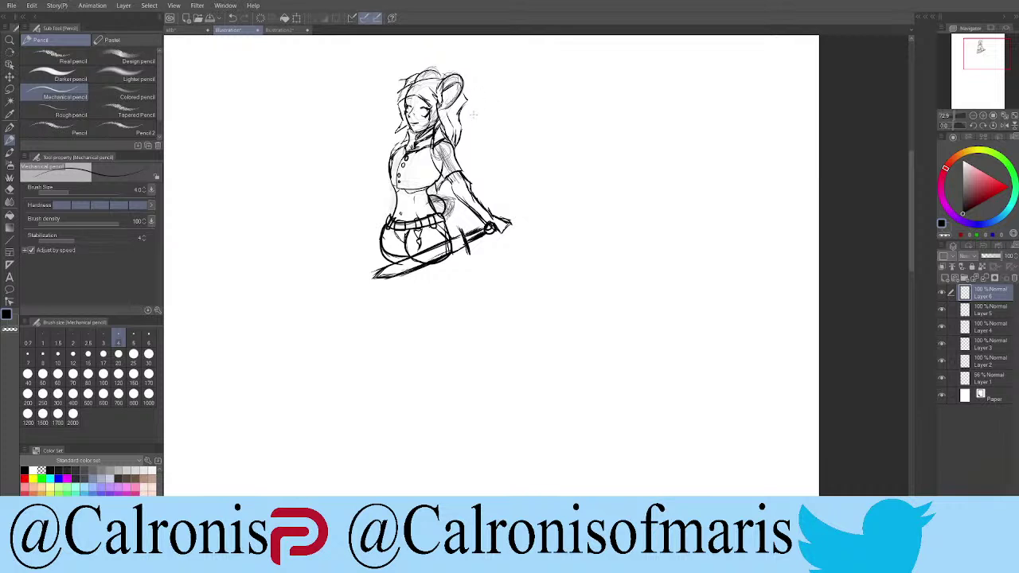
Step: Switch to the Hard eraser and set its brush size to 12
{"action": "mouse_move", "coordinate": [516, 91]}
{"action": "left_mouse_down"}
{"action": "mouse_move", "coordinate": [348, 275]}
{"action": "mouse_move", "coordinate": [291, 303]}
{"action": "mouse_move", "coordinate": [313, 291]}
{"action": "mouse_move", "coordinate": [311, 303]}
{"action": "mouse_move", "coordinate": [342, 270]}
{"action": "left_mouse_up"}
{"action": "key", "text": "ctrl+z"}
{"action": "left_click", "coordinate": [9, 190]}
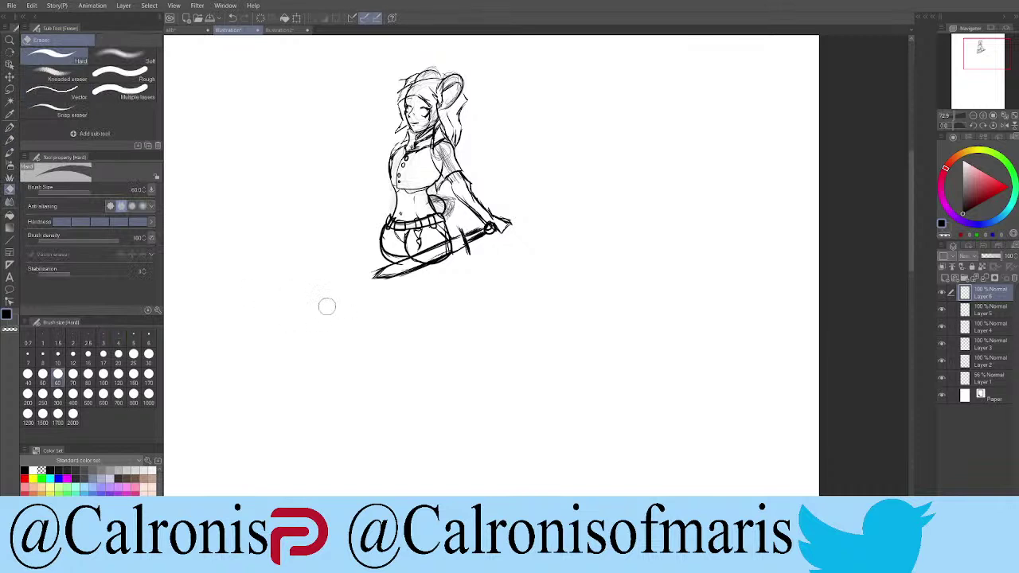
{"action": "key", "text": "bracketleft"}
{"action": "key", "text": "bracketleft"}
{"action": "key", "text": "bracketleft"}
{"action": "key", "text": "bracketleft"}
{"action": "key", "text": "bracketleft"}
{"action": "key", "text": "bracketleft"}
{"action": "key", "text": "bracketleft"}
{"action": "key", "text": "bracketleft"}
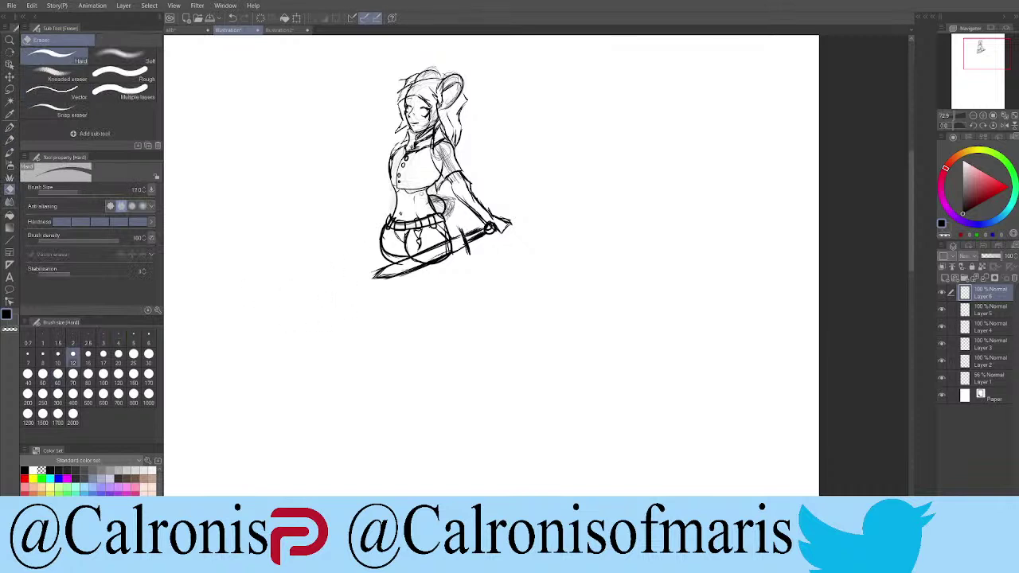
Step: Erase the dark rounded sketch lines behind the character's waist on Layer 2
{"action": "left_click", "coordinate": [945, 327]}
{"action": "left_click", "coordinate": [945, 327]}
{"action": "left_click", "coordinate": [944, 348]}
{"action": "left_click", "coordinate": [945, 347]}
{"action": "left_click", "coordinate": [943, 361]}
{"action": "left_click", "coordinate": [943, 362]}
{"action": "left_click", "coordinate": [965, 362]}
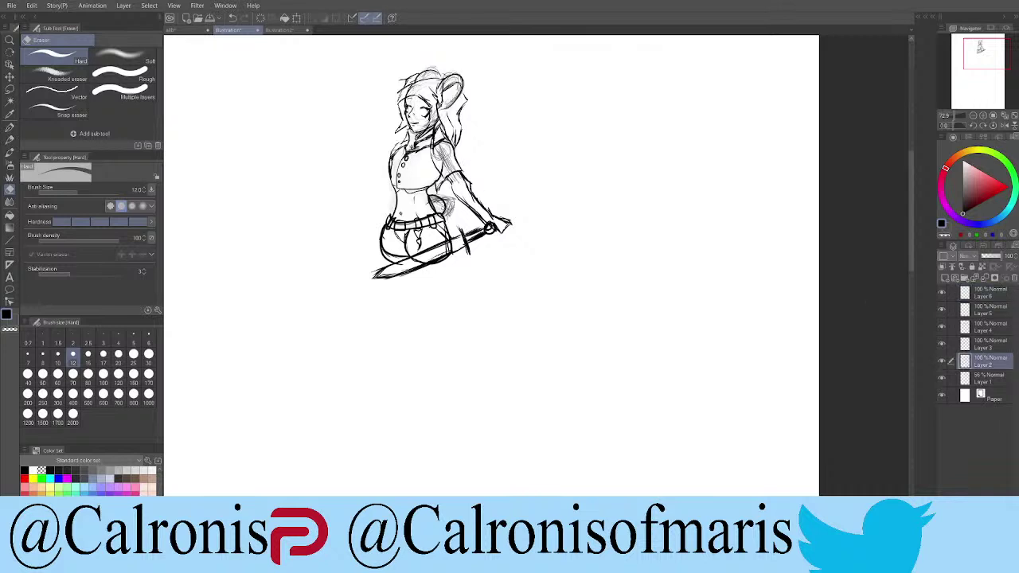
{"action": "left_click_drag", "start_coordinate": [445, 206], "coordinate": [400, 192]}
Step: Draw abdominal muscle lines and touch up the hip with the Turnip pen at brush size 8
{"action": "left_click", "coordinate": [945, 344]}
{"action": "left_click", "coordinate": [943, 344]}
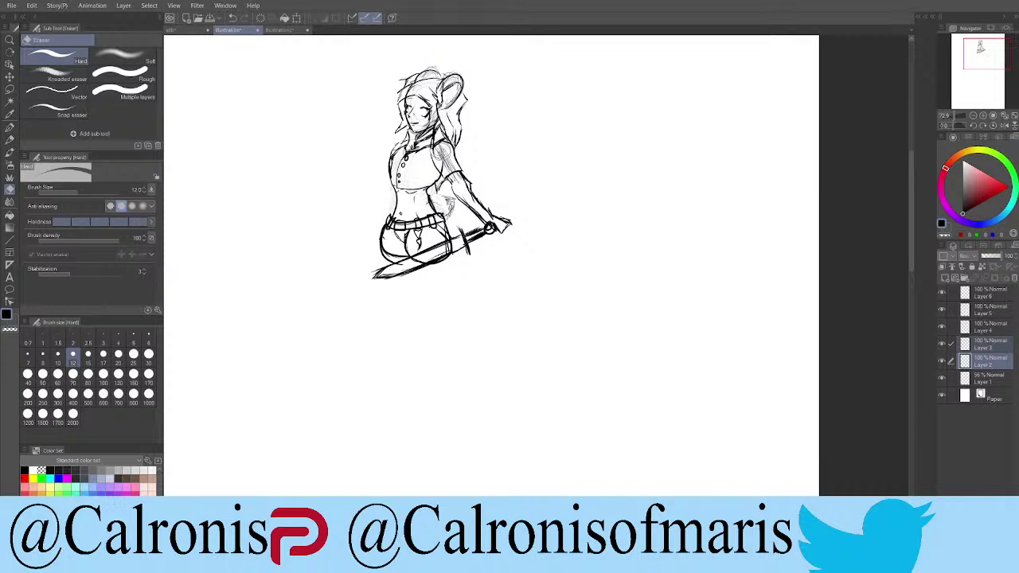
{"action": "left_click", "coordinate": [10, 127]}
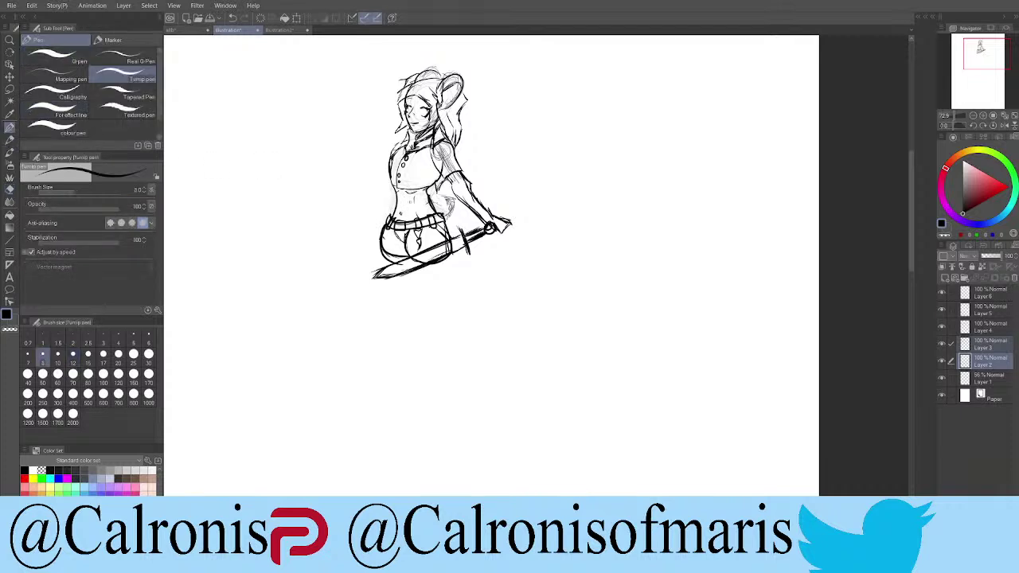
{"action": "left_click_drag", "start_coordinate": [402, 203], "coordinate": [410, 200]}
{"action": "left_click_drag", "start_coordinate": [395, 200], "coordinate": [403, 206]}
{"action": "left_click_drag", "start_coordinate": [389, 237], "coordinate": [399, 241]}
Step: Make Layer 2 the active layer and hide the rough sketch on Layer 1
{"action": "left_click", "coordinate": [943, 344]}
{"action": "left_click", "coordinate": [943, 344]}
{"action": "left_click", "coordinate": [977, 349]}
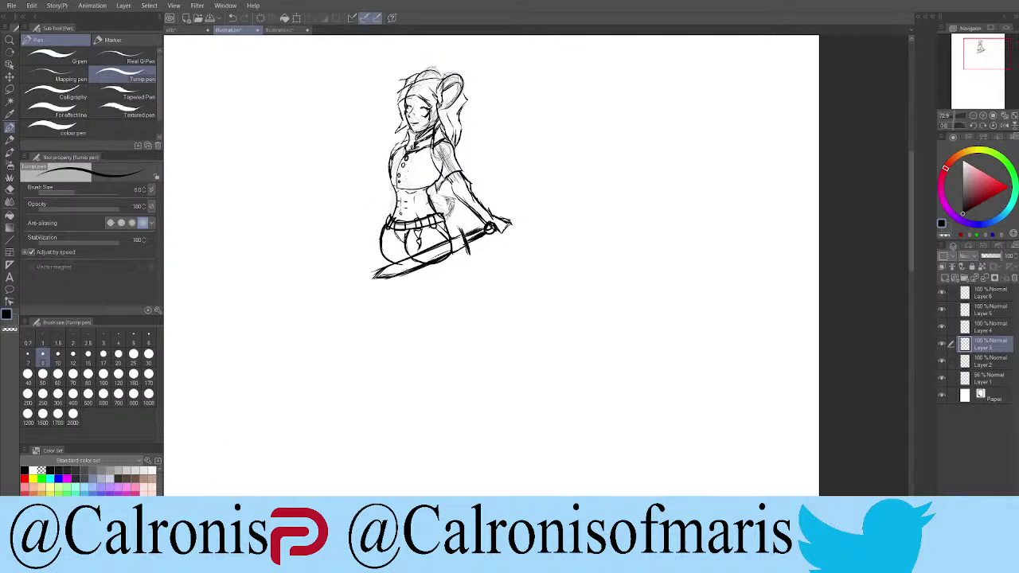
{"action": "left_click", "coordinate": [942, 360]}
{"action": "left_click", "coordinate": [942, 360]}
{"action": "left_click", "coordinate": [946, 360]}
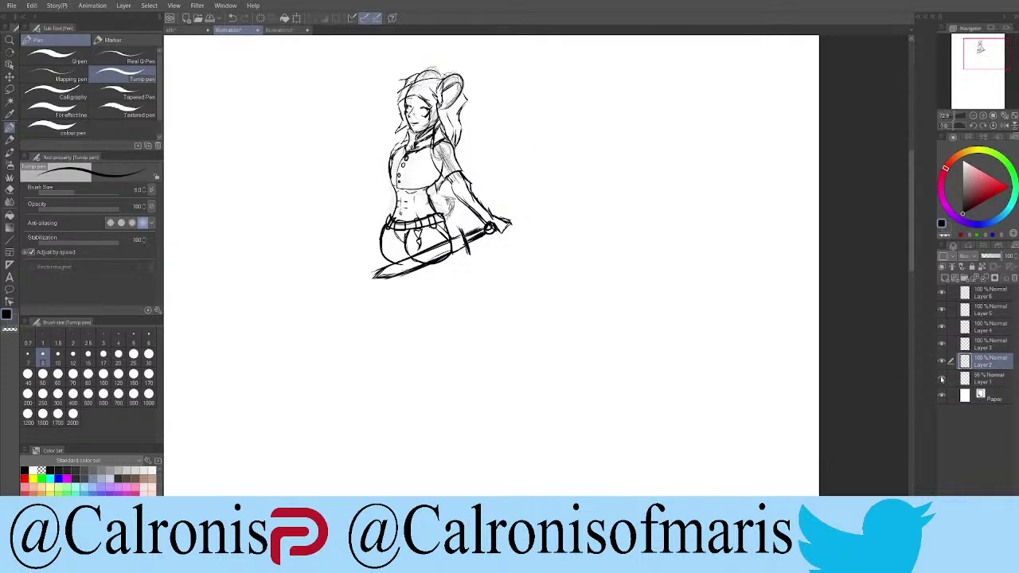
{"action": "left_click", "coordinate": [943, 380]}
Step: Redraw the cropped jacket's outline and the sleeve edge on Layer 2 with the Turnip pen
{"action": "mouse_move", "coordinate": [404, 145]}
{"action": "left_mouse_down"}
{"action": "mouse_move", "coordinate": [388, 163]}
{"action": "mouse_move", "coordinate": [388, 189]}
{"action": "mouse_move", "coordinate": [399, 191]}
{"action": "left_mouse_up"}
{"action": "mouse_move", "coordinate": [407, 154]}
{"action": "left_mouse_down"}
{"action": "mouse_move", "coordinate": [393, 191]}
{"action": "mouse_move", "coordinate": [427, 188]}
{"action": "mouse_move", "coordinate": [408, 192]}
{"action": "mouse_move", "coordinate": [396, 155]}
{"action": "mouse_move", "coordinate": [388, 175]}
{"action": "mouse_move", "coordinate": [393, 149]}
{"action": "left_mouse_up"}
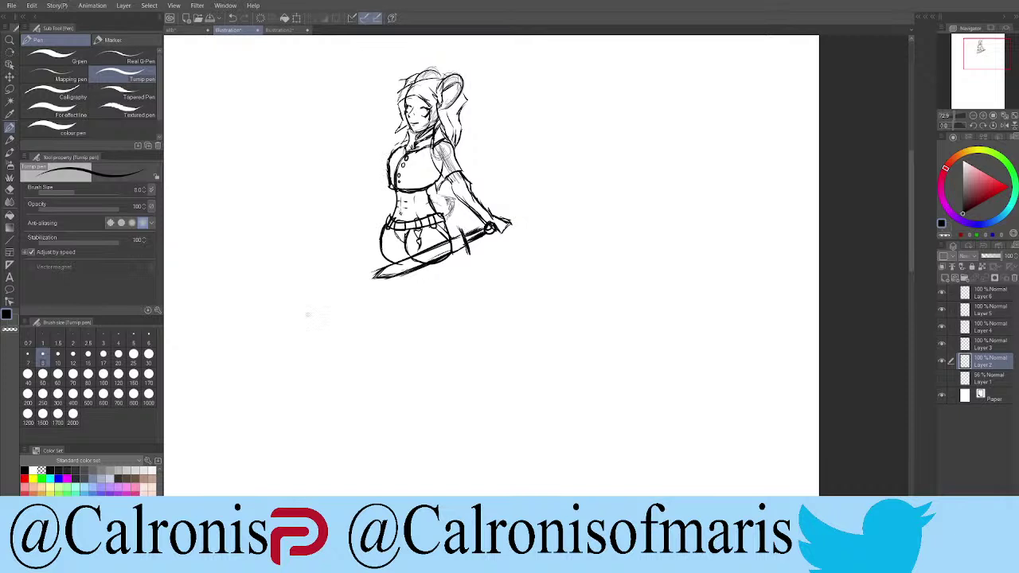
{"action": "mouse_move", "coordinate": [440, 161]}
{"action": "left_mouse_down"}
{"action": "mouse_move", "coordinate": [443, 145]}
{"action": "mouse_move", "coordinate": [457, 165]}
{"action": "mouse_move", "coordinate": [439, 146]}
{"action": "mouse_move", "coordinate": [453, 147]}
{"action": "left_mouse_up"}
{"action": "left_click_drag", "start_coordinate": [459, 174], "coordinate": [467, 181]}
Step: Redraw the forearm outline down to the sword's pommel on Layer 6 and touch up the jacket's edges
{"action": "left_click", "coordinate": [943, 294]}
{"action": "left_click", "coordinate": [943, 294]}
{"action": "left_click", "coordinate": [983, 293]}
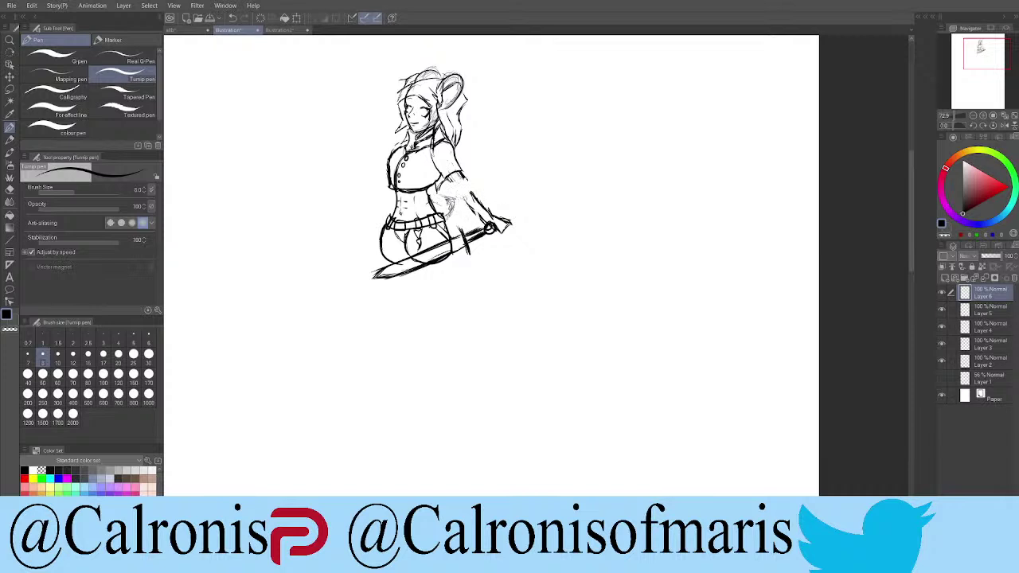
{"action": "mouse_move", "coordinate": [535, 205]}
{"action": "left_mouse_down"}
{"action": "mouse_move", "coordinate": [497, 218]}
{"action": "mouse_move", "coordinate": [498, 231]}
{"action": "mouse_move", "coordinate": [481, 214]}
{"action": "mouse_move", "coordinate": [492, 204]}
{"action": "mouse_move", "coordinate": [458, 204]}
{"action": "left_mouse_up"}
{"action": "left_click_drag", "start_coordinate": [471, 183], "coordinate": [494, 218]}
{"action": "left_click_drag", "start_coordinate": [466, 178], "coordinate": [494, 216]}
{"action": "mouse_move", "coordinate": [459, 186]}
{"action": "left_mouse_down"}
{"action": "mouse_move", "coordinate": [498, 234]}
{"action": "mouse_move", "coordinate": [491, 225]}
{"action": "left_mouse_up"}
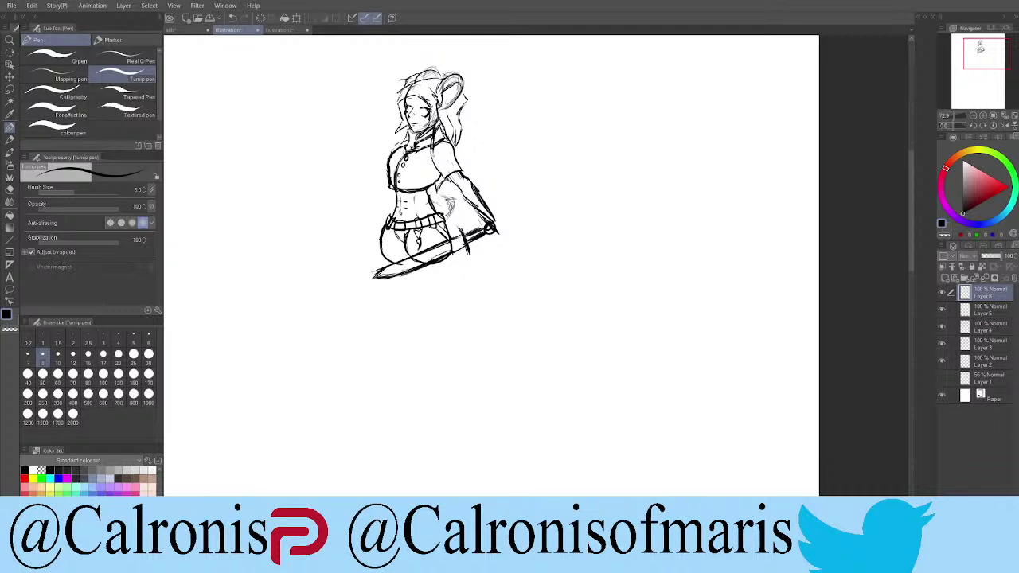
{"action": "left_click_drag", "start_coordinate": [431, 178], "coordinate": [441, 184]}
{"action": "left_click_drag", "start_coordinate": [408, 140], "coordinate": [389, 149]}
Step: Add a new layer above Layer 6 and crop the canvas closely around the figure
{"action": "left_click", "coordinate": [947, 278]}
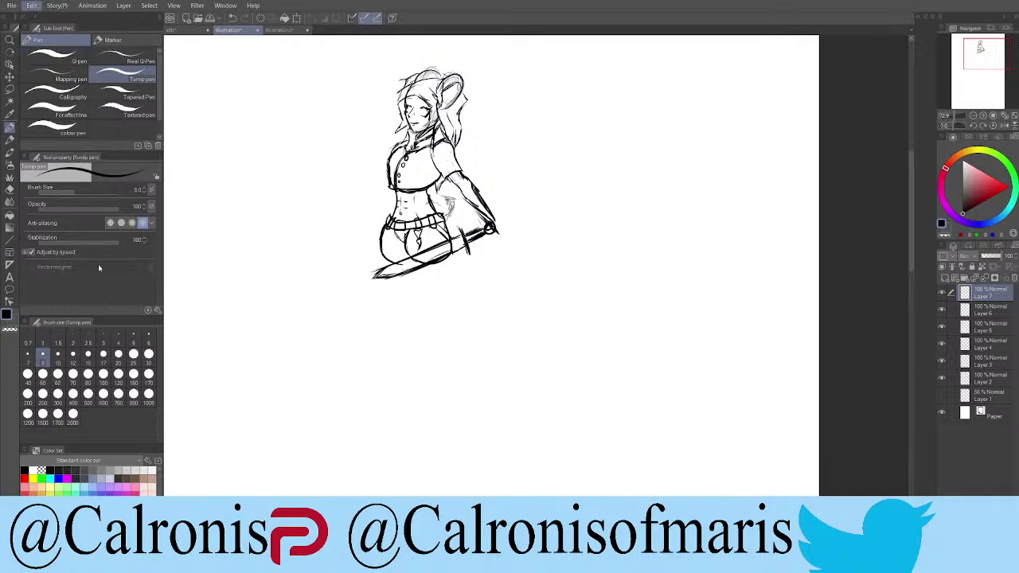
{"action": "scroll", "coordinate": [551, 359], "scroll_direction": "down", "scroll_amount": 8}
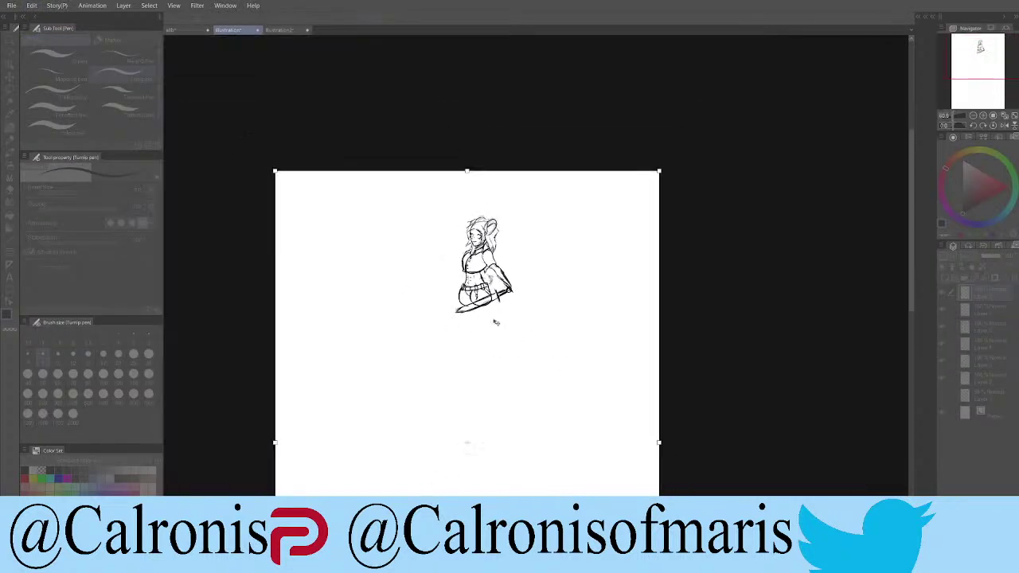
{"action": "scroll", "coordinate": [459, 362], "scroll_direction": "up", "scroll_amount": 3}
{"action": "left_click_drag", "start_coordinate": [434, 447], "coordinate": [434, 234]}
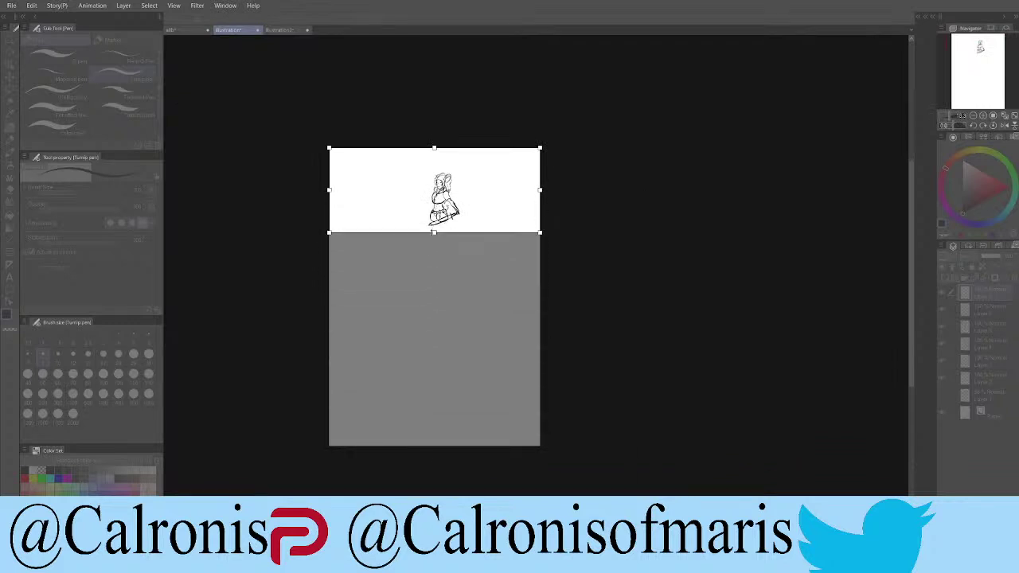
{"action": "left_click_drag", "start_coordinate": [327, 191], "coordinate": [418, 191]}
{"action": "left_click_drag", "start_coordinate": [540, 191], "coordinate": [466, 191]}
{"action": "key", "text": "Return"}
{"action": "scroll", "coordinate": [537, 271], "scroll_direction": "up", "scroll_amount": 6}
{"action": "scroll", "coordinate": [442, 263], "scroll_direction": "up", "scroll_amount": 5}
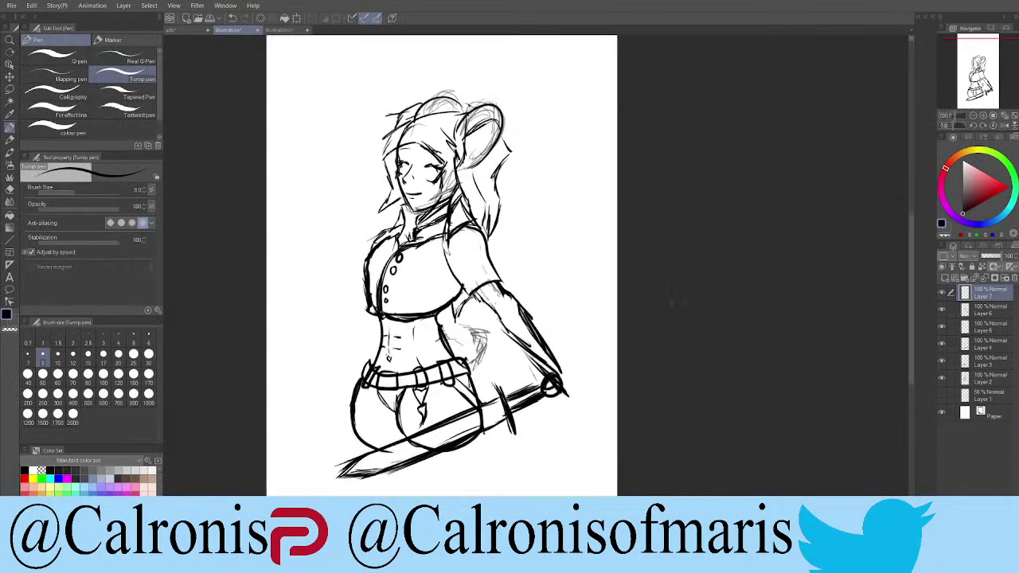
Step: Test Turnip pen strokes at brush size 50 on the blank area beside the figure, and undo them
{"action": "scroll", "coordinate": [624, 262], "scroll_direction": "down", "scroll_amount": 2}
{"action": "scroll", "coordinate": [665, 372], "scroll_direction": "up", "scroll_amount": 2}
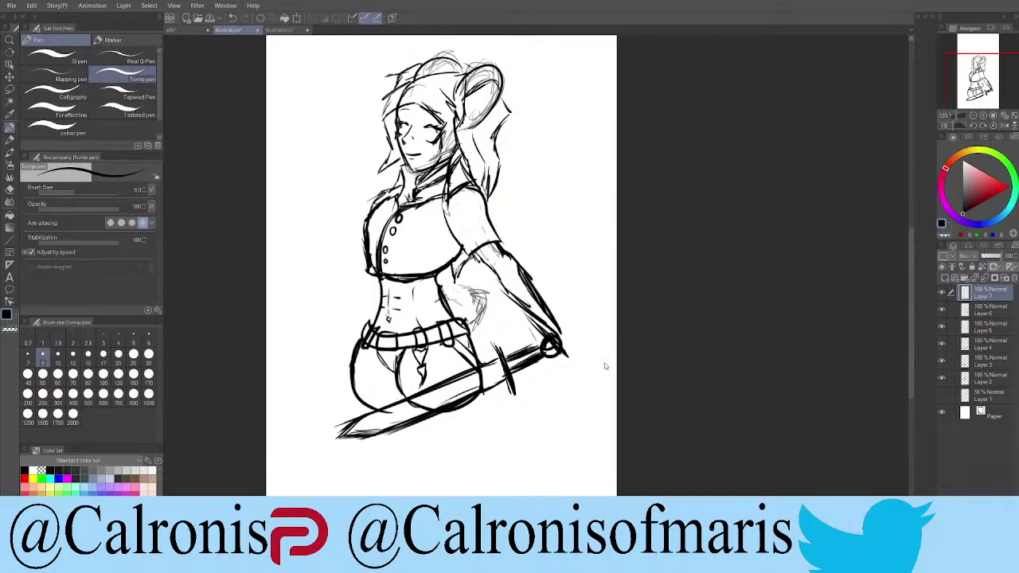
{"action": "scroll", "coordinate": [606, 367], "scroll_direction": "up", "scroll_amount": 10}
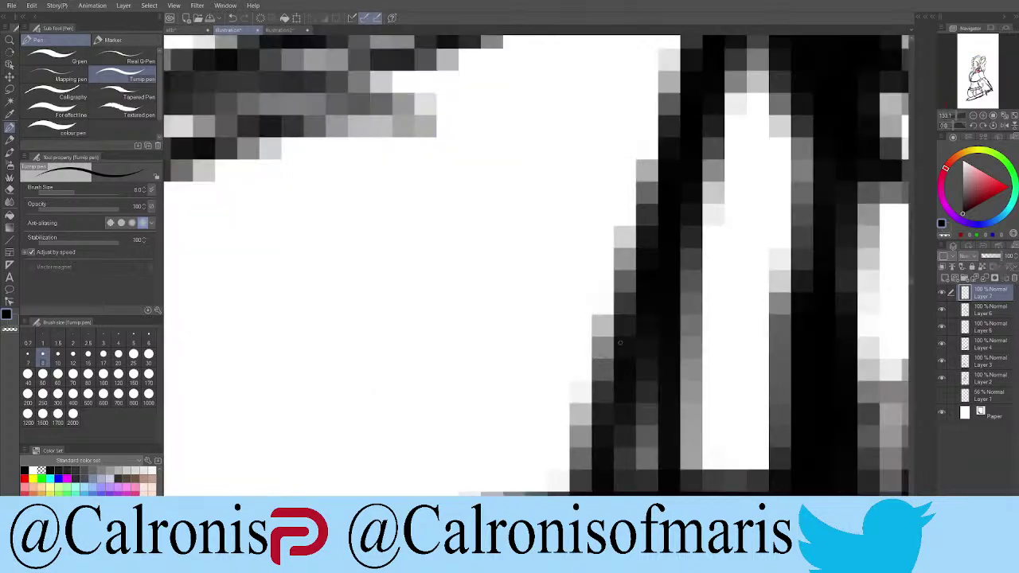
{"action": "scroll", "coordinate": [621, 343], "scroll_direction": "down", "scroll_amount": 10}
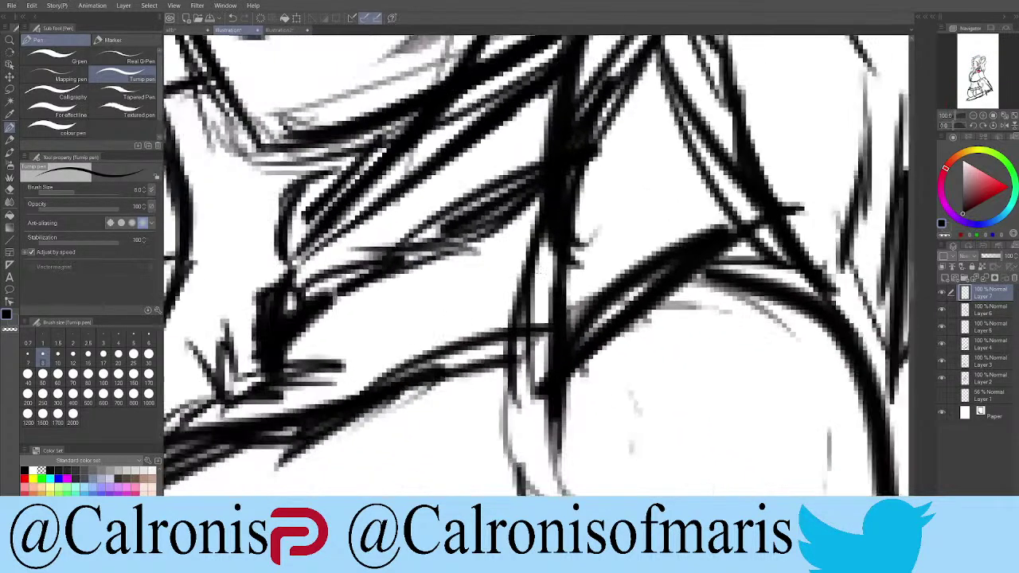
{"action": "scroll", "coordinate": [521, 263], "scroll_direction": "down", "scroll_amount": 10}
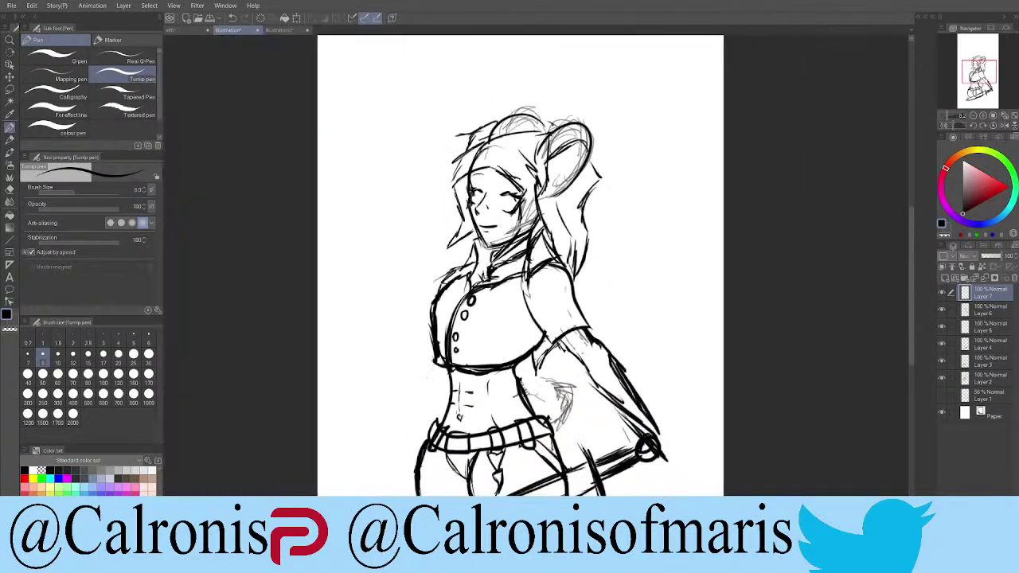
{"action": "scroll", "coordinate": [601, 399], "scroll_direction": "down", "scroll_amount": 3}
{"action": "scroll", "coordinate": [601, 399], "scroll_direction": "up", "scroll_amount": 6}
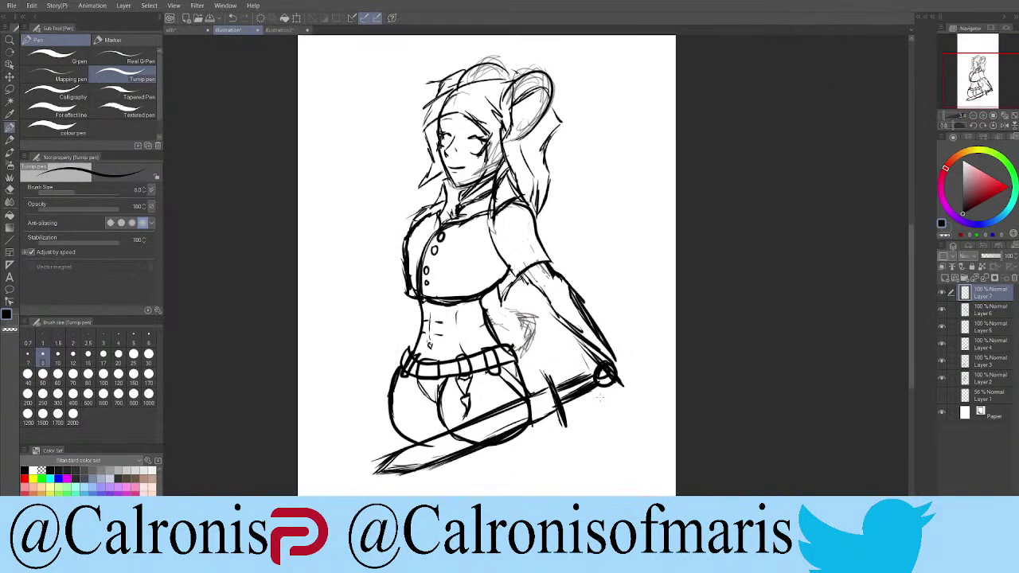
{"action": "left_click", "coordinate": [43, 373]}
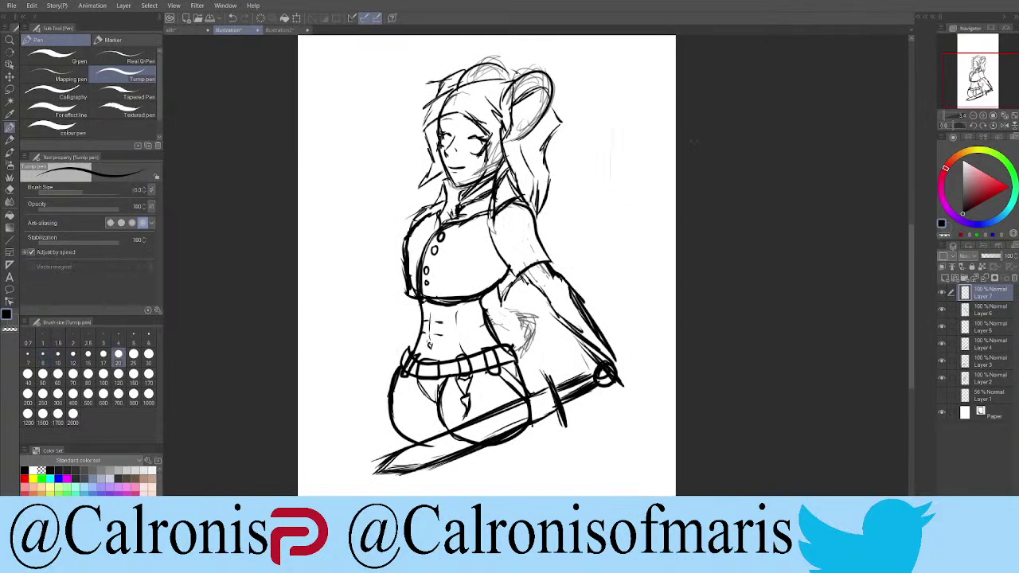
{"action": "mouse_move", "coordinate": [617, 97]}
{"action": "left_mouse_down"}
{"action": "mouse_move", "coordinate": [628, 148]}
{"action": "mouse_move", "coordinate": [594, 251]}
{"action": "left_mouse_up"}
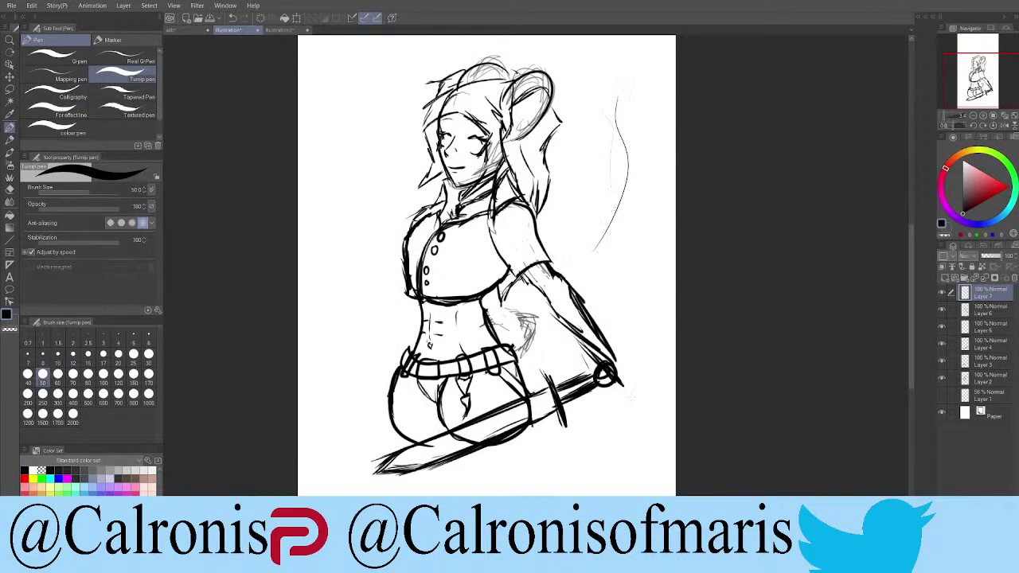
{"action": "mouse_move", "coordinate": [615, 87]}
{"action": "left_mouse_down"}
{"action": "mouse_move", "coordinate": [602, 94]}
{"action": "mouse_move", "coordinate": [606, 133]}
{"action": "left_mouse_up"}
{"action": "left_click", "coordinate": [231, 17]}
{"action": "left_click", "coordinate": [231, 18]}
{"action": "left_click", "coordinate": [231, 17]}
{"action": "left_click", "coordinate": [231, 17]}
{"action": "key", "text": "ctrl+minus"}
{"action": "key", "text": "ctrl+minus"}
{"action": "key", "text": "ctrl+minus"}
{"action": "key", "text": "ctrl+minus"}
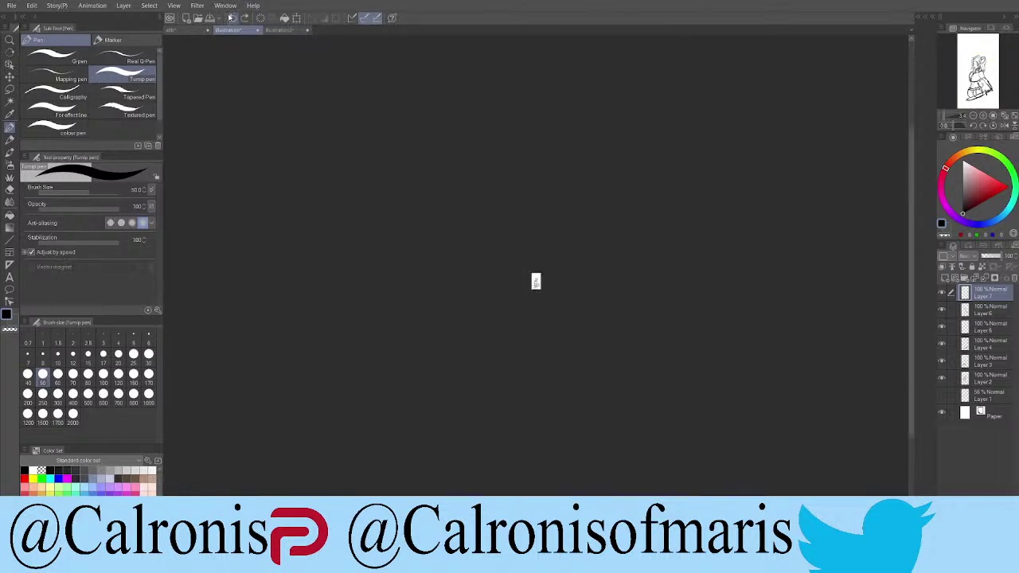
{"action": "key", "text": "ctrl+plus"}
{"action": "key", "text": "ctrl+plus"}
{"action": "key", "text": "ctrl+plus"}
{"action": "key", "text": "ctrl+plus"}
{"action": "key", "text": "ctrl+plus"}
{"action": "key", "text": "ctrl+plus"}
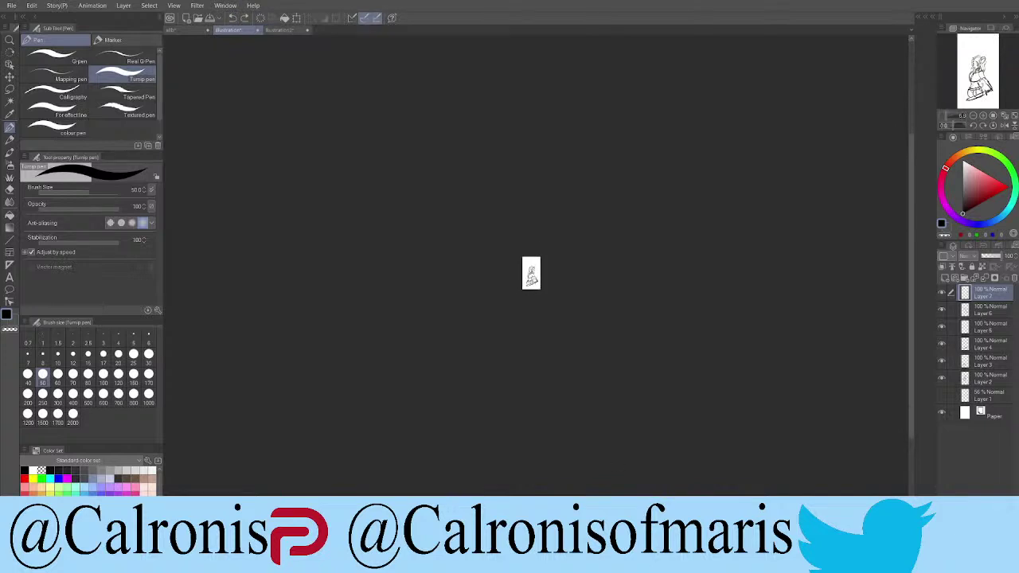
{"action": "key", "text": "ctrl+plus"}
{"action": "key", "text": "ctrl+plus"}
{"action": "key", "text": "ctrl+plus"}
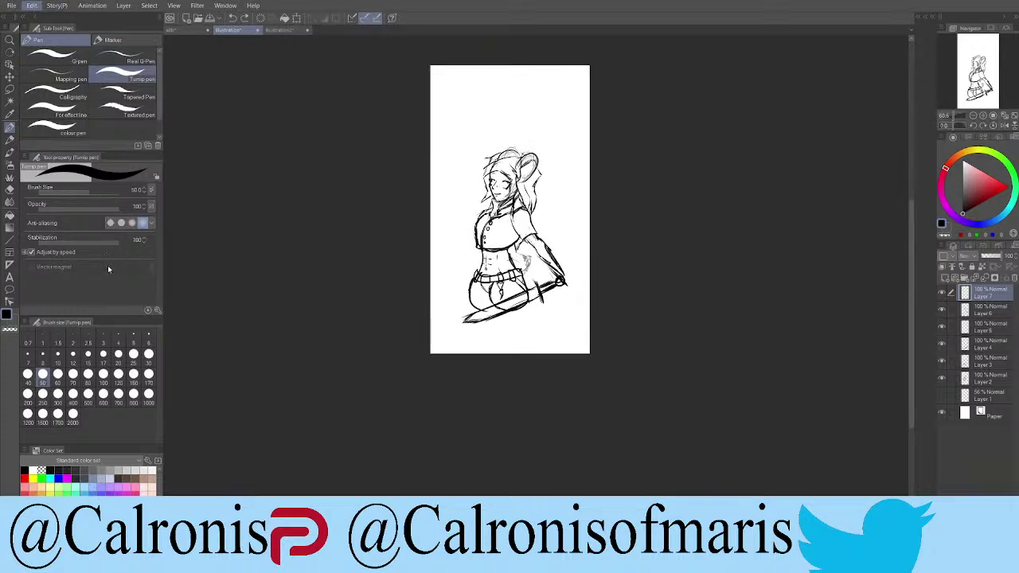
{"action": "key", "text": "ctrl+alt+c"}
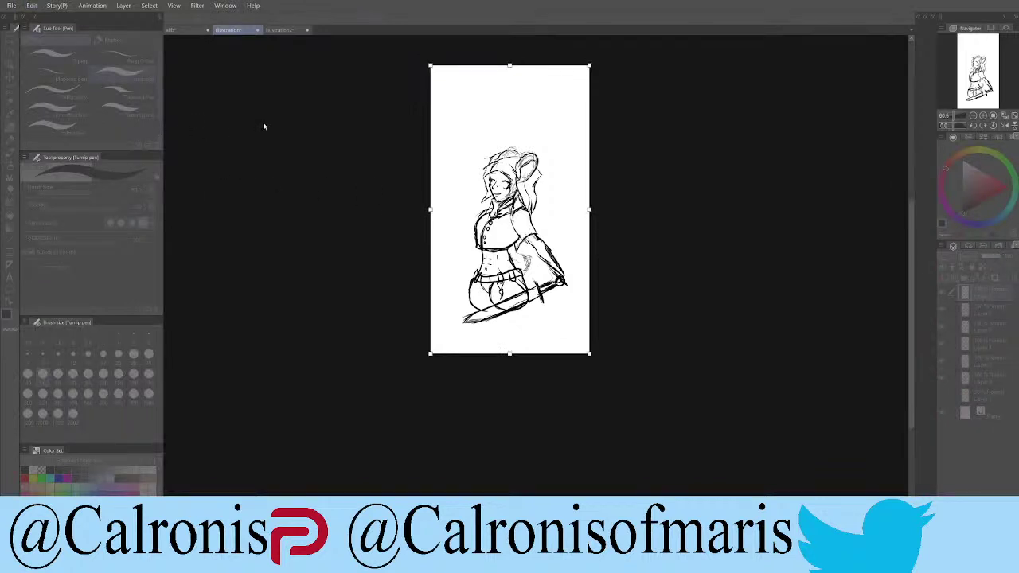
{"action": "key", "text": "Escape"}
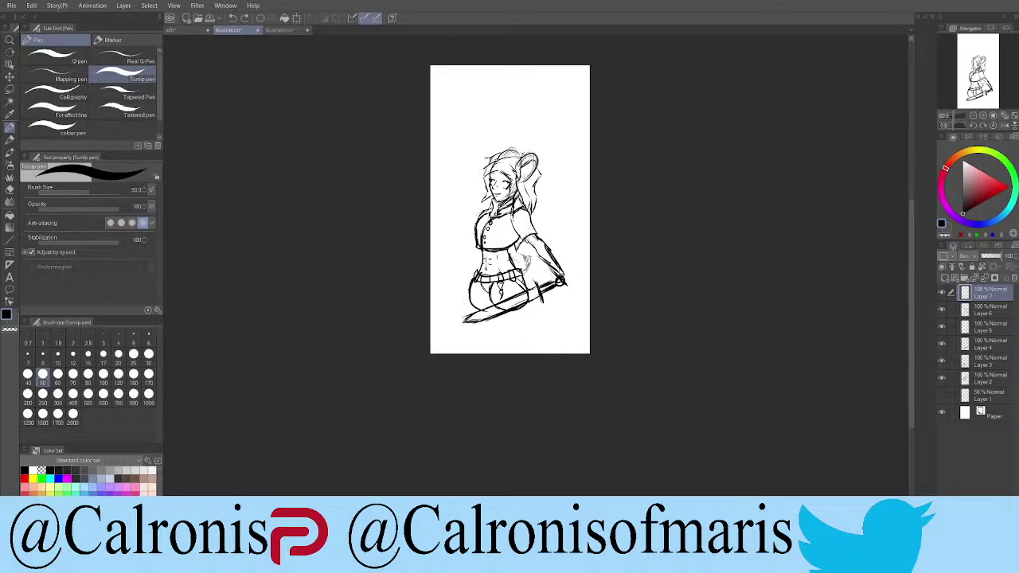
Step: Test two thick curved strokes beside the character's face on Layer 7 and undo both
{"action": "scroll", "coordinate": [557, 230], "scroll_direction": "up", "scroll_amount": 5}
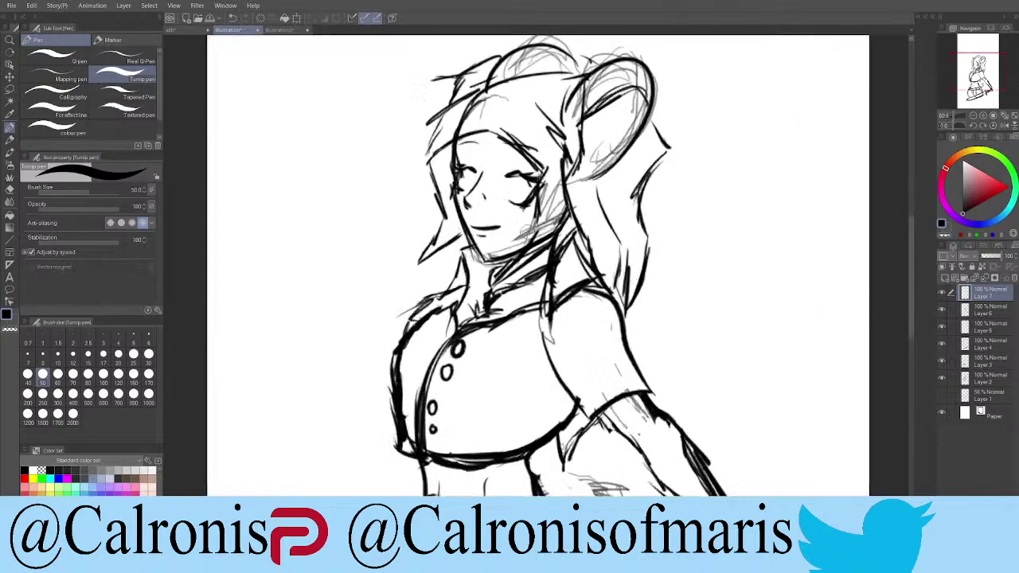
{"action": "scroll", "coordinate": [500, 237], "scroll_direction": "up", "scroll_amount": 2}
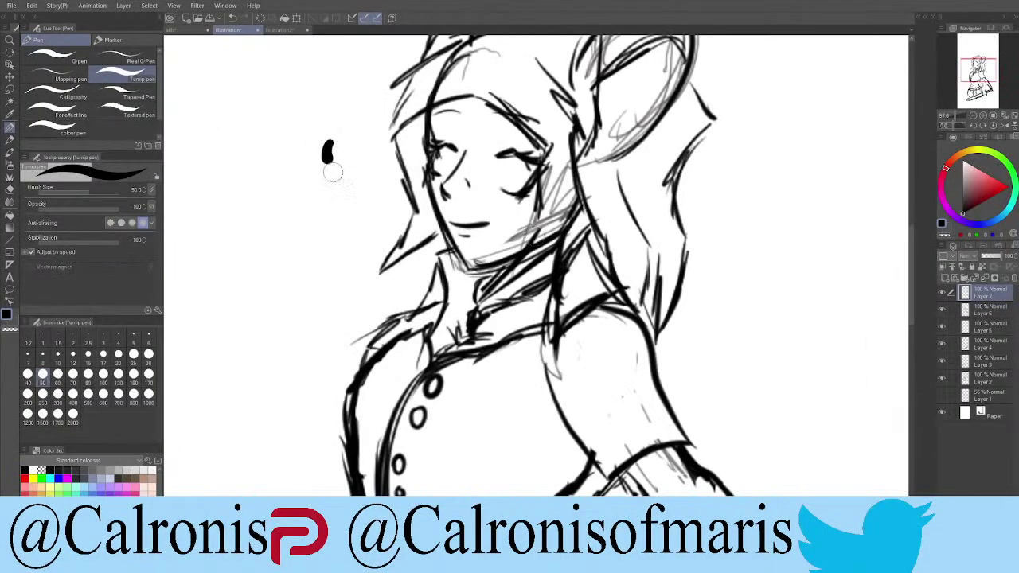
{"action": "left_click_drag", "start_coordinate": [327, 160], "coordinate": [317, 220]}
{"action": "mouse_move", "coordinate": [308, 164]}
{"action": "left_mouse_down"}
{"action": "mouse_move", "coordinate": [299, 216]}
{"action": "mouse_move", "coordinate": [301, 309]}
{"action": "left_mouse_up"}
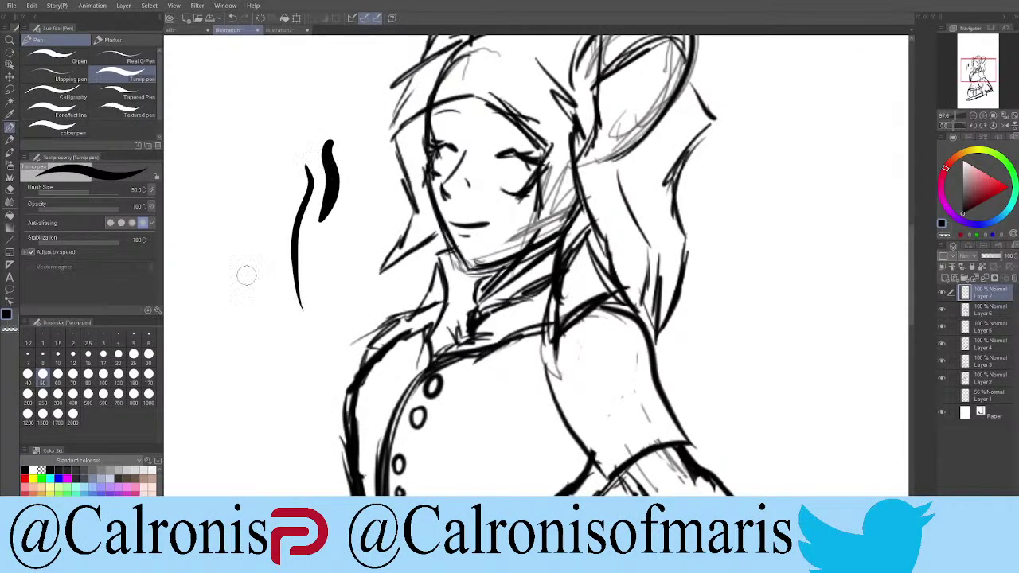
{"action": "key", "text": "ctrl+z"}
{"action": "key", "text": "ctrl+z"}
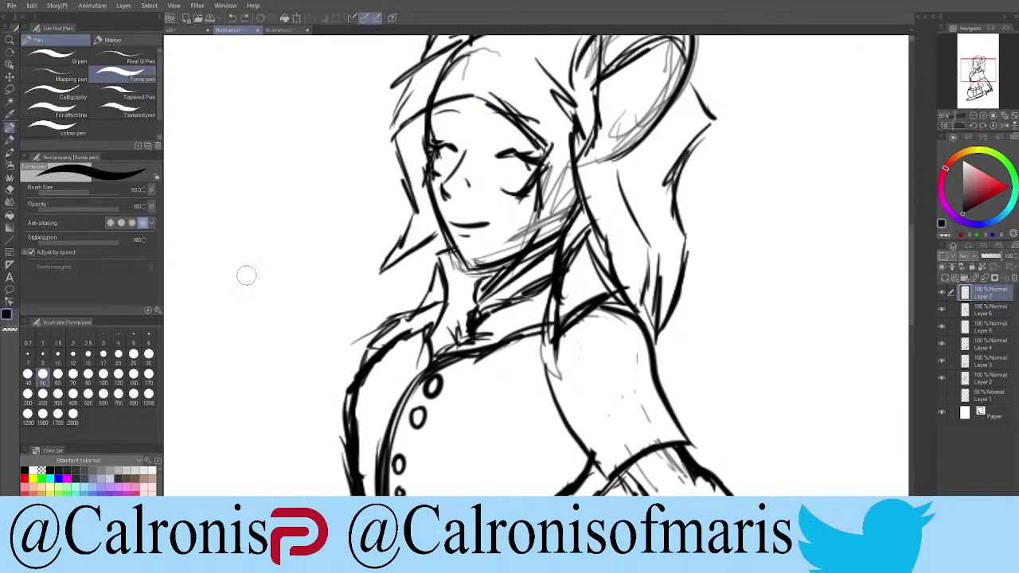
Step: Reduce the Turnip pen's brush size to 6
{"action": "key", "text": "bracketleft"}
{"action": "key", "text": "bracketleft"}
{"action": "key", "text": "bracketleft"}
{"action": "key", "text": "bracketleft"}
{"action": "key", "text": "bracketleft"}
{"action": "key", "text": "bracketleft"}
{"action": "key", "text": "bracketleft"}
{"action": "key", "text": "bracketleft"}
{"action": "key", "text": "bracketleft"}
{"action": "key", "text": "bracketleft"}
{"action": "key", "text": "bracketleft"}
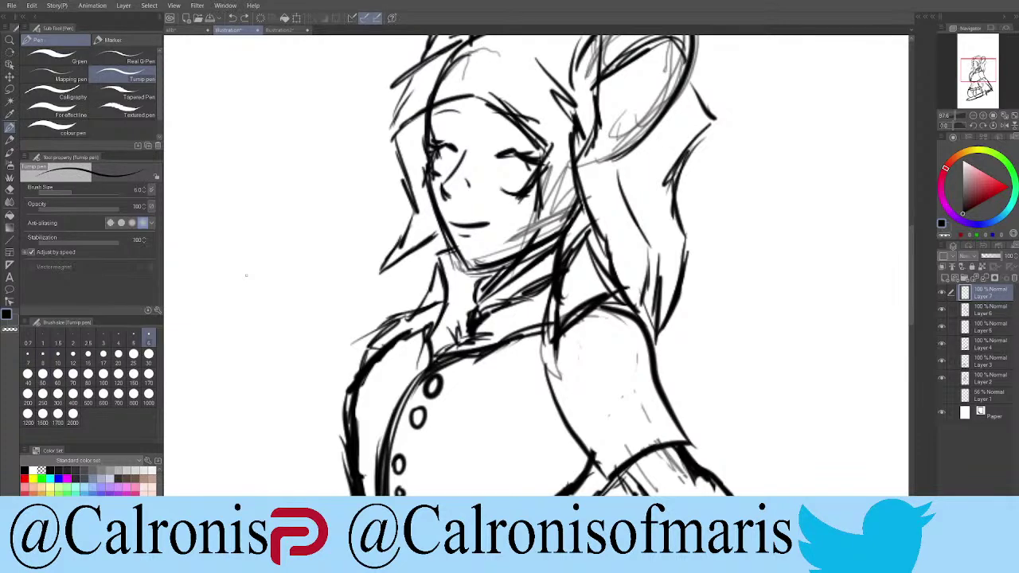
Step: Select Layers 2 through 6 together and lower their opacity to 40%
{"action": "left_click", "coordinate": [971, 311]}
{"action": "left_click_drag", "start_coordinate": [952, 326], "coordinate": [958, 384]}
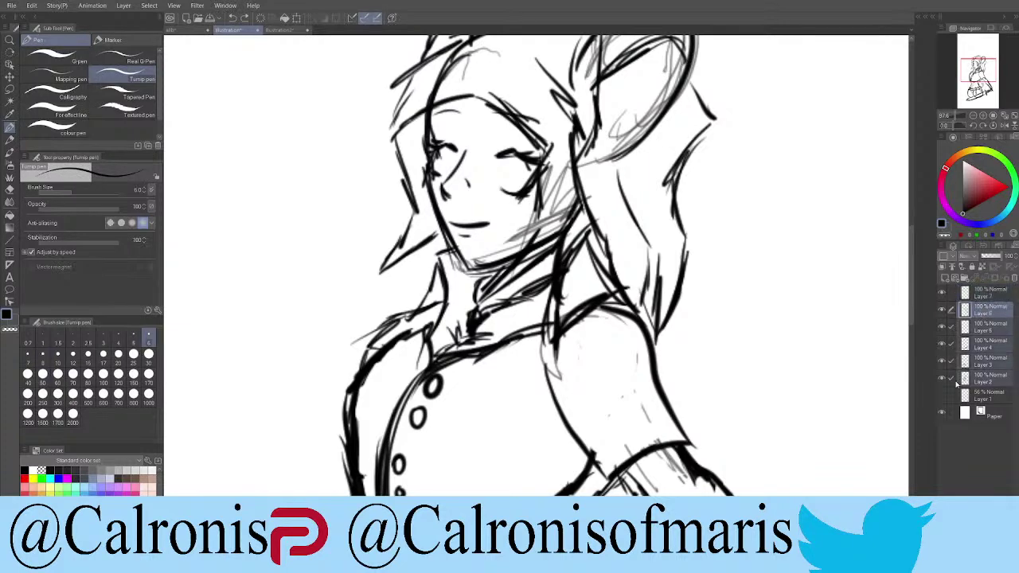
{"action": "left_click", "coordinate": [992, 256]}
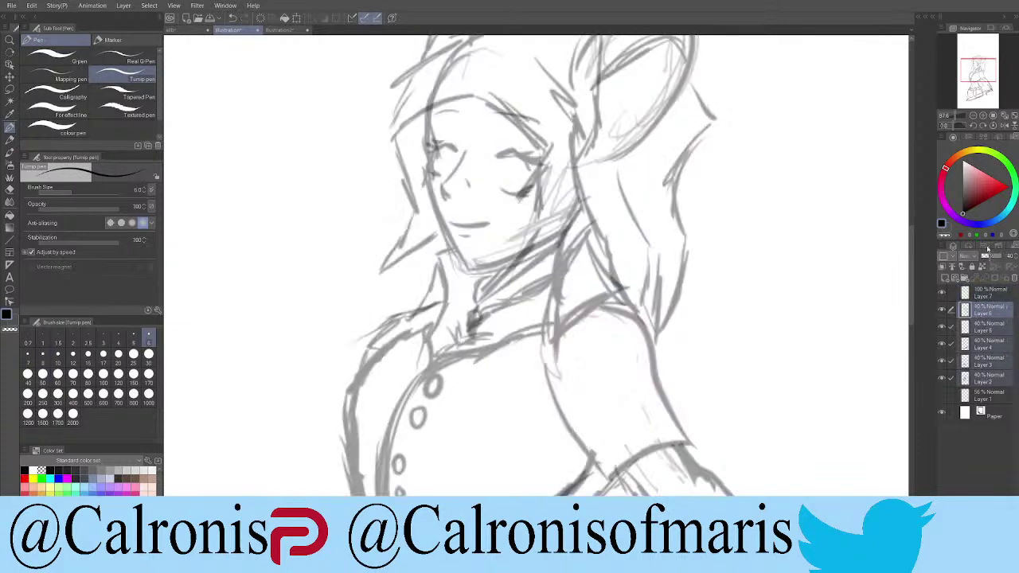
Step: Lock the transparent pixels of Layers 2 through 6 and make only Layer 6 active
{"action": "key", "text": "c"}
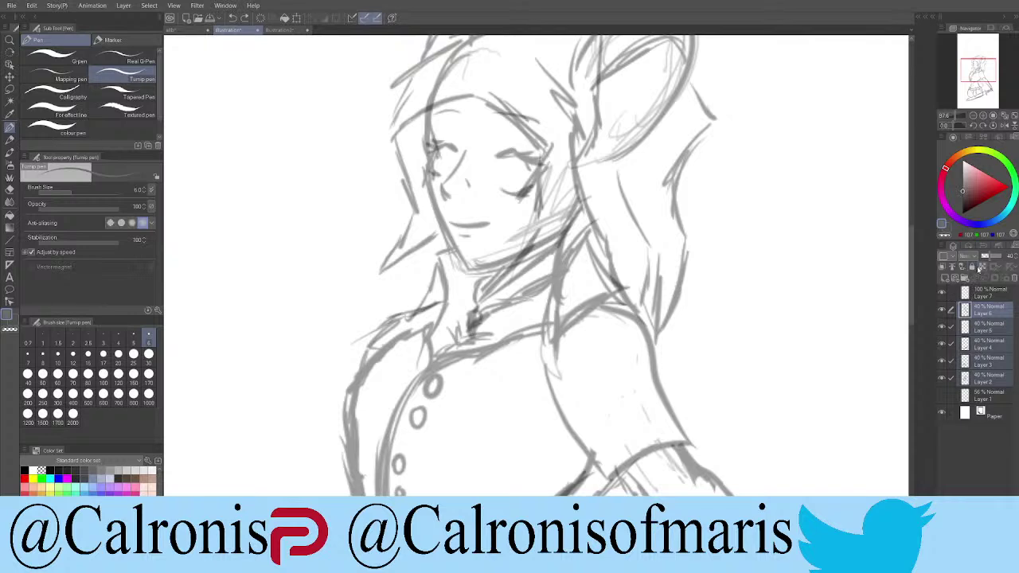
{"action": "left_click", "coordinate": [982, 268]}
{"action": "left_click", "coordinate": [990, 309]}
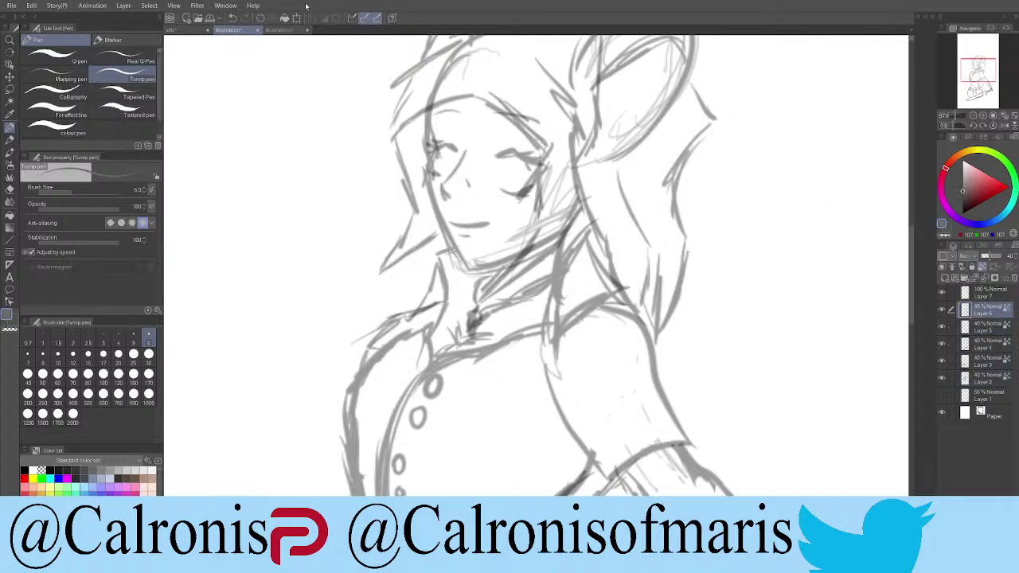
Step: Fill the locked lines of Layers 6, 5, 4, 3 and 2 with the current grey, one layer at a time
{"action": "key", "text": "ctrl+z"}
{"action": "left_click", "coordinate": [986, 326]}
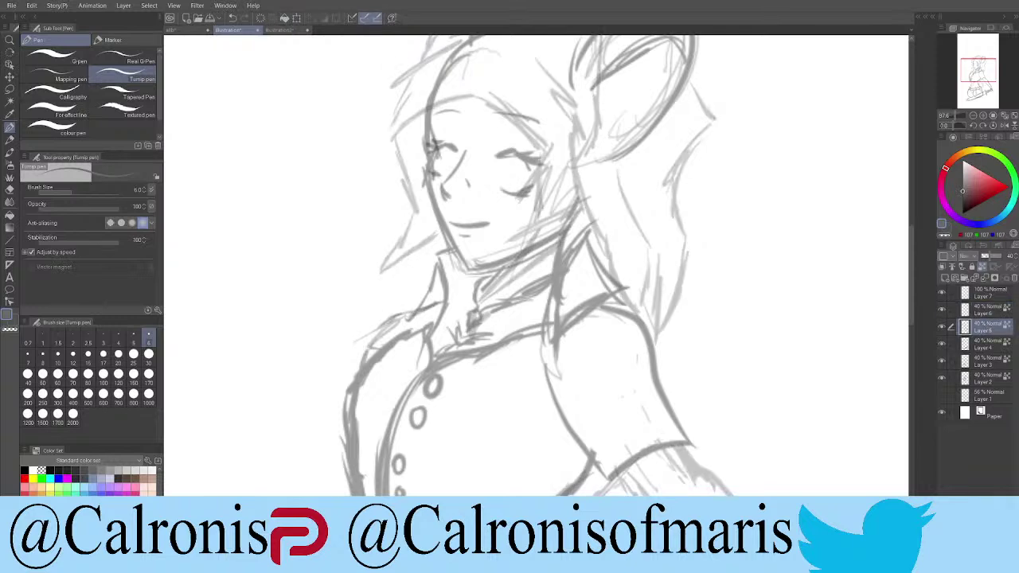
{"action": "left_click", "coordinate": [988, 349]}
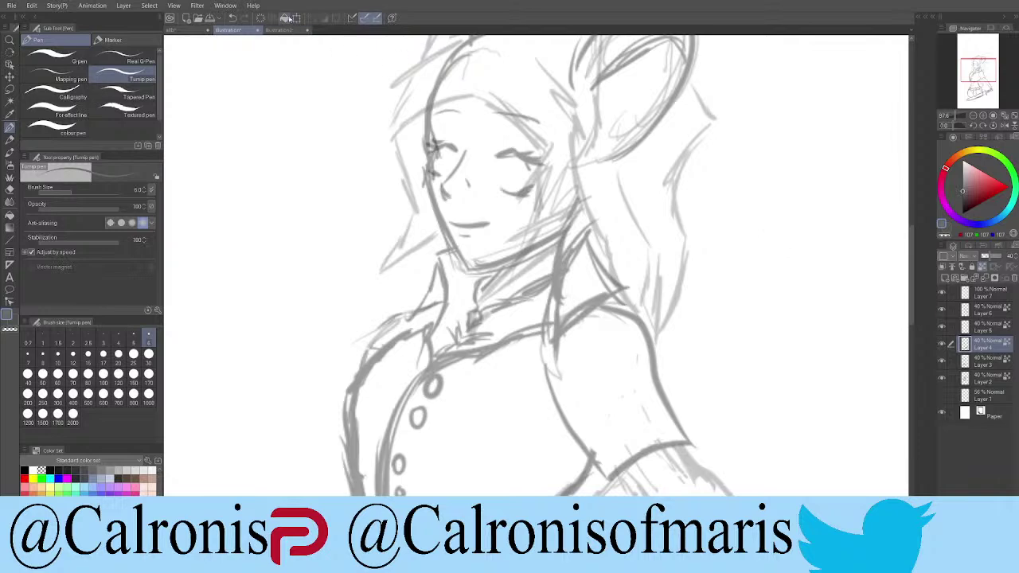
{"action": "left_click", "coordinate": [987, 362]}
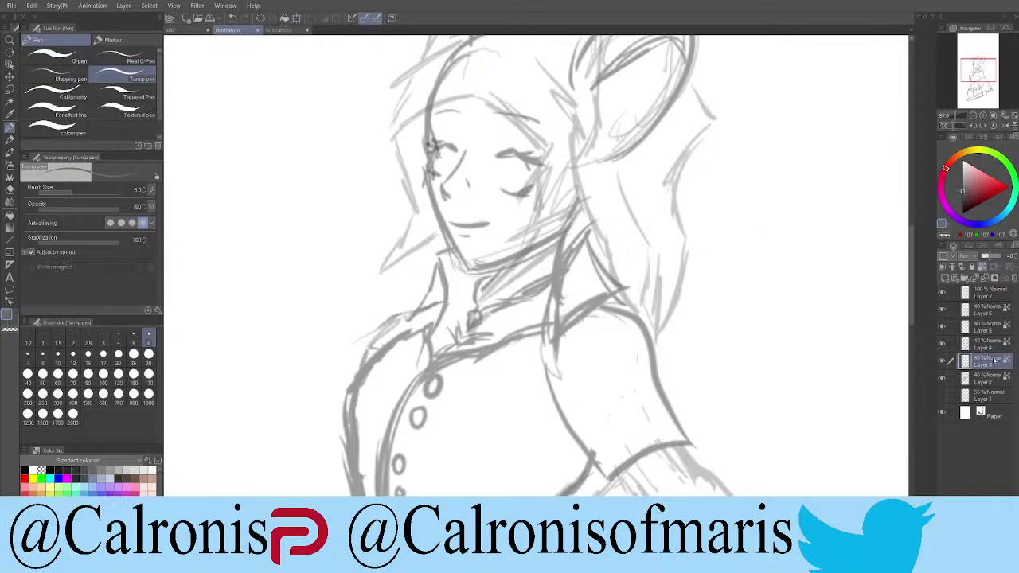
{"action": "key", "text": "ctrl+z"}
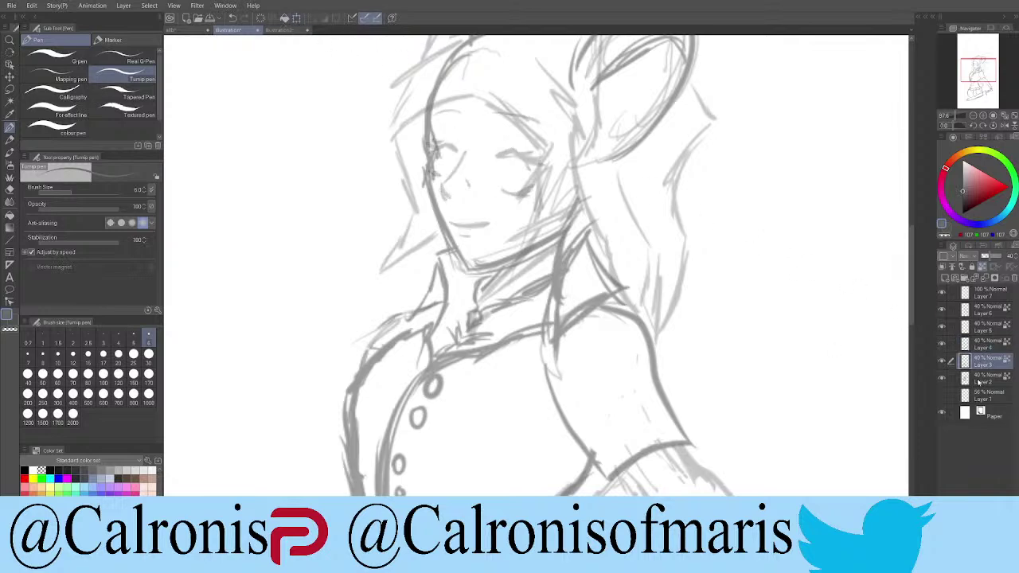
{"action": "key", "text": "alt+bracketleft"}
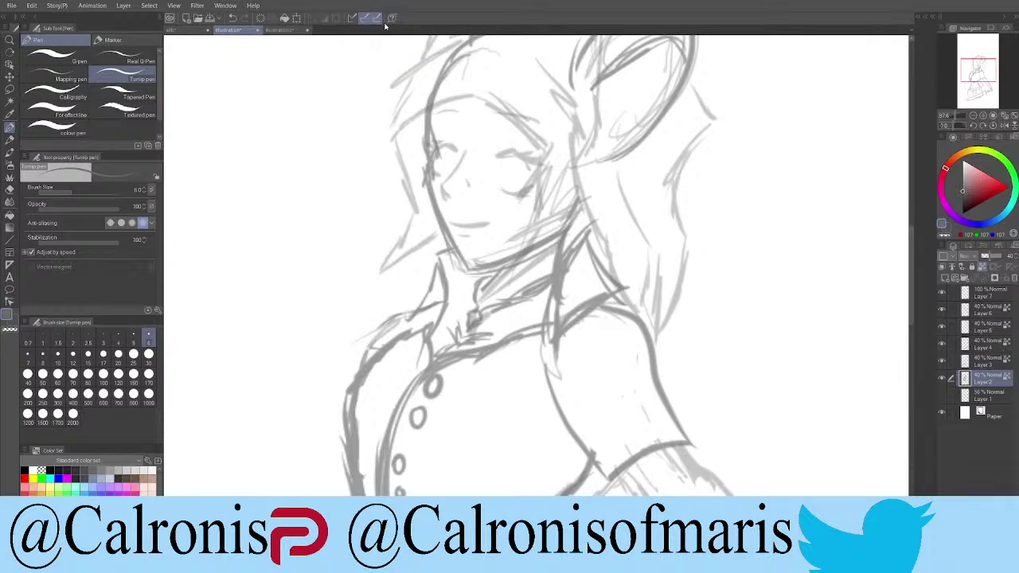
{"action": "key", "text": "ctrl+z"}
Step: Switch to black on Layer 7 and ink the far side of the face from the forehead down to the chin
{"action": "left_click", "coordinate": [981, 296]}
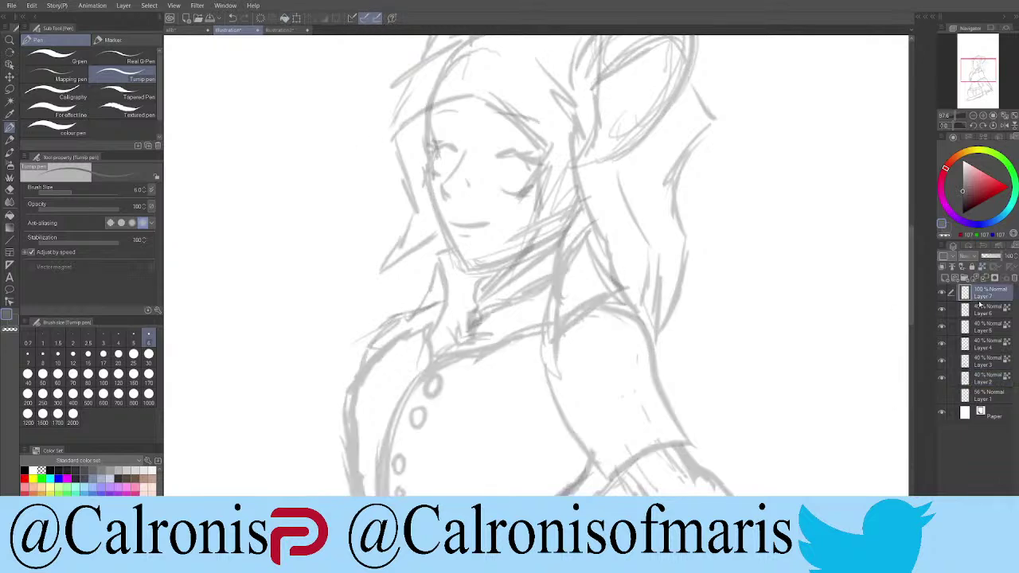
{"action": "key", "text": "x"}
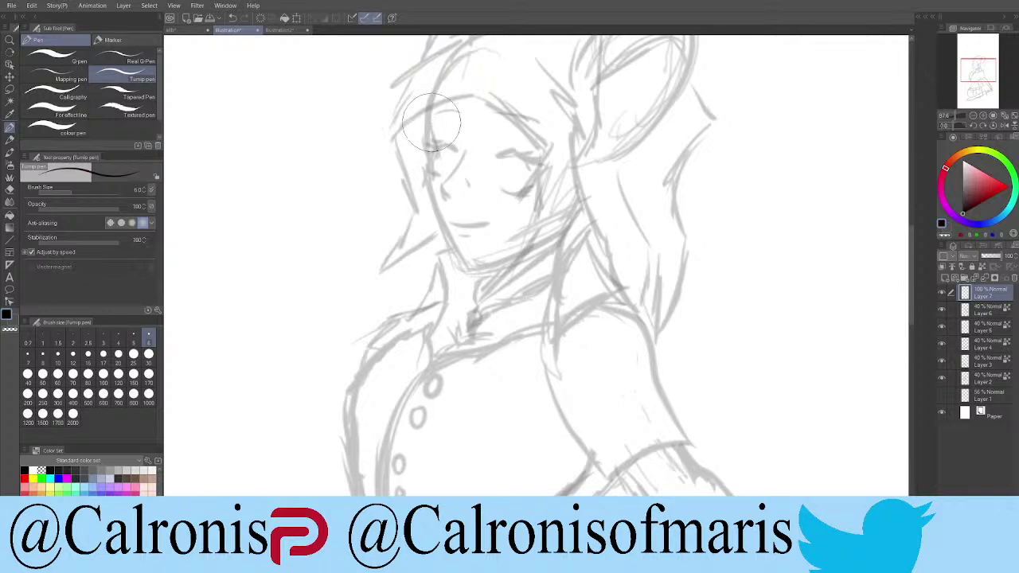
{"action": "mouse_move", "coordinate": [430, 111]}
{"action": "left_mouse_down"}
{"action": "mouse_move", "coordinate": [430, 190]}
{"action": "mouse_move", "coordinate": [460, 282]}
{"action": "left_mouse_up"}
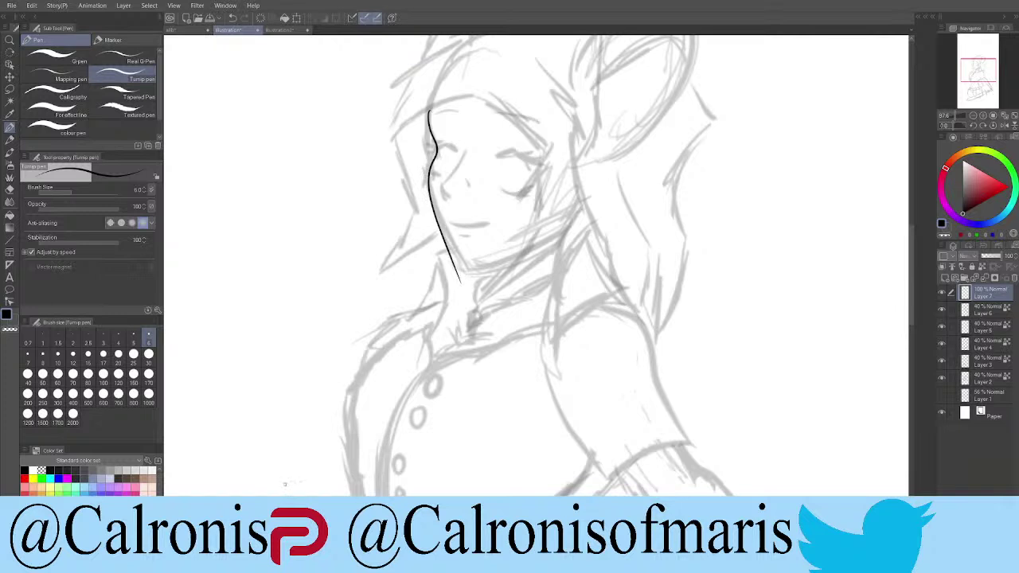
Step: Ink the closed upper lids with their lashes, the far eye's lower curve and the nose over the sketch
{"action": "left_click_drag", "start_coordinate": [448, 143], "coordinate": [429, 145]}
{"action": "mouse_move", "coordinate": [435, 162]}
{"action": "left_mouse_down"}
{"action": "mouse_move", "coordinate": [434, 174]}
{"action": "mouse_move", "coordinate": [444, 176]}
{"action": "left_mouse_up"}
{"action": "mouse_move", "coordinate": [494, 155]}
{"action": "left_mouse_down"}
{"action": "mouse_move", "coordinate": [543, 157]}
{"action": "mouse_move", "coordinate": [519, 150]}
{"action": "left_mouse_up"}
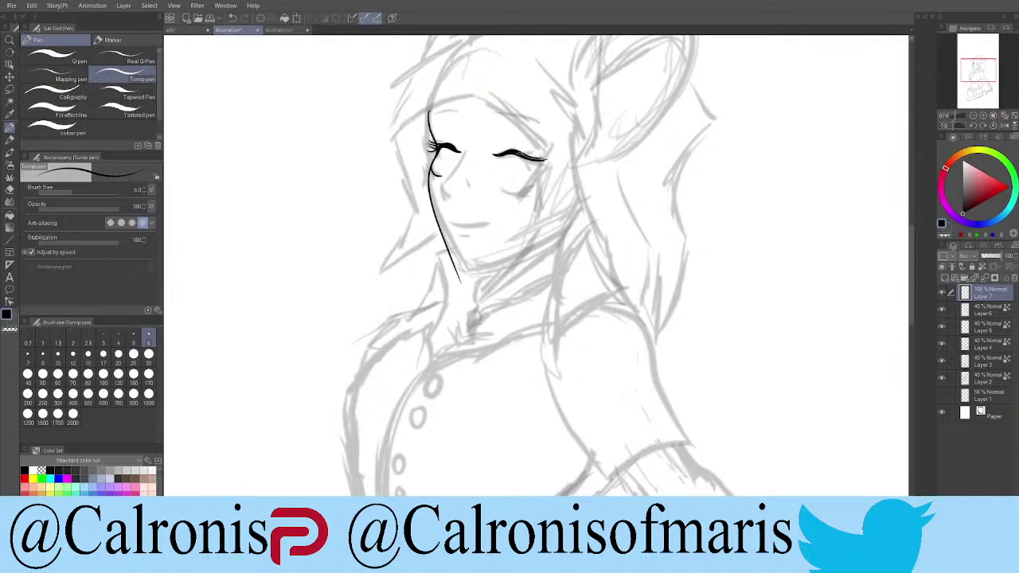
{"action": "left_click_drag", "start_coordinate": [535, 158], "coordinate": [549, 160]}
{"action": "mouse_move", "coordinate": [541, 157]}
{"action": "left_mouse_down"}
{"action": "mouse_move", "coordinate": [554, 162]}
{"action": "mouse_move", "coordinate": [530, 168]}
{"action": "left_mouse_up"}
{"action": "mouse_move", "coordinate": [463, 149]}
{"action": "left_mouse_down"}
{"action": "mouse_move", "coordinate": [443, 181]}
{"action": "mouse_move", "coordinate": [447, 196]}
{"action": "left_mouse_up"}
Step: Ink a jawline from the far cheek down to a pointed chin and back up toward the near ear
{"action": "left_click_drag", "start_coordinate": [432, 204], "coordinate": [480, 280]}
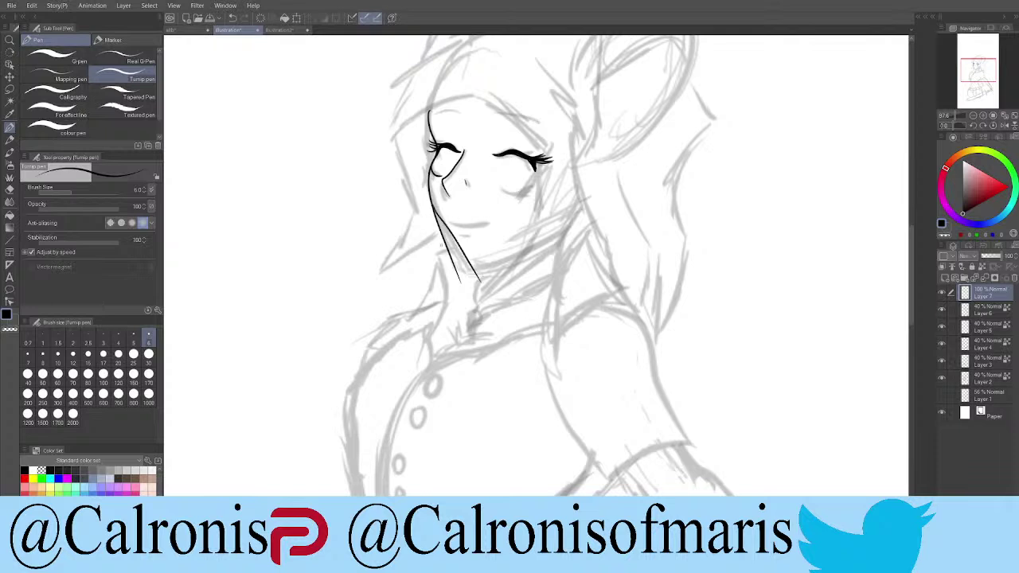
{"action": "key", "text": "ctrl+z"}
{"action": "mouse_move", "coordinate": [429, 169]}
{"action": "left_mouse_down"}
{"action": "mouse_move", "coordinate": [471, 278]}
{"action": "mouse_move", "coordinate": [573, 234]}
{"action": "left_mouse_up"}
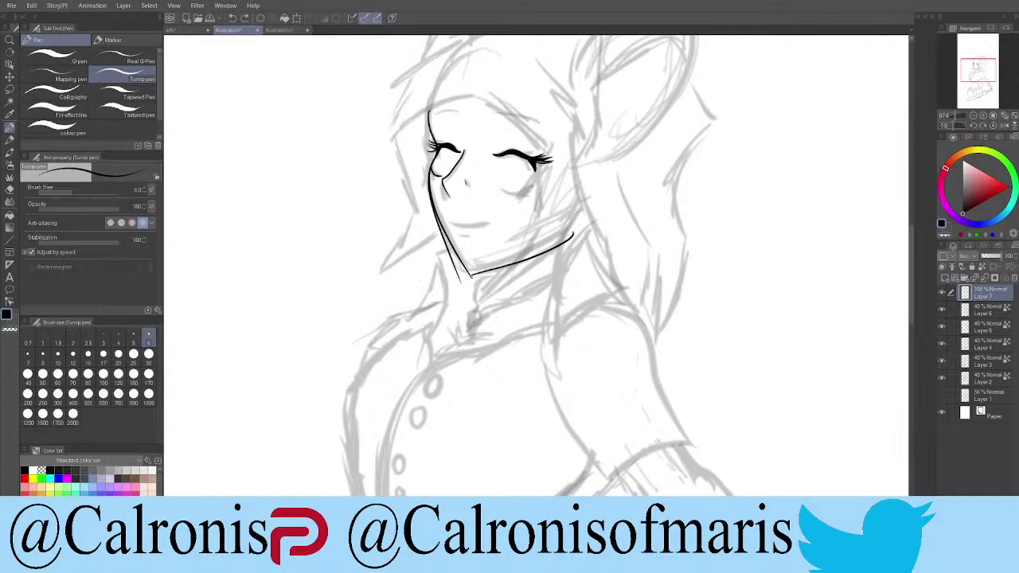
Step: Erase the line overshooting the chin's tip and the stray first contour line outside the jaw
{"action": "scroll", "coordinate": [470, 275], "scroll_direction": "up", "scroll_amount": 10}
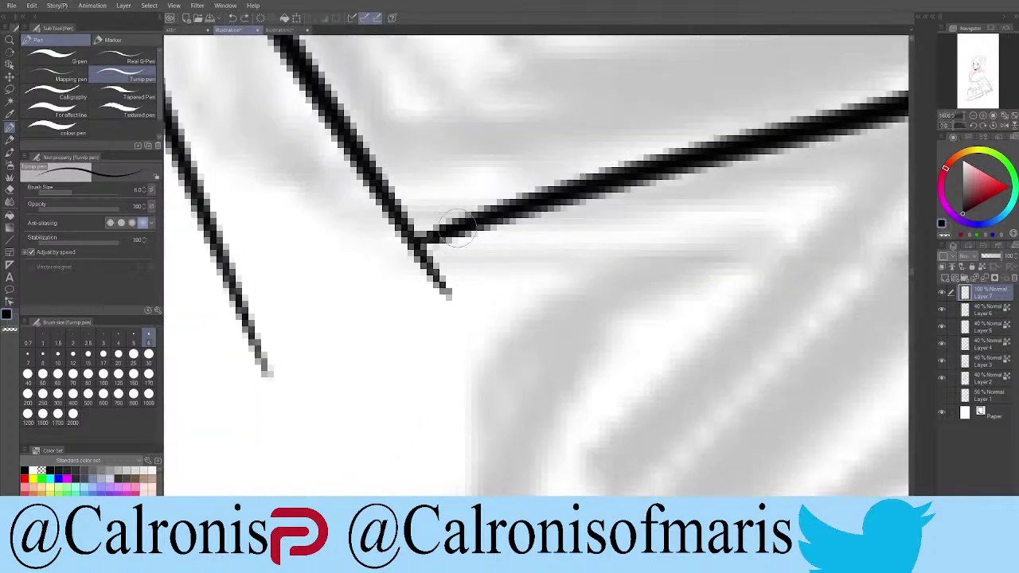
{"action": "left_click_drag", "start_coordinate": [458, 227], "coordinate": [402, 252]}
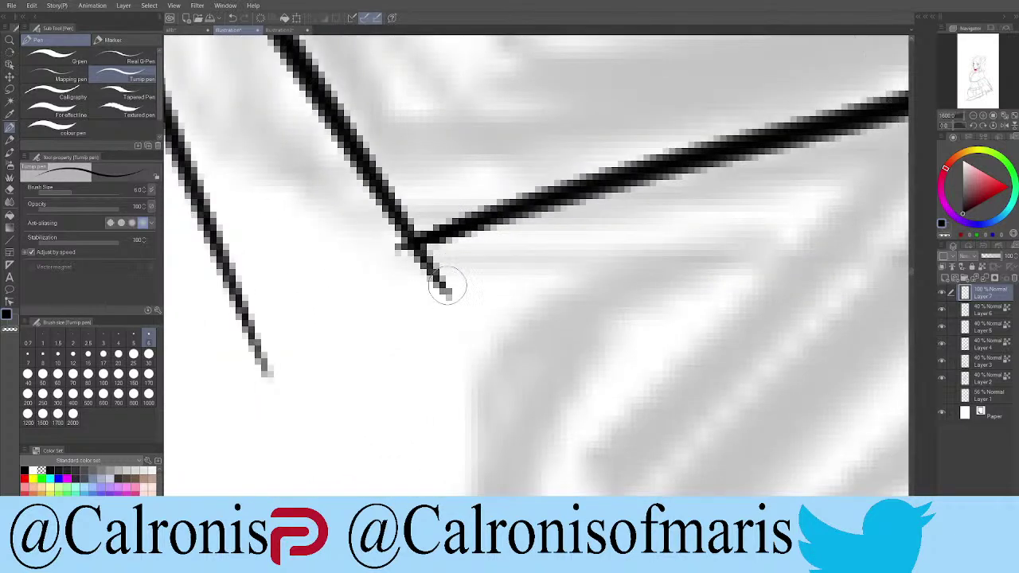
{"action": "scroll", "coordinate": [448, 287], "scroll_direction": "down", "scroll_amount": 5}
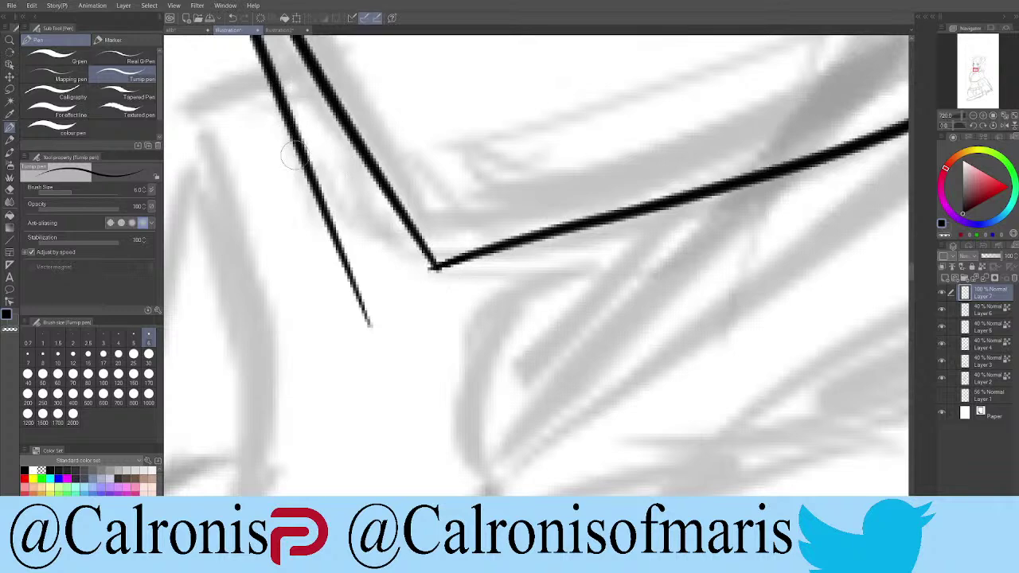
{"action": "scroll", "coordinate": [302, 159], "scroll_direction": "down", "scroll_amount": 3}
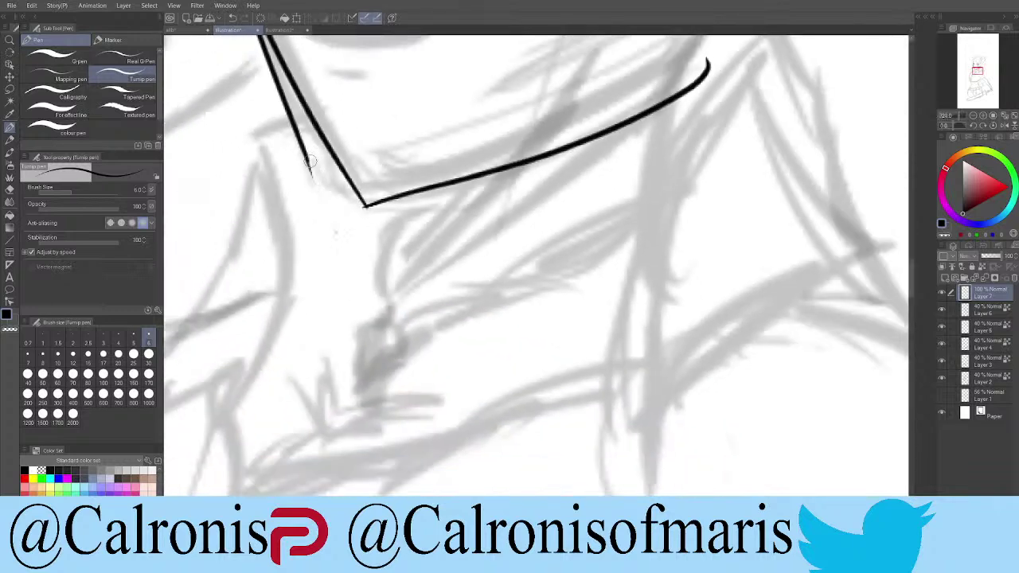
{"action": "left_click_drag", "start_coordinate": [317, 190], "coordinate": [263, 53]}
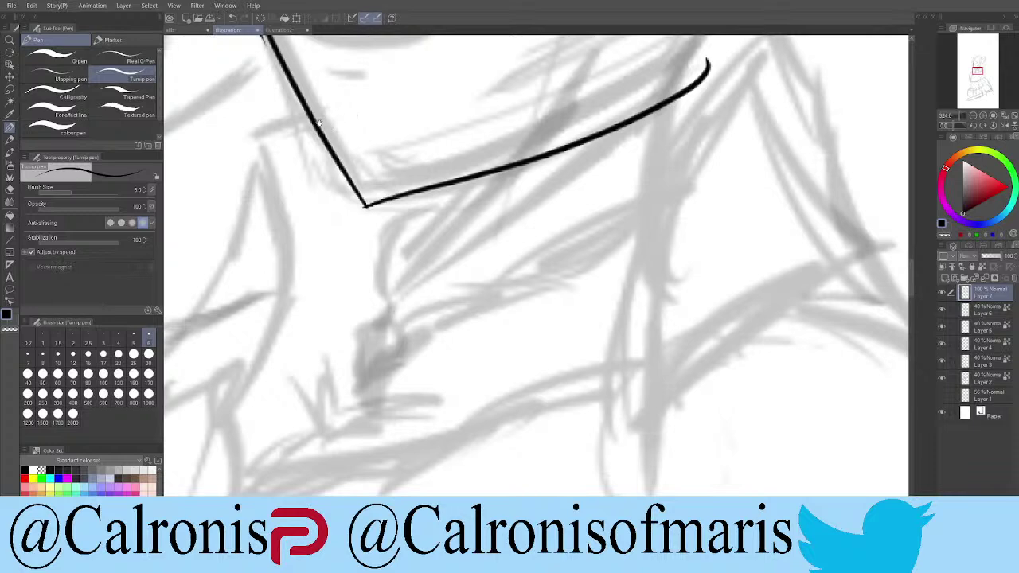
Step: Thicken the far cheek's contour with a smooth tapered stroke, undoing and redrawing it as needed
{"action": "scroll", "coordinate": [338, 127], "scroll_direction": "up", "scroll_amount": 5}
{"action": "scroll", "coordinate": [339, 128], "scroll_direction": "left", "scroll_amount": 3}
{"action": "key", "text": "ctrl+z"}
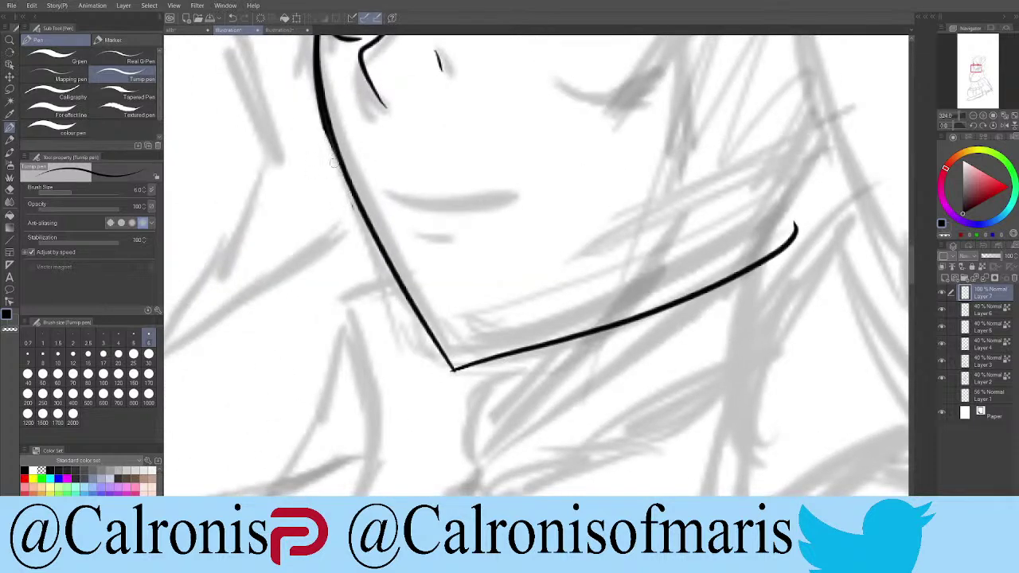
{"action": "left_click_drag", "start_coordinate": [335, 155], "coordinate": [363, 223]}
{"action": "left_click_drag", "start_coordinate": [340, 162], "coordinate": [365, 220]}
{"action": "key", "text": "ctrl+z"}
{"action": "key", "text": "ctrl+z"}
{"action": "key", "text": "ctrl+z"}
{"action": "left_click_drag", "start_coordinate": [327, 129], "coordinate": [366, 227]}
{"action": "key", "text": "ctrl+z"}
{"action": "left_click_drag", "start_coordinate": [322, 118], "coordinate": [370, 230]}
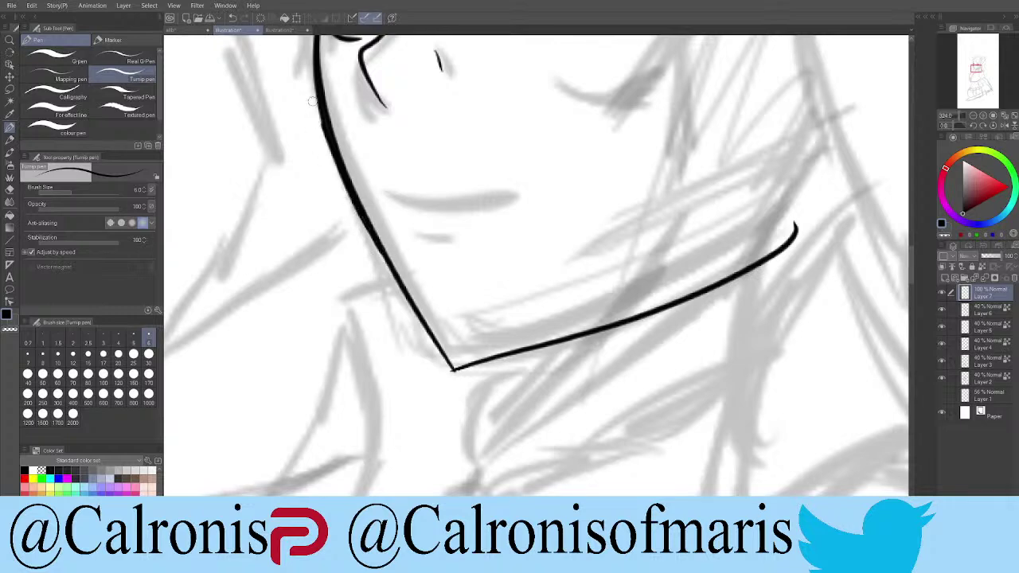
Step: Ink the near eye's lower lid, the mouth and the short line below the lips
{"action": "scroll", "coordinate": [312, 101], "scroll_direction": "down", "scroll_amount": 8}
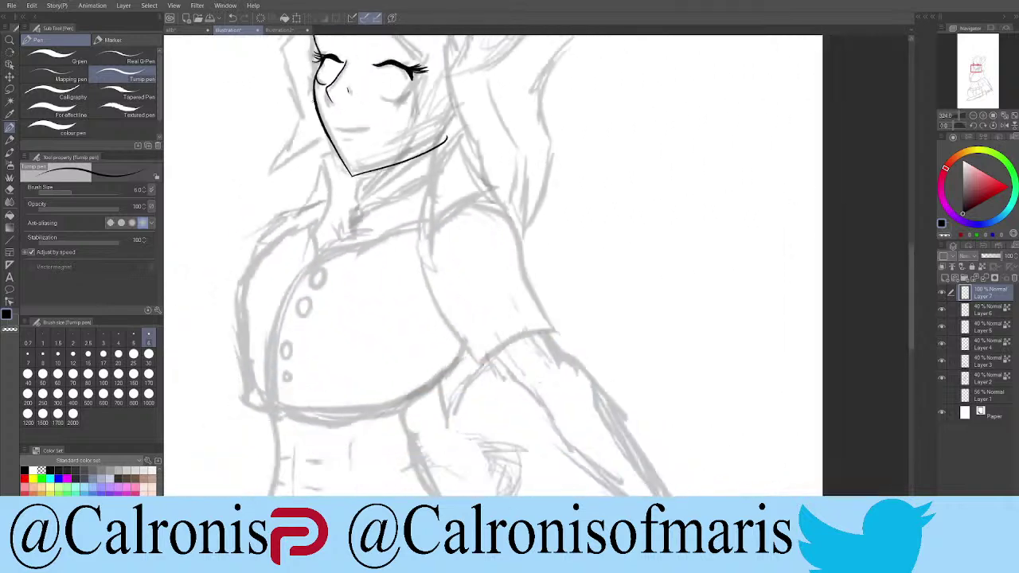
{"action": "scroll", "coordinate": [360, 112], "scroll_direction": "up", "scroll_amount": 6}
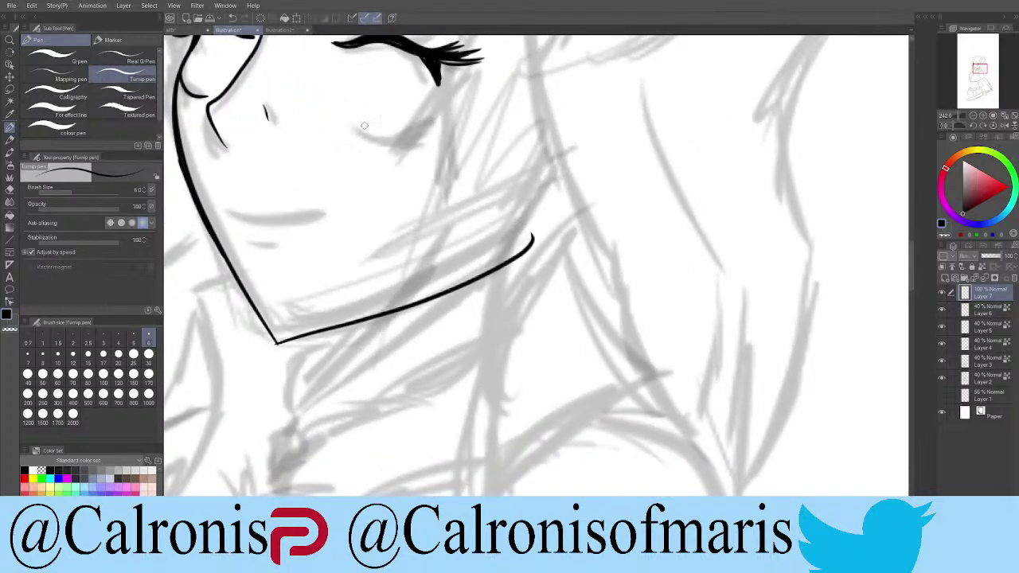
{"action": "mouse_move", "coordinate": [350, 127]}
{"action": "left_mouse_down"}
{"action": "mouse_move", "coordinate": [402, 136]}
{"action": "mouse_move", "coordinate": [448, 116]}
{"action": "mouse_move", "coordinate": [420, 135]}
{"action": "left_mouse_up"}
{"action": "mouse_move", "coordinate": [222, 208]}
{"action": "left_mouse_down"}
{"action": "mouse_move", "coordinate": [325, 216]}
{"action": "mouse_move", "coordinate": [270, 223]}
{"action": "mouse_move", "coordinate": [225, 210]}
{"action": "mouse_move", "coordinate": [274, 242]}
{"action": "left_mouse_up"}
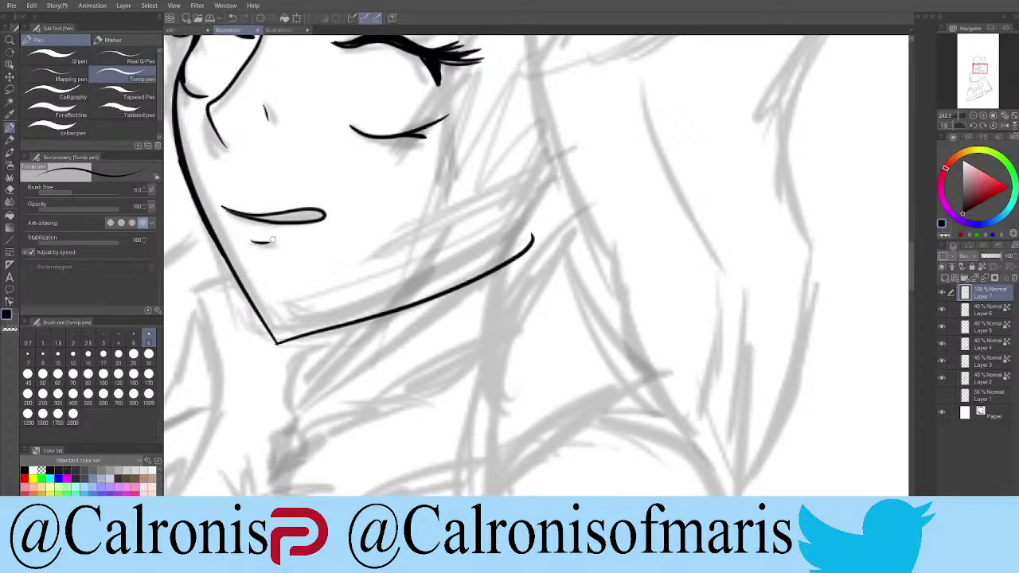
Step: Extend the far corner of the mouth with a short upward stroke
{"action": "left_click_drag", "start_coordinate": [214, 191], "coordinate": [211, 194]}
{"action": "left_click_drag", "start_coordinate": [336, 198], "coordinate": [344, 207]}
{"action": "key", "text": "ctrl+z"}
{"action": "scroll", "coordinate": [329, 243], "scroll_direction": "down", "scroll_amount": 6}
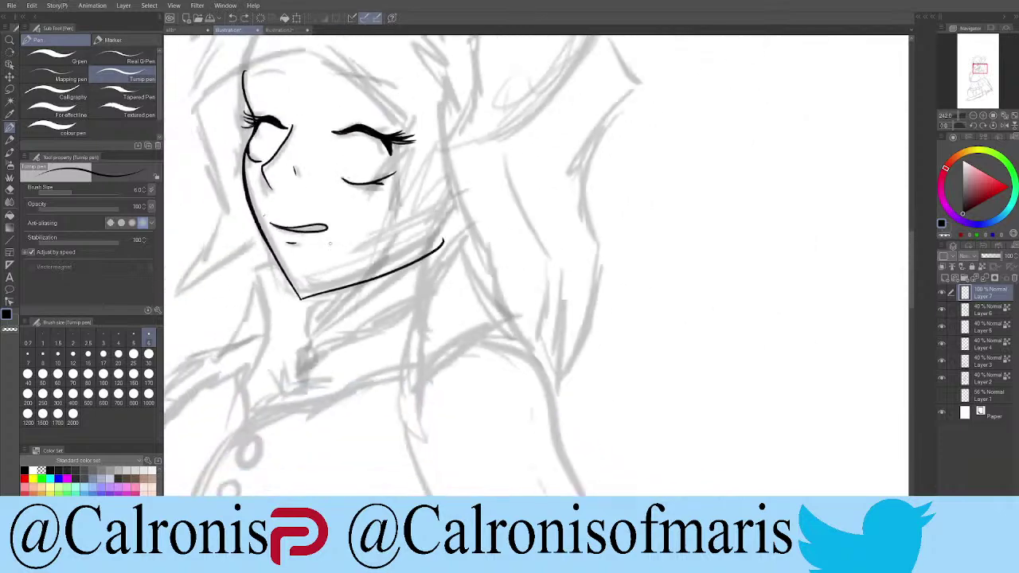
{"action": "scroll", "coordinate": [323, 239], "scroll_direction": "up", "scroll_amount": 6}
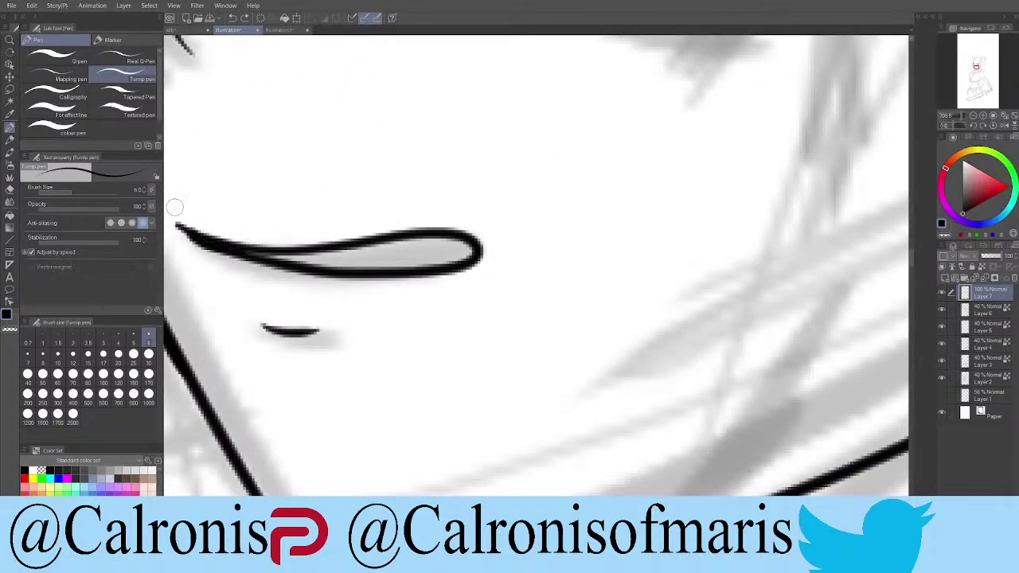
{"action": "mouse_move", "coordinate": [175, 205]}
{"action": "left_mouse_down"}
{"action": "mouse_move", "coordinate": [211, 212]}
{"action": "mouse_move", "coordinate": [182, 229]}
{"action": "left_mouse_up"}
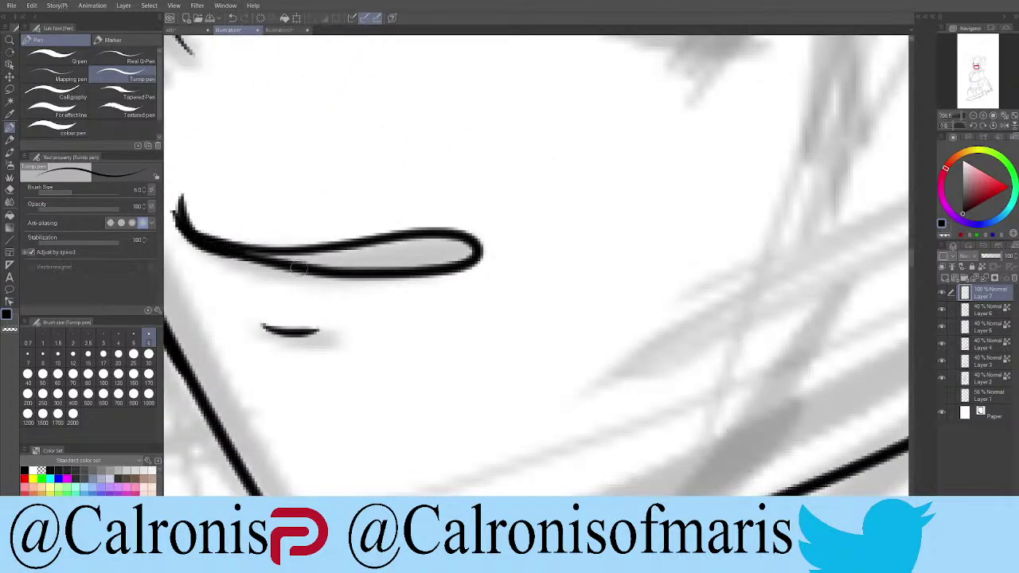
Step: Add a new layer above Layer 7 and ink the face-framing hair from the forehead into pointed locks on both sides
{"action": "scroll", "coordinate": [289, 360], "scroll_direction": "down", "scroll_amount": 2}
{"action": "scroll", "coordinate": [289, 360], "scroll_direction": "down", "scroll_amount": 8}
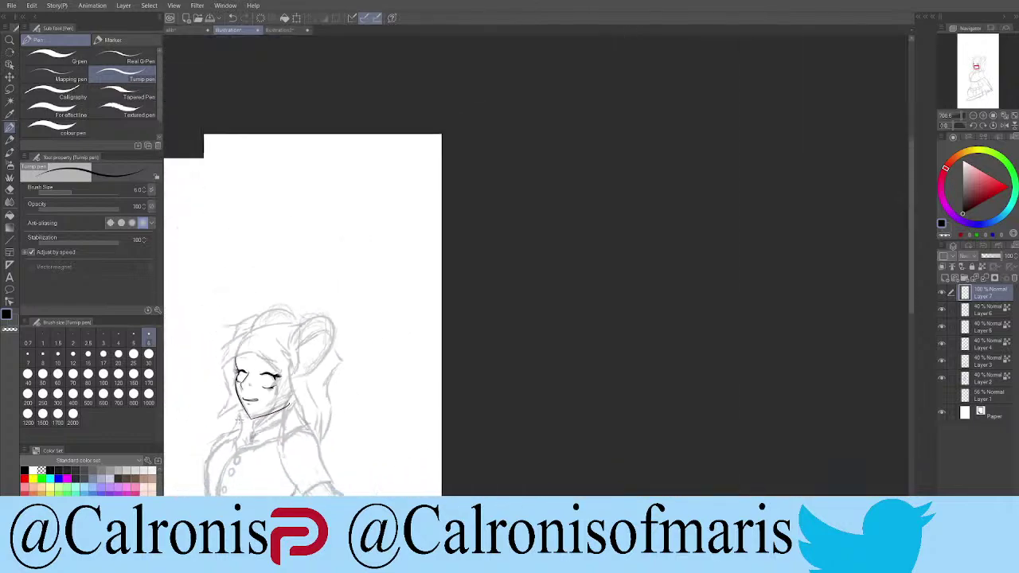
{"action": "scroll", "coordinate": [359, 382], "scroll_direction": "up", "scroll_amount": 10}
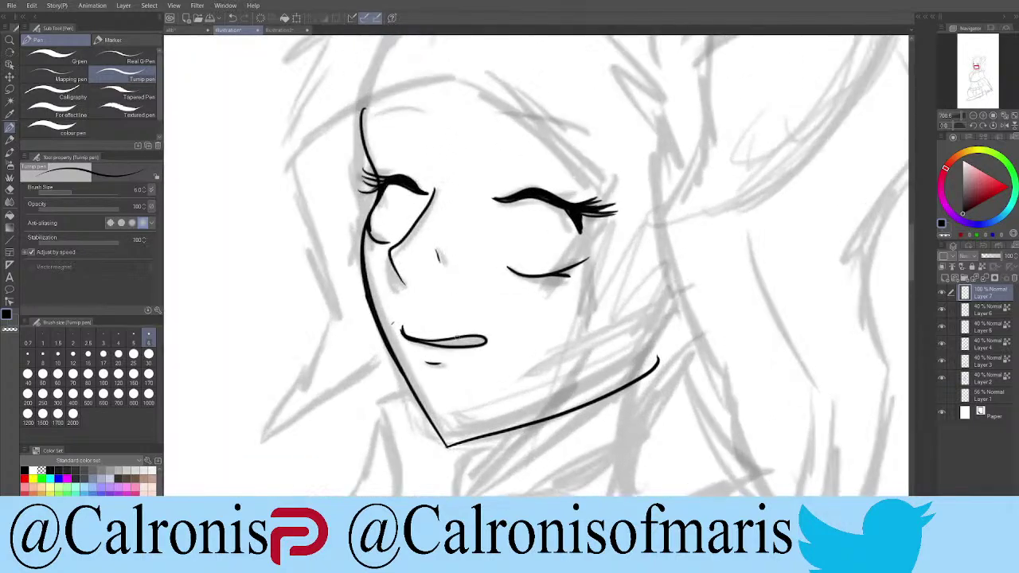
{"action": "scroll", "coordinate": [390, 342], "scroll_direction": "down", "scroll_amount": 4}
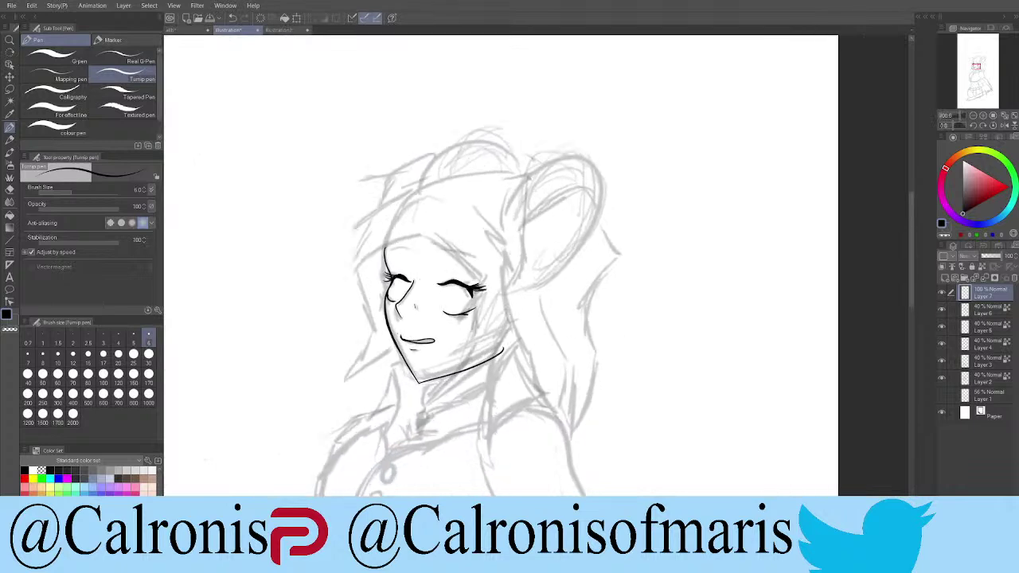
{"action": "scroll", "coordinate": [502, 301], "scroll_direction": "up", "scroll_amount": 1}
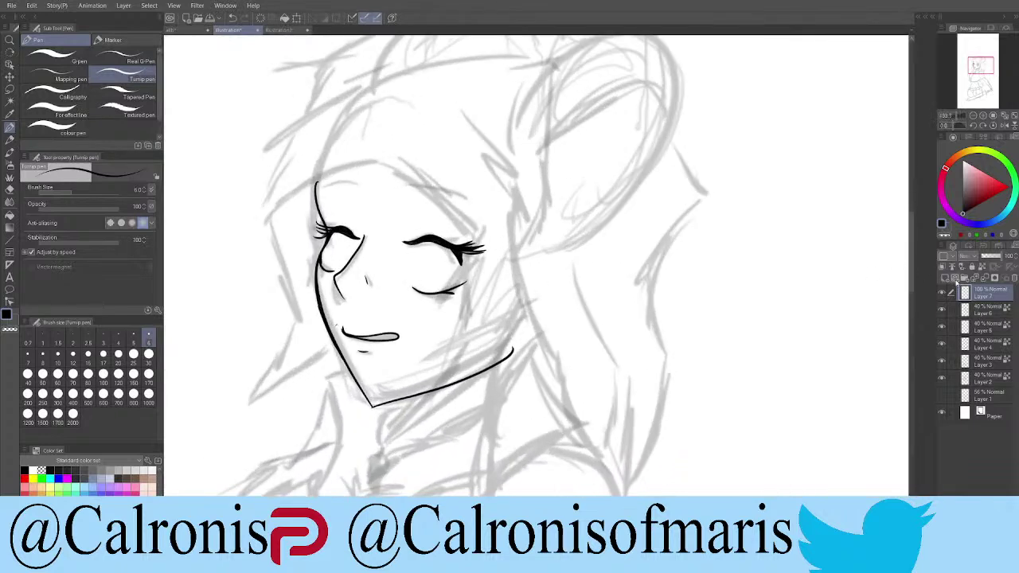
{"action": "left_click", "coordinate": [946, 278]}
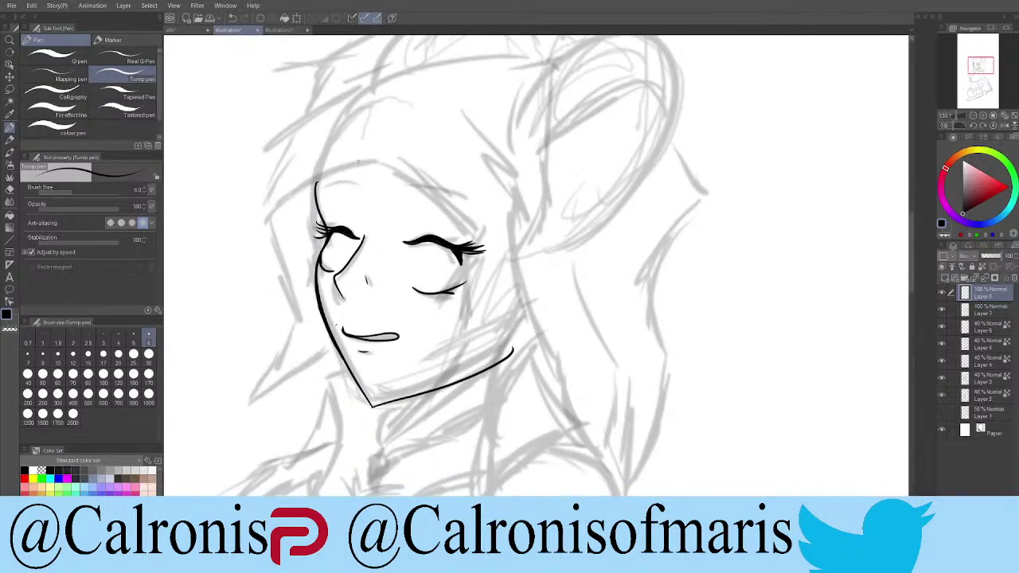
{"action": "mouse_move", "coordinate": [377, 164]}
{"action": "left_mouse_down"}
{"action": "mouse_move", "coordinate": [478, 222]}
{"action": "mouse_move", "coordinate": [505, 260]}
{"action": "mouse_move", "coordinate": [387, 468]}
{"action": "mouse_move", "coordinate": [518, 370]}
{"action": "left_mouse_up"}
{"action": "mouse_move", "coordinate": [383, 163]}
{"action": "left_mouse_down"}
{"action": "mouse_move", "coordinate": [338, 171]}
{"action": "mouse_move", "coordinate": [264, 213]}
{"action": "mouse_move", "coordinate": [296, 319]}
{"action": "mouse_move", "coordinate": [247, 402]}
{"action": "mouse_move", "coordinate": [347, 367]}
{"action": "left_mouse_up"}
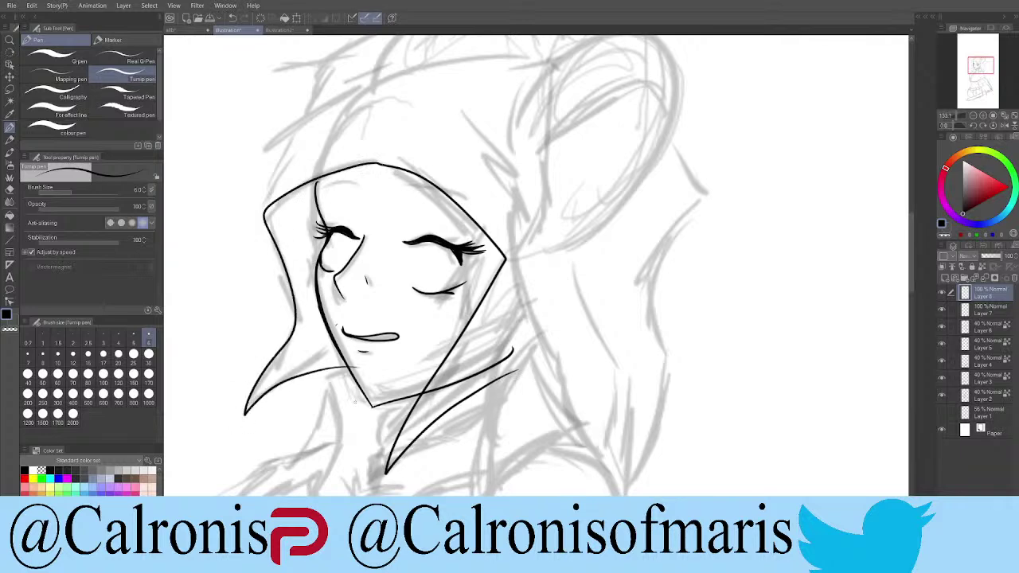
Step: Ink the outer hair curves on both sides of the head and a short strand line beside the near jaw
{"action": "mouse_move", "coordinate": [265, 207]}
{"action": "left_mouse_down"}
{"action": "mouse_move", "coordinate": [298, 125]}
{"action": "mouse_move", "coordinate": [342, 88]}
{"action": "left_mouse_up"}
{"action": "mouse_move", "coordinate": [459, 108]}
{"action": "left_mouse_down"}
{"action": "mouse_move", "coordinate": [538, 196]}
{"action": "mouse_move", "coordinate": [548, 235]}
{"action": "left_mouse_up"}
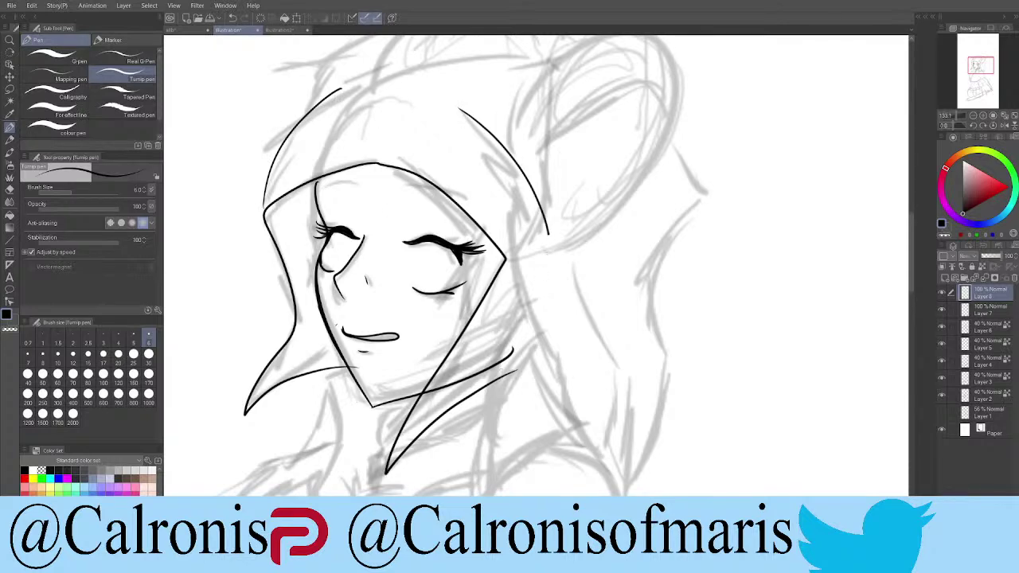
{"action": "left_click_drag", "start_coordinate": [478, 392], "coordinate": [535, 340]}
{"action": "mouse_move", "coordinate": [470, 256]}
{"action": "left_mouse_down"}
{"action": "mouse_move", "coordinate": [481, 252]}
{"action": "mouse_move", "coordinate": [458, 257]}
{"action": "left_mouse_up"}
Step: Return to Layer 7, set the brush size to 20 and erase the inked mouth
{"action": "left_click_drag", "start_coordinate": [342, 326], "coordinate": [345, 335]}
{"action": "key", "text": "ctrl+z"}
{"action": "left_click", "coordinate": [974, 306]}
{"action": "key", "text": "ctrl+z"}
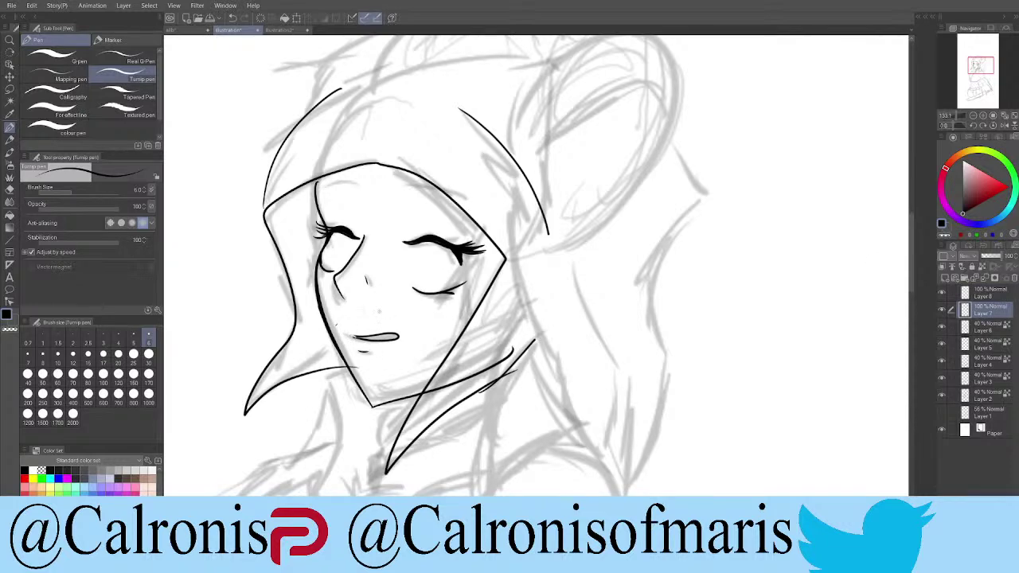
{"action": "left_click", "coordinate": [119, 354]}
{"action": "left_click_drag", "start_coordinate": [350, 334], "coordinate": [395, 340]}
{"action": "key", "text": "ctrl+z"}
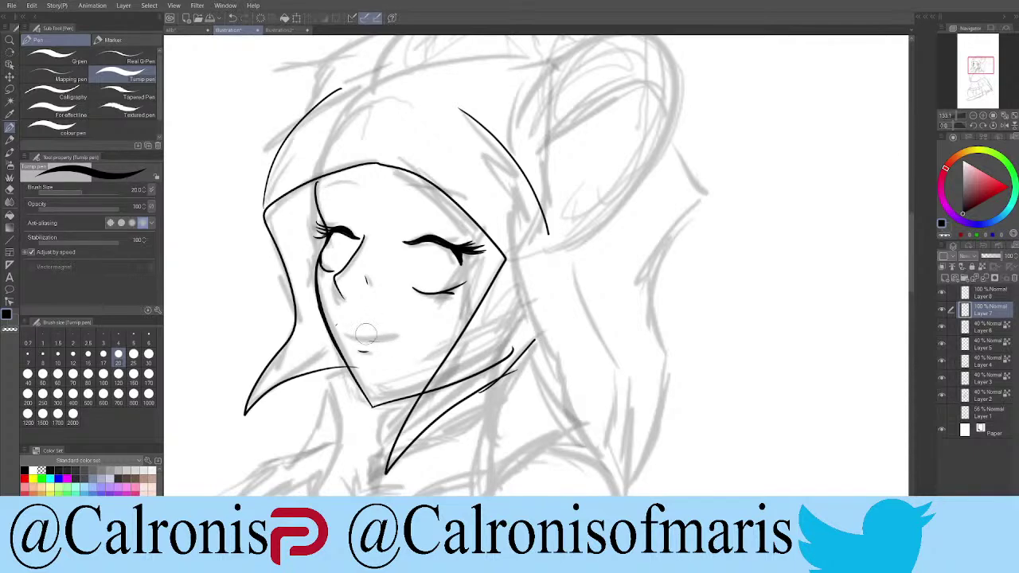
Step: Reduce the brush size to 4 and retrace the short line below the mouth
{"action": "key", "text": "["}
{"action": "key", "text": "["}
{"action": "key", "text": "["}
{"action": "key", "text": "["}
{"action": "key", "text": "["}
{"action": "key", "text": "["}
{"action": "key", "text": "["}
{"action": "key", "text": "["}
{"action": "key", "text": "["}
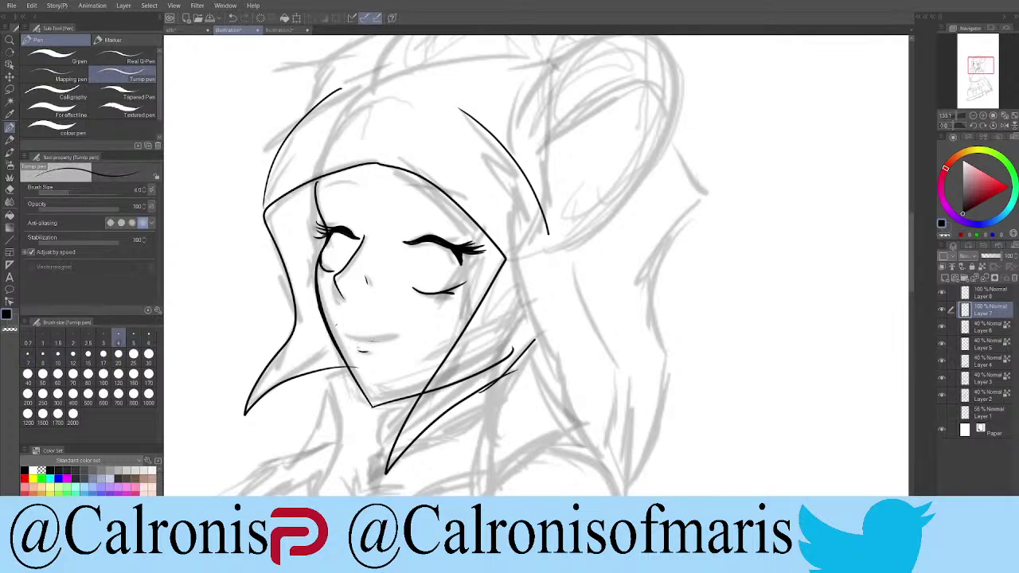
{"action": "left_click_drag", "start_coordinate": [359, 351], "coordinate": [375, 351]}
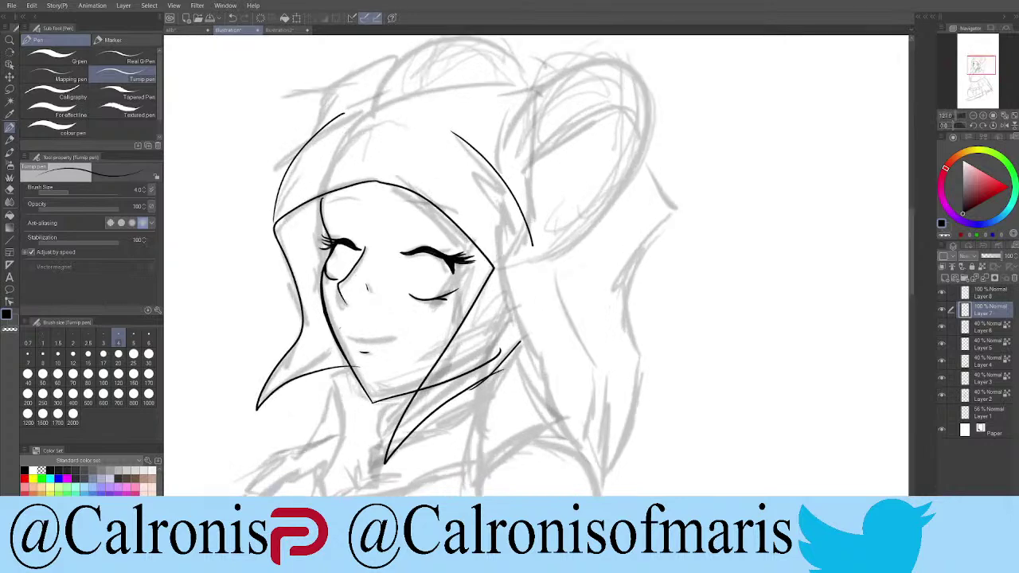
{"action": "scroll", "coordinate": [348, 335], "scroll_direction": "up", "scroll_amount": 4}
{"action": "mouse_move", "coordinate": [342, 329]}
{"action": "left_mouse_down"}
{"action": "mouse_move", "coordinate": [446, 344]}
{"action": "mouse_move", "coordinate": [411, 351]}
{"action": "mouse_move", "coordinate": [354, 338]}
{"action": "mouse_move", "coordinate": [408, 353]}
{"action": "left_mouse_up"}
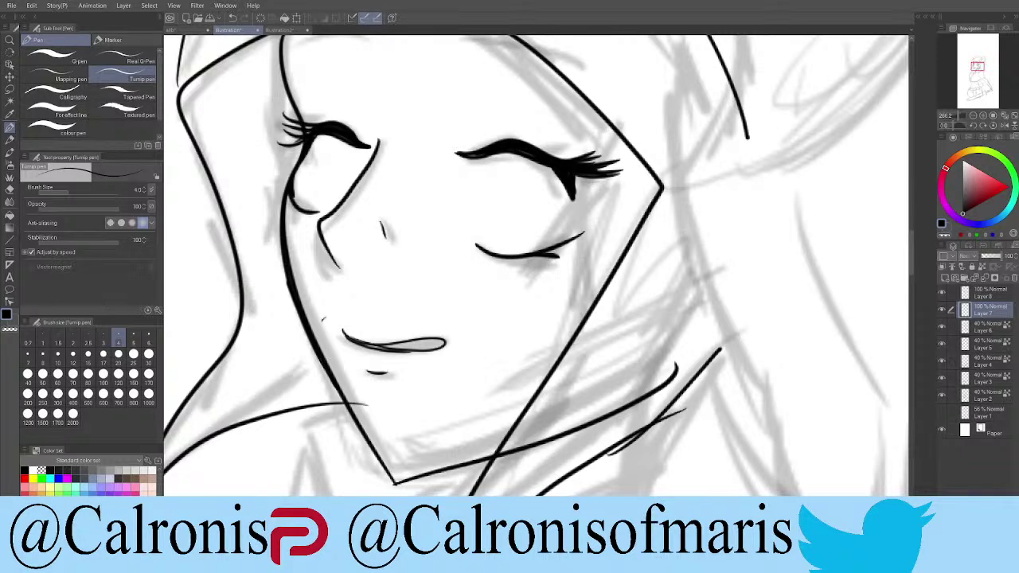
{"action": "mouse_move", "coordinate": [378, 334]}
{"action": "left_mouse_down"}
{"action": "mouse_move", "coordinate": [353, 333]}
{"action": "mouse_move", "coordinate": [375, 315]}
{"action": "mouse_move", "coordinate": [414, 352]}
{"action": "mouse_move", "coordinate": [464, 326]}
{"action": "mouse_move", "coordinate": [386, 322]}
{"action": "mouse_move", "coordinate": [407, 340]}
{"action": "mouse_move", "coordinate": [427, 329]}
{"action": "mouse_move", "coordinate": [391, 354]}
{"action": "left_mouse_up"}
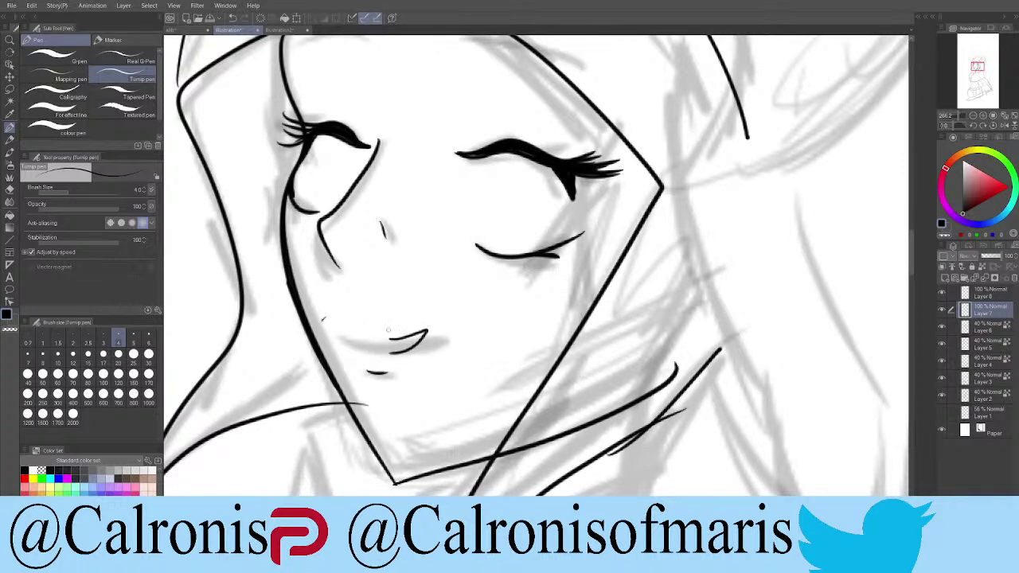
{"action": "left_click_drag", "start_coordinate": [387, 326], "coordinate": [433, 341]}
{"action": "mouse_move", "coordinate": [381, 341]}
{"action": "left_mouse_down"}
{"action": "mouse_move", "coordinate": [425, 332]}
{"action": "mouse_move", "coordinate": [388, 353]}
{"action": "mouse_move", "coordinate": [367, 342]}
{"action": "mouse_move", "coordinate": [385, 339]}
{"action": "mouse_move", "coordinate": [357, 332]}
{"action": "left_mouse_up"}
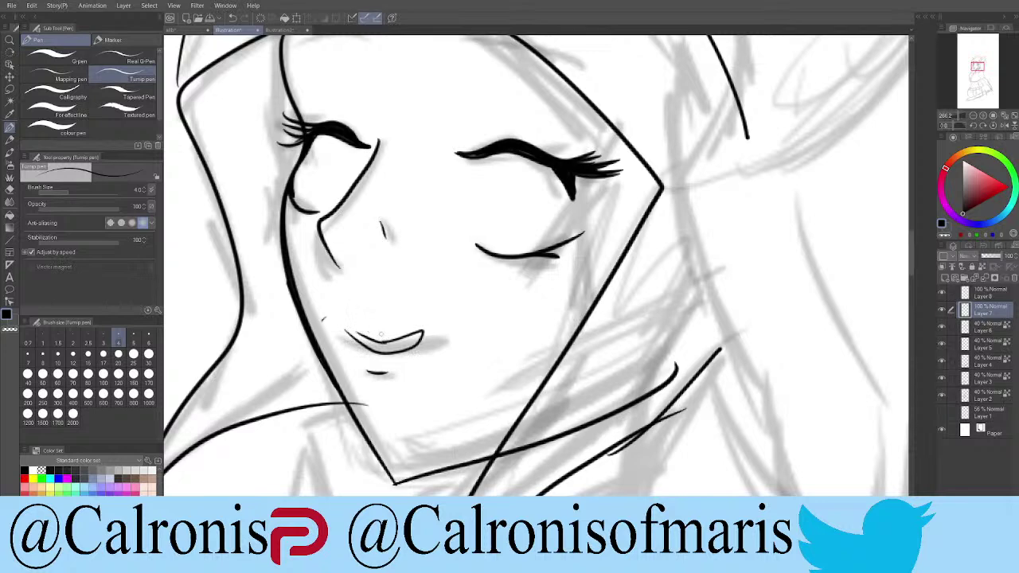
{"action": "key", "text": "ctrl+z"}
{"action": "key", "text": "ctrl+z"}
{"action": "key", "text": "ctrl+z"}
{"action": "key", "text": "ctrl+z"}
{"action": "key", "text": "ctrl+z"}
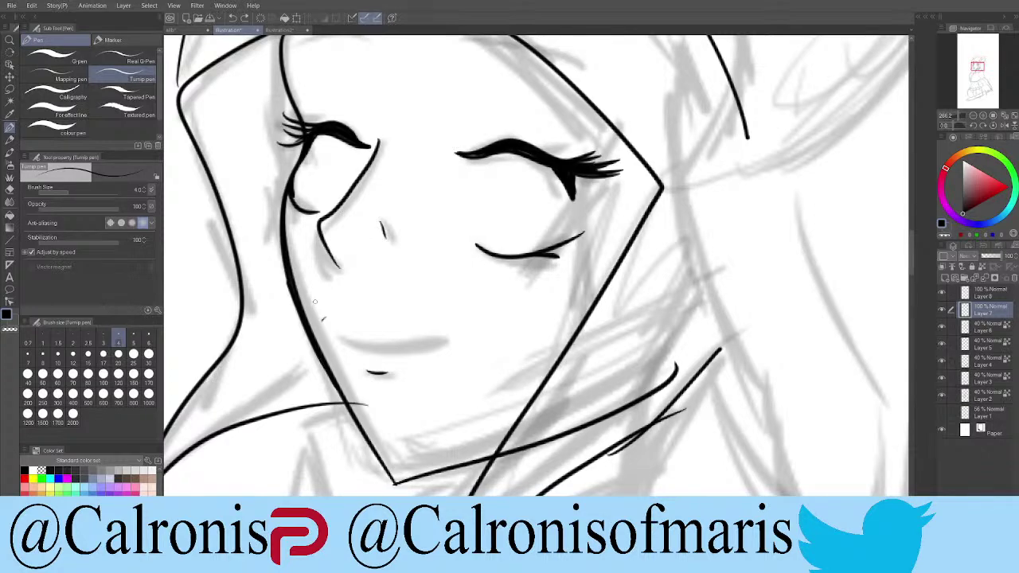
Step: Ink a slightly open smiling mouth over the sketched lips, with a small corner mark and a short line below it
{"action": "left_click_drag", "start_coordinate": [346, 327], "coordinate": [330, 314]}
{"action": "left_click_drag", "start_coordinate": [368, 372], "coordinate": [382, 372]}
{"action": "mouse_move", "coordinate": [335, 324]}
{"action": "left_mouse_down"}
{"action": "mouse_move", "coordinate": [394, 333]}
{"action": "mouse_move", "coordinate": [437, 319]}
{"action": "left_mouse_up"}
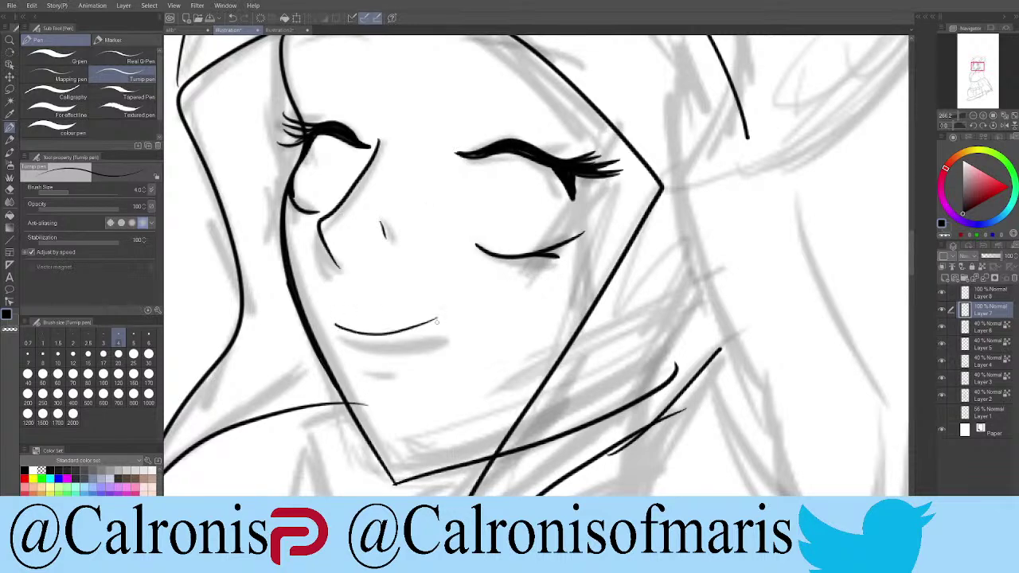
{"action": "key", "text": "ctrl+z"}
{"action": "mouse_move", "coordinate": [334, 327]}
{"action": "left_mouse_down"}
{"action": "mouse_move", "coordinate": [357, 341]}
{"action": "mouse_move", "coordinate": [436, 329]}
{"action": "mouse_move", "coordinate": [412, 348]}
{"action": "mouse_move", "coordinate": [359, 343]}
{"action": "left_mouse_up"}
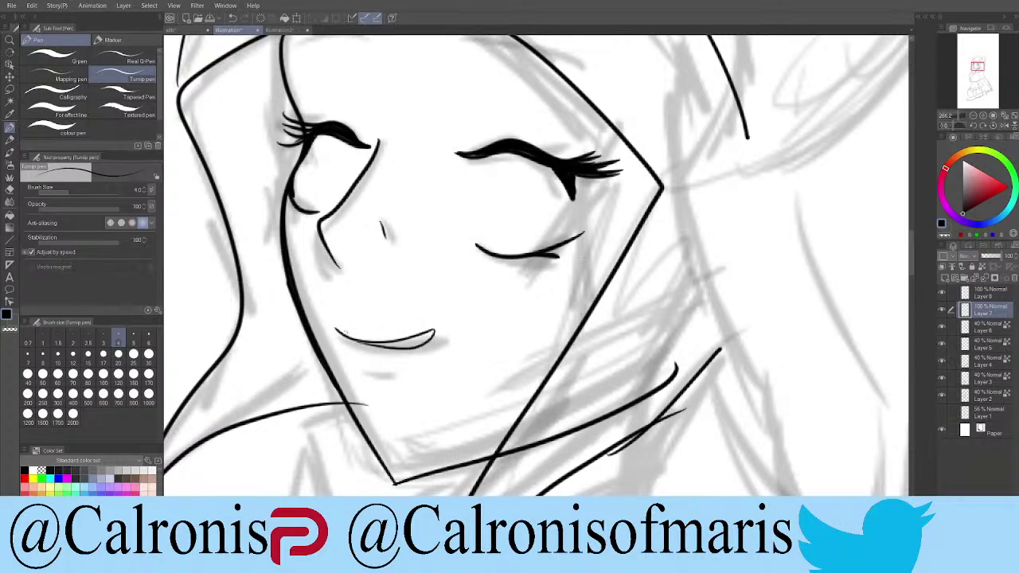
{"action": "left_click_drag", "start_coordinate": [335, 326], "coordinate": [350, 340]}
{"action": "left_click_drag", "start_coordinate": [442, 321], "coordinate": [444, 329]}
{"action": "left_click_drag", "start_coordinate": [376, 371], "coordinate": [401, 364]}
Step: Switch to Layer 8, erase the overlapping strokes on the near pointed hair lock and redraw its lower edge as one line
{"action": "scroll", "coordinate": [413, 433], "scroll_direction": "down", "scroll_amount": 10}
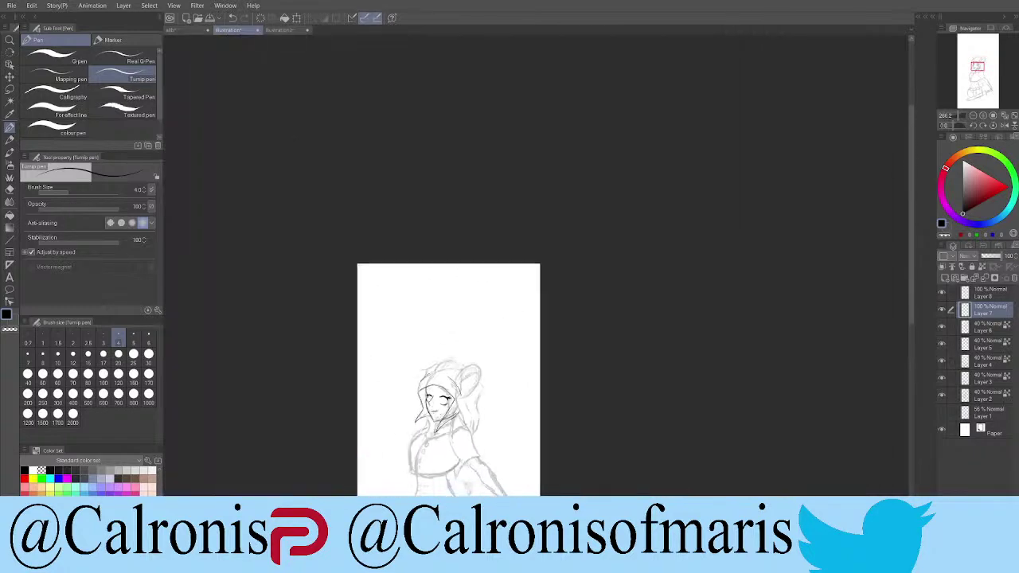
{"action": "scroll", "coordinate": [432, 449], "scroll_direction": "up", "scroll_amount": 10}
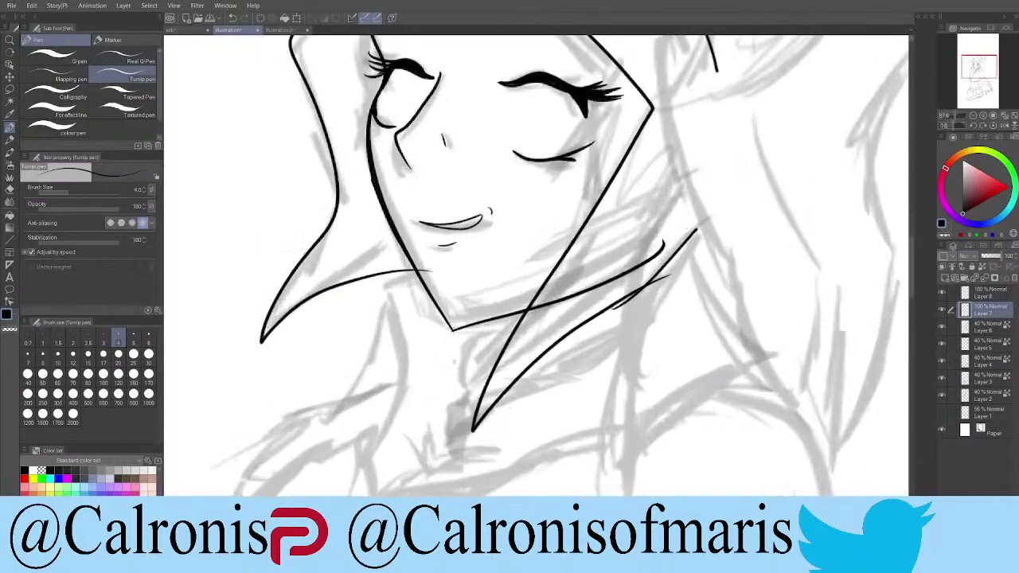
{"action": "scroll", "coordinate": [450, 301], "scroll_direction": "up", "scroll_amount": 2}
{"action": "left_click", "coordinate": [962, 292]}
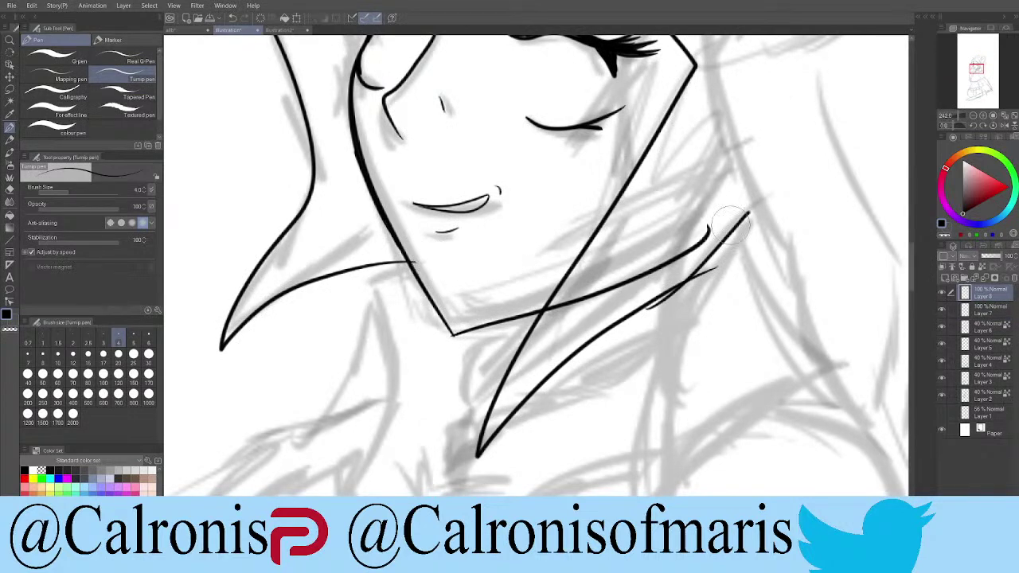
{"action": "left_click_drag", "start_coordinate": [714, 268], "coordinate": [649, 303]}
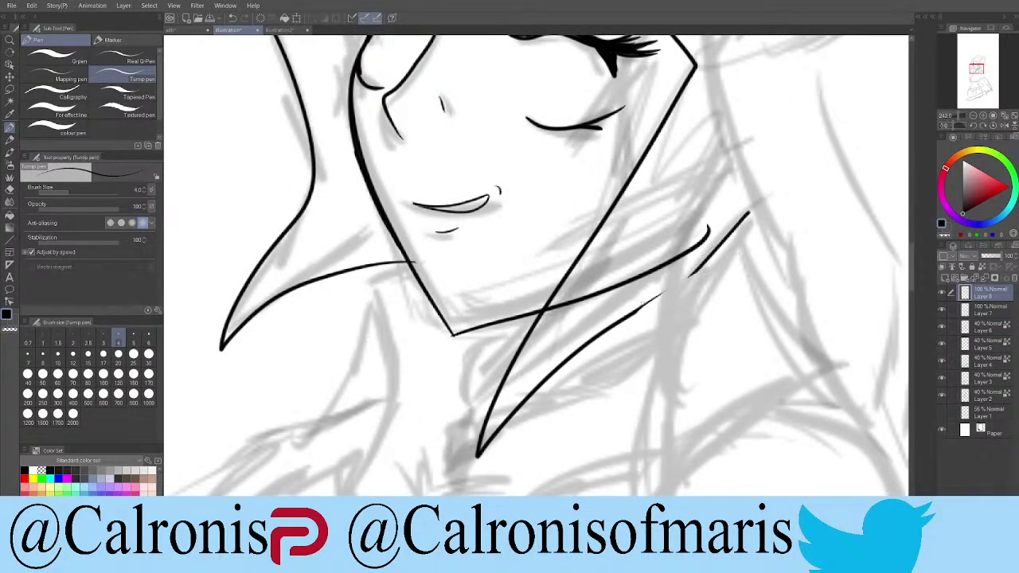
{"action": "left_click_drag", "start_coordinate": [643, 304], "coordinate": [707, 263]}
Step: Ink the teeth detail inside the mouth and a curved upper-lip outline above it
{"action": "scroll", "coordinate": [582, 191], "scroll_direction": "down", "scroll_amount": 10}
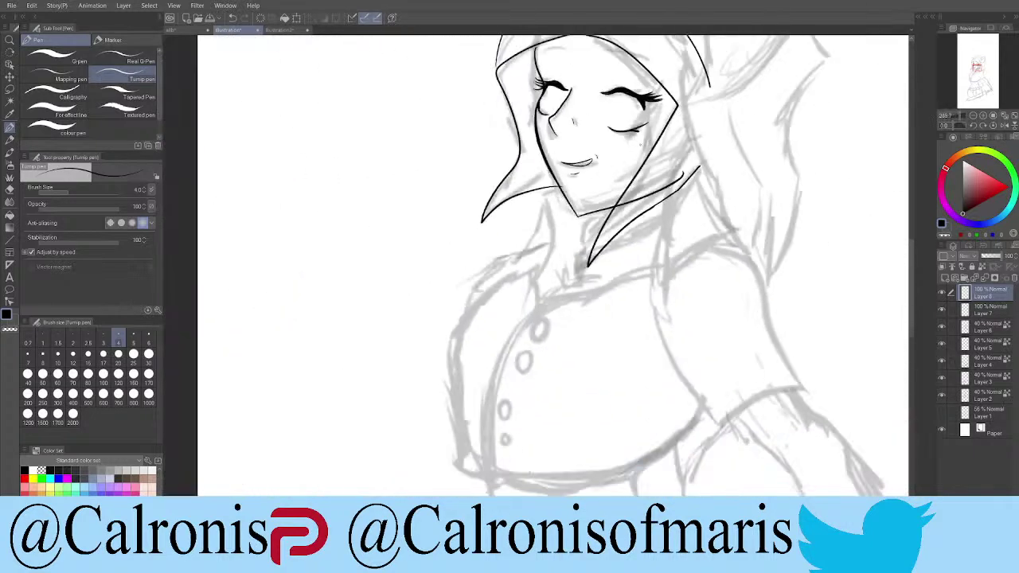
{"action": "scroll", "coordinate": [641, 133], "scroll_direction": "up", "scroll_amount": 10}
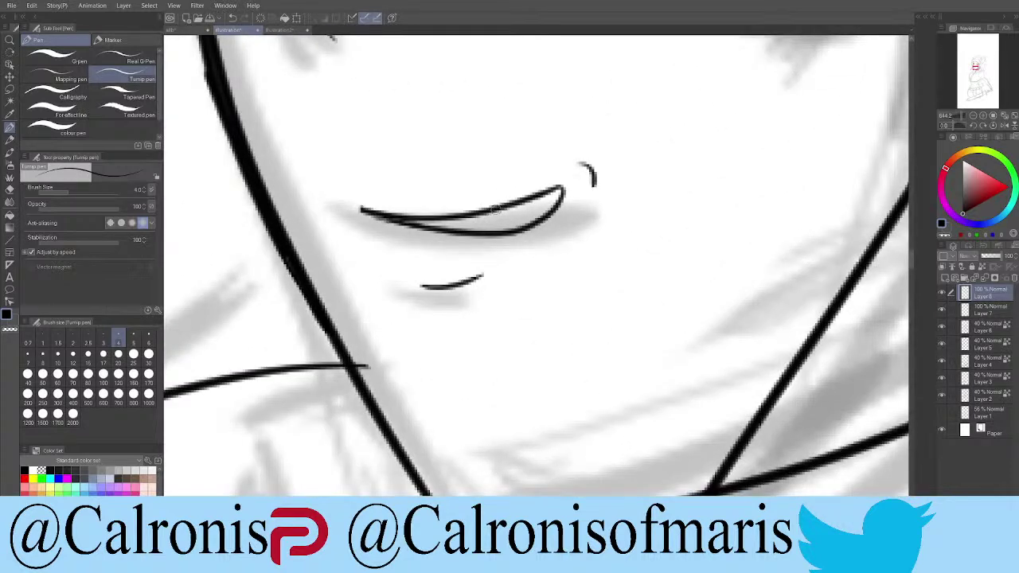
{"action": "mouse_move", "coordinate": [495, 206]}
{"action": "left_mouse_down"}
{"action": "mouse_move", "coordinate": [434, 227]}
{"action": "mouse_move", "coordinate": [490, 217]}
{"action": "mouse_move", "coordinate": [417, 223]}
{"action": "left_mouse_up"}
{"action": "mouse_move", "coordinate": [360, 201]}
{"action": "left_mouse_down"}
{"action": "mouse_move", "coordinate": [459, 204]}
{"action": "mouse_move", "coordinate": [547, 184]}
{"action": "mouse_move", "coordinate": [475, 199]}
{"action": "left_mouse_up"}
{"action": "left_click_drag", "start_coordinate": [546, 182], "coordinate": [401, 203]}
{"action": "left_click_drag", "start_coordinate": [451, 179], "coordinate": [409, 177]}
{"action": "mouse_move", "coordinate": [482, 196]}
{"action": "left_mouse_down"}
{"action": "mouse_move", "coordinate": [398, 200]}
{"action": "mouse_move", "coordinate": [435, 200]}
{"action": "mouse_move", "coordinate": [378, 193]}
{"action": "mouse_move", "coordinate": [572, 173]}
{"action": "left_mouse_up"}
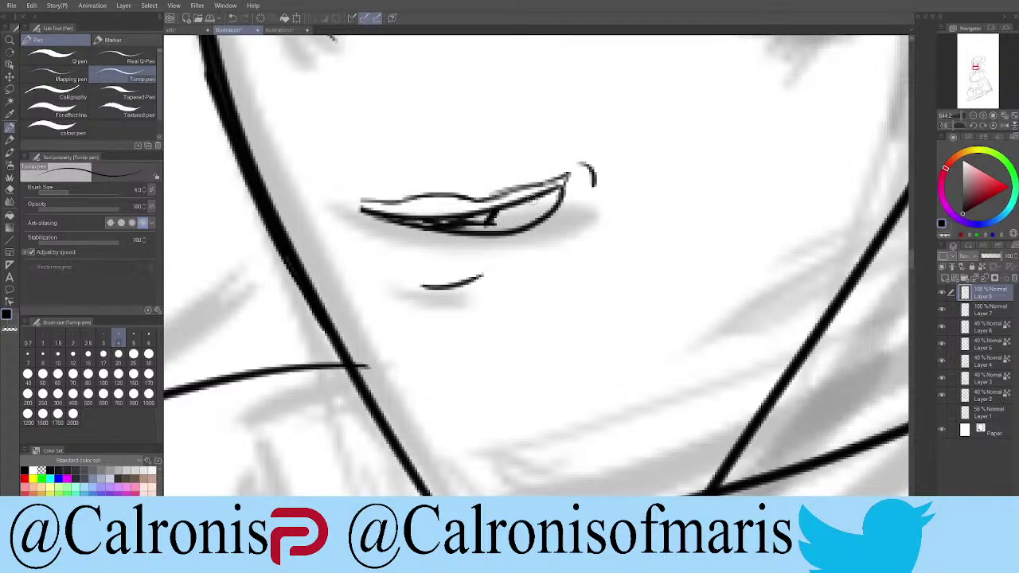
Step: Ink the near round ear with a fur-tufted outer outline and a smaller inner-ear curve
{"action": "scroll", "coordinate": [269, 430], "scroll_direction": "down", "scroll_amount": 8}
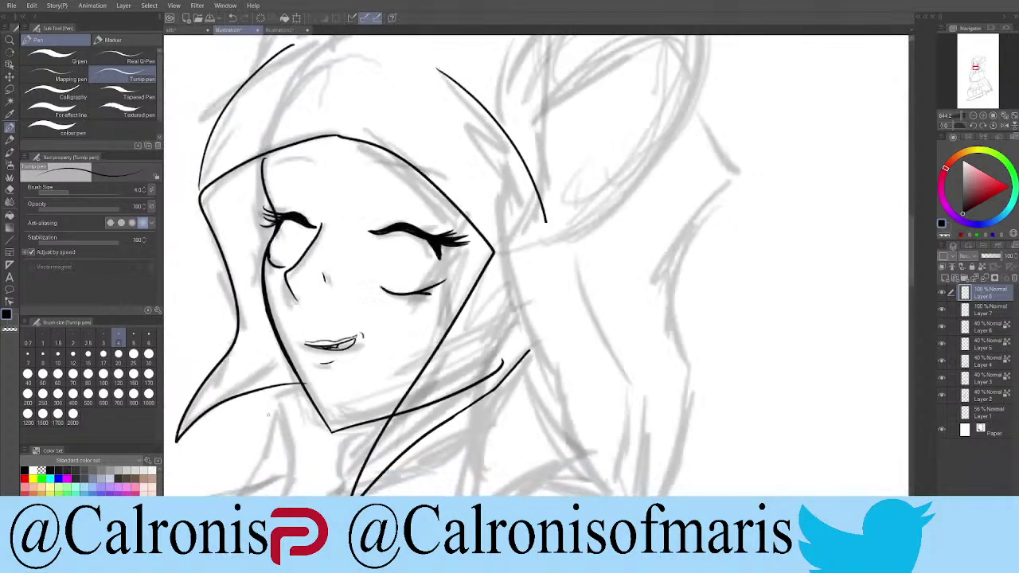
{"action": "scroll", "coordinate": [303, 415], "scroll_direction": "down", "scroll_amount": 10}
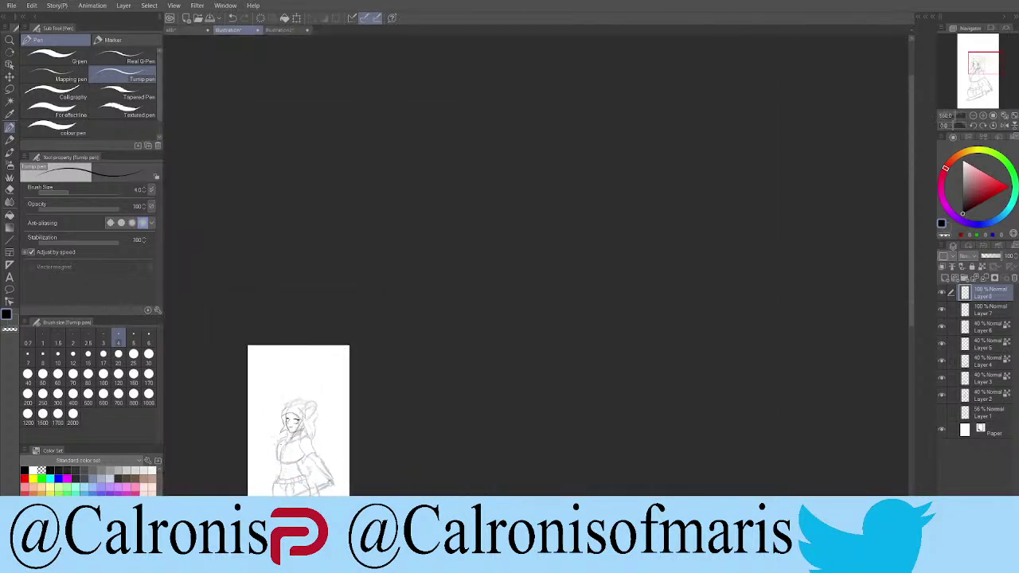
{"action": "scroll", "coordinate": [363, 352], "scroll_direction": "up", "scroll_amount": 8}
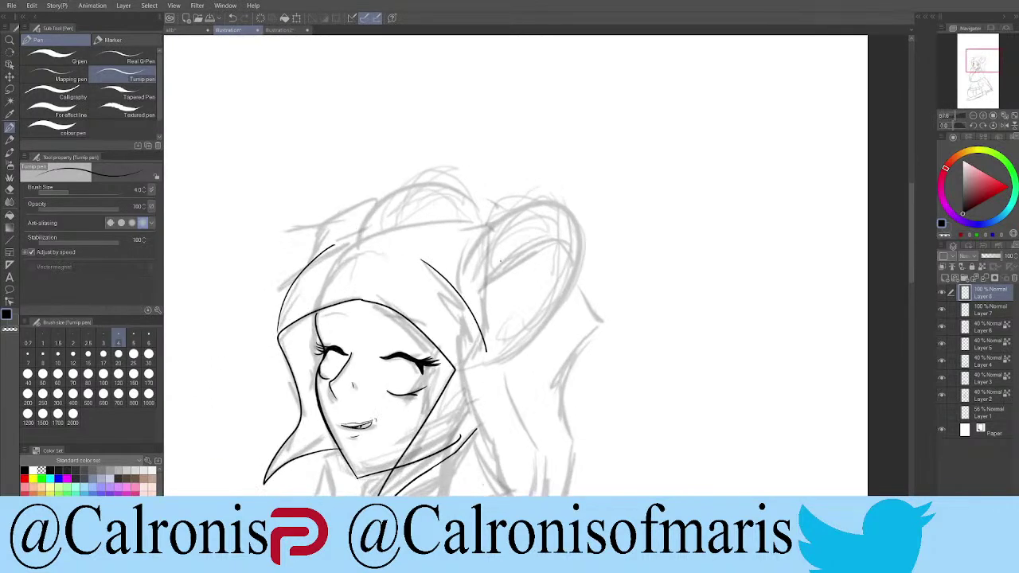
{"action": "mouse_move", "coordinate": [458, 288]}
{"action": "left_mouse_down"}
{"action": "mouse_move", "coordinate": [501, 209]}
{"action": "mouse_move", "coordinate": [546, 192]}
{"action": "mouse_move", "coordinate": [583, 208]}
{"action": "mouse_move", "coordinate": [594, 239]}
{"action": "mouse_move", "coordinate": [588, 279]}
{"action": "mouse_move", "coordinate": [556, 329]}
{"action": "mouse_move", "coordinate": [505, 357]}
{"action": "left_mouse_up"}
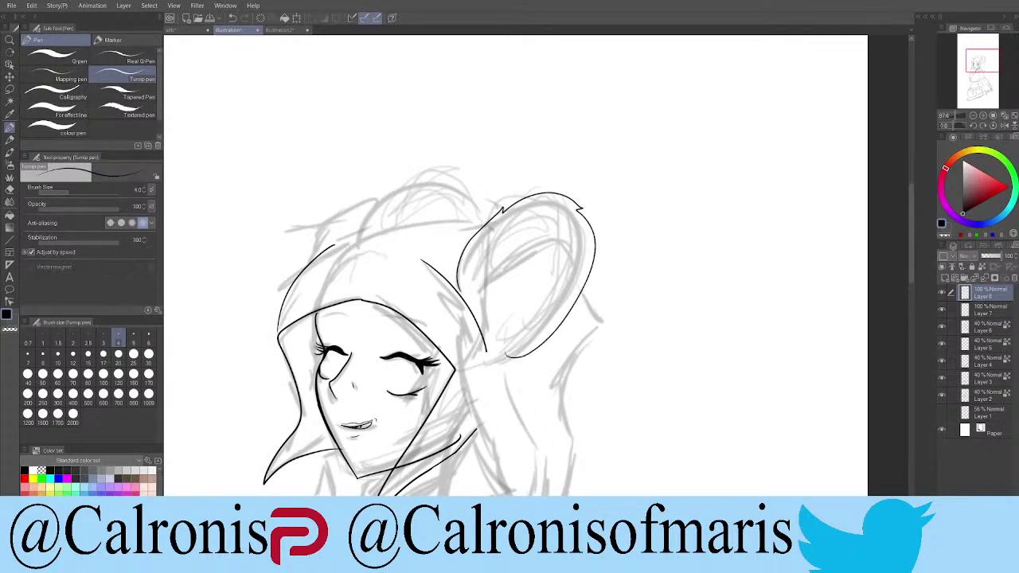
{"action": "mouse_move", "coordinate": [481, 300]}
{"action": "left_mouse_down"}
{"action": "mouse_move", "coordinate": [522, 248]}
{"action": "mouse_move", "coordinate": [562, 243]}
{"action": "mouse_move", "coordinate": [571, 301]}
{"action": "mouse_move", "coordinate": [517, 329]}
{"action": "left_mouse_up"}
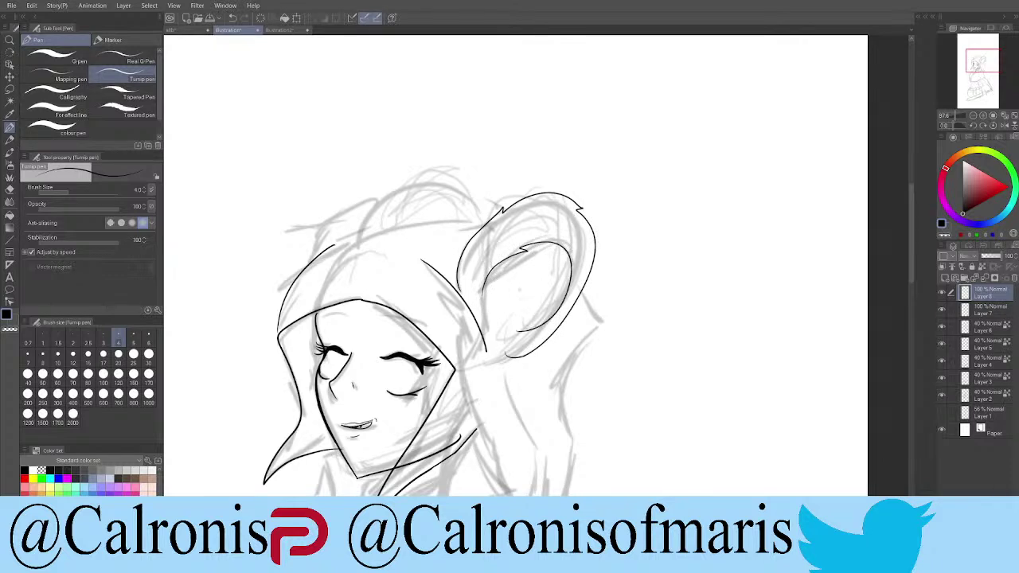
Step: Ink the far ear with its fur tuft and inner mark, plus the crown line running beneath it to the near ear
{"action": "mouse_move", "coordinate": [340, 240]}
{"action": "left_mouse_down"}
{"action": "mouse_move", "coordinate": [342, 225]}
{"action": "mouse_move", "coordinate": [386, 182]}
{"action": "mouse_move", "coordinate": [435, 168]}
{"action": "mouse_move", "coordinate": [477, 199]}
{"action": "mouse_move", "coordinate": [477, 227]}
{"action": "left_mouse_up"}
{"action": "left_click_drag", "start_coordinate": [393, 196], "coordinate": [408, 191]}
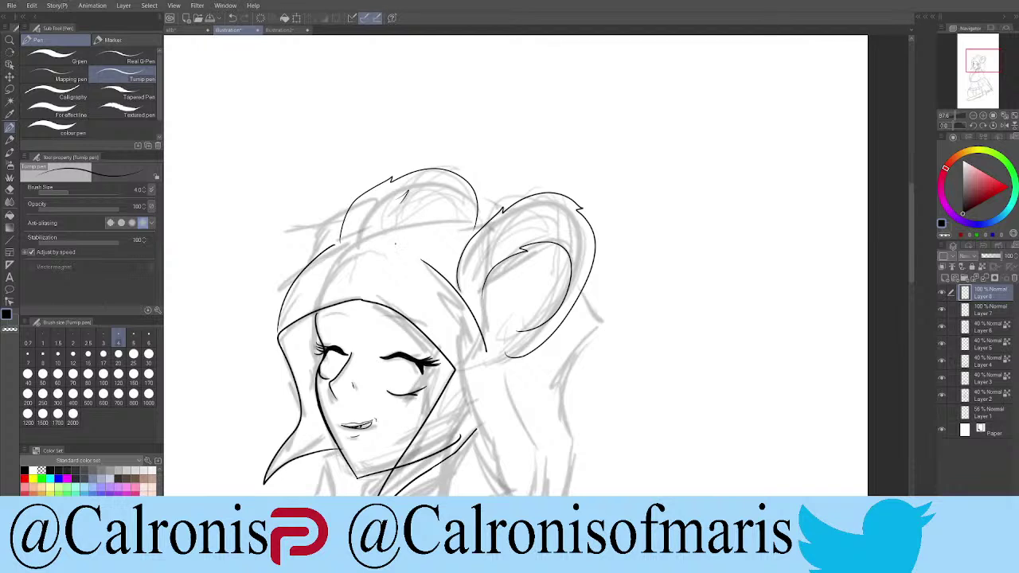
{"action": "left_click_drag", "start_coordinate": [330, 242], "coordinate": [478, 208]}
{"action": "key", "text": "ctrl+z"}
{"action": "mouse_move", "coordinate": [338, 241]}
{"action": "left_mouse_down"}
{"action": "mouse_move", "coordinate": [377, 216]}
{"action": "mouse_move", "coordinate": [481, 221]}
{"action": "mouse_move", "coordinate": [306, 263]}
{"action": "left_mouse_up"}
{"action": "key", "text": "ctrl+z"}
Step: Clean up the join between the crown line and the far outer hair curve so they form one smooth contour
{"action": "scroll", "coordinate": [343, 237], "scroll_direction": "up", "scroll_amount": 10}
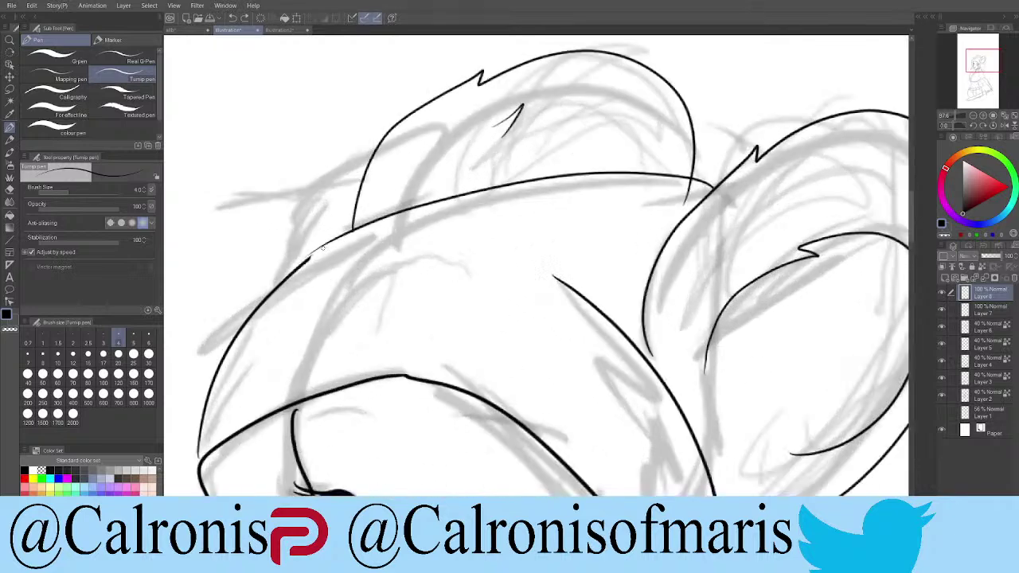
{"action": "left_click_drag", "start_coordinate": [280, 275], "coordinate": [370, 206]}
{"action": "left_click_drag", "start_coordinate": [327, 231], "coordinate": [483, 157]}
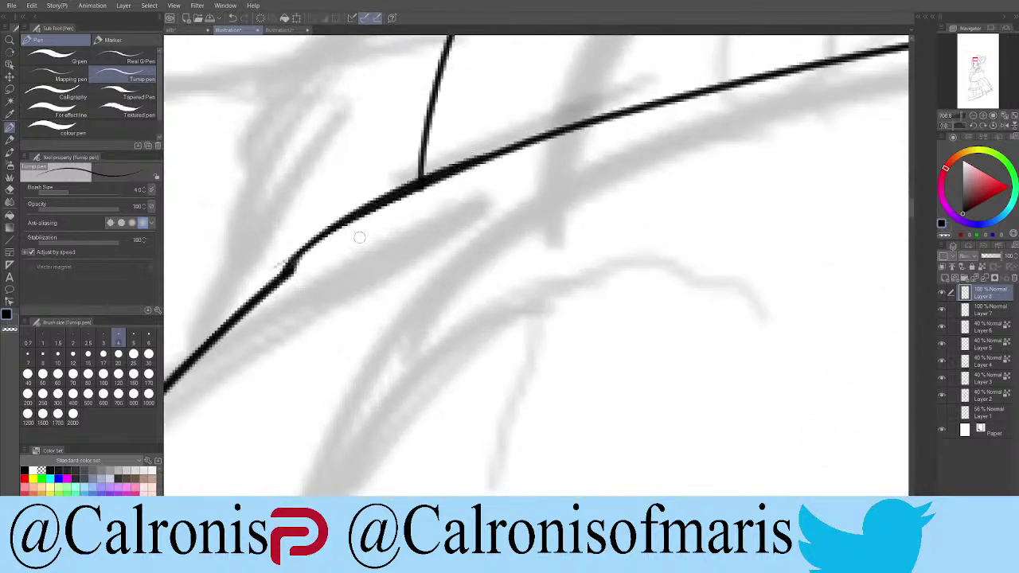
{"action": "key", "text": "ctrl+z"}
{"action": "left_click_drag", "start_coordinate": [331, 237], "coordinate": [598, 119]}
{"action": "key", "text": "ctrl+z"}
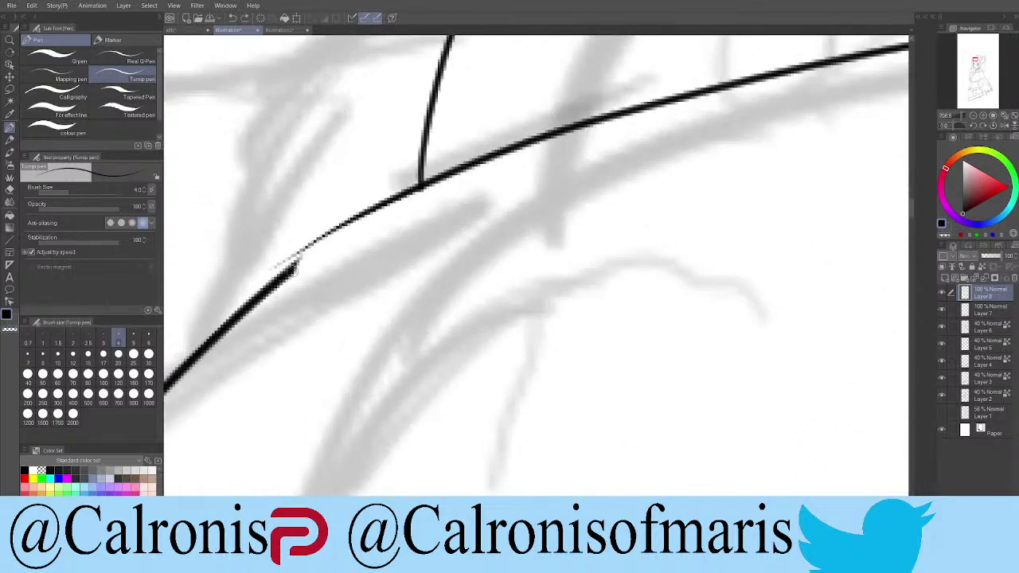
{"action": "mouse_move", "coordinate": [290, 271]}
{"action": "left_mouse_down"}
{"action": "mouse_move", "coordinate": [339, 237]}
{"action": "mouse_move", "coordinate": [595, 121]}
{"action": "left_mouse_up"}
{"action": "key", "text": "ctrl+z"}
{"action": "mouse_move", "coordinate": [295, 228]}
{"action": "left_mouse_down"}
{"action": "mouse_move", "coordinate": [381, 182]}
{"action": "mouse_move", "coordinate": [430, 191]}
{"action": "mouse_move", "coordinate": [266, 291]}
{"action": "left_mouse_up"}
{"action": "key", "text": "ctrl+z"}
{"action": "mouse_move", "coordinate": [422, 187]}
{"action": "left_mouse_down"}
{"action": "mouse_move", "coordinate": [482, 161]}
{"action": "mouse_move", "coordinate": [273, 284]}
{"action": "left_mouse_up"}
{"action": "key", "text": "ctrl+z"}
Step: Ink the outer contour of the back hair from behind the near ear down to its tip above the shoulder
{"action": "scroll", "coordinate": [274, 283], "scroll_direction": "down", "scroll_amount": 10}
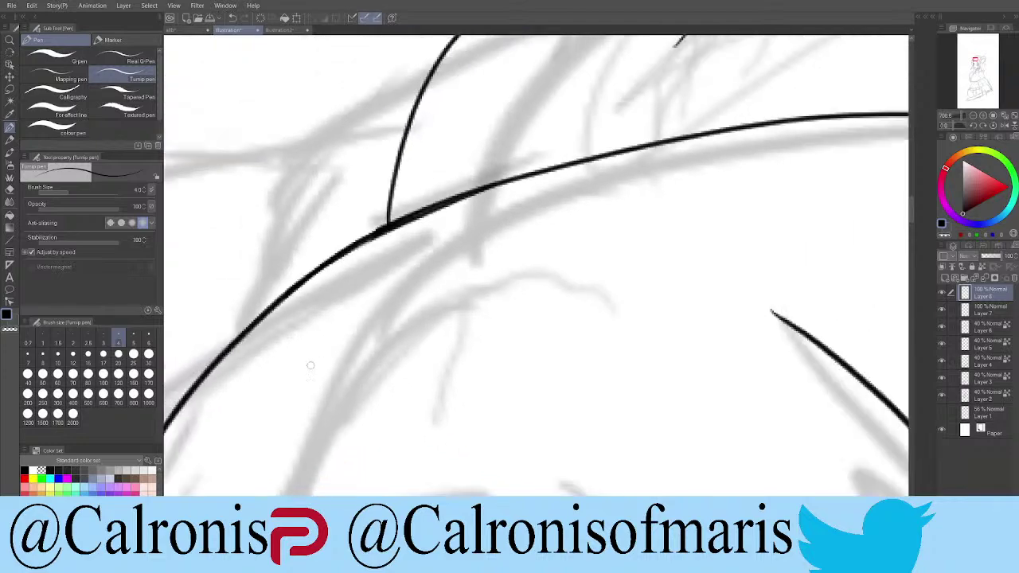
{"action": "scroll", "coordinate": [482, 461], "scroll_direction": "up", "scroll_amount": 10}
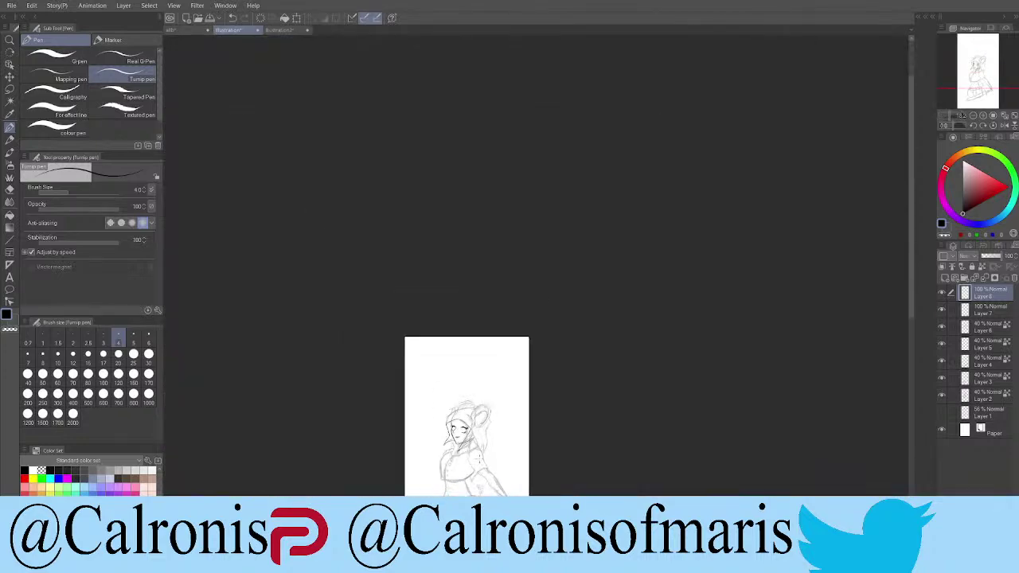
{"action": "mouse_move", "coordinate": [529, 225]}
{"action": "left_mouse_down"}
{"action": "mouse_move", "coordinate": [559, 271]}
{"action": "mouse_move", "coordinate": [507, 369]}
{"action": "mouse_move", "coordinate": [504, 493]}
{"action": "left_mouse_up"}
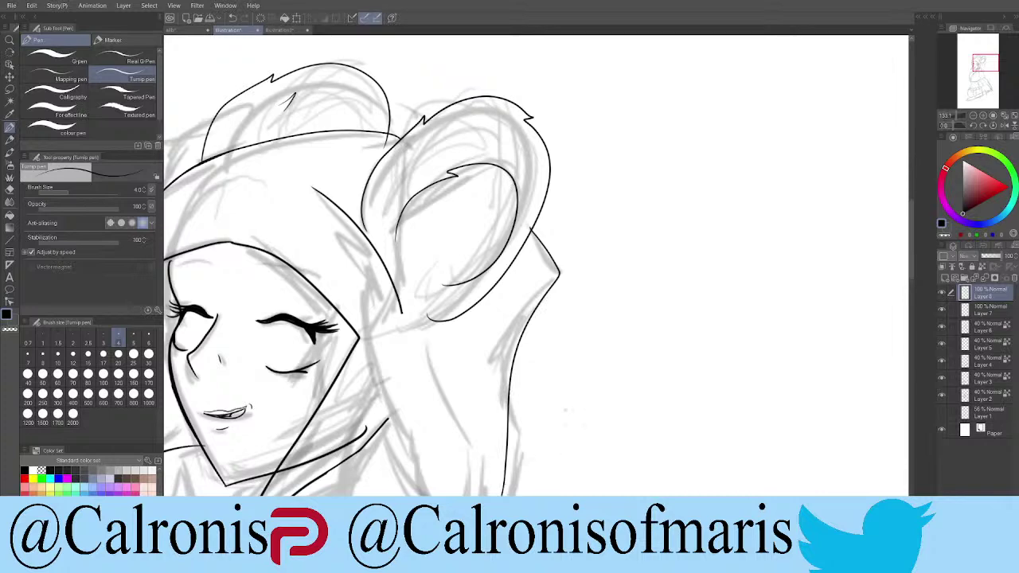
{"action": "key", "text": "ctrl+z"}
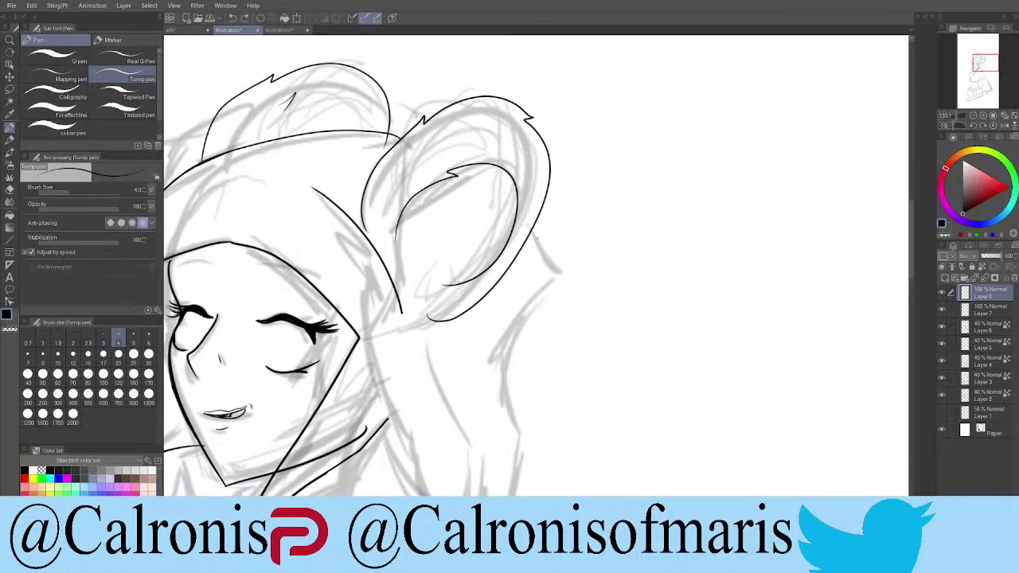
{"action": "mouse_move", "coordinate": [530, 224]}
{"action": "left_mouse_down"}
{"action": "mouse_move", "coordinate": [555, 270]}
{"action": "mouse_move", "coordinate": [515, 362]}
{"action": "mouse_move", "coordinate": [507, 494]}
{"action": "left_mouse_up"}
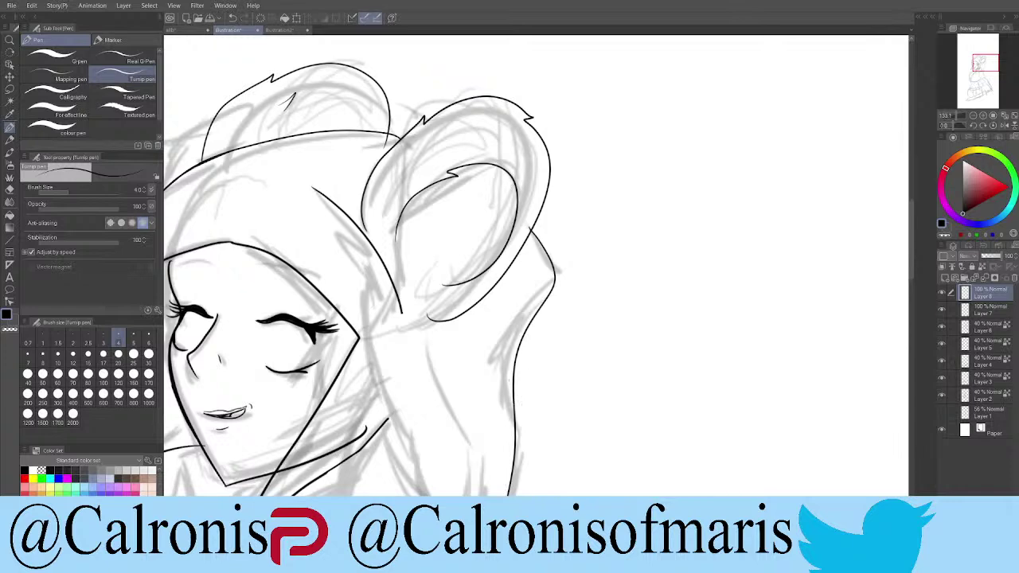
{"action": "left_click_drag", "start_coordinate": [531, 458], "coordinate": [459, 221]}
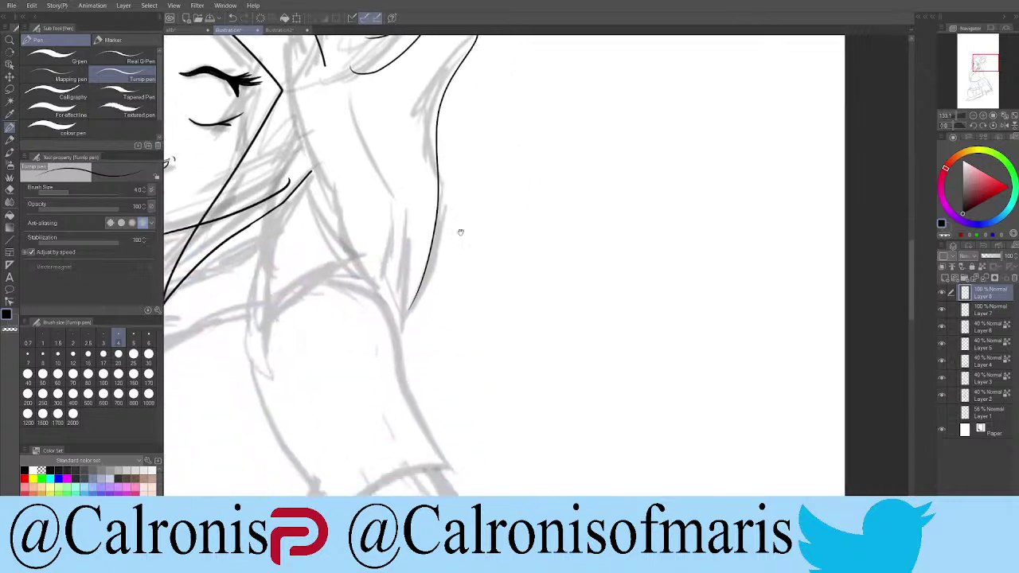
{"action": "scroll", "coordinate": [410, 308], "scroll_direction": "down", "scroll_amount": 1}
{"action": "scroll", "coordinate": [430, 314], "scroll_direction": "down", "scroll_amount": 1}
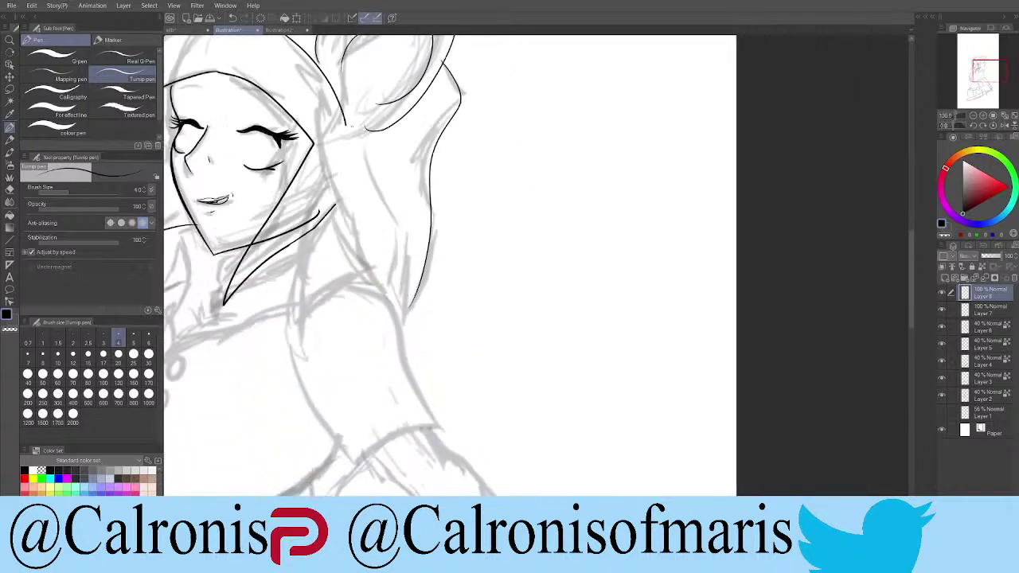
Step: Ink the inner edge of the back hair beside the face and the pointed lock falling over the near shoulder
{"action": "mouse_move", "coordinate": [327, 94]}
{"action": "left_mouse_down"}
{"action": "mouse_move", "coordinate": [381, 182]}
{"action": "mouse_move", "coordinate": [369, 239]}
{"action": "mouse_move", "coordinate": [419, 355]}
{"action": "mouse_move", "coordinate": [421, 400]}
{"action": "left_mouse_up"}
{"action": "left_click_drag", "start_coordinate": [362, 321], "coordinate": [355, 434]}
{"action": "left_click_drag", "start_coordinate": [409, 365], "coordinate": [435, 355]}
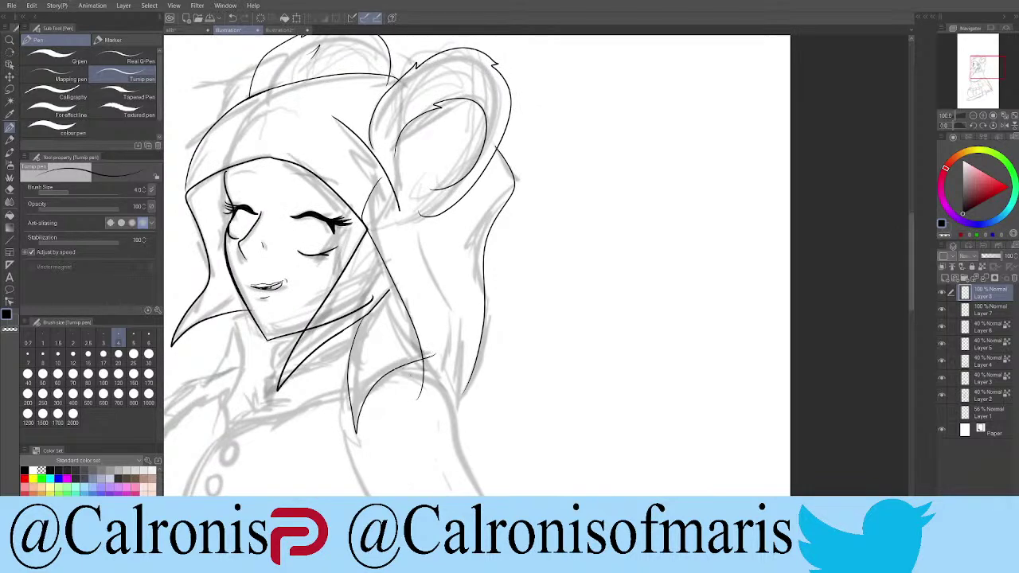
Step: Ink the collar lines on the far side of the neck and the near collar edge down to the top of the chest
{"action": "mouse_move", "coordinate": [234, 314]}
{"action": "left_mouse_down"}
{"action": "mouse_move", "coordinate": [248, 310]}
{"action": "mouse_move", "coordinate": [188, 382]}
{"action": "mouse_move", "coordinate": [233, 330]}
{"action": "mouse_move", "coordinate": [240, 389]}
{"action": "mouse_move", "coordinate": [218, 427]}
{"action": "left_mouse_up"}
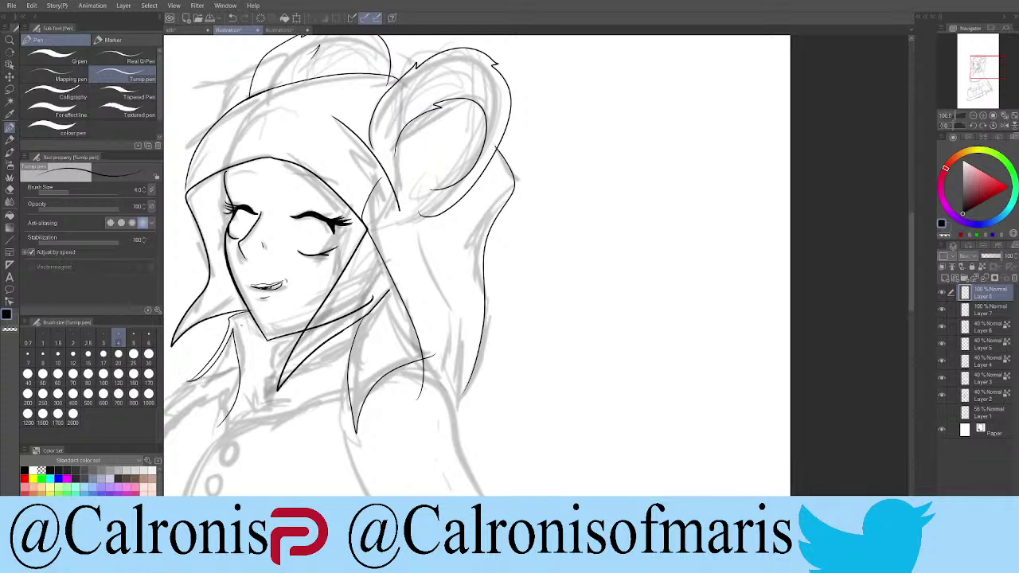
{"action": "mouse_move", "coordinate": [235, 319]}
{"action": "left_mouse_down"}
{"action": "mouse_move", "coordinate": [249, 375]}
{"action": "mouse_move", "coordinate": [220, 446]}
{"action": "left_mouse_up"}
{"action": "key", "text": "ctrl+z"}
{"action": "mouse_move", "coordinate": [236, 318]}
{"action": "left_mouse_down"}
{"action": "mouse_move", "coordinate": [248, 364]}
{"action": "mouse_move", "coordinate": [227, 401]}
{"action": "mouse_move", "coordinate": [223, 445]}
{"action": "left_mouse_up"}
{"action": "mouse_move", "coordinate": [371, 313]}
{"action": "left_mouse_down"}
{"action": "mouse_move", "coordinate": [326, 366]}
{"action": "mouse_move", "coordinate": [213, 454]}
{"action": "left_mouse_up"}
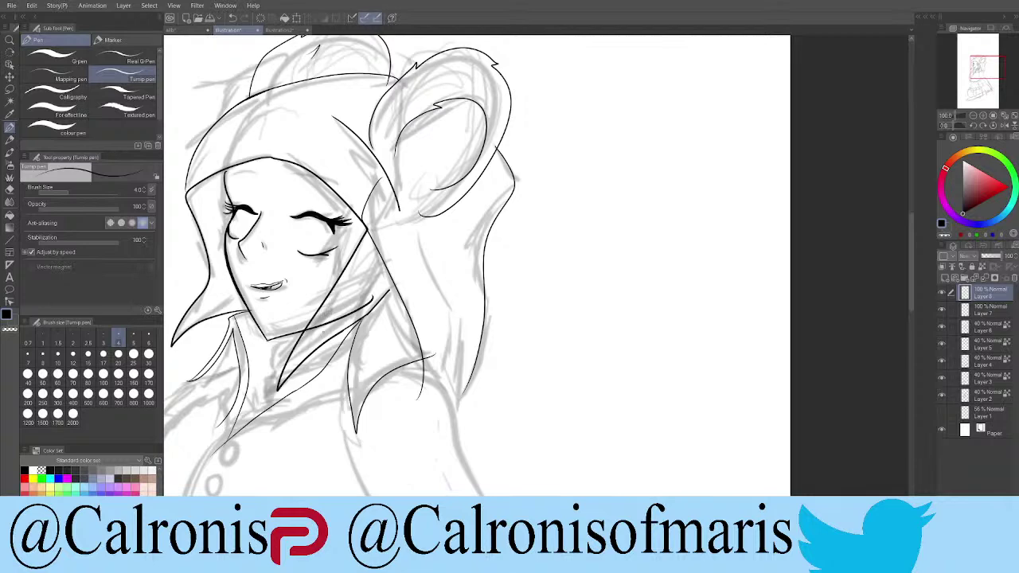
{"action": "scroll", "coordinate": [478, 263], "scroll_direction": "down", "scroll_amount": 5}
{"action": "scroll", "coordinate": [478, 263], "scroll_direction": "up", "scroll_amount": 3}
{"action": "scroll", "coordinate": [398, 263], "scroll_direction": "up", "scroll_amount": 3}
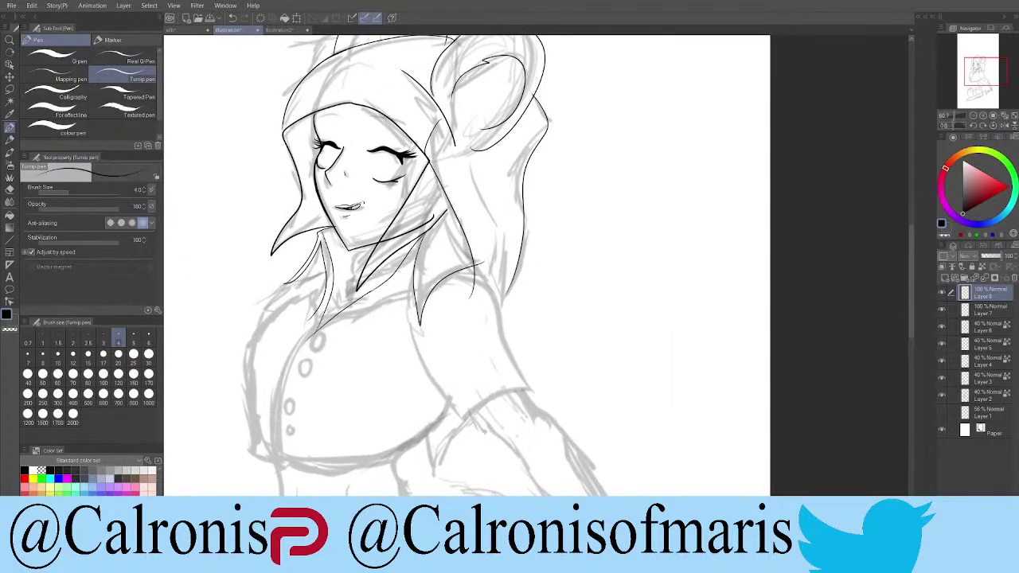
{"action": "left_click", "coordinate": [57, 357]}
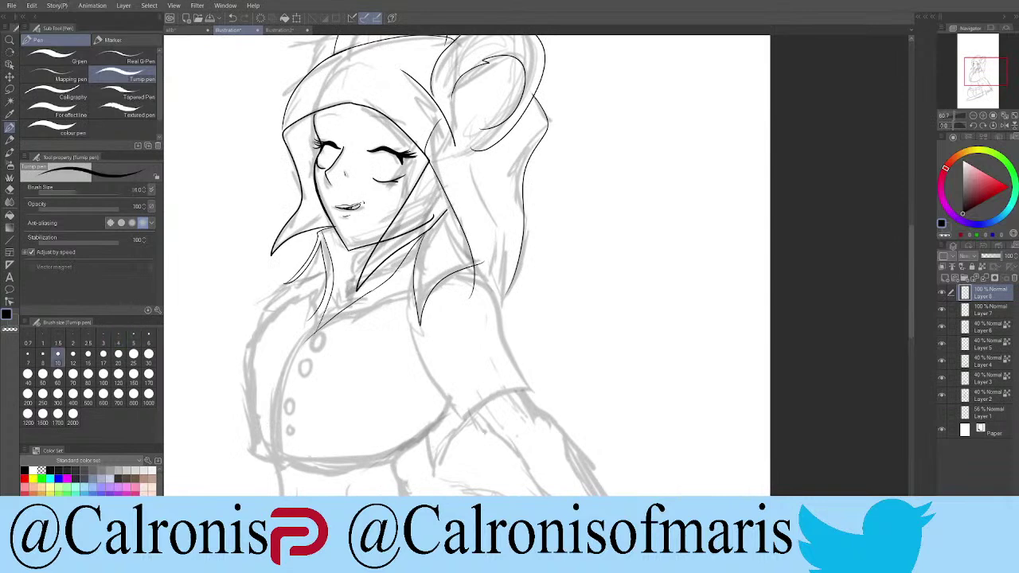
{"action": "left_click_drag", "start_coordinate": [425, 233], "coordinate": [406, 259]}
{"action": "key", "text": "ctrl+z"}
Step: Set the brush size to 7, try the near collar edge, and undo it along with the earlier collar strokes
{"action": "left_click", "coordinate": [27, 358]}
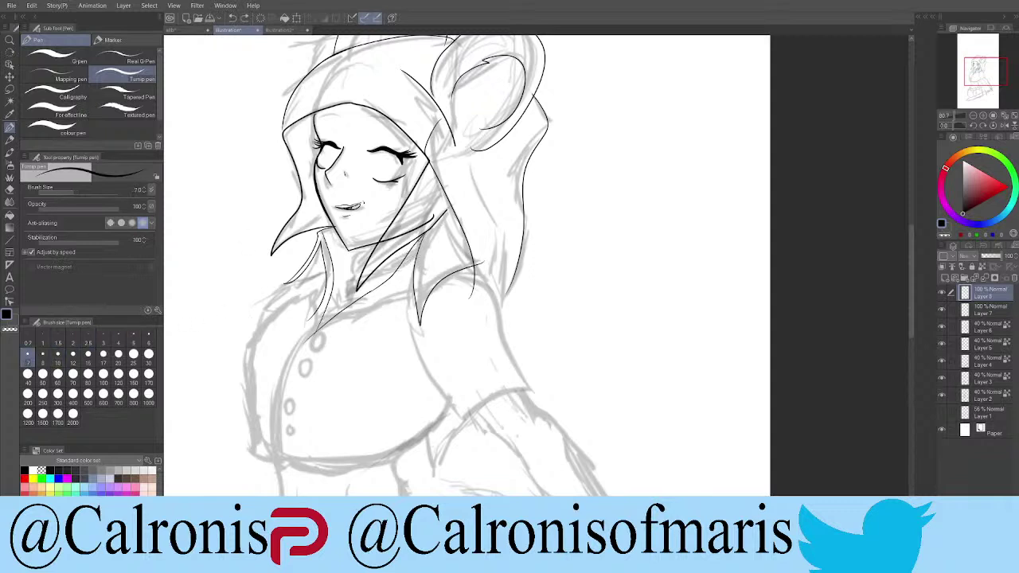
{"action": "mouse_move", "coordinate": [420, 239]}
{"action": "left_mouse_down"}
{"action": "mouse_move", "coordinate": [397, 271]}
{"action": "mouse_move", "coordinate": [304, 341]}
{"action": "left_mouse_up"}
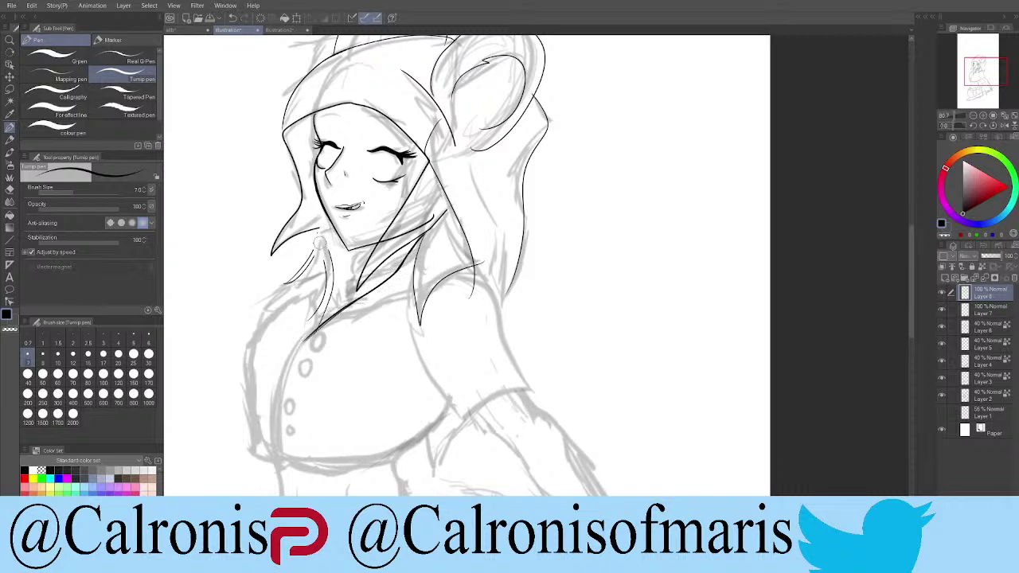
{"action": "key", "text": "ctrl+z"}
{"action": "key", "text": "ctrl+z"}
{"action": "key", "text": "ctrl+z"}
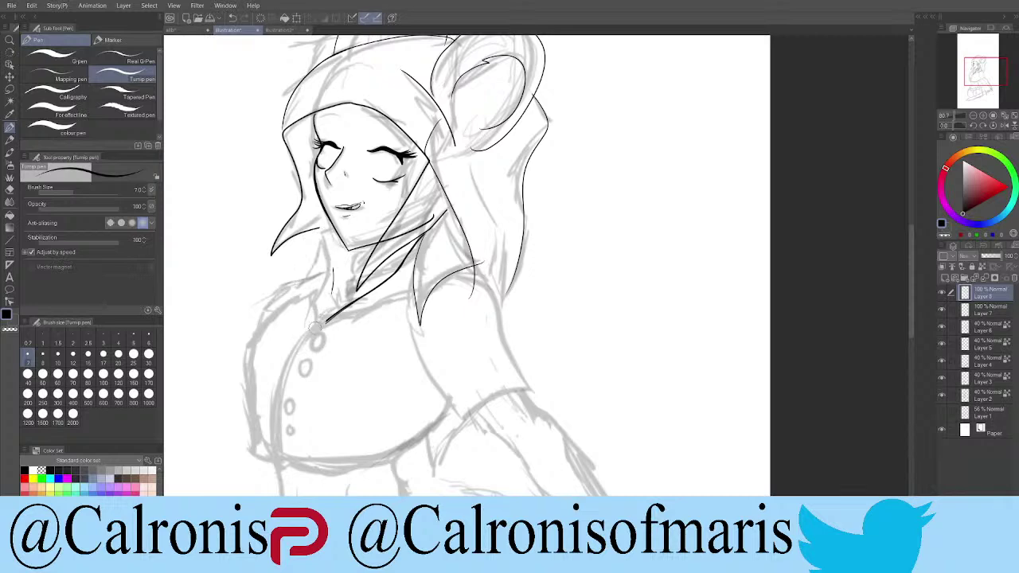
{"action": "key", "text": "ctrl+z"}
{"action": "key", "text": "ctrl+z"}
{"action": "key", "text": "ctrl+z"}
{"action": "key", "text": "ctrl+z"}
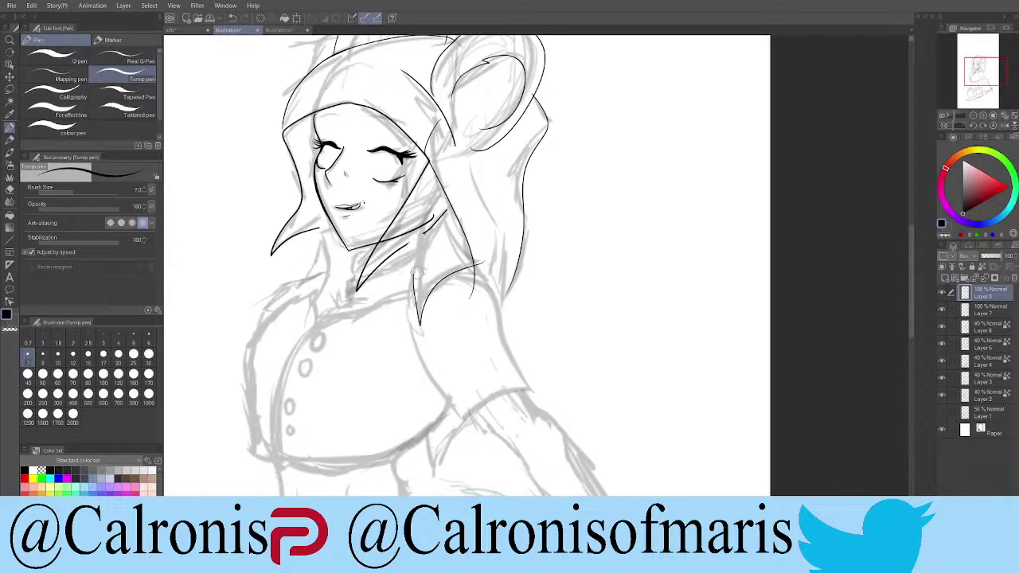
{"action": "key", "text": "ctrl+z"}
Step: Ink the far collar's inner and outer edges again and join the collar's peak to the jawline
{"action": "left_click_drag", "start_coordinate": [321, 230], "coordinate": [312, 326]}
{"action": "mouse_move", "coordinate": [319, 231]}
{"action": "left_mouse_down"}
{"action": "mouse_move", "coordinate": [304, 275]}
{"action": "mouse_move", "coordinate": [284, 295]}
{"action": "left_mouse_up"}
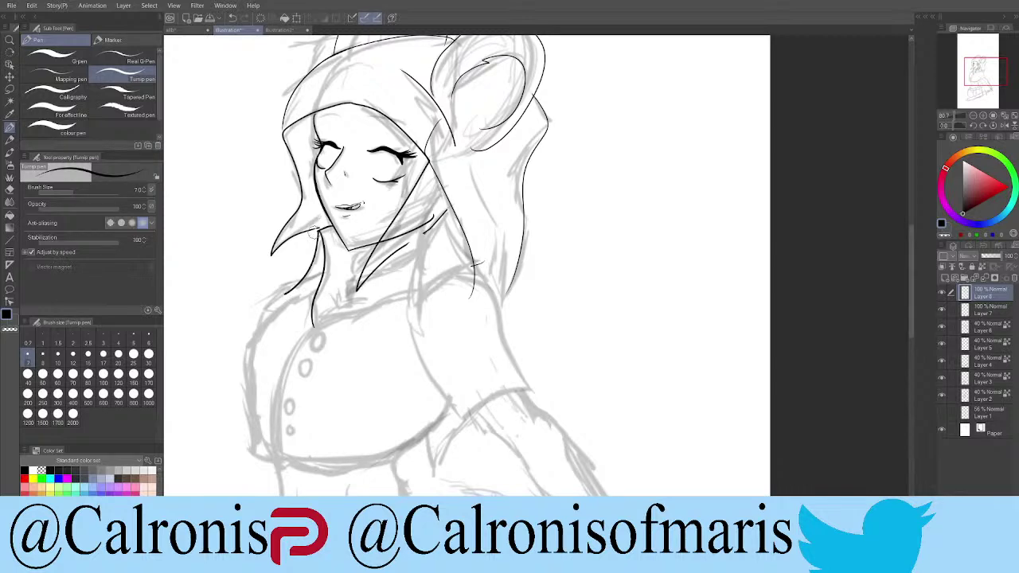
{"action": "scroll", "coordinate": [314, 233], "scroll_direction": "up", "scroll_amount": 5}
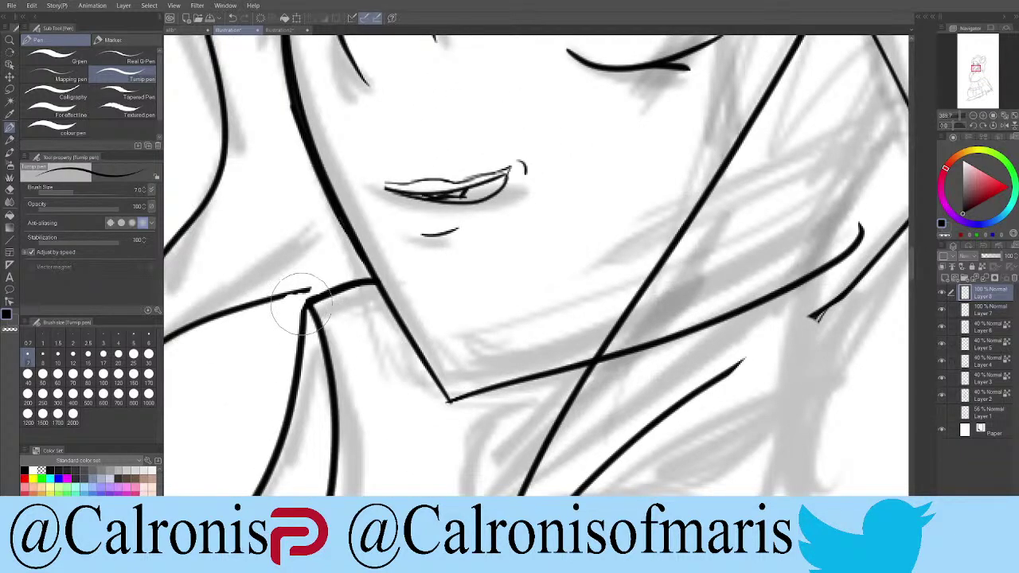
{"action": "left_click_drag", "start_coordinate": [281, 297], "coordinate": [373, 270]}
Step: Ink the lower edge of the pointed hair lock as one continuous line from its tip up to the side hair
{"action": "scroll", "coordinate": [373, 275], "scroll_direction": "down", "scroll_amount": 5}
{"action": "scroll", "coordinate": [478, 239], "scroll_direction": "up", "scroll_amount": 4}
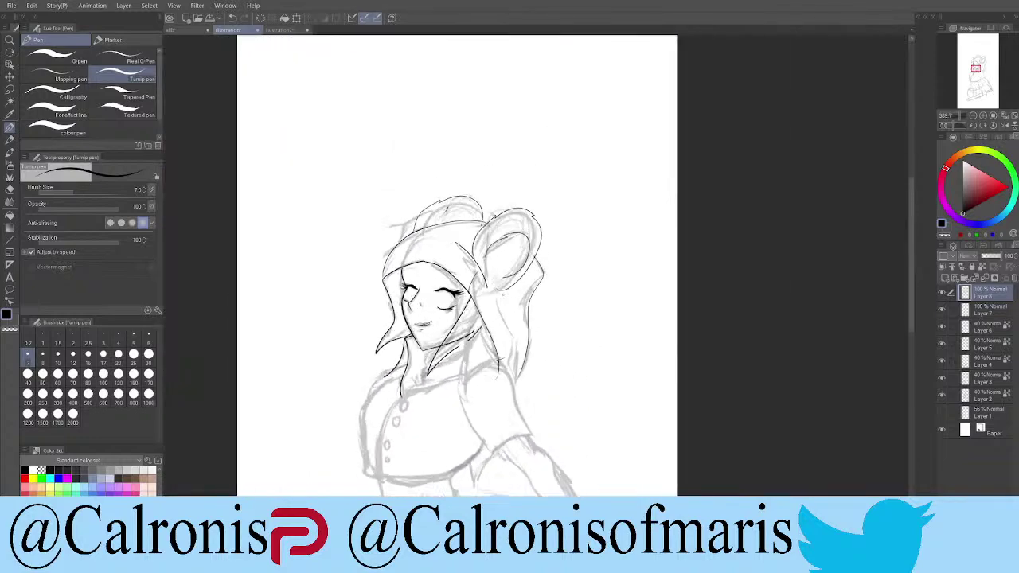
{"action": "scroll", "coordinate": [404, 406], "scroll_direction": "up", "scroll_amount": 1}
{"action": "left_click_drag", "start_coordinate": [395, 402], "coordinate": [481, 326]}
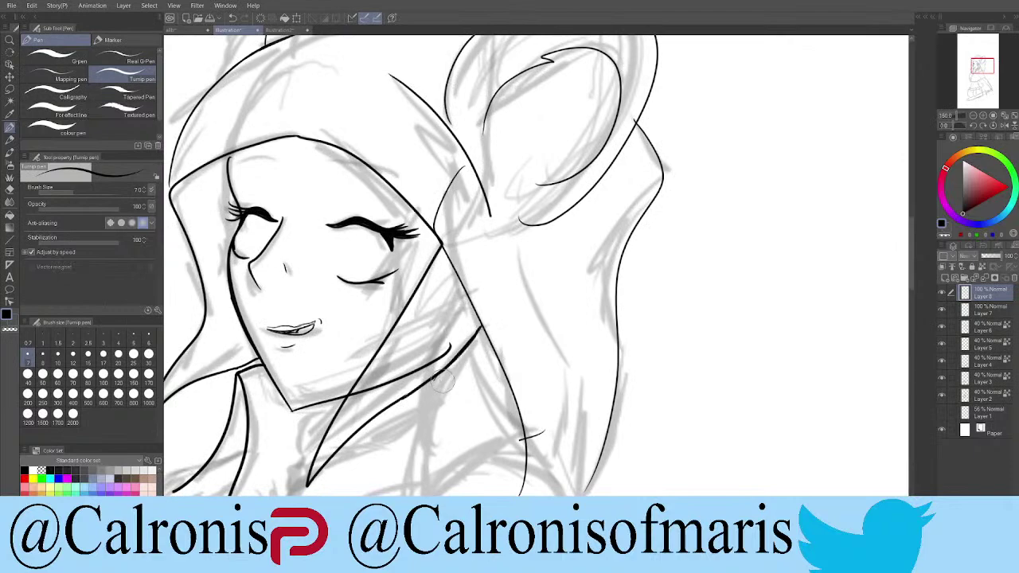
Step: Ink the near neckline and pointed collar flap over the shoulder, and close the underside of the far collar point
{"action": "scroll", "coordinate": [495, 406], "scroll_direction": "down", "scroll_amount": 4}
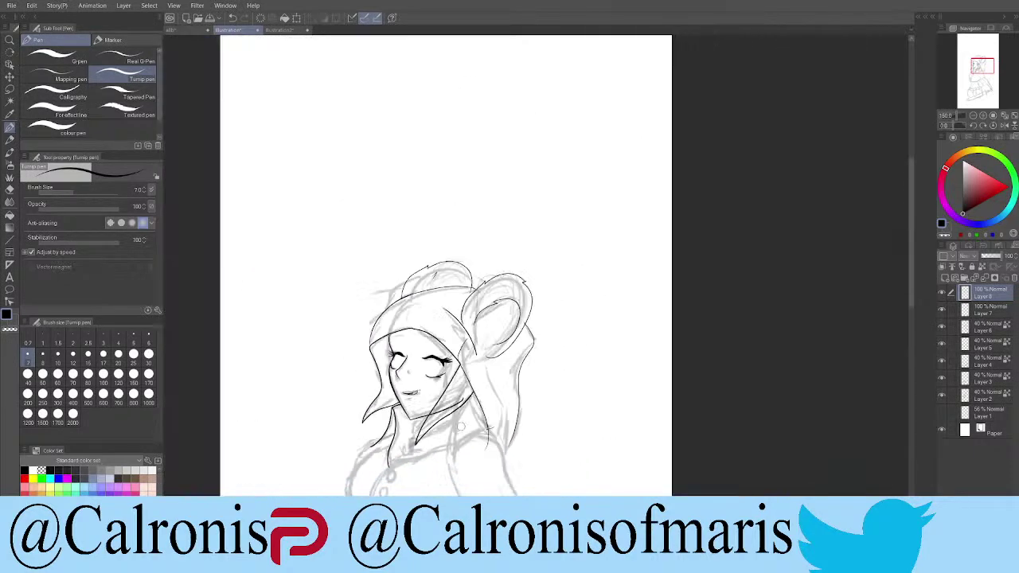
{"action": "scroll", "coordinate": [381, 441], "scroll_direction": "up", "scroll_amount": 2}
{"action": "mouse_move", "coordinate": [357, 447]}
{"action": "left_mouse_down"}
{"action": "mouse_move", "coordinate": [423, 415]}
{"action": "mouse_move", "coordinate": [458, 371]}
{"action": "mouse_move", "coordinate": [462, 430]}
{"action": "mouse_move", "coordinate": [493, 398]}
{"action": "left_mouse_up"}
{"action": "left_click_drag", "start_coordinate": [461, 368], "coordinate": [475, 342]}
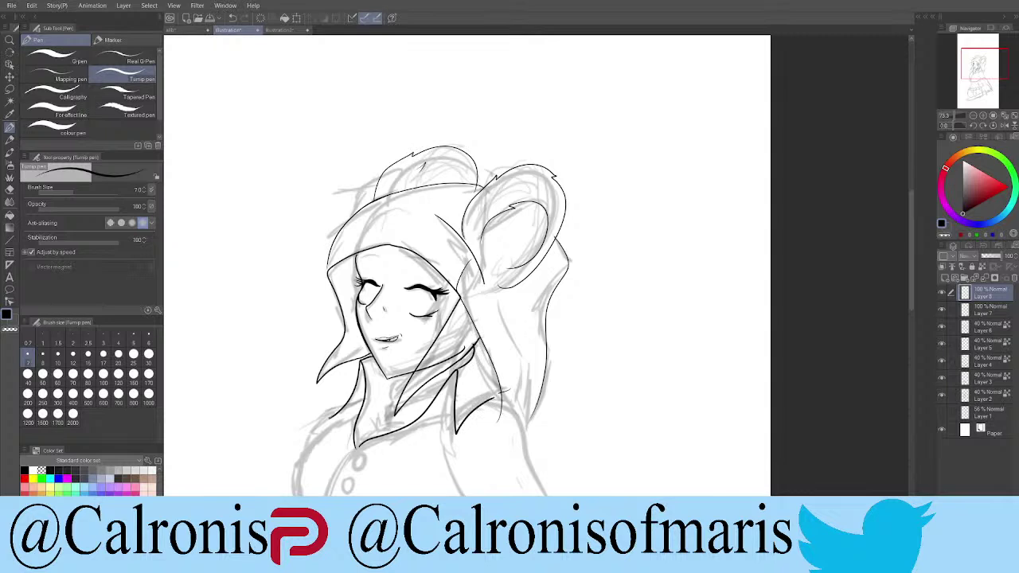
{"action": "left_click_drag", "start_coordinate": [339, 414], "coordinate": [360, 409]}
{"action": "left_click_drag", "start_coordinate": [487, 401], "coordinate": [500, 393]}
Step: Ink the jacket's front edge from the base of the collar down the chest and around along the bottom hem
{"action": "key", "text": "ctrl+0"}
{"action": "scroll", "coordinate": [462, 199], "scroll_direction": "up", "scroll_amount": 5}
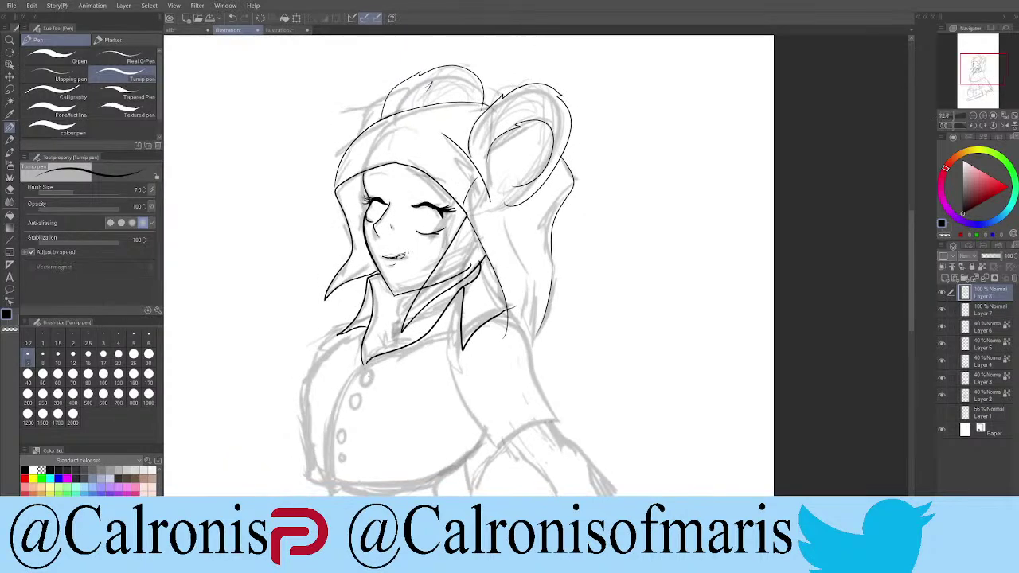
{"action": "mouse_move", "coordinate": [357, 371]}
{"action": "left_mouse_down"}
{"action": "mouse_move", "coordinate": [329, 428]}
{"action": "mouse_move", "coordinate": [328, 492]}
{"action": "left_mouse_up"}
{"action": "key", "text": "ctrl+z"}
{"action": "mouse_move", "coordinate": [366, 361]}
{"action": "left_mouse_down"}
{"action": "mouse_move", "coordinate": [329, 425]}
{"action": "mouse_move", "coordinate": [323, 495]}
{"action": "mouse_move", "coordinate": [478, 465]}
{"action": "left_mouse_up"}
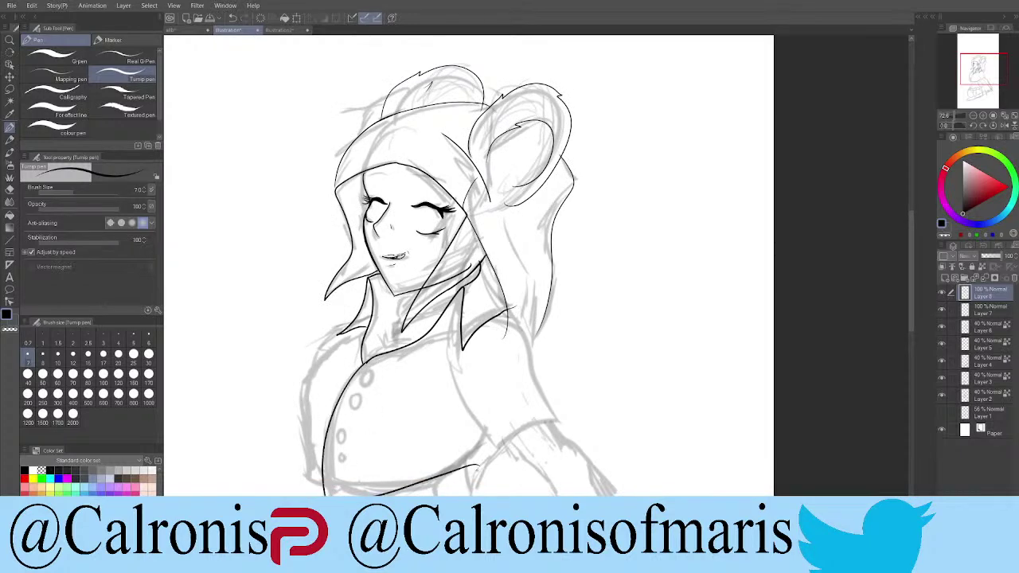
{"action": "key", "text": "ctrl+z"}
{"action": "mouse_move", "coordinate": [366, 360]}
{"action": "left_mouse_down"}
{"action": "mouse_move", "coordinate": [342, 402]}
{"action": "mouse_move", "coordinate": [331, 492]}
{"action": "mouse_move", "coordinate": [435, 474]}
{"action": "mouse_move", "coordinate": [490, 448]}
{"action": "left_mouse_up"}
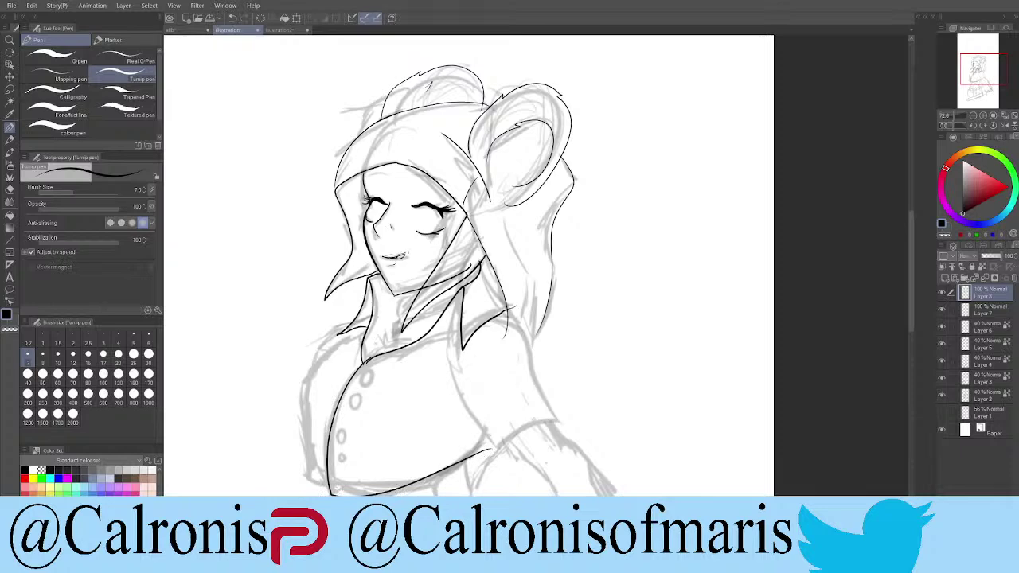
Step: Clean up the join between the neckline and the jacket's front edge so they form one smooth line
{"action": "scroll", "coordinate": [327, 255], "scroll_direction": "up", "scroll_amount": 7}
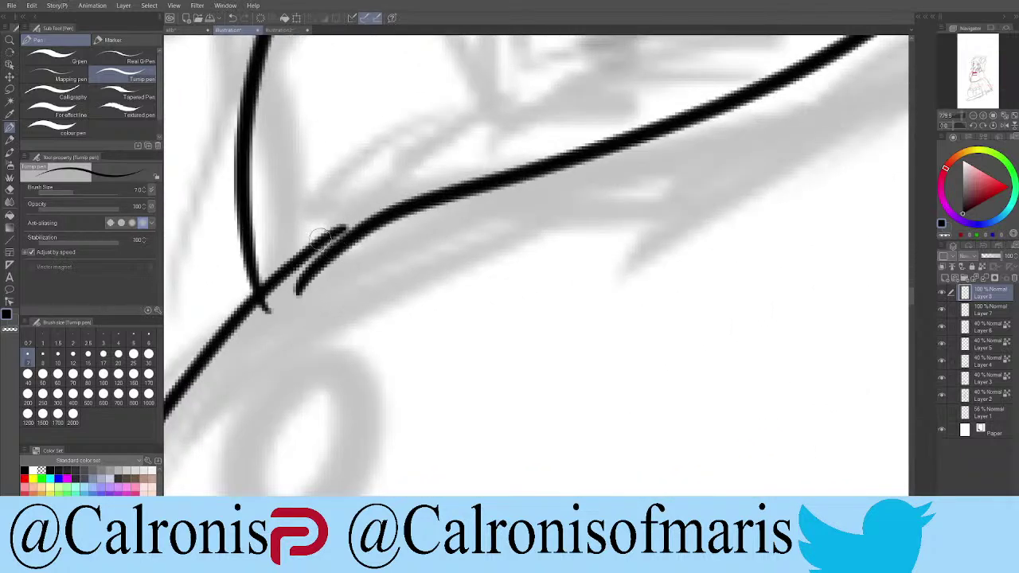
{"action": "left_click_drag", "start_coordinate": [302, 279], "coordinate": [420, 250]}
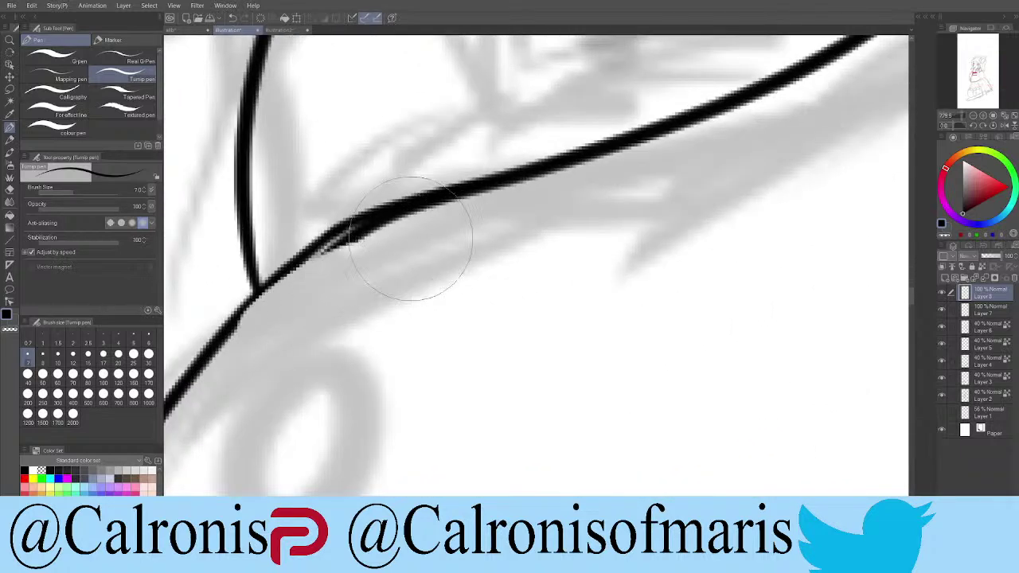
{"action": "mouse_move", "coordinate": [438, 204]}
{"action": "left_mouse_down"}
{"action": "mouse_move", "coordinate": [330, 244]}
{"action": "mouse_move", "coordinate": [205, 358]}
{"action": "left_mouse_up"}
{"action": "key", "text": "ctrl+z"}
{"action": "mouse_move", "coordinate": [437, 200]}
{"action": "left_mouse_down"}
{"action": "mouse_move", "coordinate": [360, 217]}
{"action": "mouse_move", "coordinate": [238, 308]}
{"action": "mouse_move", "coordinate": [209, 350]}
{"action": "left_mouse_up"}
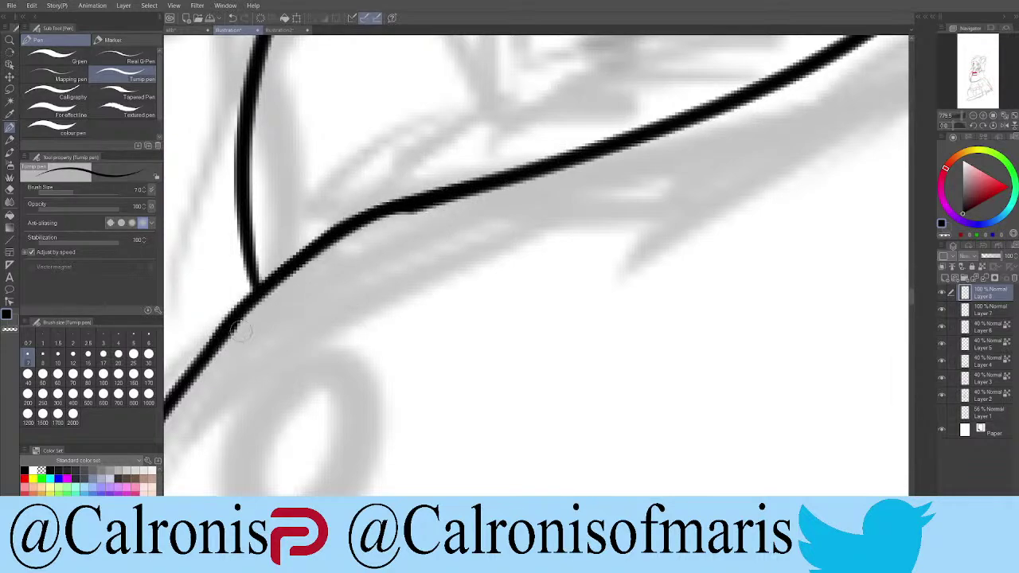
Step: Ink the fang-shaped pendant at the base of the neck and the two cords running up from it
{"action": "scroll", "coordinate": [450, 173], "scroll_direction": "down", "scroll_amount": 8}
{"action": "scroll", "coordinate": [510, 239], "scroll_direction": "up", "scroll_amount": 6}
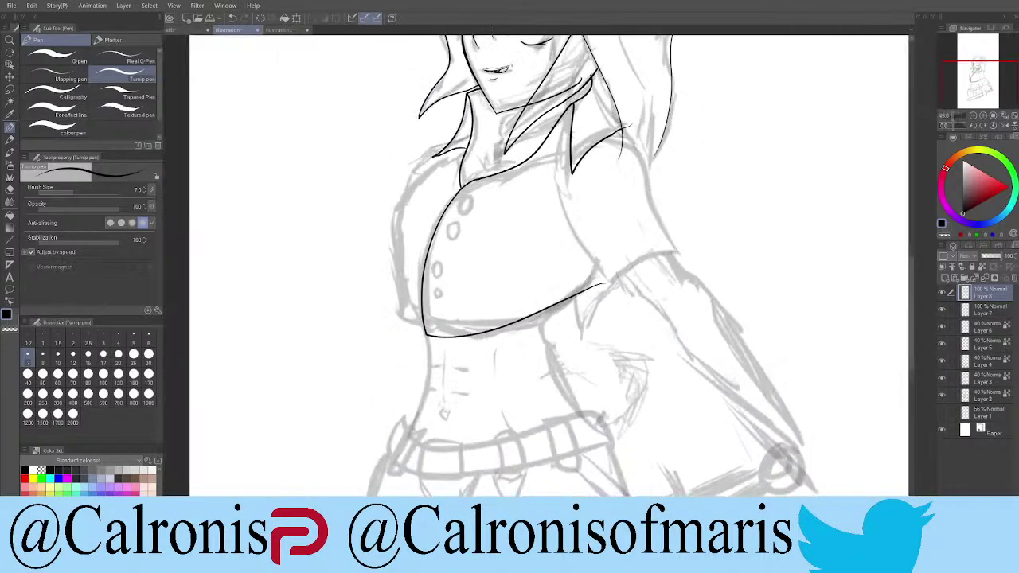
{"action": "scroll", "coordinate": [511, 164], "scroll_direction": "up", "scroll_amount": 4}
{"action": "mouse_move", "coordinate": [494, 174]}
{"action": "left_mouse_down"}
{"action": "mouse_move", "coordinate": [453, 182]}
{"action": "mouse_move", "coordinate": [454, 227]}
{"action": "mouse_move", "coordinate": [437, 260]}
{"action": "mouse_move", "coordinate": [490, 201]}
{"action": "mouse_move", "coordinate": [487, 172]}
{"action": "mouse_move", "coordinate": [469, 183]}
{"action": "mouse_move", "coordinate": [476, 188]}
{"action": "mouse_move", "coordinate": [548, 116]}
{"action": "left_mouse_up"}
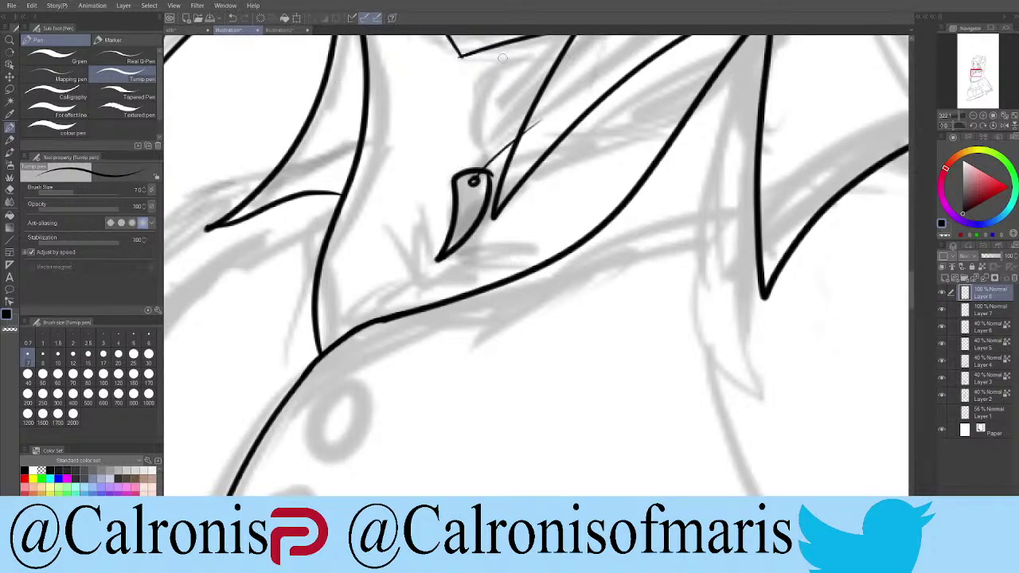
{"action": "left_click_drag", "start_coordinate": [510, 46], "coordinate": [475, 170]}
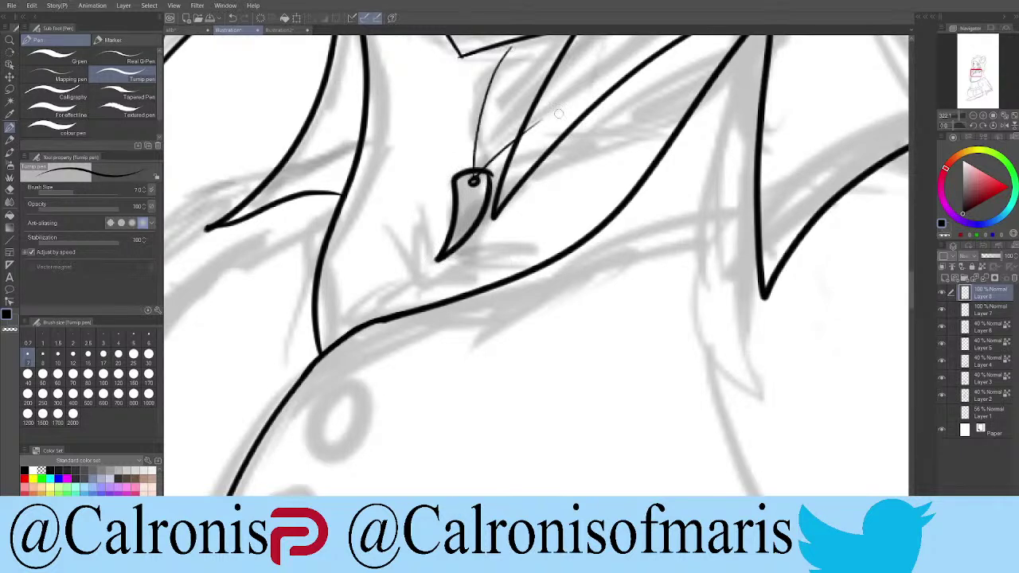
Step: Ink the jacket's far outer contour from the collar over the chest down to its lower corner
{"action": "key", "text": "ctrl+minus"}
{"action": "key", "text": "ctrl+minus"}
{"action": "key", "text": "ctrl+minus"}
{"action": "key", "text": "ctrl+minus"}
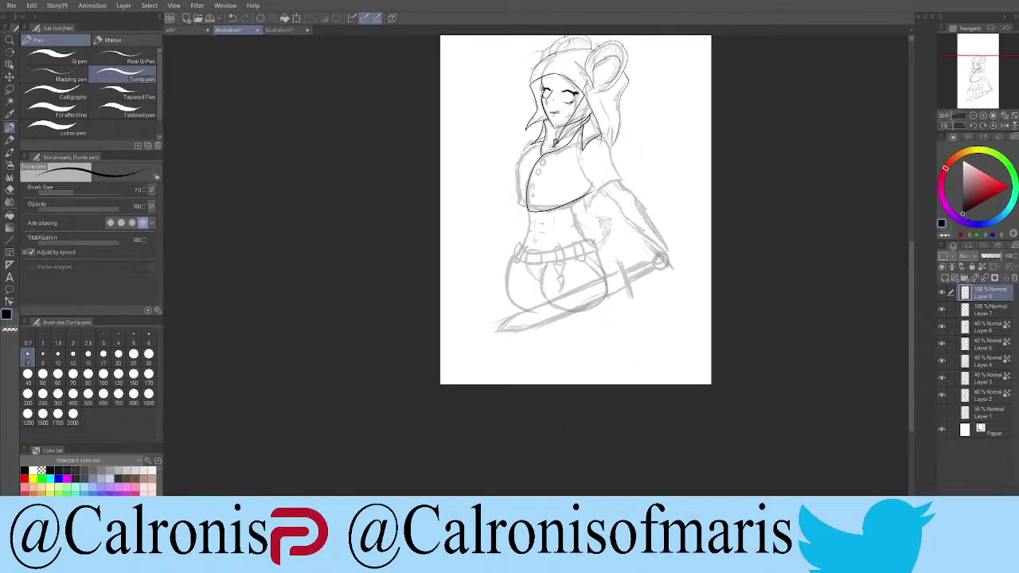
{"action": "key", "text": "ctrl+plus"}
{"action": "key", "text": "ctrl+plus"}
{"action": "key", "text": "ctrl+plus"}
{"action": "key", "text": "ctrl+plus"}
{"action": "mouse_move", "coordinate": [523, 170]}
{"action": "left_mouse_down"}
{"action": "mouse_move", "coordinate": [451, 209]}
{"action": "mouse_move", "coordinate": [408, 288]}
{"action": "mouse_move", "coordinate": [400, 448]}
{"action": "mouse_move", "coordinate": [408, 471]}
{"action": "mouse_move", "coordinate": [451, 490]}
{"action": "left_mouse_up"}
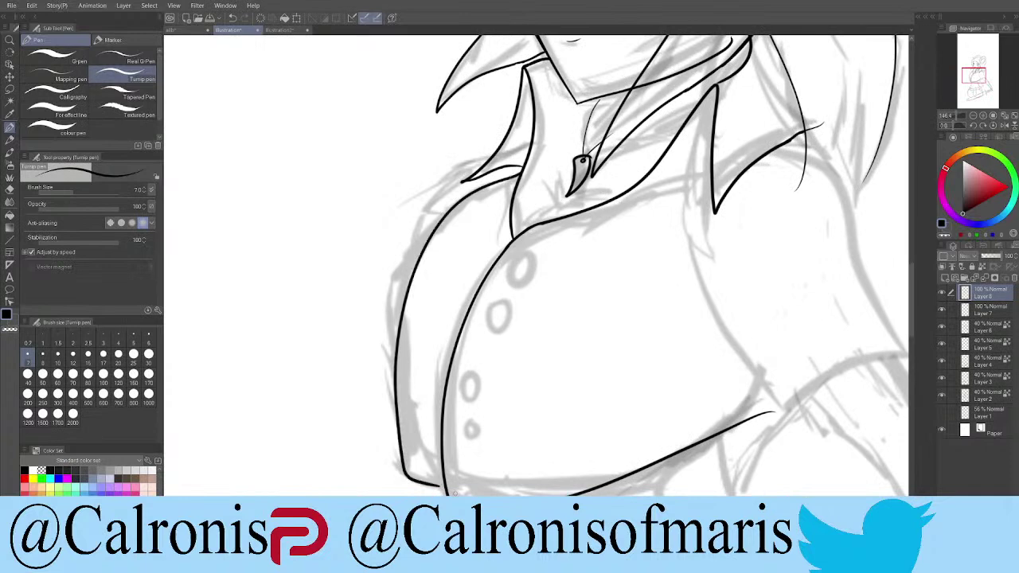
Step: Extend the far jacket panel's bottom hem until it meets the front edge
{"action": "key", "text": "ctrl+plus"}
{"action": "key", "text": "ctrl+plus"}
{"action": "key", "text": "ctrl+plus"}
{"action": "key", "text": "ctrl+plus"}
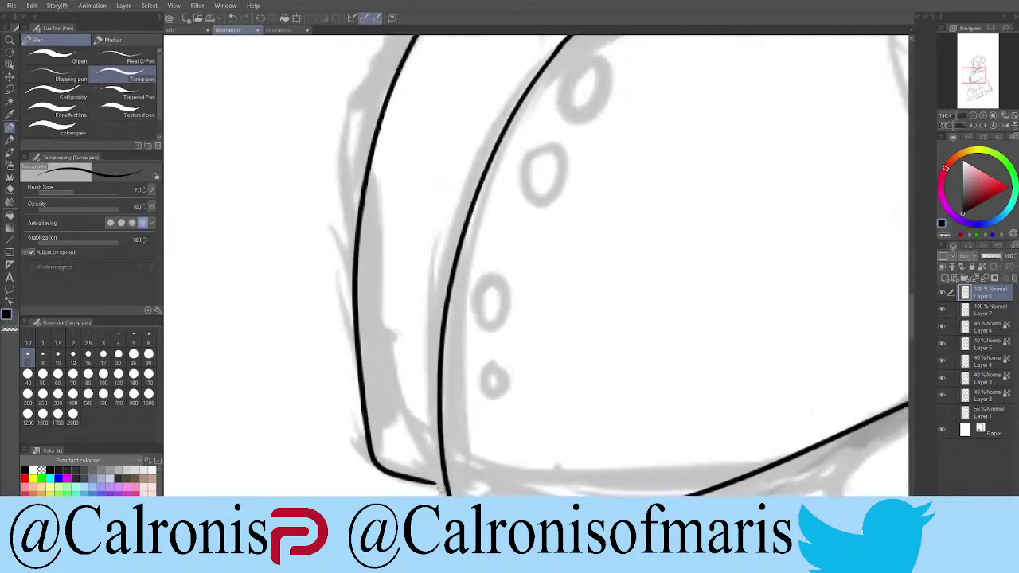
{"action": "left_click_drag", "start_coordinate": [416, 476], "coordinate": [445, 478]}
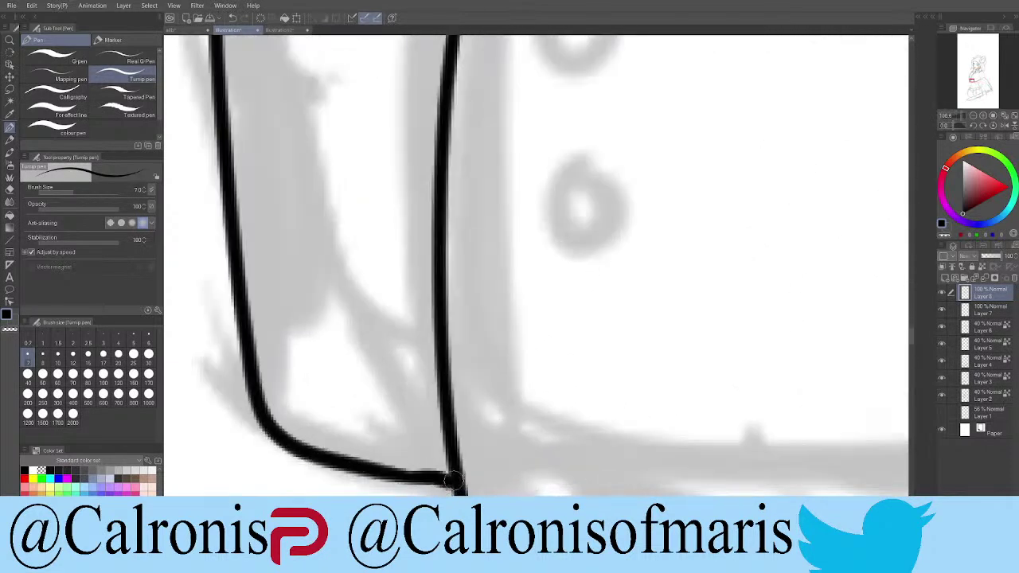
Step: Ink the lowest jacket button as a small oval with an inner rim line beside the front edge
{"action": "scroll", "coordinate": [446, 478], "scroll_direction": "down", "scroll_amount": 2}
{"action": "scroll", "coordinate": [454, 357], "scroll_direction": "up", "scroll_amount": 2}
{"action": "mouse_move", "coordinate": [454, 357]}
{"action": "left_mouse_down"}
{"action": "mouse_move", "coordinate": [469, 387]}
{"action": "mouse_move", "coordinate": [489, 334]}
{"action": "mouse_move", "coordinate": [479, 343]}
{"action": "mouse_move", "coordinate": [487, 355]}
{"action": "mouse_move", "coordinate": [479, 331]}
{"action": "mouse_move", "coordinate": [440, 352]}
{"action": "mouse_move", "coordinate": [476, 351]}
{"action": "mouse_move", "coordinate": [461, 336]}
{"action": "mouse_move", "coordinate": [471, 371]}
{"action": "mouse_move", "coordinate": [488, 338]}
{"action": "left_mouse_up"}
{"action": "key", "text": "ctrl+z"}
{"action": "key", "text": "ctrl+z"}
{"action": "key", "text": "ctrl+z"}
{"action": "key", "text": "ctrl+z"}
{"action": "mouse_move", "coordinate": [442, 326]}
{"action": "left_mouse_down"}
{"action": "mouse_move", "coordinate": [478, 331]}
{"action": "mouse_move", "coordinate": [465, 358]}
{"action": "mouse_move", "coordinate": [435, 351]}
{"action": "mouse_move", "coordinate": [437, 336]}
{"action": "mouse_move", "coordinate": [521, 329]}
{"action": "mouse_move", "coordinate": [489, 312]}
{"action": "mouse_move", "coordinate": [444, 367]}
{"action": "mouse_move", "coordinate": [497, 315]}
{"action": "mouse_move", "coordinate": [452, 312]}
{"action": "mouse_move", "coordinate": [450, 362]}
{"action": "left_mouse_up"}
{"action": "key", "text": "ctrl+z"}
{"action": "key", "text": "ctrl+z"}
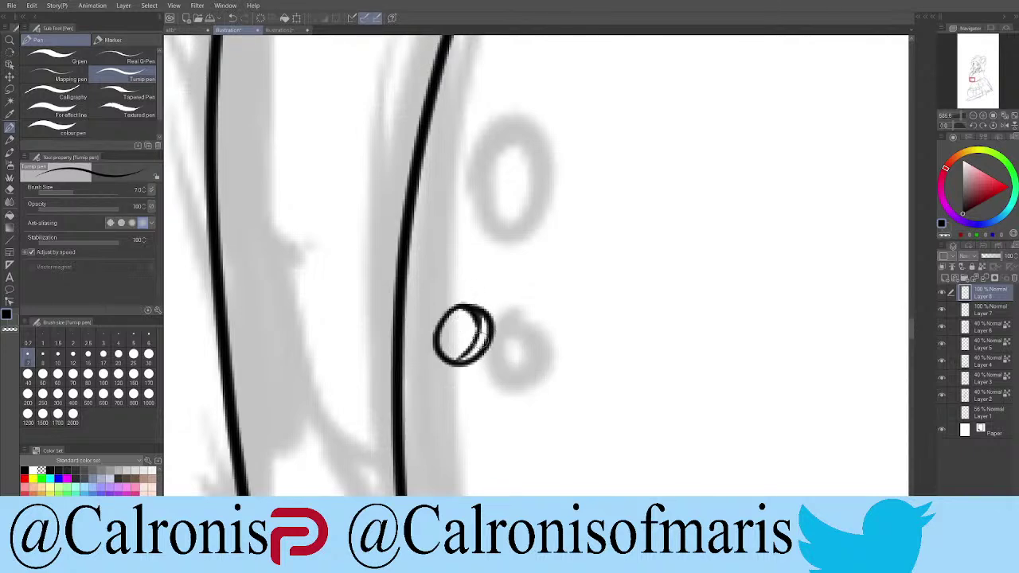
Step: Ink a second oval button with a rim line above the lowest one along the front edge
{"action": "scroll", "coordinate": [494, 320], "scroll_direction": "down", "scroll_amount": 5}
{"action": "scroll", "coordinate": [495, 244], "scroll_direction": "up", "scroll_amount": 4}
{"action": "scroll", "coordinate": [498, 255], "scroll_direction": "down", "scroll_amount": 4}
{"action": "scroll", "coordinate": [505, 270], "scroll_direction": "up", "scroll_amount": 3}
{"action": "scroll", "coordinate": [462, 270], "scroll_direction": "up", "scroll_amount": 1}
{"action": "mouse_move", "coordinate": [452, 267]}
{"action": "left_mouse_down"}
{"action": "mouse_move", "coordinate": [471, 266]}
{"action": "mouse_move", "coordinate": [446, 288]}
{"action": "left_mouse_up"}
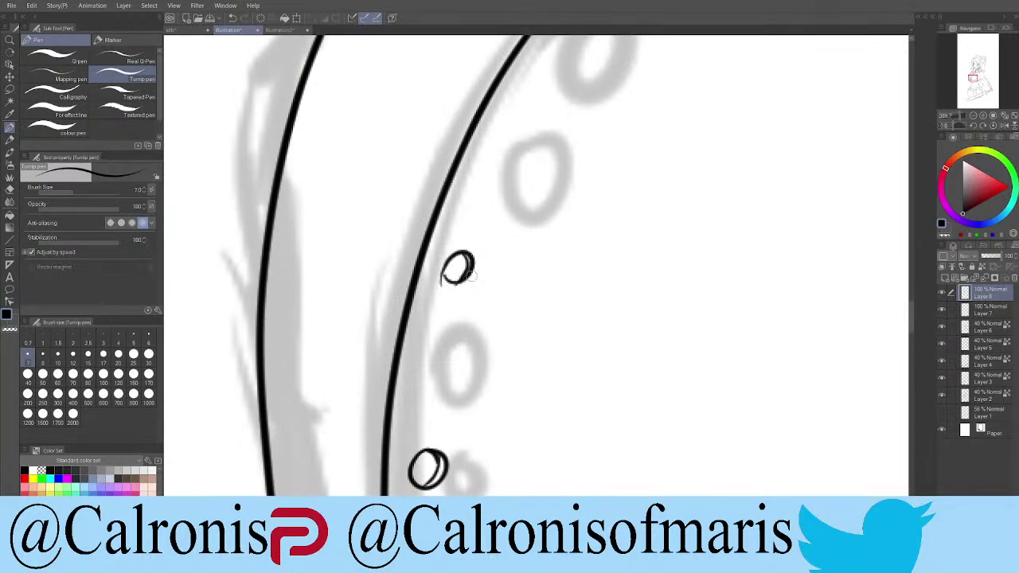
{"action": "mouse_move", "coordinate": [464, 253]}
{"action": "left_mouse_down"}
{"action": "mouse_move", "coordinate": [474, 258]}
{"action": "mouse_move", "coordinate": [454, 284]}
{"action": "mouse_move", "coordinate": [443, 271]}
{"action": "mouse_move", "coordinate": [458, 281]}
{"action": "left_mouse_up"}
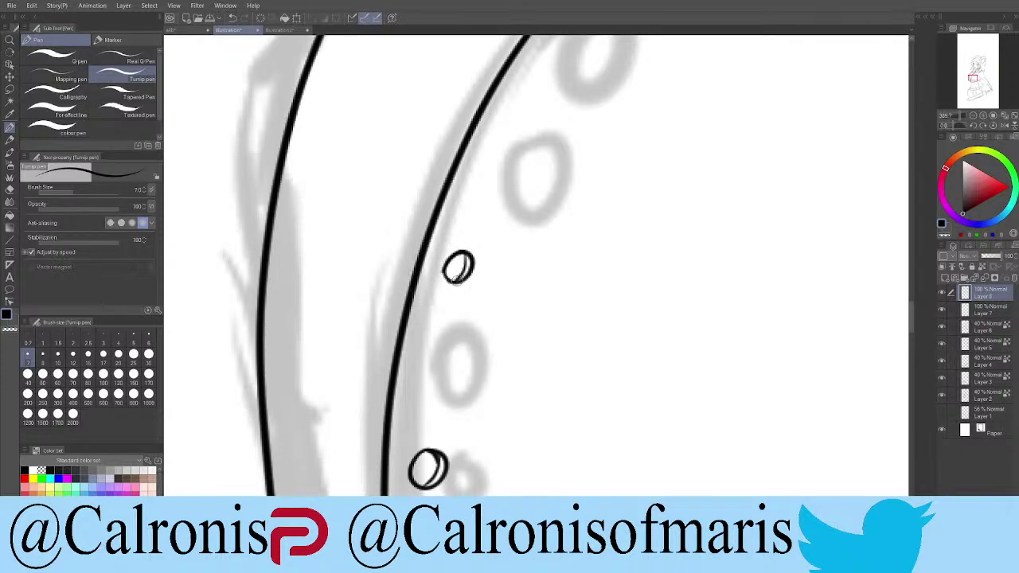
Step: Lasso the second jacket button and try transforming it to adjust its placement, leaving the selection cleared
{"action": "scroll", "coordinate": [485, 236], "scroll_direction": "down", "scroll_amount": 8}
{"action": "scroll", "coordinate": [501, 220], "scroll_direction": "up", "scroll_amount": 2}
{"action": "scroll", "coordinate": [501, 220], "scroll_direction": "up", "scroll_amount": 4}
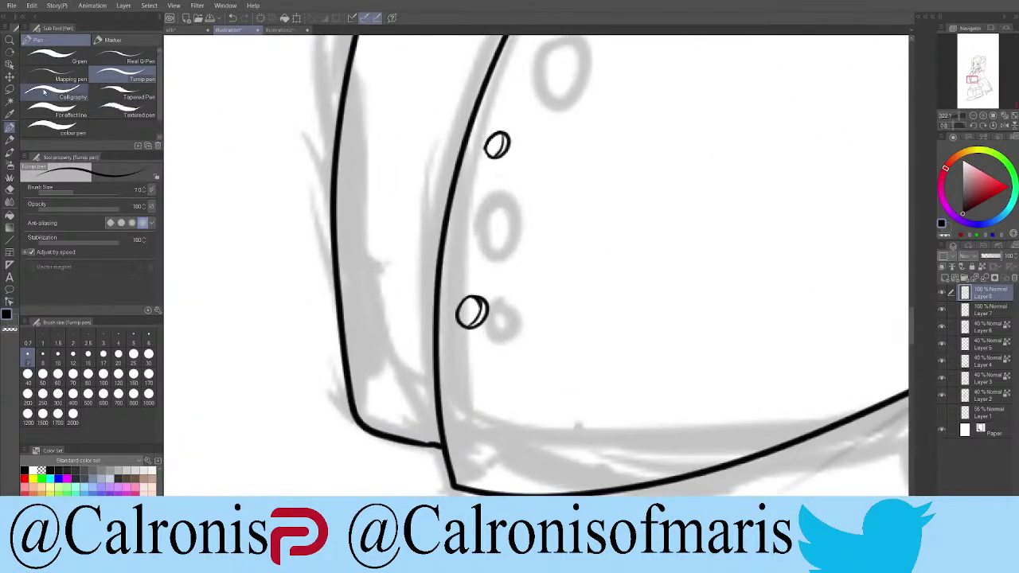
{"action": "left_click", "coordinate": [9, 89]}
{"action": "mouse_move", "coordinate": [509, 116]}
{"action": "left_mouse_down"}
{"action": "mouse_move", "coordinate": [470, 144]}
{"action": "mouse_move", "coordinate": [523, 104]}
{"action": "mouse_move", "coordinate": [470, 189]}
{"action": "left_mouse_up"}
{"action": "left_click", "coordinate": [138, 97]}
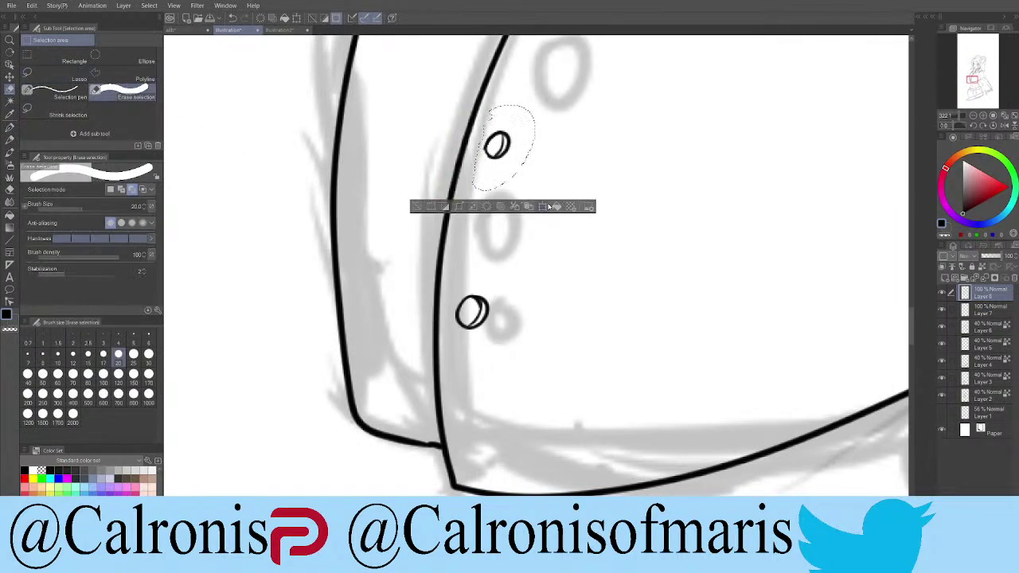
{"action": "left_click", "coordinate": [542, 207]}
{"action": "left_click_drag", "start_coordinate": [540, 194], "coordinate": [564, 217]}
{"action": "left_click", "coordinate": [545, 234]}
{"action": "key", "text": "ctrl+d"}
{"action": "key", "text": "ctrl+z"}
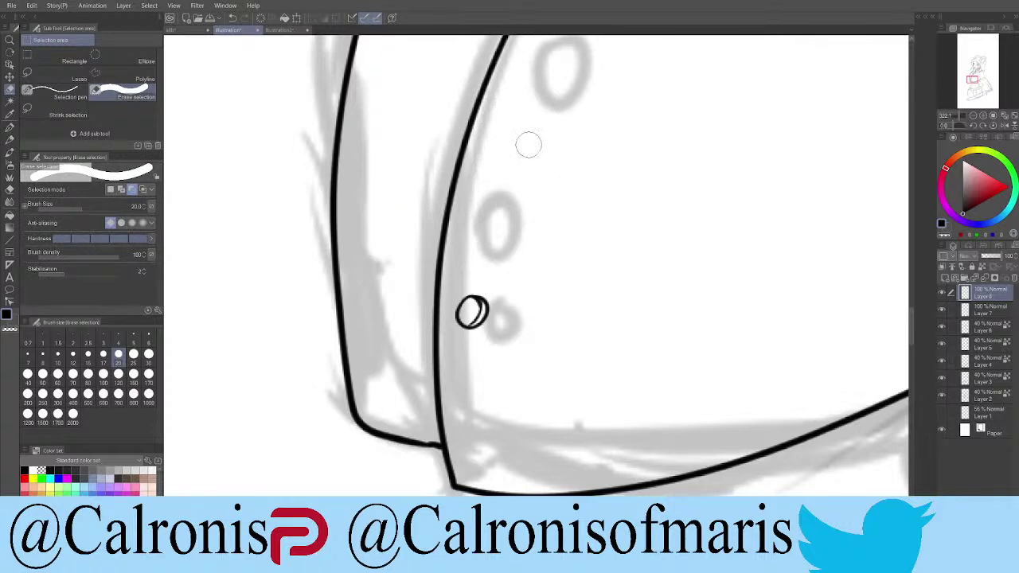
Step: Try redrawing the middle jacket button as a rounder circle with an inner rim line
{"action": "key", "text": "p"}
{"action": "mouse_move", "coordinate": [492, 156]}
{"action": "left_mouse_down"}
{"action": "mouse_move", "coordinate": [507, 164]}
{"action": "mouse_move", "coordinate": [521, 142]}
{"action": "mouse_move", "coordinate": [493, 144]}
{"action": "mouse_move", "coordinate": [497, 158]}
{"action": "mouse_move", "coordinate": [515, 147]}
{"action": "left_mouse_up"}
{"action": "key", "text": "ctrl+z"}
{"action": "key", "text": "ctrl+z"}
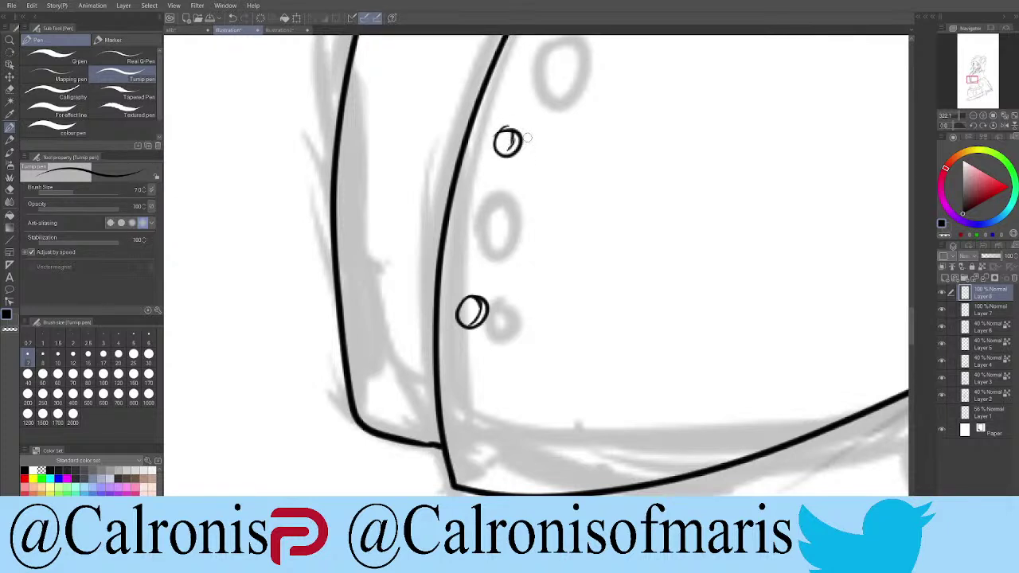
{"action": "left_click_drag", "start_coordinate": [555, 72], "coordinate": [433, 232]}
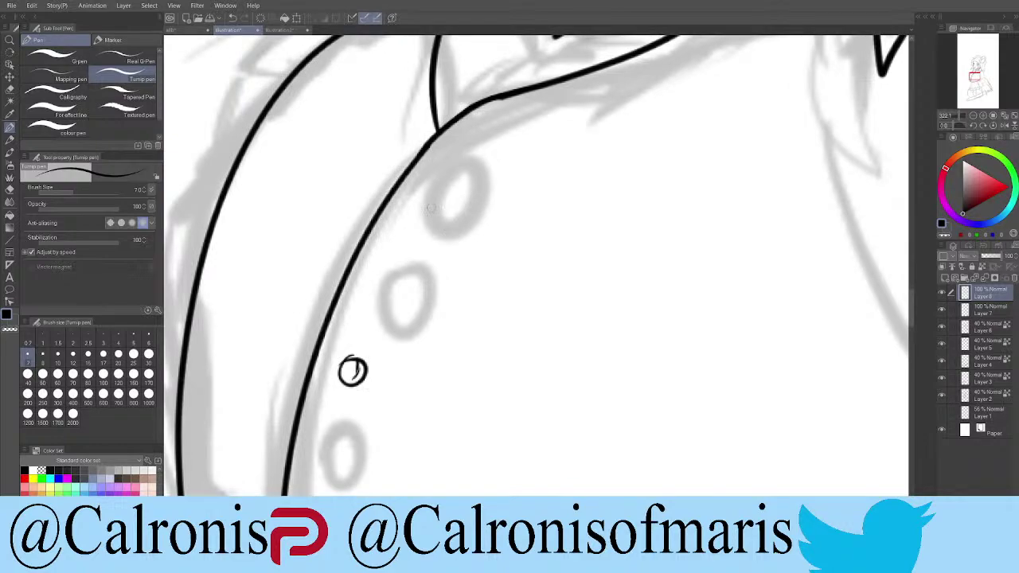
{"action": "scroll", "coordinate": [425, 222], "scroll_direction": "down", "scroll_amount": 5}
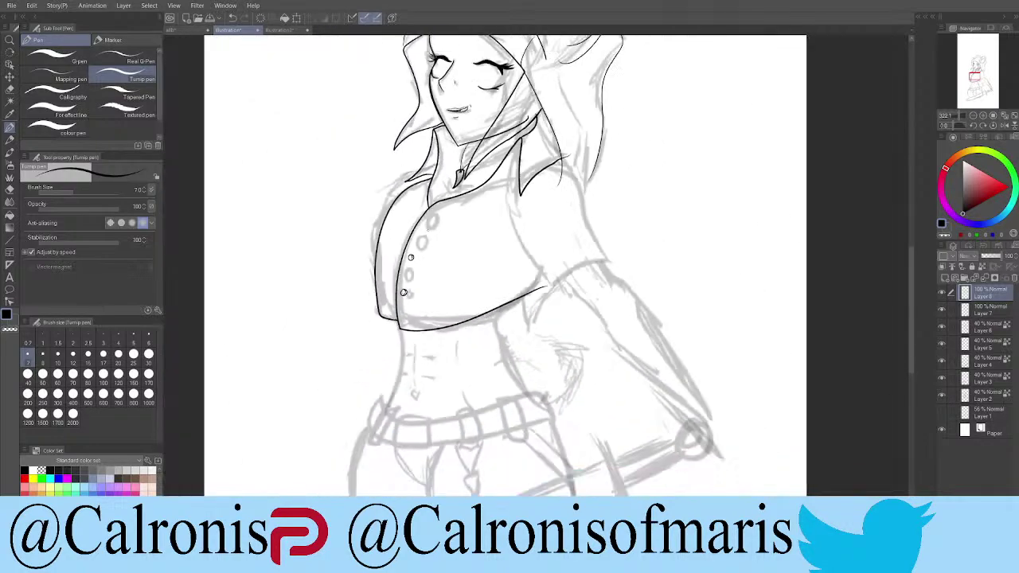
{"action": "scroll", "coordinate": [425, 239], "scroll_direction": "up", "scroll_amount": 3}
{"action": "scroll", "coordinate": [425, 243], "scroll_direction": "up", "scroll_amount": 4}
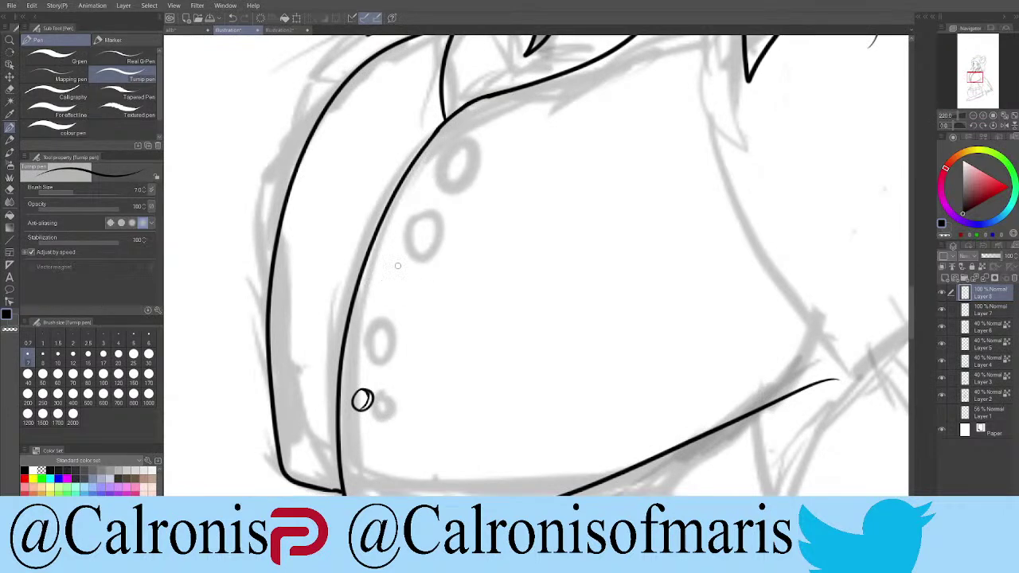
Step: Ink the middle and top jacket buttons along the front edge, matching the lowest one
{"action": "mouse_move", "coordinate": [391, 263]}
{"action": "left_mouse_down"}
{"action": "mouse_move", "coordinate": [406, 282]}
{"action": "mouse_move", "coordinate": [393, 263]}
{"action": "mouse_move", "coordinate": [395, 281]}
{"action": "left_mouse_up"}
{"action": "mouse_move", "coordinate": [447, 150]}
{"action": "left_mouse_down"}
{"action": "mouse_move", "coordinate": [458, 166]}
{"action": "mouse_move", "coordinate": [448, 149]}
{"action": "mouse_move", "coordinate": [443, 168]}
{"action": "left_mouse_up"}
{"action": "scroll", "coordinate": [536, 265], "scroll_direction": "down", "scroll_amount": 5}
{"action": "scroll", "coordinate": [536, 265], "scroll_direction": "up", "scroll_amount": 5}
{"action": "scroll", "coordinate": [536, 265], "scroll_direction": "up", "scroll_amount": 2}
{"action": "scroll", "coordinate": [536, 266], "scroll_direction": "down", "scroll_amount": 5}
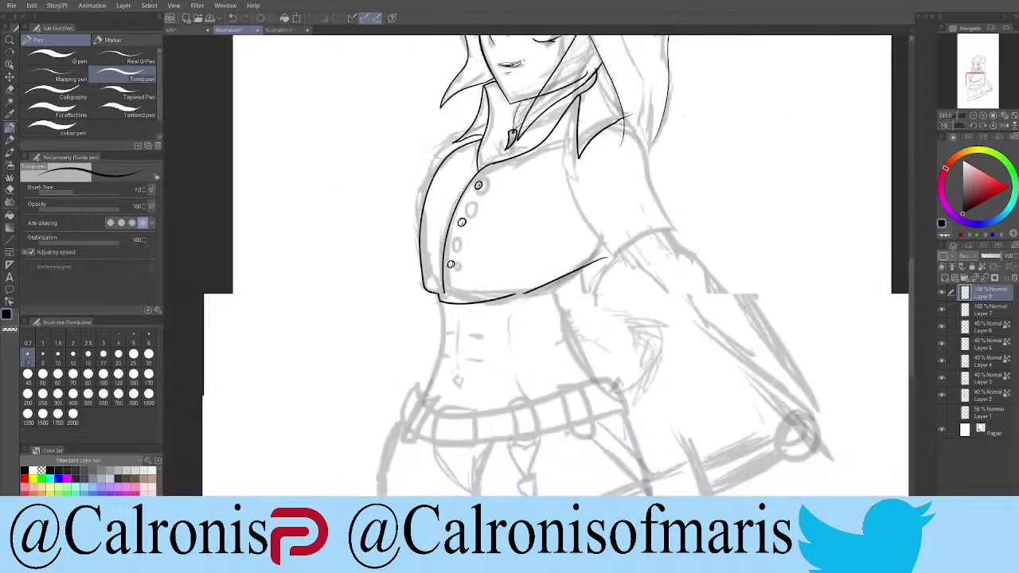
Step: Ink short abdominal muscle lines and the front waist contour from the jacket hem down to the belt sketch
{"action": "scroll", "coordinate": [536, 265], "scroll_direction": "up", "scroll_amount": 5}
{"action": "scroll", "coordinate": [501, 326], "scroll_direction": "up", "scroll_amount": 2}
{"action": "left_click_drag", "start_coordinate": [444, 317], "coordinate": [473, 317]}
{"action": "left_click_drag", "start_coordinate": [441, 371], "coordinate": [471, 375]}
{"action": "left_click_drag", "start_coordinate": [413, 312], "coordinate": [396, 316]}
{"action": "left_click_drag", "start_coordinate": [371, 216], "coordinate": [392, 317]}
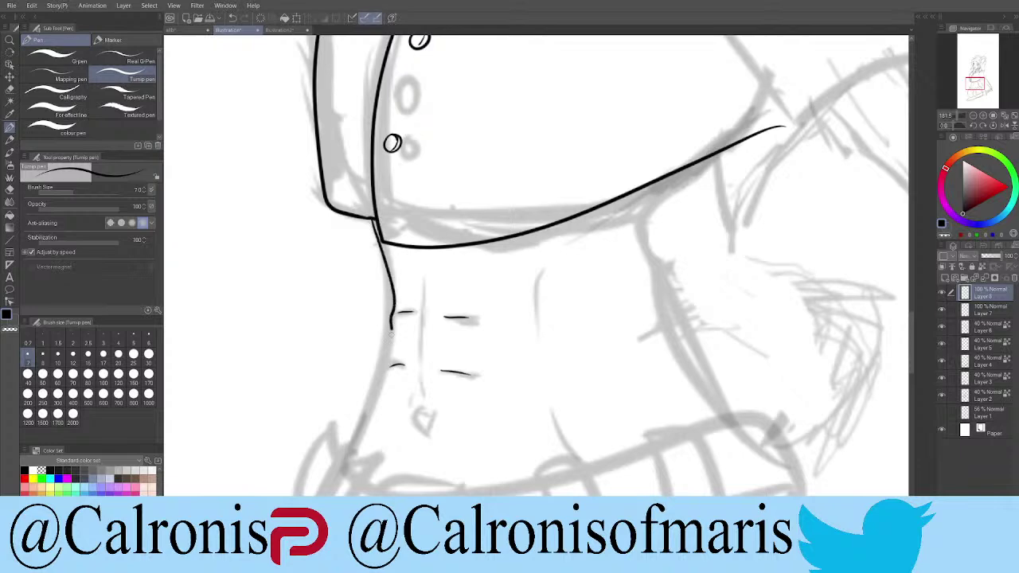
{"action": "key", "text": "ctrl+z"}
{"action": "mouse_move", "coordinate": [375, 231]}
{"action": "left_mouse_down"}
{"action": "mouse_move", "coordinate": [394, 316]}
{"action": "mouse_move", "coordinate": [384, 355]}
{"action": "mouse_move", "coordinate": [403, 366]}
{"action": "mouse_move", "coordinate": [378, 388]}
{"action": "mouse_move", "coordinate": [353, 450]}
{"action": "left_mouse_up"}
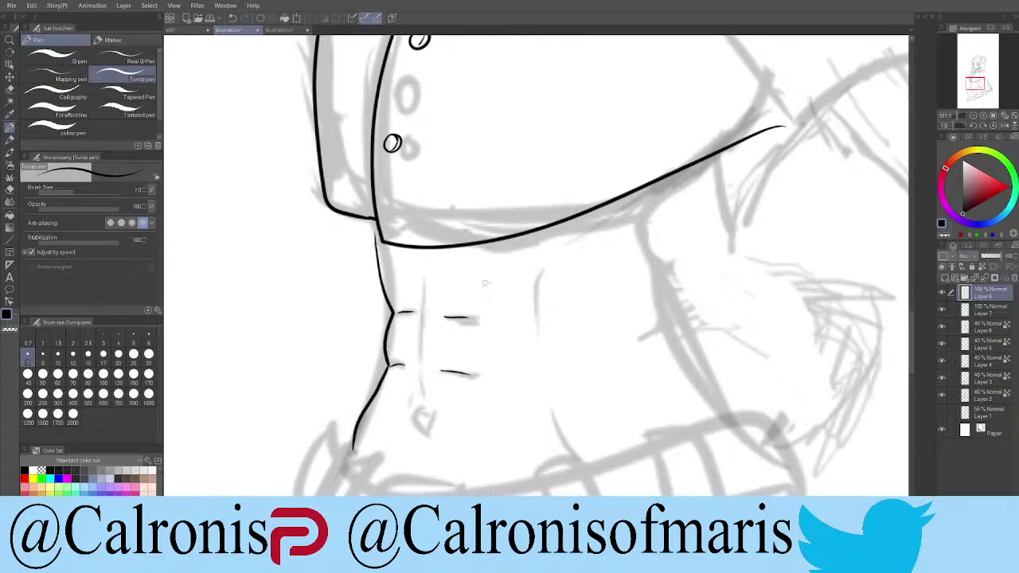
Step: Ink the midriff's centre line and navel, plus the back waist contour from the jacket hem to the hip
{"action": "left_click_drag", "start_coordinate": [423, 312], "coordinate": [420, 339]}
{"action": "mouse_move", "coordinate": [424, 408]}
{"action": "left_mouse_down"}
{"action": "mouse_move", "coordinate": [414, 414]}
{"action": "mouse_move", "coordinate": [422, 430]}
{"action": "mouse_move", "coordinate": [428, 408]}
{"action": "left_mouse_up"}
{"action": "scroll", "coordinate": [550, 400], "scroll_direction": "down", "scroll_amount": 5}
{"action": "scroll", "coordinate": [550, 400], "scroll_direction": "up", "scroll_amount": 4}
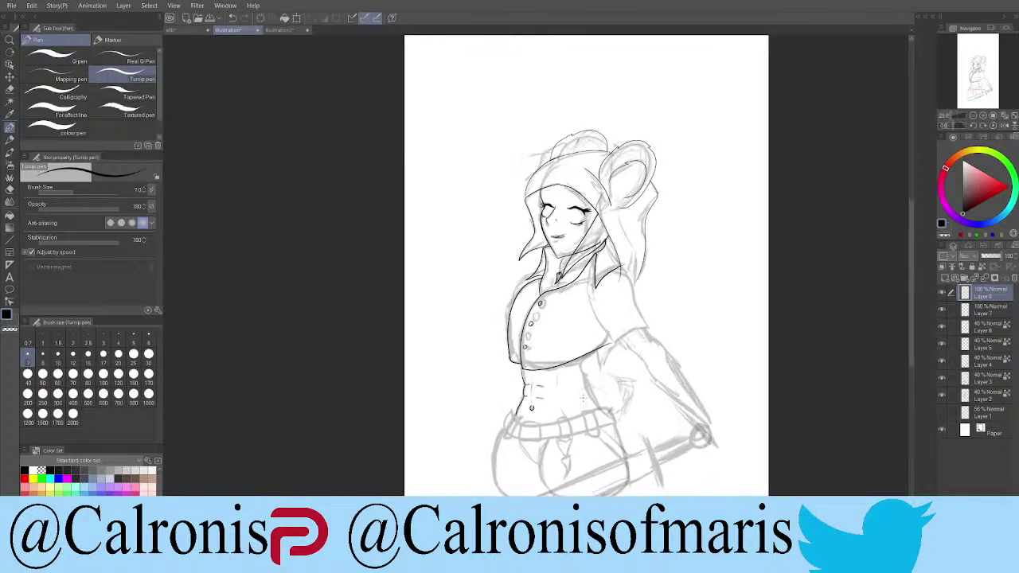
{"action": "scroll", "coordinate": [590, 372], "scroll_direction": "up", "scroll_amount": 1}
{"action": "mouse_move", "coordinate": [607, 289]}
{"action": "left_mouse_down"}
{"action": "mouse_move", "coordinate": [586, 342]}
{"action": "mouse_move", "coordinate": [621, 427]}
{"action": "mouse_move", "coordinate": [583, 440]}
{"action": "mouse_move", "coordinate": [644, 438]}
{"action": "left_mouse_up"}
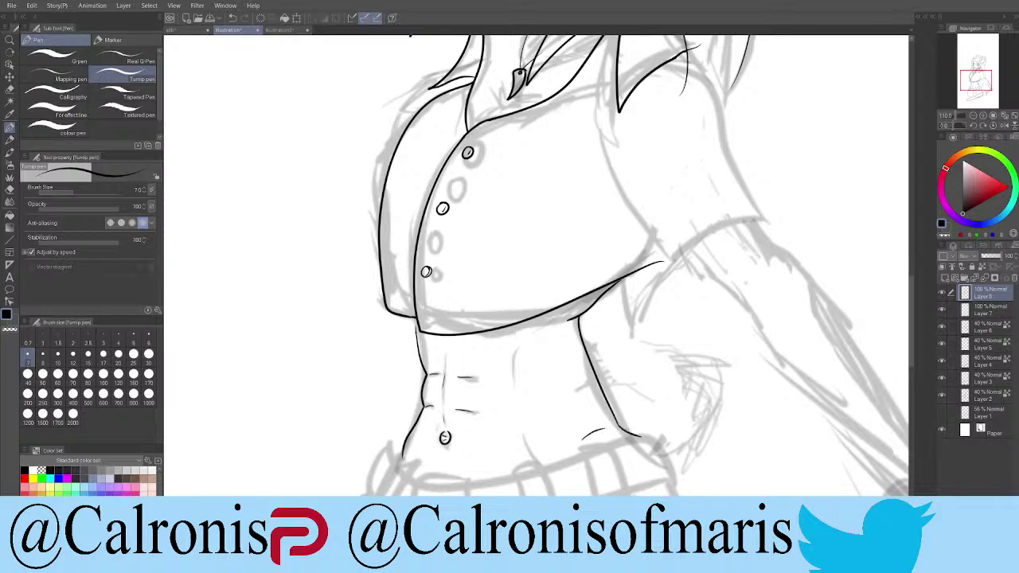
Step: Ink the near arm's short flared sleeve with its cuff and armhole line, plus the jacket's curve under the armpit
{"action": "scroll", "coordinate": [552, 265], "scroll_direction": "down", "scroll_amount": 5}
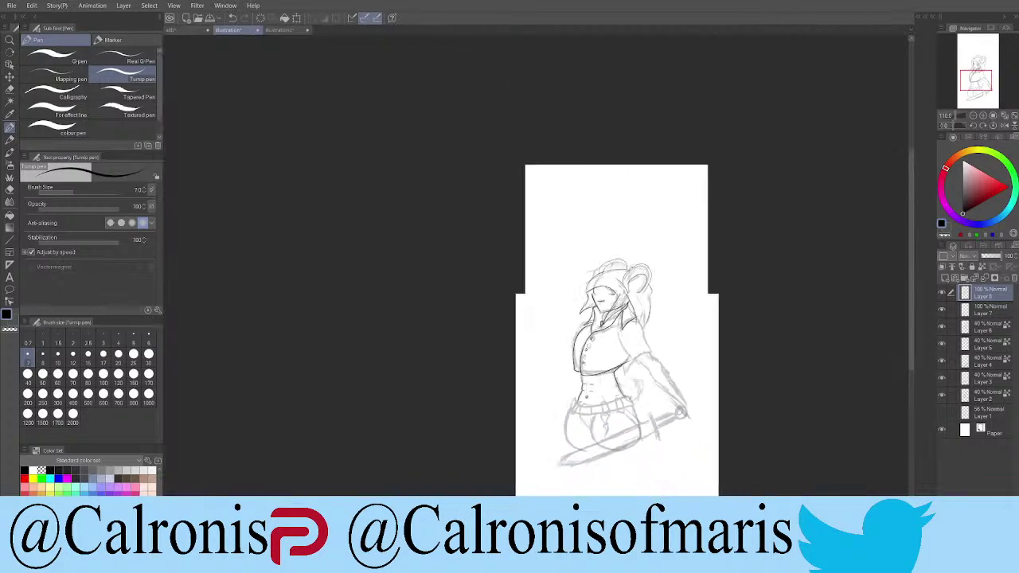
{"action": "scroll", "coordinate": [526, 239], "scroll_direction": "up", "scroll_amount": 4}
{"action": "scroll", "coordinate": [603, 251], "scroll_direction": "up", "scroll_amount": 1}
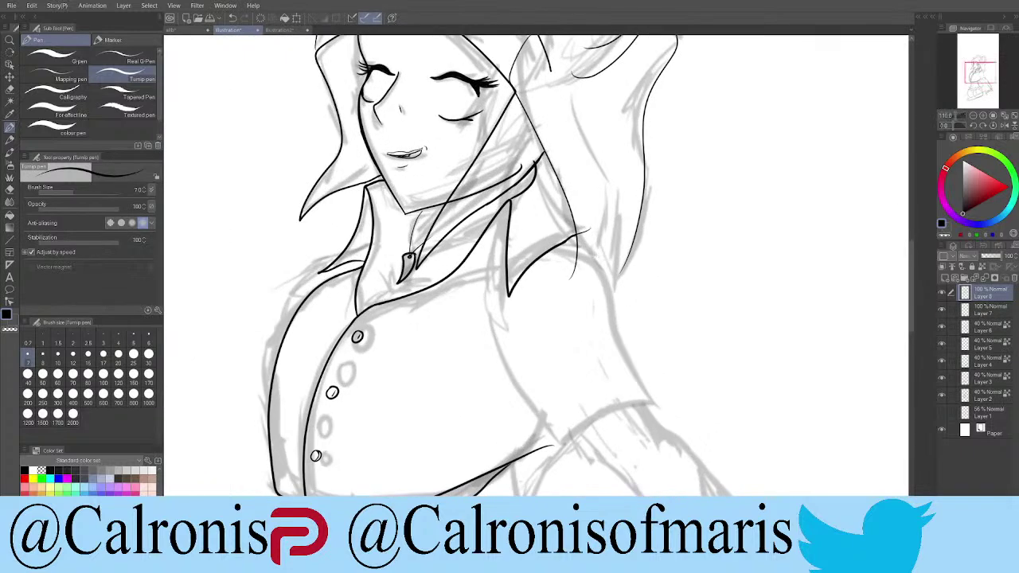
{"action": "mouse_move", "coordinate": [576, 240]}
{"action": "left_mouse_down"}
{"action": "mouse_move", "coordinate": [653, 351]}
{"action": "mouse_move", "coordinate": [633, 409]}
{"action": "mouse_move", "coordinate": [560, 450]}
{"action": "mouse_move", "coordinate": [511, 292]}
{"action": "left_mouse_up"}
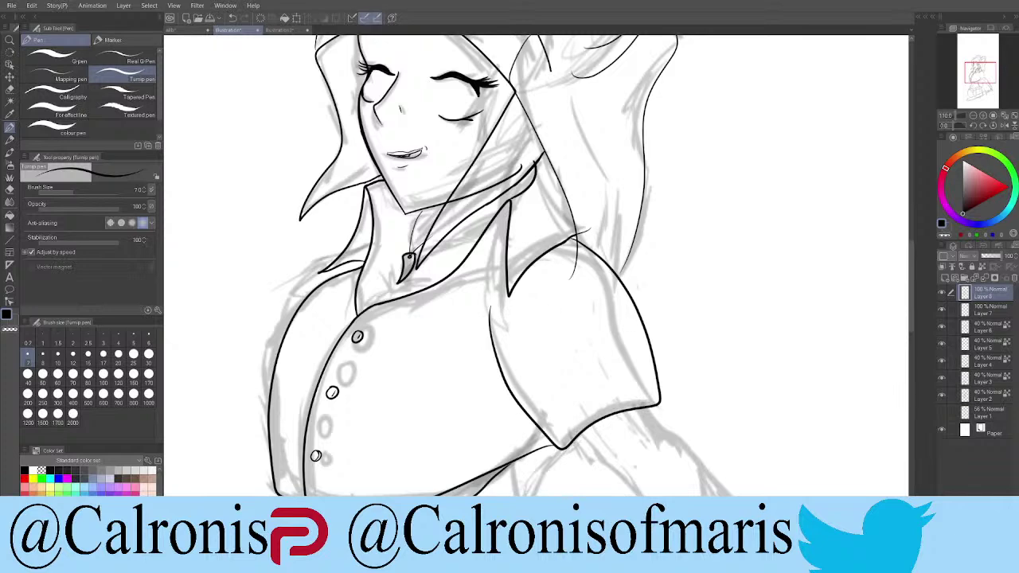
{"action": "key", "text": "ctrl+z"}
{"action": "mouse_move", "coordinate": [570, 241]}
{"action": "left_mouse_down"}
{"action": "mouse_move", "coordinate": [646, 373]}
{"action": "mouse_move", "coordinate": [600, 418]}
{"action": "left_mouse_up"}
{"action": "mouse_move", "coordinate": [570, 448]}
{"action": "left_mouse_down"}
{"action": "mouse_move", "coordinate": [525, 379]}
{"action": "mouse_move", "coordinate": [508, 283]}
{"action": "left_mouse_up"}
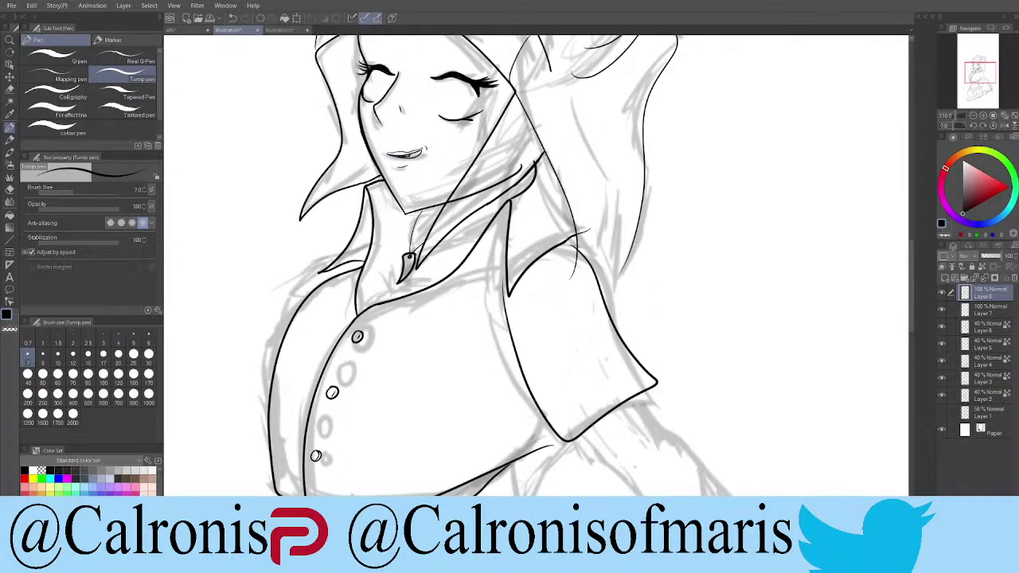
{"action": "left_click_drag", "start_coordinate": [553, 419], "coordinate": [526, 454]}
Step: Trim the collar line that overshoots at the shoulder and extend the long outer hair line down to the sleeve
{"action": "scroll", "coordinate": [546, 273], "scroll_direction": "up", "scroll_amount": 6}
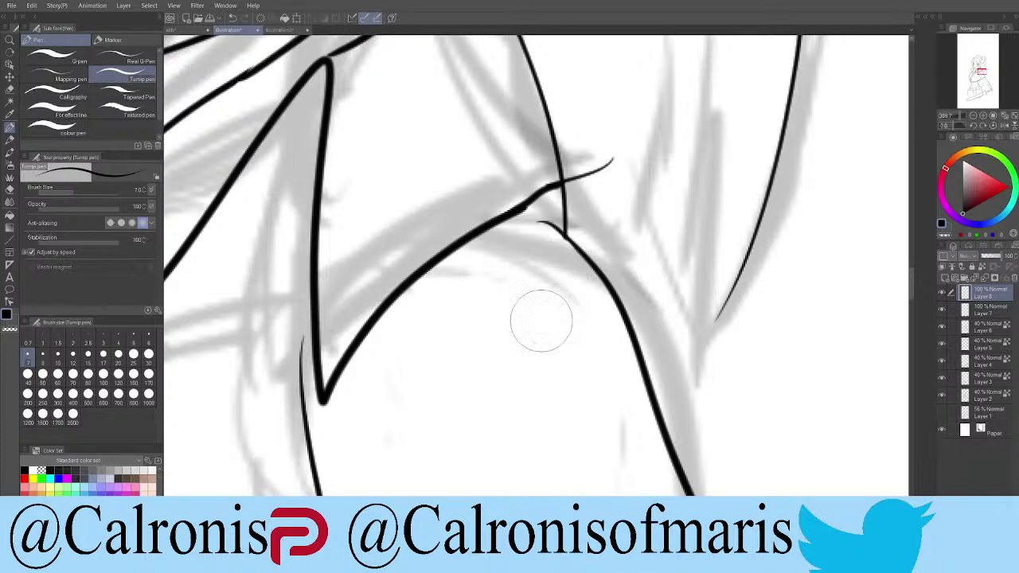
{"action": "key", "text": "ctrl+z"}
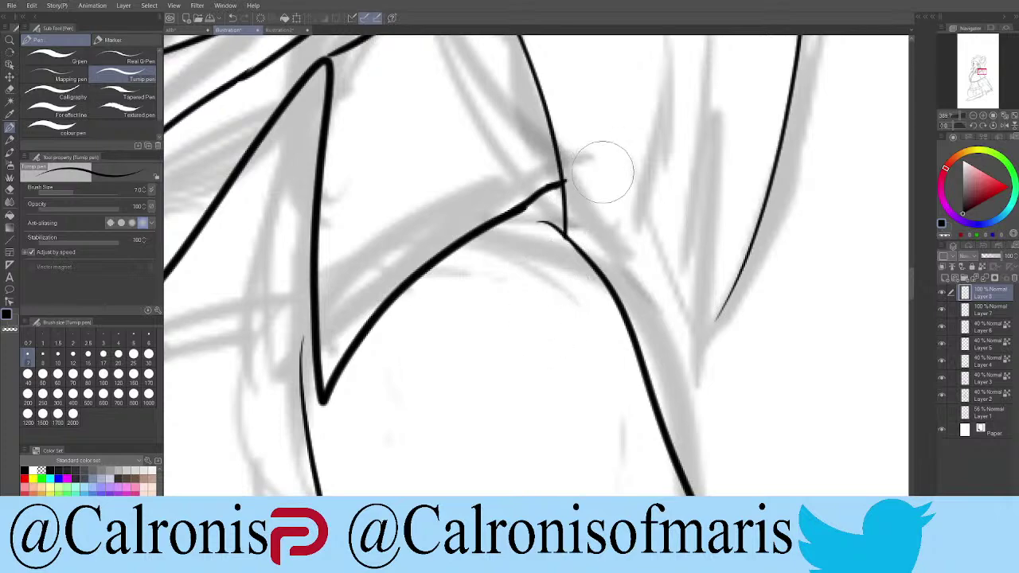
{"action": "scroll", "coordinate": [757, 201], "scroll_direction": "down", "scroll_amount": 7}
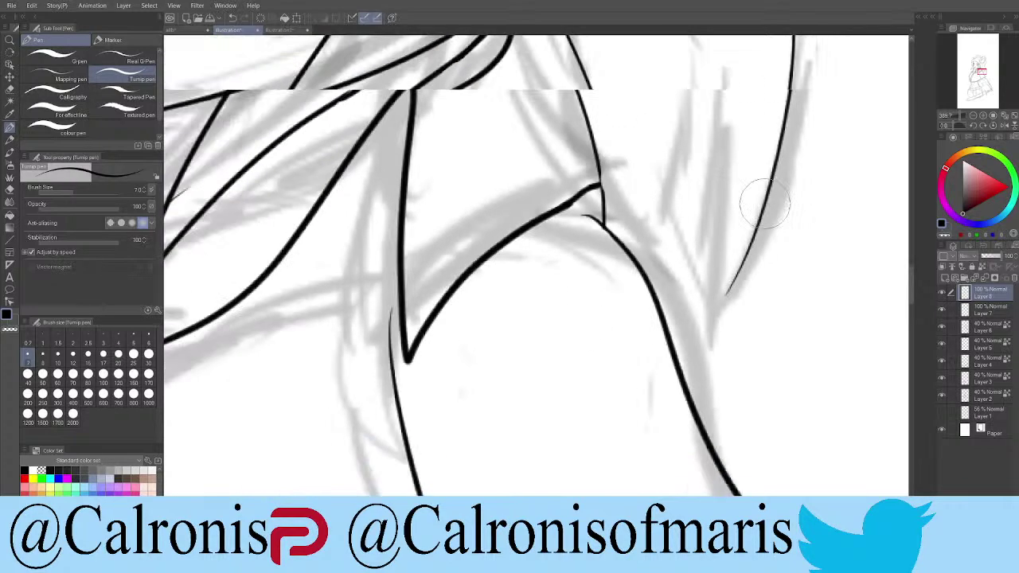
{"action": "scroll", "coordinate": [770, 218], "scroll_direction": "up", "scroll_amount": 6}
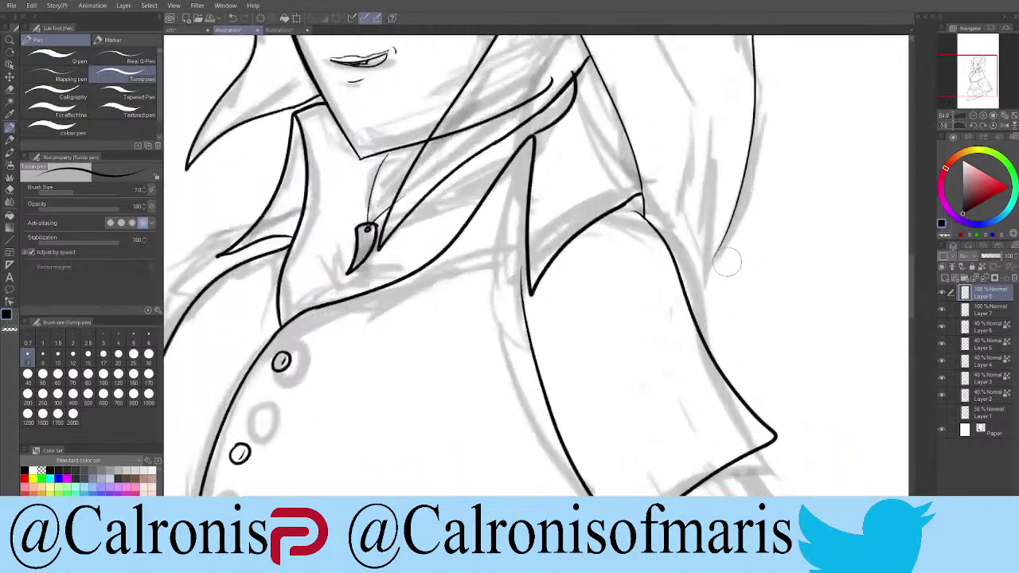
{"action": "mouse_move", "coordinate": [720, 224]}
{"action": "left_mouse_down"}
{"action": "mouse_move", "coordinate": [671, 294]}
{"action": "mouse_move", "coordinate": [663, 326]}
{"action": "left_mouse_up"}
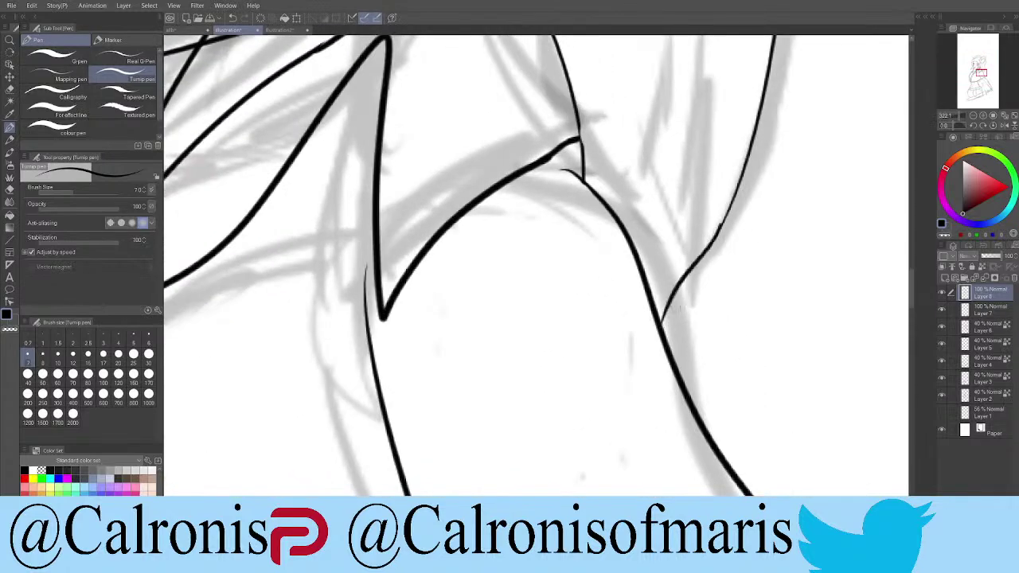
{"action": "scroll", "coordinate": [719, 225], "scroll_direction": "down", "scroll_amount": 6}
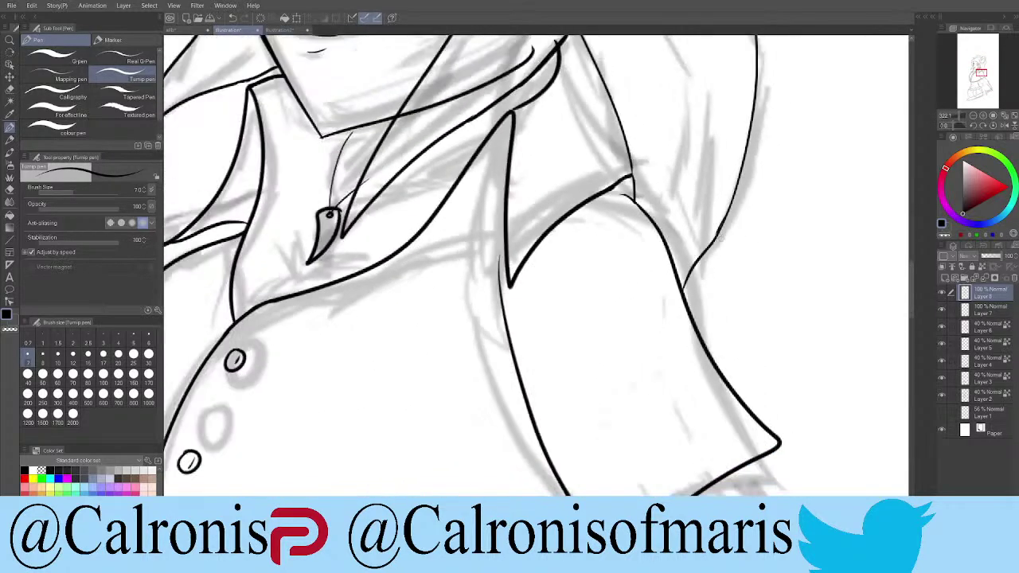
{"action": "scroll", "coordinate": [750, 320], "scroll_direction": "down", "scroll_amount": 1}
{"action": "scroll", "coordinate": [751, 320], "scroll_direction": "up", "scroll_amount": 3}
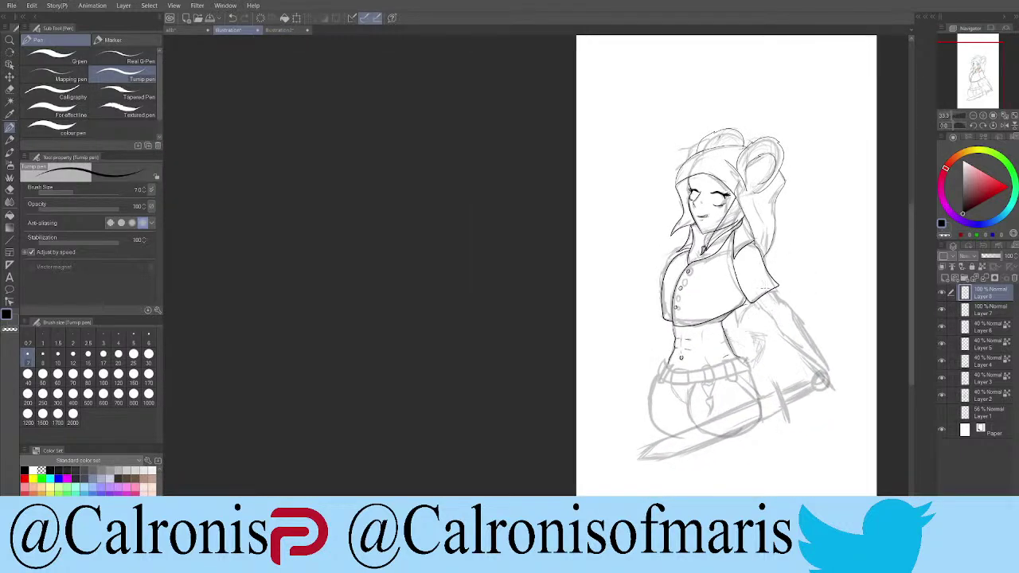
Step: Clean up the overshooting jacket hem under the armpit and the join at the front opening's lower corner
{"action": "scroll", "coordinate": [770, 266], "scroll_direction": "up", "scroll_amount": 6}
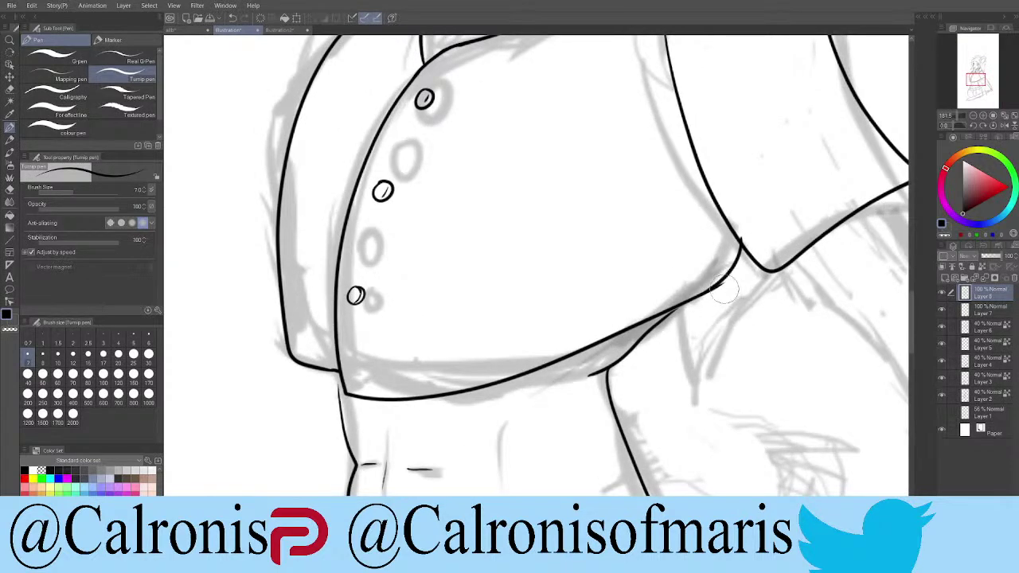
{"action": "mouse_move", "coordinate": [723, 287]}
{"action": "left_mouse_down"}
{"action": "mouse_move", "coordinate": [690, 295]}
{"action": "mouse_move", "coordinate": [661, 313]}
{"action": "left_mouse_up"}
{"action": "left_click_drag", "start_coordinate": [333, 369], "coordinate": [338, 386]}
{"action": "scroll", "coordinate": [535, 263], "scroll_direction": "down", "scroll_amount": 8}
{"action": "scroll", "coordinate": [489, 446], "scroll_direction": "up", "scroll_amount": 3}
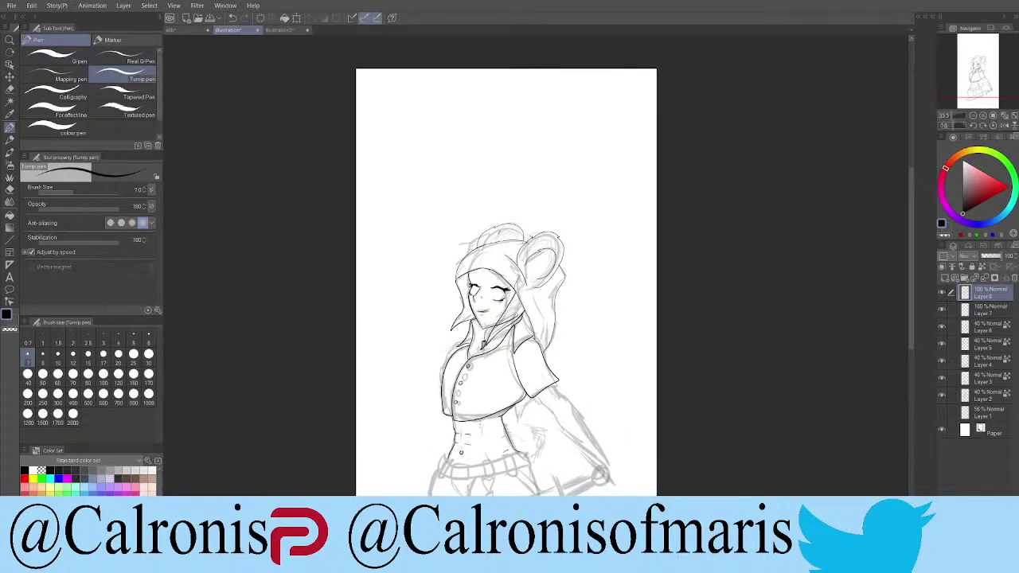
Step: Ink the far shoulder's outer contour from the collar tip down to the jacket's side edge
{"action": "scroll", "coordinate": [457, 336], "scroll_direction": "up", "scroll_amount": 6}
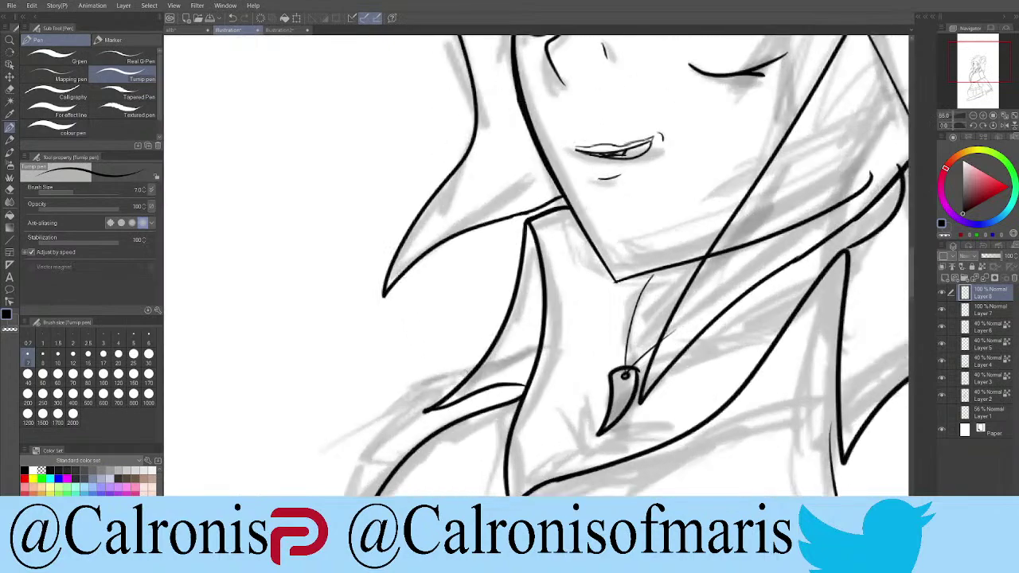
{"action": "scroll", "coordinate": [478, 343], "scroll_direction": "down", "scroll_amount": 5}
{"action": "scroll", "coordinate": [466, 398], "scroll_direction": "down", "scroll_amount": 1}
{"action": "scroll", "coordinate": [465, 398], "scroll_direction": "up", "scroll_amount": 4}
{"action": "scroll", "coordinate": [402, 442], "scroll_direction": "up", "scroll_amount": 2}
{"action": "left_click_drag", "start_coordinate": [390, 434], "coordinate": [379, 495]}
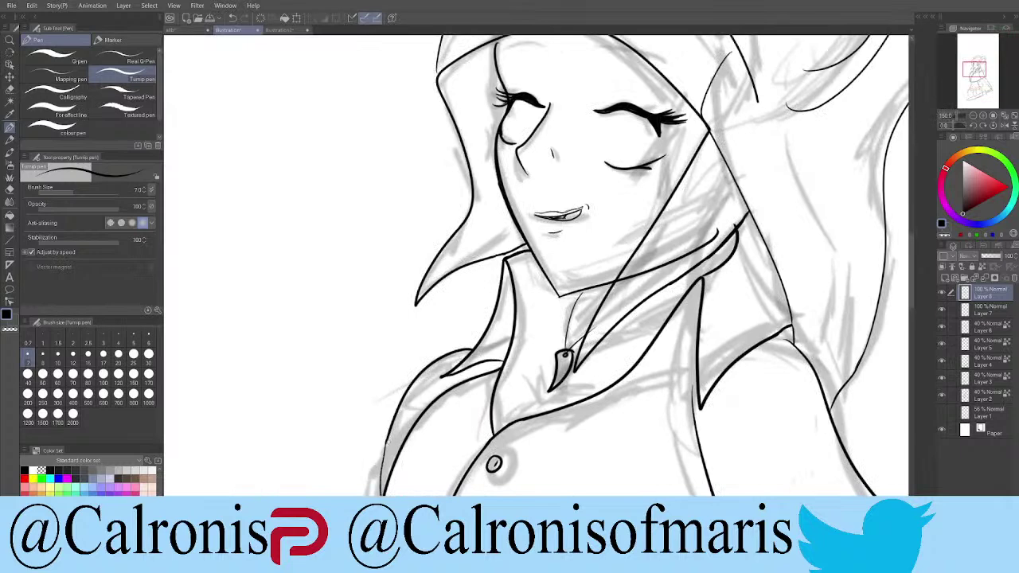
{"action": "left_click_drag", "start_coordinate": [387, 440], "coordinate": [383, 494]}
{"action": "left_click_drag", "start_coordinate": [389, 437], "coordinate": [382, 496]}
{"action": "key", "text": "ctrl+z"}
{"action": "key", "text": "ctrl+z"}
{"action": "left_click_drag", "start_coordinate": [391, 435], "coordinate": [379, 495]}
{"action": "key", "text": "ctrl+z"}
{"action": "left_click_drag", "start_coordinate": [389, 436], "coordinate": [381, 484]}
{"action": "key", "text": "ctrl+z"}
Step: Redraw the lower end of the far shoulder's contour as one smooth line into the jacket's side edge
{"action": "left_click_drag", "start_coordinate": [390, 436], "coordinate": [379, 495]}
{"action": "scroll", "coordinate": [536, 265], "scroll_direction": "down", "scroll_amount": 6}
{"action": "scroll", "coordinate": [536, 265], "scroll_direction": "up", "scroll_amount": 5}
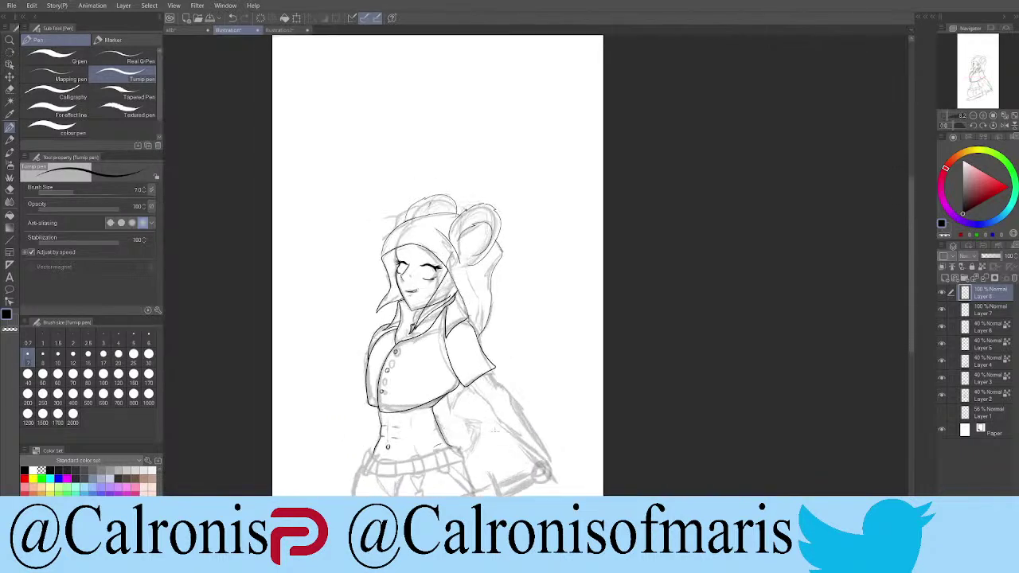
Step: Ink the outer and inner contours of the near arm from the sleeve cuff down toward the hand
{"action": "left_click_drag", "start_coordinate": [489, 333], "coordinate": [605, 494]}
{"action": "left_click_drag", "start_coordinate": [491, 320], "coordinate": [495, 329]}
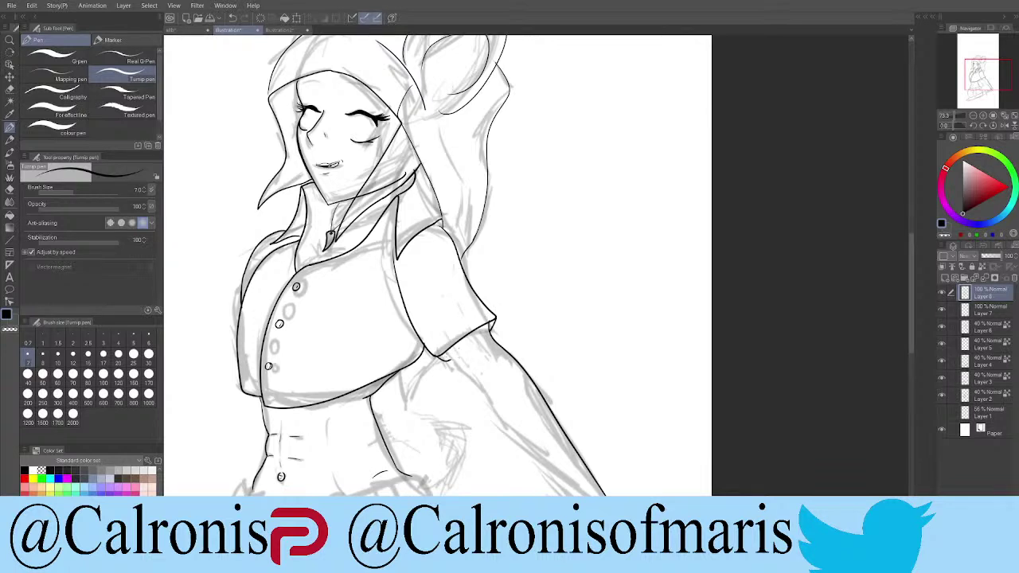
{"action": "left_click_drag", "start_coordinate": [460, 366], "coordinate": [566, 495]}
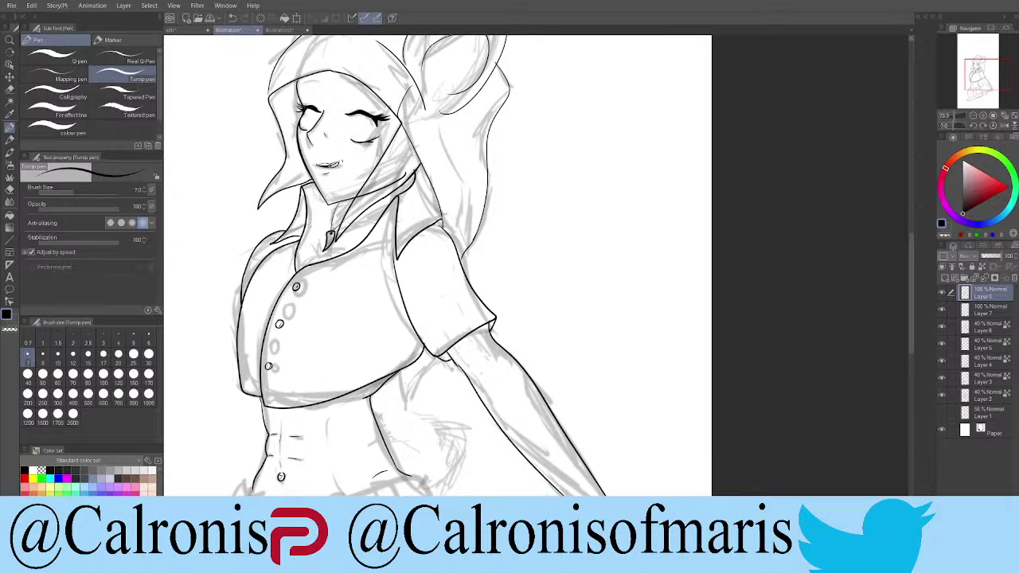
{"action": "key", "text": "ctrl+z"}
{"action": "left_click_drag", "start_coordinate": [458, 366], "coordinate": [564, 490]}
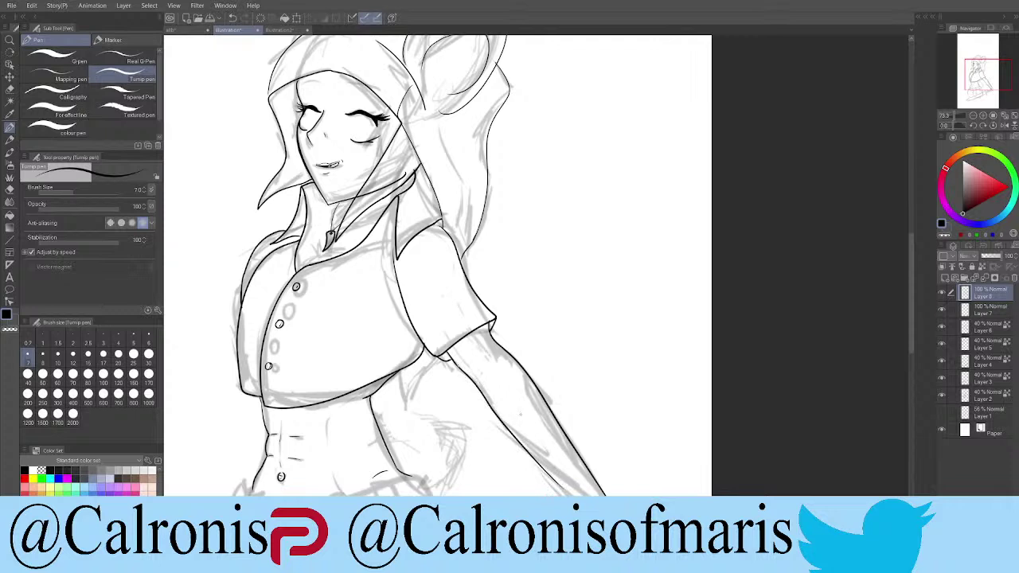
Step: Ink a short muscle crease inside the near forearm, redrawing the stroke until it fits
{"action": "left_click_drag", "start_coordinate": [540, 410], "coordinate": [565, 444]}
{"action": "key", "text": "ctrl+z"}
{"action": "left_click_drag", "start_coordinate": [516, 391], "coordinate": [562, 456]}
{"action": "key", "text": "ctrl+z"}
{"action": "key", "text": "ctrl+z"}
{"action": "left_click_drag", "start_coordinate": [524, 403], "coordinate": [554, 436]}
{"action": "scroll", "coordinate": [510, 263], "scroll_direction": "down", "scroll_amount": 6}
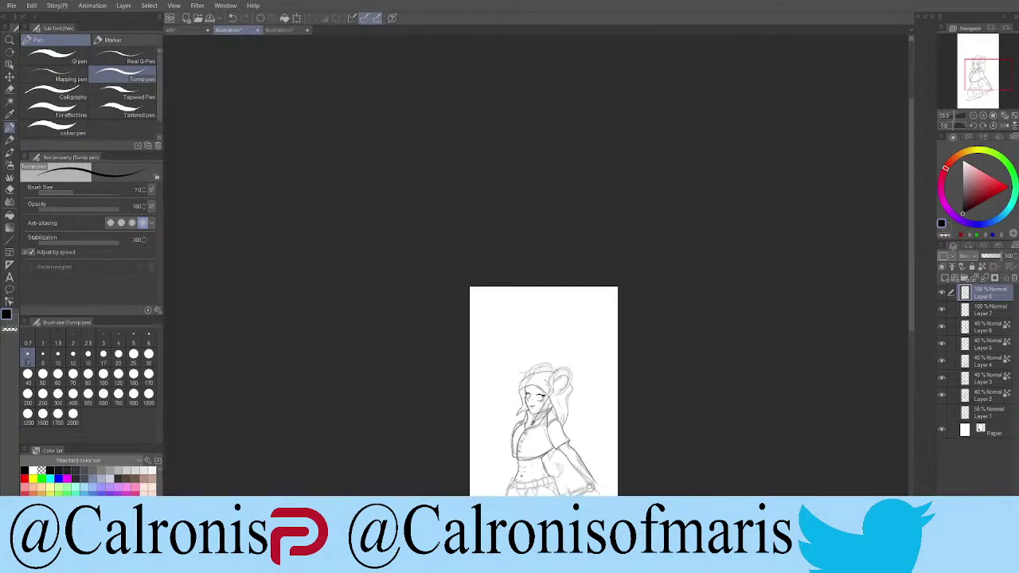
{"action": "scroll", "coordinate": [515, 335], "scroll_direction": "up", "scroll_amount": 2}
{"action": "scroll", "coordinate": [598, 486], "scroll_direction": "up", "scroll_amount": 4}
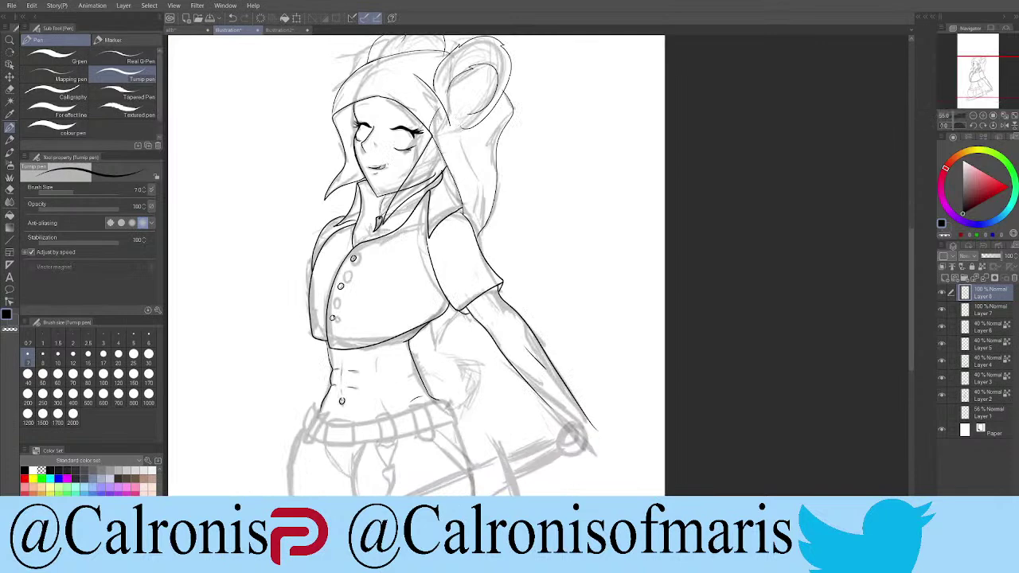
Step: Ink the belt's rounded end at the near hip and the first upright belt loop beside it
{"action": "scroll", "coordinate": [668, 412], "scroll_direction": "up", "scroll_amount": 1}
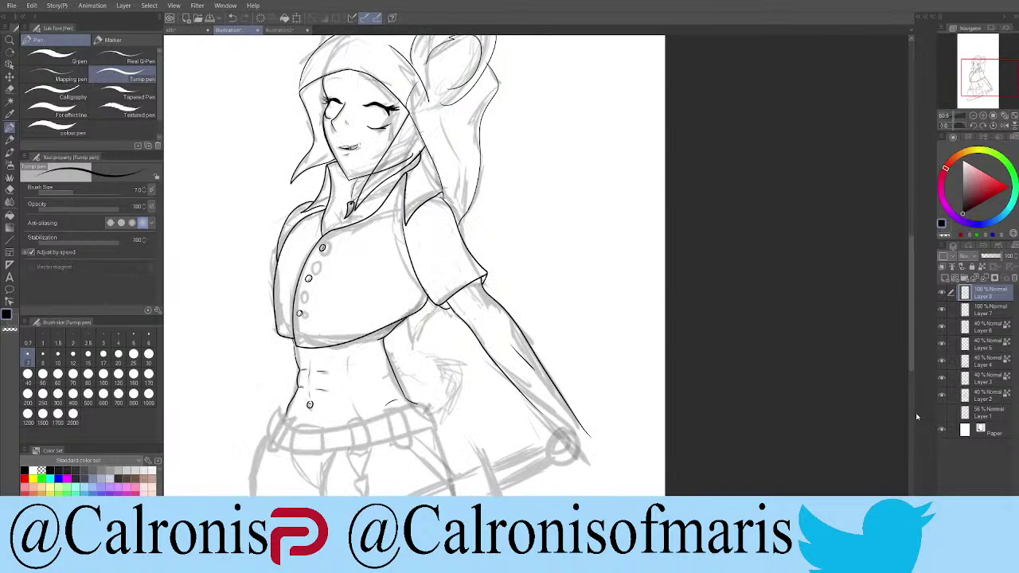
{"action": "scroll", "coordinate": [421, 416], "scroll_direction": "up", "scroll_amount": 4}
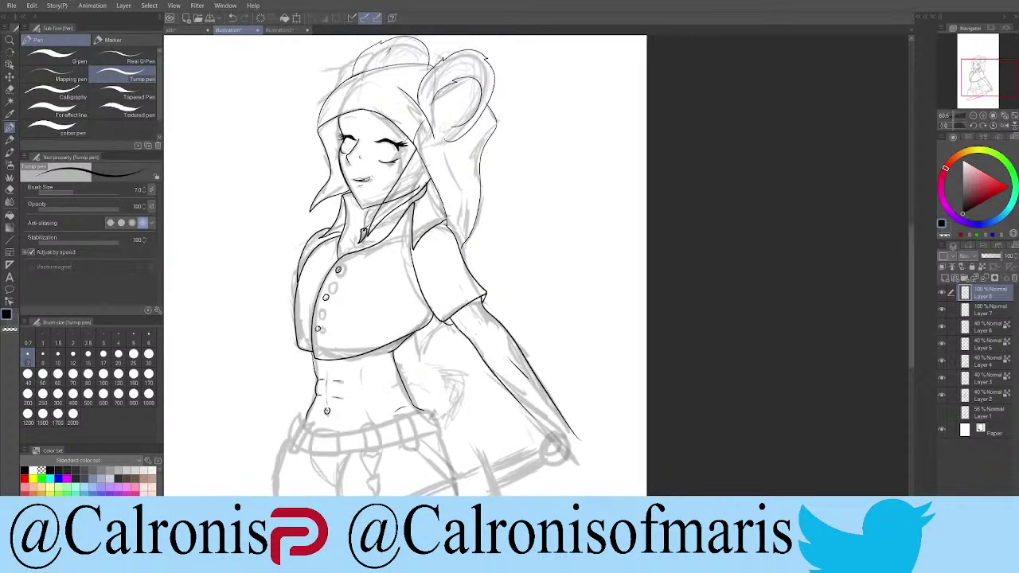
{"action": "mouse_move", "coordinate": [365, 390]}
{"action": "left_mouse_down"}
{"action": "mouse_move", "coordinate": [412, 370]}
{"action": "mouse_move", "coordinate": [436, 372]}
{"action": "mouse_move", "coordinate": [469, 427]}
{"action": "mouse_move", "coordinate": [468, 450]}
{"action": "mouse_move", "coordinate": [398, 476]}
{"action": "left_mouse_up"}
{"action": "mouse_move", "coordinate": [332, 413]}
{"action": "left_mouse_down"}
{"action": "mouse_move", "coordinate": [506, 183]}
{"action": "mouse_move", "coordinate": [527, 192]}
{"action": "mouse_move", "coordinate": [549, 256]}
{"action": "mouse_move", "coordinate": [537, 303]}
{"action": "mouse_move", "coordinate": [498, 288]}
{"action": "mouse_move", "coordinate": [479, 195]}
{"action": "left_mouse_up"}
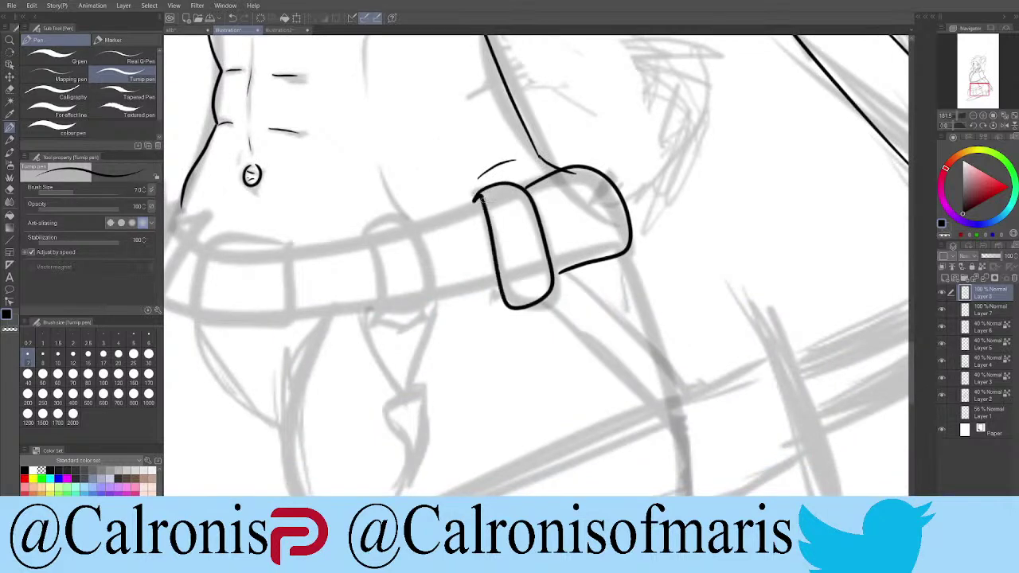
Step: Ink the next belt segment's edges and a second rounded loop, cleaning up the overlapping strokes at its upper corner
{"action": "mouse_move", "coordinate": [491, 288]}
{"action": "left_mouse_down"}
{"action": "mouse_move", "coordinate": [509, 308]}
{"action": "mouse_move", "coordinate": [485, 284]}
{"action": "mouse_move", "coordinate": [430, 294]}
{"action": "left_mouse_up"}
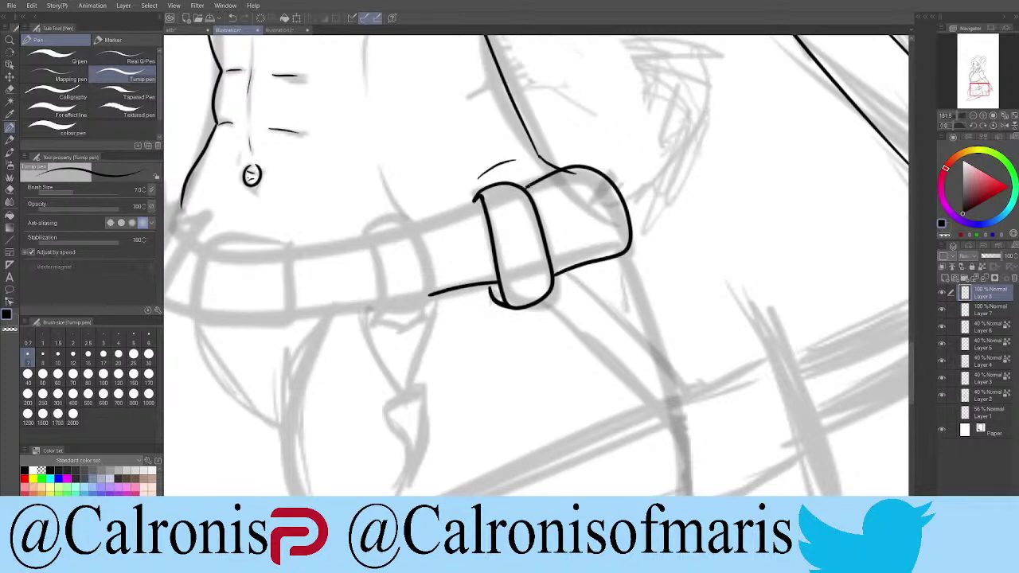
{"action": "left_click_drag", "start_coordinate": [410, 221], "coordinate": [481, 196]}
{"action": "mouse_move", "coordinate": [412, 221]}
{"action": "left_mouse_down"}
{"action": "mouse_move", "coordinate": [369, 223]}
{"action": "mouse_move", "coordinate": [377, 332]}
{"action": "mouse_move", "coordinate": [419, 330]}
{"action": "mouse_move", "coordinate": [427, 314]}
{"action": "mouse_move", "coordinate": [426, 241]}
{"action": "mouse_move", "coordinate": [413, 218]}
{"action": "mouse_move", "coordinate": [428, 232]}
{"action": "mouse_move", "coordinate": [407, 212]}
{"action": "left_mouse_up"}
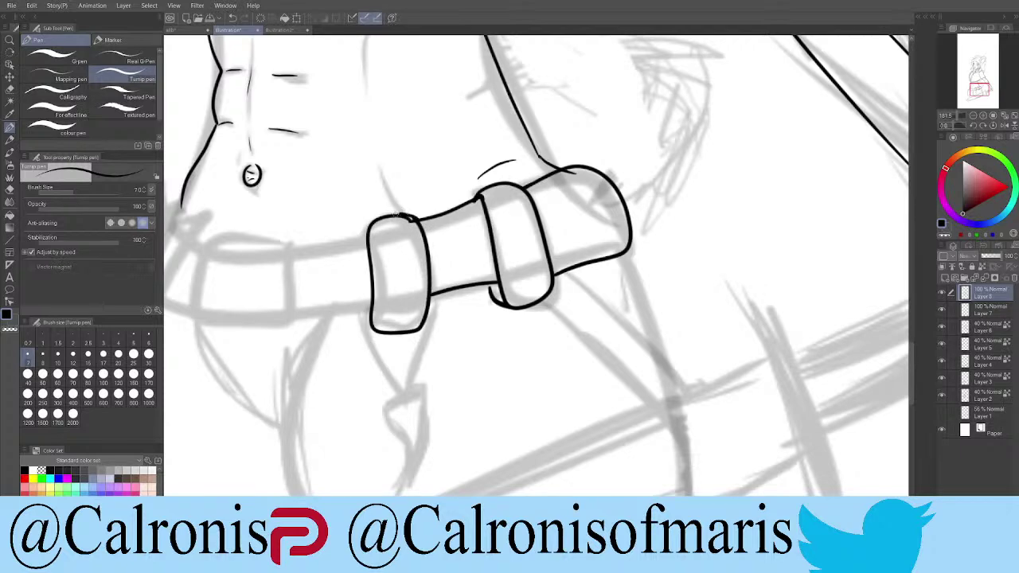
{"action": "scroll", "coordinate": [397, 212], "scroll_direction": "up", "scroll_amount": 5}
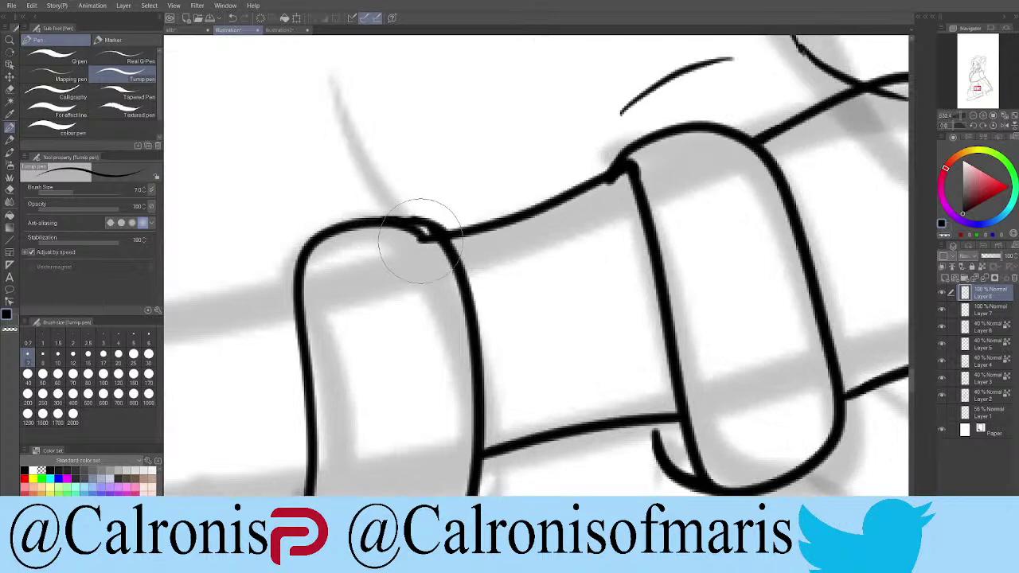
{"action": "left_click_drag", "start_coordinate": [406, 217], "coordinate": [442, 237]}
{"action": "mouse_move", "coordinate": [386, 220]}
{"action": "left_mouse_down"}
{"action": "mouse_move", "coordinate": [424, 224]}
{"action": "mouse_move", "coordinate": [452, 251]}
{"action": "left_mouse_up"}
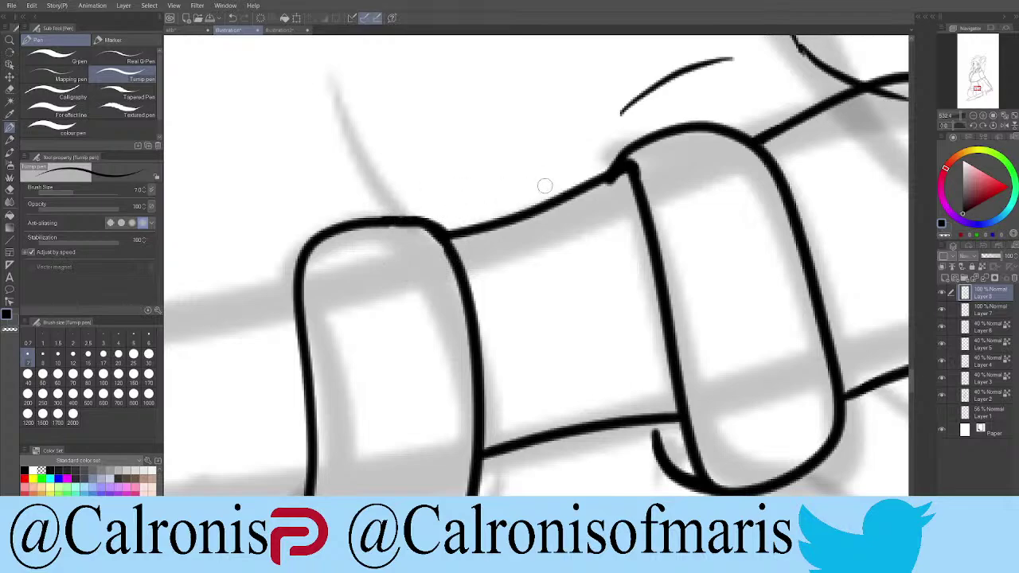
Step: Ink two cords hanging from the second belt loop and a pointed fang-shaped charm at their end
{"action": "scroll", "coordinate": [528, 380], "scroll_direction": "down", "scroll_amount": 4}
{"action": "scroll", "coordinate": [499, 421], "scroll_direction": "down", "scroll_amount": 5}
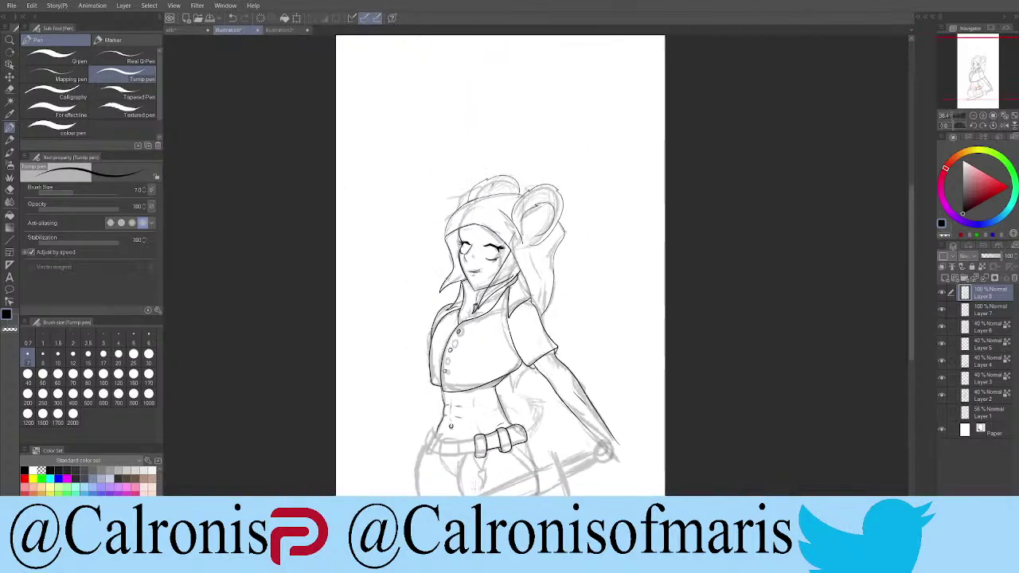
{"action": "scroll", "coordinate": [476, 395], "scroll_direction": "up", "scroll_amount": 6}
{"action": "scroll", "coordinate": [473, 394], "scroll_direction": "down", "scroll_amount": 5}
{"action": "scroll", "coordinate": [457, 271], "scroll_direction": "up", "scroll_amount": 7}
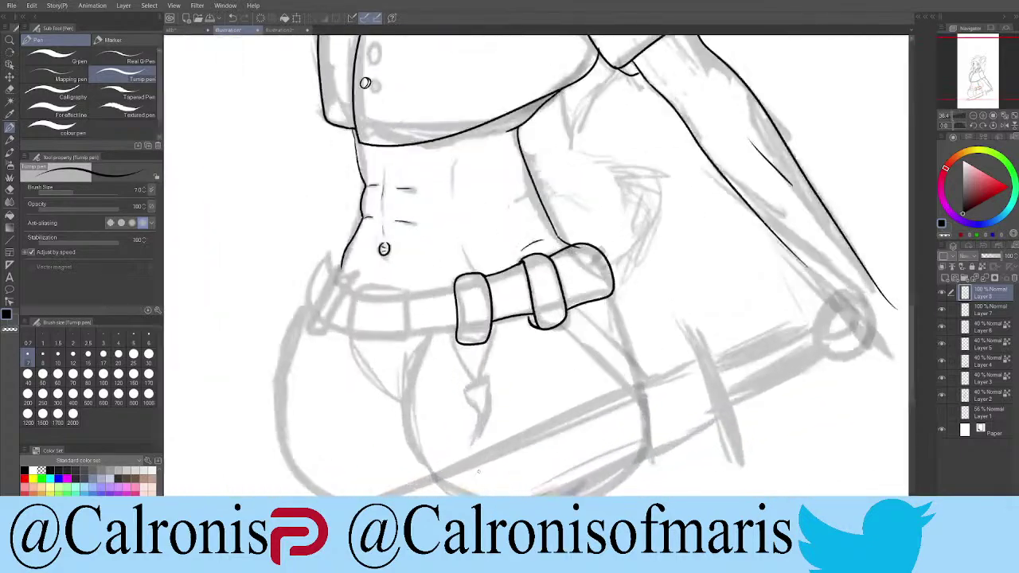
{"action": "left_click_drag", "start_coordinate": [435, 225], "coordinate": [478, 344]}
{"action": "mouse_move", "coordinate": [506, 211]}
{"action": "left_mouse_down"}
{"action": "mouse_move", "coordinate": [498, 301]}
{"action": "mouse_move", "coordinate": [479, 322]}
{"action": "mouse_move", "coordinate": [496, 316]}
{"action": "mouse_move", "coordinate": [507, 344]}
{"action": "mouse_move", "coordinate": [478, 422]}
{"action": "left_mouse_up"}
{"action": "mouse_move", "coordinate": [457, 325]}
{"action": "left_mouse_down"}
{"action": "mouse_move", "coordinate": [474, 364]}
{"action": "mouse_move", "coordinate": [478, 419]}
{"action": "left_mouse_up"}
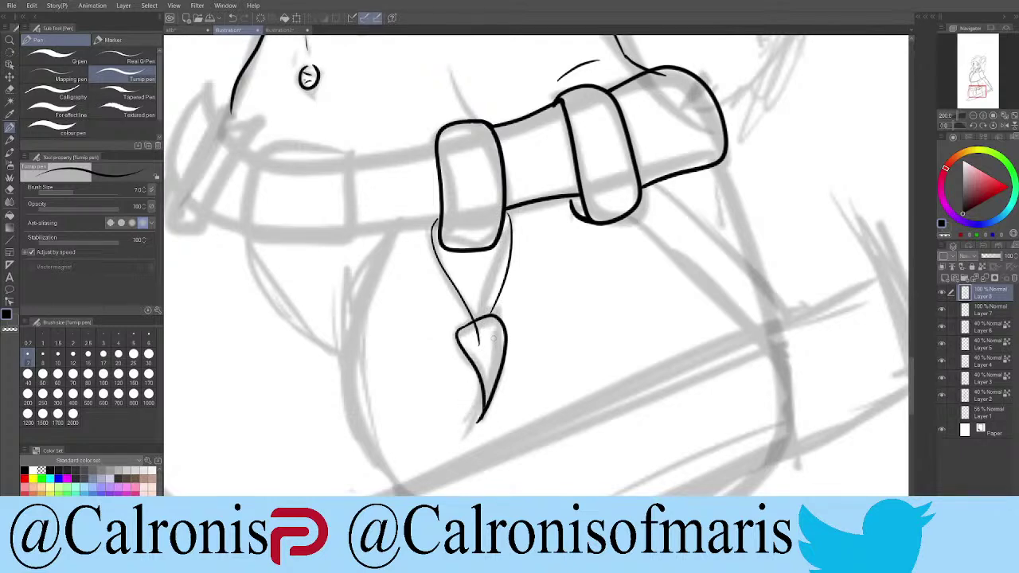
Step: Ink the fang charm's small cord hole and the next belt segment with its rectangular front plate and inner edge line
{"action": "left_click_drag", "start_coordinate": [478, 344], "coordinate": [481, 343]}
{"action": "key", "text": "ctrl+0"}
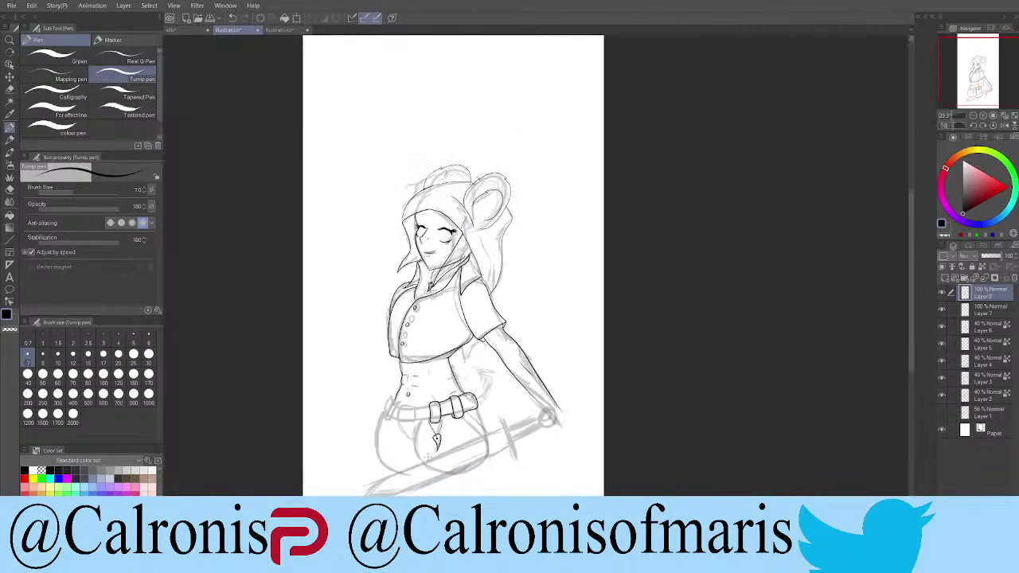
{"action": "scroll", "coordinate": [420, 414], "scroll_direction": "up", "scroll_amount": 6}
{"action": "left_click_drag", "start_coordinate": [391, 379], "coordinate": [475, 361]}
{"action": "mouse_move", "coordinate": [393, 444]}
{"action": "left_mouse_down"}
{"action": "mouse_move", "coordinate": [485, 447]}
{"action": "mouse_move", "coordinate": [459, 484]}
{"action": "mouse_move", "coordinate": [451, 455]}
{"action": "mouse_move", "coordinate": [468, 437]}
{"action": "mouse_move", "coordinate": [391, 443]}
{"action": "left_mouse_up"}
{"action": "key", "text": "ctrl+z"}
{"action": "mouse_move", "coordinate": [390, 371]}
{"action": "left_mouse_down"}
{"action": "mouse_move", "coordinate": [381, 451]}
{"action": "mouse_move", "coordinate": [296, 450]}
{"action": "mouse_move", "coordinate": [306, 368]}
{"action": "mouse_move", "coordinate": [390, 375]}
{"action": "mouse_move", "coordinate": [379, 451]}
{"action": "left_mouse_up"}
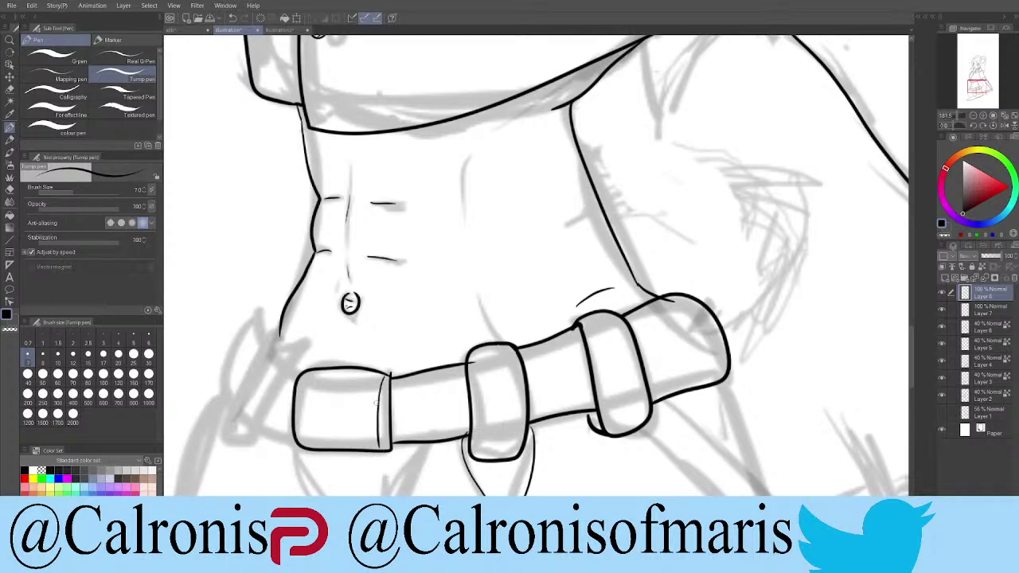
{"action": "scroll", "coordinate": [387, 351], "scroll_direction": "up", "scroll_amount": 3}
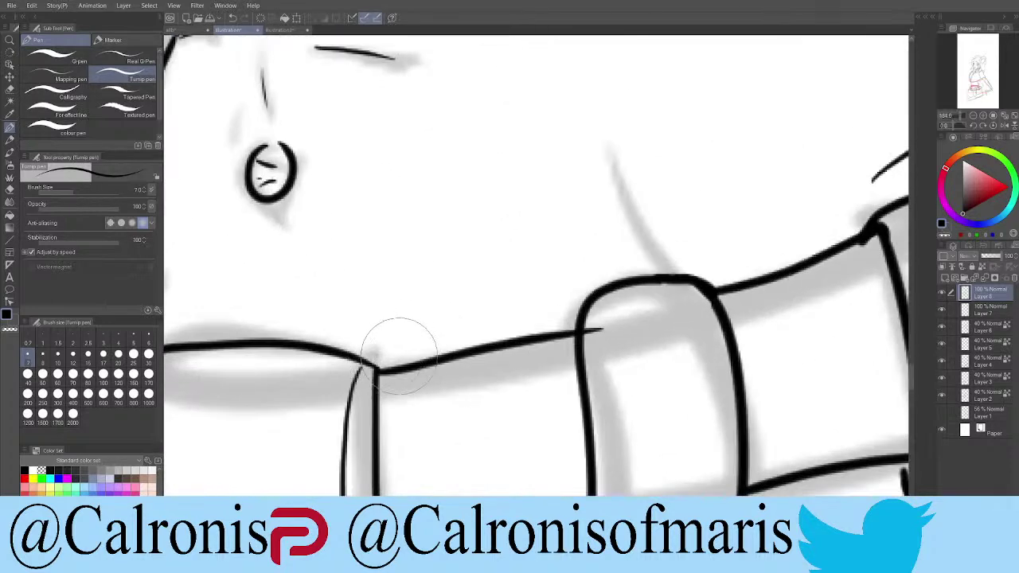
{"action": "scroll", "coordinate": [315, 478], "scroll_direction": "down", "scroll_amount": 1}
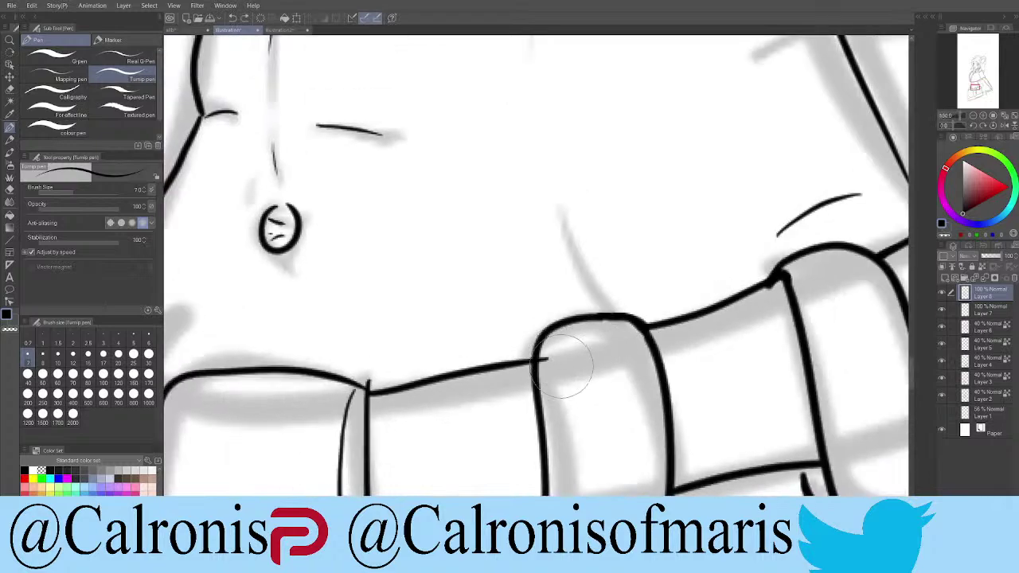
{"action": "scroll", "coordinate": [562, 366], "scroll_direction": "down", "scroll_amount": 3}
{"action": "scroll", "coordinate": [473, 489], "scroll_direction": "down", "scroll_amount": 10}
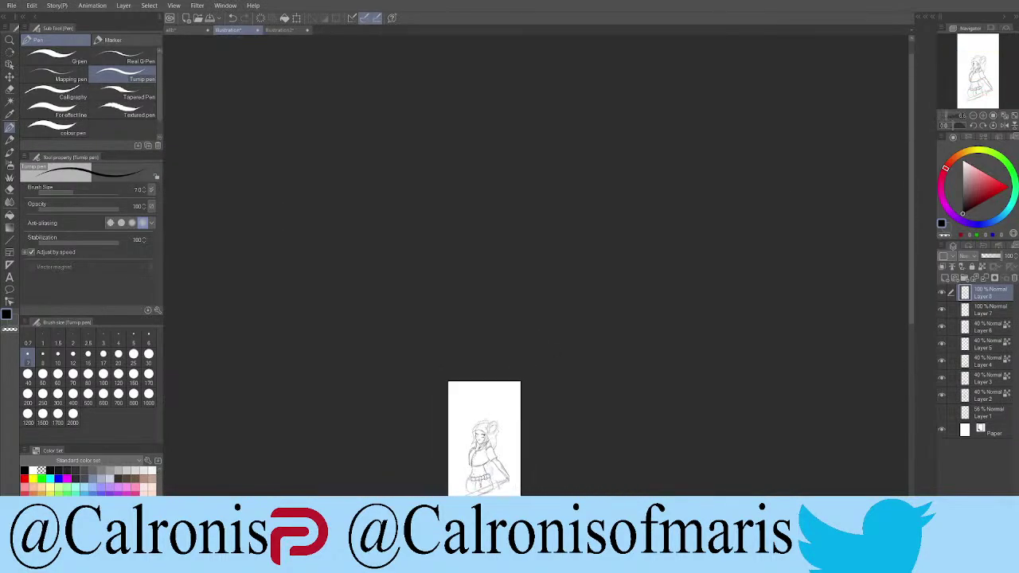
Step: Ink a rounded pouch with a curved pointed shape below it and a slanted belt loop at the far hip
{"action": "scroll", "coordinate": [478, 302], "scroll_direction": "up", "scroll_amount": 10}
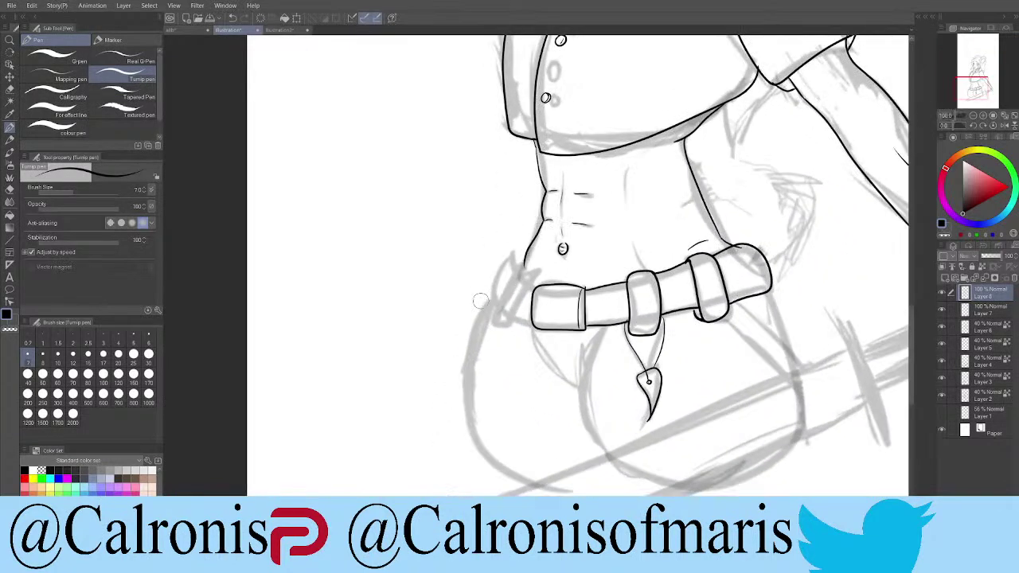
{"action": "left_click_drag", "start_coordinate": [431, 293], "coordinate": [489, 277]}
{"action": "left_click_drag", "start_coordinate": [430, 301], "coordinate": [434, 363]}
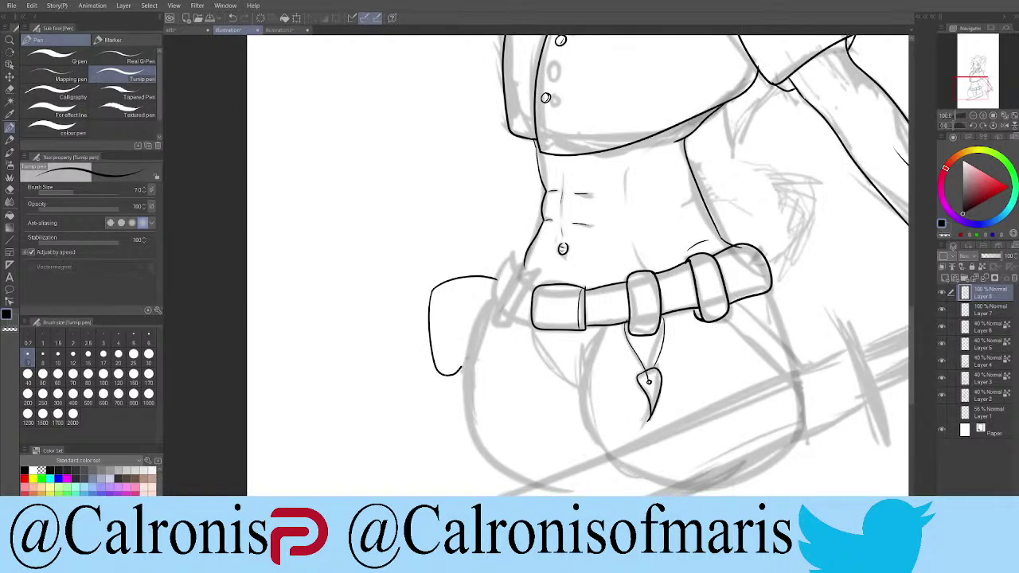
{"action": "mouse_move", "coordinate": [441, 376]}
{"action": "left_mouse_down"}
{"action": "mouse_move", "coordinate": [446, 435]}
{"action": "mouse_move", "coordinate": [479, 364]}
{"action": "left_mouse_up"}
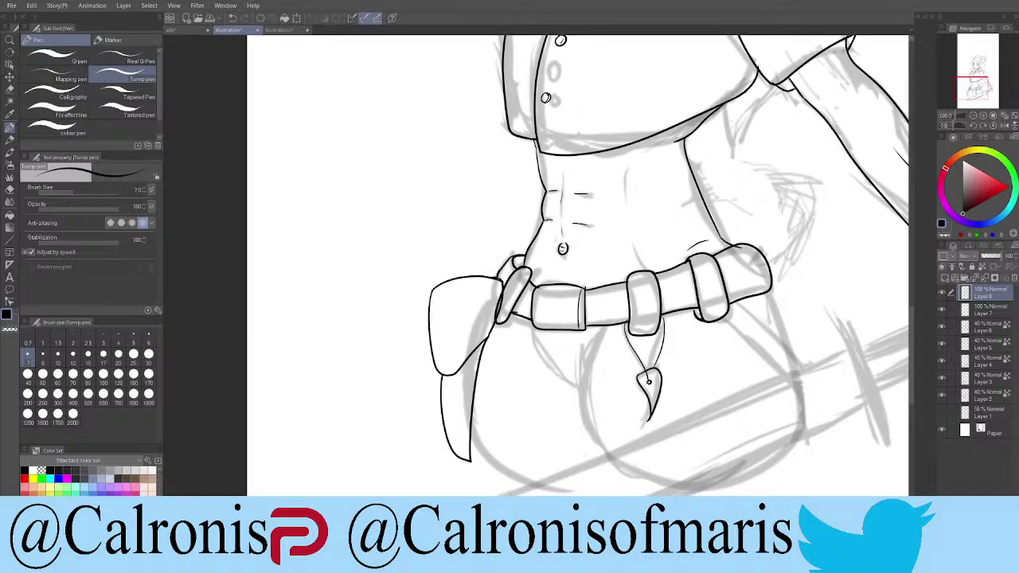
{"action": "left_click_drag", "start_coordinate": [501, 287], "coordinate": [494, 324]}
Step: Clean up the slanted loop's outline and its joins to the pouch and belt plate, and ink thin edge lines inside it
{"action": "scroll", "coordinate": [500, 322], "scroll_direction": "up", "scroll_amount": 5}
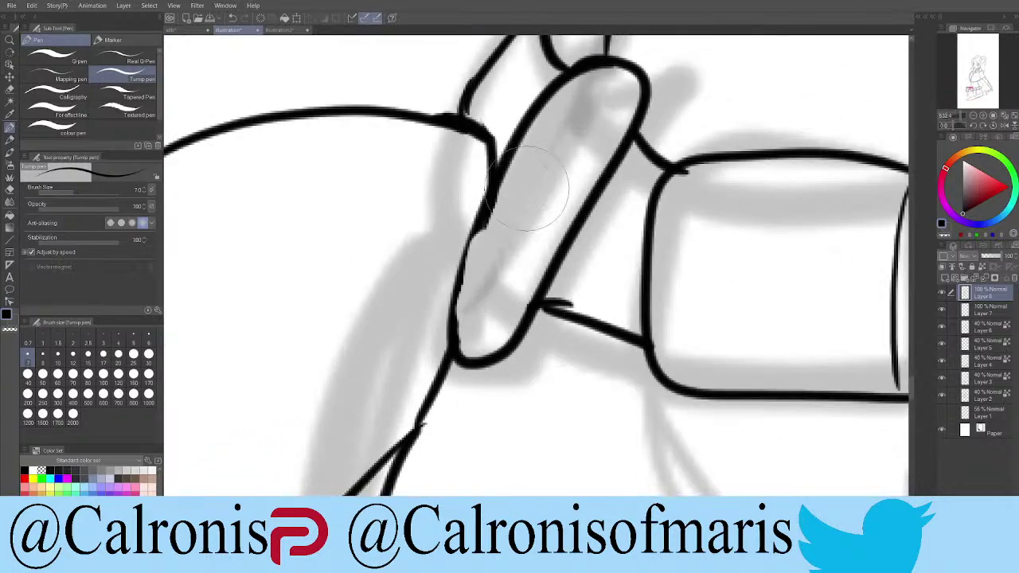
{"action": "left_click_drag", "start_coordinate": [492, 183], "coordinate": [448, 357]}
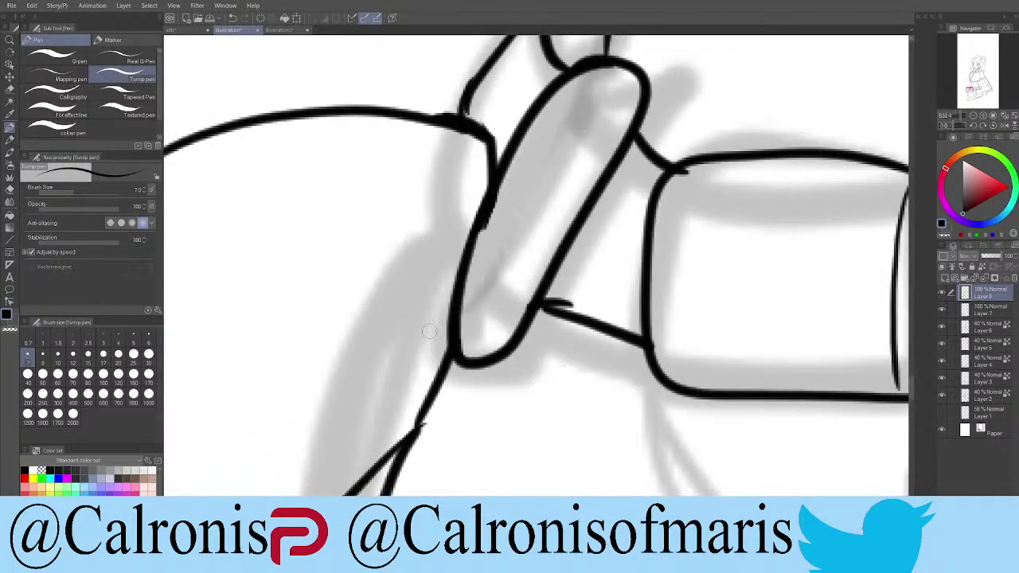
{"action": "mouse_move", "coordinate": [433, 421]}
{"action": "left_mouse_down"}
{"action": "mouse_move", "coordinate": [444, 421]}
{"action": "mouse_move", "coordinate": [399, 474]}
{"action": "left_mouse_up"}
{"action": "left_click_drag", "start_coordinate": [543, 306], "coordinate": [643, 342]}
{"action": "key", "text": "ctrl+z"}
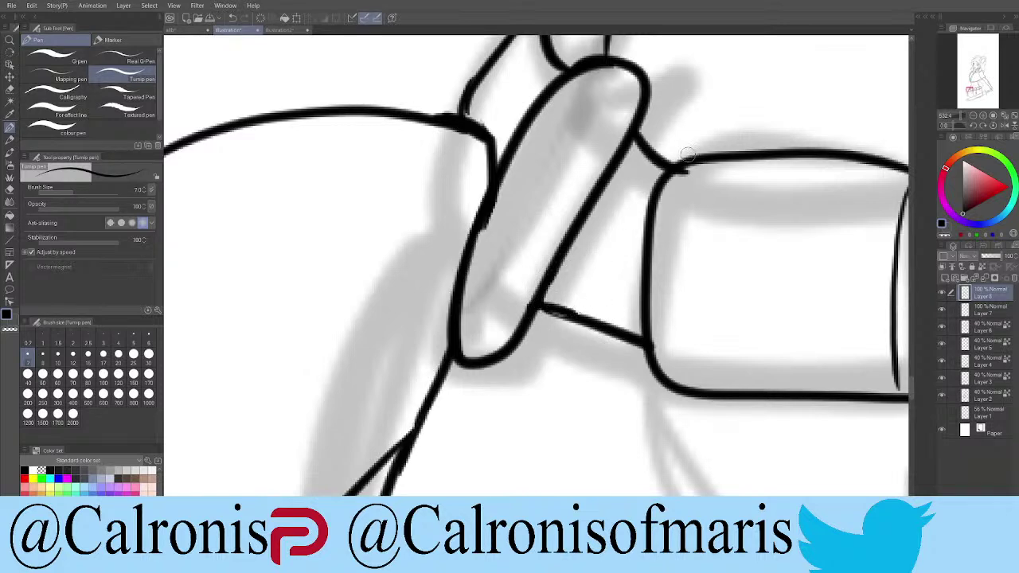
{"action": "mouse_move", "coordinate": [651, 198]}
{"action": "left_mouse_down"}
{"action": "mouse_move", "coordinate": [681, 156]}
{"action": "mouse_move", "coordinate": [651, 195]}
{"action": "left_mouse_up"}
{"action": "left_click_drag", "start_coordinate": [708, 159], "coordinate": [662, 166]}
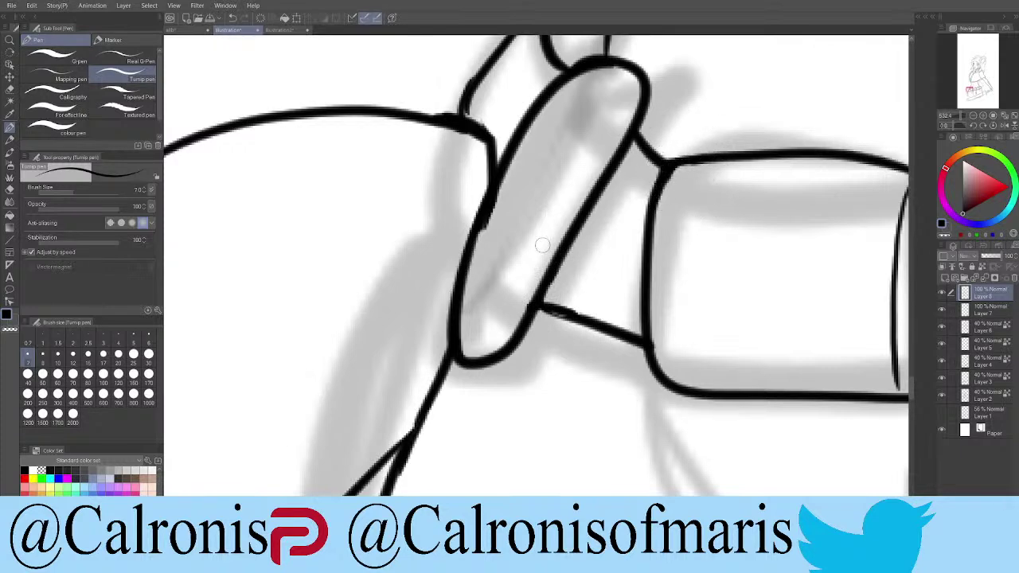
{"action": "left_click_drag", "start_coordinate": [621, 124], "coordinate": [493, 344]}
{"action": "left_click_drag", "start_coordinate": [567, 203], "coordinate": [502, 341]}
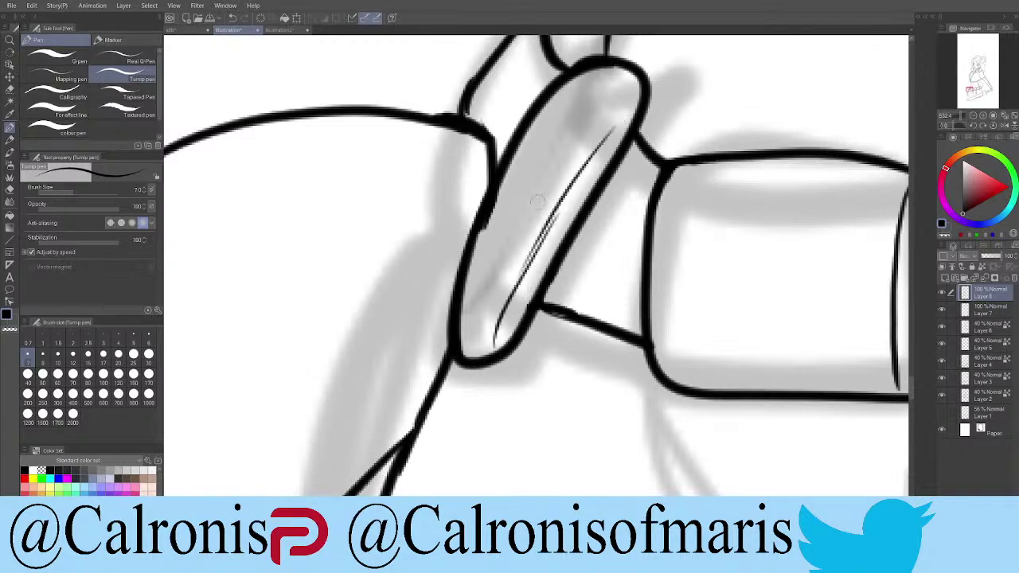
Step: Round the outer edge of the belt piece behind the slanted loop and ink a small curve inside it
{"action": "scroll", "coordinate": [564, 164], "scroll_direction": "down", "scroll_amount": 5}
{"action": "scroll", "coordinate": [577, 131], "scroll_direction": "up", "scroll_amount": 5}
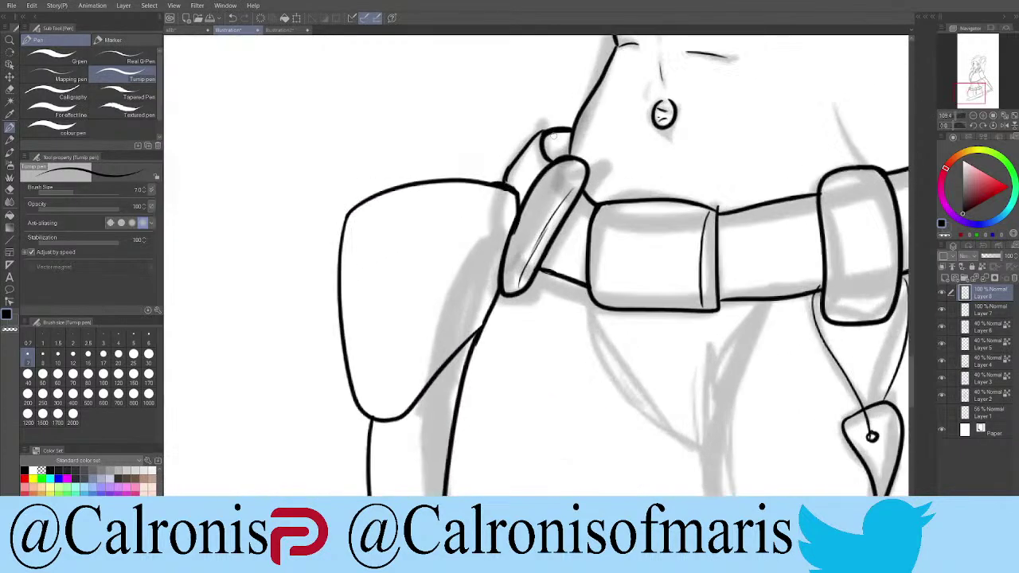
{"action": "mouse_move", "coordinate": [595, 126]}
{"action": "left_mouse_down"}
{"action": "mouse_move", "coordinate": [566, 137]}
{"action": "mouse_move", "coordinate": [551, 181]}
{"action": "mouse_move", "coordinate": [563, 183]}
{"action": "mouse_move", "coordinate": [569, 148]}
{"action": "mouse_move", "coordinate": [551, 149]}
{"action": "mouse_move", "coordinate": [568, 182]}
{"action": "left_mouse_up"}
{"action": "mouse_move", "coordinate": [485, 130]}
{"action": "left_mouse_down"}
{"action": "mouse_move", "coordinate": [515, 111]}
{"action": "mouse_move", "coordinate": [443, 180]}
{"action": "left_mouse_up"}
{"action": "left_click_drag", "start_coordinate": [515, 107], "coordinate": [403, 226]}
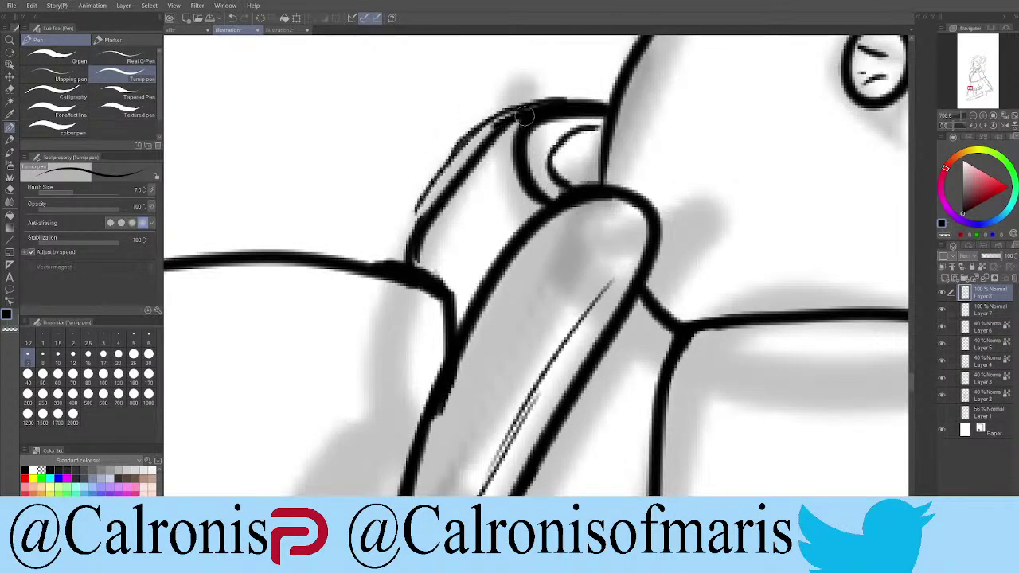
{"action": "mouse_move", "coordinate": [508, 102]}
{"action": "left_mouse_down"}
{"action": "mouse_move", "coordinate": [409, 198]}
{"action": "mouse_move", "coordinate": [537, 84]}
{"action": "mouse_move", "coordinate": [491, 120]}
{"action": "mouse_move", "coordinate": [552, 116]}
{"action": "mouse_move", "coordinate": [526, 112]}
{"action": "mouse_move", "coordinate": [454, 173]}
{"action": "mouse_move", "coordinate": [417, 255]}
{"action": "left_mouse_up"}
Step: Ink short inner edge lines inside the two upright belt loops, including the second loop's underside
{"action": "scroll", "coordinate": [416, 255], "scroll_direction": "down", "scroll_amount": 6}
{"action": "scroll", "coordinate": [552, 283], "scroll_direction": "up", "scroll_amount": 5}
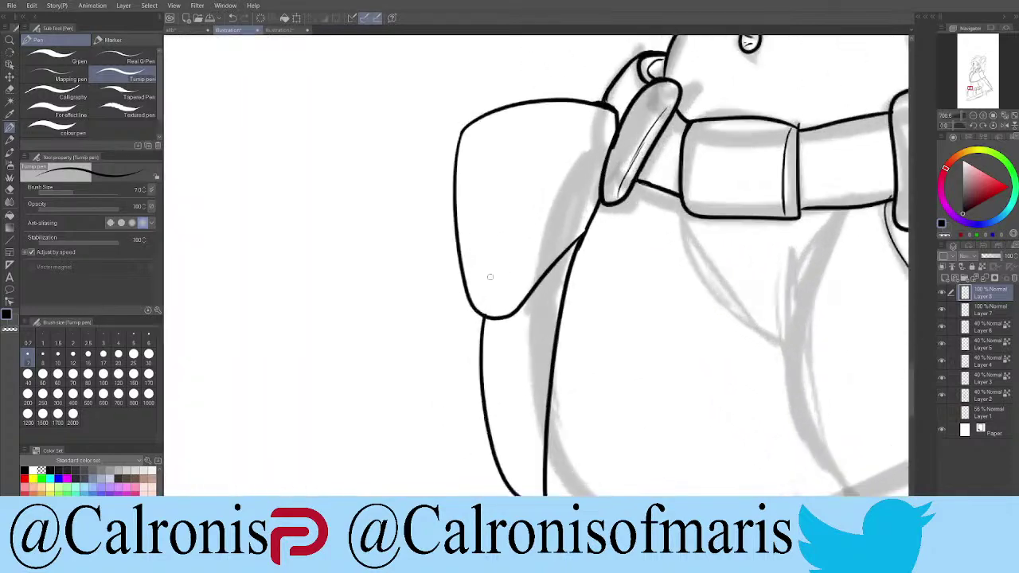
{"action": "scroll", "coordinate": [553, 283], "scroll_direction": "down", "scroll_amount": 4}
{"action": "scroll", "coordinate": [609, 292], "scroll_direction": "up", "scroll_amount": 5}
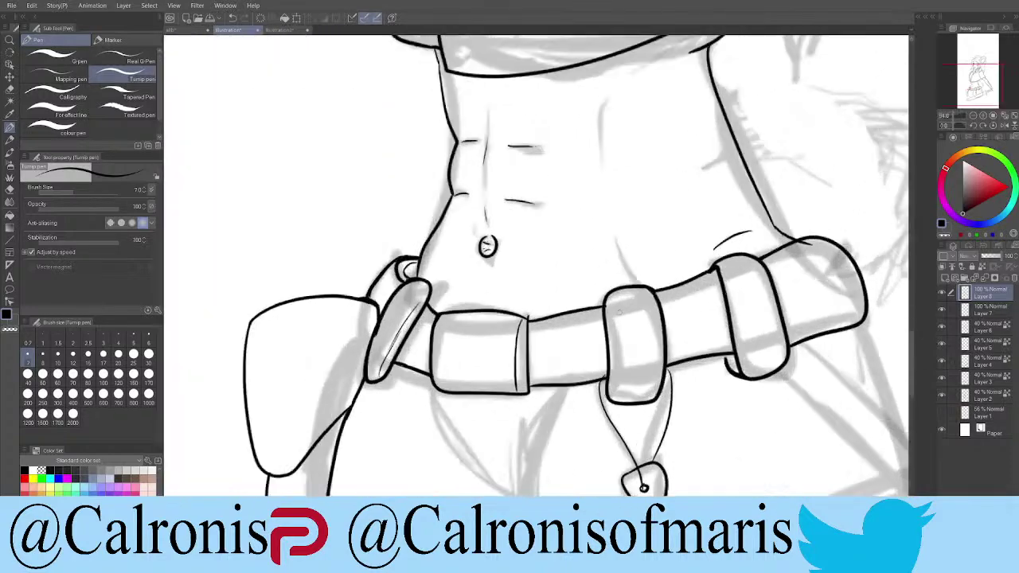
{"action": "left_click_drag", "start_coordinate": [607, 301], "coordinate": [615, 371]}
{"action": "left_click_drag", "start_coordinate": [616, 422], "coordinate": [611, 462]}
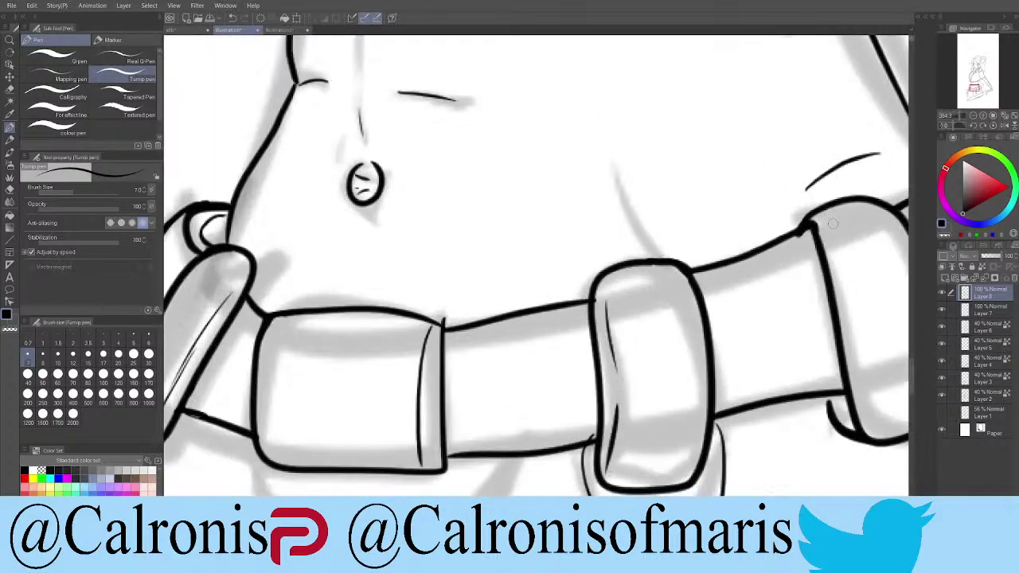
{"action": "left_click_drag", "start_coordinate": [840, 229], "coordinate": [849, 271]}
{"action": "left_click_drag", "start_coordinate": [856, 398], "coordinate": [860, 419]}
{"action": "mouse_move", "coordinate": [869, 311]}
{"action": "left_mouse_down"}
{"action": "mouse_move", "coordinate": [878, 414]}
{"action": "mouse_move", "coordinate": [834, 410]}
{"action": "mouse_move", "coordinate": [831, 395]}
{"action": "mouse_move", "coordinate": [845, 418]}
{"action": "left_mouse_up"}
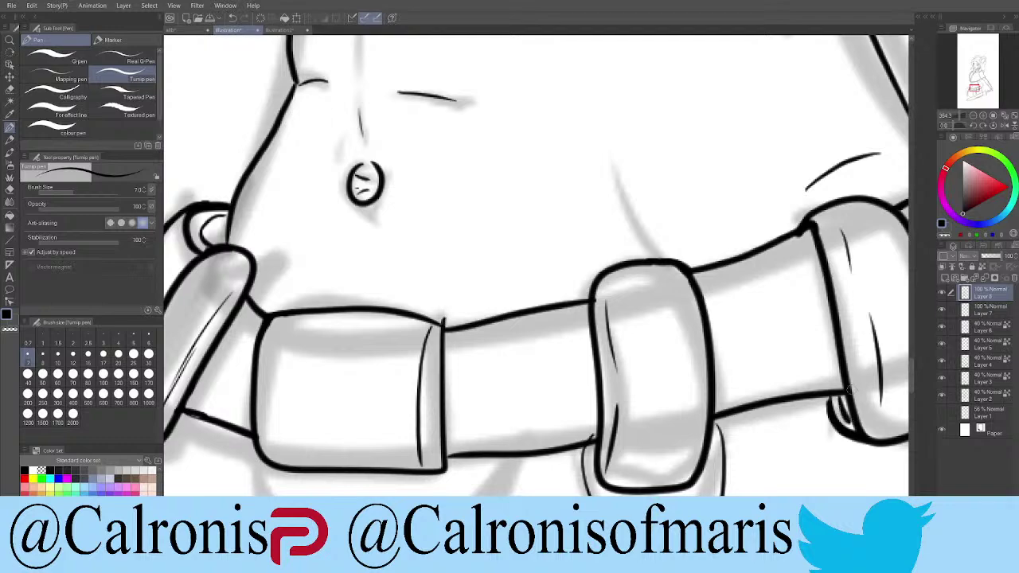
Step: Trim the waist line where it overlaps the belt's rounded end at the near hip
{"action": "scroll", "coordinate": [846, 422], "scroll_direction": "down", "scroll_amount": 5}
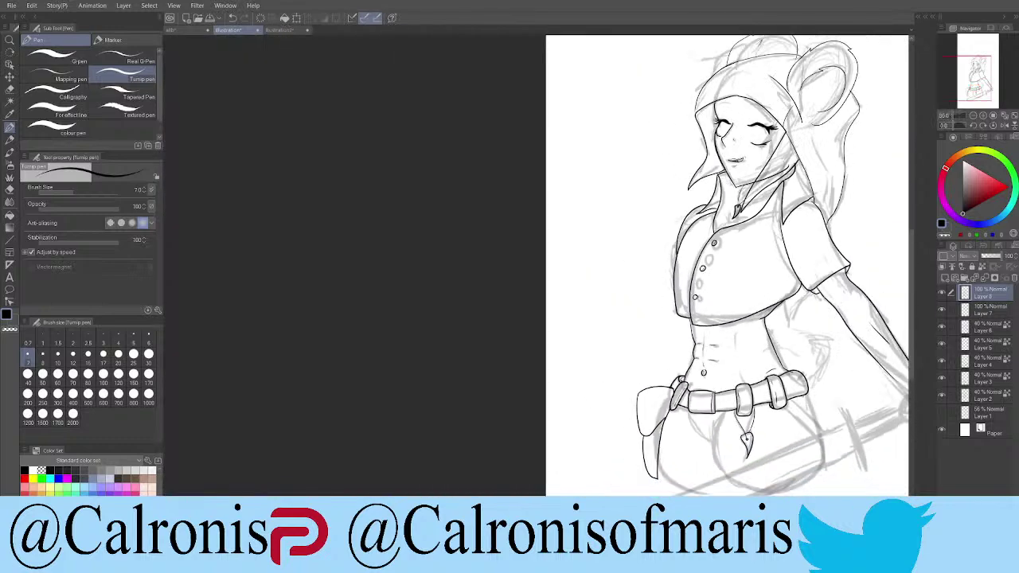
{"action": "scroll", "coordinate": [826, 354], "scroll_direction": "up", "scroll_amount": 6}
{"action": "scroll", "coordinate": [812, 393], "scroll_direction": "down", "scroll_amount": 4}
{"action": "scroll", "coordinate": [820, 421], "scroll_direction": "up", "scroll_amount": 4}
{"action": "scroll", "coordinate": [820, 421], "scroll_direction": "up", "scroll_amount": 1}
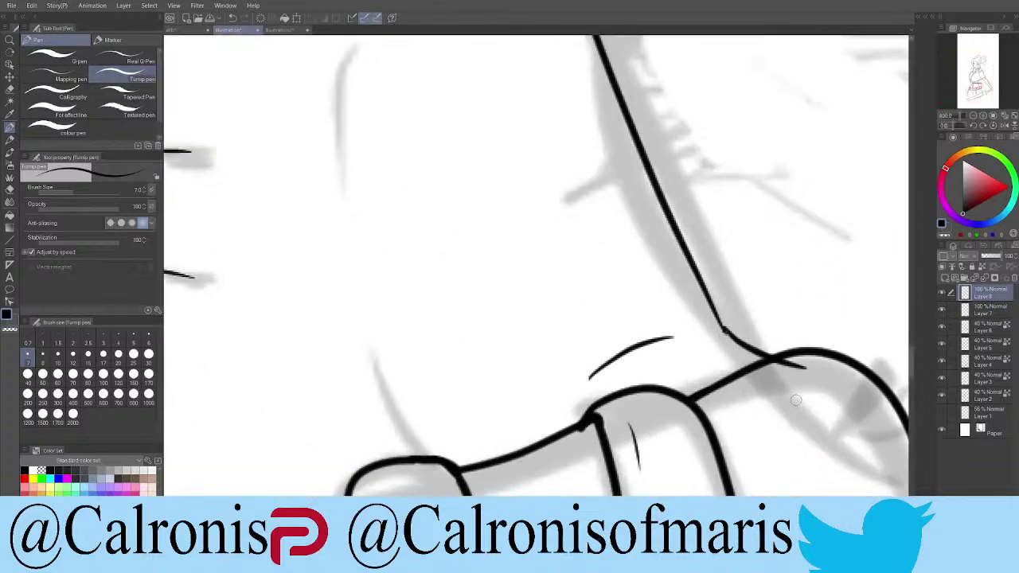
{"action": "mouse_move", "coordinate": [793, 401]}
{"action": "left_mouse_down"}
{"action": "mouse_move", "coordinate": [807, 375]}
{"action": "mouse_move", "coordinate": [791, 380]}
{"action": "left_mouse_up"}
Step: Ink a pointed cloth tail sticking out behind the jacket hem below the near sleeve
{"action": "scroll", "coordinate": [790, 380], "scroll_direction": "down", "scroll_amount": 5}
{"action": "scroll", "coordinate": [785, 320], "scroll_direction": "up", "scroll_amount": 3}
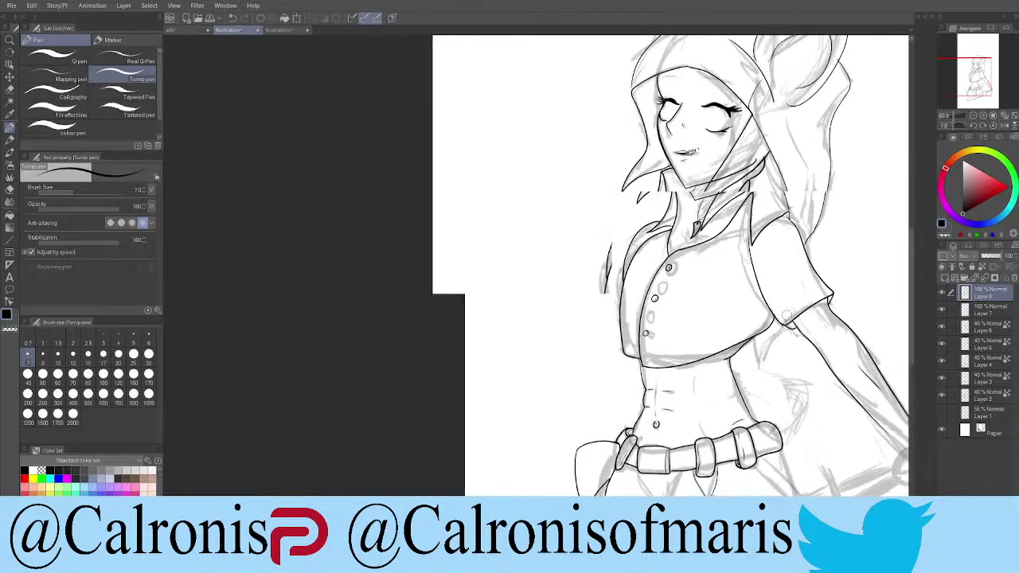
{"action": "mouse_move", "coordinate": [784, 336]}
{"action": "left_mouse_down"}
{"action": "mouse_move", "coordinate": [736, 410]}
{"action": "mouse_move", "coordinate": [728, 354]}
{"action": "left_mouse_up"}
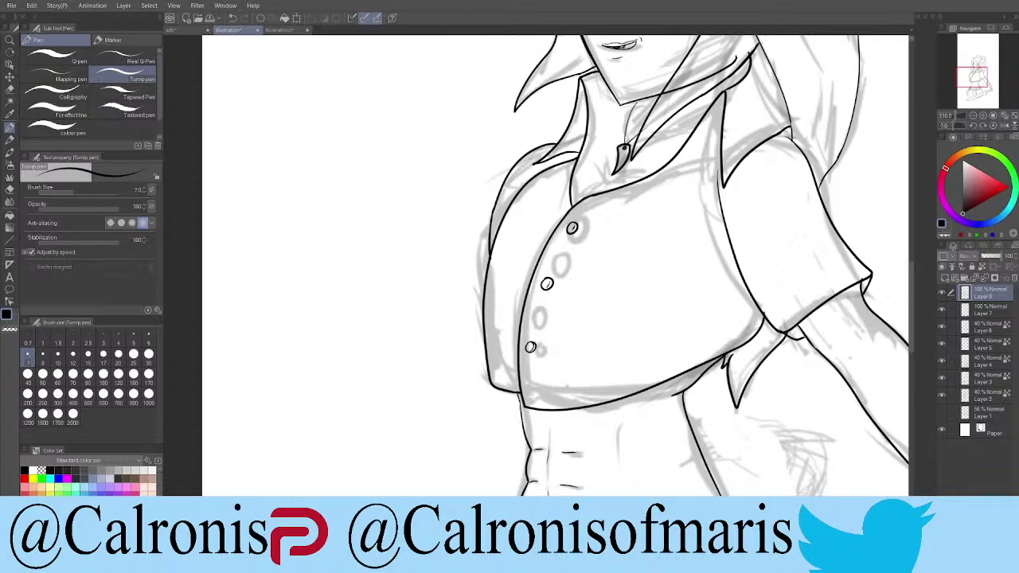
Step: Try to round off the sleeve's lower inner corner and thicken the small arc beneath it
{"action": "scroll", "coordinate": [797, 295], "scroll_direction": "up", "scroll_amount": 4}
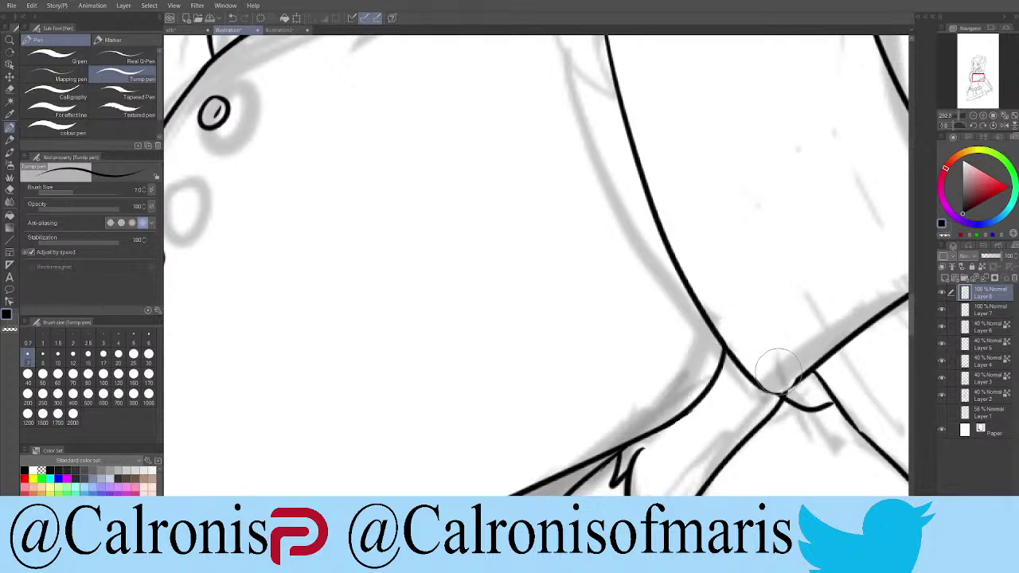
{"action": "left_click_drag", "start_coordinate": [762, 388], "coordinate": [786, 390]}
{"action": "scroll", "coordinate": [836, 378], "scroll_direction": "down", "scroll_amount": 10}
{"action": "scroll", "coordinate": [829, 386], "scroll_direction": "up", "scroll_amount": 10}
{"action": "mouse_move", "coordinate": [822, 393]}
{"action": "left_mouse_down"}
{"action": "mouse_move", "coordinate": [795, 394]}
{"action": "mouse_move", "coordinate": [774, 379]}
{"action": "left_mouse_up"}
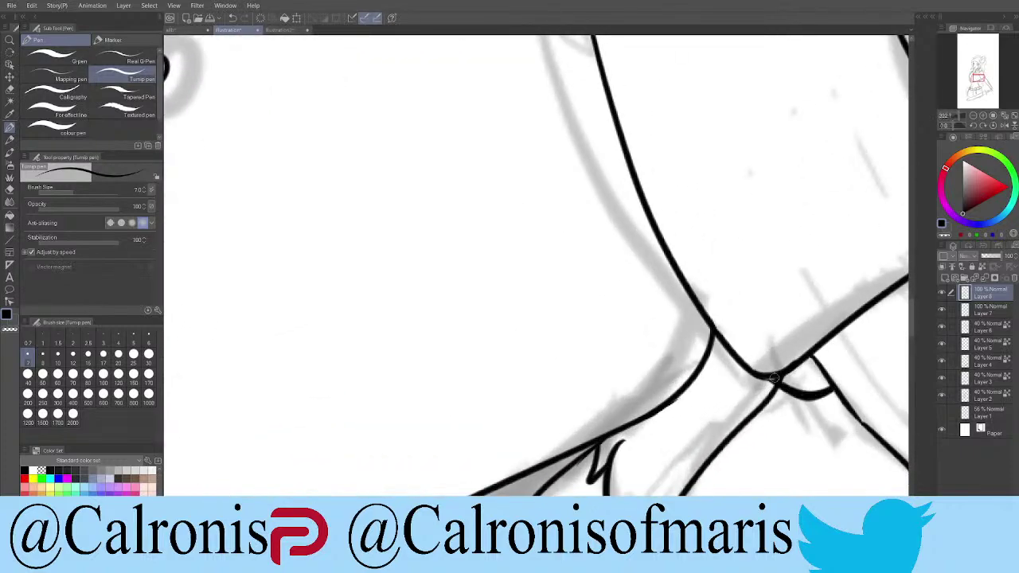
{"action": "scroll", "coordinate": [773, 381], "scroll_direction": "down", "scroll_amount": 10}
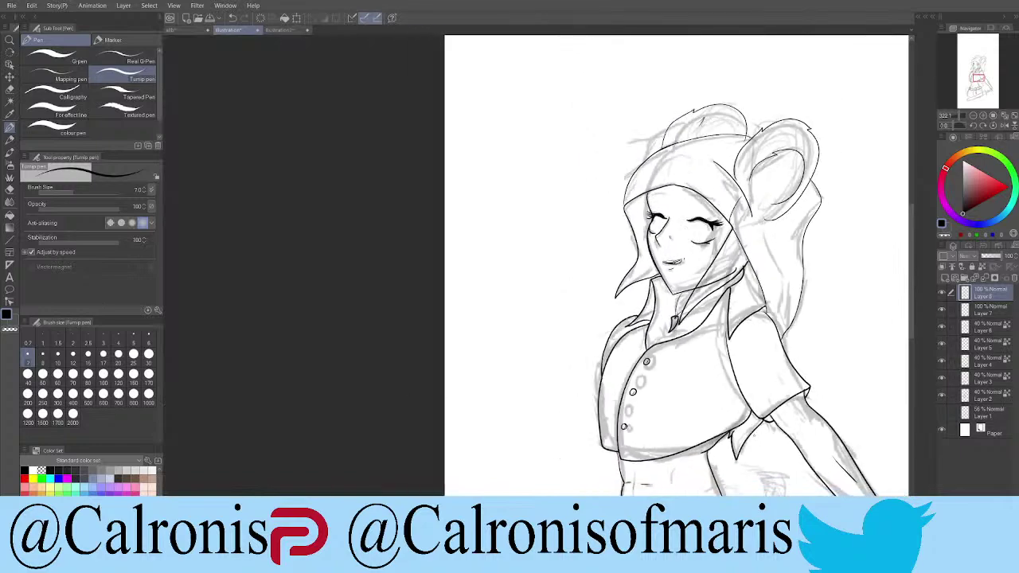
Step: Trim the overlapping stroke at the sleeve's outer hem corner and thicken the fold lines there
{"action": "scroll", "coordinate": [785, 383], "scroll_direction": "up", "scroll_amount": 10}
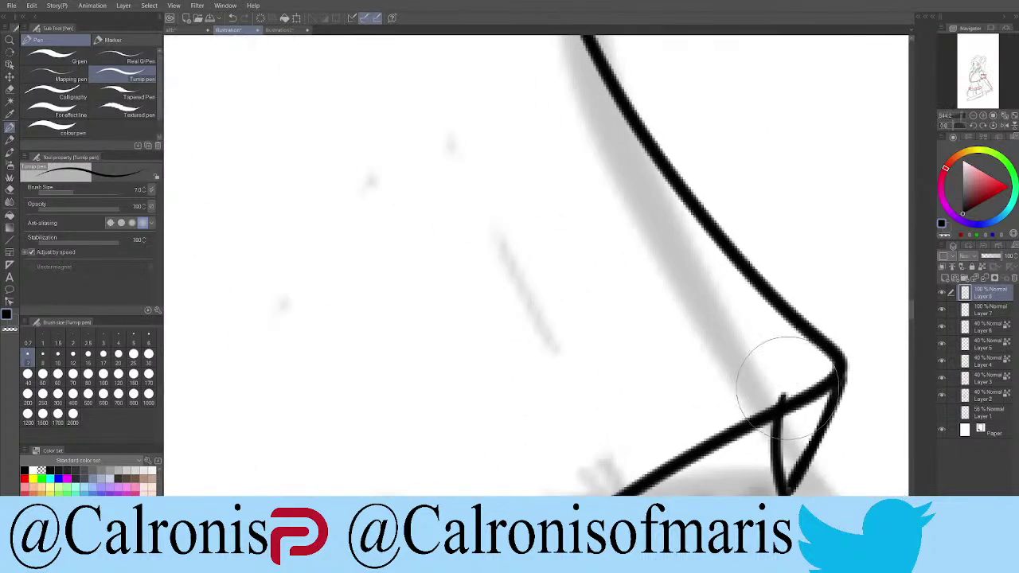
{"action": "left_click_drag", "start_coordinate": [796, 397], "coordinate": [837, 355]}
{"action": "mouse_move", "coordinate": [790, 481]}
{"action": "left_mouse_down"}
{"action": "mouse_move", "coordinate": [838, 388]}
{"action": "mouse_move", "coordinate": [787, 489]}
{"action": "left_mouse_up"}
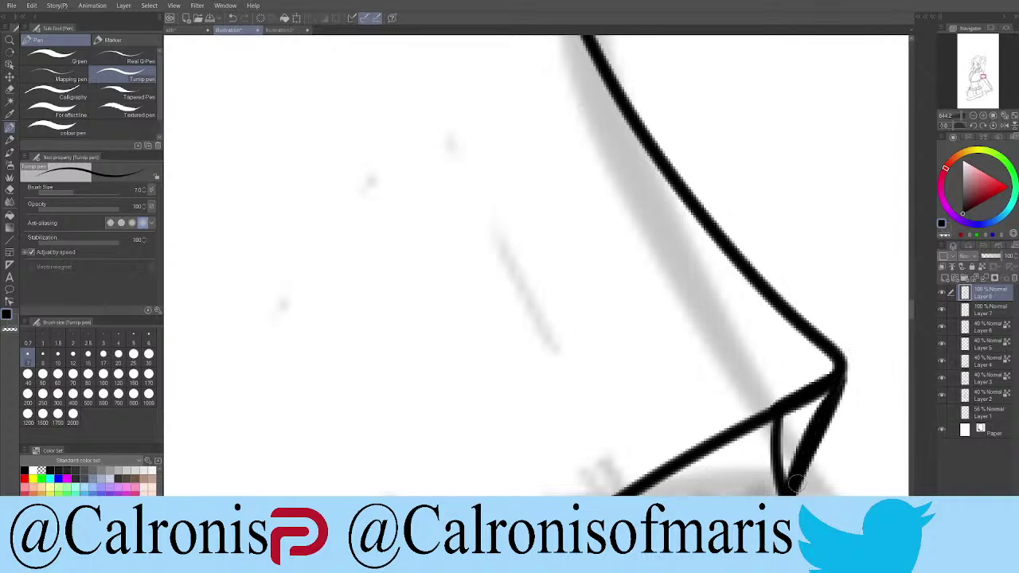
{"action": "scroll", "coordinate": [787, 487], "scroll_direction": "down", "scroll_amount": 5}
{"action": "scroll", "coordinate": [658, 265], "scroll_direction": "down", "scroll_amount": 4}
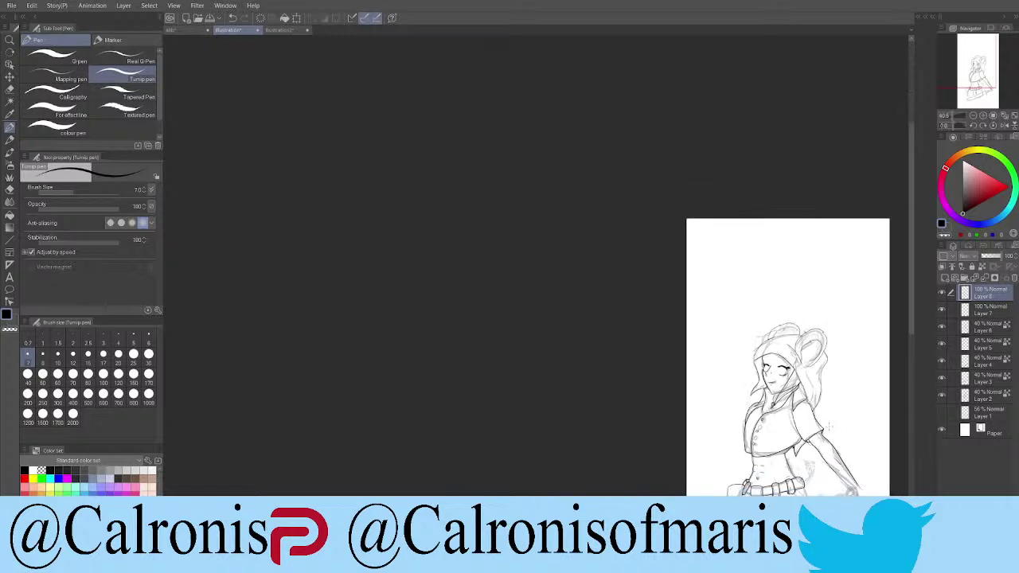
Step: Remove the rounded strokes at the sleeve's lower inner corner and redraw it as a sharp point with a small angular cuff edge
{"action": "scroll", "coordinate": [657, 266], "scroll_direction": "up", "scroll_amount": 6}
{"action": "scroll", "coordinate": [796, 430], "scroll_direction": "up", "scroll_amount": 5}
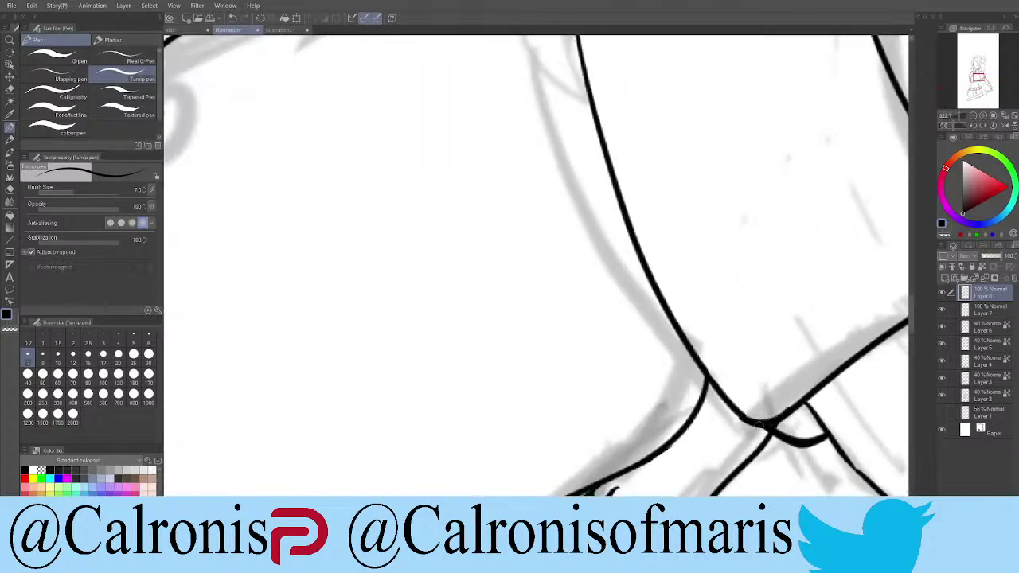
{"action": "mouse_move", "coordinate": [782, 440]}
{"action": "left_mouse_down"}
{"action": "mouse_move", "coordinate": [821, 429]}
{"action": "mouse_move", "coordinate": [743, 415]}
{"action": "mouse_move", "coordinate": [774, 450]}
{"action": "mouse_move", "coordinate": [825, 438]}
{"action": "mouse_move", "coordinate": [794, 403]}
{"action": "mouse_move", "coordinate": [774, 454]}
{"action": "mouse_move", "coordinate": [790, 400]}
{"action": "mouse_move", "coordinate": [774, 415]}
{"action": "left_mouse_up"}
{"action": "key", "text": "ctrl+z"}
{"action": "key", "text": "ctrl+z"}
{"action": "key", "text": "ctrl+z"}
{"action": "key", "text": "ctrl+z"}
{"action": "key", "text": "ctrl+z"}
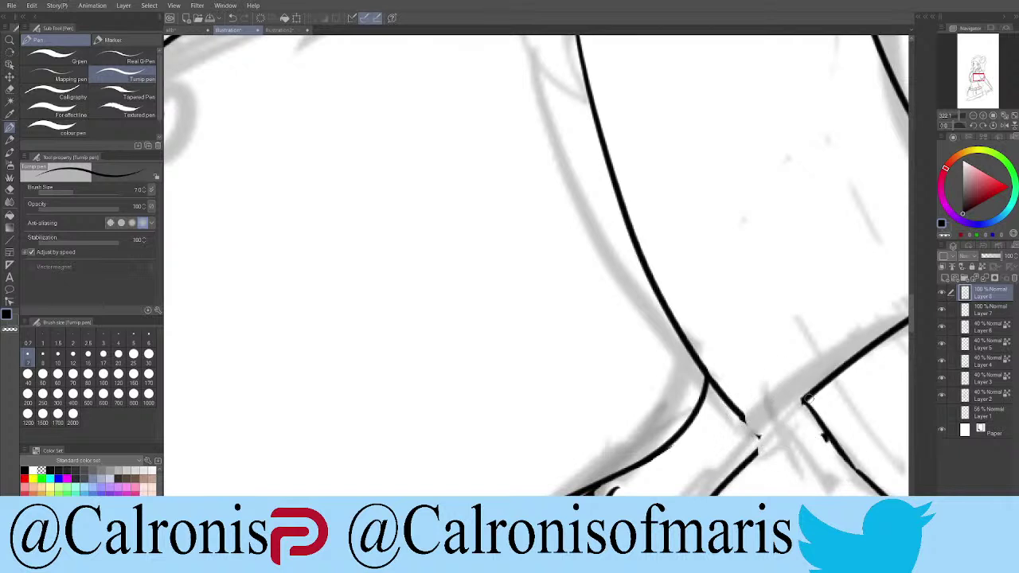
{"action": "mouse_move", "coordinate": [806, 400]}
{"action": "left_mouse_down"}
{"action": "mouse_move", "coordinate": [767, 456]}
{"action": "mouse_move", "coordinate": [828, 438]}
{"action": "left_mouse_up"}
{"action": "mouse_move", "coordinate": [771, 455]}
{"action": "left_mouse_down"}
{"action": "mouse_move", "coordinate": [742, 418]}
{"action": "mouse_move", "coordinate": [761, 442]}
{"action": "left_mouse_up"}
{"action": "scroll", "coordinate": [752, 416], "scroll_direction": "down", "scroll_amount": 6}
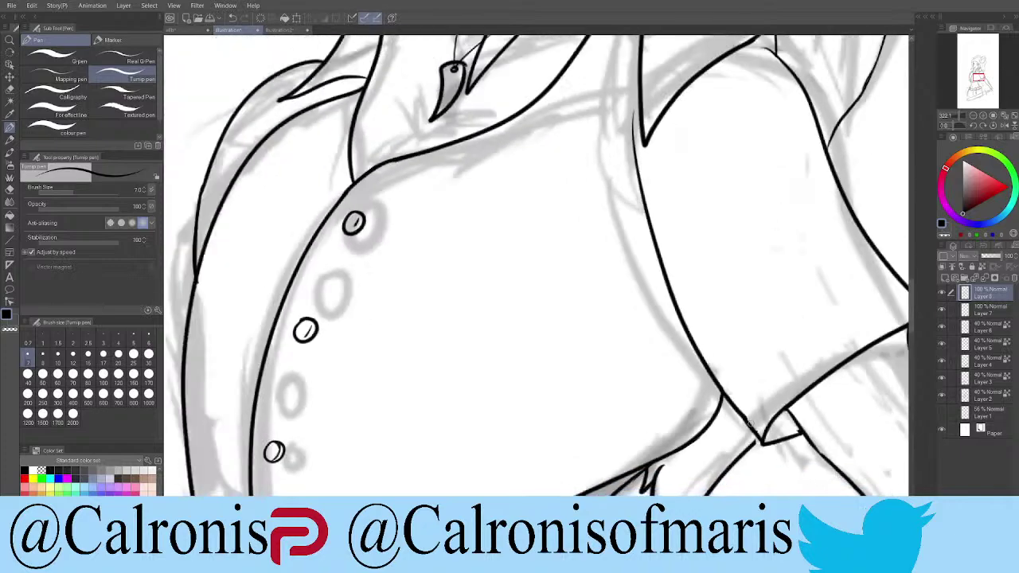
{"action": "scroll", "coordinate": [673, 365], "scroll_direction": "up", "scroll_amount": 5}
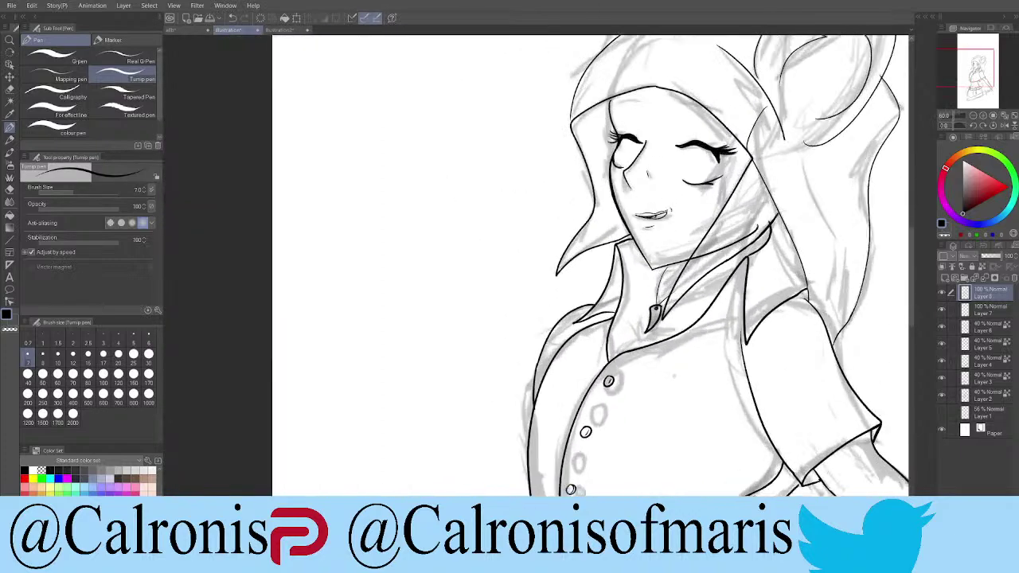
{"action": "mouse_move", "coordinate": [637, 398]}
{"action": "left_mouse_down"}
{"action": "mouse_move", "coordinate": [687, 403]}
{"action": "mouse_move", "coordinate": [632, 457]}
{"action": "mouse_move", "coordinate": [634, 471]}
{"action": "mouse_move", "coordinate": [702, 479]}
{"action": "left_mouse_up"}
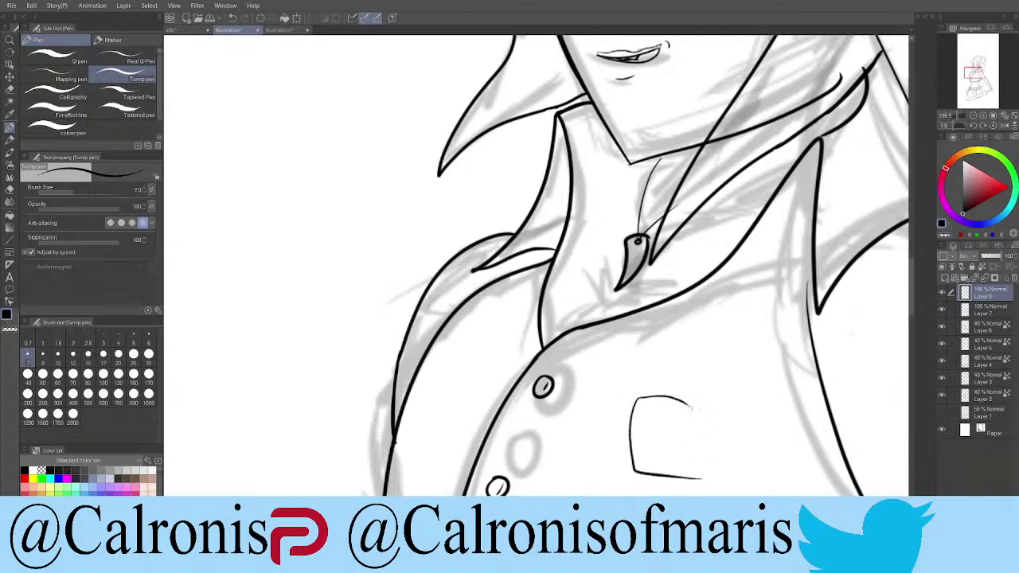
{"action": "key", "text": "ctrl+z"}
{"action": "key", "text": "ctrl+z"}
Step: Redraw the jacket's chest pocket as a four-sided outline with gently bowed edges
{"action": "left_click_drag", "start_coordinate": [631, 402], "coordinate": [733, 413]}
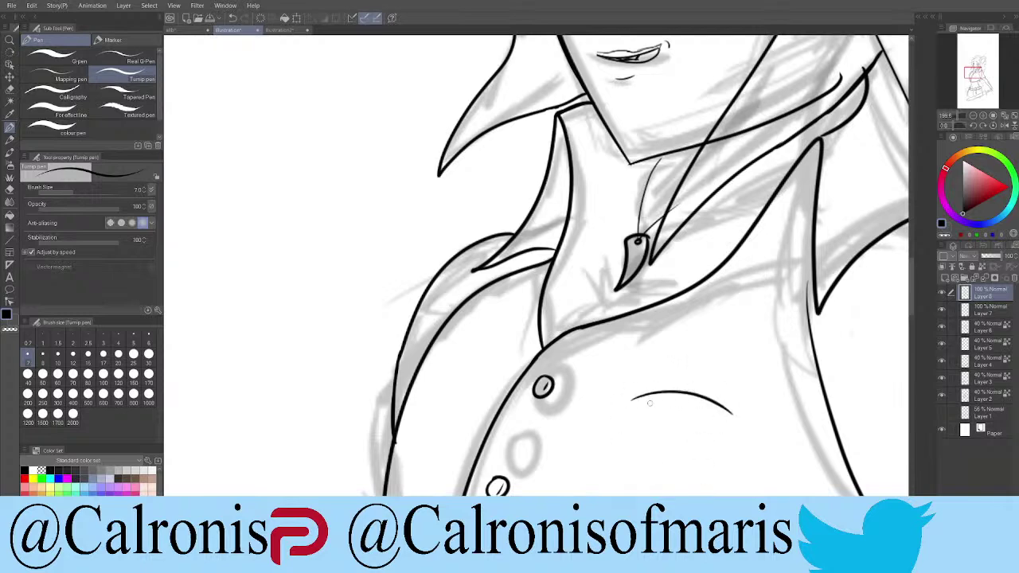
{"action": "left_click_drag", "start_coordinate": [631, 399], "coordinate": [625, 476]}
{"action": "left_click_drag", "start_coordinate": [734, 413], "coordinate": [708, 490]}
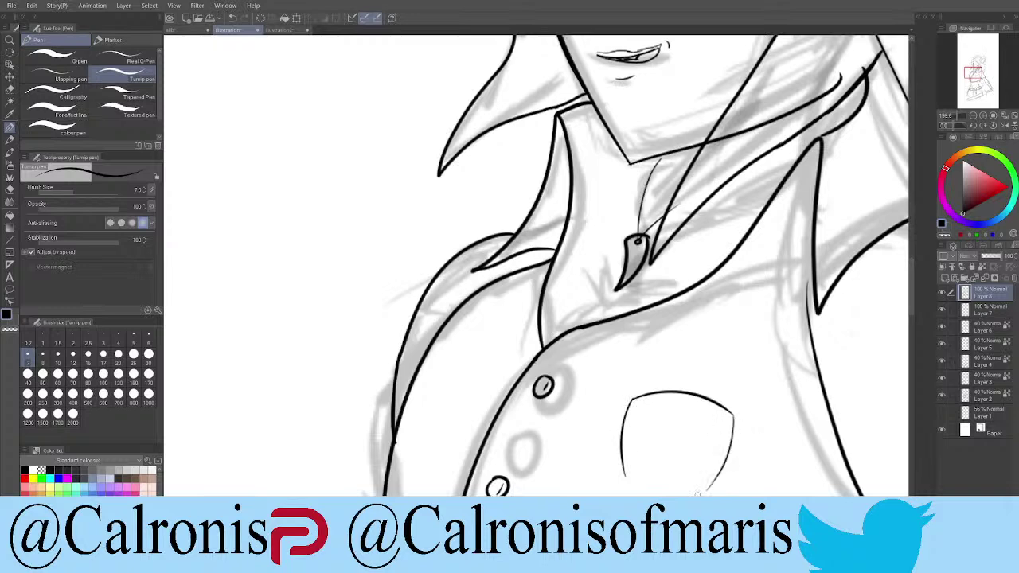
{"action": "left_click_drag", "start_coordinate": [628, 476], "coordinate": [740, 472]}
{"action": "key", "text": "ctrl+z"}
{"action": "key", "text": "ctrl+y"}
{"action": "key", "text": "ctrl+z"}
{"action": "key", "text": "ctrl+y"}
{"action": "key", "text": "ctrl+z"}
{"action": "key", "text": "ctrl+z"}
{"action": "left_click_drag", "start_coordinate": [625, 476], "coordinate": [731, 477]}
{"action": "left_click_drag", "start_coordinate": [729, 414], "coordinate": [731, 475]}
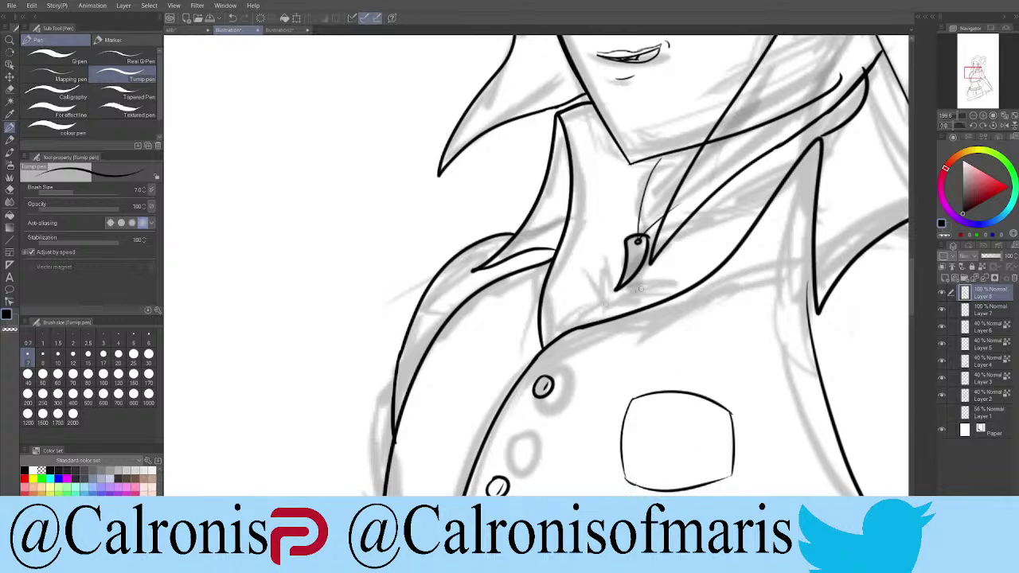
Step: Ink the inner neckline folds beneath the tooth pendant and add a second line to the short part of its cord
{"action": "left_click_drag", "start_coordinate": [651, 288], "coordinate": [559, 337]}
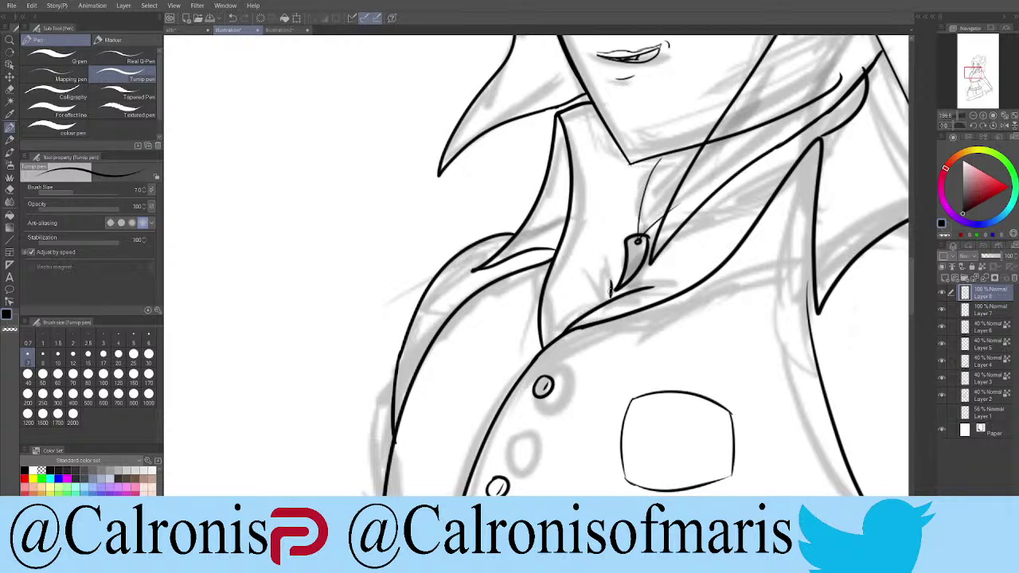
{"action": "left_click_drag", "start_coordinate": [590, 309], "coordinate": [608, 300]}
{"action": "left_click_drag", "start_coordinate": [662, 155], "coordinate": [635, 225]}
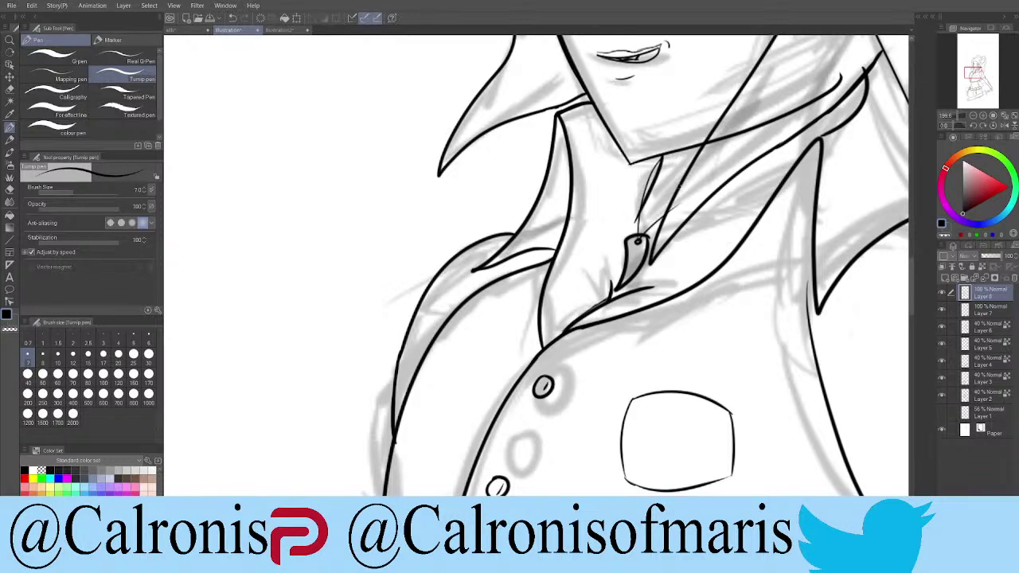
Step: Add a short inner line beside the near collar tip and thicken the collar's upper edge where it meets the hood
{"action": "left_click_drag", "start_coordinate": [809, 132], "coordinate": [787, 185]}
{"action": "key", "text": "ctrl+z"}
{"action": "left_click_drag", "start_coordinate": [813, 126], "coordinate": [785, 188]}
{"action": "key", "text": "ctrl+minus"}
{"action": "key", "text": "ctrl+minus"}
{"action": "key", "text": "ctrl+minus"}
{"action": "key", "text": "ctrl+minus"}
{"action": "scroll", "coordinate": [810, 132], "scroll_direction": "up", "scroll_amount": 6}
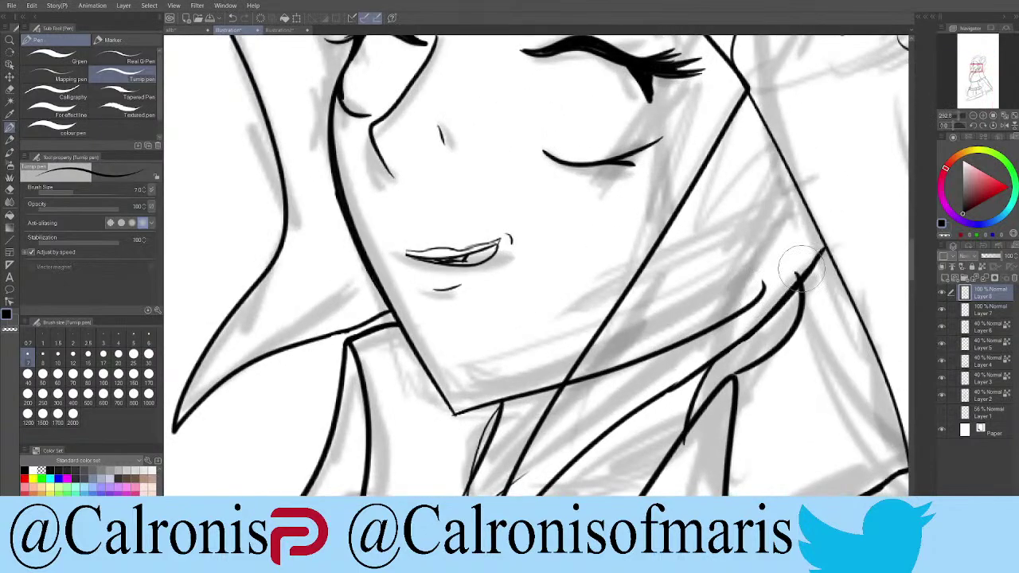
{"action": "left_click_drag", "start_coordinate": [828, 244], "coordinate": [726, 350]}
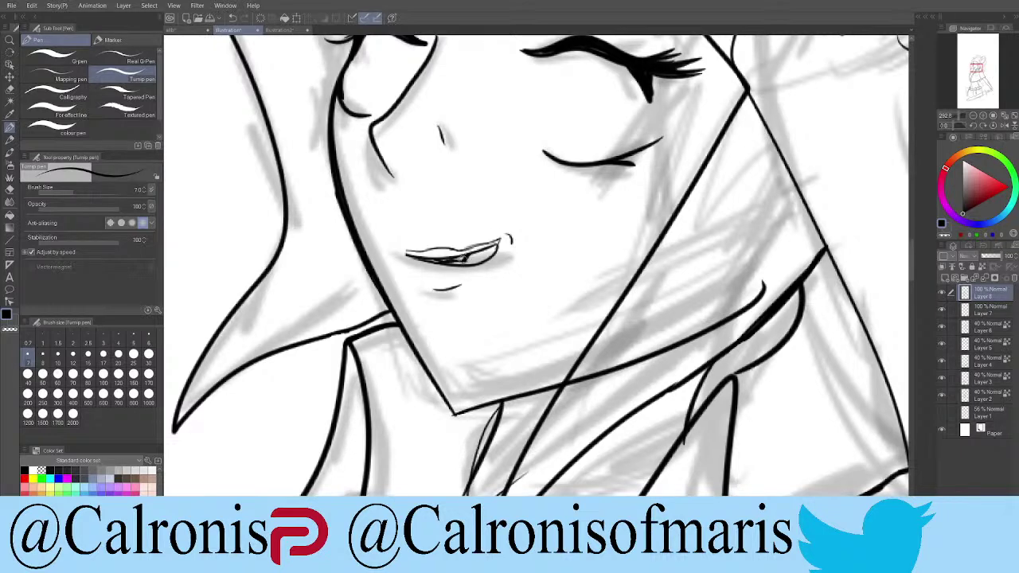
Step: Sharpen the mouth's far corner and try a short line under the nose
{"action": "left_click_drag", "start_coordinate": [405, 250], "coordinate": [414, 257]}
{"action": "scroll", "coordinate": [519, 249], "scroll_direction": "down", "scroll_amount": 6}
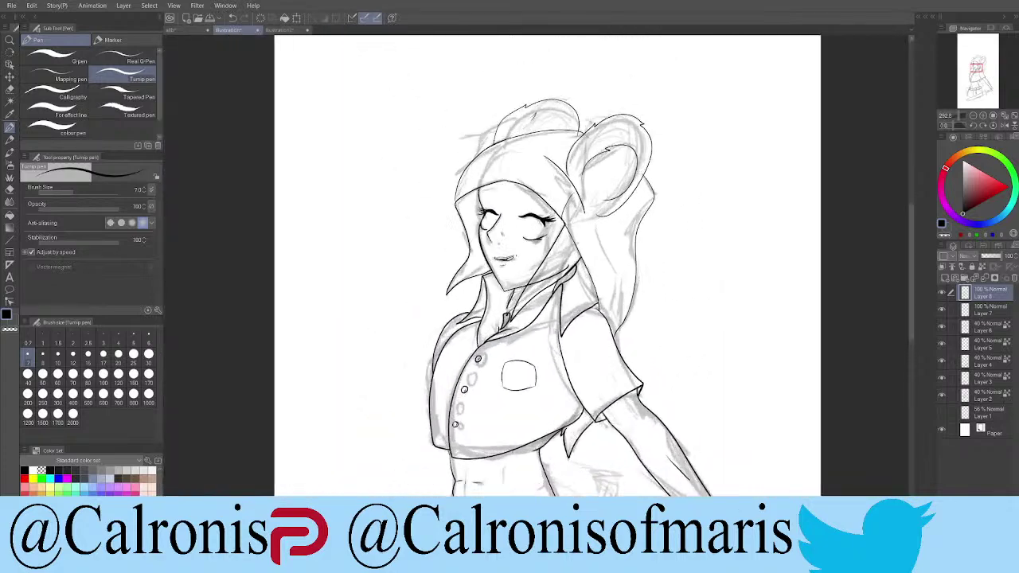
{"action": "scroll", "coordinate": [476, 224], "scroll_direction": "up", "scroll_amount": 5}
{"action": "left_click_drag", "start_coordinate": [487, 237], "coordinate": [523, 234]}
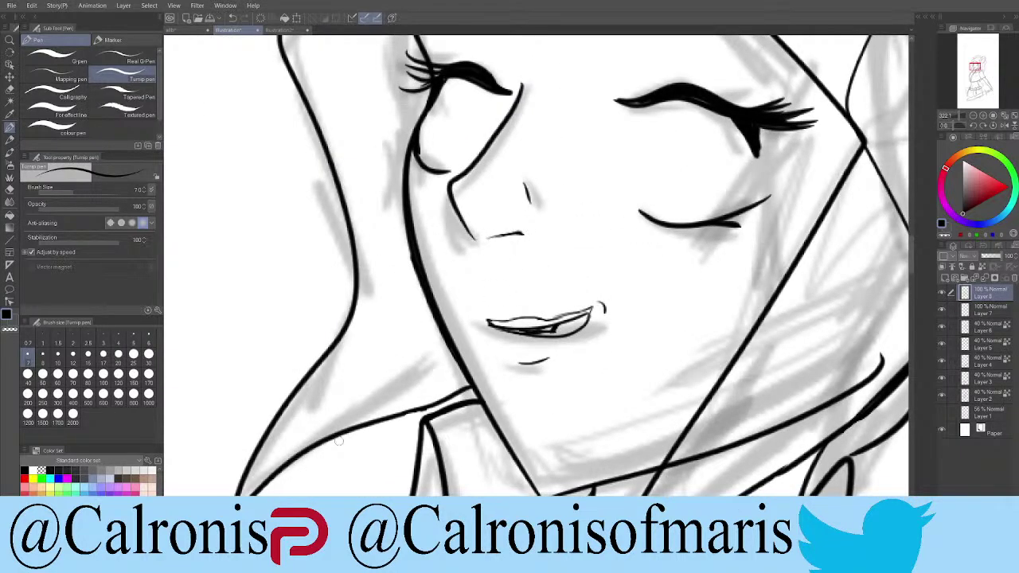
{"action": "scroll", "coordinate": [339, 442], "scroll_direction": "down", "scroll_amount": 6}
{"action": "scroll", "coordinate": [371, 412], "scroll_direction": "up", "scroll_amount": 6}
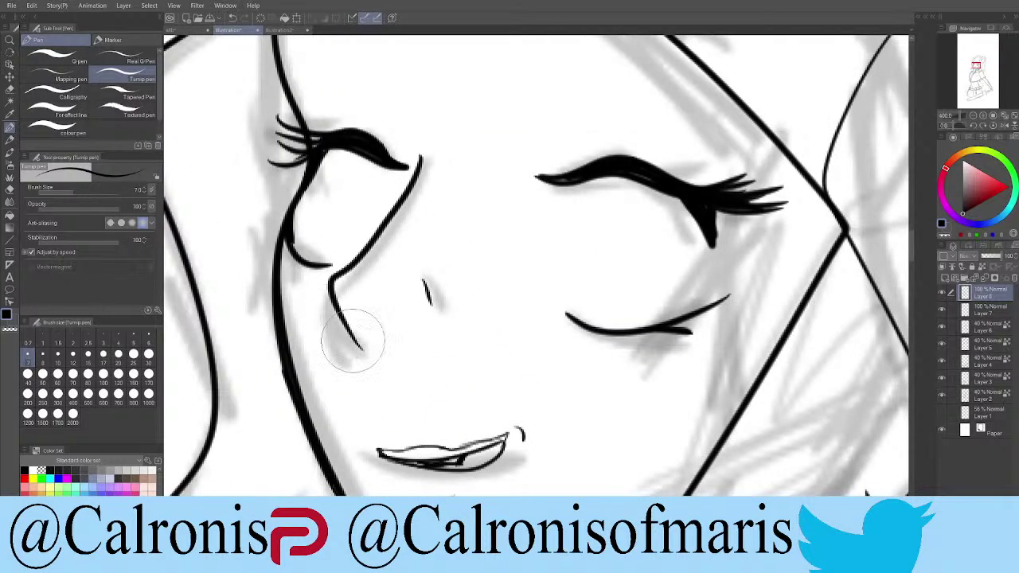
Step: Switch to Layer 7 and redraw the nose profile as a smoother curve from the bridge down to the tip
{"action": "left_click", "coordinate": [986, 312]}
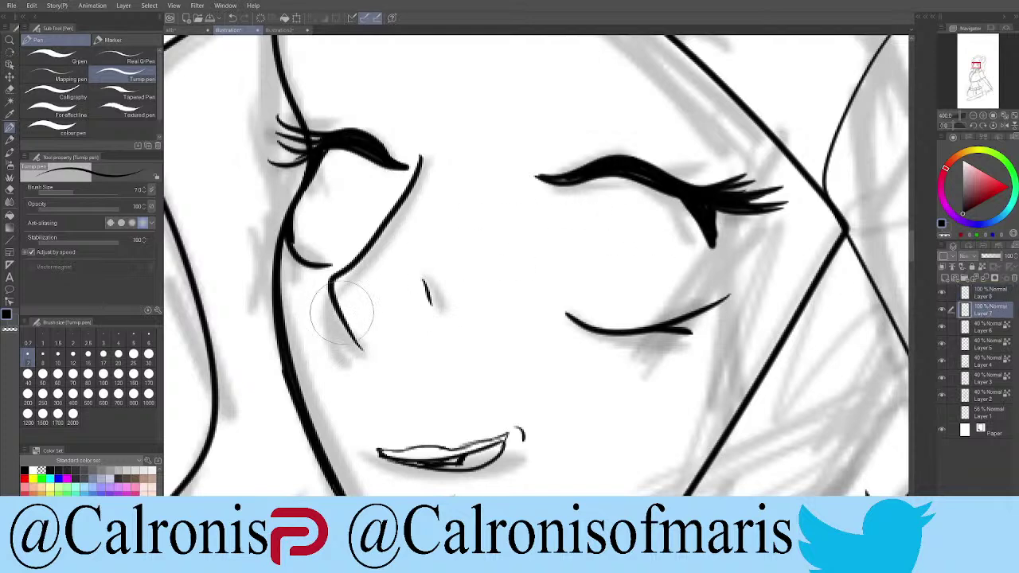
{"action": "key", "text": "ctrl+z"}
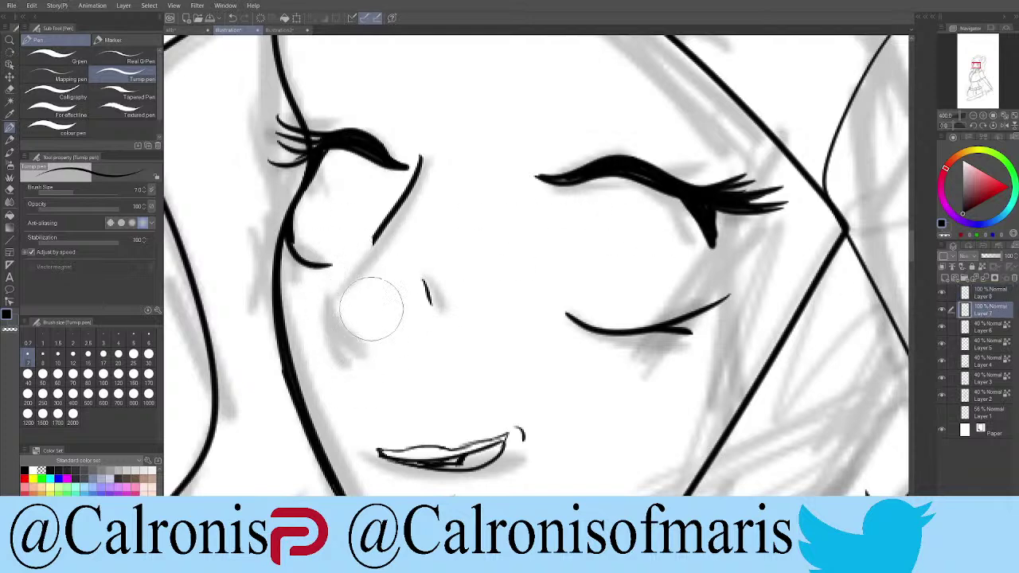
{"action": "mouse_move", "coordinate": [420, 159]}
{"action": "left_mouse_down"}
{"action": "mouse_move", "coordinate": [374, 236]}
{"action": "mouse_move", "coordinate": [330, 281]}
{"action": "mouse_move", "coordinate": [372, 352]}
{"action": "left_mouse_up"}
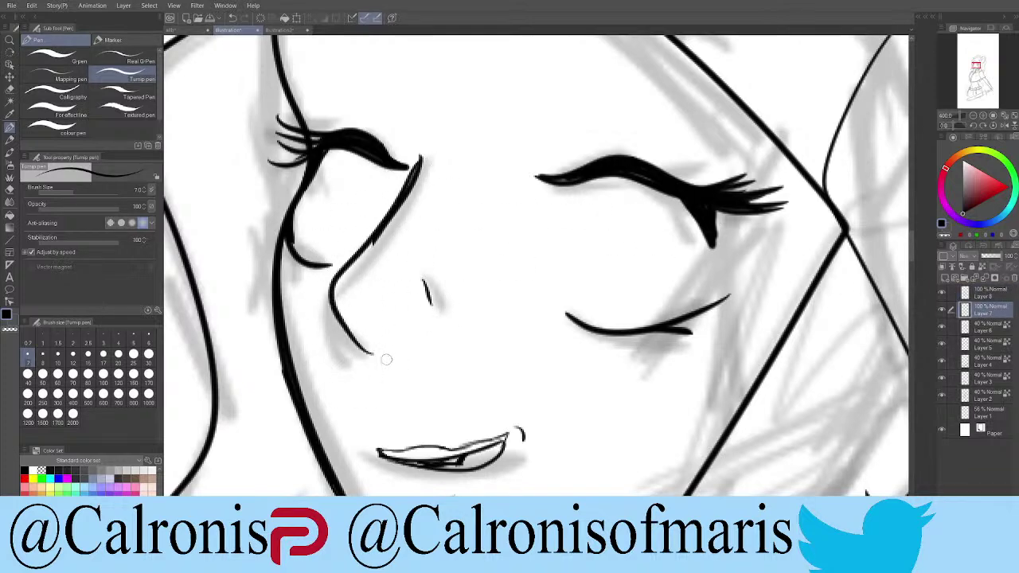
{"action": "scroll", "coordinate": [311, 471], "scroll_direction": "down", "scroll_amount": 10}
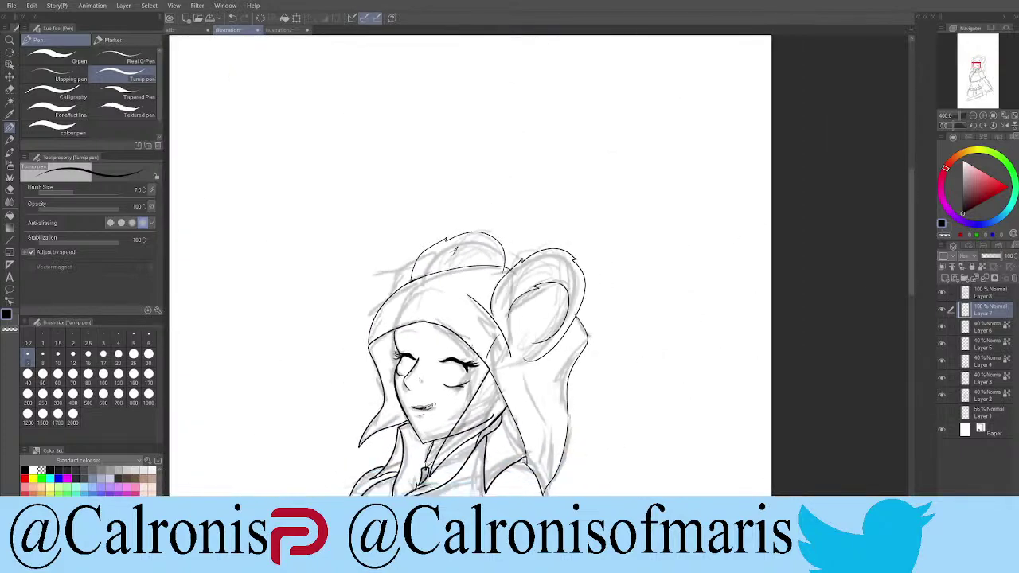
Step: Outline both eyebrows below the hood edge and thicken the far brow's outer end
{"action": "scroll", "coordinate": [461, 373], "scroll_direction": "up", "scroll_amount": 8}
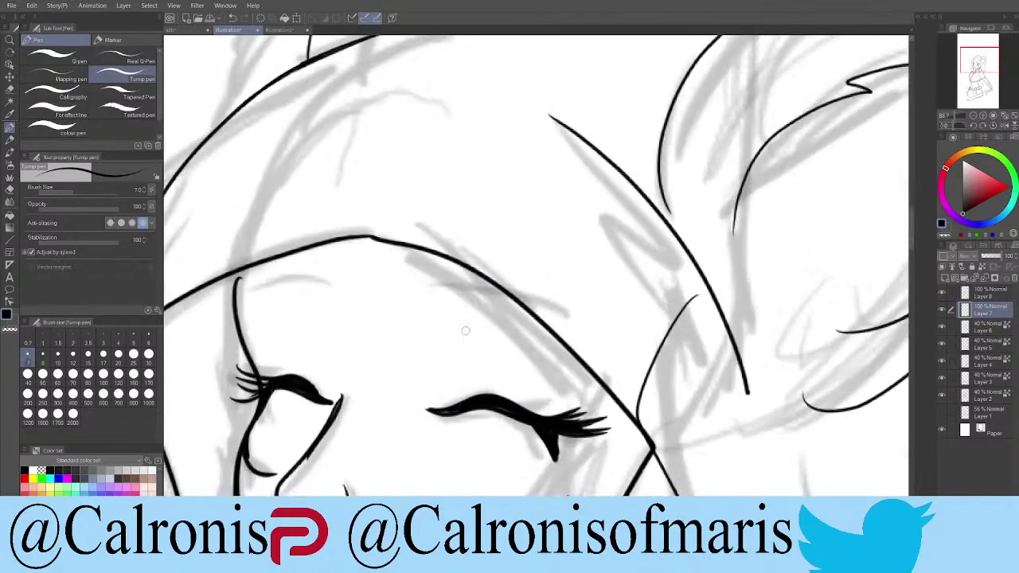
{"action": "mouse_move", "coordinate": [460, 282]}
{"action": "left_mouse_down"}
{"action": "mouse_move", "coordinate": [415, 296]}
{"action": "mouse_move", "coordinate": [415, 305]}
{"action": "mouse_move", "coordinate": [535, 288]}
{"action": "left_mouse_up"}
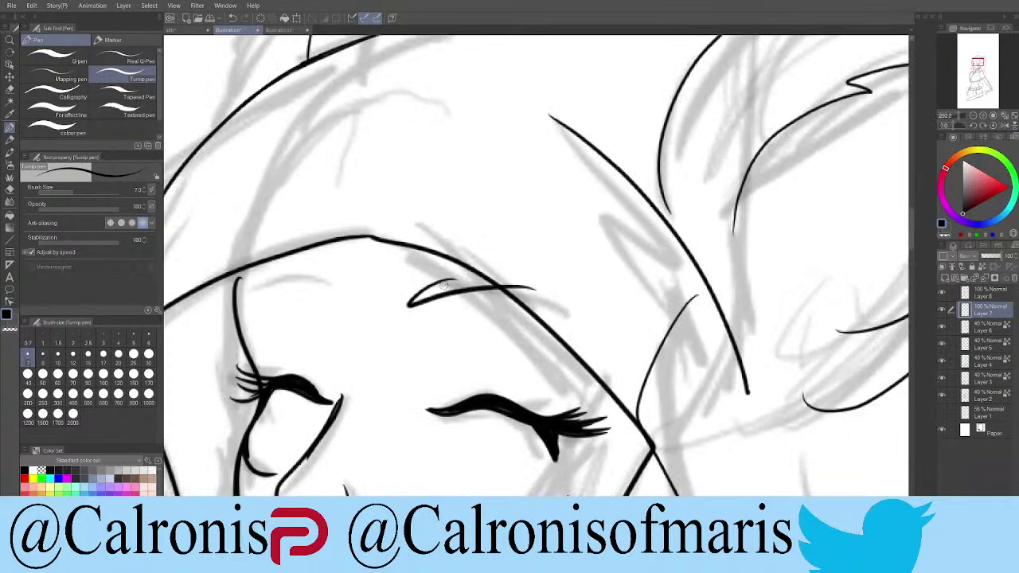
{"action": "left_click_drag", "start_coordinate": [440, 281], "coordinate": [486, 279]}
{"action": "left_click_drag", "start_coordinate": [337, 279], "coordinate": [238, 312]}
{"action": "mouse_move", "coordinate": [330, 279]}
{"action": "left_mouse_down"}
{"action": "mouse_move", "coordinate": [290, 269]}
{"action": "mouse_move", "coordinate": [263, 297]}
{"action": "mouse_move", "coordinate": [276, 292]}
{"action": "mouse_move", "coordinate": [265, 282]}
{"action": "mouse_move", "coordinate": [236, 309]}
{"action": "left_mouse_up"}
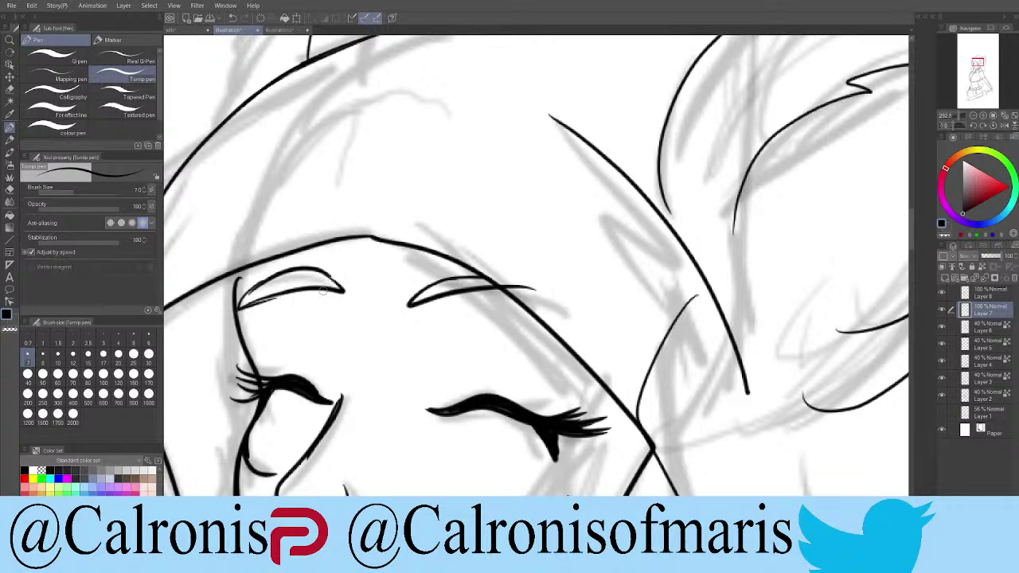
{"action": "left_click_drag", "start_coordinate": [287, 290], "coordinate": [237, 311]}
{"action": "mouse_move", "coordinate": [326, 284]}
{"action": "left_mouse_down"}
{"action": "mouse_move", "coordinate": [271, 297]}
{"action": "mouse_move", "coordinate": [293, 292]}
{"action": "mouse_move", "coordinate": [275, 276]}
{"action": "mouse_move", "coordinate": [234, 308]}
{"action": "left_mouse_up"}
{"action": "left_click_drag", "start_coordinate": [271, 275], "coordinate": [235, 311]}
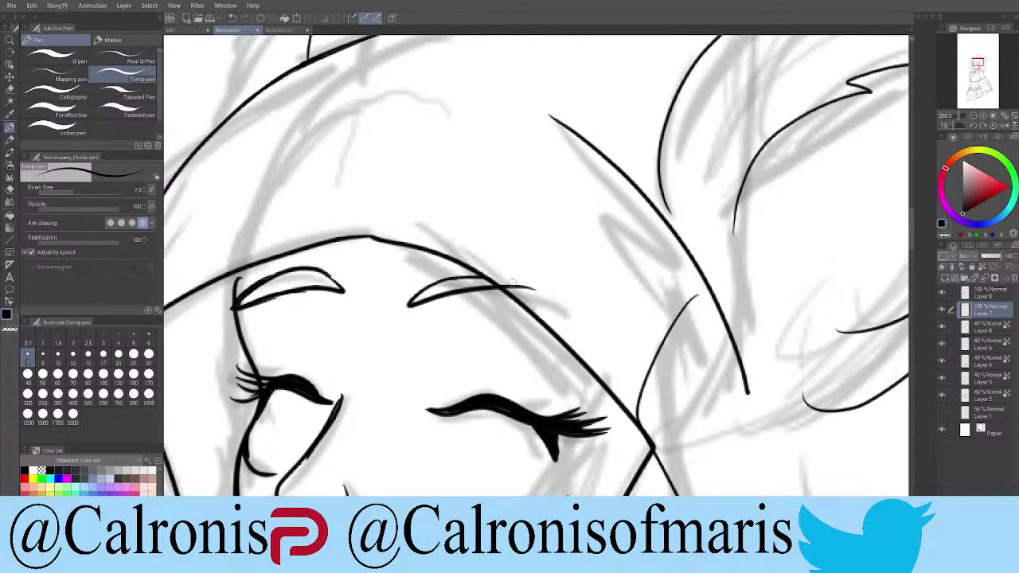
Step: Remove the near eyebrow and redraw it shorter and higher, tucked against the hood edge
{"action": "mouse_move", "coordinate": [411, 301]}
{"action": "left_mouse_down"}
{"action": "mouse_move", "coordinate": [442, 272]}
{"action": "mouse_move", "coordinate": [485, 270]}
{"action": "left_mouse_up"}
{"action": "key", "text": "ctrl+z"}
{"action": "key", "text": "ctrl+z"}
{"action": "key", "text": "ctrl+z"}
{"action": "key", "text": "ctrl+z"}
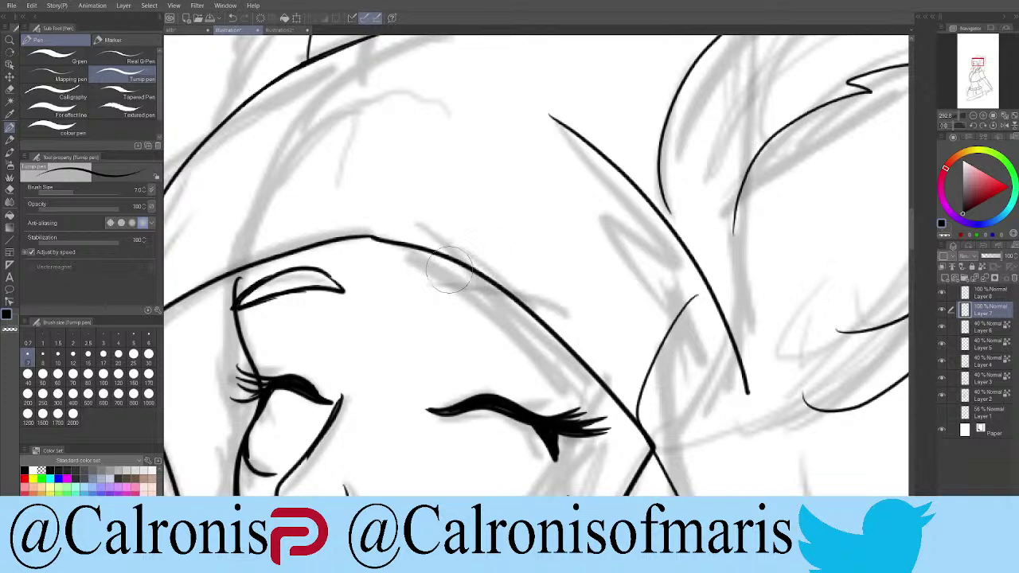
{"action": "mouse_move", "coordinate": [443, 265]}
{"action": "left_mouse_down"}
{"action": "mouse_move", "coordinate": [422, 287]}
{"action": "mouse_move", "coordinate": [511, 286]}
{"action": "left_mouse_up"}
{"action": "mouse_move", "coordinate": [425, 285]}
{"action": "left_mouse_down"}
{"action": "mouse_move", "coordinate": [454, 260]}
{"action": "mouse_move", "coordinate": [478, 262]}
{"action": "left_mouse_up"}
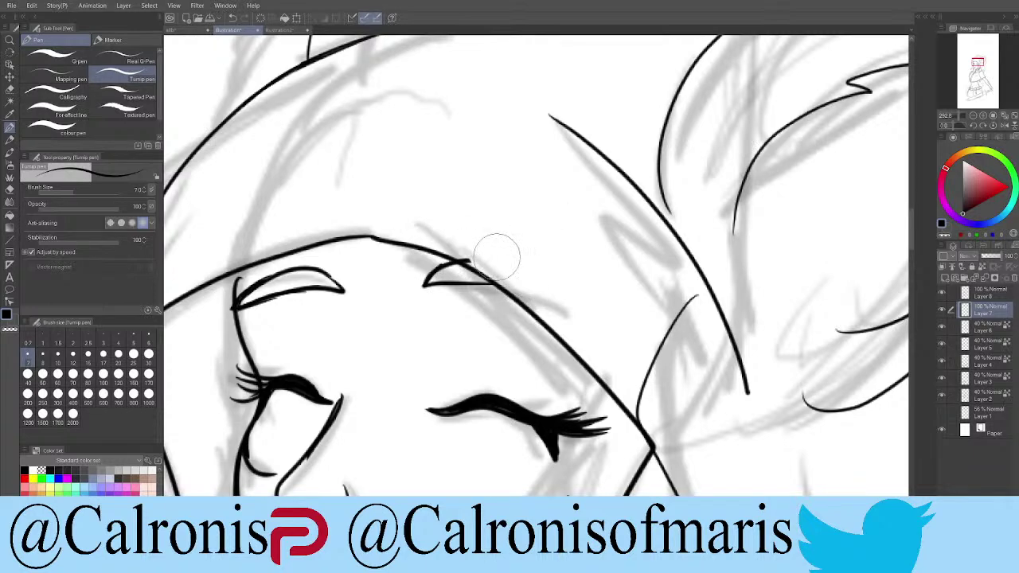
Step: Extend the far forehead line up to the hood edge and thicken it down past the eyebrow
{"action": "mouse_move", "coordinate": [240, 272]}
{"action": "left_mouse_down"}
{"action": "mouse_move", "coordinate": [232, 309]}
{"action": "mouse_move", "coordinate": [235, 321]}
{"action": "mouse_move", "coordinate": [239, 271]}
{"action": "mouse_move", "coordinate": [243, 349]}
{"action": "left_mouse_up"}
{"action": "left_click_drag", "start_coordinate": [242, 273], "coordinate": [236, 297]}
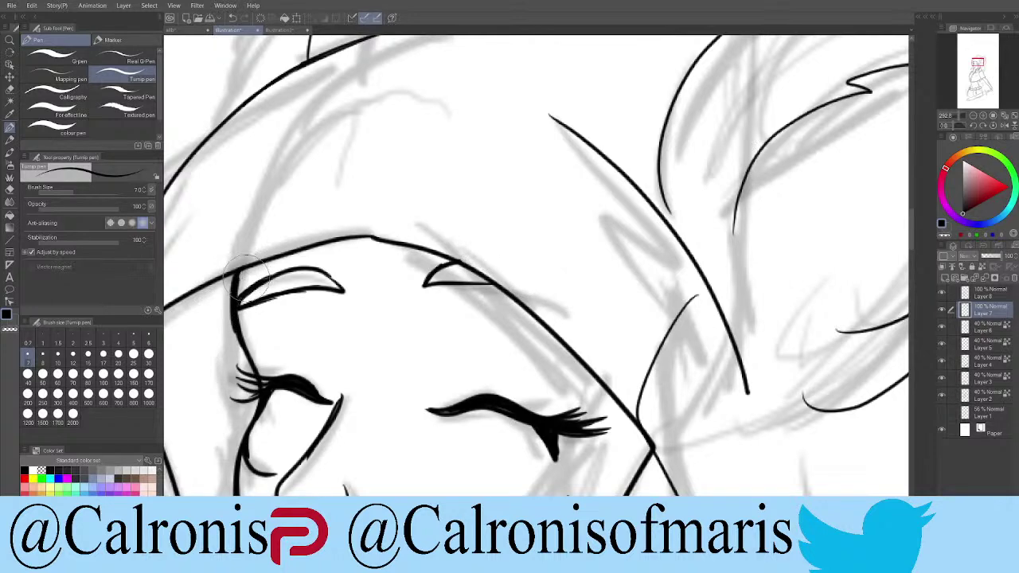
{"action": "scroll", "coordinate": [398, 409], "scroll_direction": "down", "scroll_amount": 6}
{"action": "scroll", "coordinate": [486, 446], "scroll_direction": "down", "scroll_amount": 3}
{"action": "scroll", "coordinate": [486, 446], "scroll_direction": "up", "scroll_amount": 2}
{"action": "scroll", "coordinate": [486, 445], "scroll_direction": "down", "scroll_amount": 3}
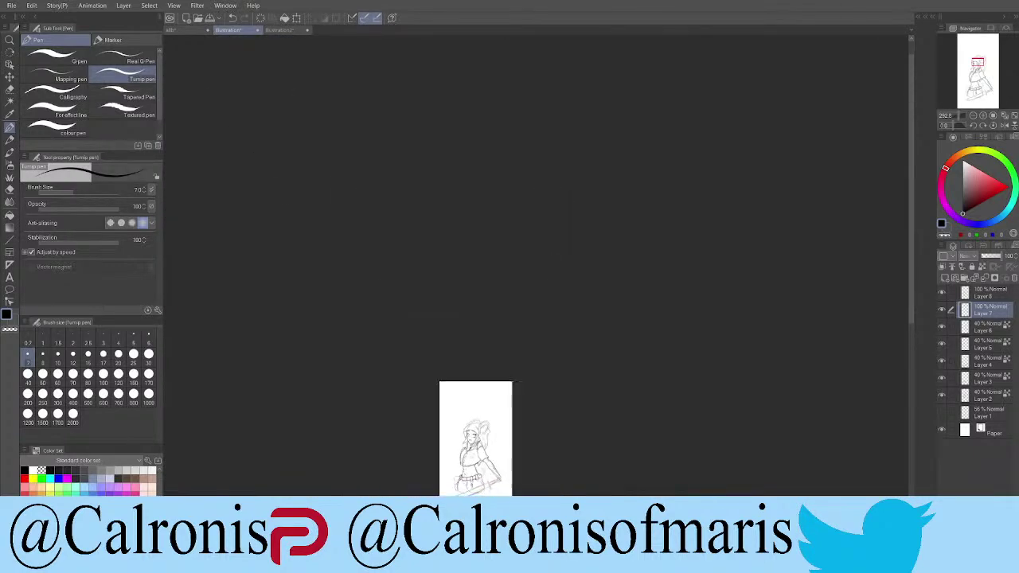
Step: Clear the middle section of the hanging belt strap's two inner lines and return the drawing colour to black
{"action": "scroll", "coordinate": [483, 478], "scroll_direction": "up", "scroll_amount": 8}
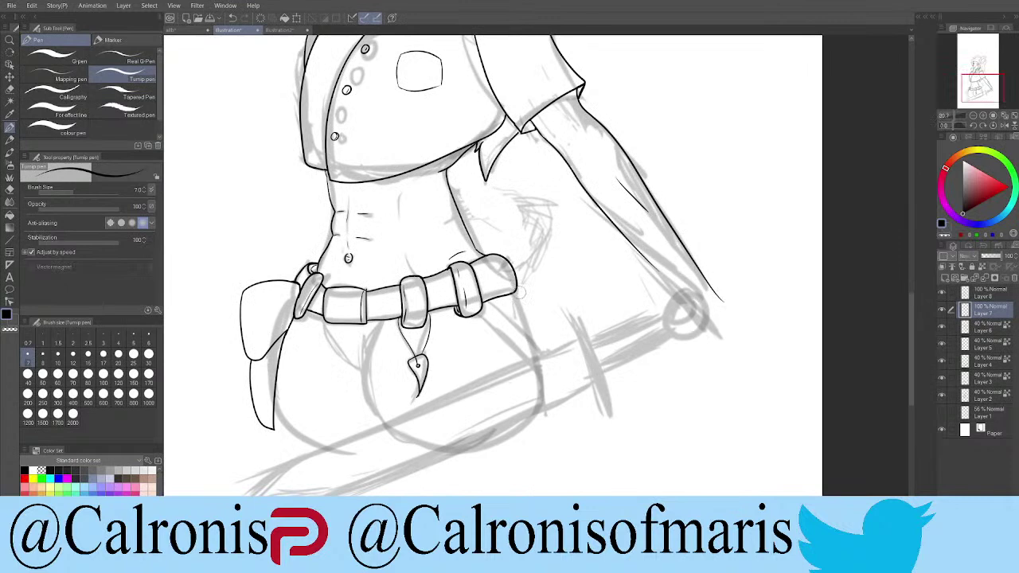
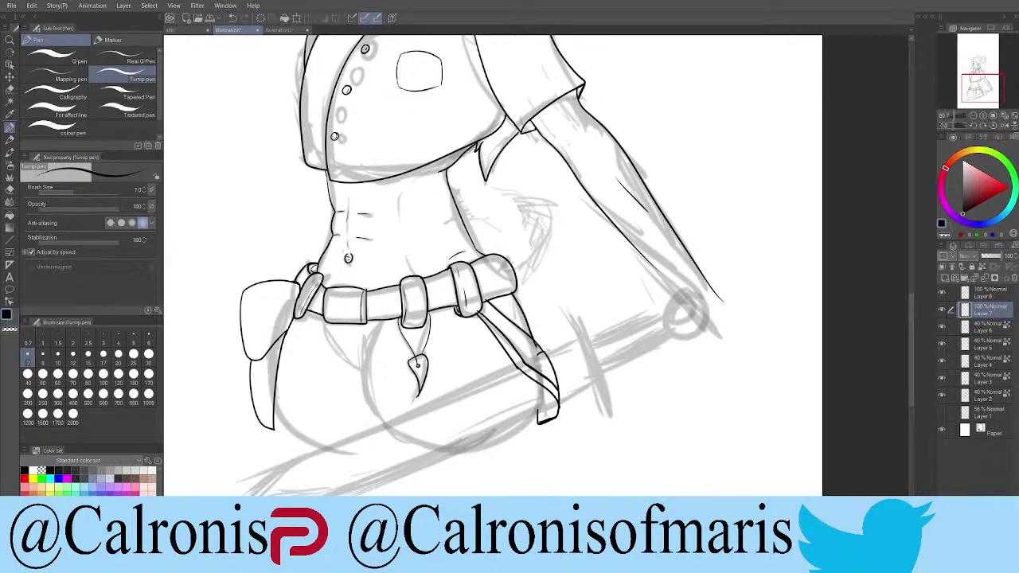
{"action": "key", "text": "x"}
{"action": "left_click_drag", "start_coordinate": [531, 343], "coordinate": [543, 364]}
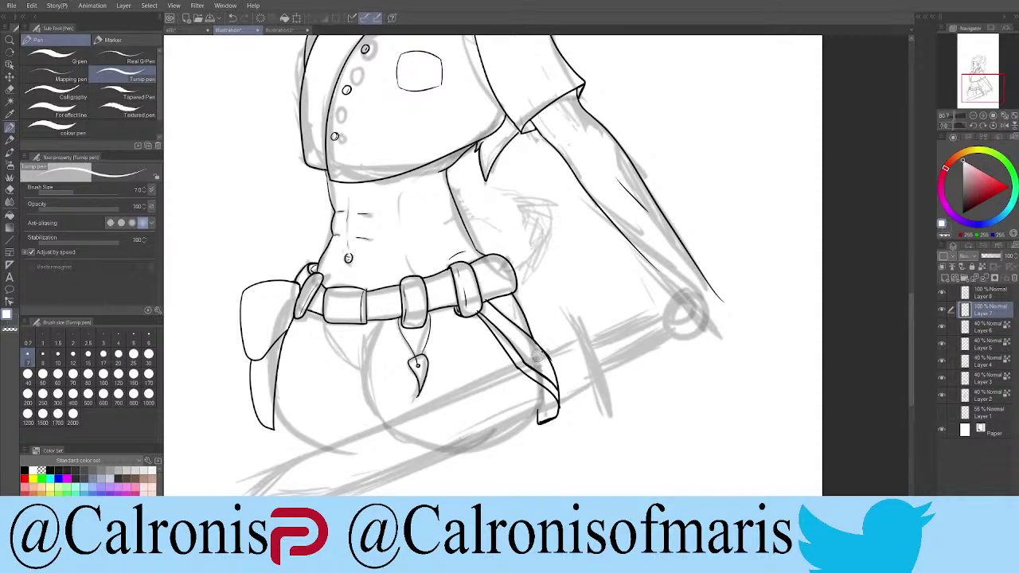
{"action": "scroll", "coordinate": [537, 346], "scroll_direction": "up", "scroll_amount": 5}
{"action": "left_click_drag", "start_coordinate": [530, 343], "coordinate": [531, 358]}
{"action": "left_click_drag", "start_coordinate": [462, 342], "coordinate": [457, 348]}
{"action": "mouse_move", "coordinate": [388, 333]}
{"action": "left_mouse_down"}
{"action": "mouse_move", "coordinate": [398, 444]}
{"action": "mouse_move", "coordinate": [431, 466]}
{"action": "left_mouse_up"}
{"action": "left_click", "coordinate": [942, 224]}
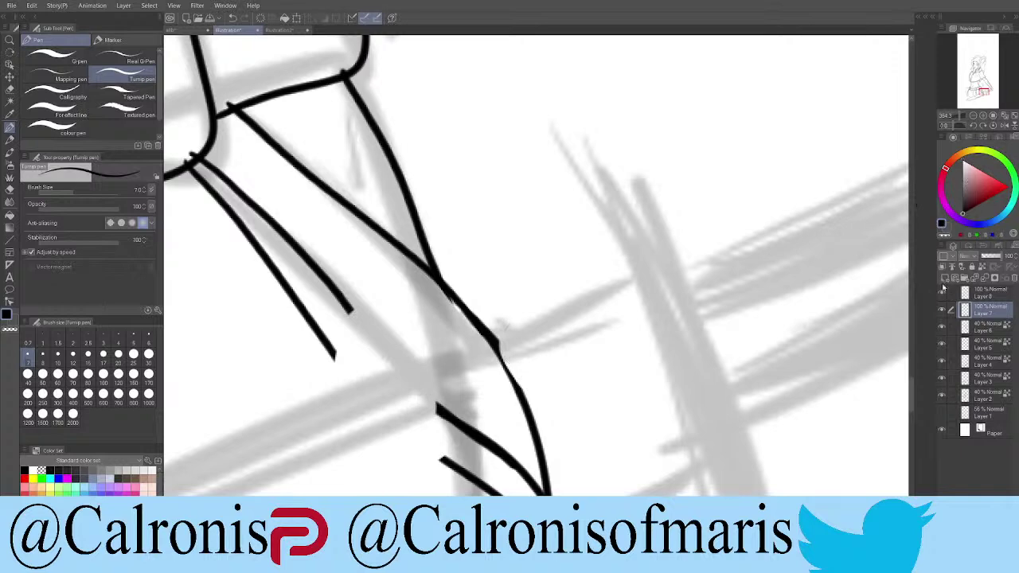
Step: Redraw the missing middle sections of the strap's two inner lines as smooth curves joining its lower end
{"action": "left_click_drag", "start_coordinate": [335, 289], "coordinate": [448, 415]}
{"action": "mouse_move", "coordinate": [334, 357]}
{"action": "left_mouse_down"}
{"action": "mouse_move", "coordinate": [358, 390]}
{"action": "mouse_move", "coordinate": [444, 455]}
{"action": "left_mouse_up"}
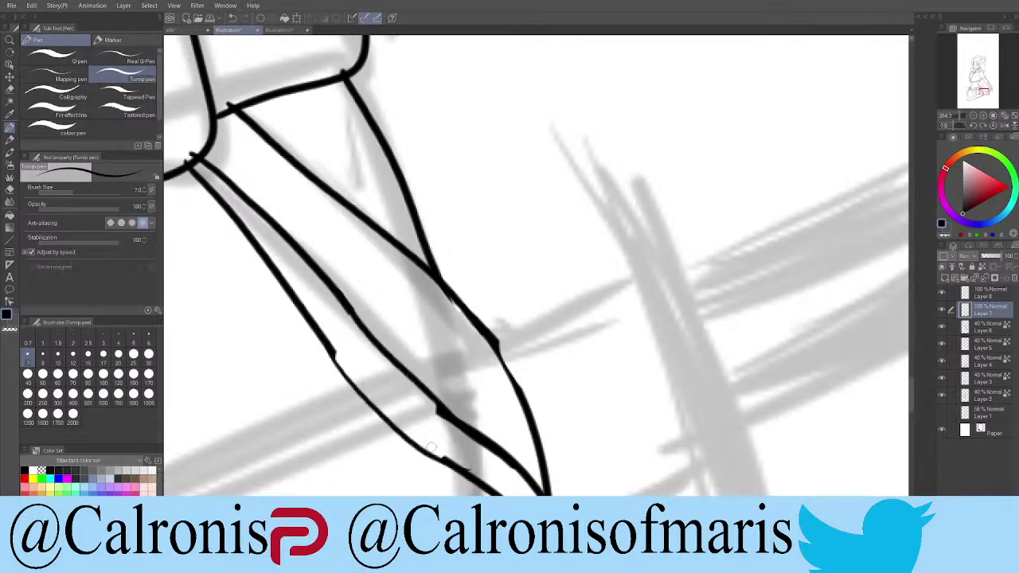
{"action": "key", "text": "ctrl+z"}
{"action": "left_click_drag", "start_coordinate": [333, 348], "coordinate": [449, 476]}
{"action": "key", "text": "ctrl+z"}
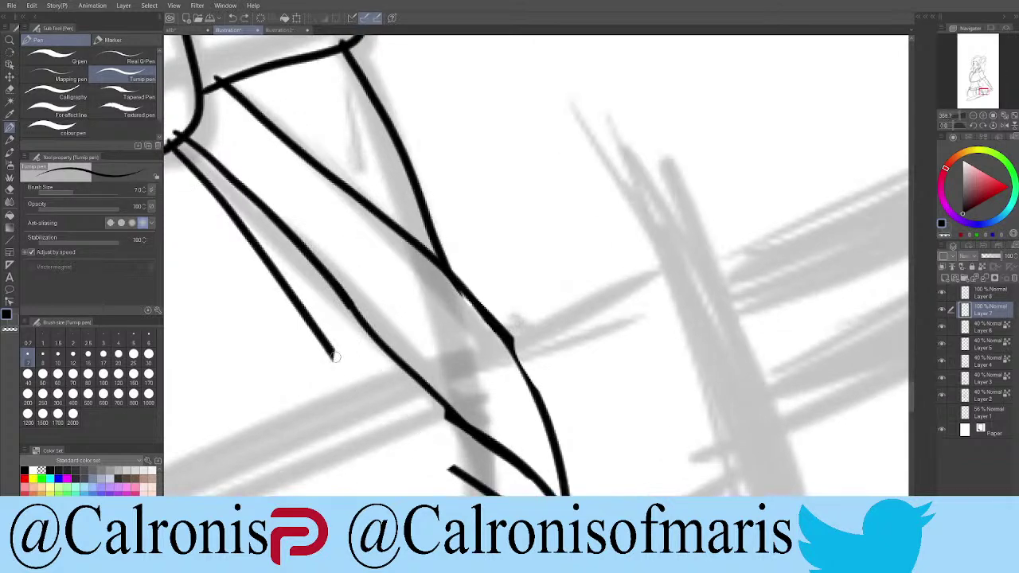
{"action": "left_click_drag", "start_coordinate": [333, 355], "coordinate": [478, 469]}
{"action": "key", "text": "ctrl+z"}
{"action": "left_click_drag", "start_coordinate": [331, 345], "coordinate": [502, 490]}
{"action": "key", "text": "ctrl+z"}
{"action": "mouse_move", "coordinate": [333, 351]}
{"action": "left_mouse_down"}
{"action": "mouse_move", "coordinate": [388, 418]}
{"action": "mouse_move", "coordinate": [490, 482]}
{"action": "left_mouse_up"}
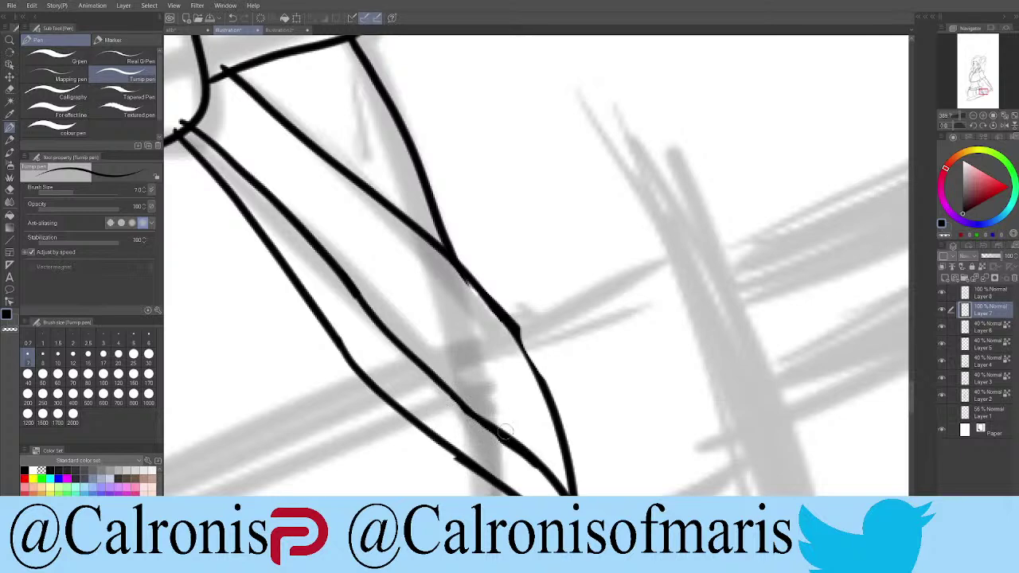
Step: Thicken the hanging strap's outer edge where it bends toward the lower end
{"action": "left_click_drag", "start_coordinate": [519, 331], "coordinate": [564, 422]}
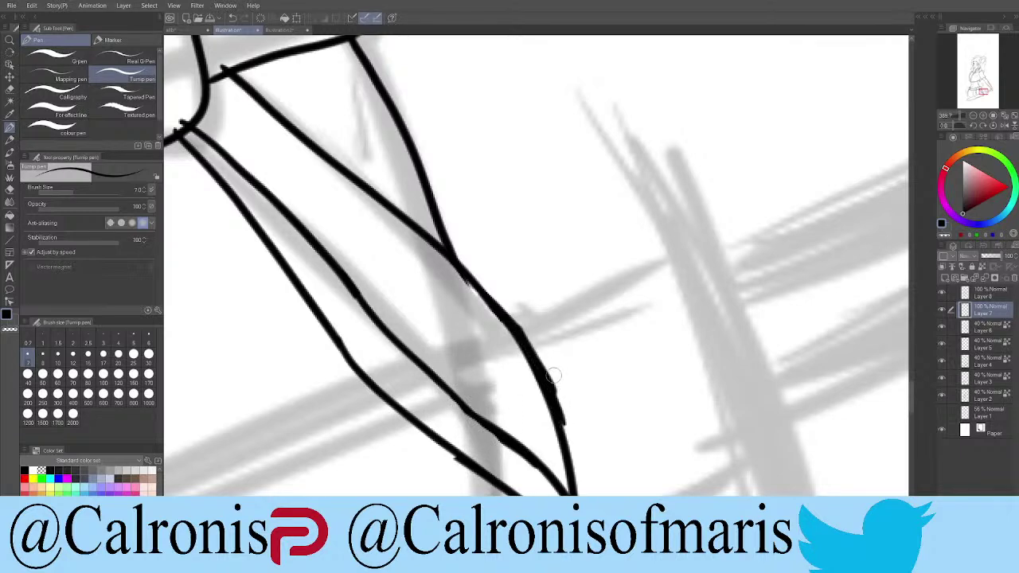
{"action": "left_click_drag", "start_coordinate": [552, 370], "coordinate": [574, 430]}
{"action": "scroll", "coordinate": [229, 152], "scroll_direction": "up", "scroll_amount": 2}
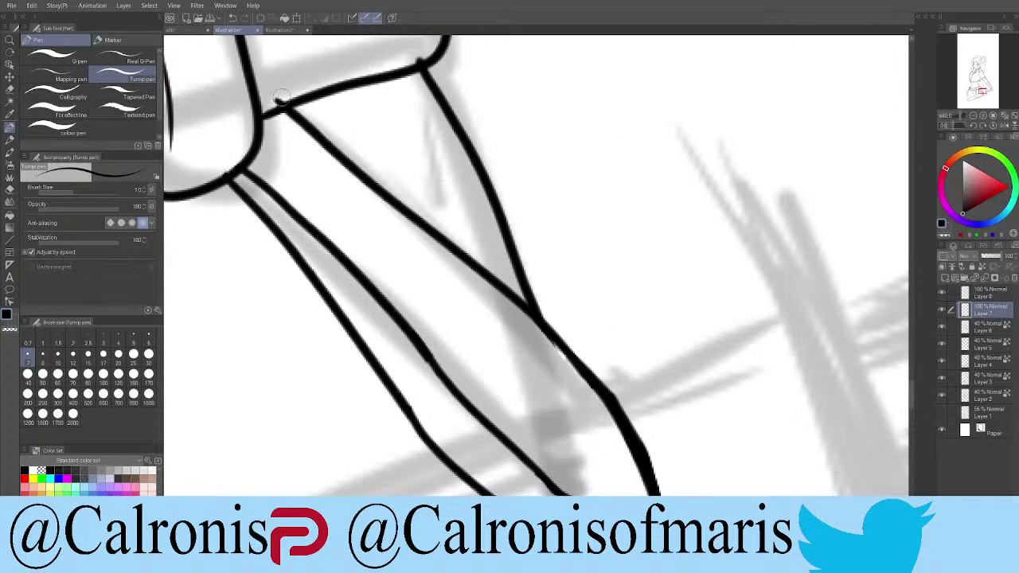
{"action": "scroll", "coordinate": [430, 48], "scroll_direction": "down", "scroll_amount": 4}
{"action": "scroll", "coordinate": [443, 409], "scroll_direction": "down", "scroll_amount": 2}
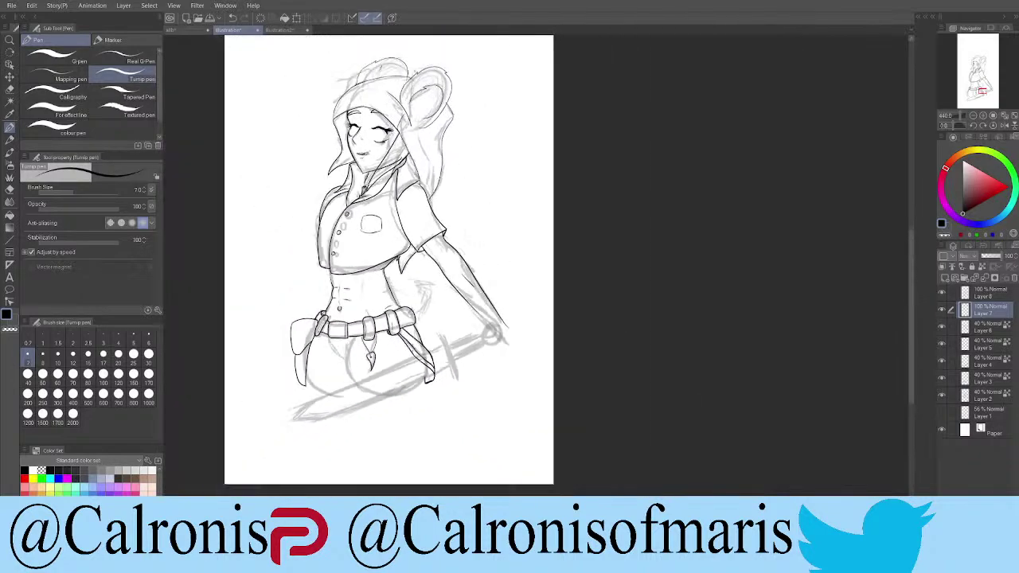
Step: Try to ink the near leg's rounded lower outline as one long curve starting behind the hanging strap
{"action": "scroll", "coordinate": [442, 408], "scroll_direction": "up", "scroll_amount": 4}
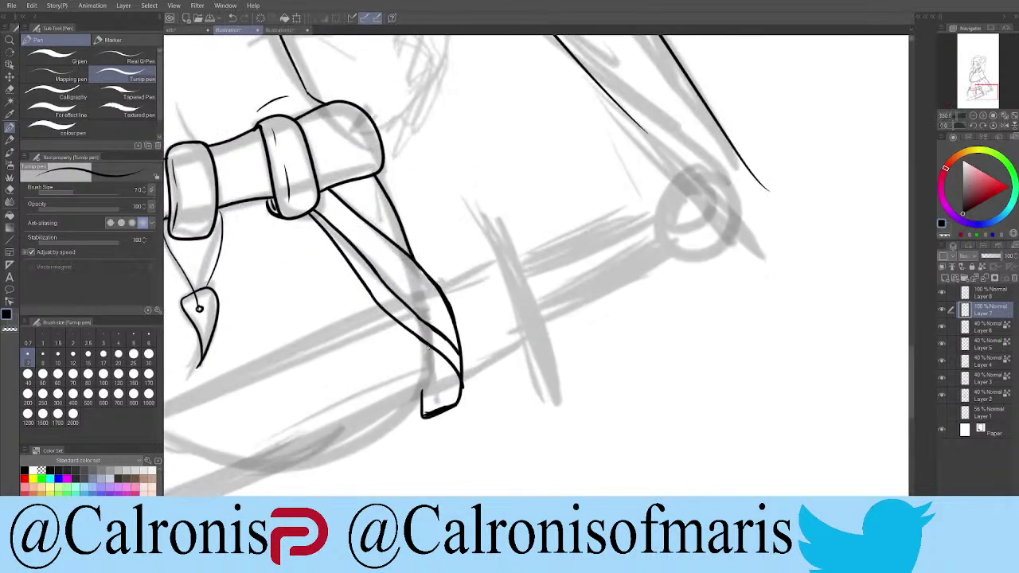
{"action": "mouse_move", "coordinate": [430, 348]}
{"action": "left_mouse_down"}
{"action": "mouse_move", "coordinate": [422, 394]}
{"action": "mouse_move", "coordinate": [330, 462]}
{"action": "mouse_move", "coordinate": [207, 462]}
{"action": "mouse_move", "coordinate": [164, 454]}
{"action": "left_mouse_up"}
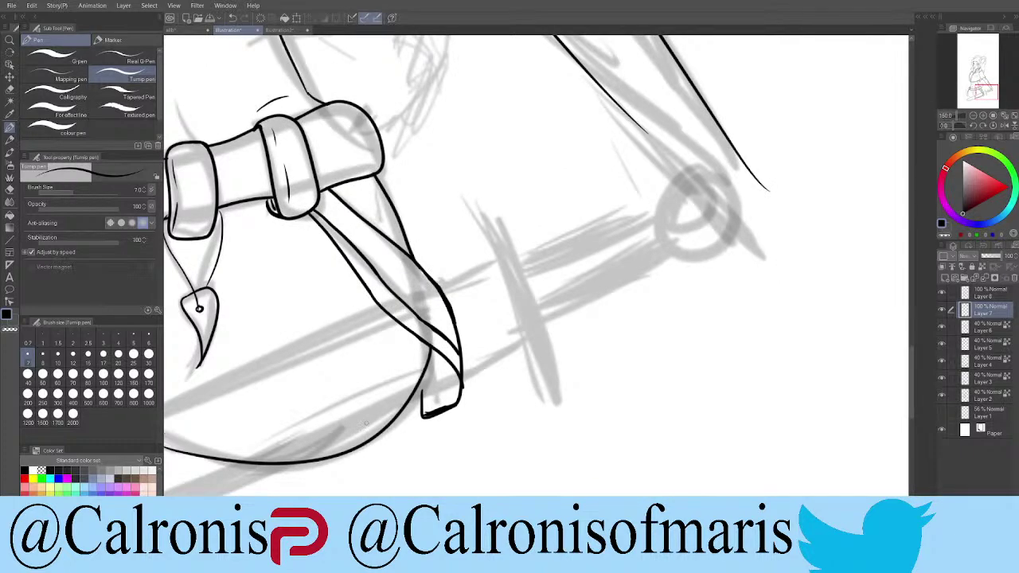
{"action": "key", "text": "ctrl+z"}
{"action": "scroll", "coordinate": [509, 263], "scroll_direction": "down", "scroll_amount": 4}
{"action": "scroll", "coordinate": [509, 263], "scroll_direction": "up", "scroll_amount": 4}
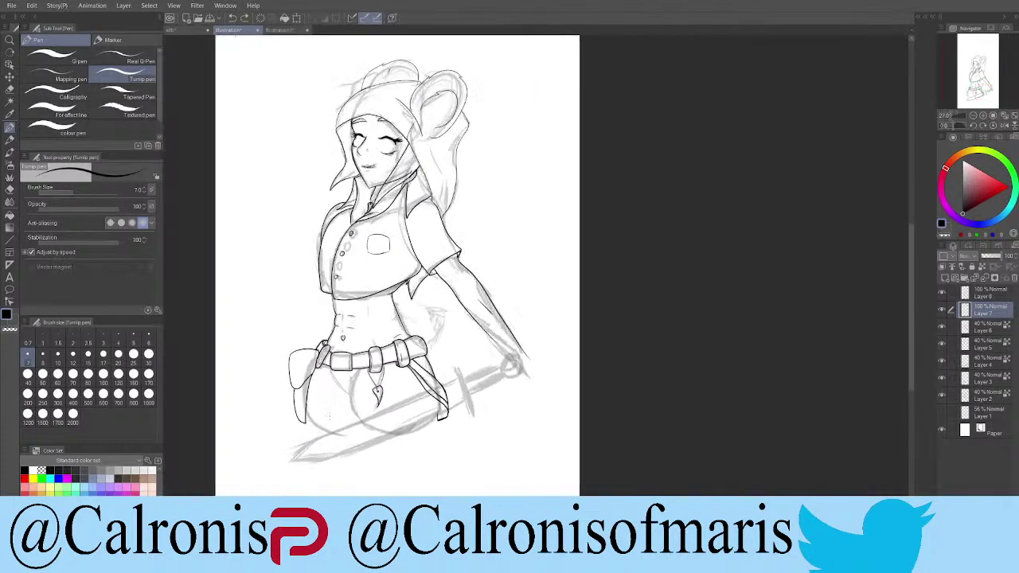
Step: Ink the near leg's rounded lower outline, plus the far leg's inner line and rounded bottom curve
{"action": "mouse_move", "coordinate": [356, 389]}
{"action": "left_mouse_down"}
{"action": "mouse_move", "coordinate": [371, 421]}
{"action": "mouse_move", "coordinate": [404, 451]}
{"action": "mouse_move", "coordinate": [450, 462]}
{"action": "mouse_move", "coordinate": [496, 448]}
{"action": "mouse_move", "coordinate": [535, 404]}
{"action": "left_mouse_up"}
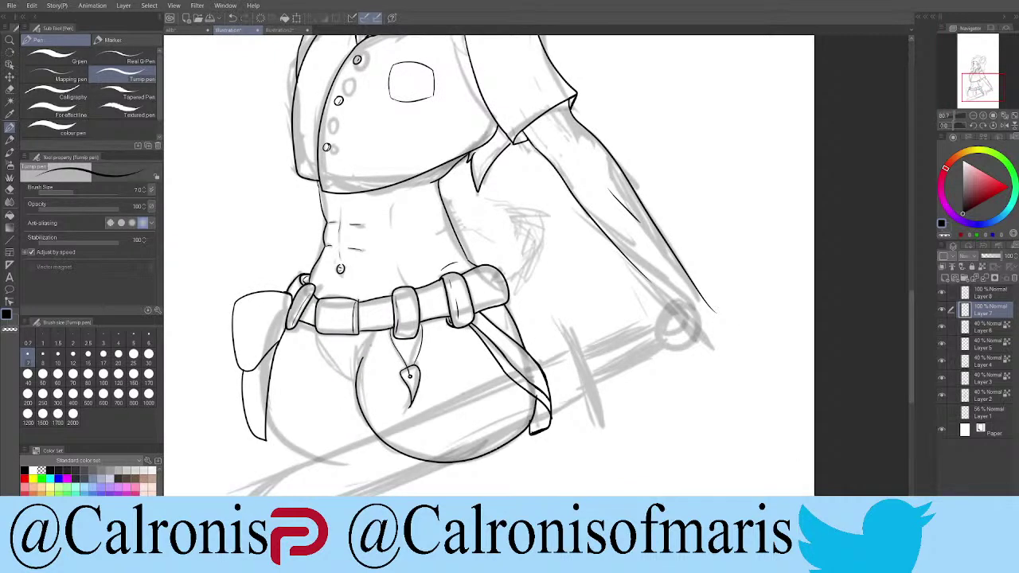
{"action": "left_click_drag", "start_coordinate": [317, 341], "coordinate": [337, 374]}
{"action": "mouse_move", "coordinate": [268, 416]}
{"action": "left_mouse_down"}
{"action": "mouse_move", "coordinate": [314, 467]}
{"action": "mouse_move", "coordinate": [396, 460]}
{"action": "left_mouse_up"}
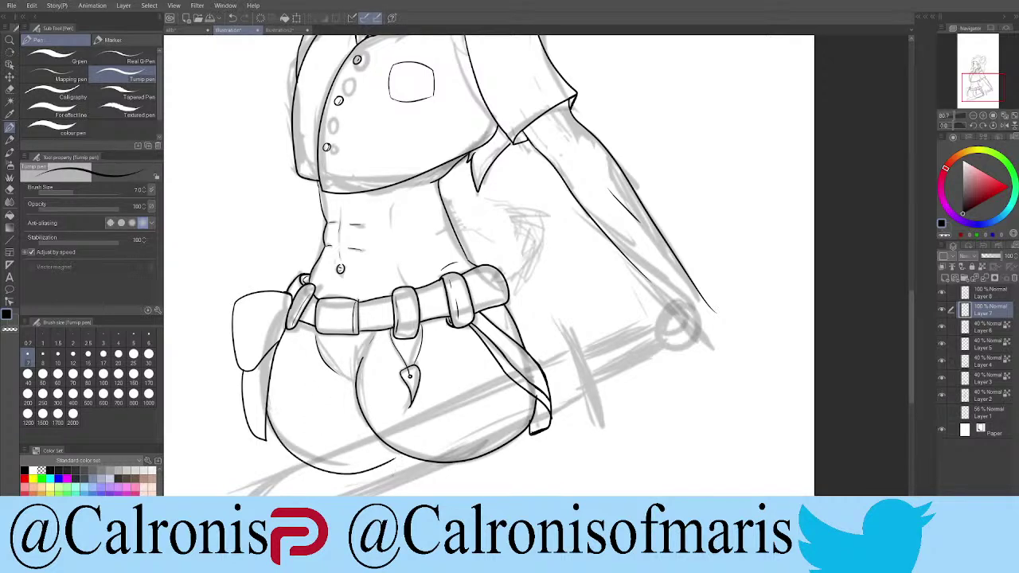
Step: Ink the blade's two edges between the hanging strap and the guard, and outline the crossguard as a narrow slanted bar
{"action": "left_click_drag", "start_coordinate": [570, 350], "coordinate": [539, 367]}
{"action": "left_click_drag", "start_coordinate": [583, 395], "coordinate": [550, 417]}
{"action": "left_click_drag", "start_coordinate": [559, 322], "coordinate": [607, 428]}
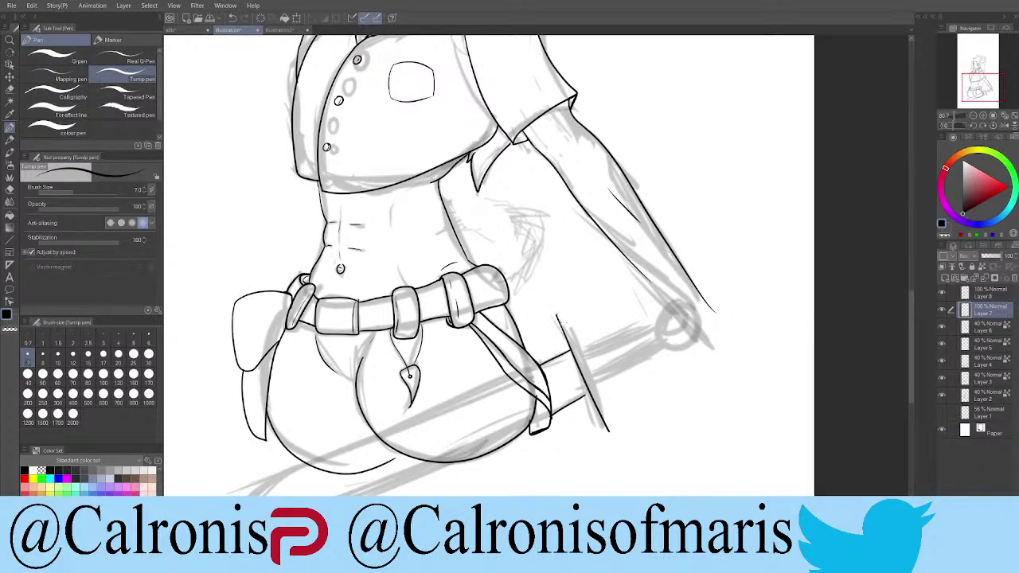
{"action": "left_click_drag", "start_coordinate": [562, 323], "coordinate": [610, 428]}
Step: Ink the sword grip's two edges and draw the round pommel circle at its end
{"action": "left_click_drag", "start_coordinate": [582, 355], "coordinate": [670, 319]}
{"action": "left_click_drag", "start_coordinate": [599, 372], "coordinate": [666, 335]}
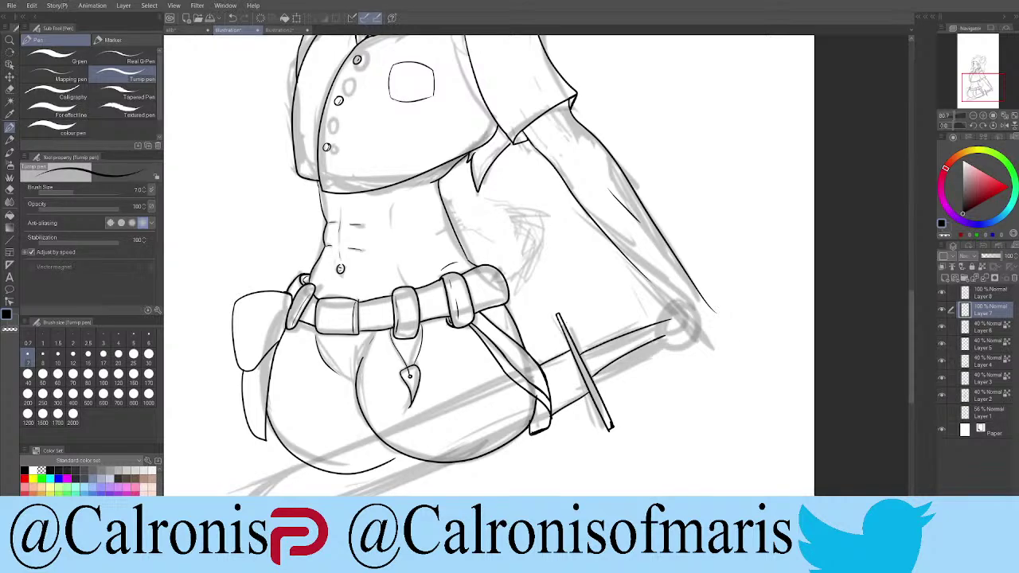
{"action": "mouse_move", "coordinate": [668, 312]}
{"action": "left_mouse_down"}
{"action": "mouse_move", "coordinate": [696, 317]}
{"action": "mouse_move", "coordinate": [692, 341]}
{"action": "mouse_move", "coordinate": [662, 320]}
{"action": "left_mouse_up"}
{"action": "left_click_drag", "start_coordinate": [657, 329], "coordinate": [663, 319]}
{"action": "left_click_drag", "start_coordinate": [660, 345], "coordinate": [674, 333]}
{"action": "scroll", "coordinate": [664, 337], "scroll_direction": "up", "scroll_amount": 8}
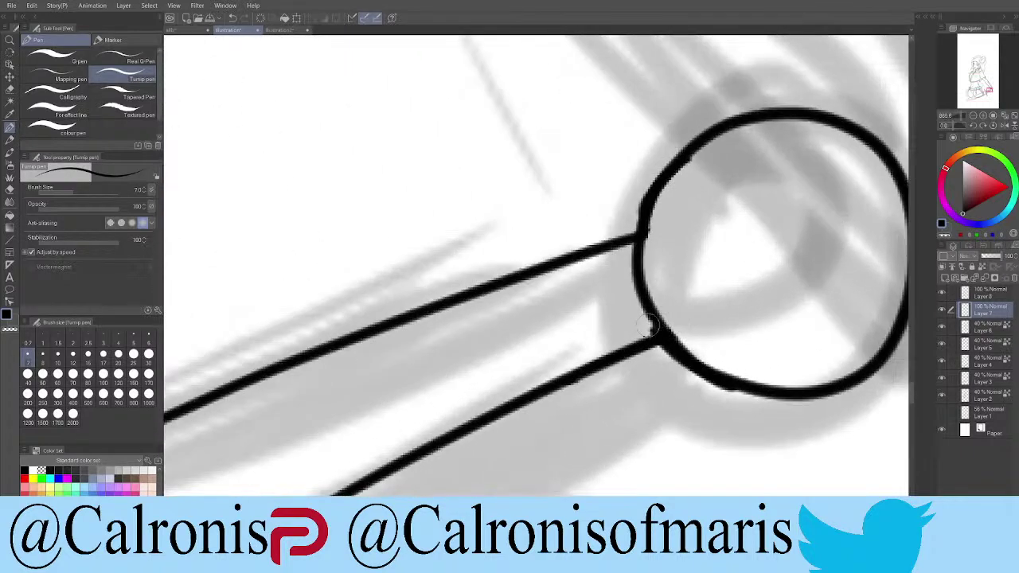
Step: Draw curved diagonal wrap lines across the sword grip between the crossguard and the pommel
{"action": "scroll", "coordinate": [701, 152], "scroll_direction": "down", "scroll_amount": 5}
{"action": "scroll", "coordinate": [486, 320], "scroll_direction": "down", "scroll_amount": 1}
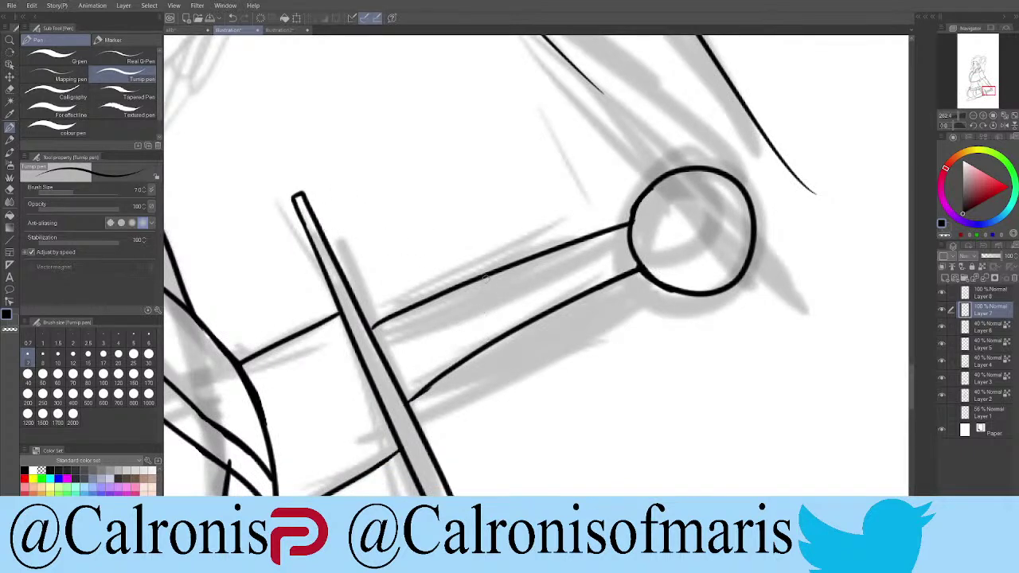
{"action": "left_click_drag", "start_coordinate": [485, 276], "coordinate": [461, 363]}
{"action": "left_click_drag", "start_coordinate": [448, 290], "coordinate": [414, 384]}
{"action": "left_click_drag", "start_coordinate": [534, 258], "coordinate": [510, 330]}
{"action": "left_click_drag", "start_coordinate": [594, 238], "coordinate": [581, 290]}
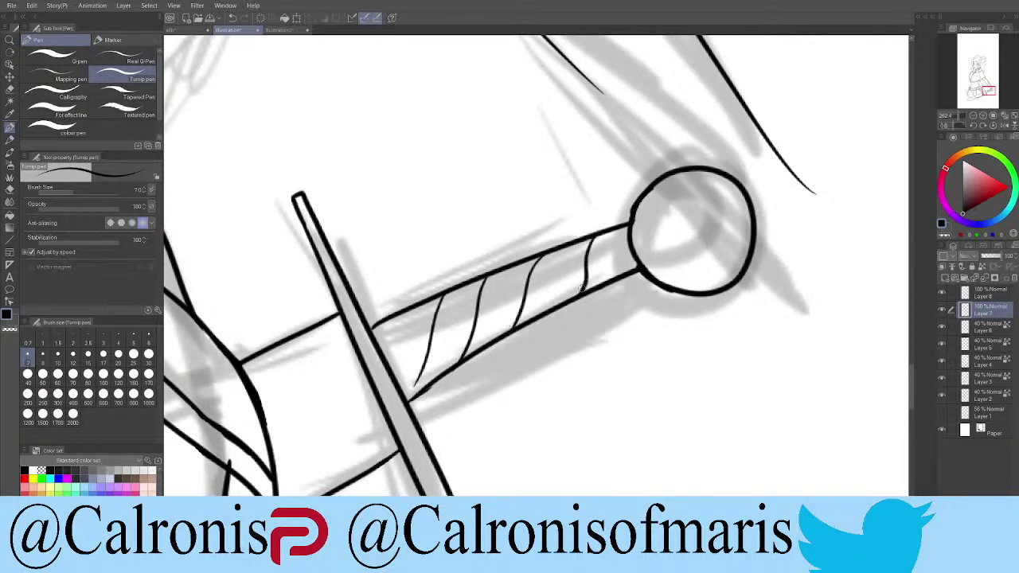
{"action": "left_click_drag", "start_coordinate": [416, 378], "coordinate": [407, 404]}
Step: Close the crossguard's lower end with a clean squared-off edge
{"action": "scroll", "coordinate": [444, 468], "scroll_direction": "down", "scroll_amount": 10}
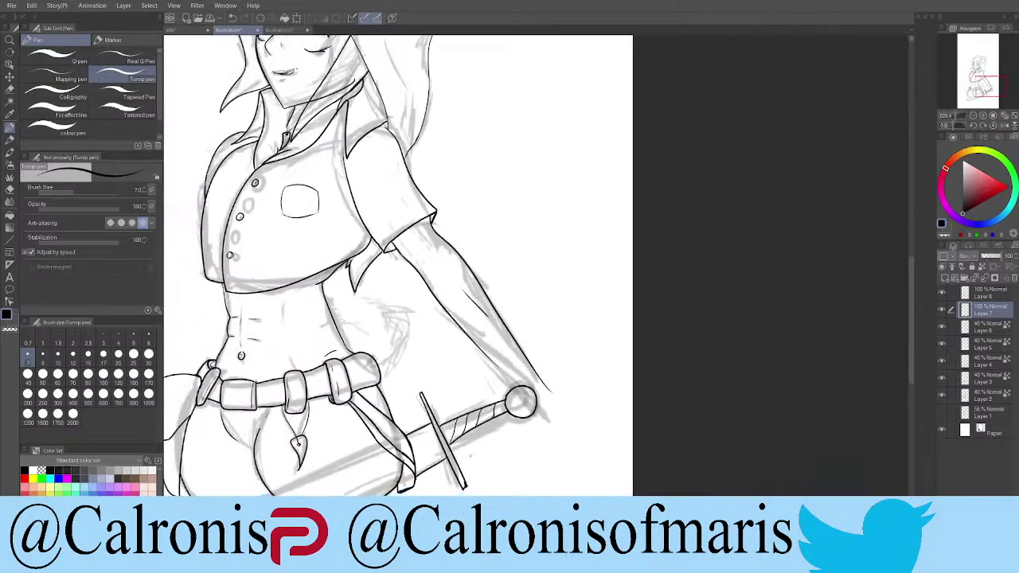
{"action": "scroll", "coordinate": [470, 491], "scroll_direction": "up", "scroll_amount": 10}
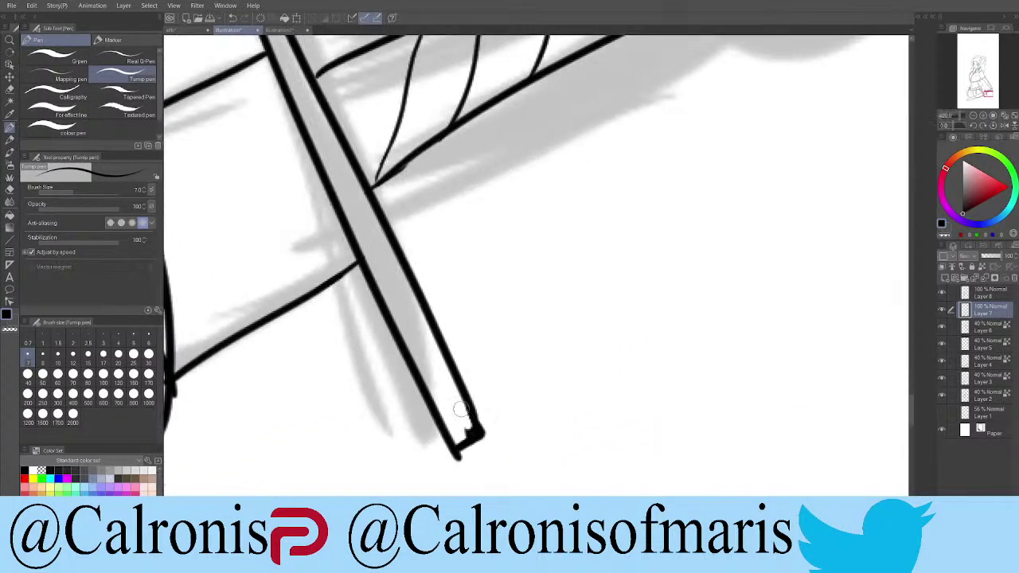
{"action": "left_click_drag", "start_coordinate": [482, 430], "coordinate": [454, 453]}
{"action": "scroll", "coordinate": [459, 453], "scroll_direction": "down", "scroll_amount": 3}
{"action": "scroll", "coordinate": [456, 437], "scroll_direction": "down", "scroll_amount": 5}
Step: Trim the leg line's overshoots at the hanging strap and thin the outline of the strap's lower end
{"action": "scroll", "coordinate": [472, 409], "scroll_direction": "up", "scroll_amount": 5}
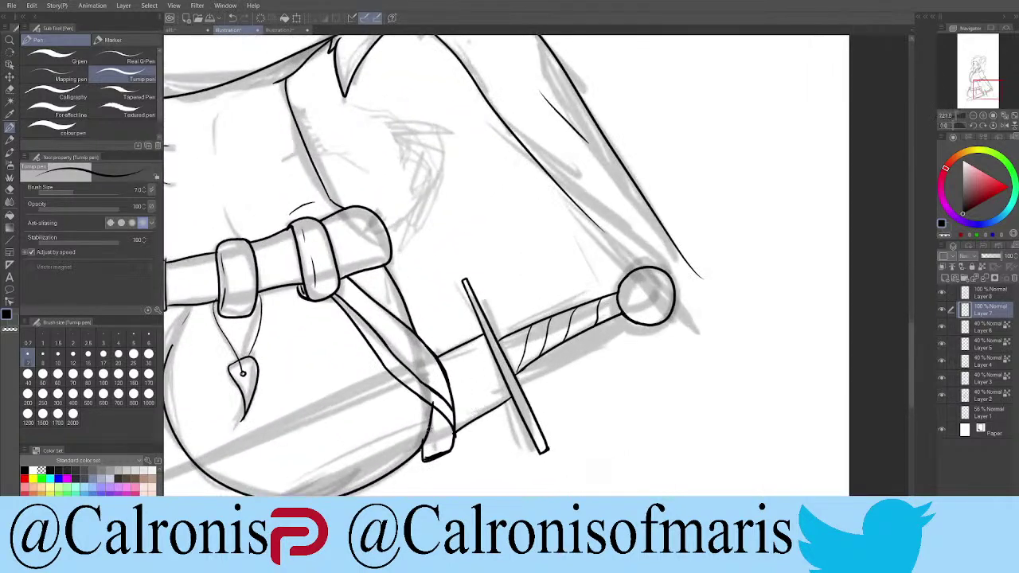
{"action": "scroll", "coordinate": [454, 440], "scroll_direction": "up", "scroll_amount": 5}
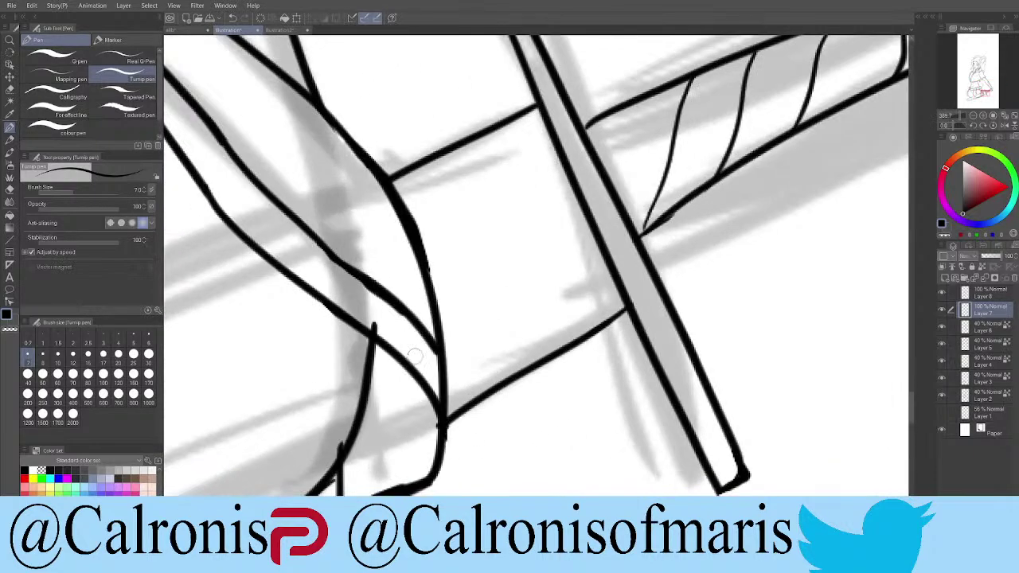
{"action": "mouse_move", "coordinate": [360, 429]}
{"action": "left_mouse_down"}
{"action": "mouse_move", "coordinate": [345, 440]}
{"action": "mouse_move", "coordinate": [332, 490]}
{"action": "left_mouse_up"}
{"action": "left_click_drag", "start_coordinate": [360, 492], "coordinate": [436, 472]}
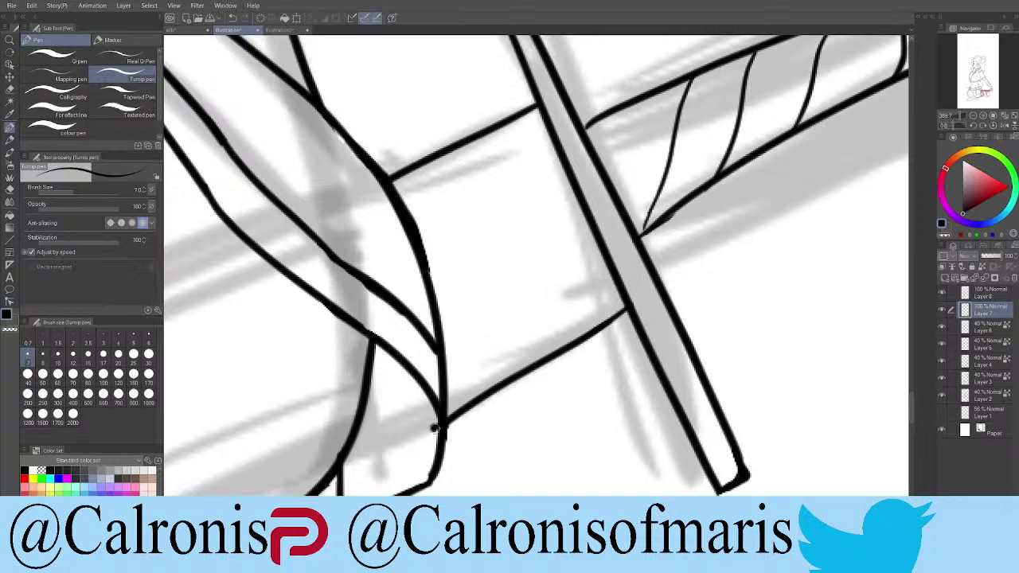
Step: Redraw the near leg's bottom outline as a slightly lower curve, clearing the old one and joining the line to the existing leg outline
{"action": "scroll", "coordinate": [430, 428], "scroll_direction": "down", "scroll_amount": 10}
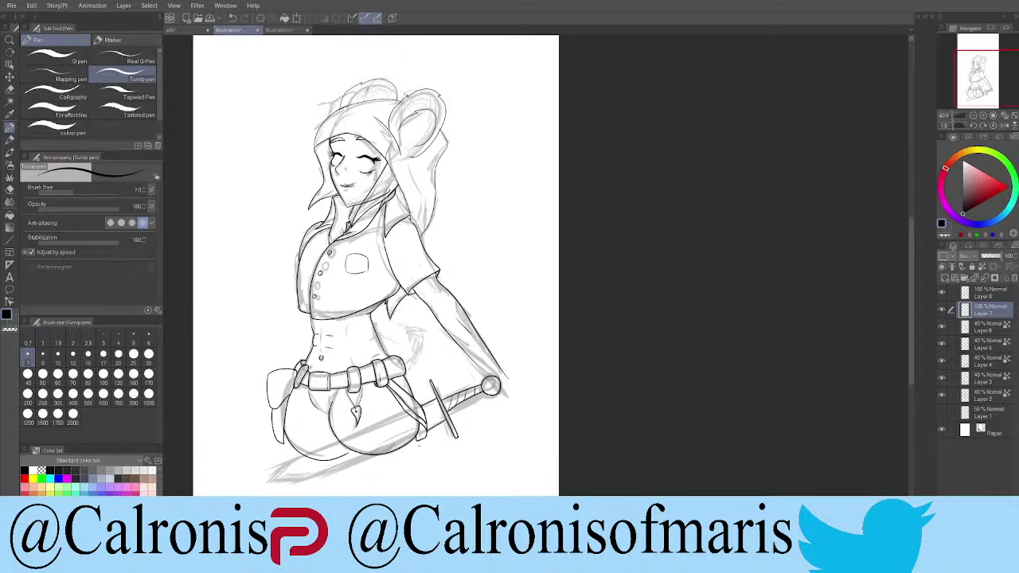
{"action": "scroll", "coordinate": [418, 447], "scroll_direction": "down", "scroll_amount": 4}
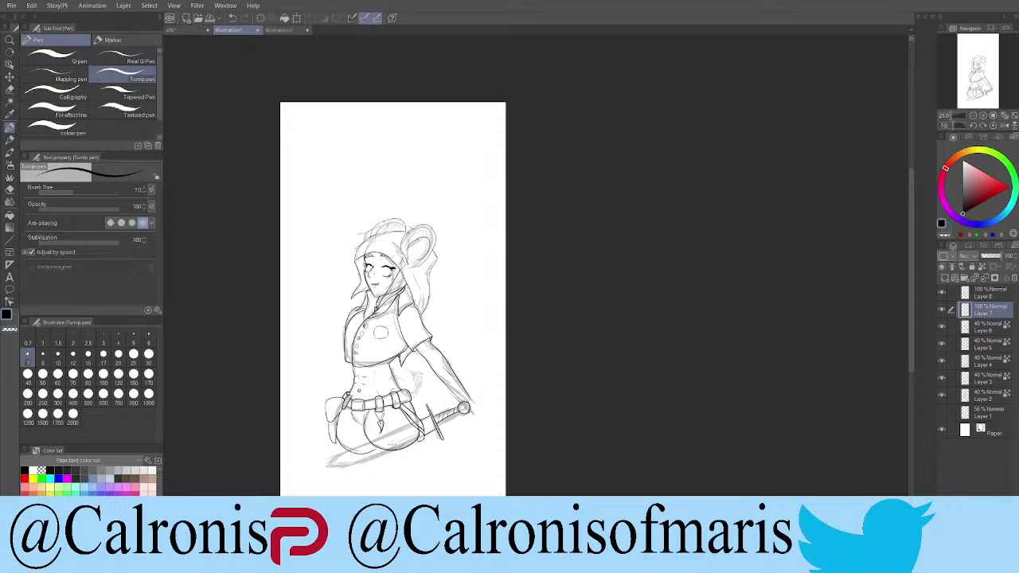
{"action": "scroll", "coordinate": [391, 447], "scroll_direction": "up", "scroll_amount": 7}
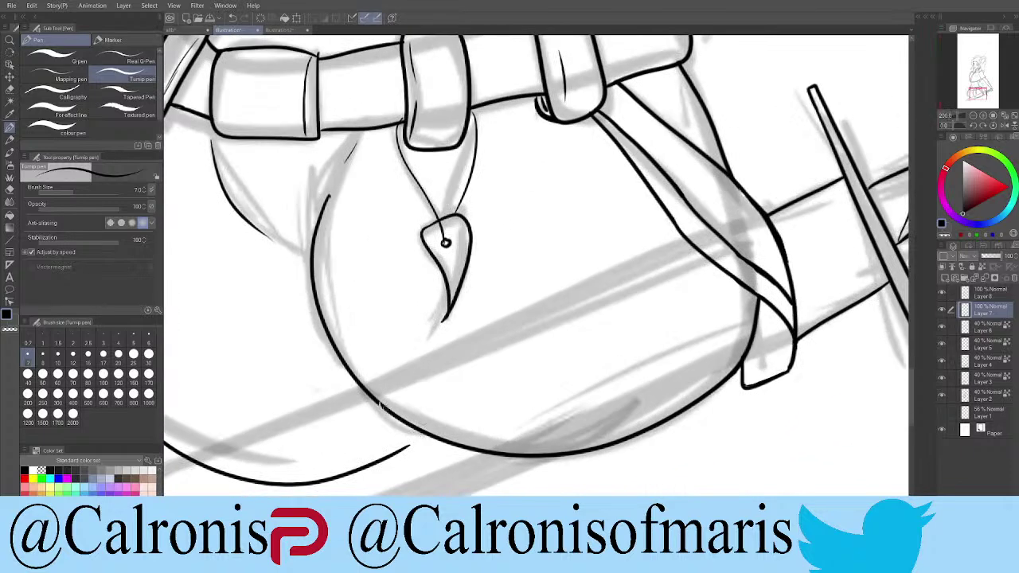
{"action": "mouse_move", "coordinate": [381, 405]}
{"action": "left_mouse_down"}
{"action": "mouse_move", "coordinate": [430, 453]}
{"action": "mouse_move", "coordinate": [514, 464]}
{"action": "mouse_move", "coordinate": [624, 442]}
{"action": "left_mouse_up"}
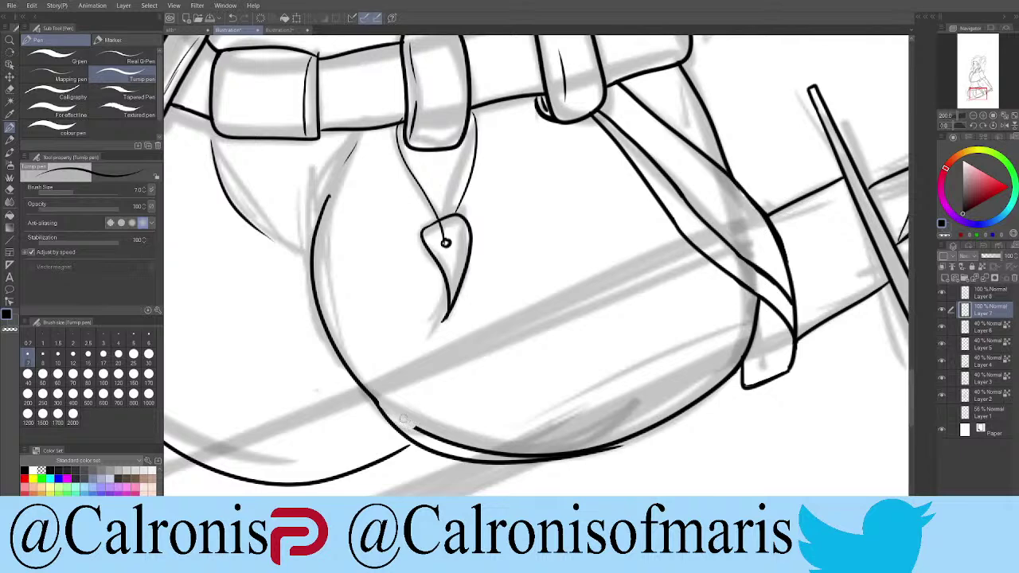
{"action": "mouse_move", "coordinate": [421, 434]}
{"action": "left_mouse_down"}
{"action": "mouse_move", "coordinate": [505, 455]}
{"action": "mouse_move", "coordinate": [557, 454]}
{"action": "mouse_move", "coordinate": [677, 413]}
{"action": "left_mouse_up"}
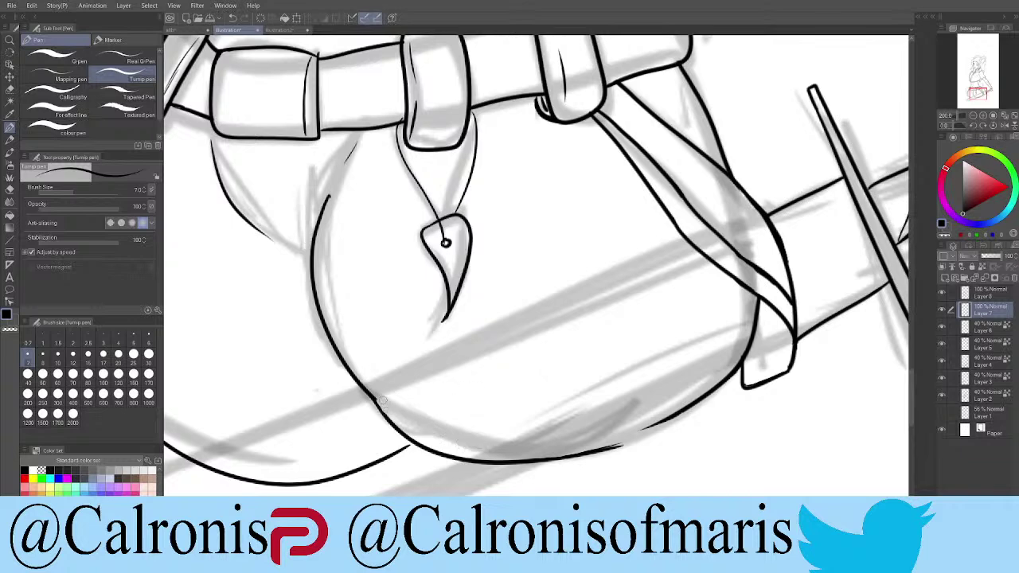
{"action": "left_click_drag", "start_coordinate": [373, 397], "coordinate": [400, 428]}
{"action": "left_click_drag", "start_coordinate": [683, 406], "coordinate": [596, 448]}
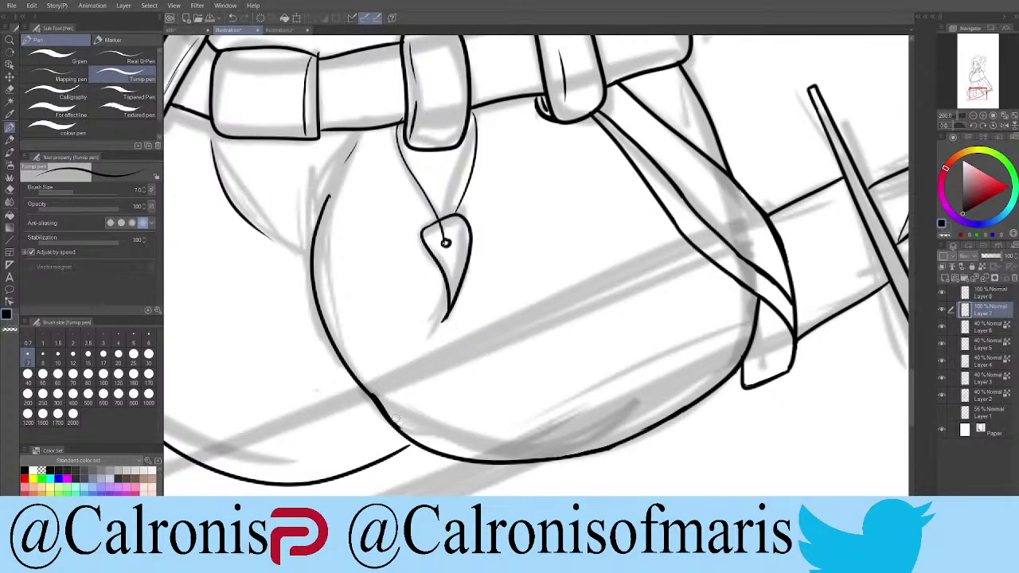
{"action": "left_click_drag", "start_coordinate": [347, 167], "coordinate": [326, 195]}
Step: On Layer 8, ink a thin thickness line beneath the short belt section between the slanted loop and the buckle
{"action": "scroll", "coordinate": [213, 338], "scroll_direction": "down", "scroll_amount": 10}
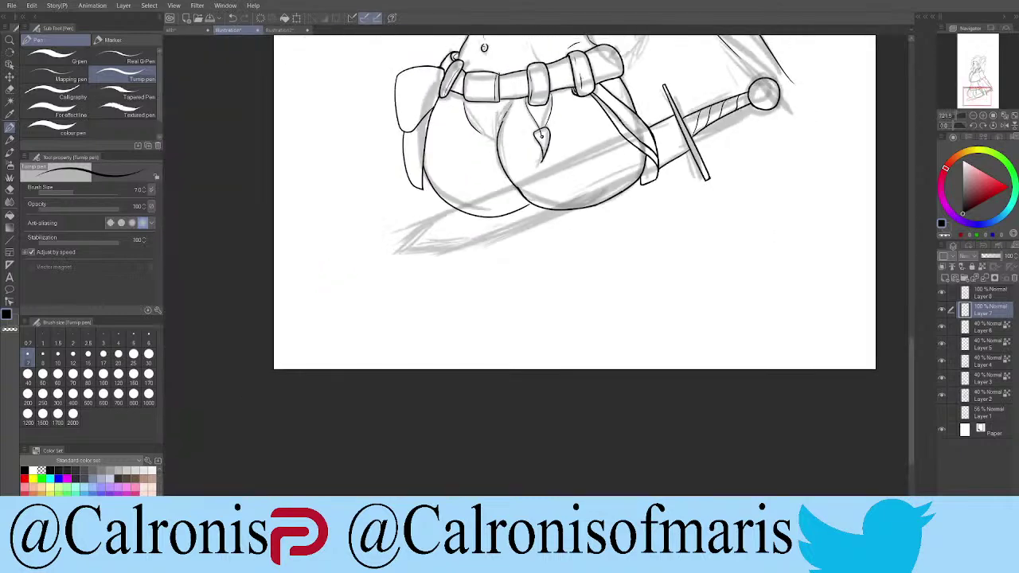
{"action": "scroll", "coordinate": [557, 104], "scroll_direction": "up", "scroll_amount": 10}
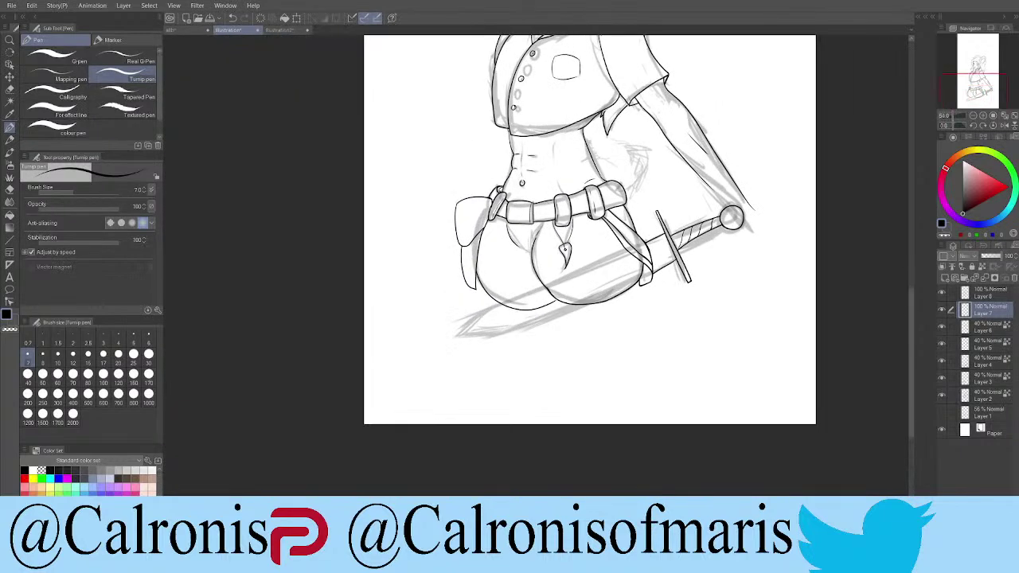
{"action": "scroll", "coordinate": [487, 284], "scroll_direction": "up", "scroll_amount": 3}
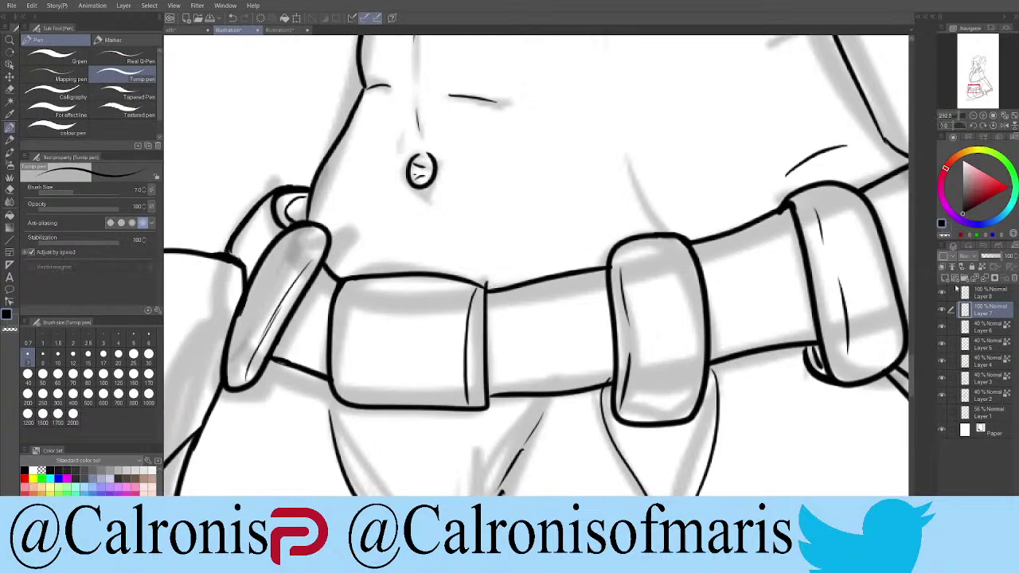
{"action": "left_click", "coordinate": [967, 292]}
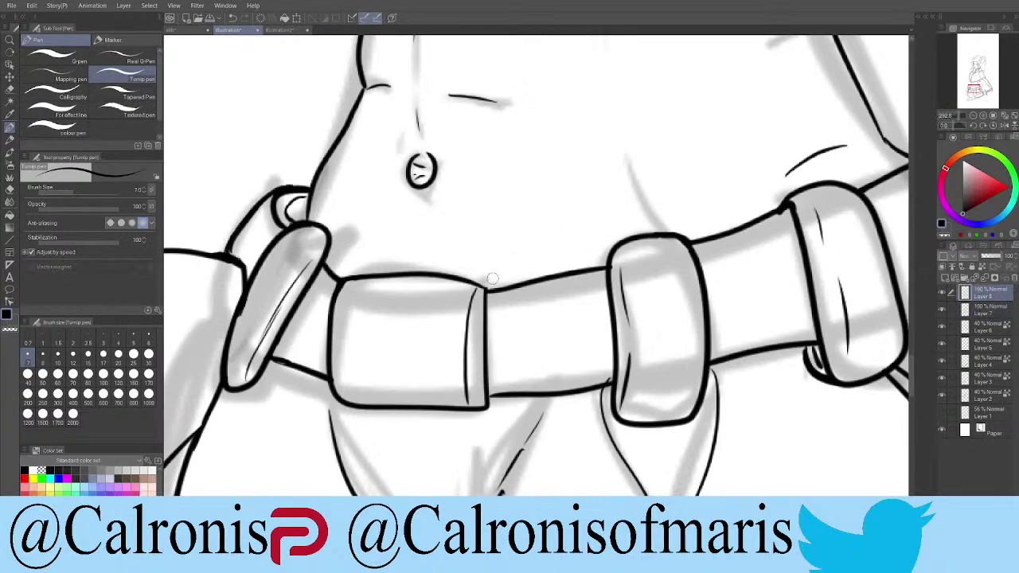
{"action": "scroll", "coordinate": [487, 251], "scroll_direction": "down", "scroll_amount": 1}
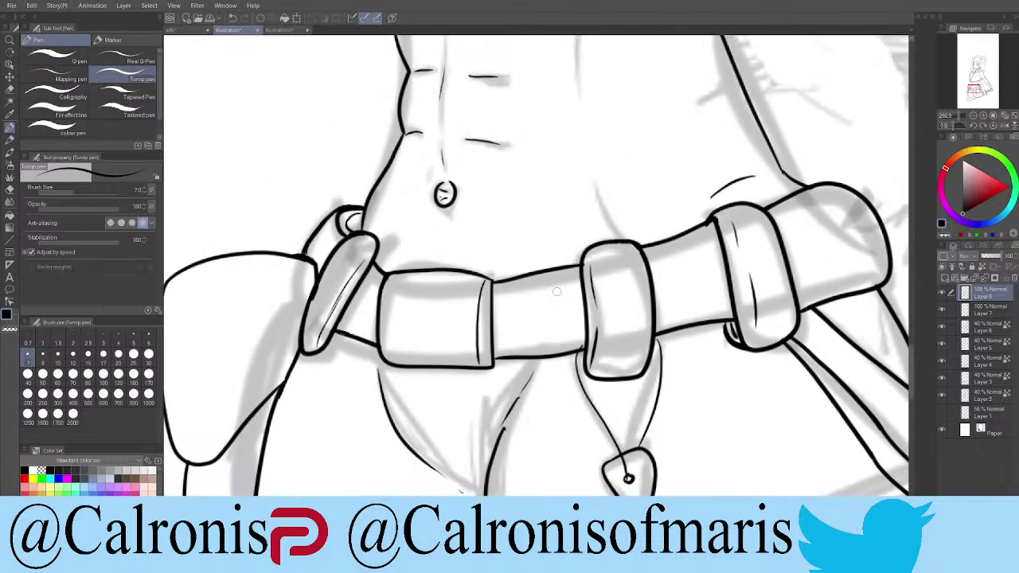
{"action": "scroll", "coordinate": [542, 295], "scroll_direction": "up", "scroll_amount": 2}
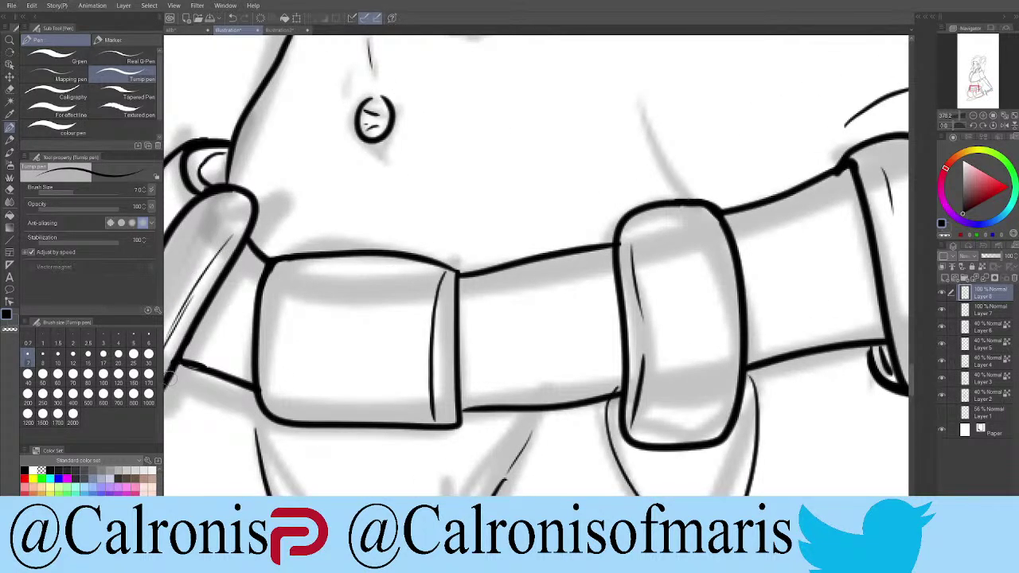
{"action": "mouse_move", "coordinate": [166, 379]}
{"action": "left_mouse_down"}
{"action": "mouse_move", "coordinate": [210, 381]}
{"action": "mouse_move", "coordinate": [263, 410]}
{"action": "left_mouse_up"}
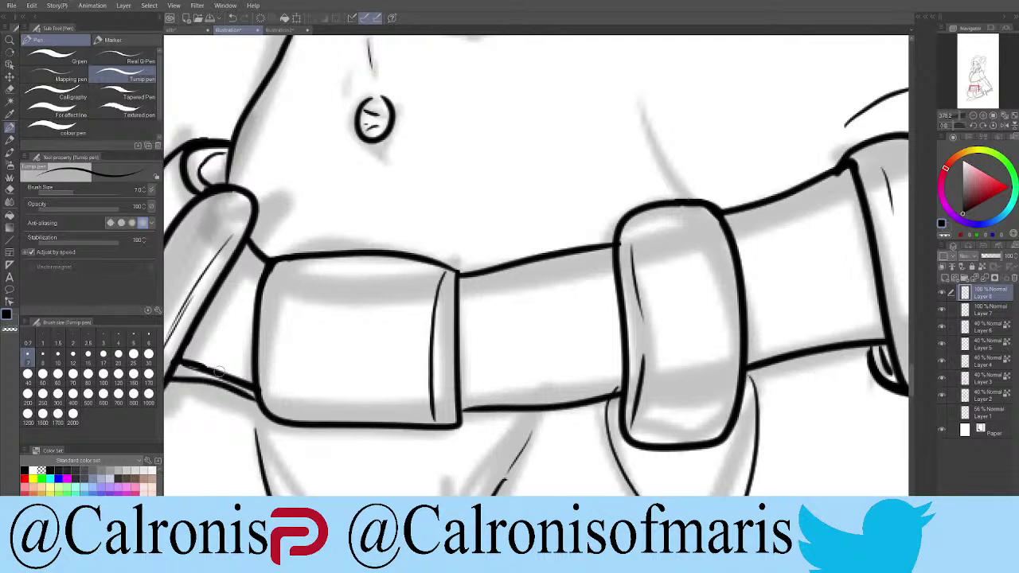
{"action": "key", "text": "ctrl+z"}
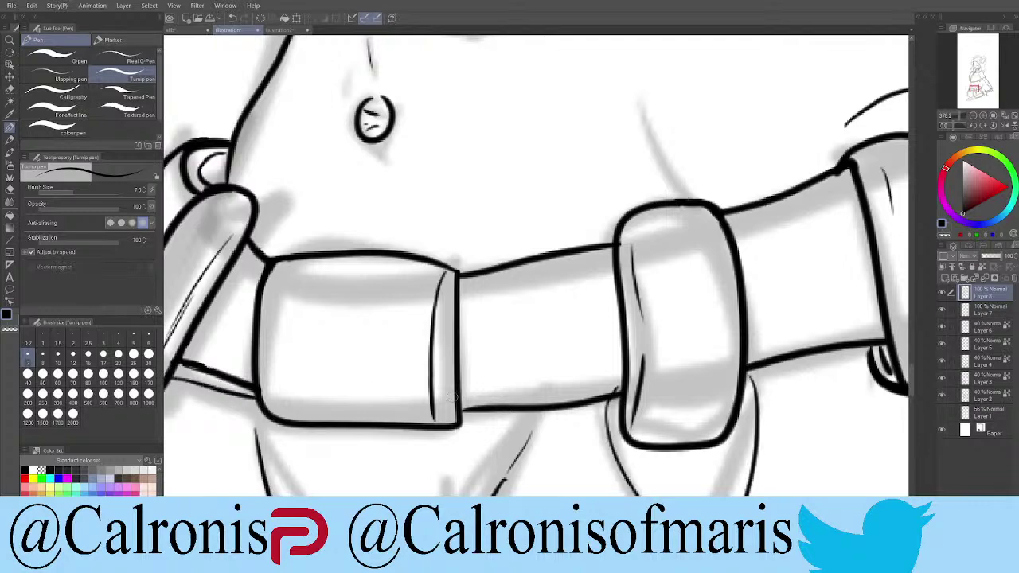
Step: Ink a matching thin thickness line beneath the belt section between the two belt loops beyond the buckle
{"action": "scroll", "coordinate": [618, 401], "scroll_direction": "down", "scroll_amount": 4}
{"action": "scroll", "coordinate": [635, 365], "scroll_direction": "down", "scroll_amount": 1}
{"action": "scroll", "coordinate": [634, 365], "scroll_direction": "up", "scroll_amount": 6}
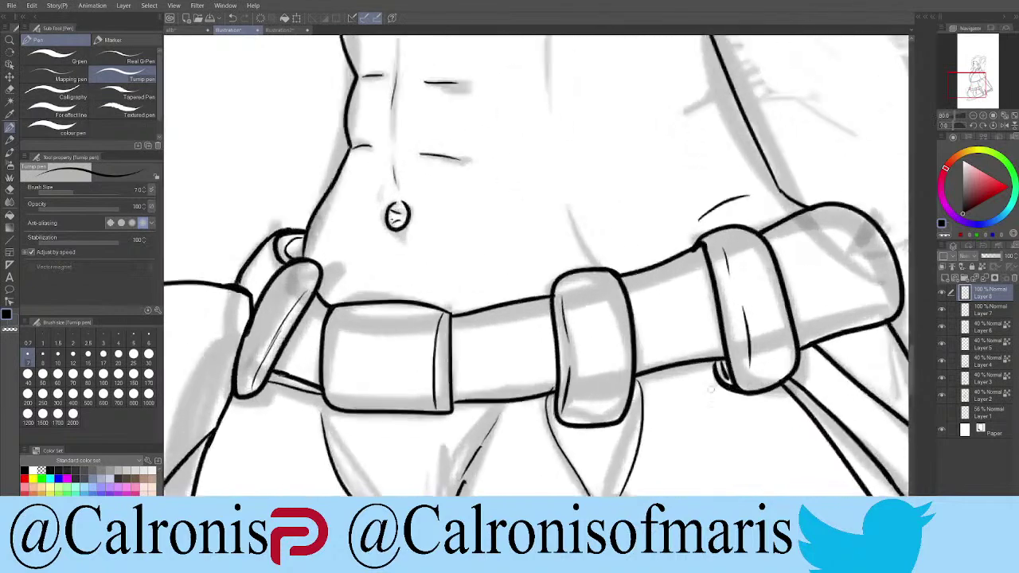
{"action": "left_click_drag", "start_coordinate": [610, 373], "coordinate": [745, 344]}
{"action": "left_click_drag", "start_coordinate": [687, 357], "coordinate": [752, 344]}
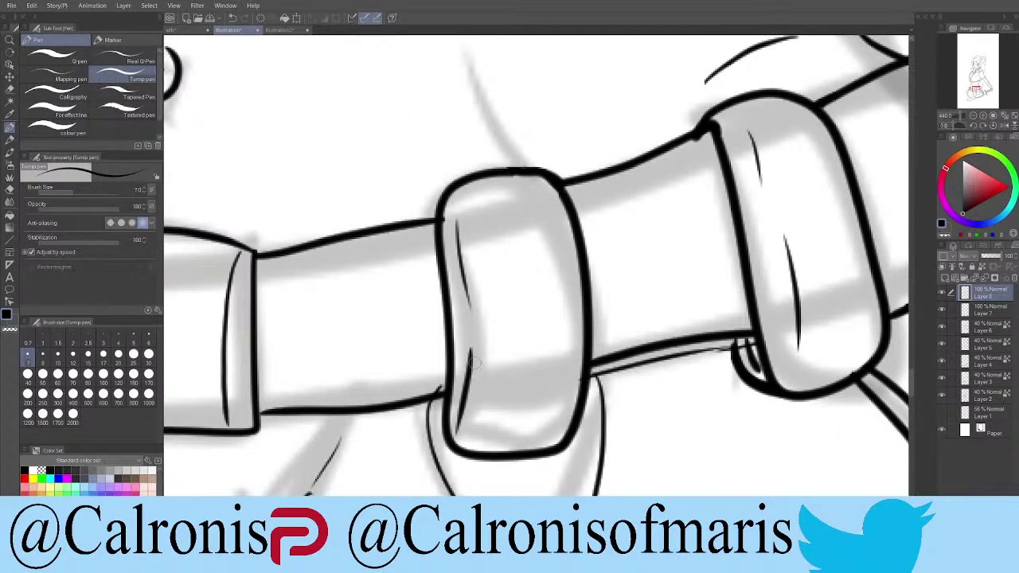
{"action": "scroll", "coordinate": [719, 360], "scroll_direction": "down", "scroll_amount": 1}
{"action": "scroll", "coordinate": [719, 361], "scroll_direction": "down", "scroll_amount": 5}
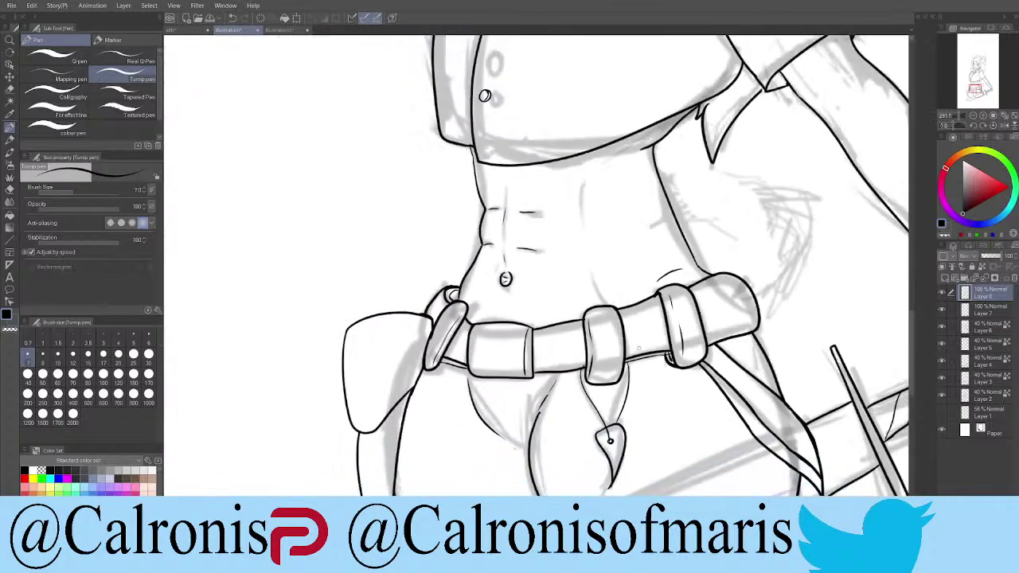
{"action": "scroll", "coordinate": [718, 338], "scroll_direction": "up", "scroll_amount": 3}
{"action": "scroll", "coordinate": [718, 339], "scroll_direction": "up", "scroll_amount": 2}
{"action": "scroll", "coordinate": [717, 339], "scroll_direction": "down", "scroll_amount": 4}
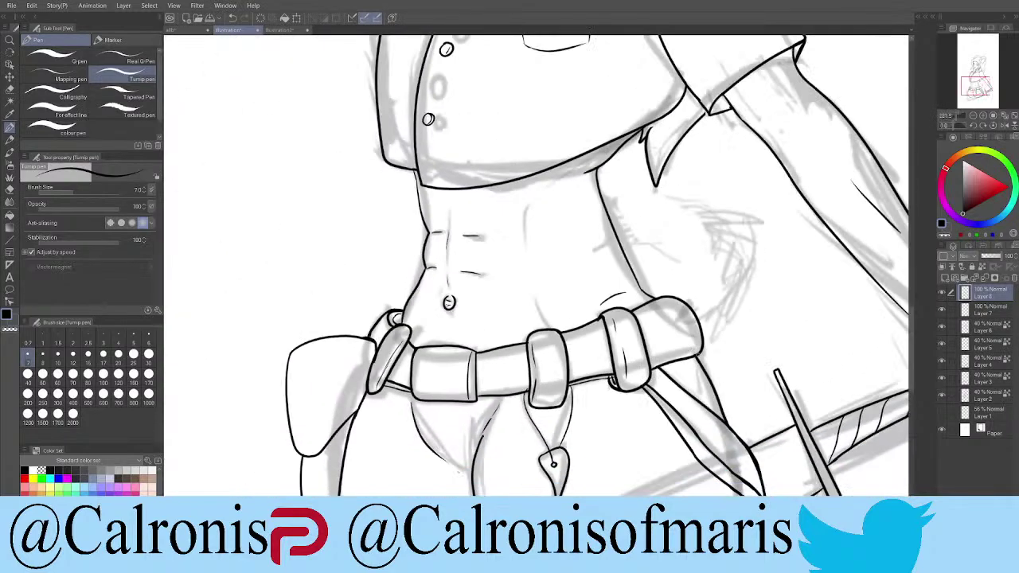
{"action": "scroll", "coordinate": [717, 339], "scroll_direction": "down", "scroll_amount": 4}
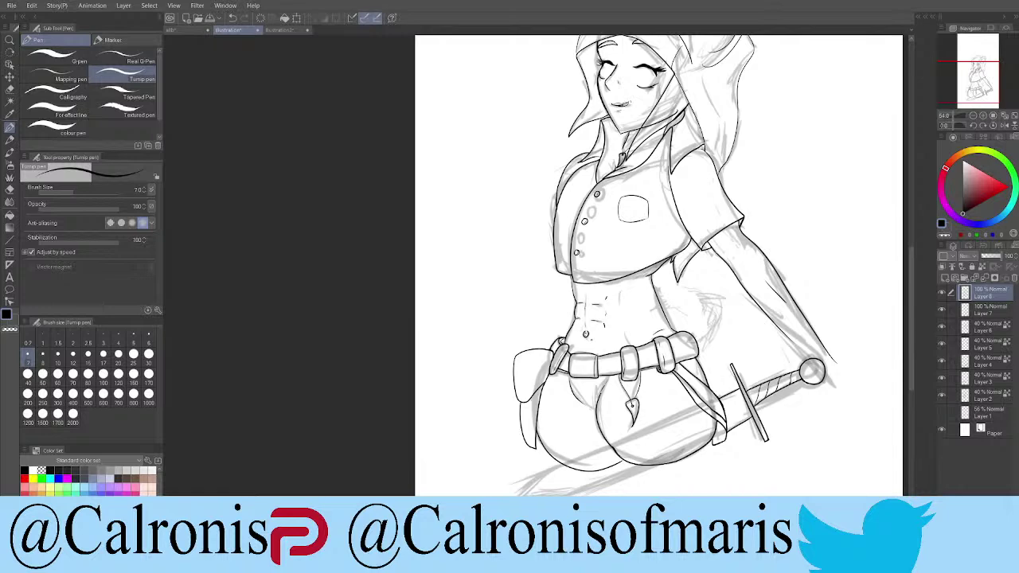
Step: Draw five short horizontal stitch marks across the chest pocket's side edge nearest the sleeve
{"action": "scroll", "coordinate": [645, 209], "scroll_direction": "up", "scroll_amount": 10}
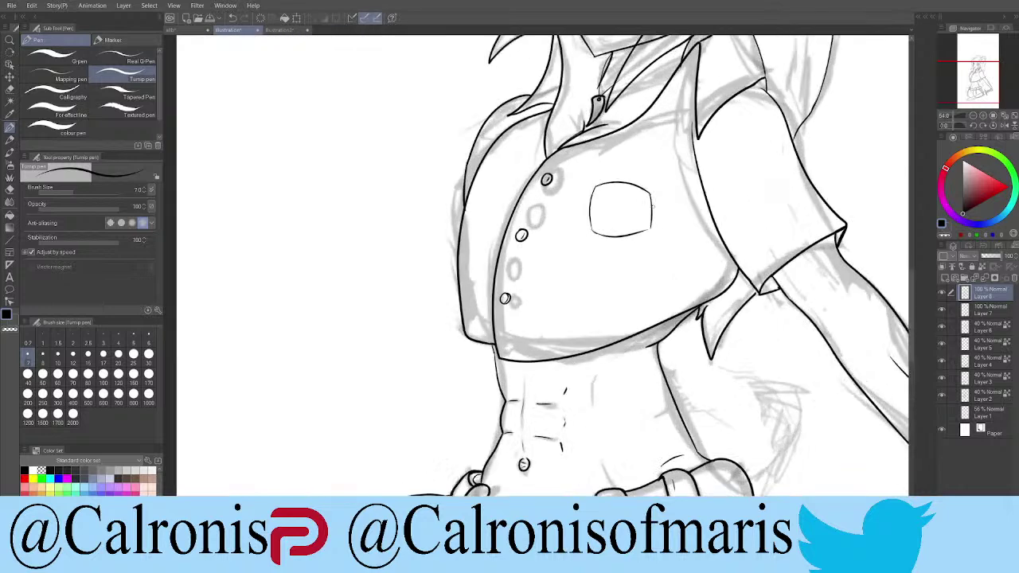
{"action": "mouse_move", "coordinate": [657, 176]}
{"action": "left_mouse_down"}
{"action": "mouse_move", "coordinate": [631, 177]}
{"action": "mouse_move", "coordinate": [661, 179]}
{"action": "mouse_move", "coordinate": [631, 199]}
{"action": "mouse_move", "coordinate": [661, 197]}
{"action": "mouse_move", "coordinate": [637, 224]}
{"action": "mouse_move", "coordinate": [660, 225]}
{"action": "mouse_move", "coordinate": [636, 255]}
{"action": "mouse_move", "coordinate": [662, 256]}
{"action": "mouse_move", "coordinate": [635, 271]}
{"action": "left_mouse_up"}
{"action": "left_click_drag", "start_coordinate": [636, 273], "coordinate": [659, 270]}
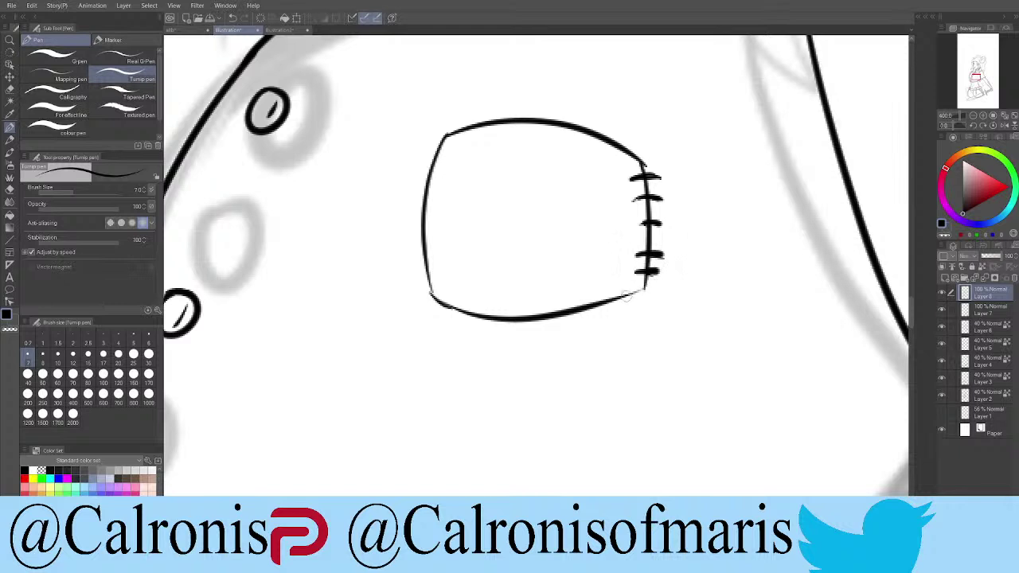
Step: Draw six short upright stitch marks along the chest pocket's bottom edge
{"action": "left_click_drag", "start_coordinate": [451, 293], "coordinate": [436, 309]}
{"action": "mouse_move", "coordinate": [437, 307]}
{"action": "left_mouse_down"}
{"action": "mouse_move", "coordinate": [447, 297]}
{"action": "mouse_move", "coordinate": [457, 318]}
{"action": "left_mouse_up"}
{"action": "left_click_drag", "start_coordinate": [518, 307], "coordinate": [513, 326]}
{"action": "left_click_drag", "start_coordinate": [563, 300], "coordinate": [559, 323]}
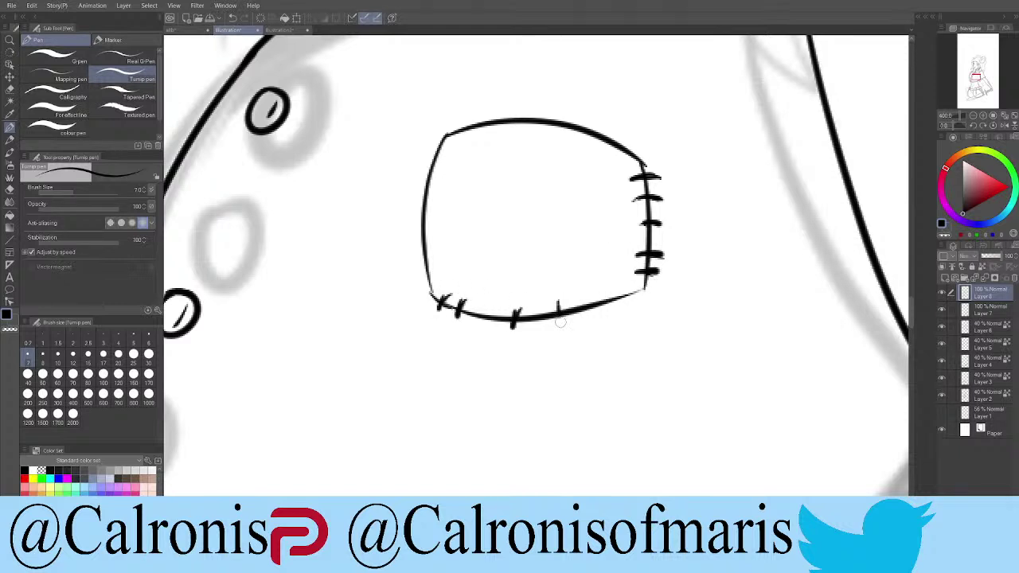
{"action": "mouse_move", "coordinate": [604, 288]}
{"action": "left_mouse_down"}
{"action": "mouse_move", "coordinate": [600, 313]}
{"action": "mouse_move", "coordinate": [634, 308]}
{"action": "left_mouse_up"}
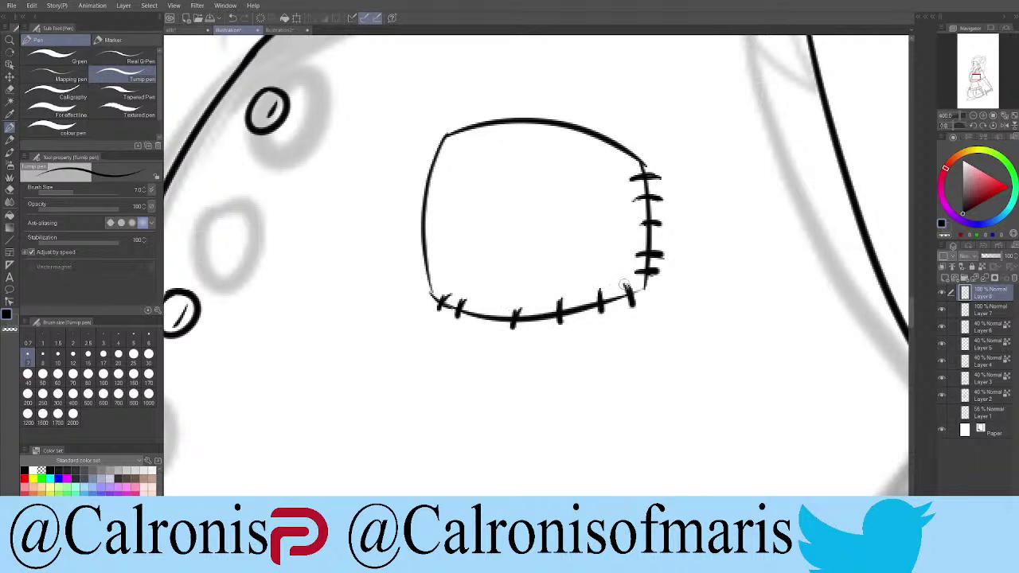
Step: Draw short stitch marks down the chest pocket's side edge nearest the vest buttons
{"action": "mouse_move", "coordinate": [416, 276]}
{"action": "left_mouse_down"}
{"action": "mouse_move", "coordinate": [438, 270]}
{"action": "mouse_move", "coordinate": [436, 249]}
{"action": "mouse_move", "coordinate": [412, 231]}
{"action": "left_mouse_up"}
{"action": "left_click_drag", "start_coordinate": [434, 193], "coordinate": [411, 197]}
{"action": "mouse_move", "coordinate": [447, 162]}
{"action": "left_mouse_down"}
{"action": "mouse_move", "coordinate": [421, 165]}
{"action": "mouse_move", "coordinate": [428, 141]}
{"action": "left_mouse_up"}
{"action": "scroll", "coordinate": [430, 211], "scroll_direction": "down", "scroll_amount": 10}
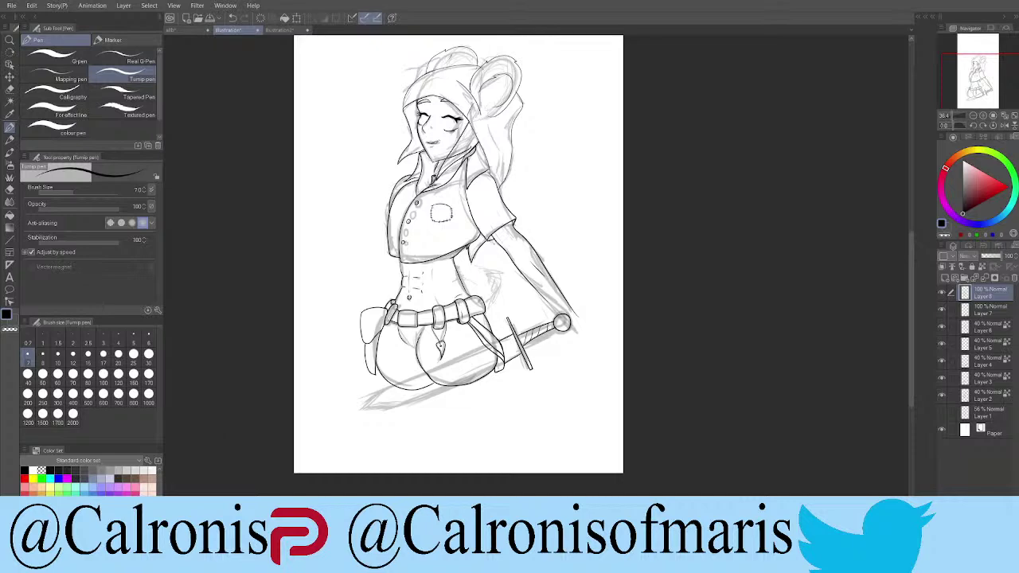
{"action": "scroll", "coordinate": [366, 315], "scroll_direction": "up", "scroll_amount": 10}
{"action": "mouse_move", "coordinate": [321, 292]}
{"action": "left_mouse_down"}
{"action": "mouse_move", "coordinate": [406, 245]}
{"action": "mouse_move", "coordinate": [497, 230]}
{"action": "left_mouse_up"}
{"action": "key", "text": "ctrl+z"}
{"action": "key", "text": "ctrl+z"}
Step: Ink a curved line above the hip pouch's upper edge, from its outer corner to the belt, to give the pouch depth
{"action": "mouse_move", "coordinate": [317, 301]}
{"action": "left_mouse_down"}
{"action": "mouse_move", "coordinate": [365, 273]}
{"action": "mouse_move", "coordinate": [487, 235]}
{"action": "mouse_move", "coordinate": [510, 243]}
{"action": "left_mouse_up"}
{"action": "scroll", "coordinate": [318, 296], "scroll_direction": "up", "scroll_amount": 4}
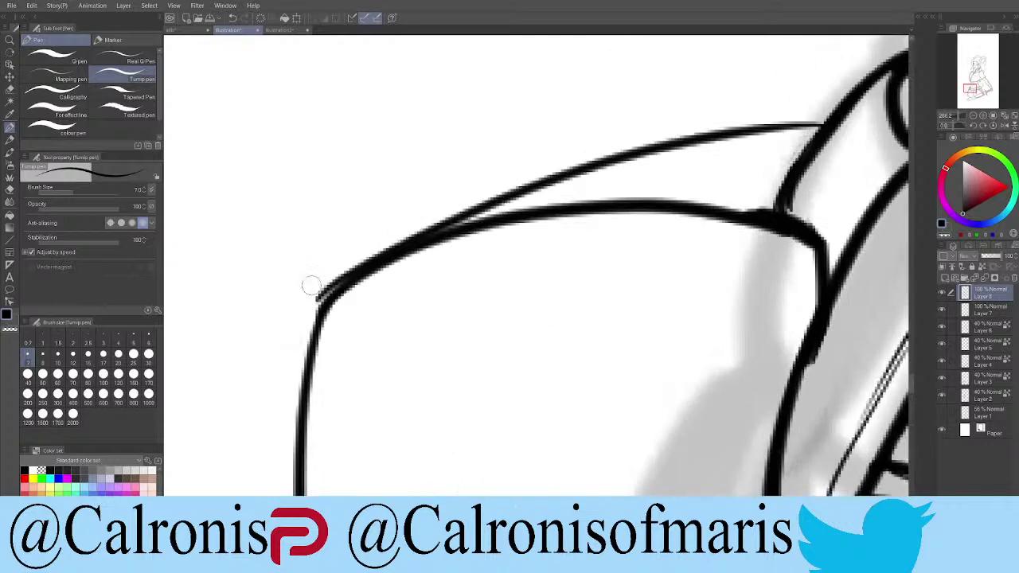
{"action": "key", "text": "ctrl+z"}
{"action": "scroll", "coordinate": [273, 378], "scroll_direction": "down", "scroll_amount": 5}
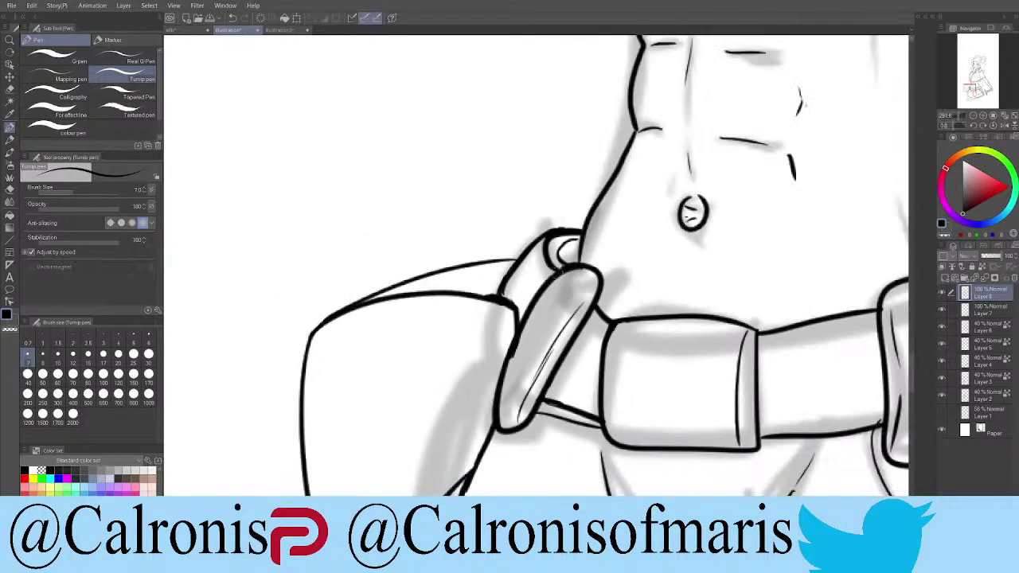
{"action": "scroll", "coordinate": [513, 293], "scroll_direction": "up", "scroll_amount": 5}
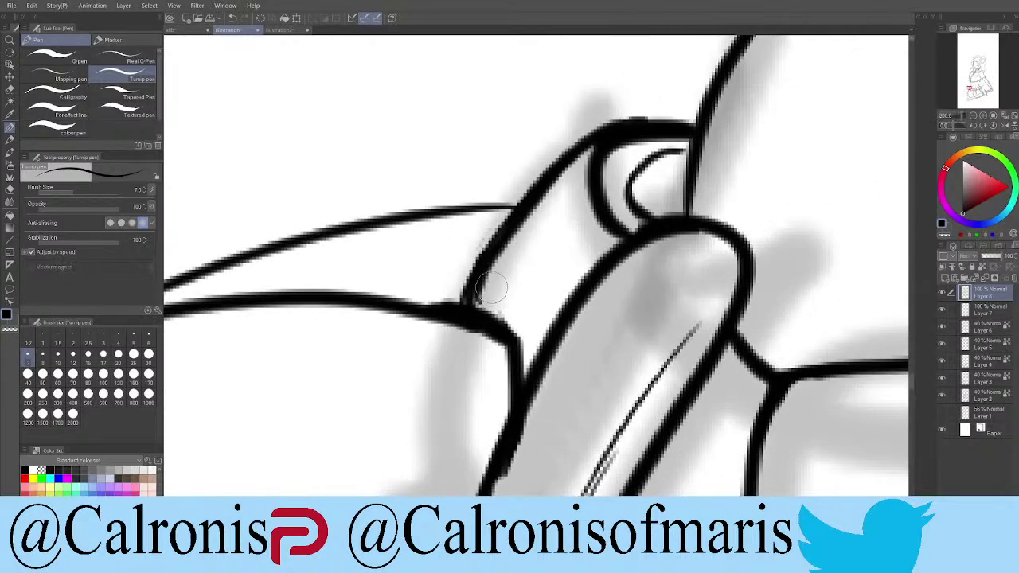
{"action": "scroll", "coordinate": [437, 362], "scroll_direction": "down", "scroll_amount": 5}
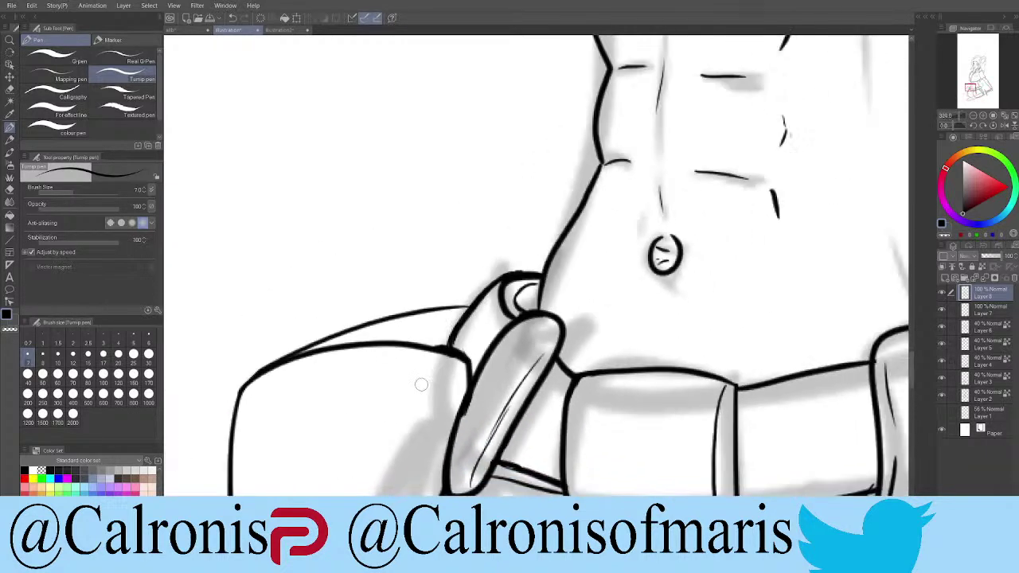
{"action": "scroll", "coordinate": [430, 386], "scroll_direction": "down", "scroll_amount": 6}
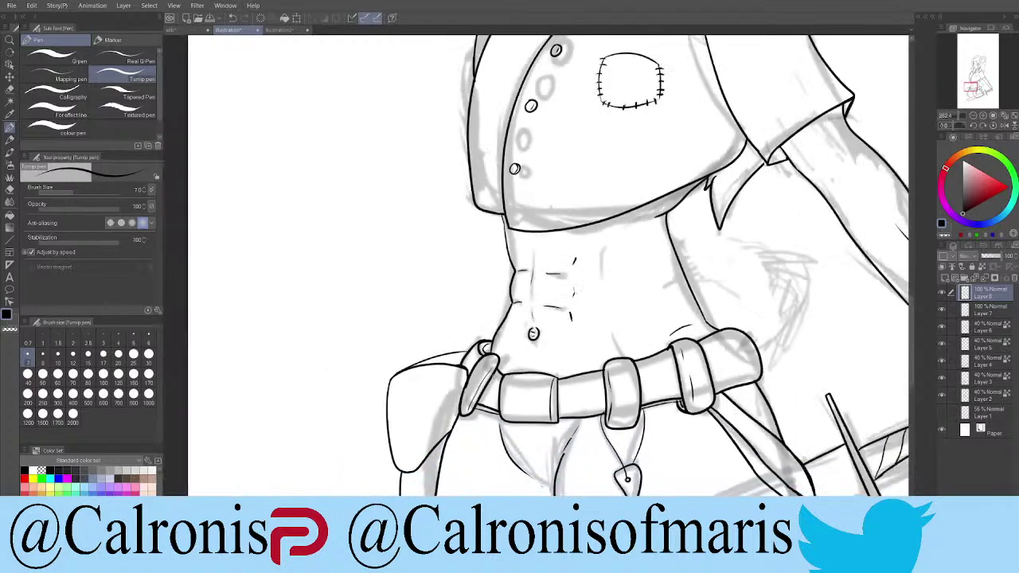
Step: Add short branching crease strokes inside the navel
{"action": "scroll", "coordinate": [524, 350], "scroll_direction": "up", "scroll_amount": 6}
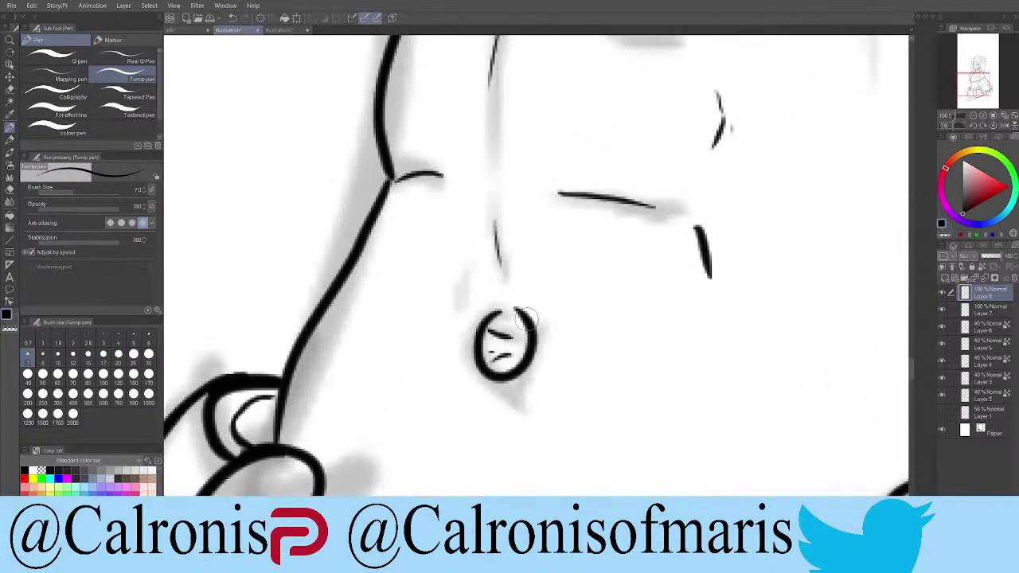
{"action": "left_click_drag", "start_coordinate": [524, 325], "coordinate": [503, 366]}
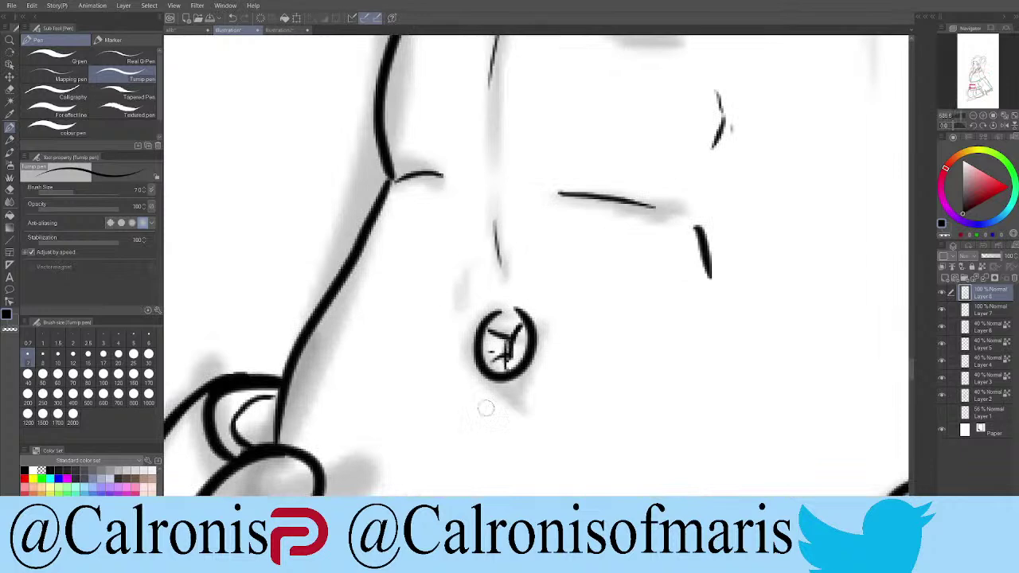
{"action": "scroll", "coordinate": [446, 438], "scroll_direction": "down", "scroll_amount": 4}
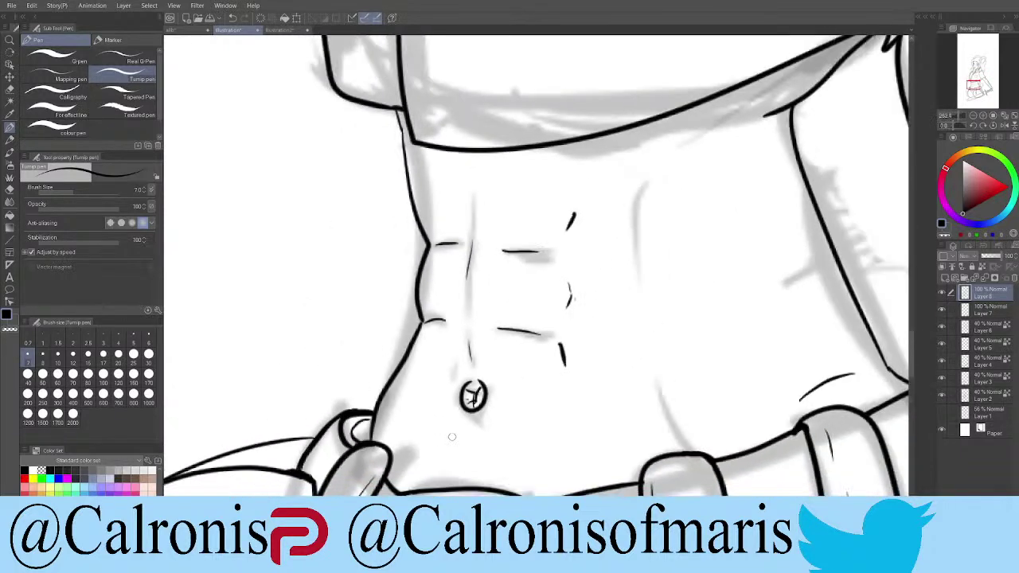
{"action": "scroll", "coordinate": [453, 430], "scroll_direction": "down", "scroll_amount": 8}
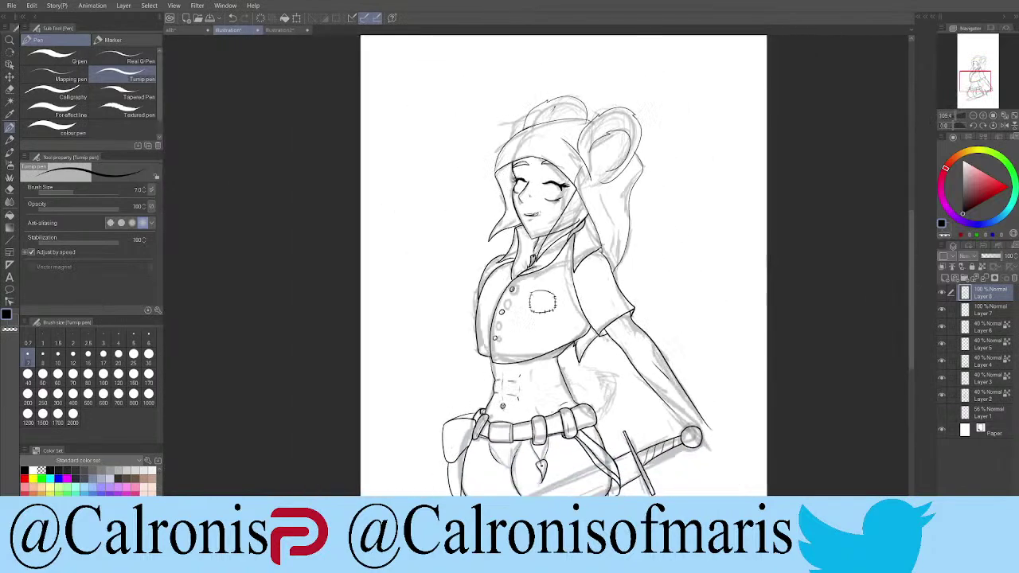
Step: Clean up the overlapping lines between the belt's lower edge and its thickness line beside the loop farthest from the buckle
{"action": "scroll", "coordinate": [554, 440], "scroll_direction": "up", "scroll_amount": 10}
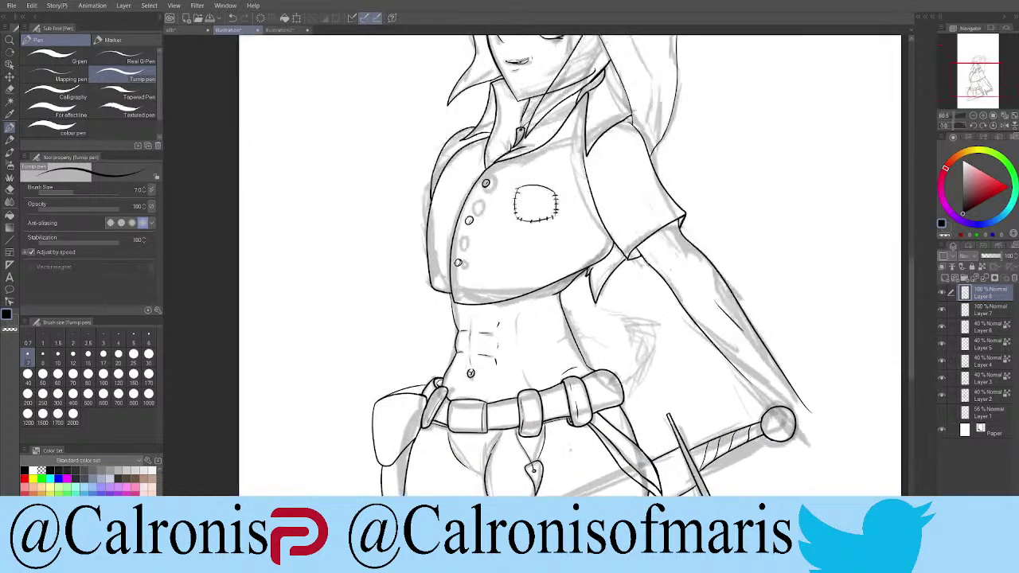
{"action": "scroll", "coordinate": [567, 406], "scroll_direction": "up", "scroll_amount": 6}
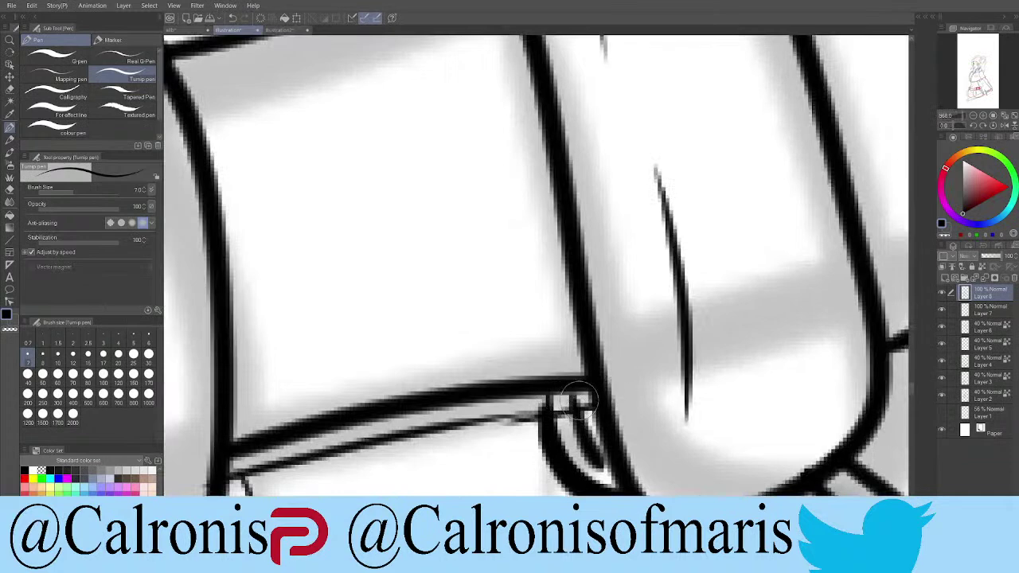
{"action": "left_click_drag", "start_coordinate": [580, 399], "coordinate": [543, 403]}
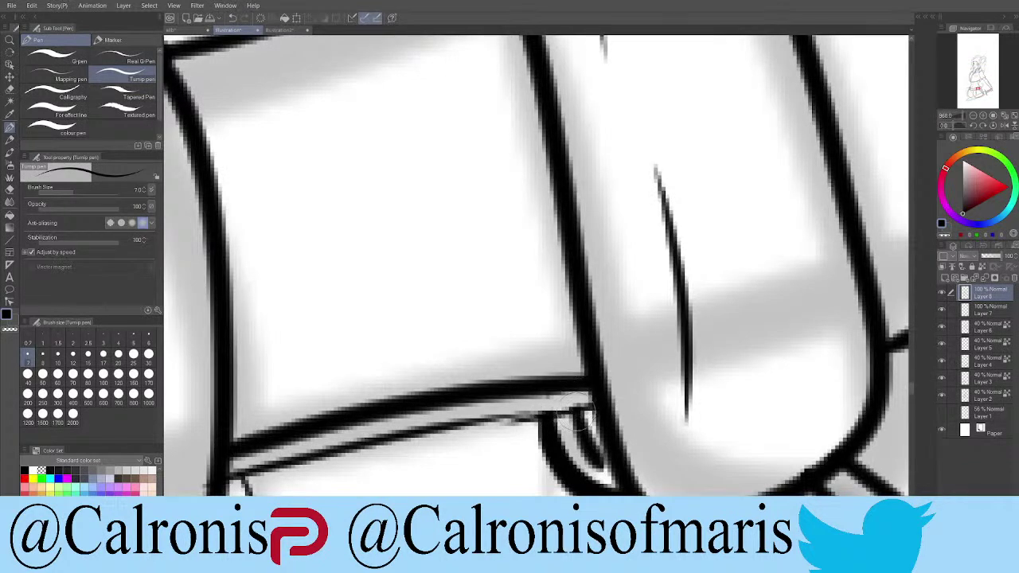
{"action": "scroll", "coordinate": [211, 482], "scroll_direction": "down", "scroll_amount": 5}
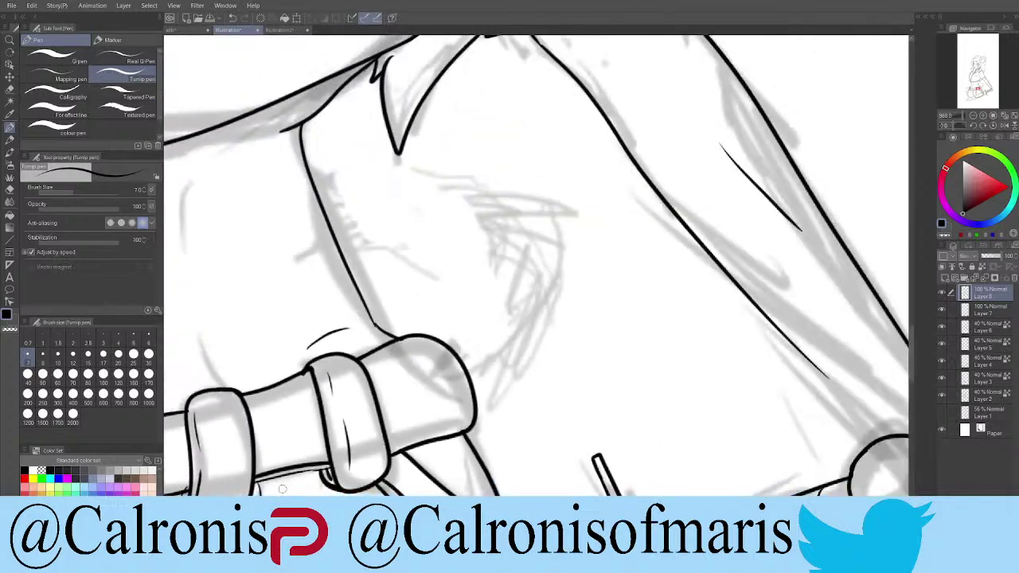
{"action": "scroll", "coordinate": [282, 489], "scroll_direction": "up", "scroll_amount": 5}
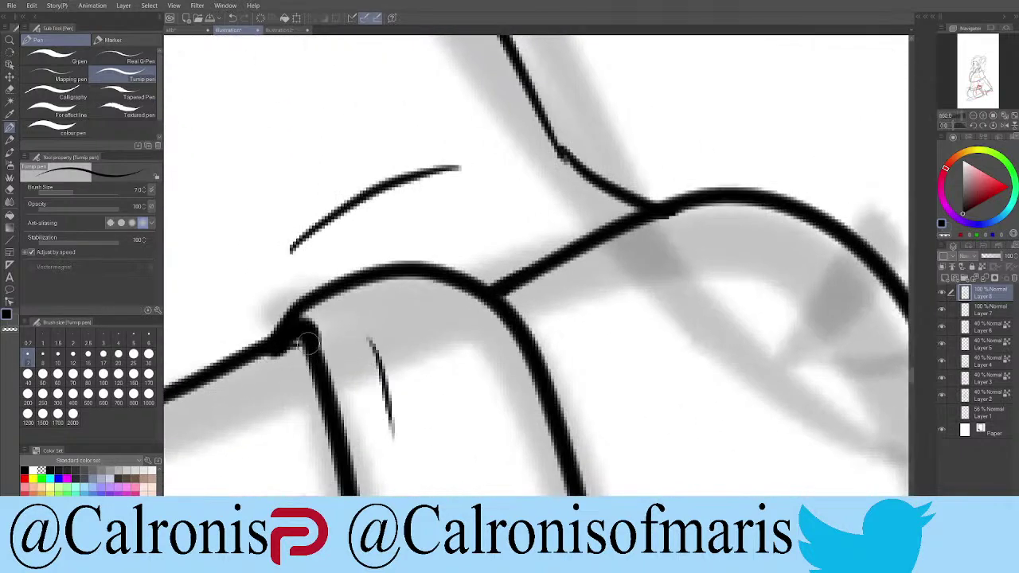
{"action": "scroll", "coordinate": [301, 344], "scroll_direction": "down", "scroll_amount": 5}
{"action": "scroll", "coordinate": [301, 344], "scroll_direction": "down", "scroll_amount": 3}
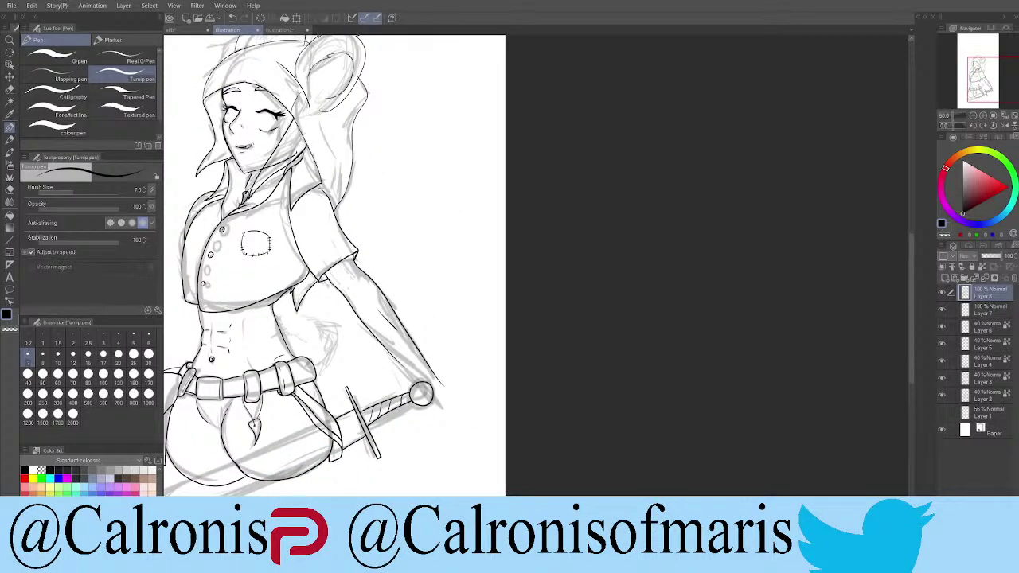
Step: Ink a thin inner line along the belt buckle's bottom edge, joined to the buckle's vertical thickness line
{"action": "scroll", "coordinate": [440, 344], "scroll_direction": "up", "scroll_amount": 10}
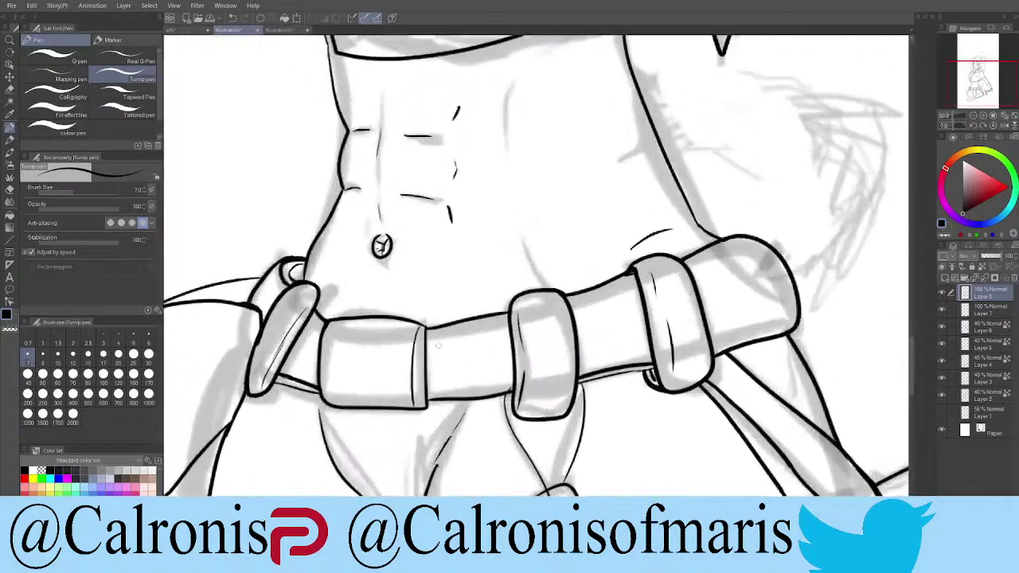
{"action": "scroll", "coordinate": [440, 344], "scroll_direction": "up", "scroll_amount": 2}
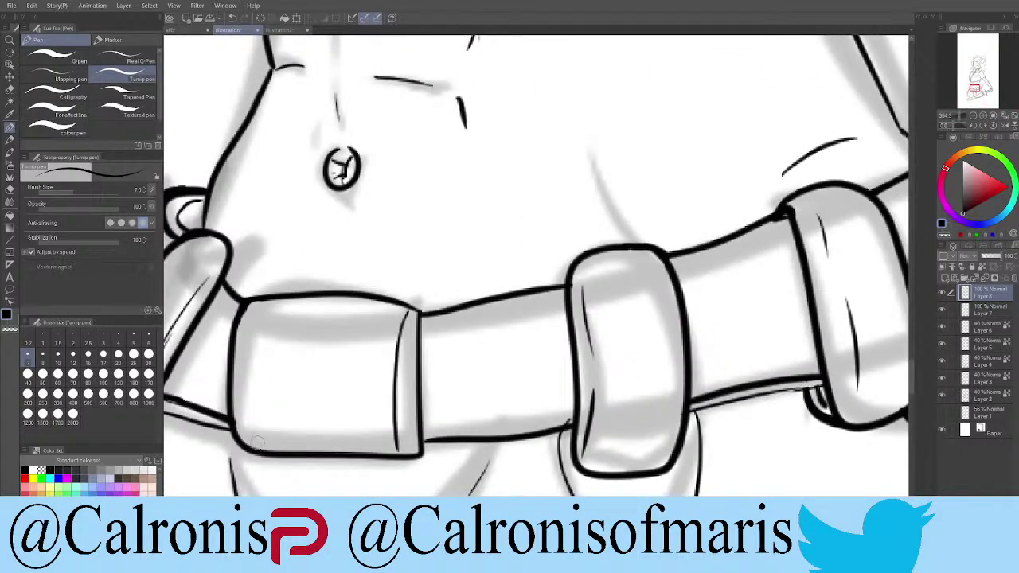
{"action": "left_click_drag", "start_coordinate": [238, 437], "coordinate": [408, 437]}
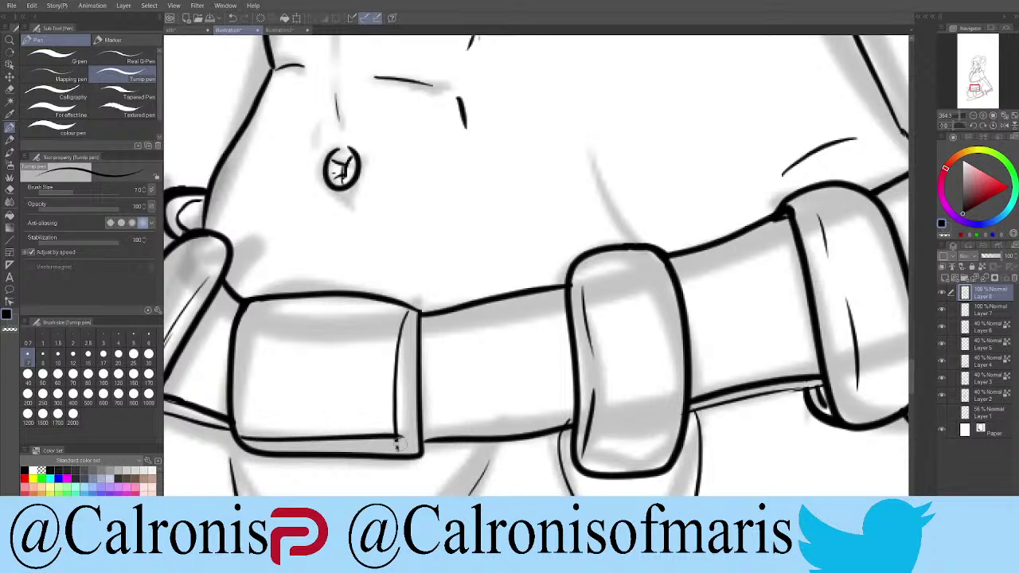
{"action": "scroll", "coordinate": [410, 440], "scroll_direction": "down", "scroll_amount": 1}
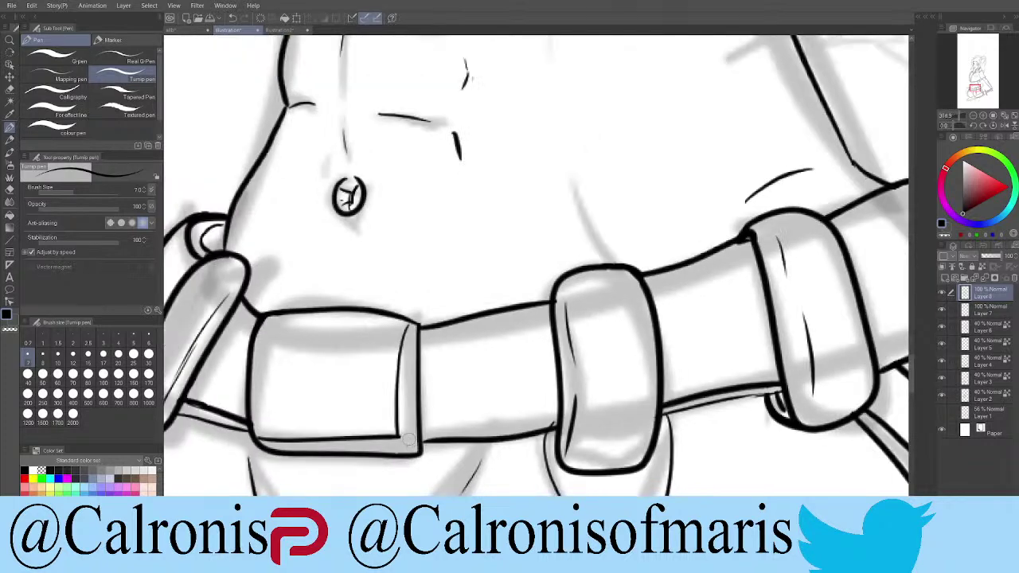
Step: Rework the buckle's upper corner beside the belt so its thickness line joins the outer edge
{"action": "scroll", "coordinate": [410, 440], "scroll_direction": "down", "scroll_amount": 2}
{"action": "scroll", "coordinate": [410, 439], "scroll_direction": "up", "scroll_amount": 4}
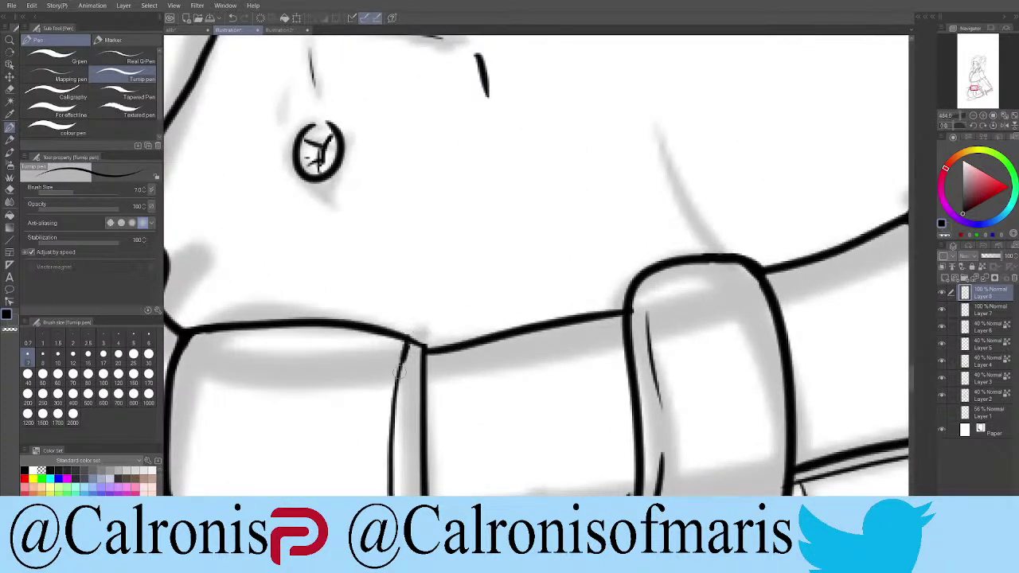
{"action": "mouse_move", "coordinate": [406, 351]}
{"action": "left_mouse_down"}
{"action": "mouse_move", "coordinate": [408, 336]}
{"action": "mouse_move", "coordinate": [422, 334]}
{"action": "mouse_move", "coordinate": [427, 359]}
{"action": "mouse_move", "coordinate": [416, 342]}
{"action": "left_mouse_up"}
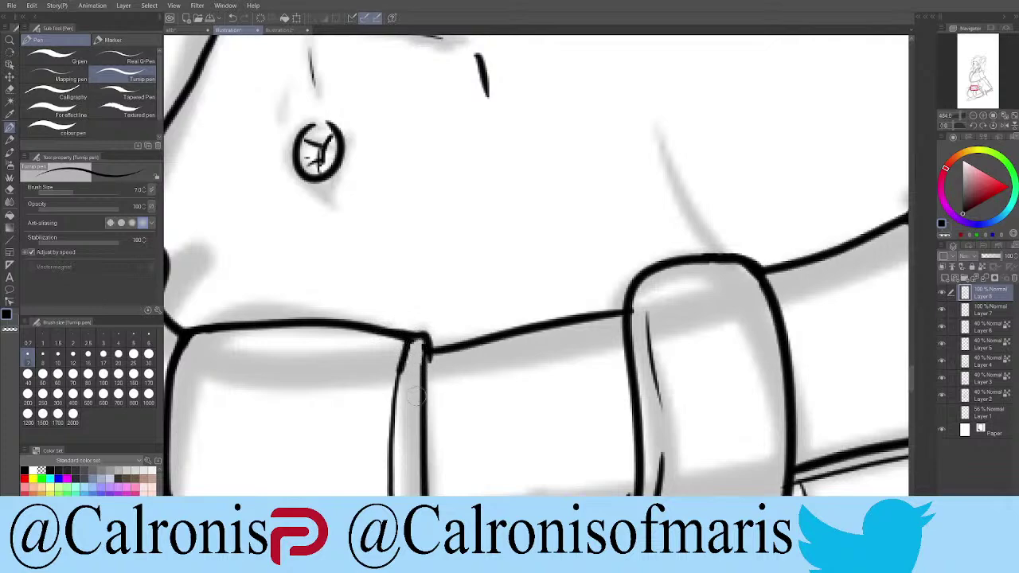
{"action": "scroll", "coordinate": [438, 447], "scroll_direction": "down", "scroll_amount": 3}
{"action": "scroll", "coordinate": [437, 447], "scroll_direction": "down", "scroll_amount": 5}
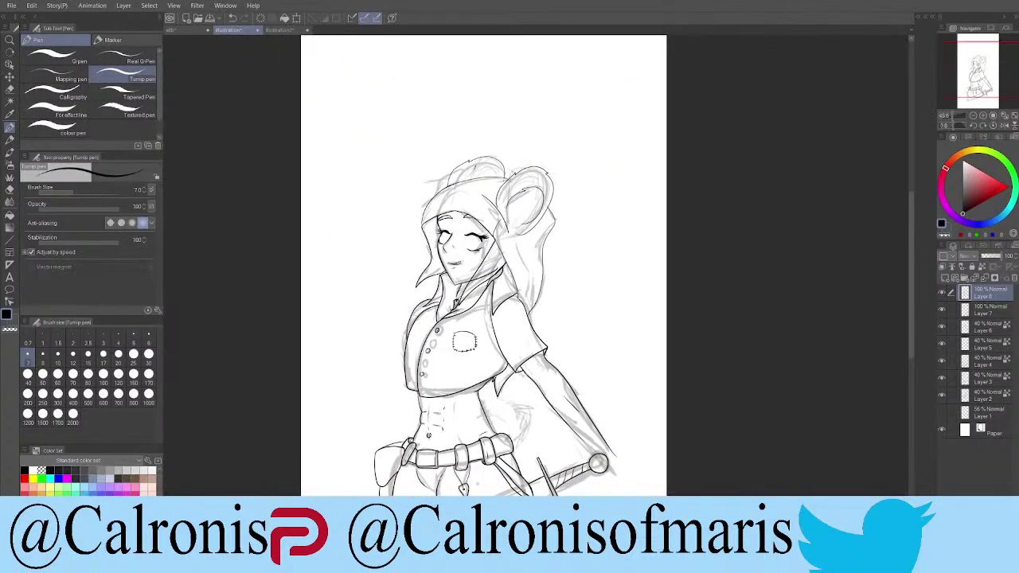
{"action": "scroll", "coordinate": [437, 446], "scroll_direction": "down", "scroll_amount": 1}
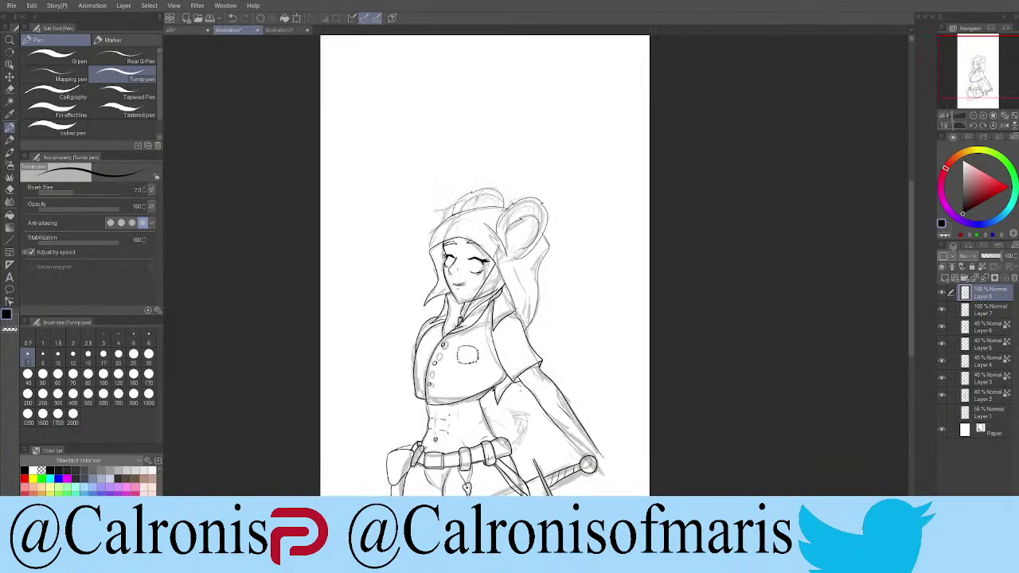
Step: Ink a small narrow pointed tatter beneath the vest hem beside the larger pointed flap, and thicken its side down to the tip
{"action": "scroll", "coordinate": [461, 426], "scroll_direction": "up", "scroll_amount": 8}
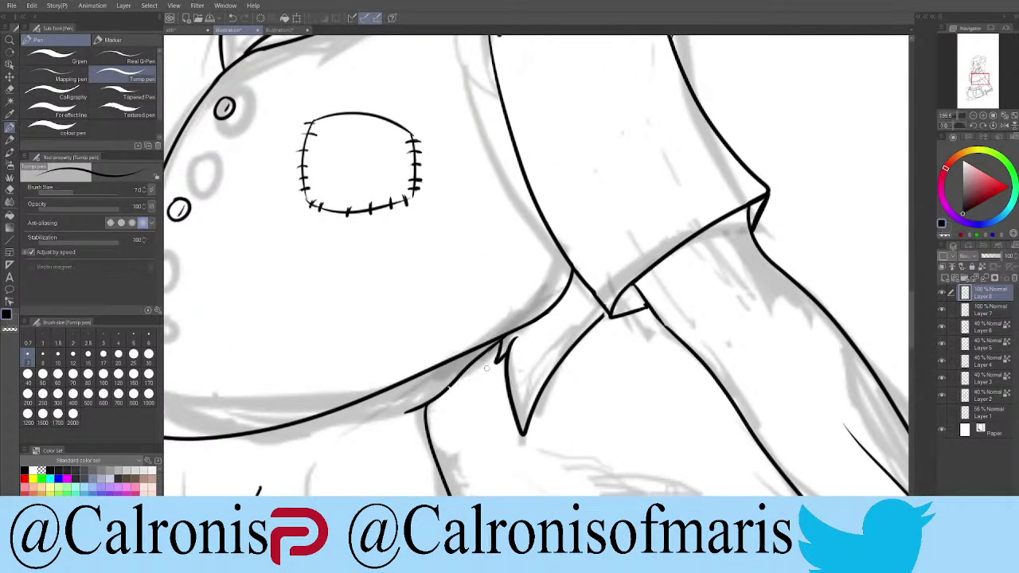
{"action": "left_click_drag", "start_coordinate": [479, 362], "coordinate": [471, 411]}
{"action": "mouse_move", "coordinate": [459, 372]}
{"action": "left_mouse_down"}
{"action": "mouse_move", "coordinate": [474, 418]}
{"action": "mouse_move", "coordinate": [446, 402]}
{"action": "left_mouse_up"}
{"action": "scroll", "coordinate": [603, 313], "scroll_direction": "up", "scroll_amount": 3}
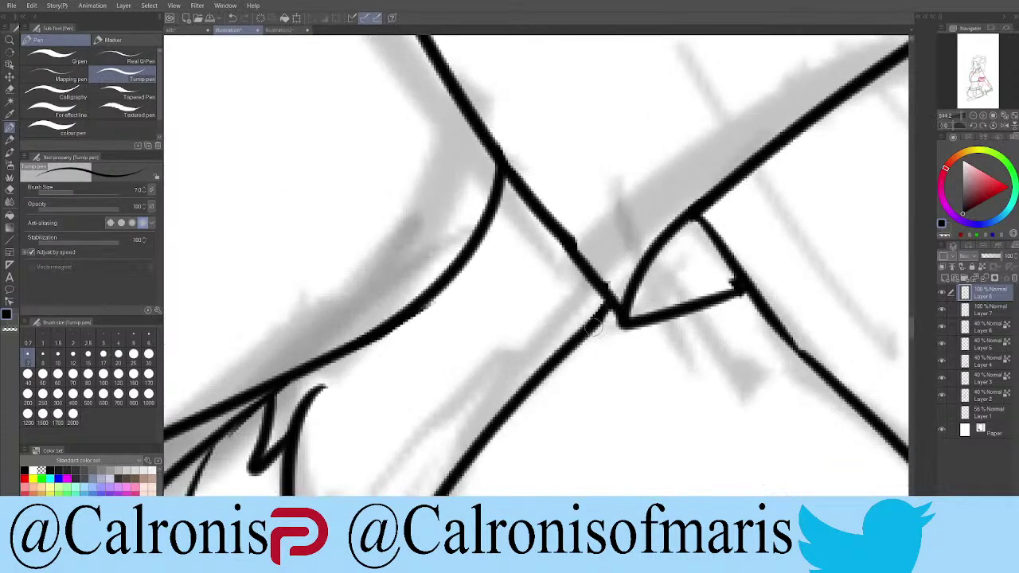
{"action": "scroll", "coordinate": [660, 280], "scroll_direction": "down", "scroll_amount": 5}
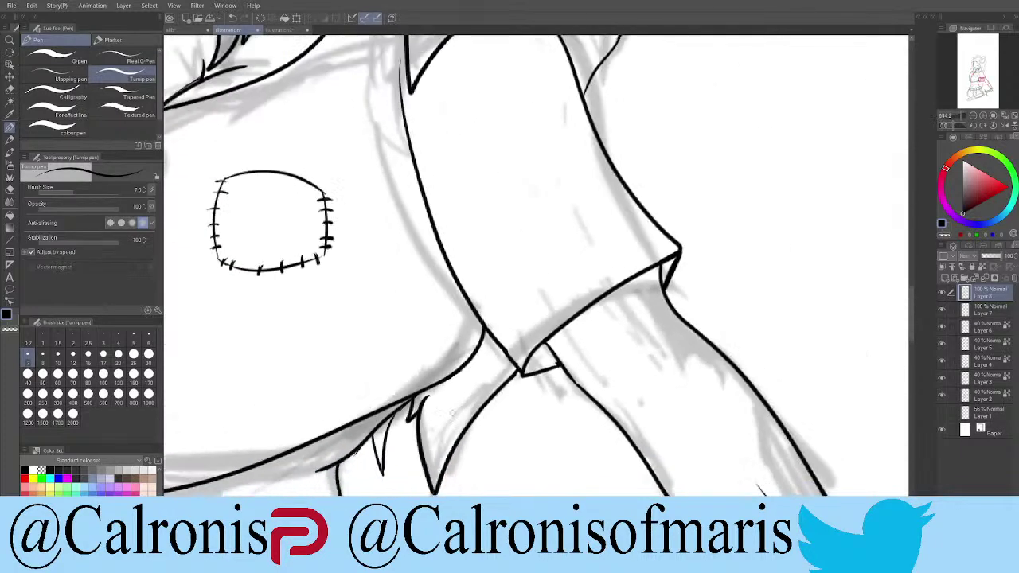
{"action": "scroll", "coordinate": [412, 457], "scroll_direction": "up", "scroll_amount": 5}
{"action": "left_click_drag", "start_coordinate": [401, 405], "coordinate": [390, 477]}
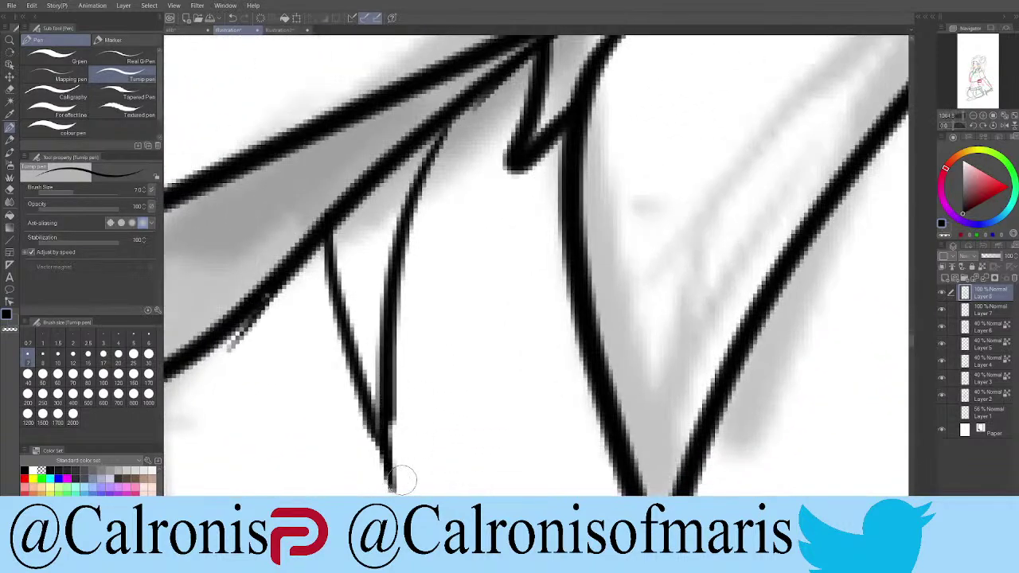
{"action": "scroll", "coordinate": [388, 473], "scroll_direction": "down", "scroll_amount": 6}
{"action": "scroll", "coordinate": [391, 470], "scroll_direction": "down", "scroll_amount": 2}
{"action": "scroll", "coordinate": [366, 423], "scroll_direction": "up", "scroll_amount": 8}
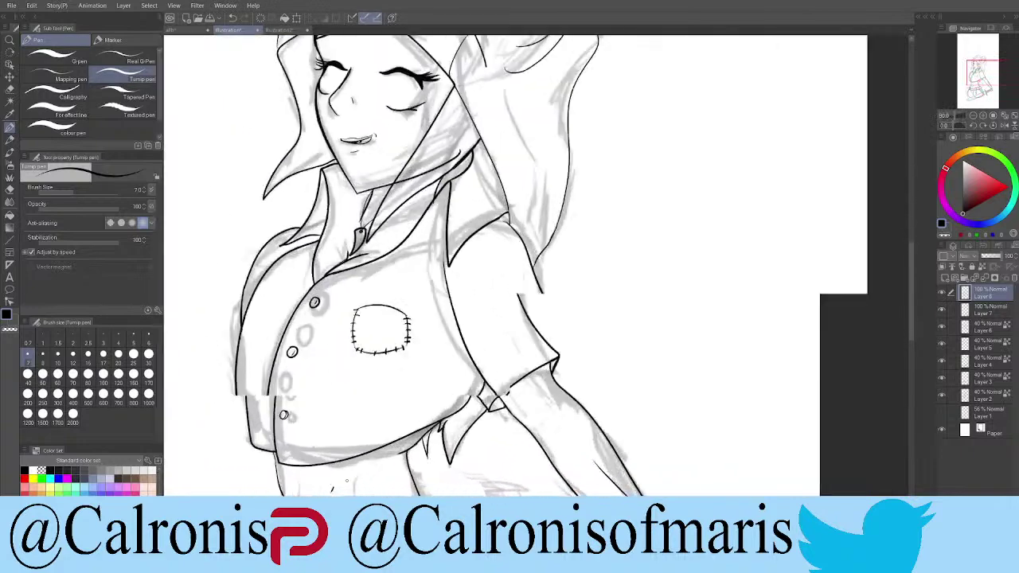
Step: Erase the far ear's outline where it overlaps the hood below the hood's top edge
{"action": "scroll", "coordinate": [537, 402], "scroll_direction": "down", "scroll_amount": 7}
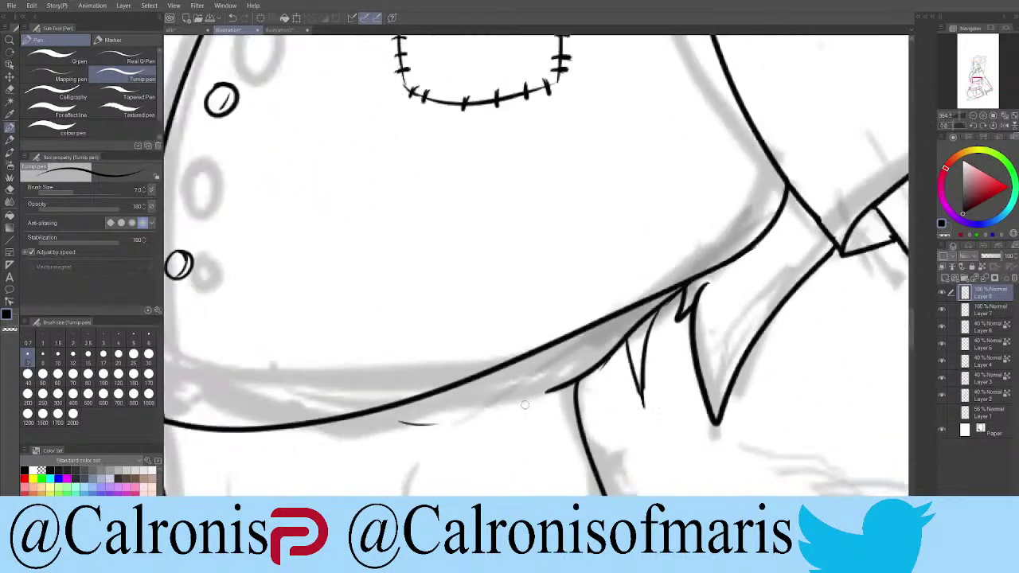
{"action": "scroll", "coordinate": [569, 248], "scroll_direction": "up", "scroll_amount": 8}
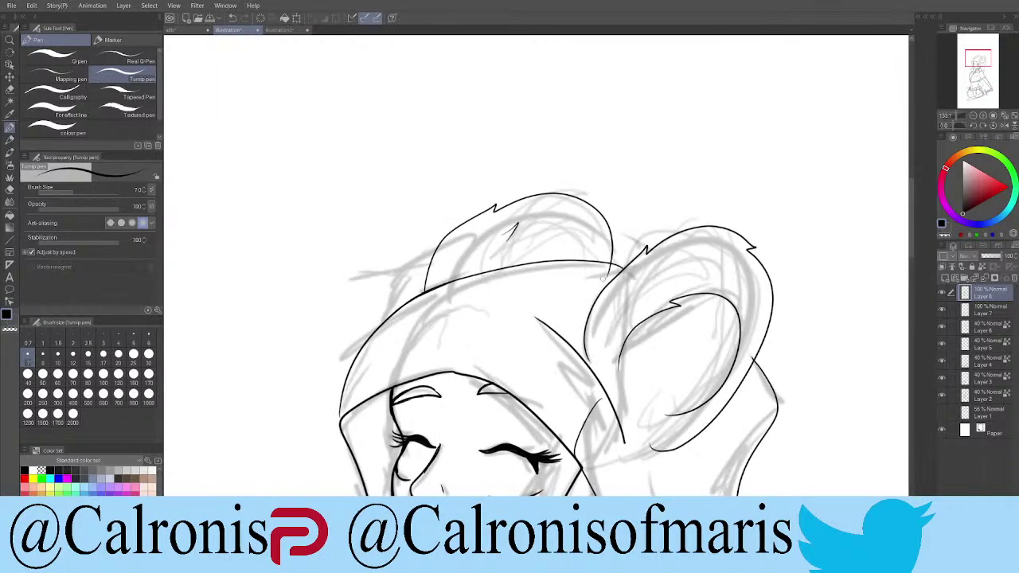
{"action": "scroll", "coordinate": [602, 278], "scroll_direction": "up", "scroll_amount": 5}
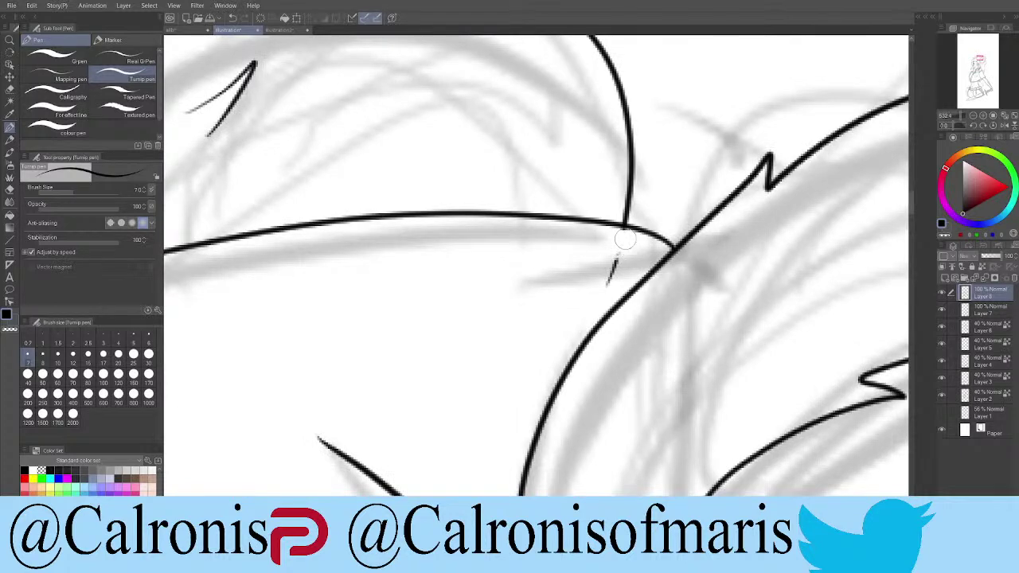
{"action": "scroll", "coordinate": [426, 413], "scroll_direction": "down", "scroll_amount": 2}
{"action": "scroll", "coordinate": [426, 412], "scroll_direction": "down", "scroll_amount": 10}
{"action": "scroll", "coordinate": [458, 478], "scroll_direction": "up", "scroll_amount": 8}
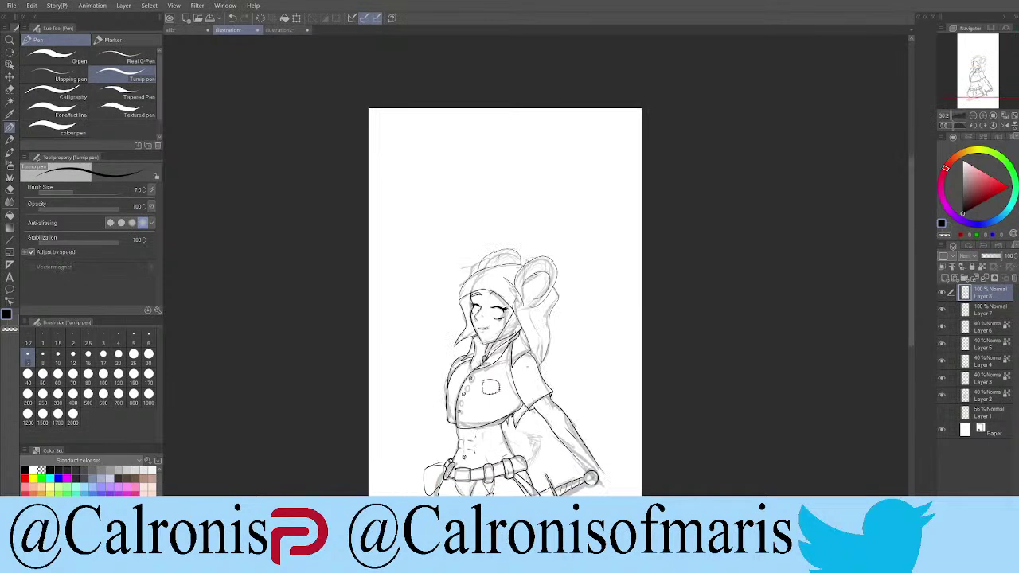
{"action": "scroll", "coordinate": [509, 446], "scroll_direction": "down", "scroll_amount": 6}
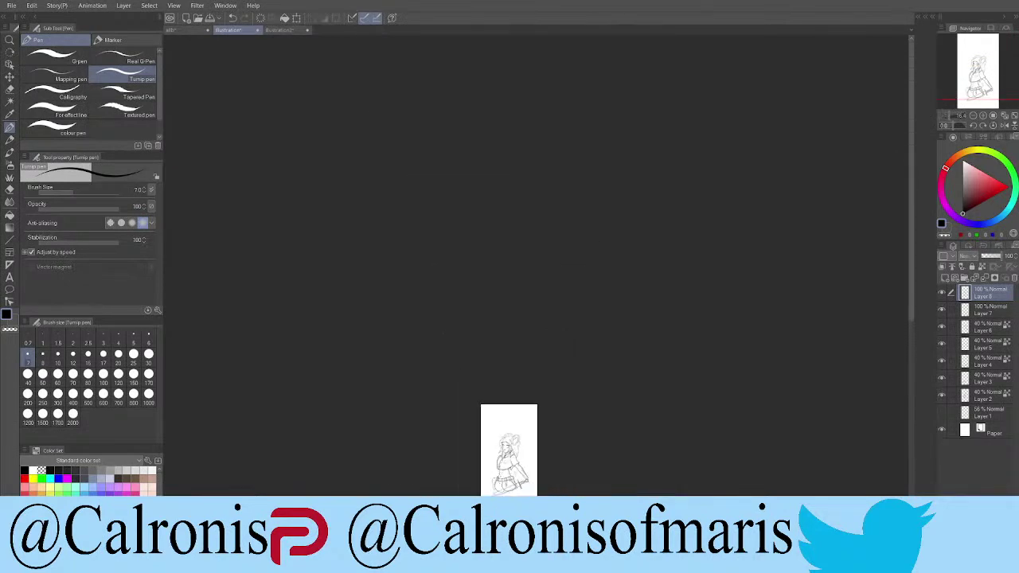
{"action": "scroll", "coordinate": [510, 446], "scroll_direction": "up", "scroll_amount": 4}
{"action": "scroll", "coordinate": [507, 351], "scroll_direction": "up", "scroll_amount": 3}
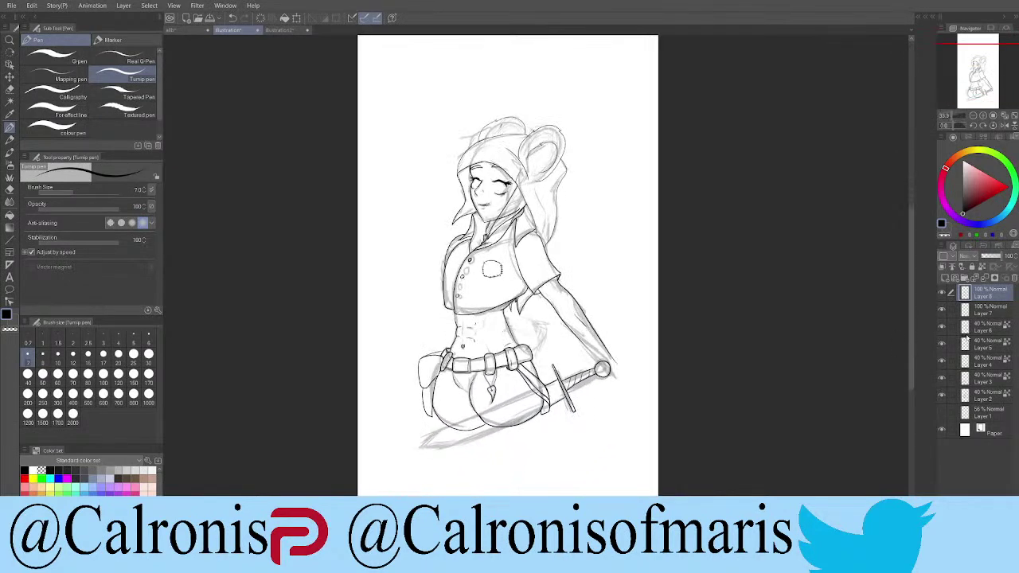
Step: Hide sketch Layers 1 to 6 and add a new layer above the line art for drawing with the Mechanical pencil
{"action": "left_click", "coordinate": [942, 411]}
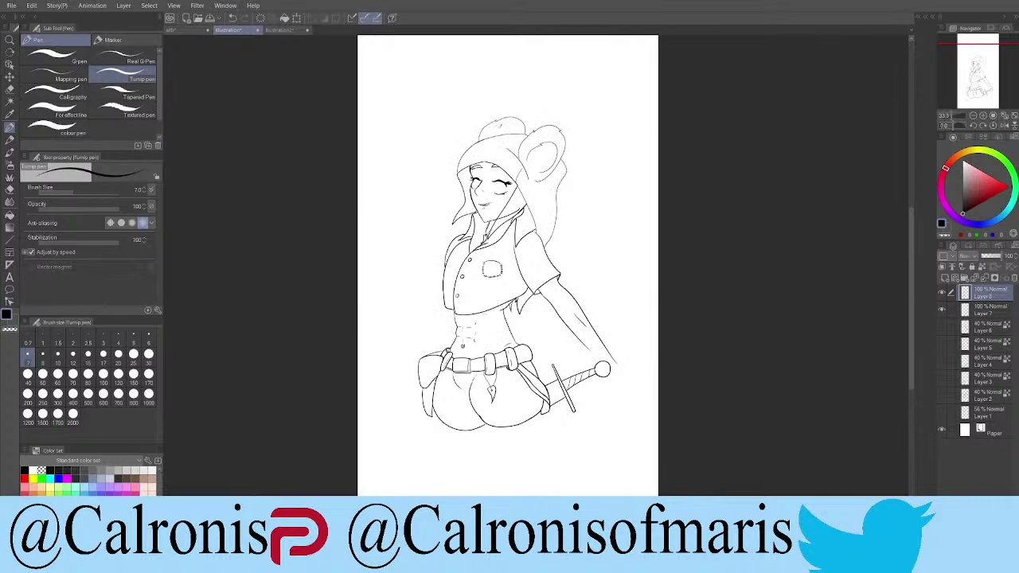
{"action": "scroll", "coordinate": [586, 392], "scroll_direction": "up", "scroll_amount": 5}
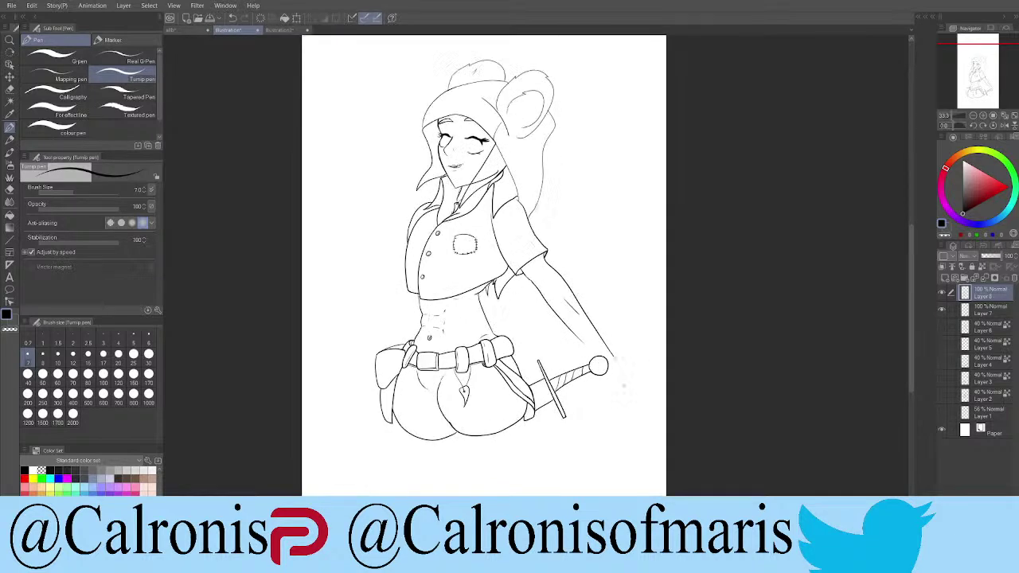
{"action": "left_click", "coordinate": [945, 281]}
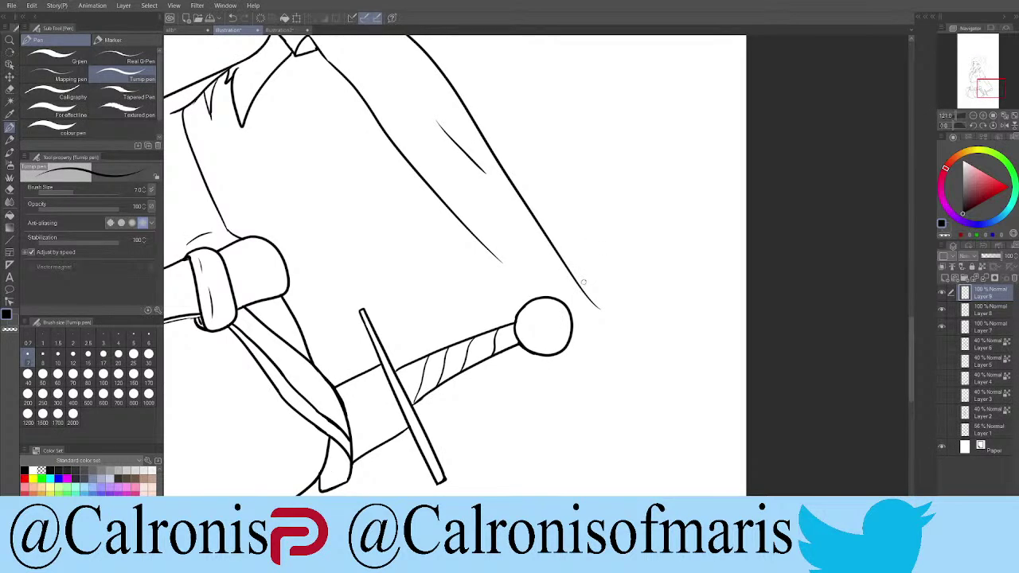
{"action": "mouse_move", "coordinate": [570, 270]}
{"action": "left_mouse_down"}
{"action": "mouse_move", "coordinate": [614, 285]}
{"action": "mouse_move", "coordinate": [642, 311]}
{"action": "left_mouse_up"}
{"action": "key", "text": "ctrl+z"}
{"action": "left_click", "coordinate": [9, 139]}
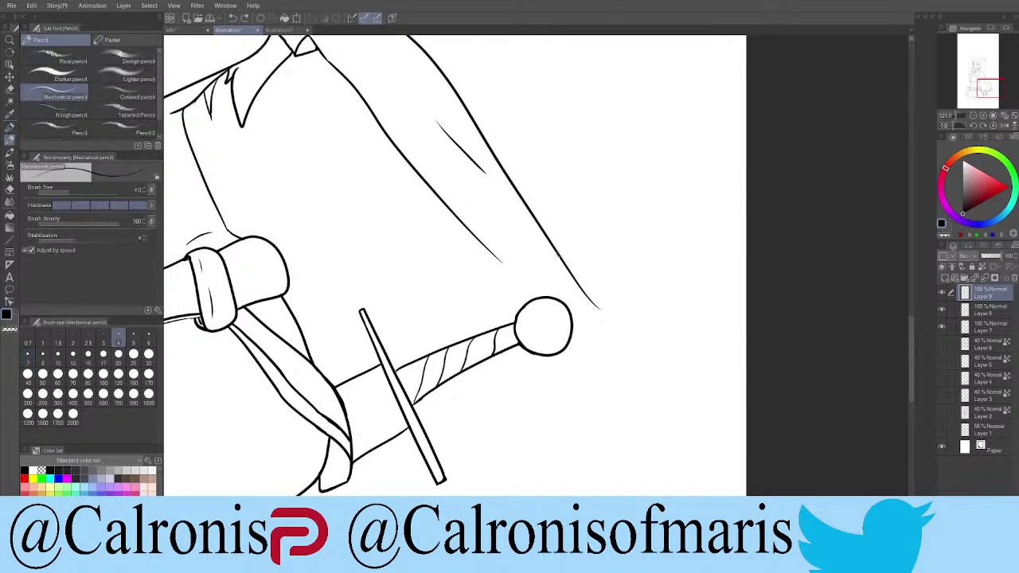
Step: Sketch the back of the hand beyond the wrist and a downward-pointing finger built from joint circles
{"action": "mouse_move", "coordinate": [572, 257]}
{"action": "left_mouse_down"}
{"action": "mouse_move", "coordinate": [608, 267]}
{"action": "mouse_move", "coordinate": [567, 260]}
{"action": "mouse_move", "coordinate": [629, 310]}
{"action": "mouse_move", "coordinate": [613, 279]}
{"action": "mouse_move", "coordinate": [634, 312]}
{"action": "left_mouse_up"}
{"action": "mouse_move", "coordinate": [615, 280]}
{"action": "left_mouse_down"}
{"action": "mouse_move", "coordinate": [643, 343]}
{"action": "mouse_move", "coordinate": [623, 342]}
{"action": "mouse_move", "coordinate": [636, 357]}
{"action": "left_mouse_up"}
{"action": "mouse_move", "coordinate": [637, 319]}
{"action": "left_mouse_down"}
{"action": "mouse_move", "coordinate": [652, 356]}
{"action": "mouse_move", "coordinate": [659, 349]}
{"action": "mouse_move", "coordinate": [644, 351]}
{"action": "mouse_move", "coordinate": [657, 365]}
{"action": "mouse_move", "coordinate": [655, 352]}
{"action": "mouse_move", "coordinate": [650, 382]}
{"action": "left_mouse_up"}
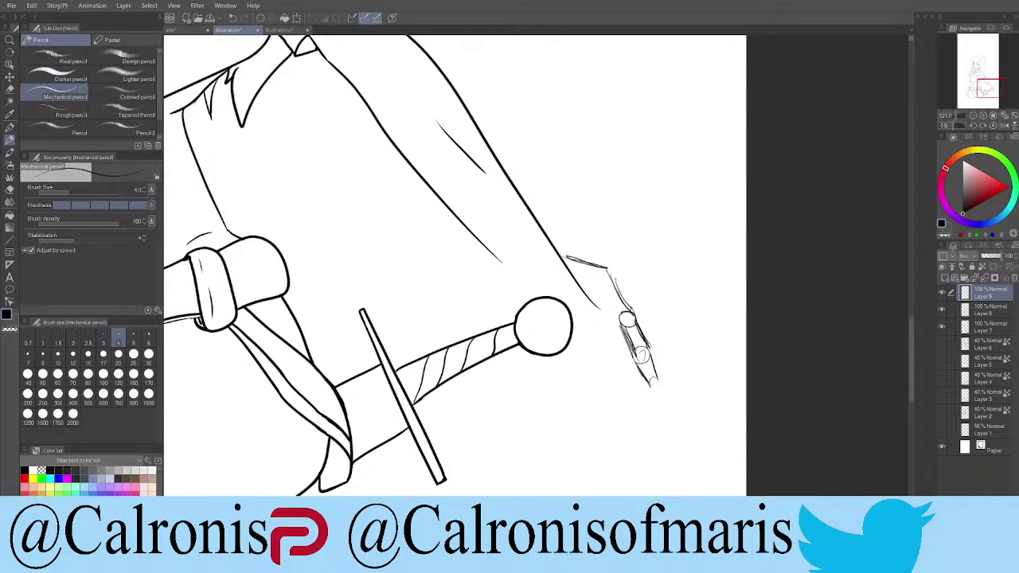
{"action": "left_click_drag", "start_coordinate": [657, 383], "coordinate": [661, 403]}
{"action": "left_click_drag", "start_coordinate": [658, 385], "coordinate": [666, 405]}
{"action": "scroll", "coordinate": [454, 262], "scroll_direction": "down", "scroll_amount": 5}
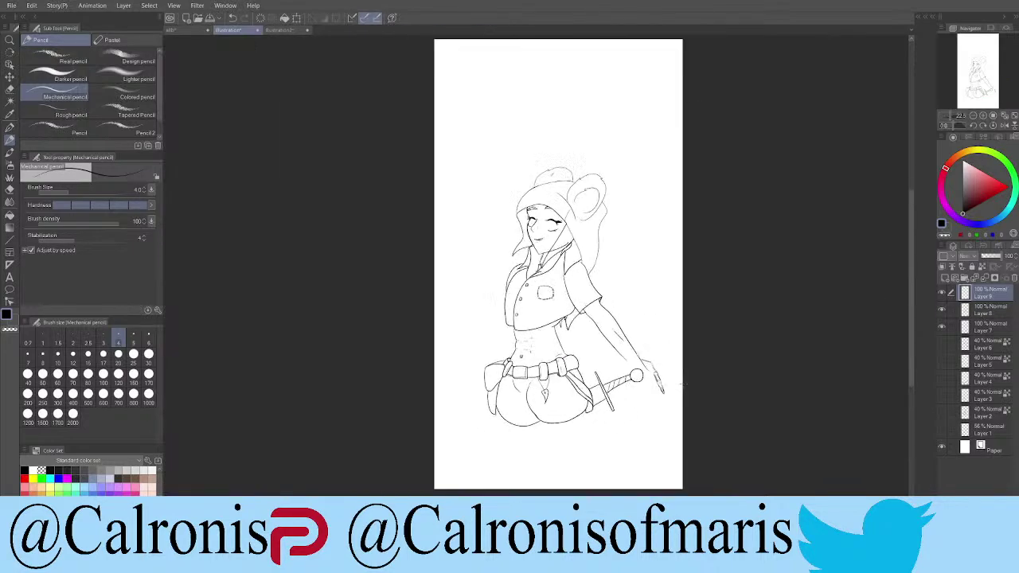
Step: Transform the hand sketch, rotating and shifting it closer to the wrist
{"action": "scroll", "coordinate": [453, 263], "scroll_direction": "up", "scroll_amount": 6}
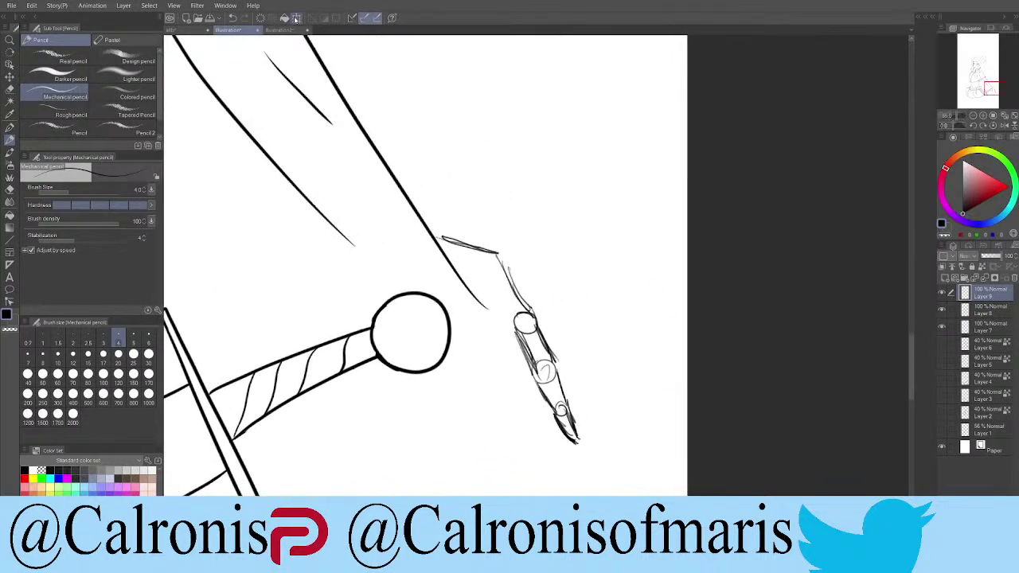
{"action": "key", "text": "ctrl+t"}
{"action": "left_click_drag", "start_coordinate": [591, 216], "coordinate": [564, 224]}
{"action": "left_click_drag", "start_coordinate": [540, 303], "coordinate": [535, 323]}
{"action": "left_click", "coordinate": [485, 489]}
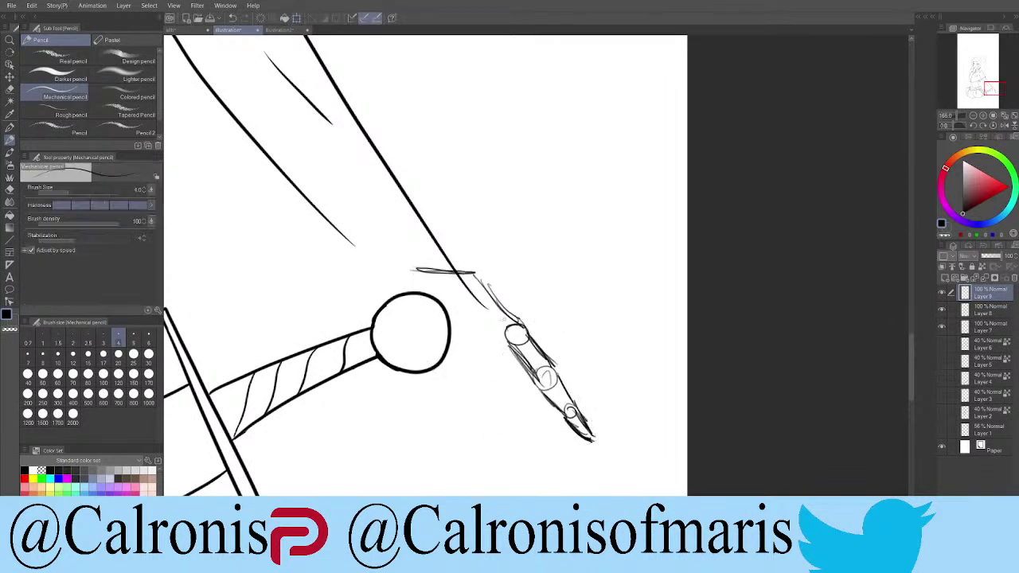
Step: Sketch a second jointed finger beside the sword's pommel and rough strokes for the wrist's underside
{"action": "mouse_move", "coordinate": [450, 307]}
{"action": "left_mouse_down"}
{"action": "mouse_move", "coordinate": [465, 326]}
{"action": "mouse_move", "coordinate": [445, 335]}
{"action": "mouse_move", "coordinate": [470, 356]}
{"action": "mouse_move", "coordinate": [449, 366]}
{"action": "mouse_move", "coordinate": [470, 375]}
{"action": "mouse_move", "coordinate": [454, 406]}
{"action": "left_mouse_up"}
{"action": "mouse_move", "coordinate": [473, 369]}
{"action": "left_mouse_down"}
{"action": "mouse_move", "coordinate": [478, 413]}
{"action": "mouse_move", "coordinate": [456, 412]}
{"action": "mouse_move", "coordinate": [476, 426]}
{"action": "mouse_move", "coordinate": [474, 414]}
{"action": "left_mouse_up"}
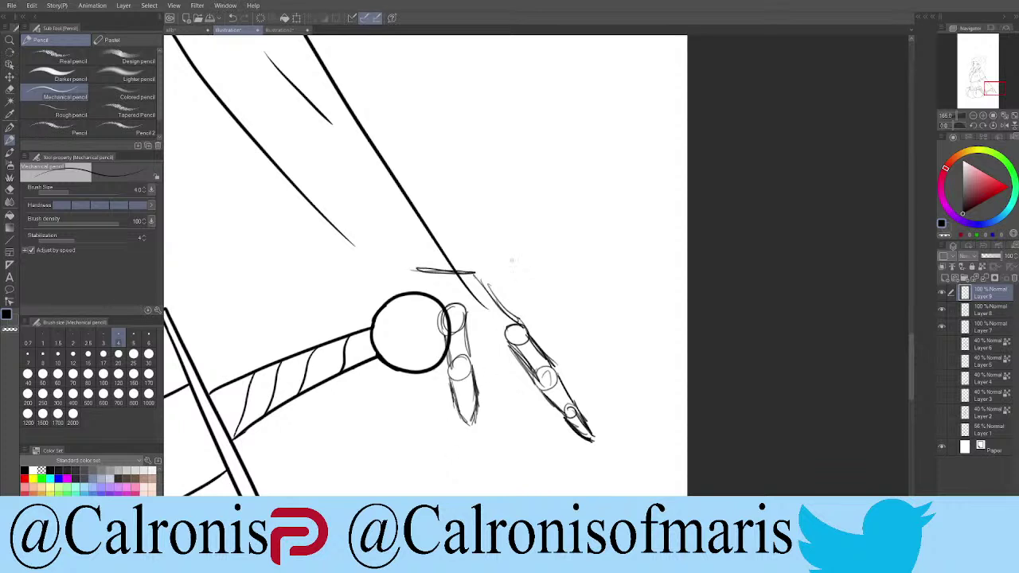
{"action": "left_click_drag", "start_coordinate": [454, 393], "coordinate": [475, 424]}
{"action": "left_click_drag", "start_coordinate": [476, 371], "coordinate": [481, 420]}
{"action": "left_click_drag", "start_coordinate": [442, 322], "coordinate": [443, 347]}
{"action": "mouse_move", "coordinate": [358, 256]}
{"action": "left_mouse_down"}
{"action": "mouse_move", "coordinate": [427, 317]}
{"action": "mouse_move", "coordinate": [402, 304]}
{"action": "left_mouse_up"}
{"action": "mouse_move", "coordinate": [356, 244]}
{"action": "left_mouse_down"}
{"action": "mouse_move", "coordinate": [390, 296]}
{"action": "mouse_move", "coordinate": [368, 261]}
{"action": "mouse_move", "coordinate": [389, 269]}
{"action": "left_mouse_up"}
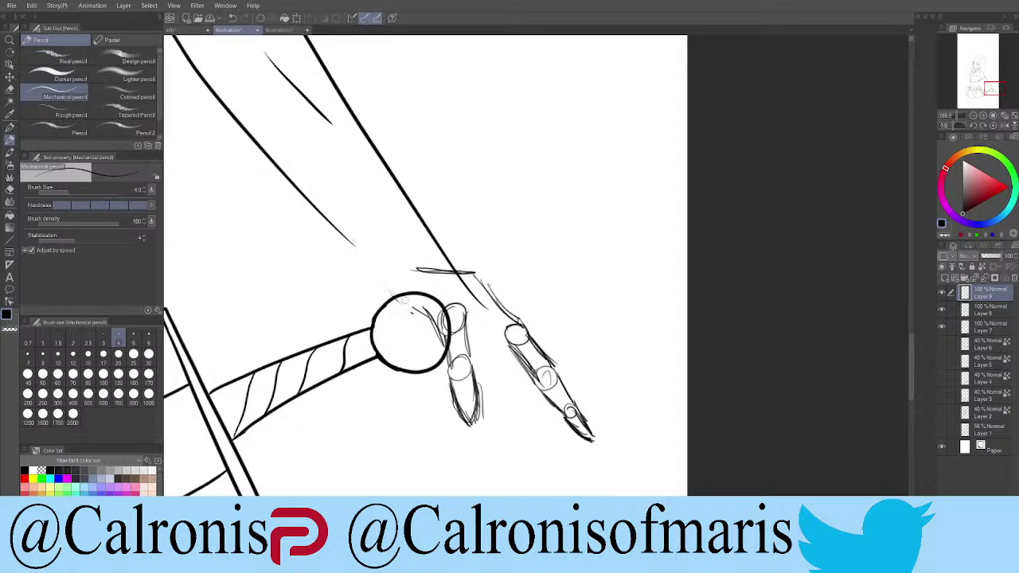
Step: Erase the whole pencil sketch of the hand around the pommel and wrist
{"action": "mouse_move", "coordinate": [452, 256]}
{"action": "left_mouse_down"}
{"action": "mouse_move", "coordinate": [442, 268]}
{"action": "mouse_move", "coordinate": [460, 269]}
{"action": "mouse_move", "coordinate": [404, 272]}
{"action": "left_mouse_up"}
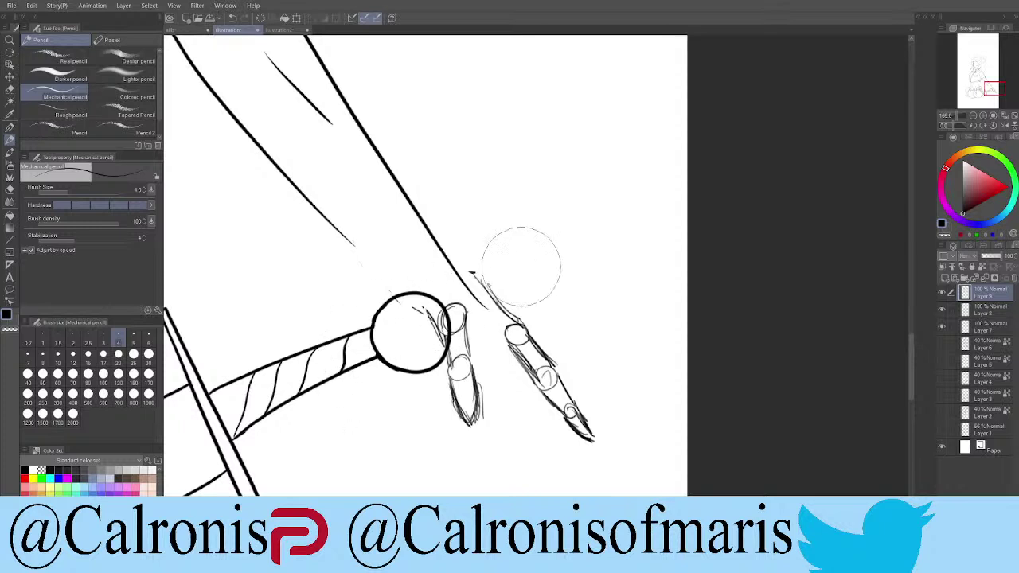
{"action": "mouse_move", "coordinate": [391, 164]}
{"action": "left_mouse_down"}
{"action": "mouse_move", "coordinate": [550, 452]}
{"action": "mouse_move", "coordinate": [433, 346]}
{"action": "mouse_move", "coordinate": [496, 434]}
{"action": "mouse_move", "coordinate": [477, 268]}
{"action": "mouse_move", "coordinate": [626, 461]}
{"action": "left_mouse_up"}
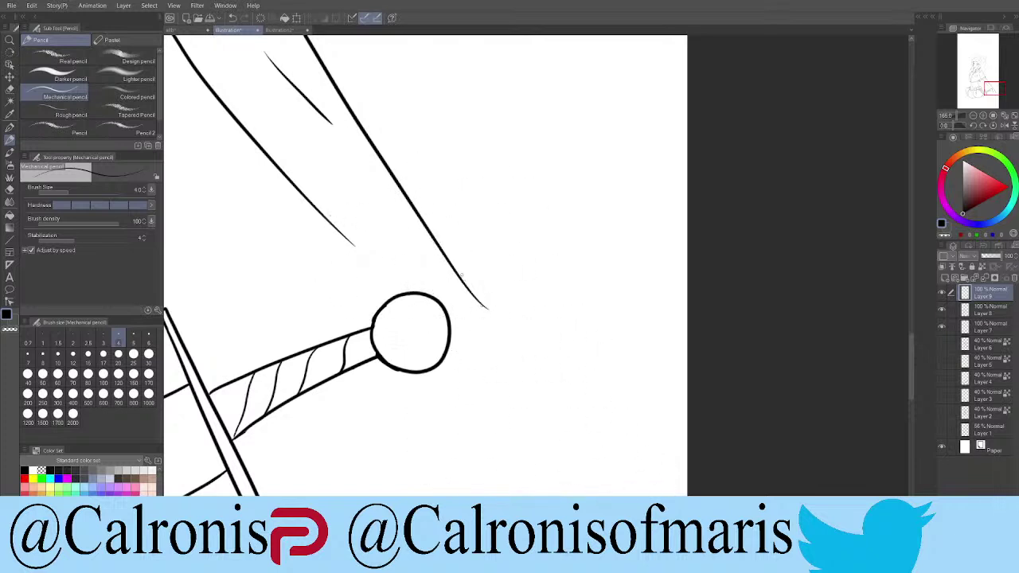
{"action": "scroll", "coordinate": [456, 318], "scroll_direction": "down", "scroll_amount": 6}
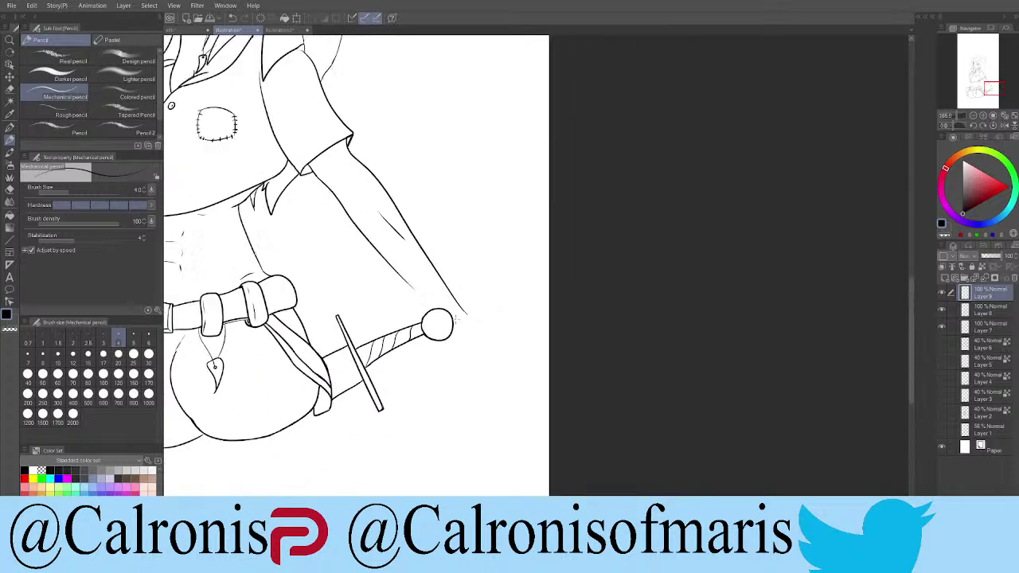
{"action": "scroll", "coordinate": [452, 303], "scroll_direction": "up", "scroll_amount": 6}
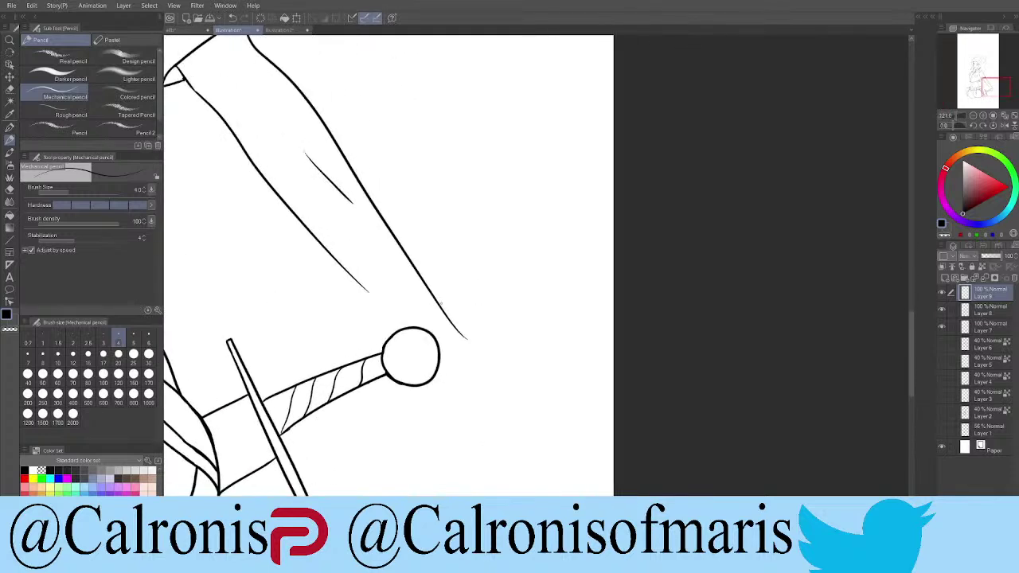
Step: Try rough pencil strokes for the wrist, the back of the hand and the forearm's lower edge
{"action": "mouse_move", "coordinate": [435, 296]}
{"action": "left_mouse_down"}
{"action": "mouse_move", "coordinate": [467, 304]}
{"action": "mouse_move", "coordinate": [419, 343]}
{"action": "left_mouse_up"}
{"action": "mouse_move", "coordinate": [460, 306]}
{"action": "left_mouse_down"}
{"action": "mouse_move", "coordinate": [455, 352]}
{"action": "mouse_move", "coordinate": [490, 368]}
{"action": "left_mouse_up"}
{"action": "left_click_drag", "start_coordinate": [450, 305], "coordinate": [489, 316]}
{"action": "mouse_move", "coordinate": [450, 312]}
{"action": "left_mouse_down"}
{"action": "mouse_move", "coordinate": [503, 274]}
{"action": "mouse_move", "coordinate": [504, 325]}
{"action": "left_mouse_up"}
{"action": "mouse_move", "coordinate": [352, 277]}
{"action": "left_mouse_down"}
{"action": "mouse_move", "coordinate": [430, 322]}
{"action": "mouse_move", "coordinate": [353, 303]}
{"action": "mouse_move", "coordinate": [422, 322]}
{"action": "left_mouse_up"}
Step: Show sketch Layers 1 to 6 again beneath the line art
{"action": "left_click", "coordinate": [942, 430]}
{"action": "left_click", "coordinate": [942, 412]}
{"action": "left_click", "coordinate": [942, 395]}
{"action": "left_click", "coordinate": [942, 380]}
{"action": "left_click", "coordinate": [942, 377]}
{"action": "left_click", "coordinate": [944, 372]}
{"action": "left_click", "coordinate": [947, 350]}
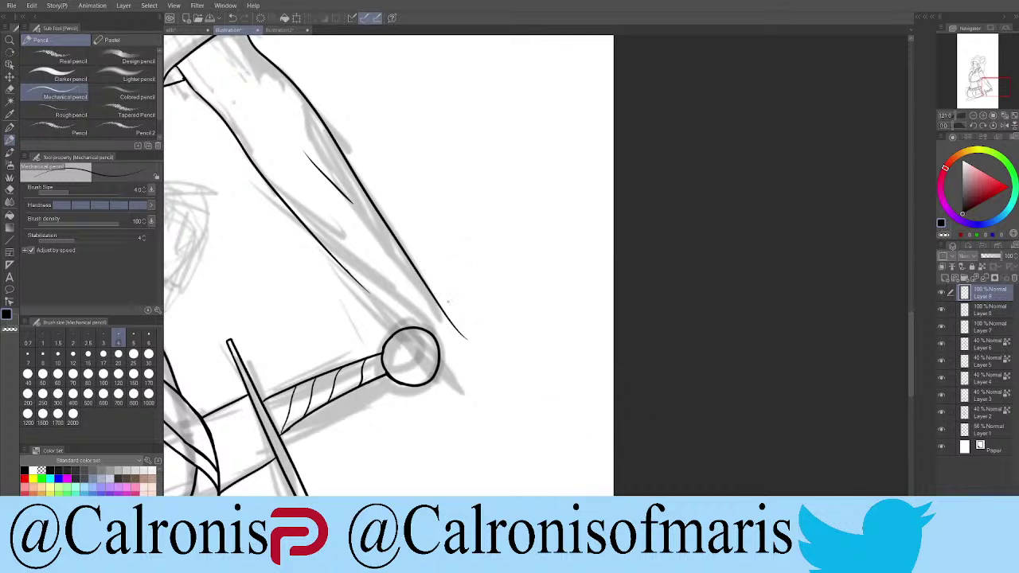
Step: Sketch the back of the hand with an outer finger edge, and the wrist's underside above the pommel
{"action": "mouse_move", "coordinate": [429, 290]}
{"action": "left_mouse_down"}
{"action": "mouse_move", "coordinate": [466, 307]}
{"action": "mouse_move", "coordinate": [489, 359]}
{"action": "left_mouse_up"}
{"action": "mouse_move", "coordinate": [472, 321]}
{"action": "left_mouse_down"}
{"action": "mouse_move", "coordinate": [503, 377]}
{"action": "mouse_move", "coordinate": [480, 415]}
{"action": "mouse_move", "coordinate": [510, 360]}
{"action": "mouse_move", "coordinate": [500, 375]}
{"action": "mouse_move", "coordinate": [516, 393]}
{"action": "left_mouse_up"}
{"action": "left_click_drag", "start_coordinate": [486, 353], "coordinate": [515, 393]}
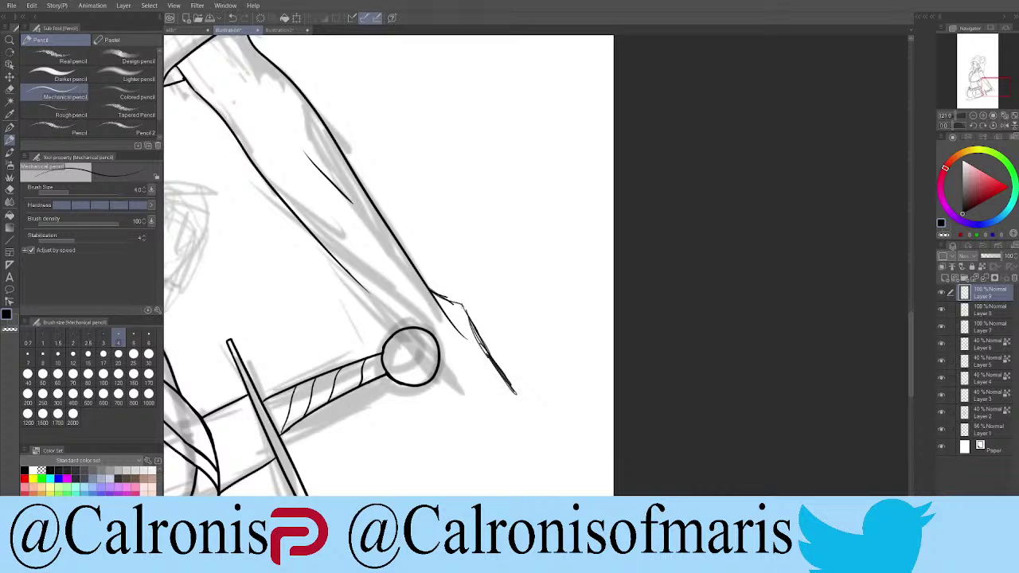
{"action": "left_click_drag", "start_coordinate": [416, 275], "coordinate": [432, 290]}
{"action": "left_click_drag", "start_coordinate": [334, 256], "coordinate": [411, 304]}
{"action": "left_click_drag", "start_coordinate": [358, 273], "coordinate": [414, 317]}
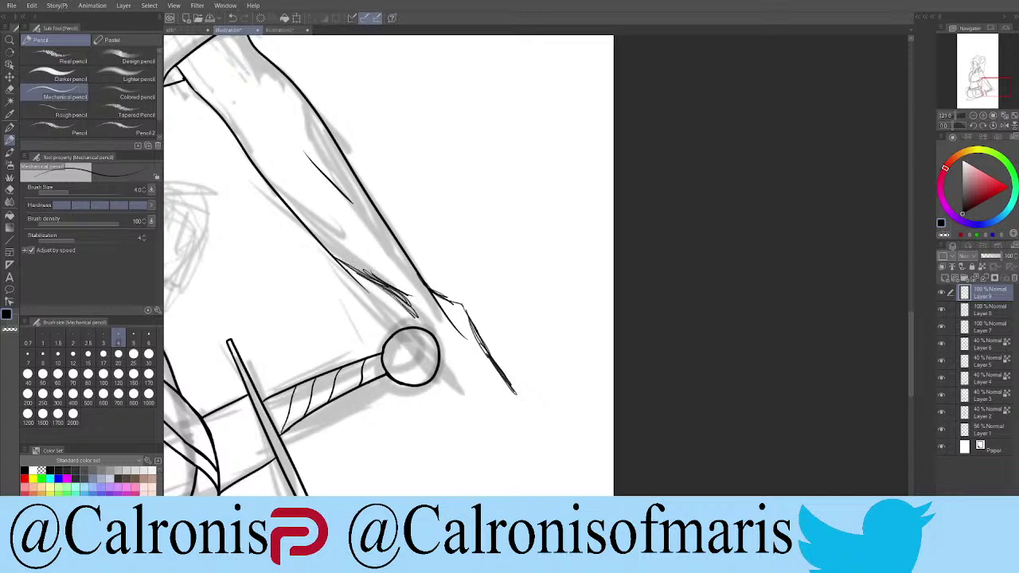
Step: Reinforce the forearm's lower edge in pencil and rough in the palm line and fingers past the pommel
{"action": "mouse_move", "coordinate": [291, 219]}
{"action": "left_mouse_down"}
{"action": "mouse_move", "coordinate": [423, 321]}
{"action": "mouse_move", "coordinate": [422, 344]}
{"action": "mouse_move", "coordinate": [457, 349]}
{"action": "mouse_move", "coordinate": [505, 408]}
{"action": "left_mouse_up"}
{"action": "mouse_move", "coordinate": [473, 362]}
{"action": "left_mouse_down"}
{"action": "mouse_move", "coordinate": [515, 416]}
{"action": "mouse_move", "coordinate": [489, 410]}
{"action": "mouse_move", "coordinate": [496, 398]}
{"action": "mouse_move", "coordinate": [478, 379]}
{"action": "left_mouse_up"}
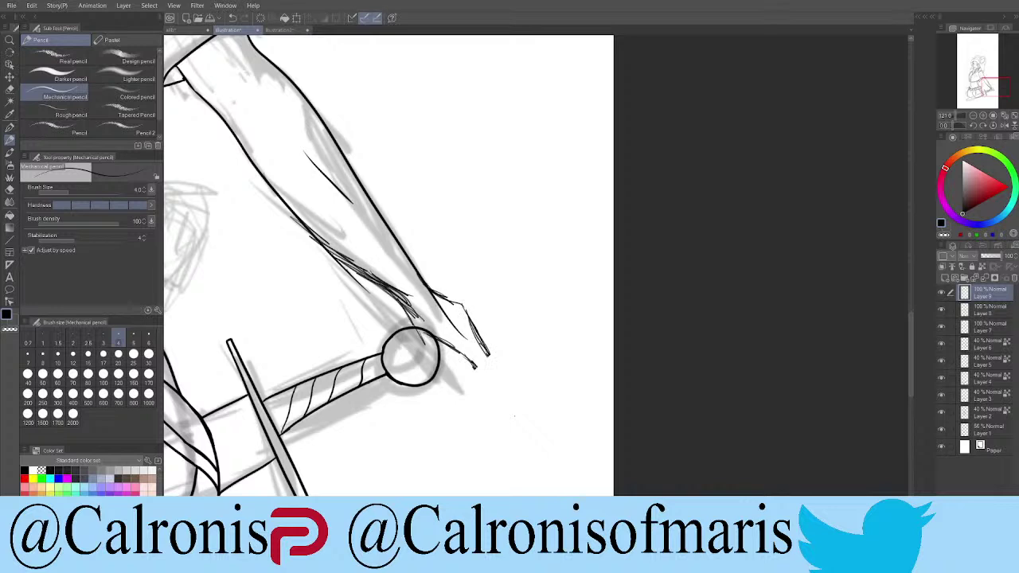
{"action": "mouse_move", "coordinate": [472, 365]}
{"action": "left_mouse_down"}
{"action": "mouse_move", "coordinate": [480, 395]}
{"action": "mouse_move", "coordinate": [496, 383]}
{"action": "mouse_move", "coordinate": [502, 399]}
{"action": "mouse_move", "coordinate": [483, 409]}
{"action": "mouse_move", "coordinate": [508, 422]}
{"action": "left_mouse_up"}
{"action": "key", "text": "ctrl+minus"}
{"action": "key", "text": "ctrl+minus"}
{"action": "key", "text": "ctrl+minus"}
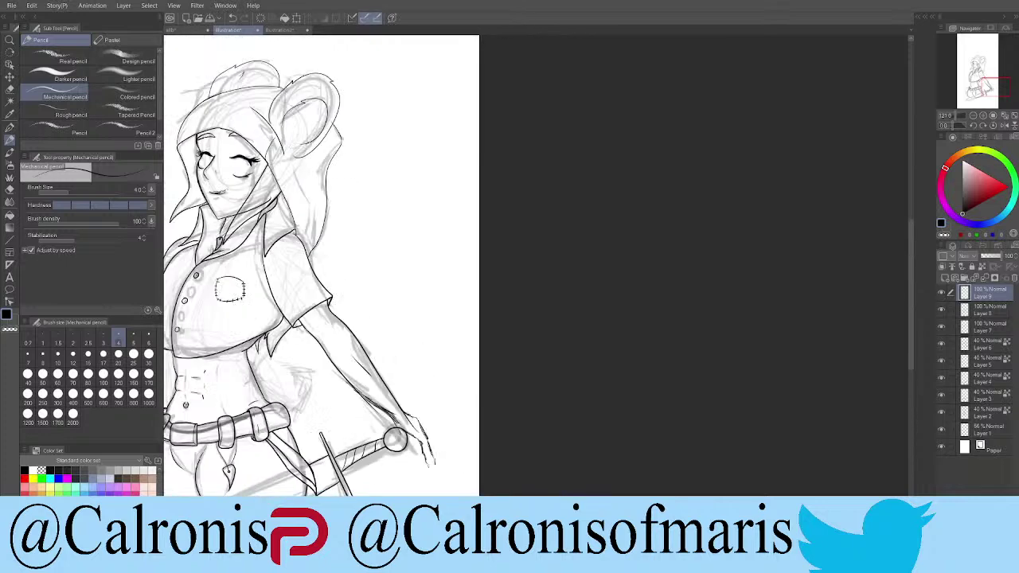
{"action": "key", "text": "ctrl+plus"}
{"action": "key", "text": "ctrl+plus"}
{"action": "key", "text": "ctrl+plus"}
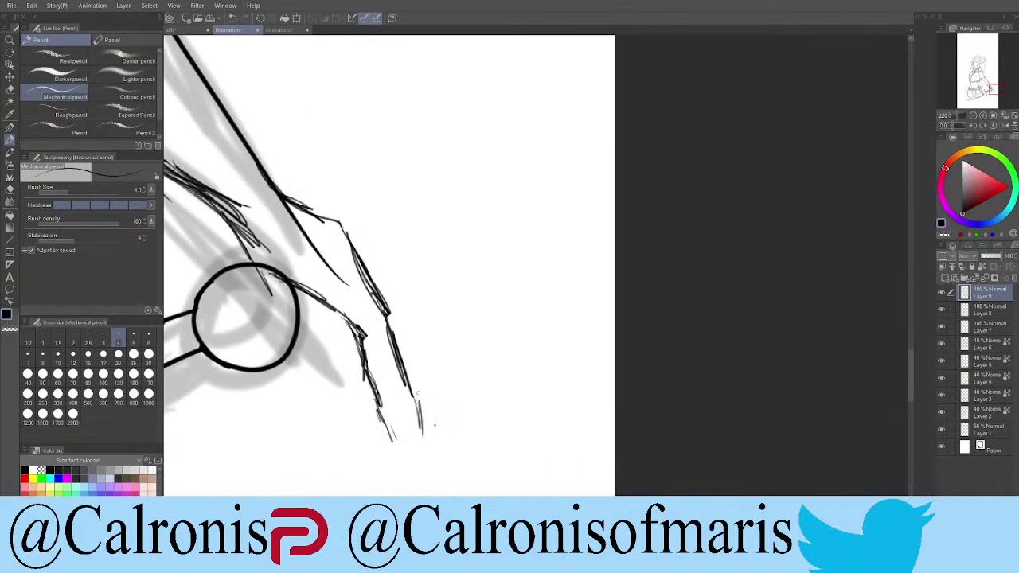
Step: Replace the downward finger strokes with an outstretched finger built around two joint circles
{"action": "mouse_move", "coordinate": [350, 334]}
{"action": "left_mouse_down"}
{"action": "mouse_move", "coordinate": [341, 375]}
{"action": "mouse_move", "coordinate": [398, 438]}
{"action": "mouse_move", "coordinate": [392, 394]}
{"action": "mouse_move", "coordinate": [398, 436]}
{"action": "left_mouse_up"}
{"action": "mouse_move", "coordinate": [414, 393]}
{"action": "left_mouse_down"}
{"action": "mouse_move", "coordinate": [398, 442]}
{"action": "mouse_move", "coordinate": [413, 443]}
{"action": "mouse_move", "coordinate": [393, 421]}
{"action": "mouse_move", "coordinate": [393, 443]}
{"action": "mouse_move", "coordinate": [401, 432]}
{"action": "left_mouse_up"}
{"action": "mouse_move", "coordinate": [409, 352]}
{"action": "left_mouse_down"}
{"action": "mouse_move", "coordinate": [342, 353]}
{"action": "mouse_move", "coordinate": [359, 387]}
{"action": "left_mouse_up"}
{"action": "mouse_move", "coordinate": [342, 225]}
{"action": "left_mouse_down"}
{"action": "mouse_move", "coordinate": [371, 275]}
{"action": "mouse_move", "coordinate": [387, 282]}
{"action": "mouse_move", "coordinate": [377, 306]}
{"action": "left_mouse_up"}
{"action": "left_click_drag", "start_coordinate": [329, 281], "coordinate": [388, 312]}
{"action": "mouse_move", "coordinate": [342, 239]}
{"action": "left_mouse_down"}
{"action": "mouse_move", "coordinate": [401, 294]}
{"action": "mouse_move", "coordinate": [374, 298]}
{"action": "mouse_move", "coordinate": [380, 314]}
{"action": "mouse_move", "coordinate": [427, 337]}
{"action": "left_mouse_up"}
{"action": "mouse_move", "coordinate": [402, 301]}
{"action": "left_mouse_down"}
{"action": "mouse_move", "coordinate": [430, 343]}
{"action": "mouse_move", "coordinate": [405, 348]}
{"action": "mouse_move", "coordinate": [417, 349]}
{"action": "left_mouse_up"}
{"action": "left_click_drag", "start_coordinate": [402, 335], "coordinate": [429, 361]}
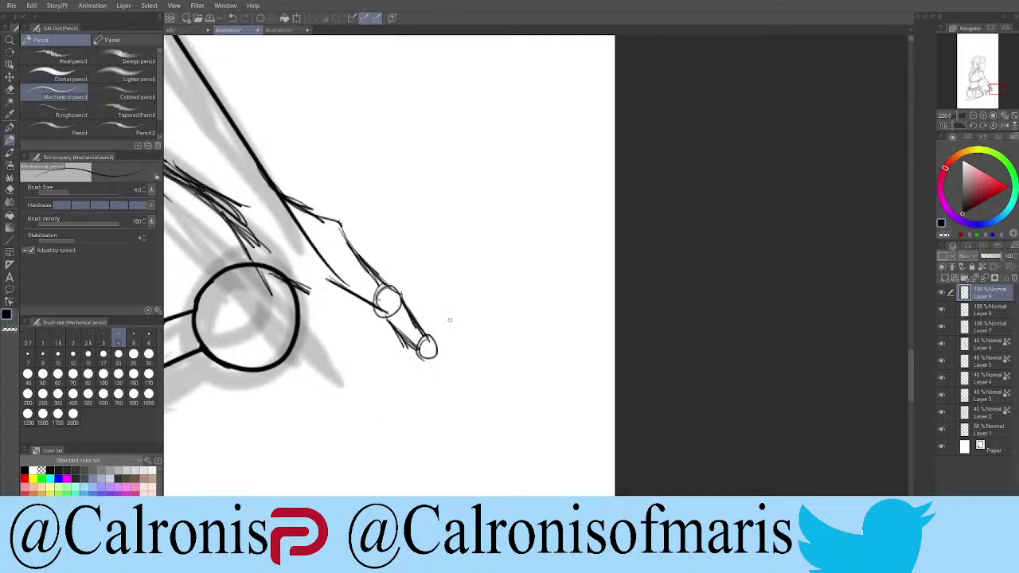
Step: Sketch two pointed fingertips spreading out from the outstretched finger's second joint circle
{"action": "left_click_drag", "start_coordinate": [437, 335], "coordinate": [440, 363]}
{"action": "mouse_move", "coordinate": [452, 386]}
{"action": "left_mouse_down"}
{"action": "mouse_move", "coordinate": [419, 360]}
{"action": "mouse_move", "coordinate": [455, 359]}
{"action": "mouse_move", "coordinate": [473, 368]}
{"action": "mouse_move", "coordinate": [448, 374]}
{"action": "mouse_move", "coordinate": [483, 376]}
{"action": "mouse_move", "coordinate": [471, 376]}
{"action": "left_mouse_up"}
{"action": "mouse_move", "coordinate": [436, 347]}
{"action": "left_mouse_down"}
{"action": "mouse_move", "coordinate": [455, 384]}
{"action": "mouse_move", "coordinate": [420, 387]}
{"action": "left_mouse_up"}
{"action": "mouse_move", "coordinate": [438, 352]}
{"action": "left_mouse_down"}
{"action": "mouse_move", "coordinate": [415, 379]}
{"action": "mouse_move", "coordinate": [384, 312]}
{"action": "left_mouse_up"}
{"action": "left_click_drag", "start_coordinate": [483, 374], "coordinate": [420, 320]}
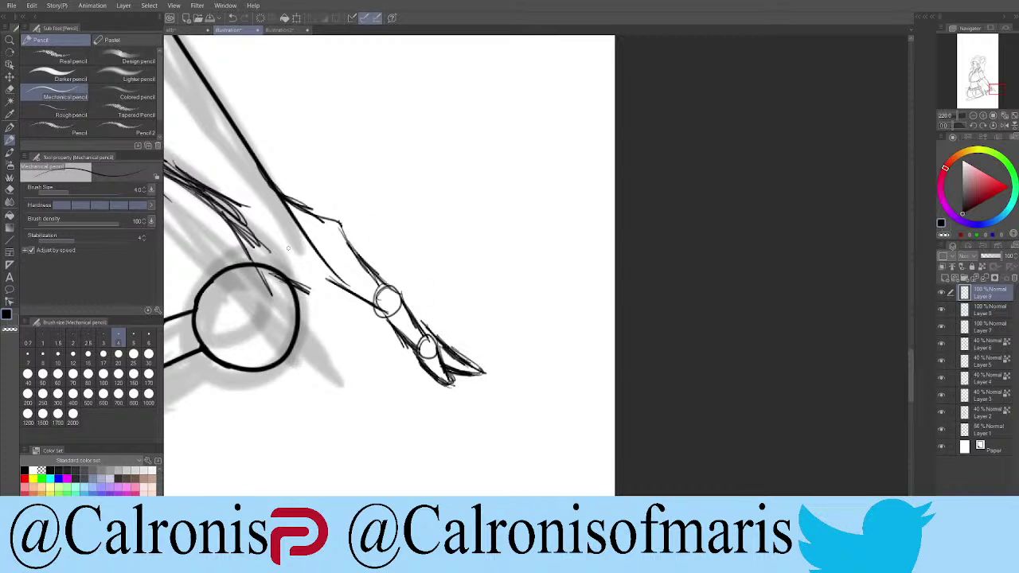
Step: Sketch another pointed finger beside the pommel and join its base to the palm line
{"action": "mouse_move", "coordinate": [289, 258]}
{"action": "left_mouse_down"}
{"action": "mouse_move", "coordinate": [309, 278]}
{"action": "mouse_move", "coordinate": [319, 333]}
{"action": "left_mouse_up"}
{"action": "mouse_move", "coordinate": [304, 295]}
{"action": "left_mouse_down"}
{"action": "mouse_move", "coordinate": [326, 342]}
{"action": "mouse_move", "coordinate": [309, 346]}
{"action": "left_mouse_up"}
{"action": "mouse_move", "coordinate": [283, 310]}
{"action": "left_mouse_down"}
{"action": "mouse_move", "coordinate": [312, 345]}
{"action": "mouse_move", "coordinate": [349, 347]}
{"action": "mouse_move", "coordinate": [342, 363]}
{"action": "mouse_move", "coordinate": [358, 360]}
{"action": "mouse_move", "coordinate": [343, 344]}
{"action": "left_mouse_up"}
{"action": "mouse_move", "coordinate": [306, 279]}
{"action": "left_mouse_down"}
{"action": "mouse_move", "coordinate": [320, 323]}
{"action": "mouse_move", "coordinate": [317, 306]}
{"action": "left_mouse_up"}
{"action": "mouse_move", "coordinate": [308, 274]}
{"action": "left_mouse_down"}
{"action": "mouse_move", "coordinate": [316, 305]}
{"action": "mouse_move", "coordinate": [356, 298]}
{"action": "mouse_move", "coordinate": [338, 283]}
{"action": "left_mouse_up"}
{"action": "left_click_drag", "start_coordinate": [298, 244], "coordinate": [314, 276]}
{"action": "left_click_drag", "start_coordinate": [318, 271], "coordinate": [326, 278]}
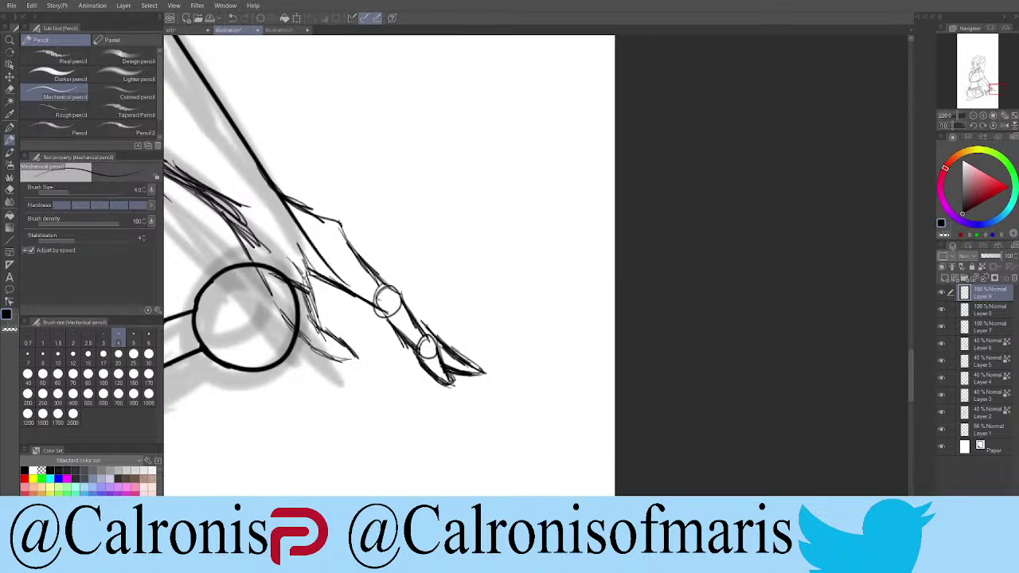
Step: Add short contour strokes along the outstretched finger's outer edge just above the second joint
{"action": "scroll", "coordinate": [451, 276], "scroll_direction": "up", "scroll_amount": 5}
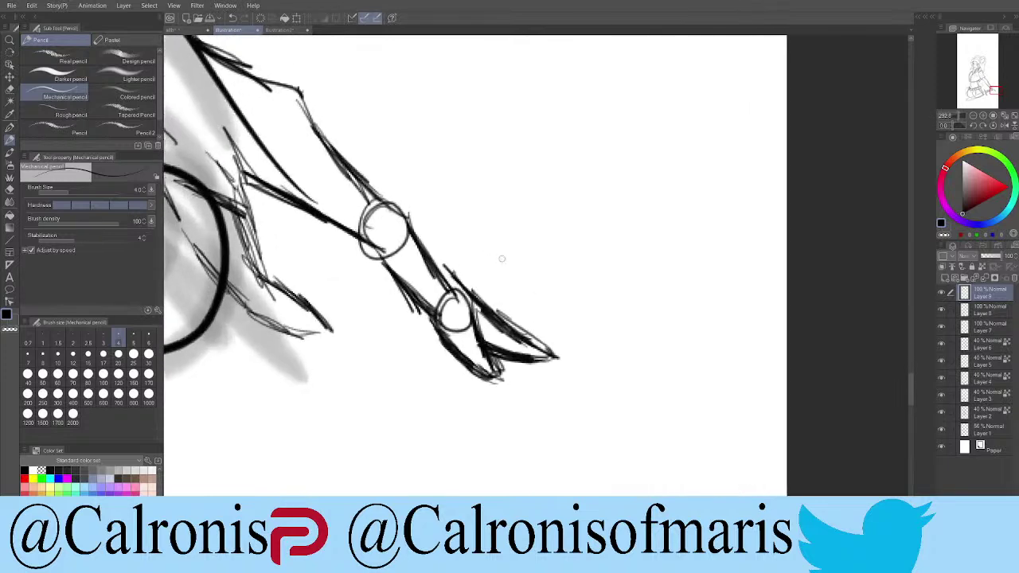
{"action": "left_click_drag", "start_coordinate": [436, 251], "coordinate": [455, 279]}
{"action": "left_click_drag", "start_coordinate": [430, 247], "coordinate": [447, 268]}
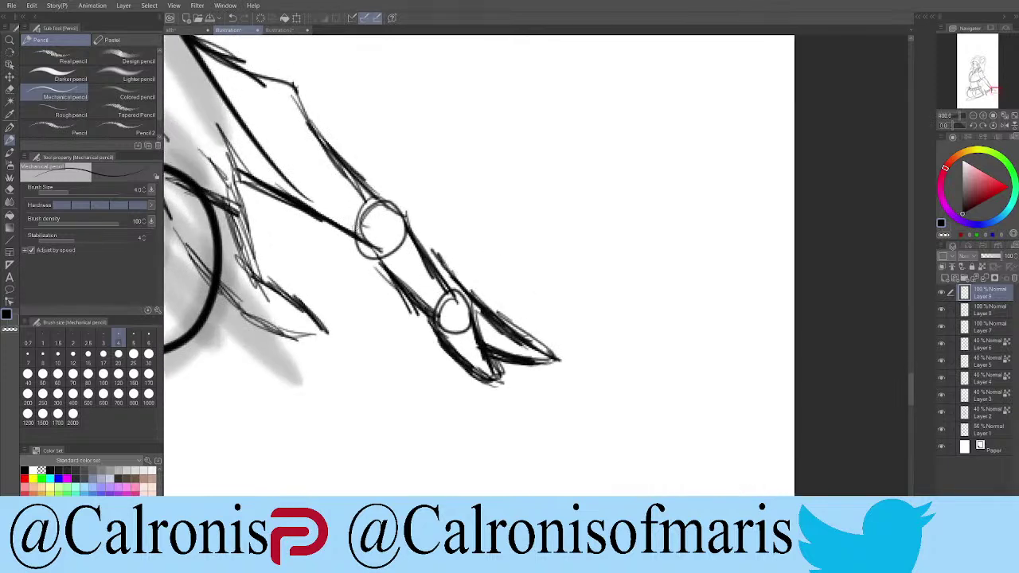
{"action": "left_click_drag", "start_coordinate": [384, 305], "coordinate": [392, 325]}
{"action": "scroll", "coordinate": [478, 263], "scroll_direction": "down", "scroll_amount": 10}
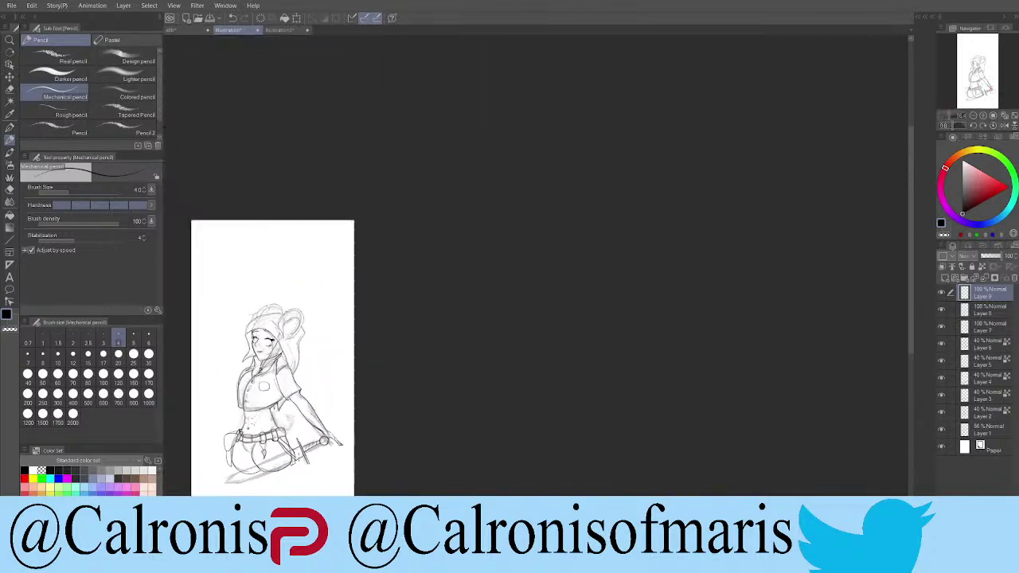
{"action": "scroll", "coordinate": [445, 430], "scroll_direction": "up", "scroll_amount": 10}
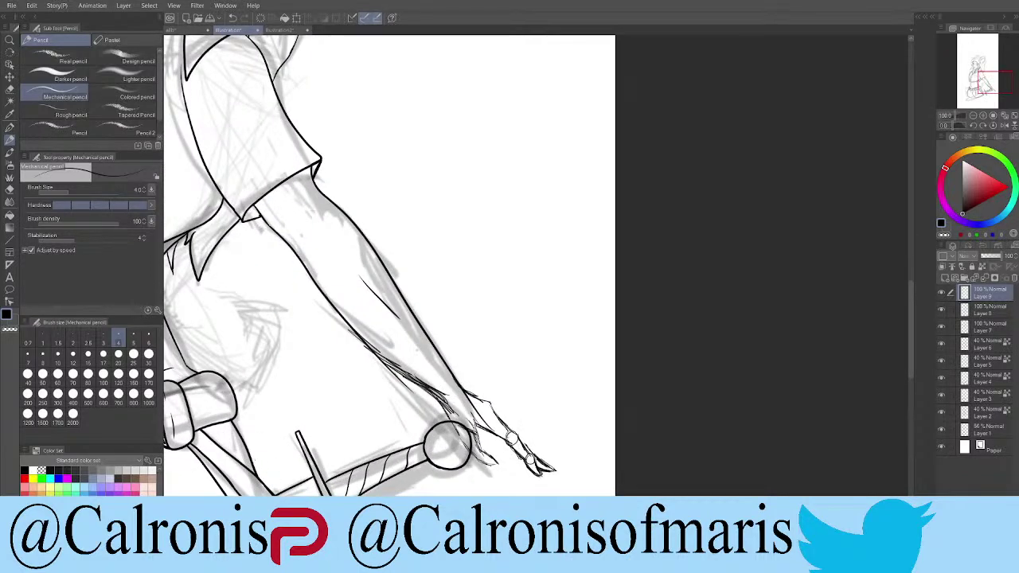
Step: Lower the hand sketch layer's opacity to about 61% and move it below Layer 6
{"action": "left_click", "coordinate": [942, 310]}
{"action": "left_click", "coordinate": [942, 310]}
{"action": "left_click", "coordinate": [996, 257]}
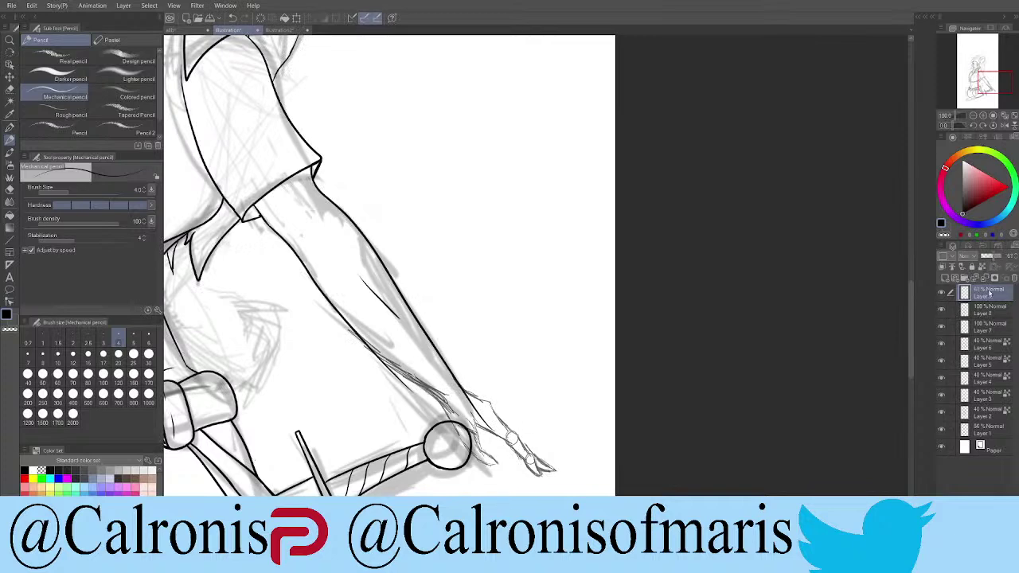
{"action": "left_click_drag", "start_coordinate": [1002, 350], "coordinate": [1001, 351]}
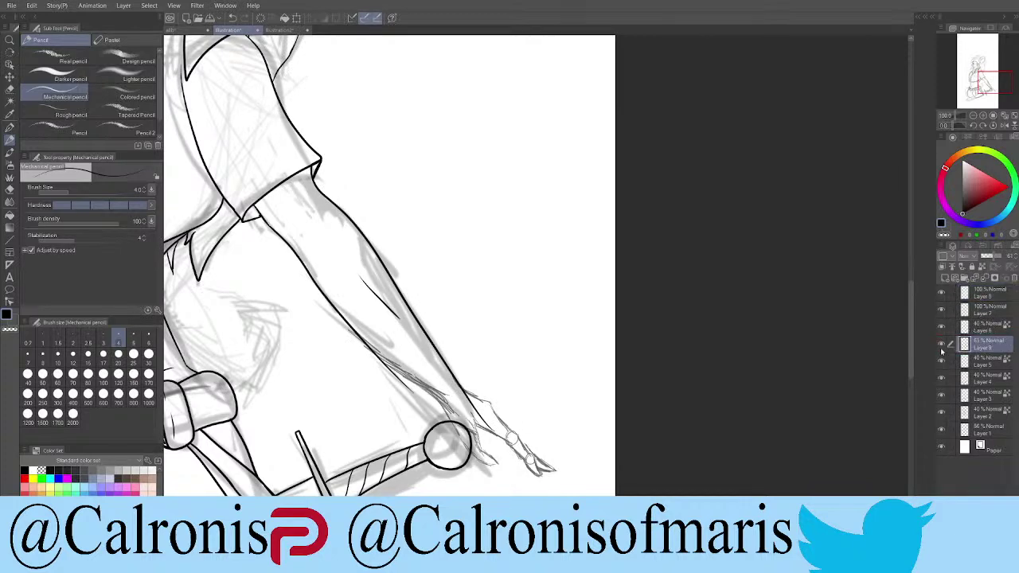
Step: Select line-art Layer 8 and ink the forearm's lower edge into the wrist and pommel with the Turnip pen
{"action": "left_click", "coordinate": [943, 313]}
{"action": "left_click", "coordinate": [943, 313]}
{"action": "left_click", "coordinate": [942, 293]}
{"action": "left_click", "coordinate": [942, 293]}
{"action": "left_click", "coordinate": [975, 296]}
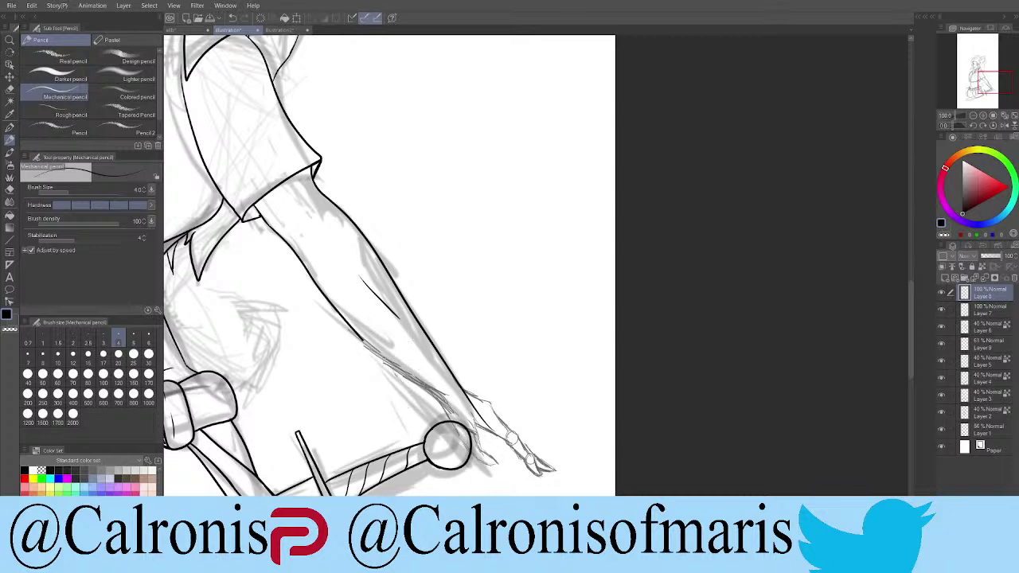
{"action": "key", "text": "p"}
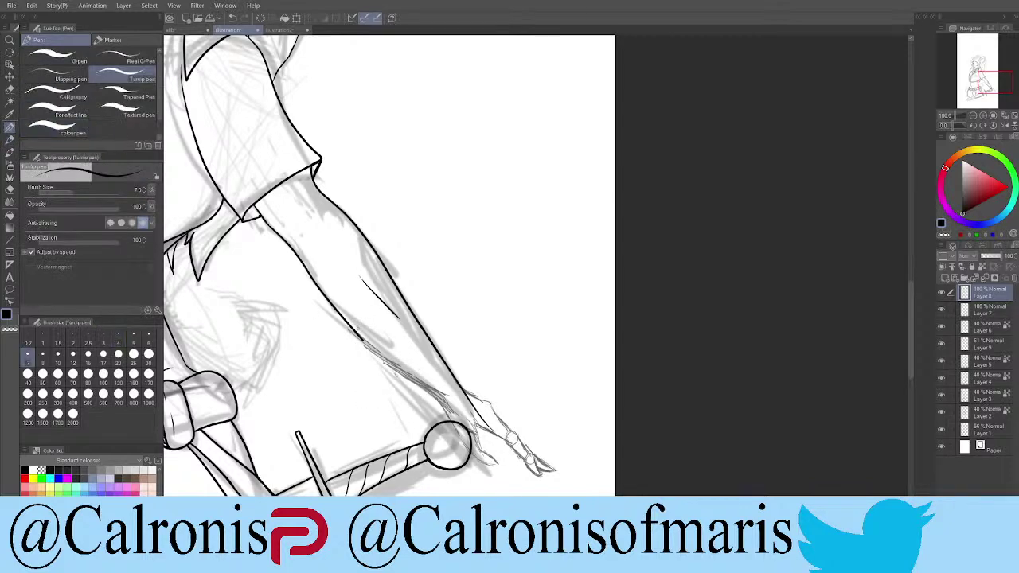
{"action": "mouse_move", "coordinate": [355, 328]}
{"action": "left_mouse_down"}
{"action": "mouse_move", "coordinate": [457, 411]}
{"action": "mouse_move", "coordinate": [449, 418]}
{"action": "mouse_move", "coordinate": [460, 435]}
{"action": "left_mouse_up"}
{"action": "scroll", "coordinate": [485, 430], "scroll_direction": "up", "scroll_amount": 4}
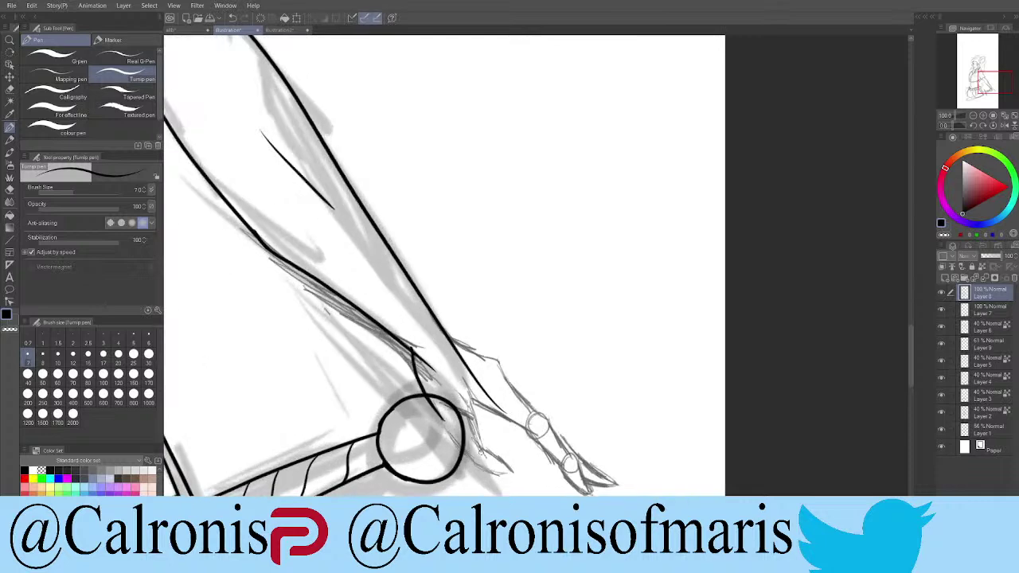
Step: Ink both sides of the pointed finger beside the pommel, meeting at its tip
{"action": "mouse_move", "coordinate": [464, 381]}
{"action": "left_mouse_down"}
{"action": "mouse_move", "coordinate": [470, 428]}
{"action": "mouse_move", "coordinate": [513, 488]}
{"action": "left_mouse_up"}
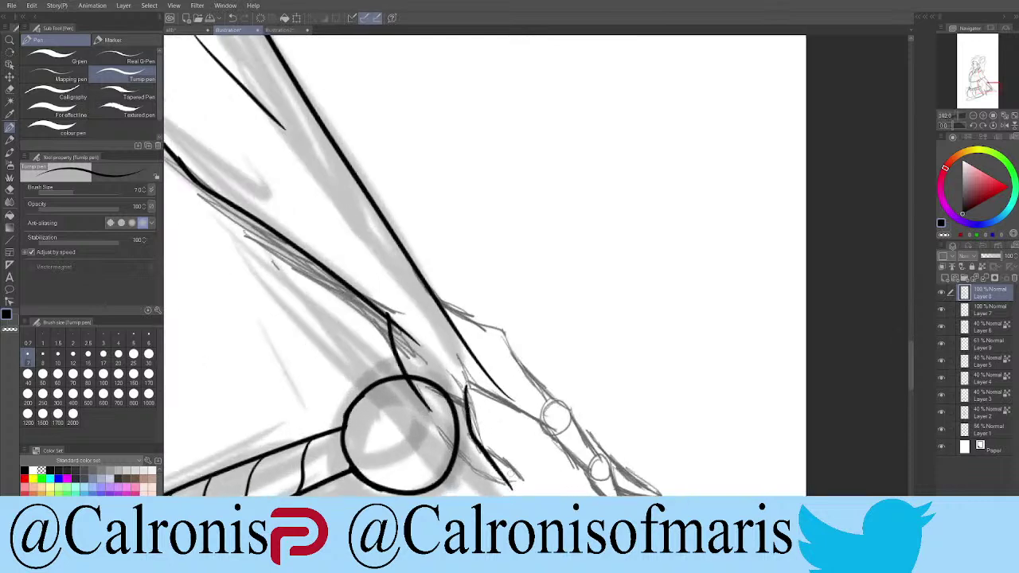
{"action": "mouse_move", "coordinate": [466, 455]}
{"action": "left_mouse_down"}
{"action": "mouse_move", "coordinate": [494, 465]}
{"action": "mouse_move", "coordinate": [500, 496]}
{"action": "mouse_move", "coordinate": [514, 494]}
{"action": "mouse_move", "coordinate": [504, 483]}
{"action": "left_mouse_up"}
{"action": "left_click_drag", "start_coordinate": [425, 403], "coordinate": [476, 481]}
{"action": "key", "text": "ctrl+z"}
{"action": "left_click_drag", "start_coordinate": [428, 403], "coordinate": [470, 469]}
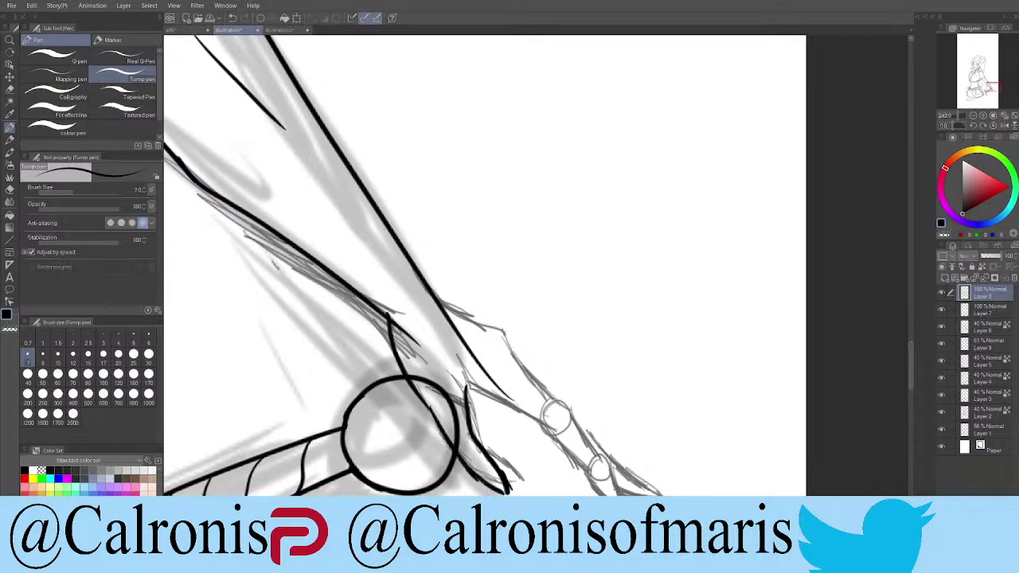
Step: Ink the back of the hand and both sides of the outstretched finger, following the sketched joints toward the fingertip
{"action": "left_click_drag", "start_coordinate": [467, 398], "coordinate": [528, 423]}
{"action": "mouse_move", "coordinate": [437, 298]}
{"action": "left_mouse_down"}
{"action": "mouse_move", "coordinate": [500, 331]}
{"action": "mouse_move", "coordinate": [550, 402]}
{"action": "left_mouse_up"}
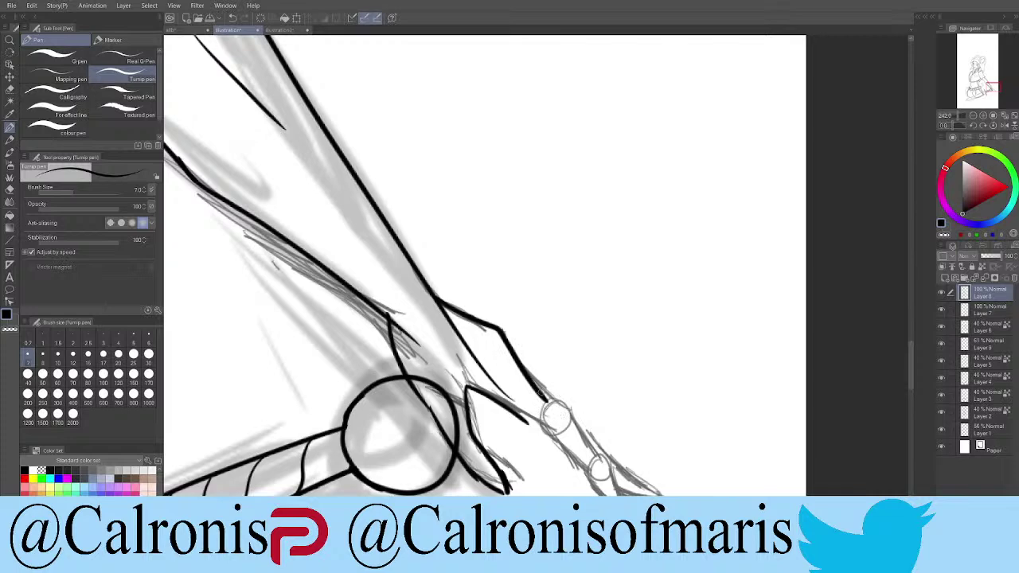
{"action": "mouse_move", "coordinate": [562, 399]}
{"action": "left_mouse_down"}
{"action": "mouse_move", "coordinate": [595, 452]}
{"action": "mouse_move", "coordinate": [606, 448]}
{"action": "mouse_move", "coordinate": [595, 454]}
{"action": "mouse_move", "coordinate": [618, 493]}
{"action": "left_mouse_up"}
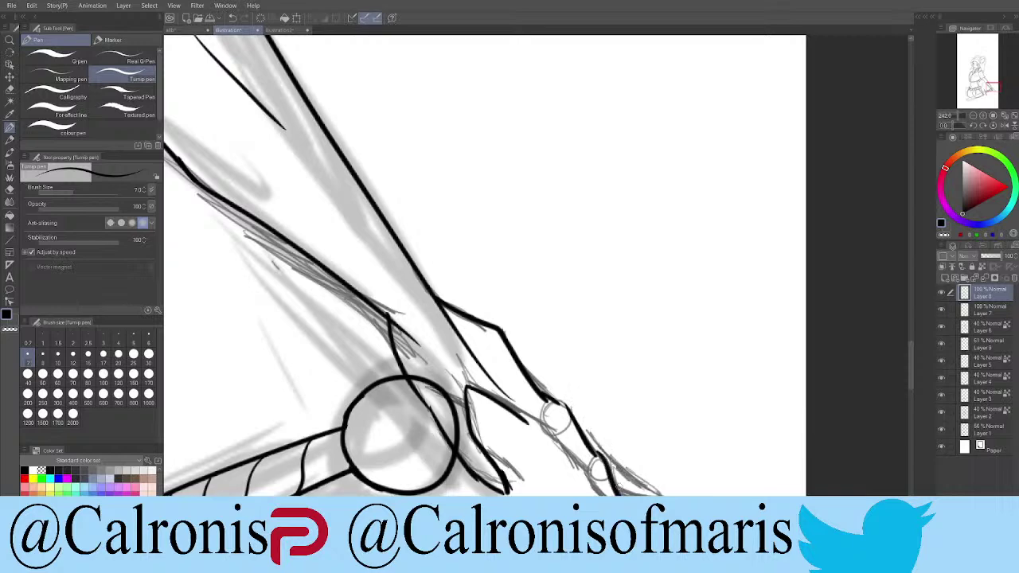
{"action": "mouse_move", "coordinate": [522, 416]}
{"action": "left_mouse_down"}
{"action": "mouse_move", "coordinate": [594, 468]}
{"action": "mouse_move", "coordinate": [608, 494]}
{"action": "left_mouse_up"}
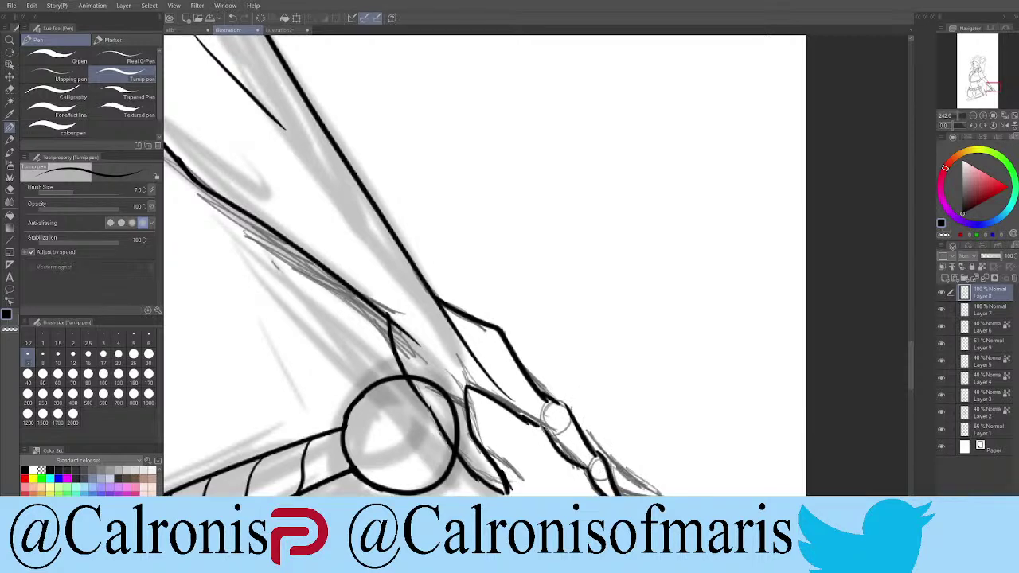
Step: Ink the upper edge of the finger behind the outstretched one down to its tip, and touch up the thumb's tip
{"action": "left_click_drag", "start_coordinate": [572, 402], "coordinate": [597, 444]}
{"action": "key", "text": "ctrl+z"}
{"action": "left_click_drag", "start_coordinate": [582, 427], "coordinate": [662, 491]}
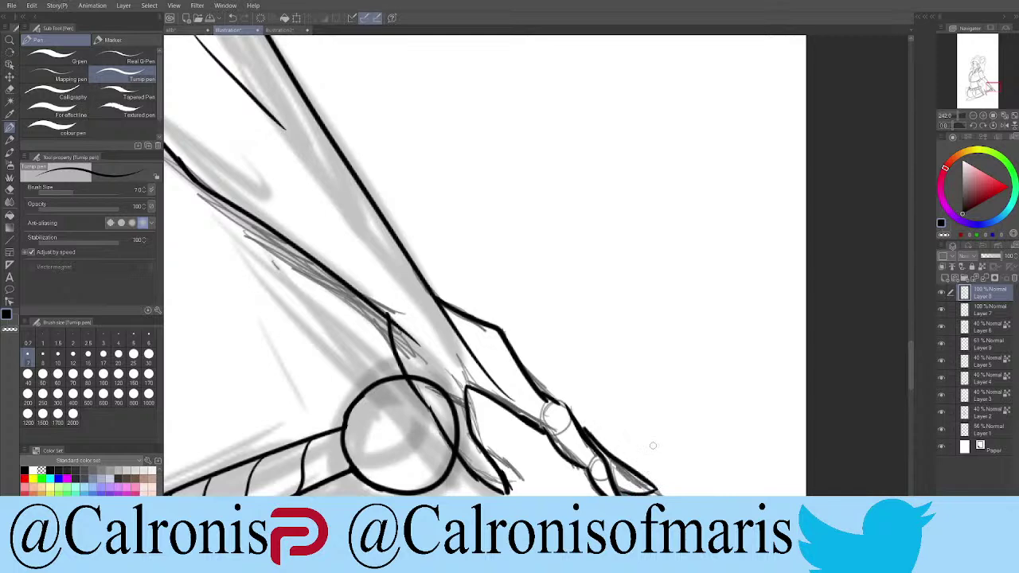
{"action": "key", "text": "ctrl+z"}
{"action": "left_click_drag", "start_coordinate": [612, 460], "coordinate": [661, 493]}
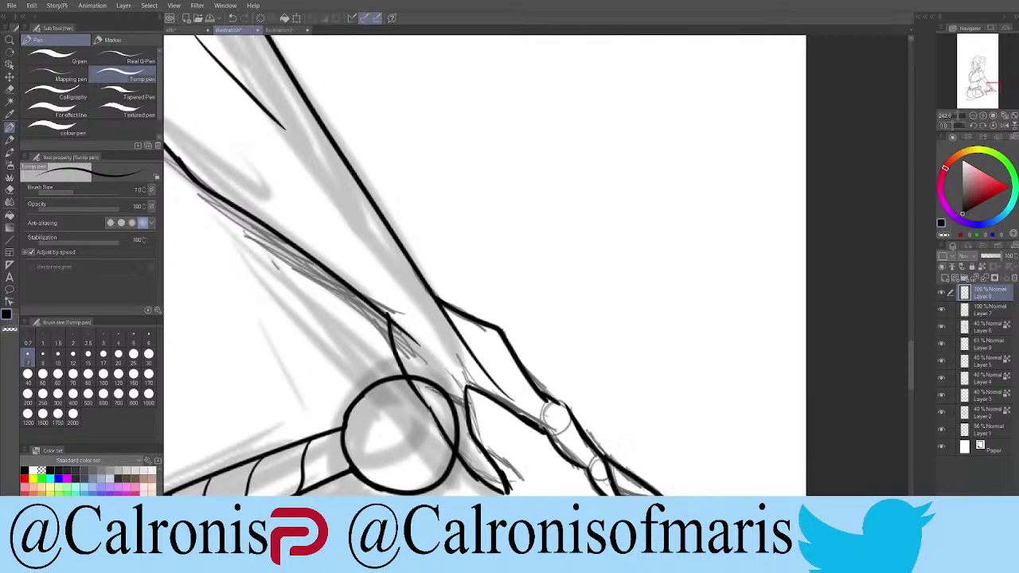
{"action": "left_click_drag", "start_coordinate": [478, 478], "coordinate": [508, 491]}
Step: Hide Layer 7 and all the sketch layers, leaving only line-art Layer 8 and the paper visible
{"action": "left_click", "coordinate": [941, 292]}
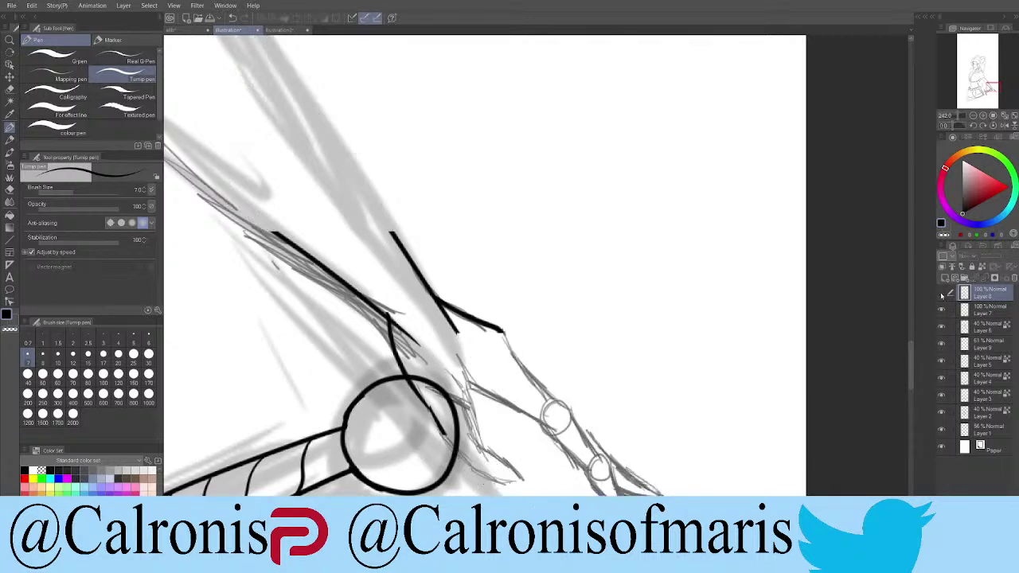
{"action": "left_click", "coordinate": [942, 293]}
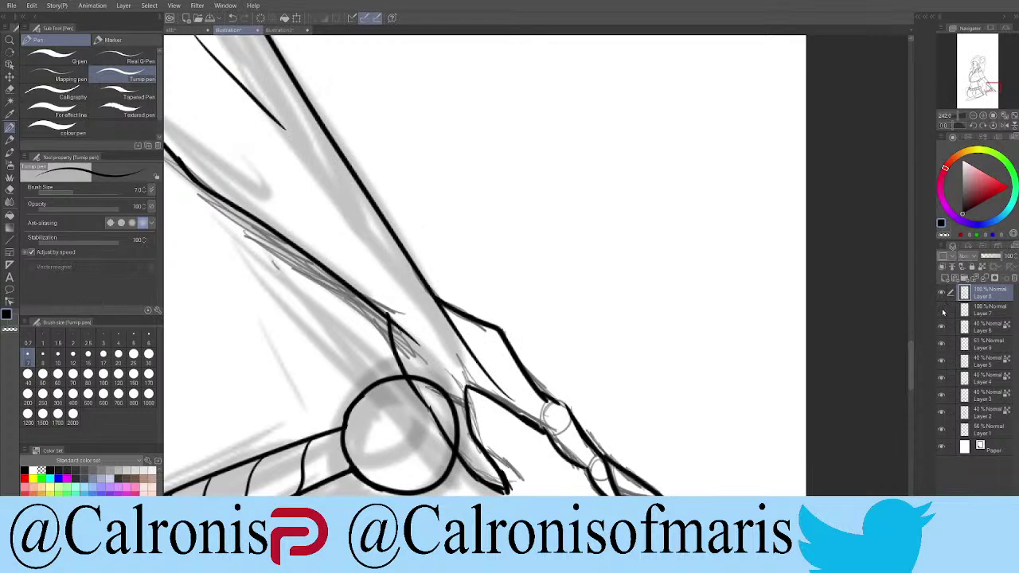
{"action": "left_click", "coordinate": [942, 311]}
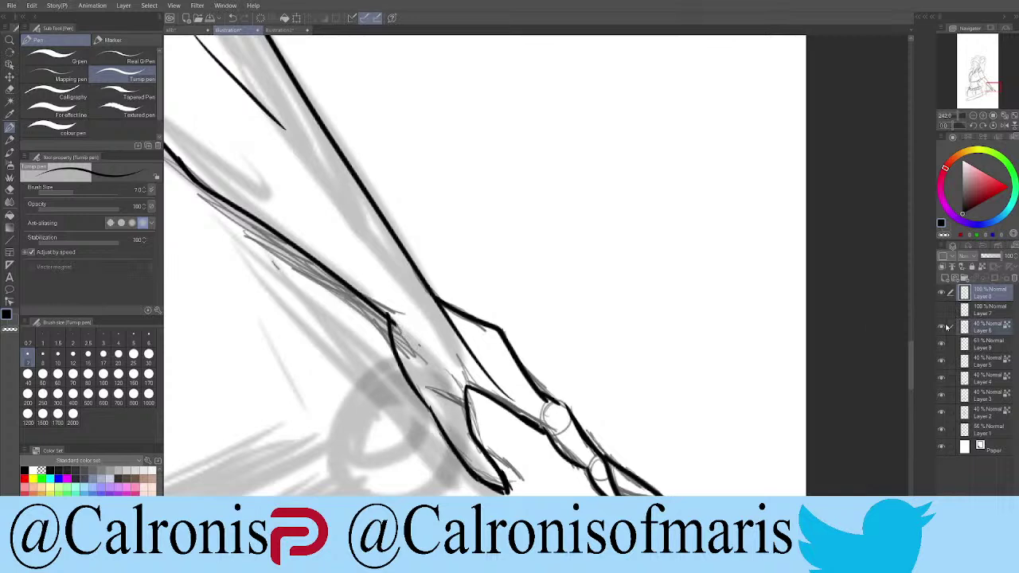
{"action": "left_click", "coordinate": [942, 328]}
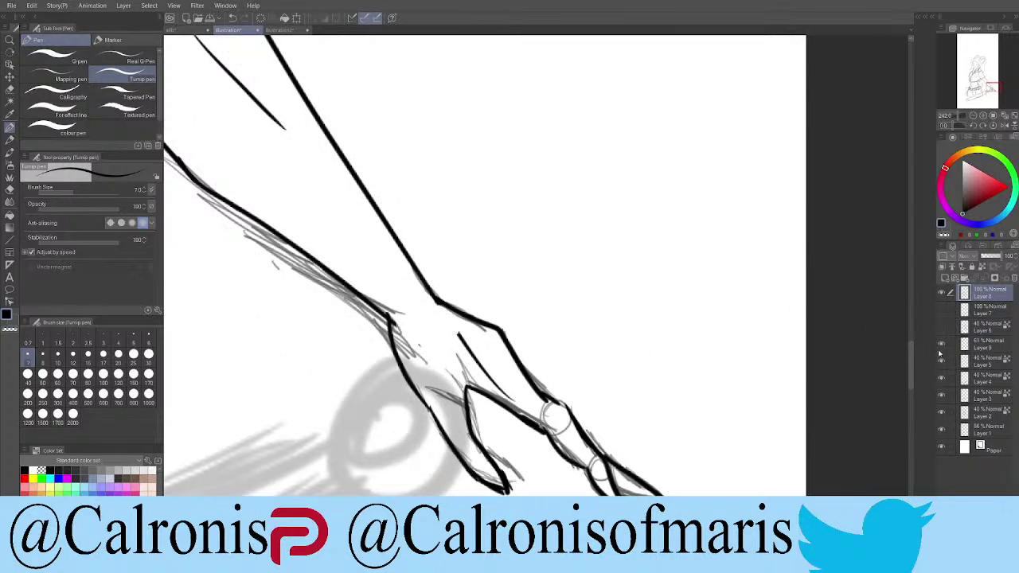
{"action": "left_click_drag", "start_coordinate": [941, 362], "coordinate": [942, 430]}
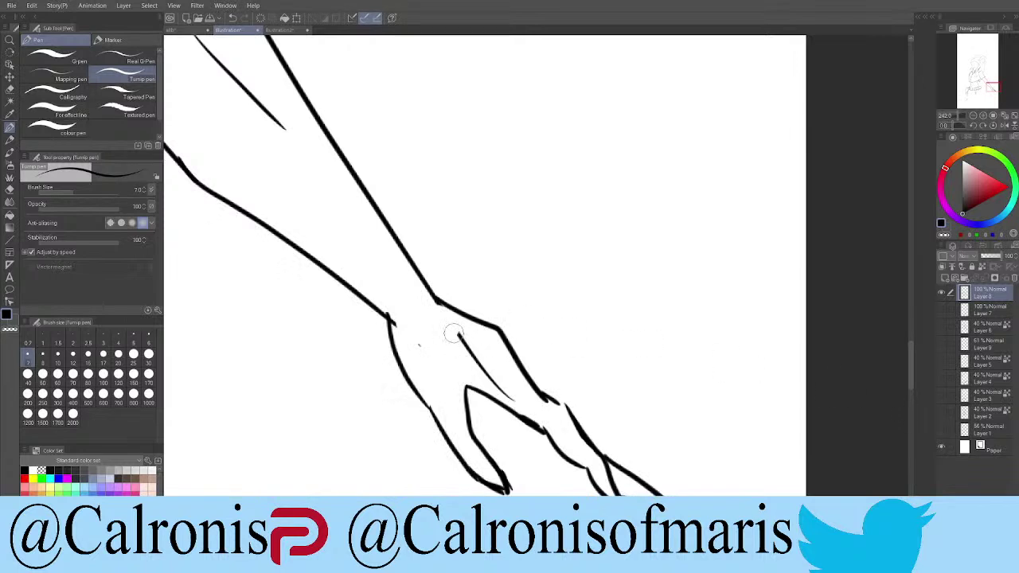
Step: Clean up the stray lines inside the hand and at the wrist, and join the hand's back to the finger with a smooth contour
{"action": "key", "text": "ctrl+z"}
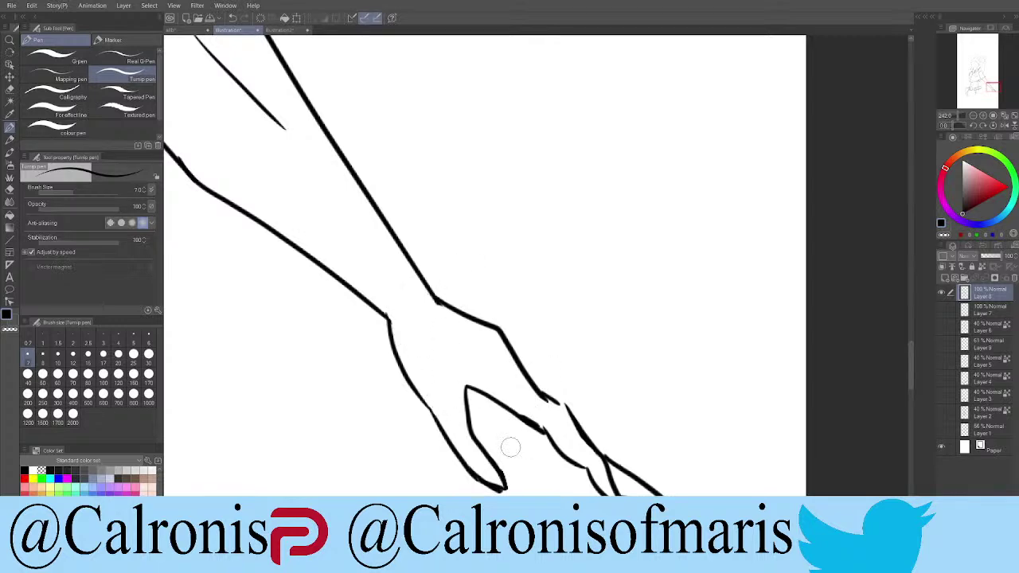
{"action": "scroll", "coordinate": [525, 455], "scroll_direction": "down", "scroll_amount": 10}
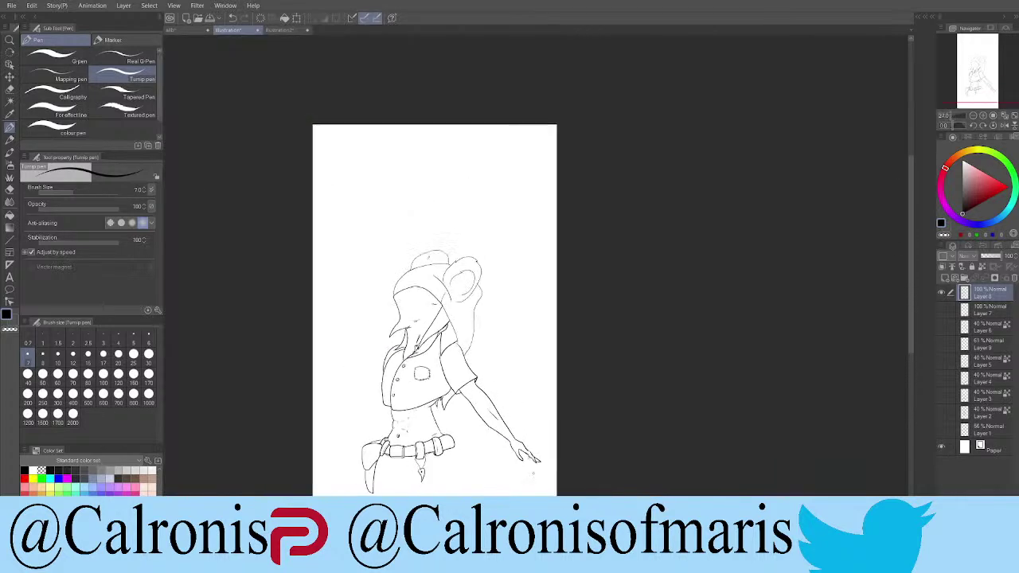
{"action": "scroll", "coordinate": [533, 473], "scroll_direction": "up", "scroll_amount": 5}
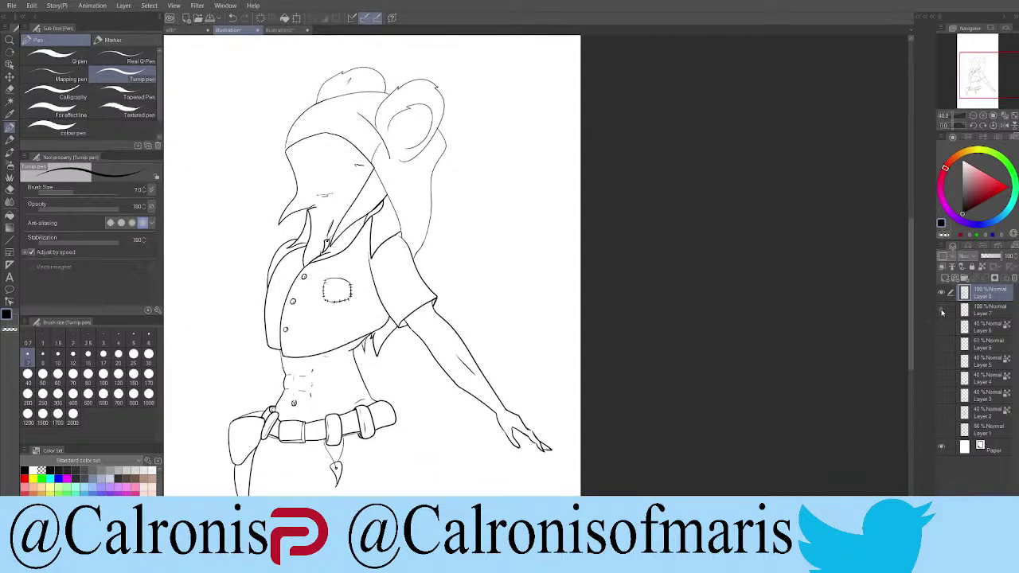
{"action": "left_click", "coordinate": [942, 312]}
{"action": "left_click", "coordinate": [942, 311]}
{"action": "scroll", "coordinate": [556, 426], "scroll_direction": "up", "scroll_amount": 5}
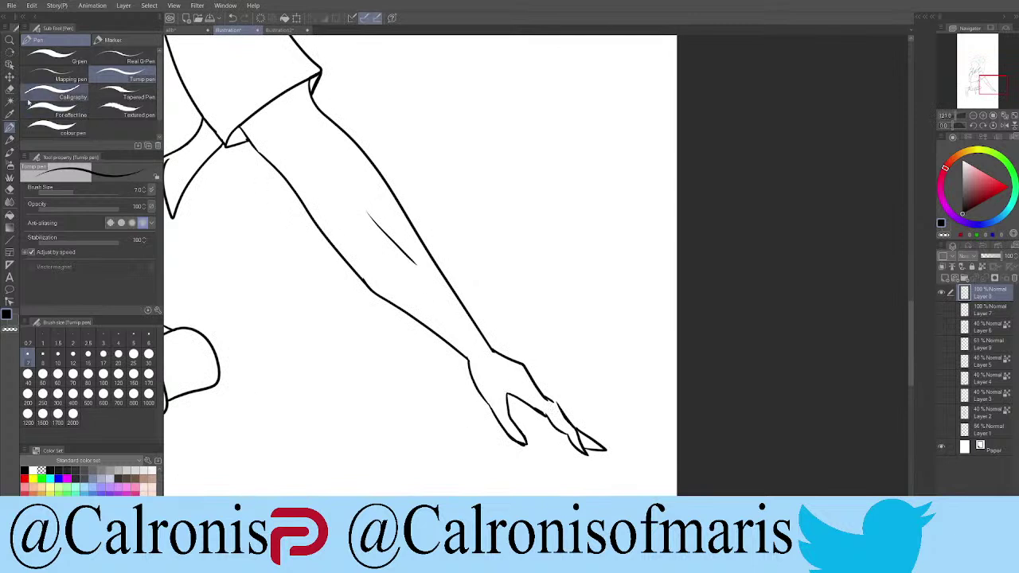
{"action": "mouse_move", "coordinate": [547, 388]}
{"action": "left_mouse_down"}
{"action": "mouse_move", "coordinate": [510, 359]}
{"action": "mouse_move", "coordinate": [530, 351]}
{"action": "mouse_move", "coordinate": [502, 363]}
{"action": "mouse_move", "coordinate": [528, 367]}
{"action": "mouse_move", "coordinate": [562, 409]}
{"action": "left_mouse_up"}
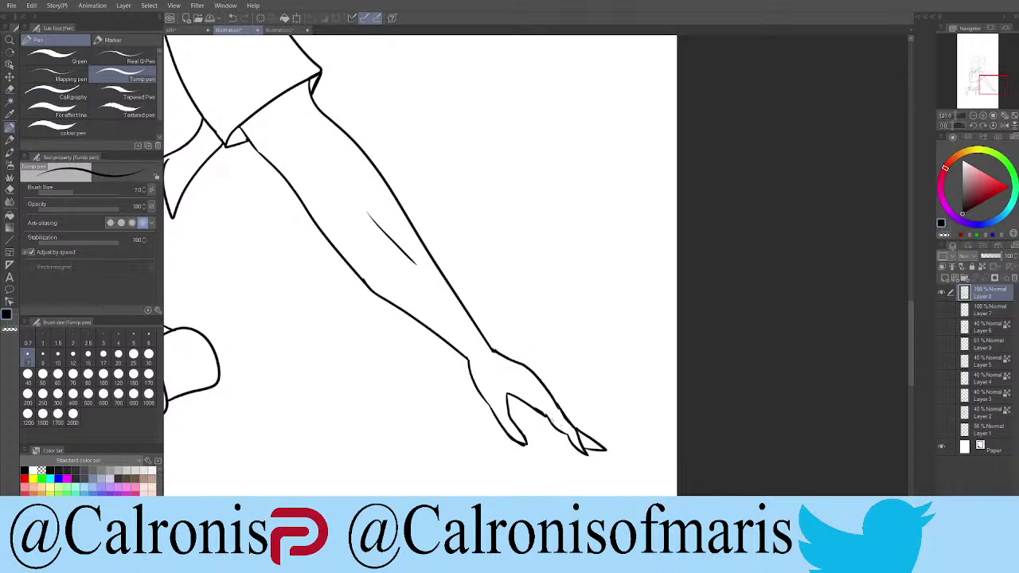
Step: Rework the finger's lower edge at the first knuckle so the two line segments join
{"action": "scroll", "coordinate": [547, 419], "scroll_direction": "up", "scroll_amount": 3}
{"action": "mouse_move", "coordinate": [506, 382]}
{"action": "left_mouse_down"}
{"action": "mouse_move", "coordinate": [588, 468]}
{"action": "mouse_move", "coordinate": [603, 453]}
{"action": "mouse_move", "coordinate": [575, 435]}
{"action": "mouse_move", "coordinate": [584, 432]}
{"action": "mouse_move", "coordinate": [598, 463]}
{"action": "mouse_move", "coordinate": [534, 396]}
{"action": "left_mouse_up"}
{"action": "key", "text": "ctrl+z"}
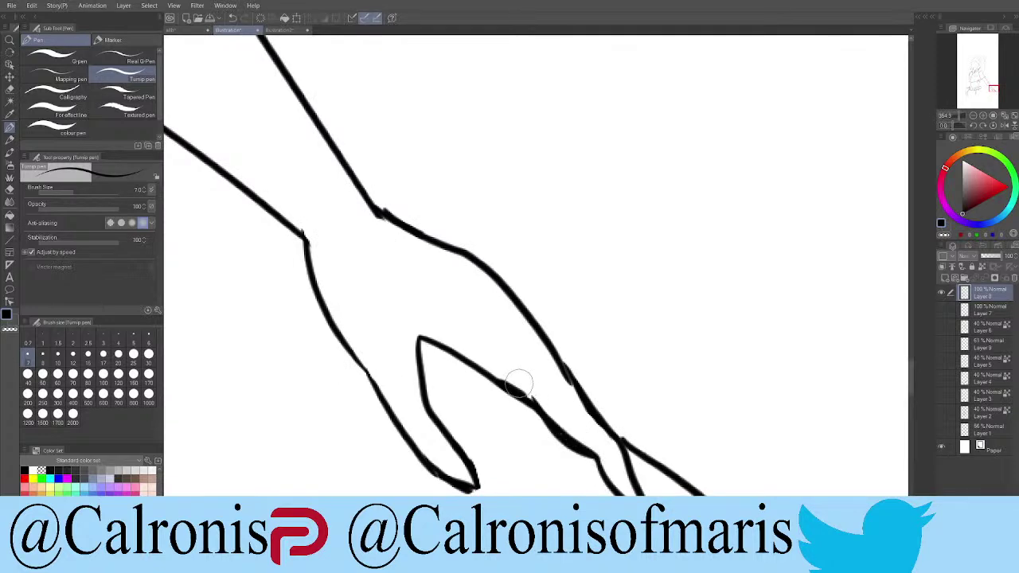
{"action": "left_click_drag", "start_coordinate": [533, 407], "coordinate": [498, 379]}
{"action": "scroll", "coordinate": [547, 391], "scroll_direction": "down", "scroll_amount": 10}
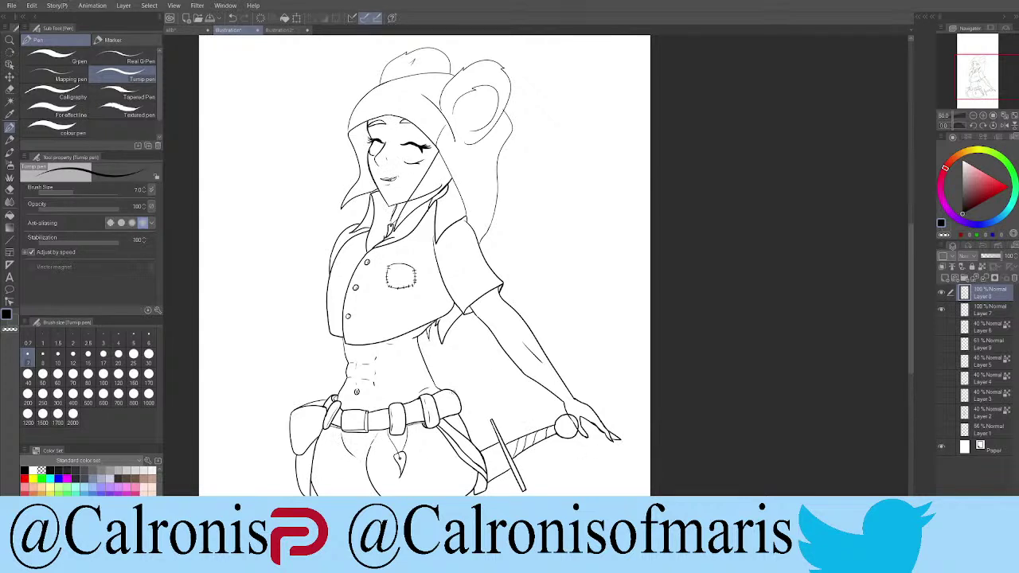
Step: Toggle Layer 8's visibility to compare it with Layer 7, and reselect Layer 8 to inspect the hand beside the pommel
{"action": "left_click", "coordinate": [991, 307]}
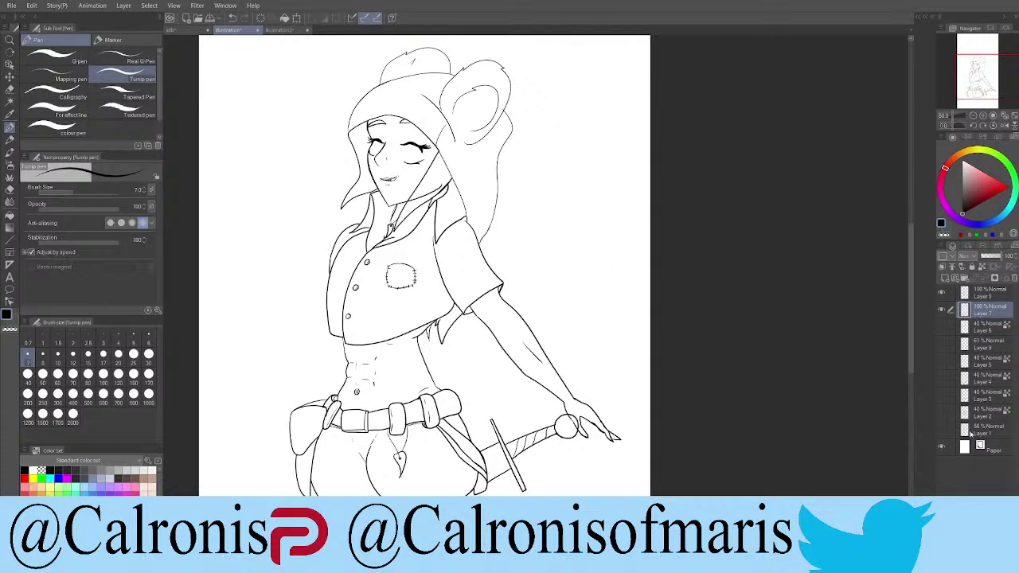
{"action": "left_click", "coordinate": [941, 295]}
{"action": "left_click", "coordinate": [942, 295]}
{"action": "left_click", "coordinate": [971, 296]}
{"action": "scroll", "coordinate": [557, 382], "scroll_direction": "up", "scroll_amount": 10}
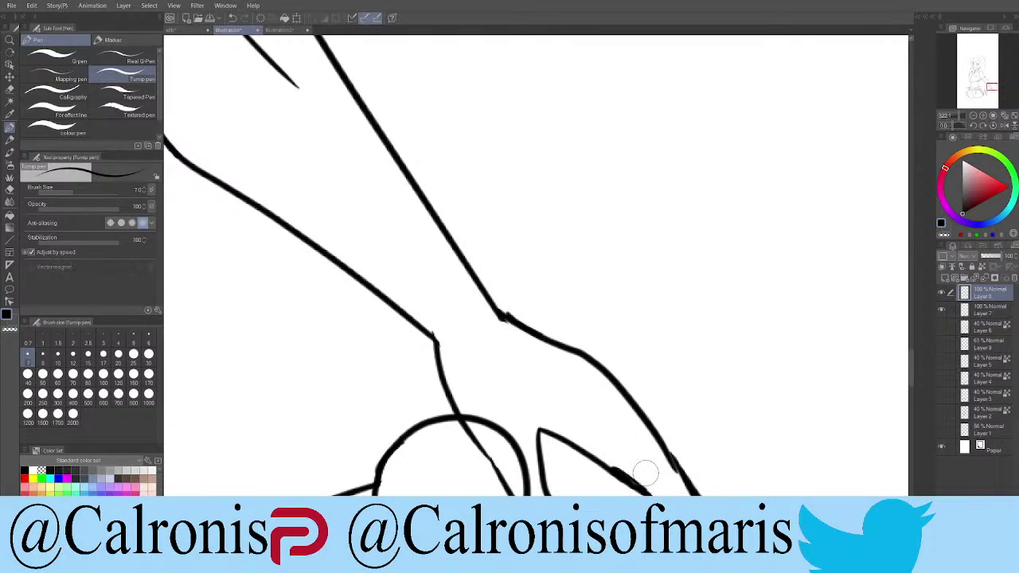
{"action": "scroll", "coordinate": [686, 437], "scroll_direction": "down", "scroll_amount": 3}
{"action": "scroll", "coordinate": [714, 468], "scroll_direction": "down", "scroll_amount": 3}
{"action": "scroll", "coordinate": [658, 434], "scroll_direction": "up", "scroll_amount": 5}
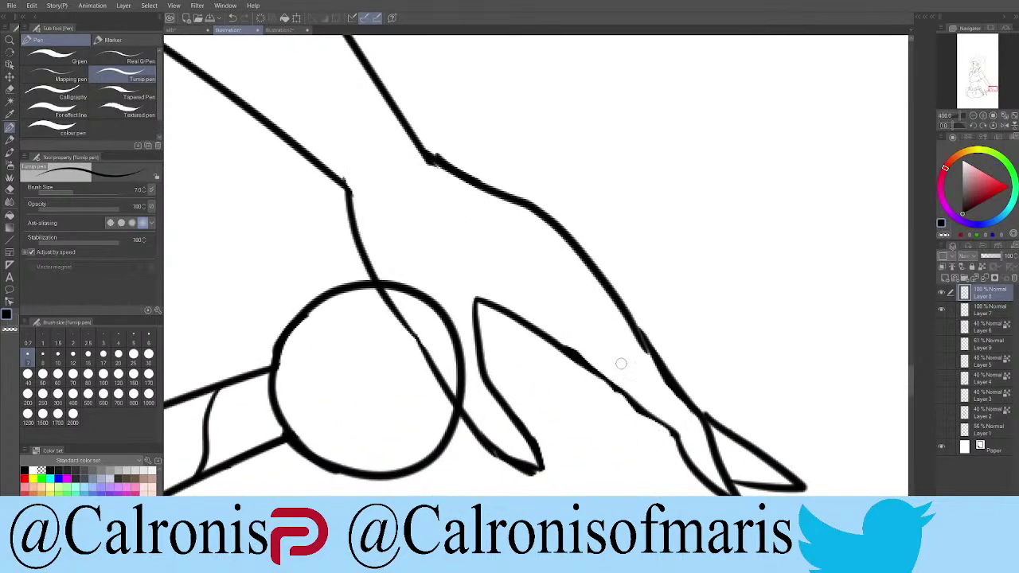
Step: Thicken and smooth the finger's lower edge from the thumb gap to the second joint
{"action": "left_click_drag", "start_coordinate": [621, 388], "coordinate": [677, 423]}
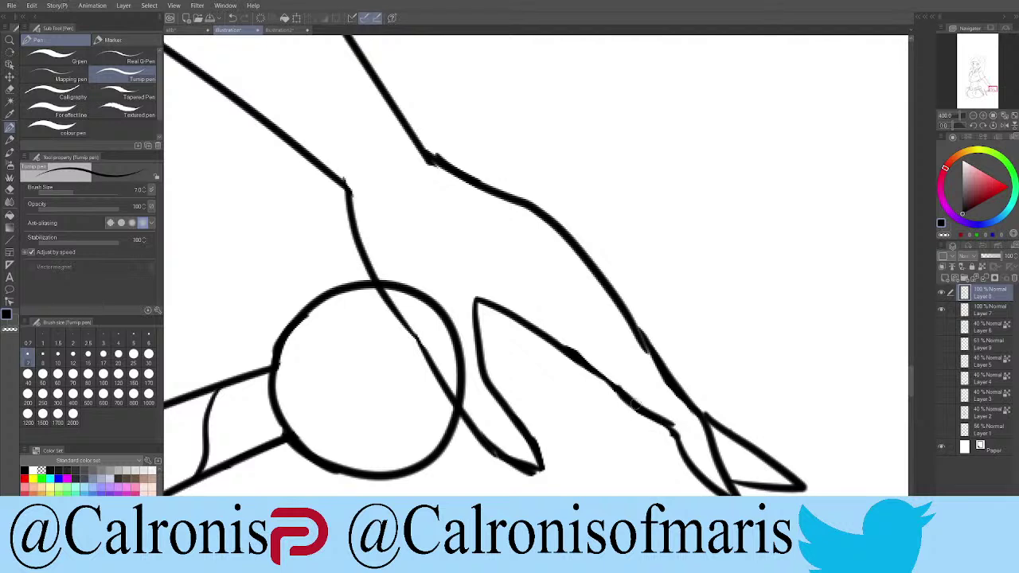
{"action": "left_click_drag", "start_coordinate": [532, 333], "coordinate": [596, 364]}
{"action": "left_click_drag", "start_coordinate": [673, 429], "coordinate": [590, 363]}
{"action": "key", "text": "x"}
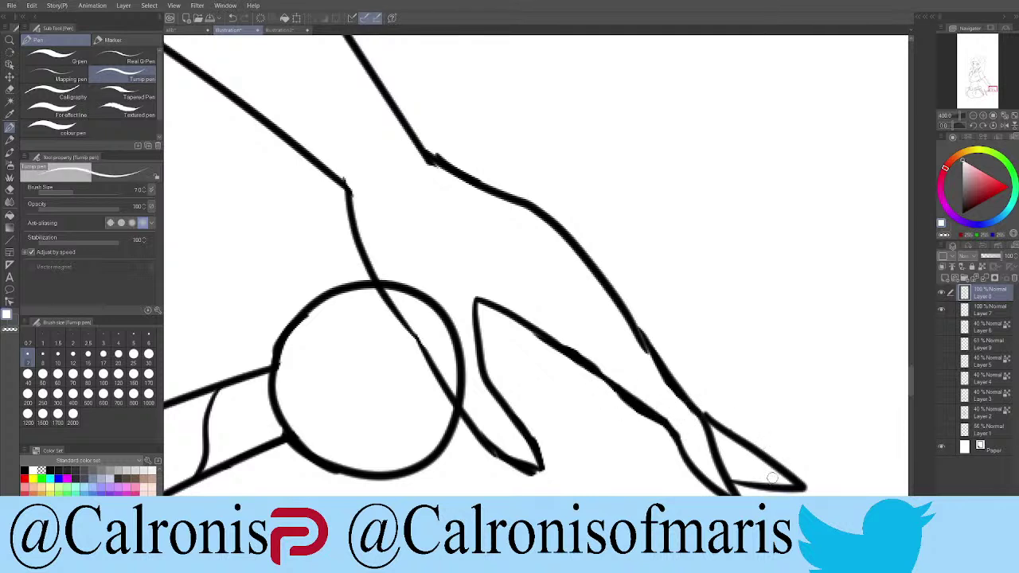
{"action": "key", "text": "x"}
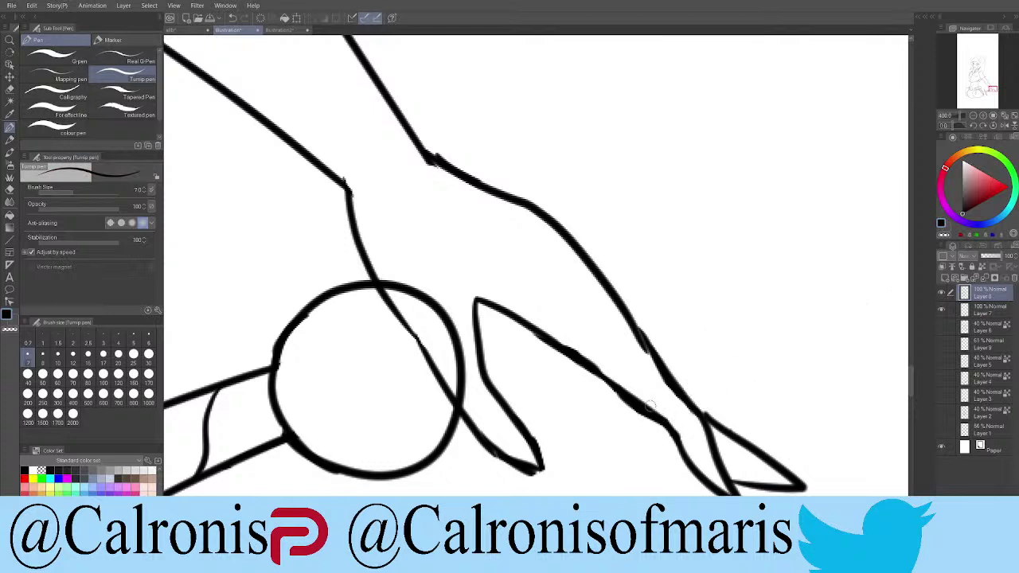
Step: Smooth the outer wrist corner into the back of the hand and clean up the line overlap above the finger's knuckle
{"action": "mouse_move", "coordinate": [525, 200]}
{"action": "left_mouse_down"}
{"action": "mouse_move", "coordinate": [481, 184]}
{"action": "mouse_move", "coordinate": [375, 103]}
{"action": "left_mouse_up"}
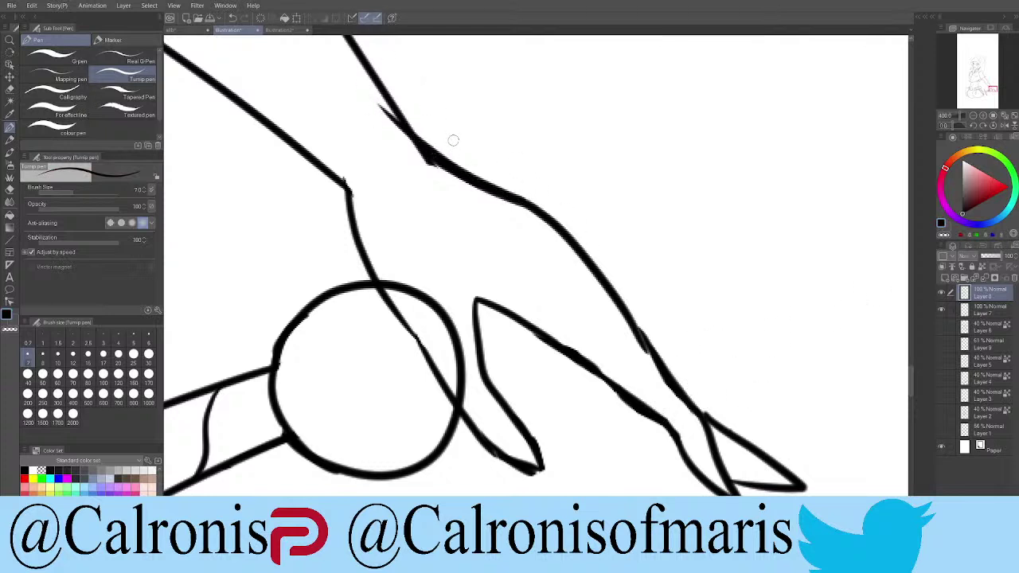
{"action": "key", "text": "ctrl+z"}
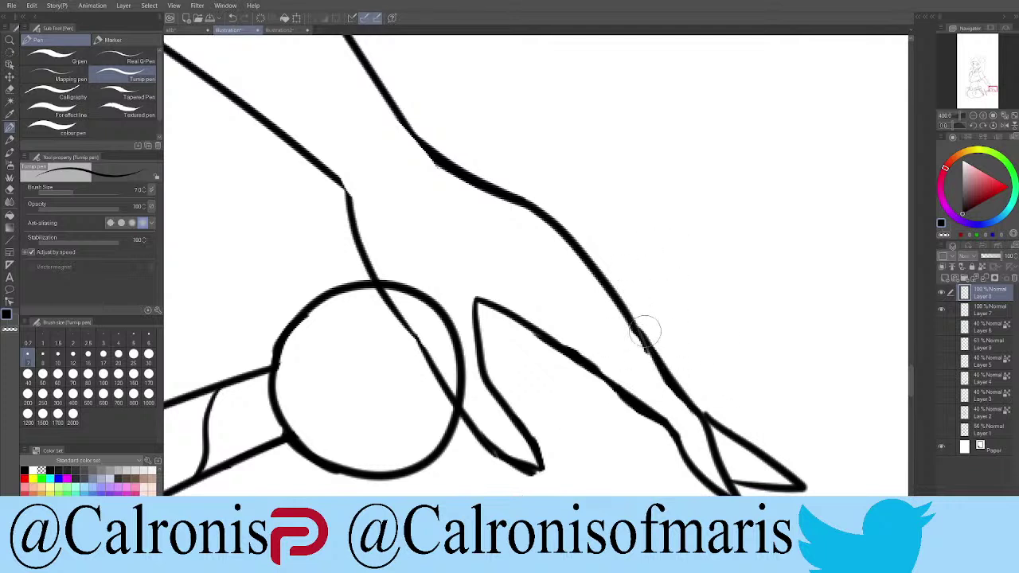
{"action": "left_click_drag", "start_coordinate": [628, 313], "coordinate": [658, 358]}
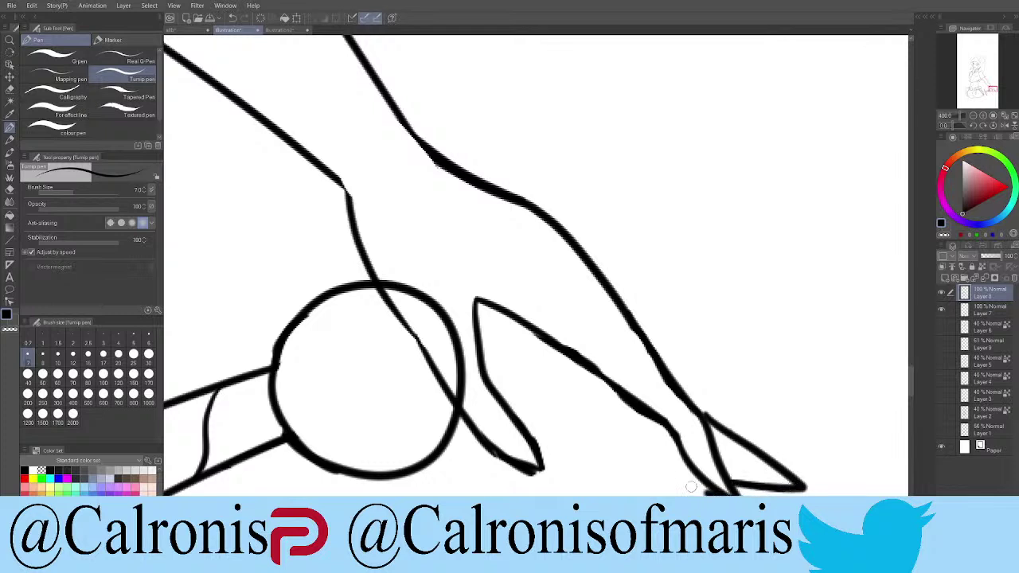
Step: Redraw the lower edge of the outstretched finger's end segment as a single clean curve
{"action": "left_click_drag", "start_coordinate": [704, 492], "coordinate": [675, 438]}
{"action": "left_click_drag", "start_coordinate": [699, 490], "coordinate": [665, 419]}
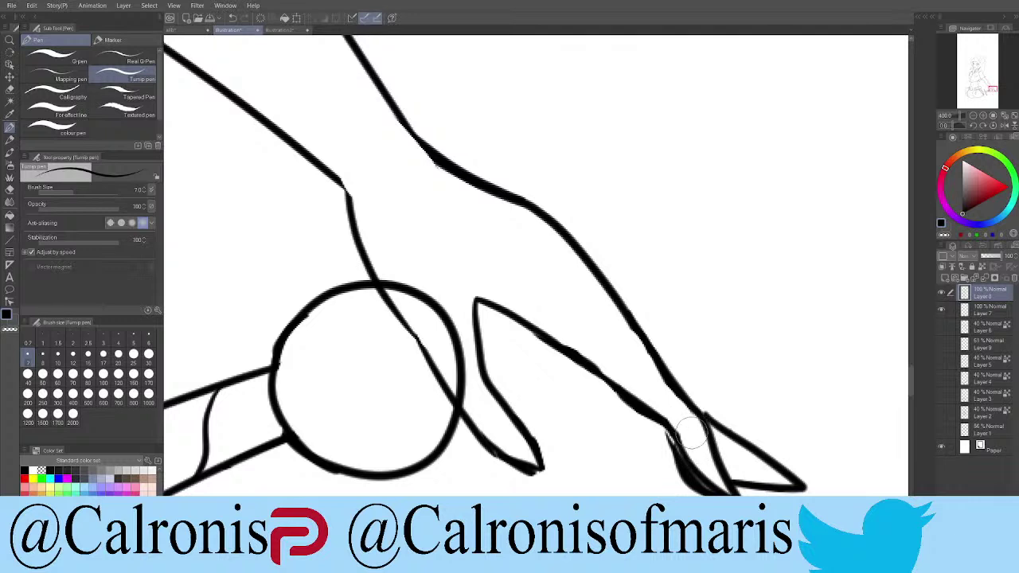
{"action": "key", "text": "ctrl+z"}
{"action": "mouse_move", "coordinate": [717, 486]}
{"action": "left_mouse_down"}
{"action": "mouse_move", "coordinate": [654, 420]}
{"action": "mouse_move", "coordinate": [723, 437]}
{"action": "mouse_move", "coordinate": [679, 426]}
{"action": "mouse_move", "coordinate": [681, 455]}
{"action": "mouse_move", "coordinate": [725, 486]}
{"action": "left_mouse_up"}
{"action": "left_click_drag", "start_coordinate": [666, 424], "coordinate": [719, 481]}
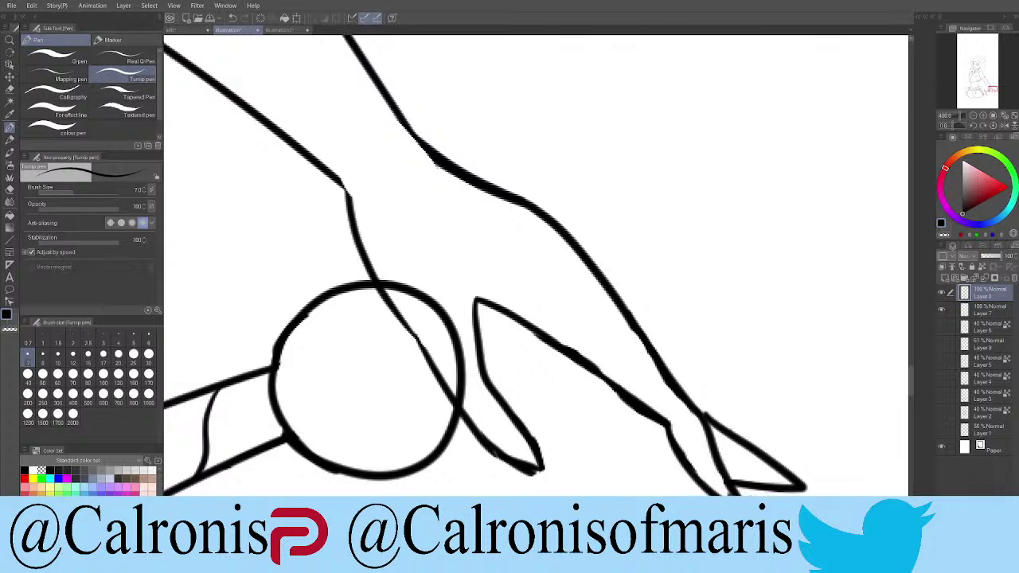
Step: Redraw the rear finger's tip beyond the last joint as a shorter, curved shape with a rounded end
{"action": "mouse_move", "coordinate": [805, 487]}
{"action": "left_mouse_down"}
{"action": "mouse_move", "coordinate": [746, 430]}
{"action": "mouse_move", "coordinate": [757, 454]}
{"action": "mouse_move", "coordinate": [719, 416]}
{"action": "mouse_move", "coordinate": [767, 421]}
{"action": "mouse_move", "coordinate": [721, 431]}
{"action": "mouse_move", "coordinate": [775, 468]}
{"action": "left_mouse_up"}
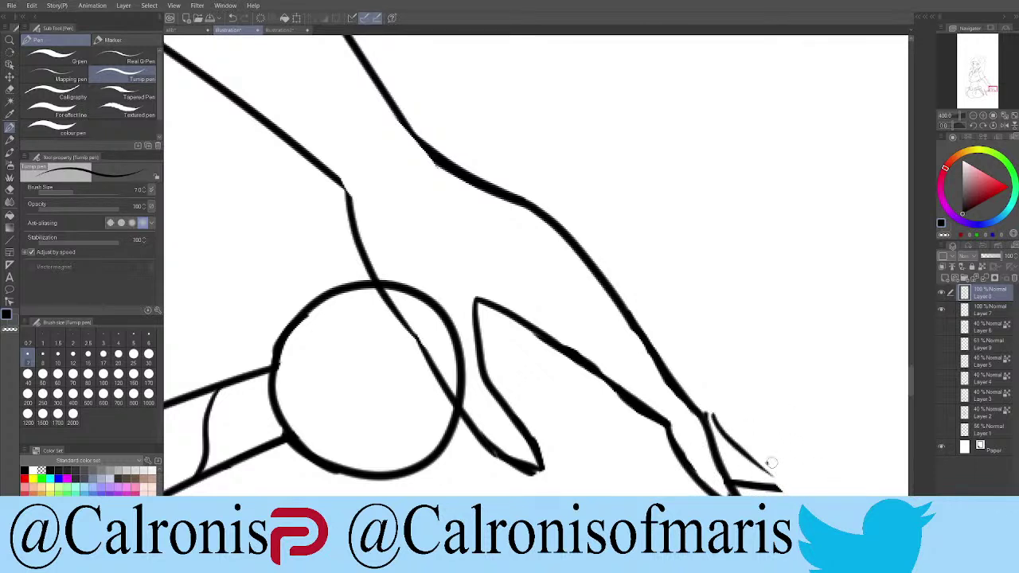
{"action": "key", "text": "ctrl+z"}
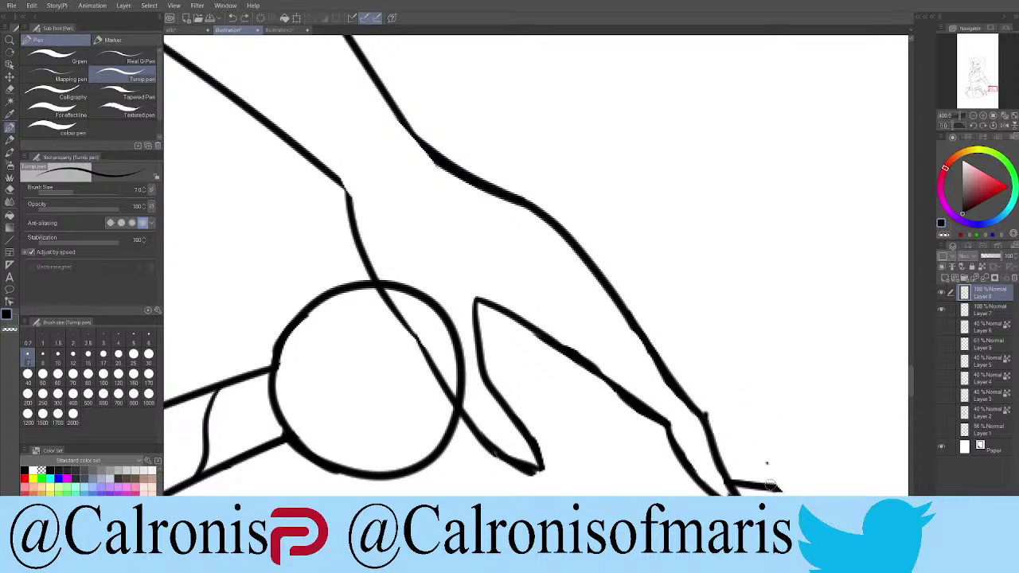
{"action": "left_click_drag", "start_coordinate": [719, 430], "coordinate": [776, 484]}
{"action": "key", "text": "ctrl+z"}
{"action": "left_click_drag", "start_coordinate": [707, 414], "coordinate": [764, 488]}
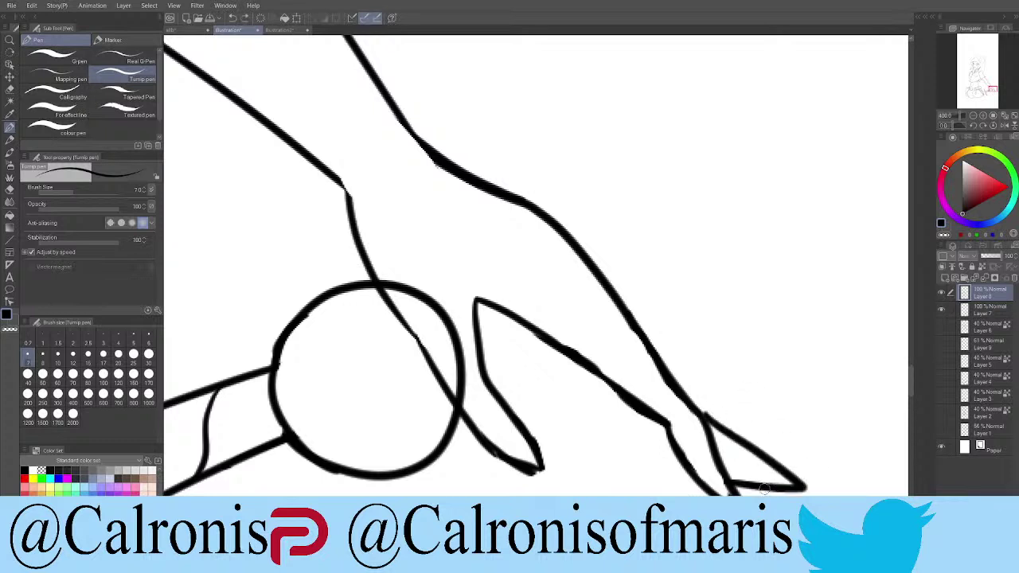
{"action": "key", "text": "ctrl+z"}
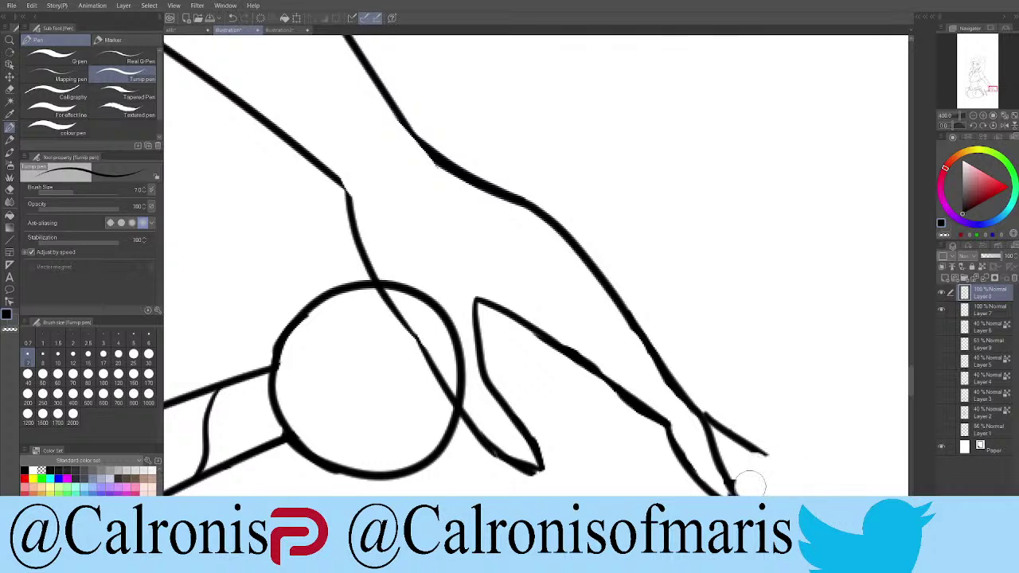
{"action": "key", "text": "ctrl+z"}
{"action": "mouse_move", "coordinate": [715, 418]}
{"action": "left_mouse_down"}
{"action": "mouse_move", "coordinate": [738, 450]}
{"action": "mouse_move", "coordinate": [787, 467]}
{"action": "mouse_move", "coordinate": [743, 476]}
{"action": "left_mouse_up"}
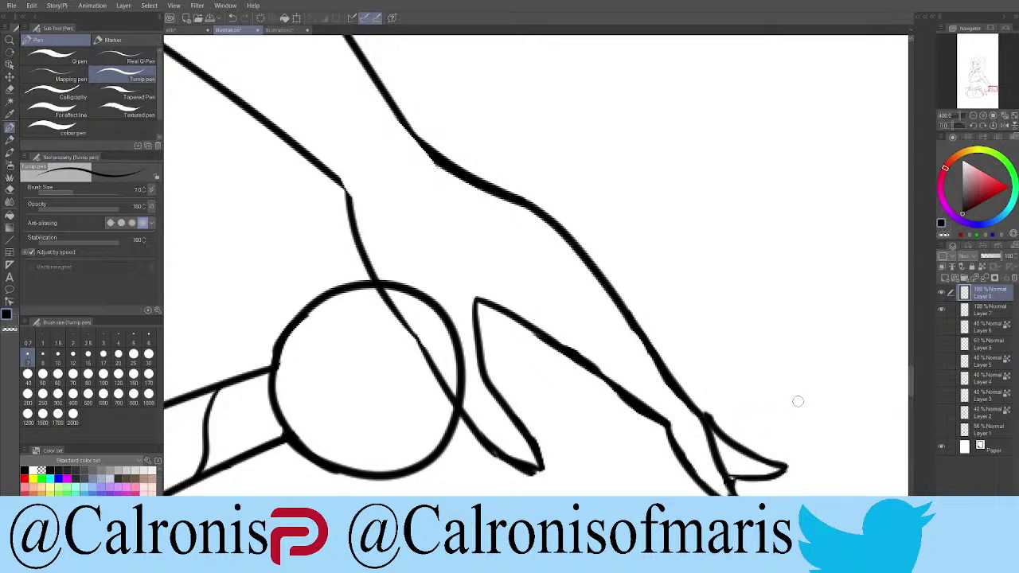
{"action": "scroll", "coordinate": [729, 490], "scroll_direction": "down", "scroll_amount": 10}
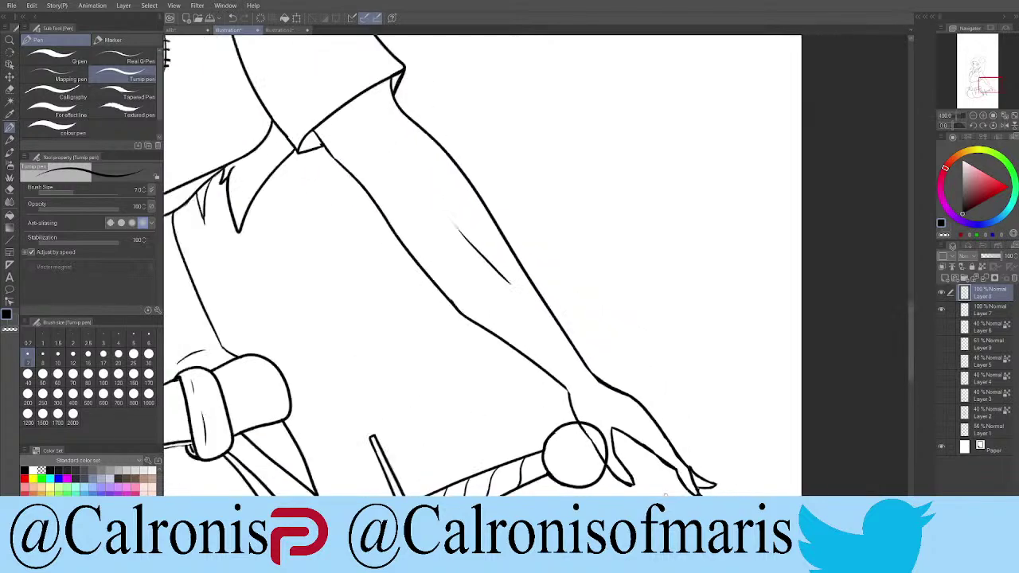
{"action": "scroll", "coordinate": [584, 335], "scroll_direction": "down", "scroll_amount": 2}
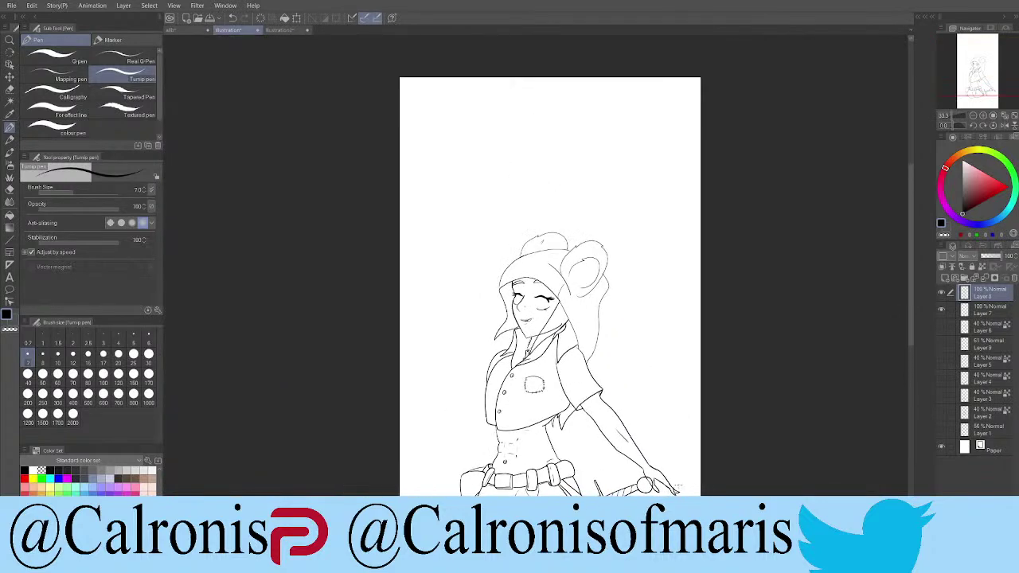
Step: Ink a short contour line on the back of the outstretched hand, just past the wrist
{"action": "scroll", "coordinate": [585, 334], "scroll_direction": "up", "scroll_amount": 6}
{"action": "scroll", "coordinate": [677, 478], "scroll_direction": "up", "scroll_amount": 1}
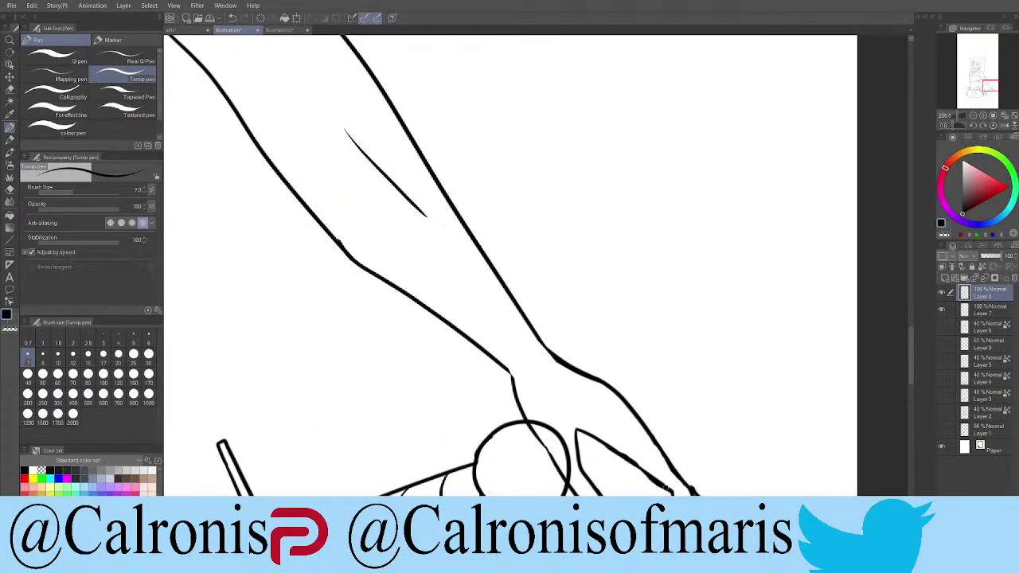
{"action": "left_click_drag", "start_coordinate": [574, 392], "coordinate": [613, 407]}
{"action": "scroll", "coordinate": [510, 303], "scroll_direction": "down", "scroll_amount": 10}
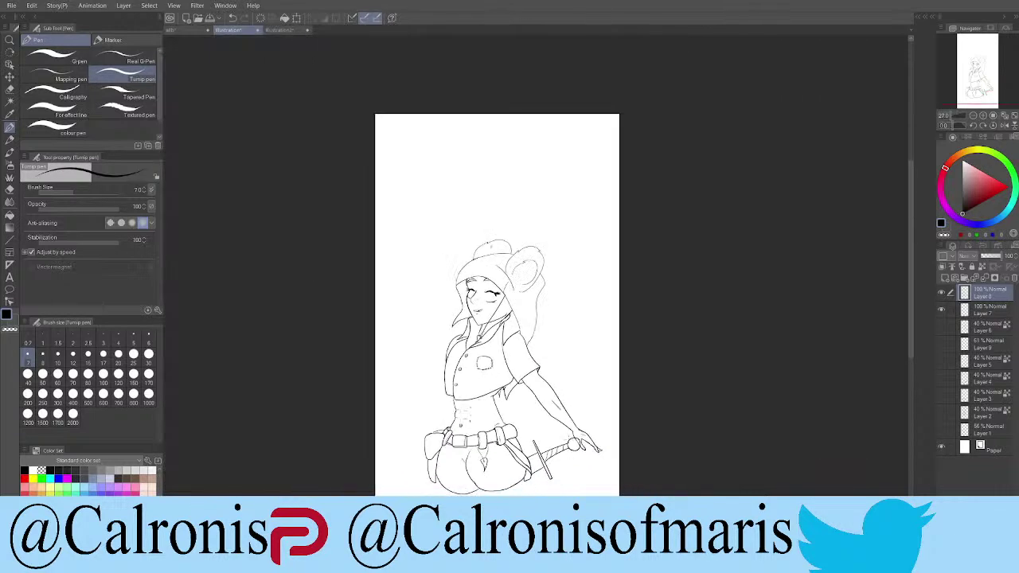
Step: Try outlining the upper lip with two short curved strokes above the mouth line, and undo the attempts
{"action": "scroll", "coordinate": [574, 401], "scroll_direction": "up", "scroll_amount": 3}
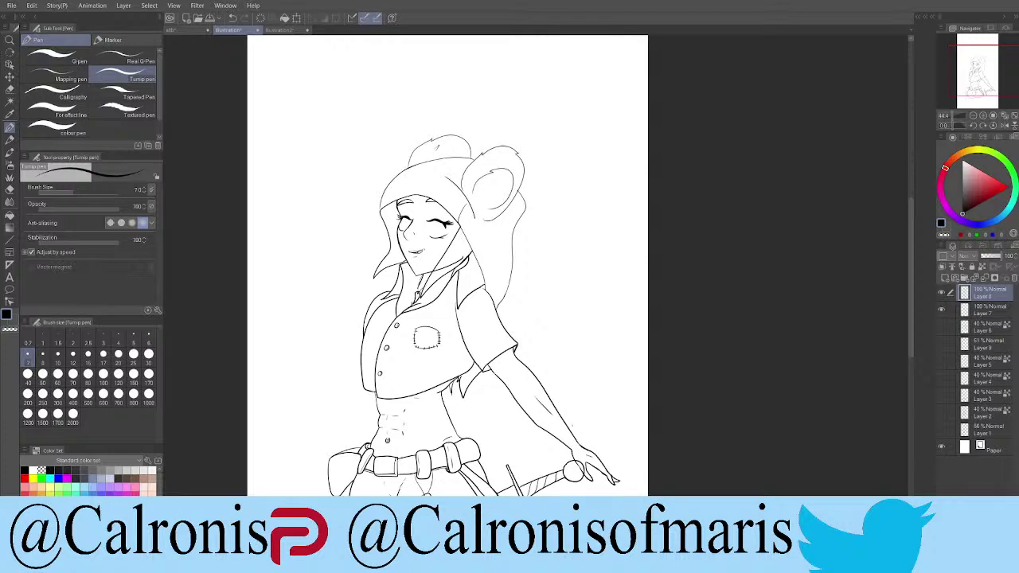
{"action": "scroll", "coordinate": [416, 251], "scroll_direction": "up", "scroll_amount": 10}
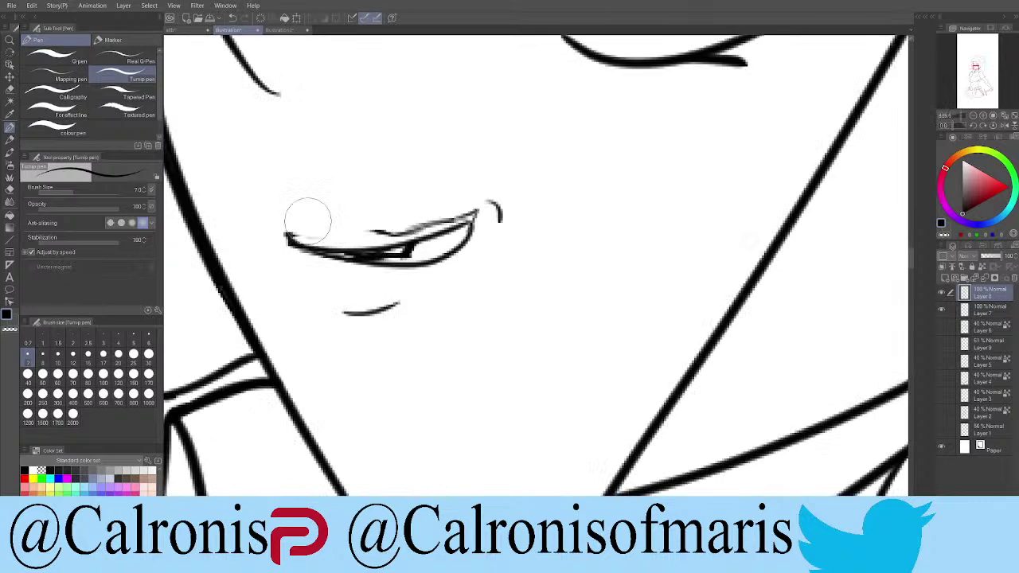
{"action": "key", "text": "ctrl+z"}
{"action": "left_click_drag", "start_coordinate": [356, 205], "coordinate": [406, 207]}
{"action": "left_click_drag", "start_coordinate": [339, 210], "coordinate": [296, 225]}
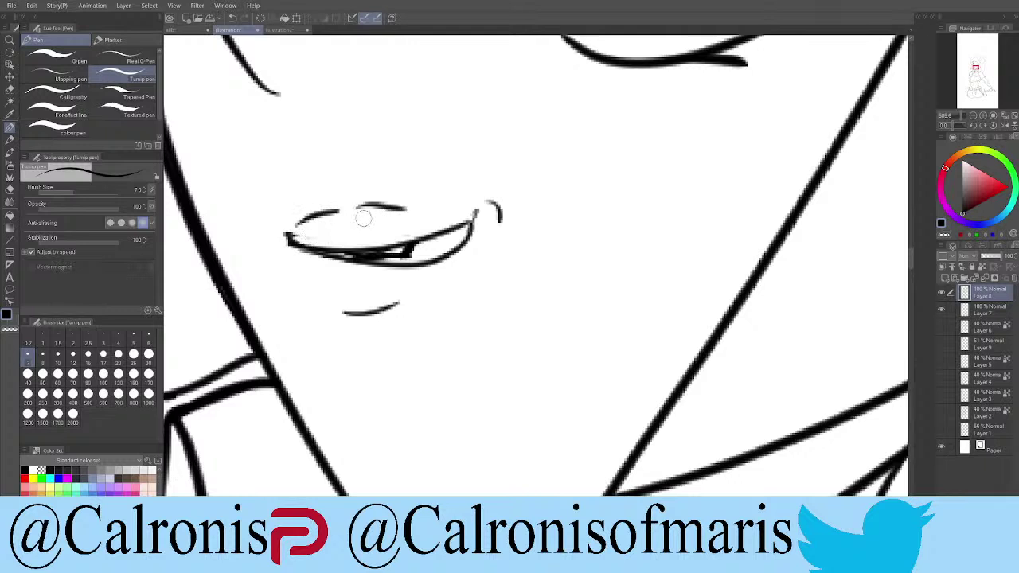
{"action": "key", "text": "ctrl+z"}
{"action": "left_click_drag", "start_coordinate": [338, 206], "coordinate": [299, 226]}
{"action": "key", "text": "ctrl+z"}
{"action": "key", "text": "ctrl+z"}
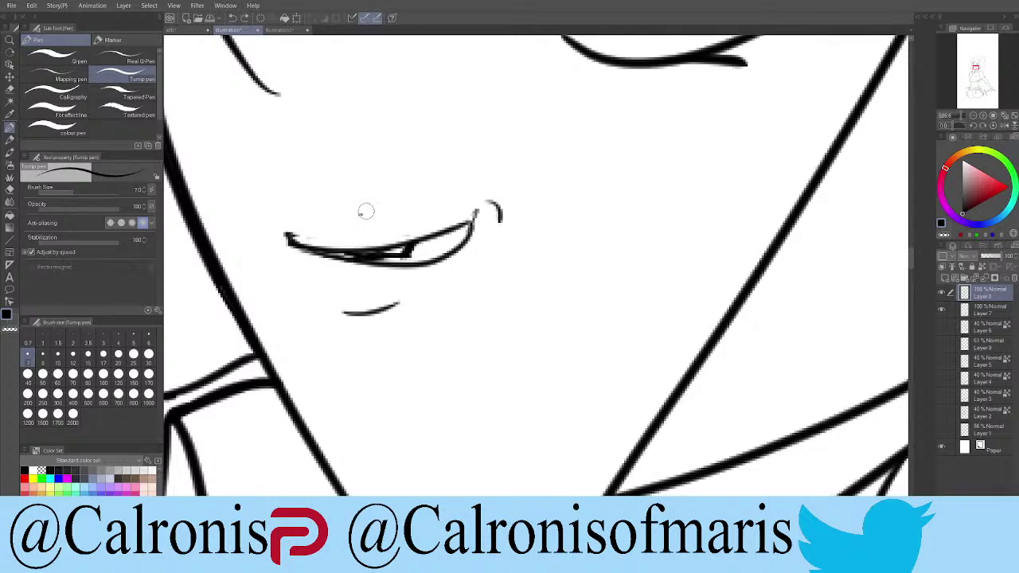
{"action": "left_click_drag", "start_coordinate": [359, 212], "coordinate": [414, 215]}
{"action": "left_click_drag", "start_coordinate": [343, 212], "coordinate": [293, 231]}
{"action": "key", "text": "ctrl+z"}
{"action": "scroll", "coordinate": [446, 229], "scroll_direction": "down", "scroll_amount": 4}
{"action": "scroll", "coordinate": [437, 230], "scroll_direction": "up", "scroll_amount": 3}
{"action": "scroll", "coordinate": [435, 231], "scroll_direction": "up", "scroll_amount": 3}
{"action": "key", "text": "ctrl+z"}
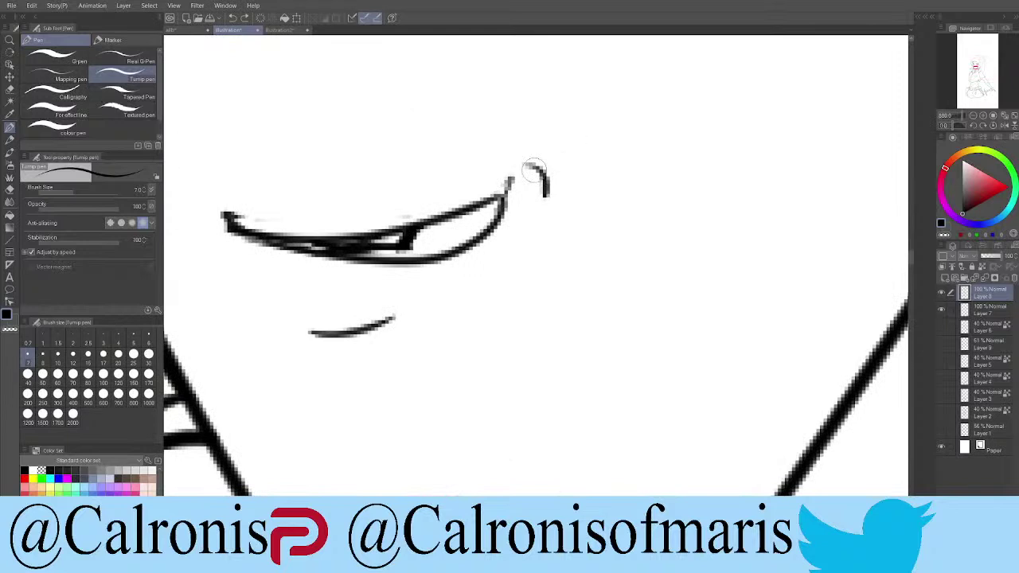
Step: Add a new layer directly above Layer 6, beneath the line art, and choose a deep blue drawing colour
{"action": "left_click", "coordinate": [978, 332]}
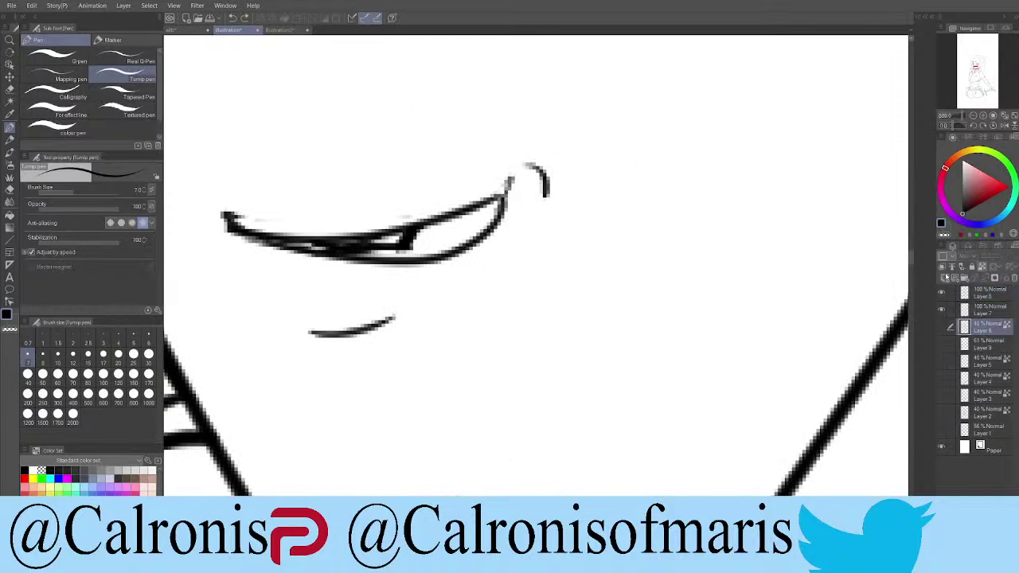
{"action": "left_click", "coordinate": [952, 279]}
{"action": "left_click", "coordinate": [990, 224]}
{"action": "left_click", "coordinate": [998, 192]}
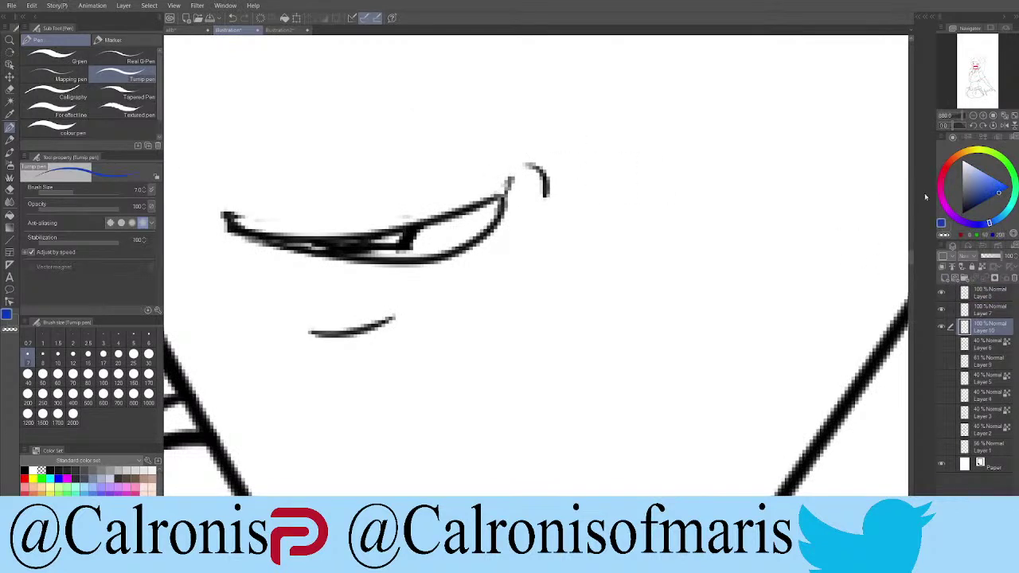
Step: Paint the upper lip solid blue from corner to corner and add a blue lower-lip stroke beneath the mouth line
{"action": "mouse_move", "coordinate": [324, 228]}
{"action": "left_mouse_down"}
{"action": "mouse_move", "coordinate": [518, 175]}
{"action": "mouse_move", "coordinate": [386, 213]}
{"action": "mouse_move", "coordinate": [426, 199]}
{"action": "mouse_move", "coordinate": [299, 219]}
{"action": "left_mouse_up"}
{"action": "mouse_move", "coordinate": [233, 213]}
{"action": "left_mouse_down"}
{"action": "mouse_move", "coordinate": [349, 201]}
{"action": "mouse_move", "coordinate": [288, 215]}
{"action": "mouse_move", "coordinate": [291, 230]}
{"action": "mouse_move", "coordinate": [313, 223]}
{"action": "mouse_move", "coordinate": [241, 217]}
{"action": "mouse_move", "coordinate": [275, 227]}
{"action": "mouse_move", "coordinate": [417, 213]}
{"action": "mouse_move", "coordinate": [349, 216]}
{"action": "mouse_move", "coordinate": [469, 196]}
{"action": "mouse_move", "coordinate": [351, 228]}
{"action": "mouse_move", "coordinate": [406, 195]}
{"action": "mouse_move", "coordinate": [357, 216]}
{"action": "mouse_move", "coordinate": [378, 206]}
{"action": "mouse_move", "coordinate": [234, 216]}
{"action": "mouse_move", "coordinate": [479, 195]}
{"action": "mouse_move", "coordinate": [379, 215]}
{"action": "mouse_move", "coordinate": [482, 194]}
{"action": "mouse_move", "coordinate": [443, 207]}
{"action": "left_mouse_up"}
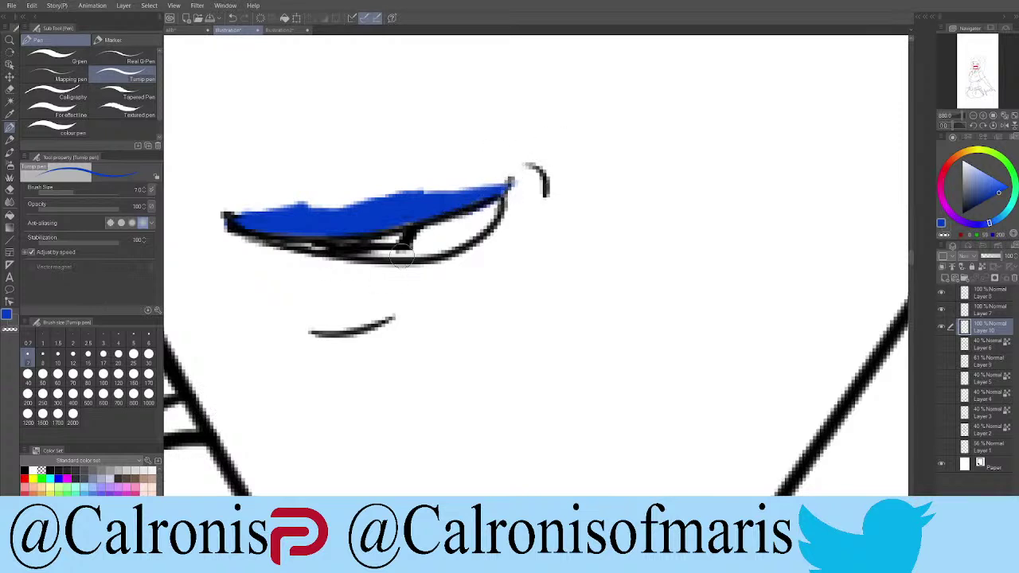
{"action": "mouse_move", "coordinate": [335, 266]}
{"action": "left_mouse_down"}
{"action": "mouse_move", "coordinate": [304, 260]}
{"action": "mouse_move", "coordinate": [367, 272]}
{"action": "left_mouse_up"}
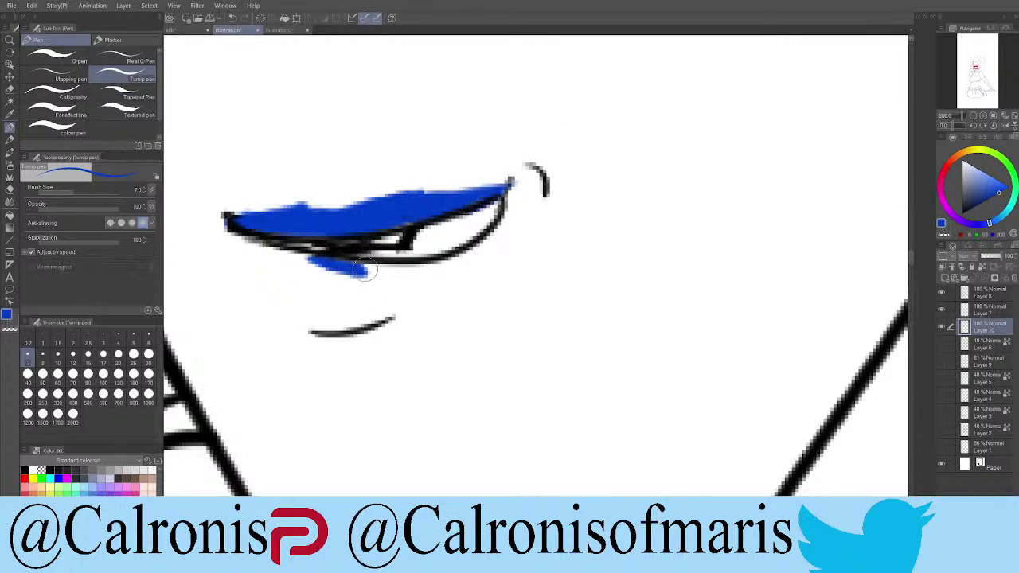
Step: Review the blue lips on the whole figure and check the contents of the two line-art layers by toggling their visibility
{"action": "key", "text": "ctrl+minus"}
{"action": "key", "text": "ctrl+minus"}
{"action": "scroll", "coordinate": [294, 442], "scroll_direction": "down", "scroll_amount": 6}
{"action": "scroll", "coordinate": [279, 492], "scroll_direction": "up", "scroll_amount": 5}
{"action": "scroll", "coordinate": [272, 487], "scroll_direction": "up", "scroll_amount": 2}
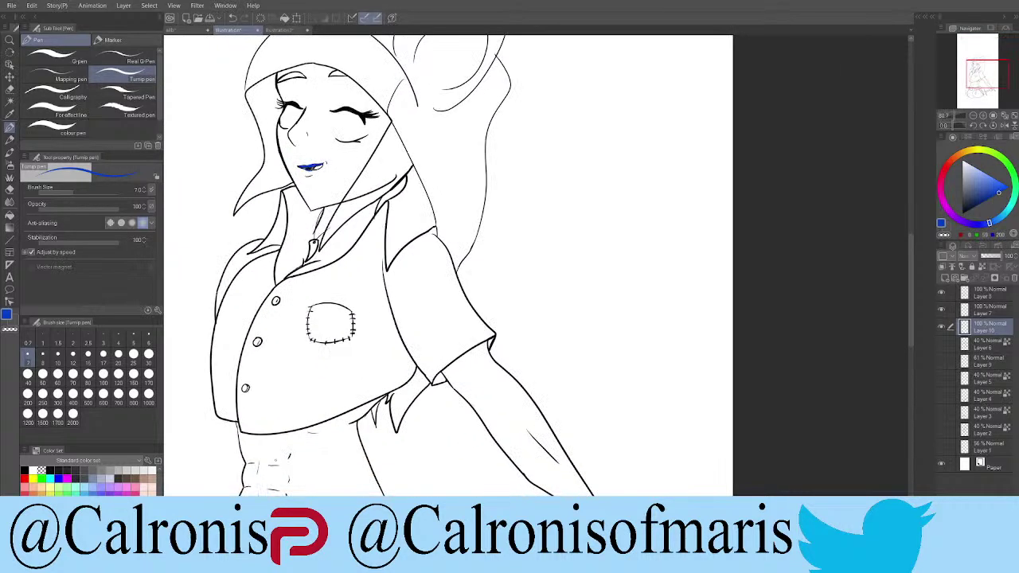
{"action": "scroll", "coordinate": [318, 319], "scroll_direction": "down", "scroll_amount": 5}
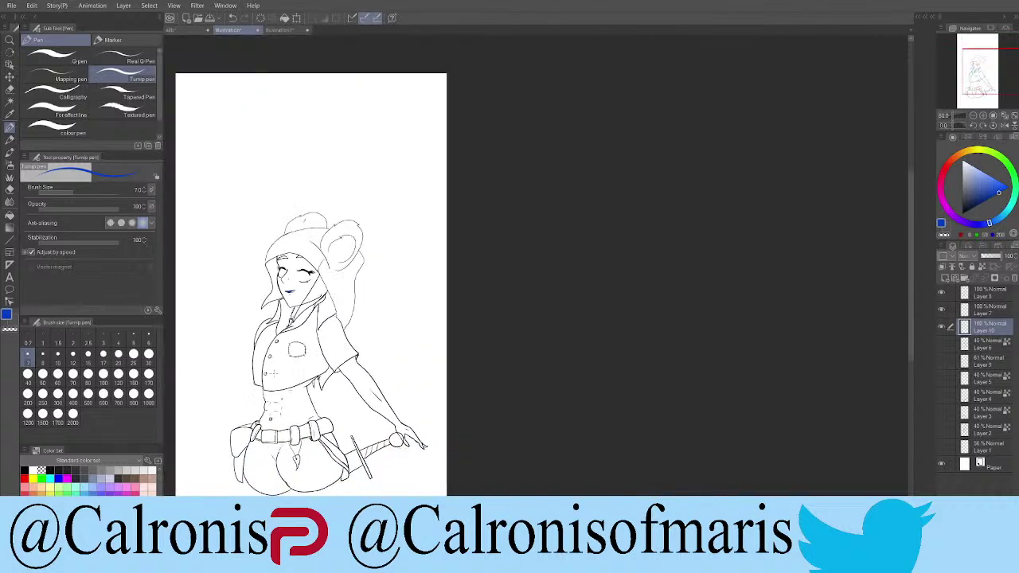
{"action": "scroll", "coordinate": [319, 335], "scroll_direction": "up", "scroll_amount": 1}
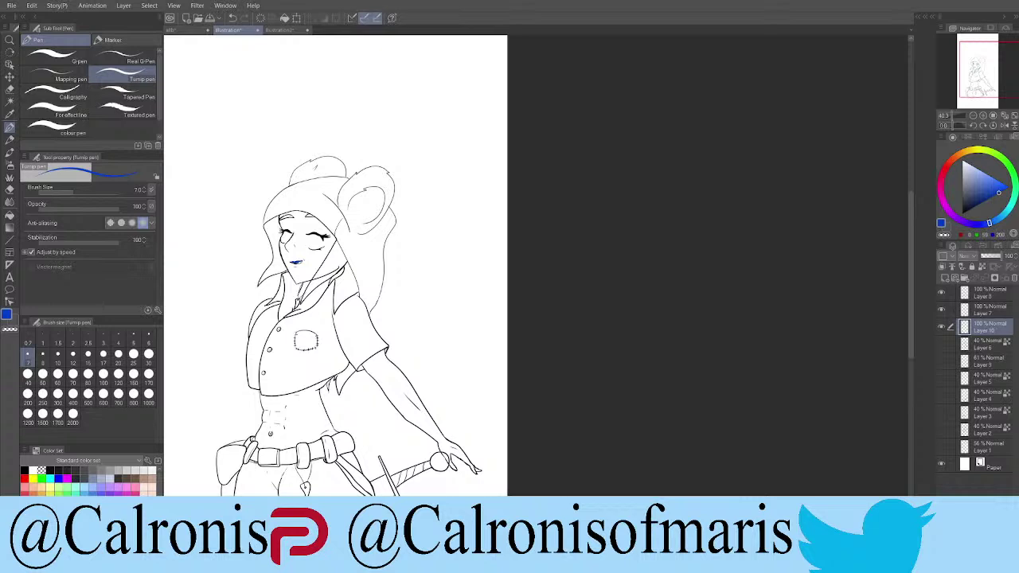
{"action": "left_click", "coordinate": [943, 293]}
{"action": "left_click", "coordinate": [943, 293]}
{"action": "left_click", "coordinate": [943, 311]}
{"action": "left_click", "coordinate": [944, 311]}
{"action": "left_click", "coordinate": [943, 293]}
{"action": "left_click", "coordinate": [944, 294]}
Step: Close the landscape illustration containing the rough winged, four-legged creature sketch
{"action": "left_click", "coordinate": [281, 30]}
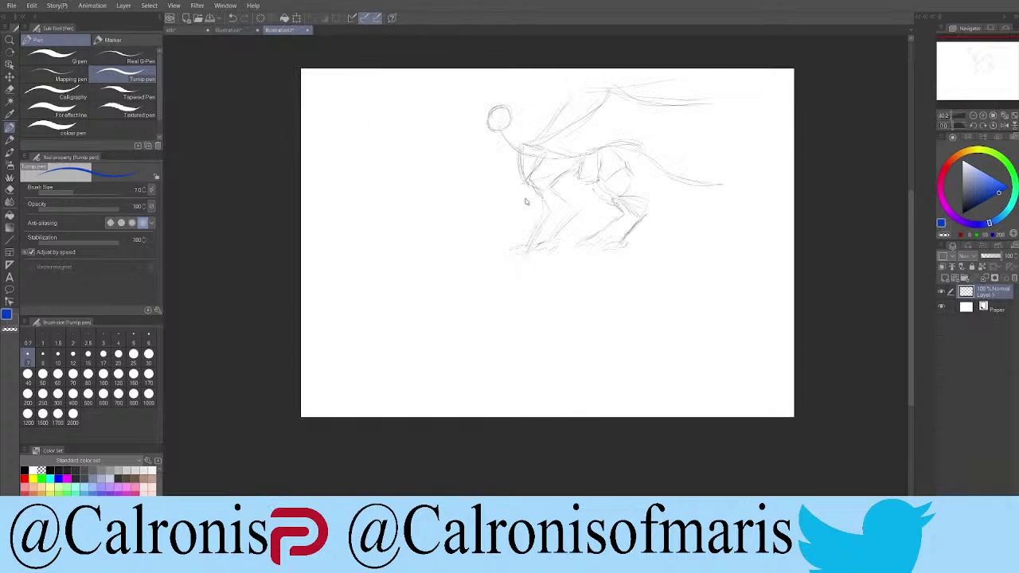
{"action": "key", "text": "ctrl+w"}
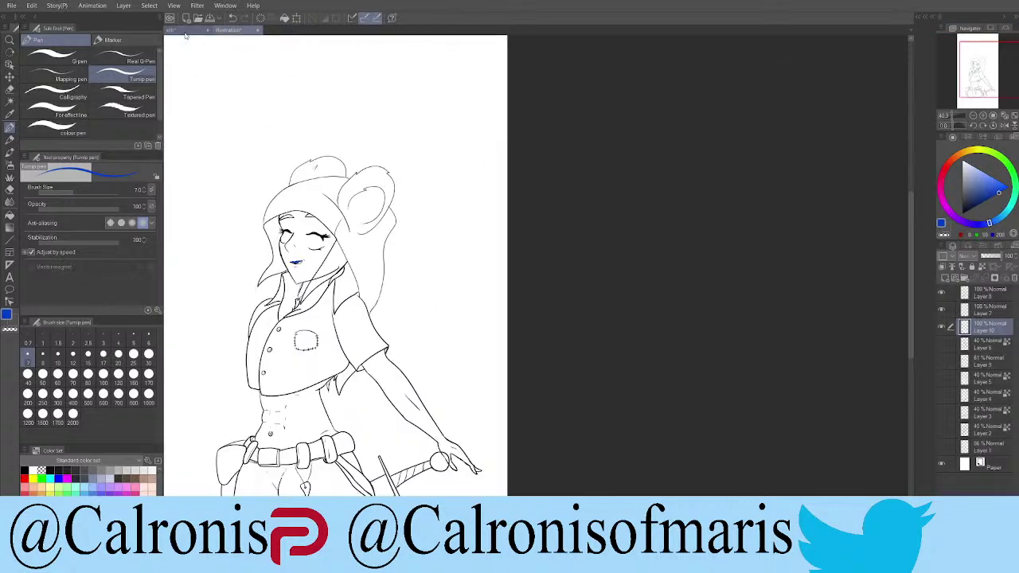
Step: Switch to the drawing of the long-haired, robed sword bearer, check Layer 11 by toggling its visibility, and select it
{"action": "key", "text": "ctrl+Tab"}
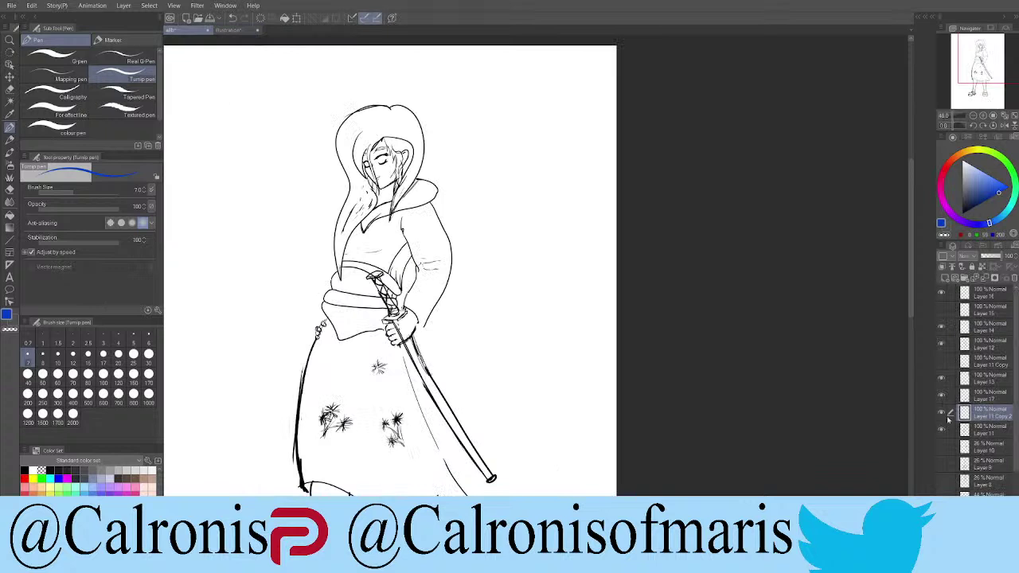
{"action": "left_click", "coordinate": [942, 430]}
{"action": "left_click", "coordinate": [942, 430]}
{"action": "left_click", "coordinate": [987, 431]}
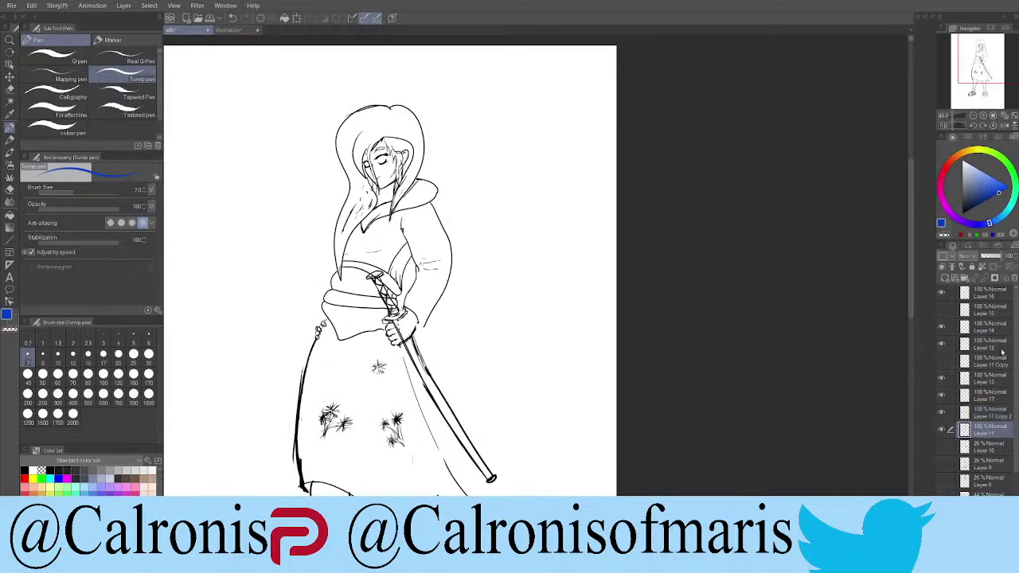
Step: Switch the drawing colour to black and redraw the left side of the long hair's outline, adding loose strands beside the shoulder
{"action": "left_click_drag", "start_coordinate": [987, 191], "coordinate": [961, 215]}
{"action": "mouse_move", "coordinate": [376, 108]}
{"action": "left_mouse_down"}
{"action": "mouse_move", "coordinate": [346, 137]}
{"action": "mouse_move", "coordinate": [332, 272]}
{"action": "left_mouse_up"}
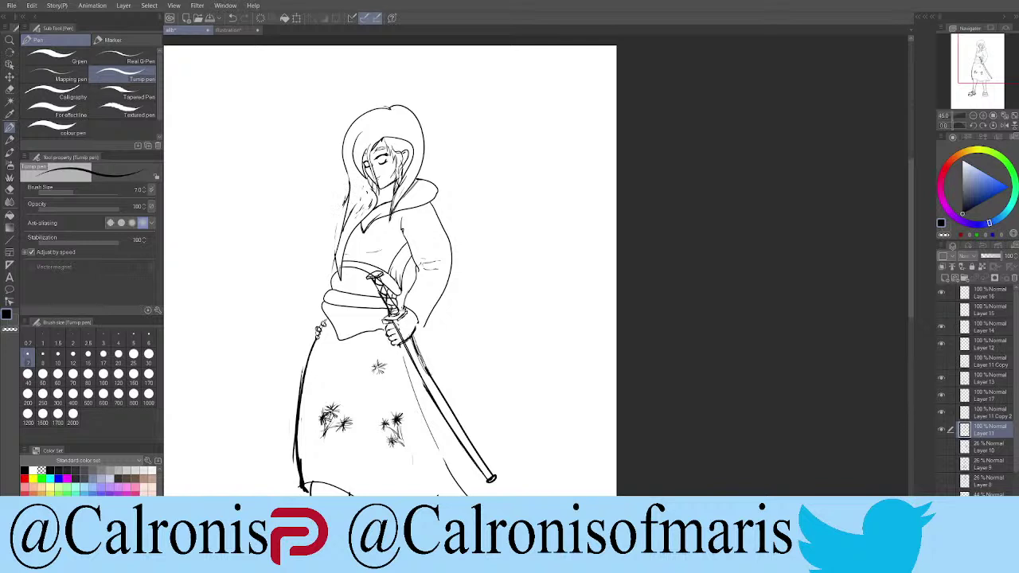
{"action": "left_click_drag", "start_coordinate": [343, 204], "coordinate": [331, 270]}
{"action": "left_click_drag", "start_coordinate": [365, 199], "coordinate": [353, 213]}
Step: Toggle the visibility of Layer 11 Copy 2, Layer 17, Layer 13, Layer 12 and Layer 14 to check what each contains
{"action": "left_click", "coordinate": [943, 412]}
{"action": "left_click", "coordinate": [943, 412]}
{"action": "left_click", "coordinate": [943, 398]}
{"action": "left_click", "coordinate": [943, 398]}
{"action": "left_click", "coordinate": [944, 380]}
{"action": "left_click", "coordinate": [945, 381]}
{"action": "left_click", "coordinate": [946, 345]}
{"action": "left_click", "coordinate": [946, 345]}
{"action": "left_click", "coordinate": [943, 327]}
{"action": "left_click", "coordinate": [944, 328]}
{"action": "left_click", "coordinate": [946, 330]}
Step: Switch to the open illustration of the bear-hat character and inspect its line art from the whole figure to the details
{"action": "left_click", "coordinate": [230, 30]}
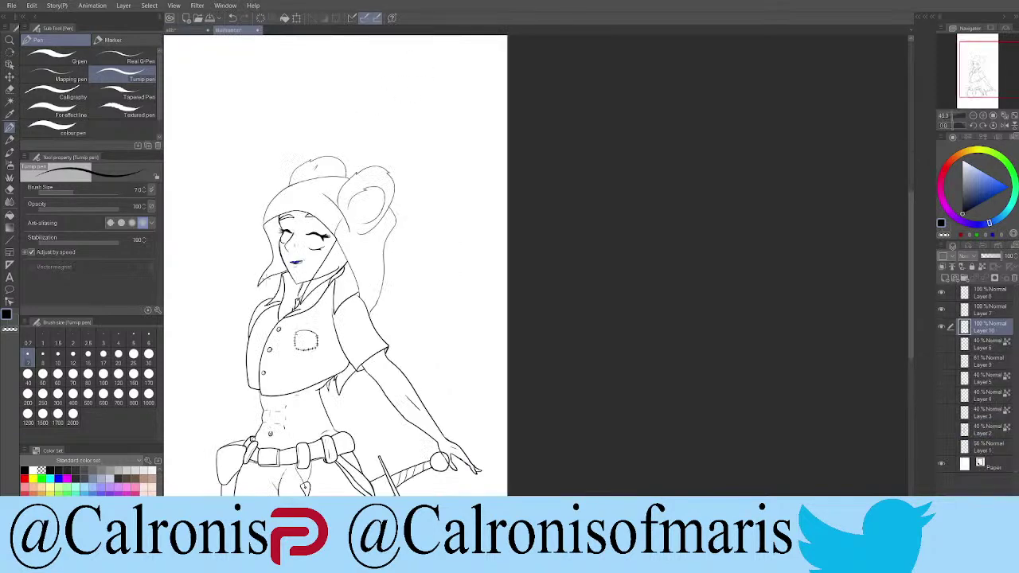
{"action": "scroll", "coordinate": [259, 242], "scroll_direction": "down", "scroll_amount": 4}
{"action": "scroll", "coordinate": [279, 285], "scroll_direction": "up", "scroll_amount": 3}
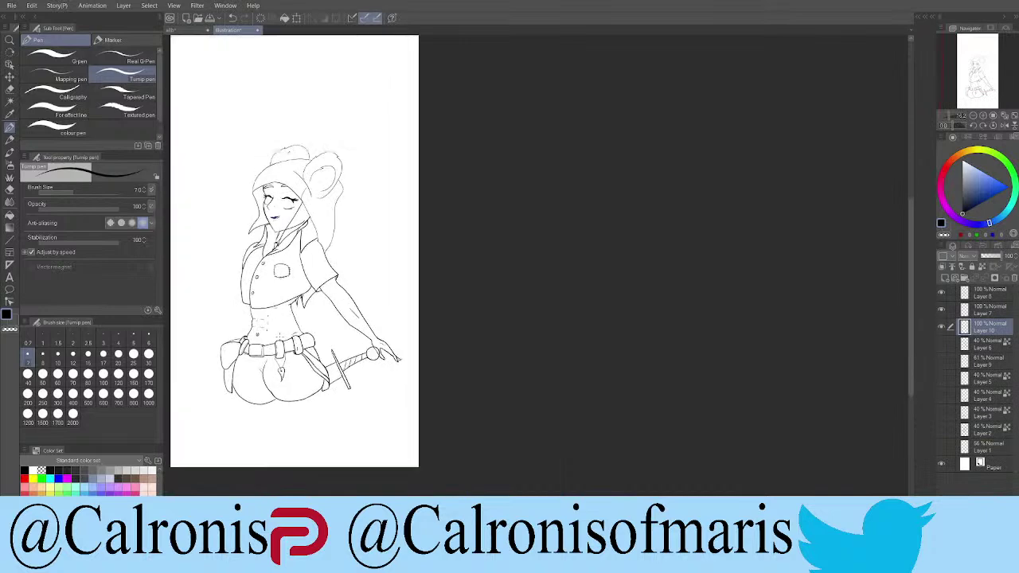
{"action": "scroll", "coordinate": [263, 278], "scroll_direction": "up", "scroll_amount": 3}
{"action": "scroll", "coordinate": [263, 319], "scroll_direction": "down", "scroll_amount": 5}
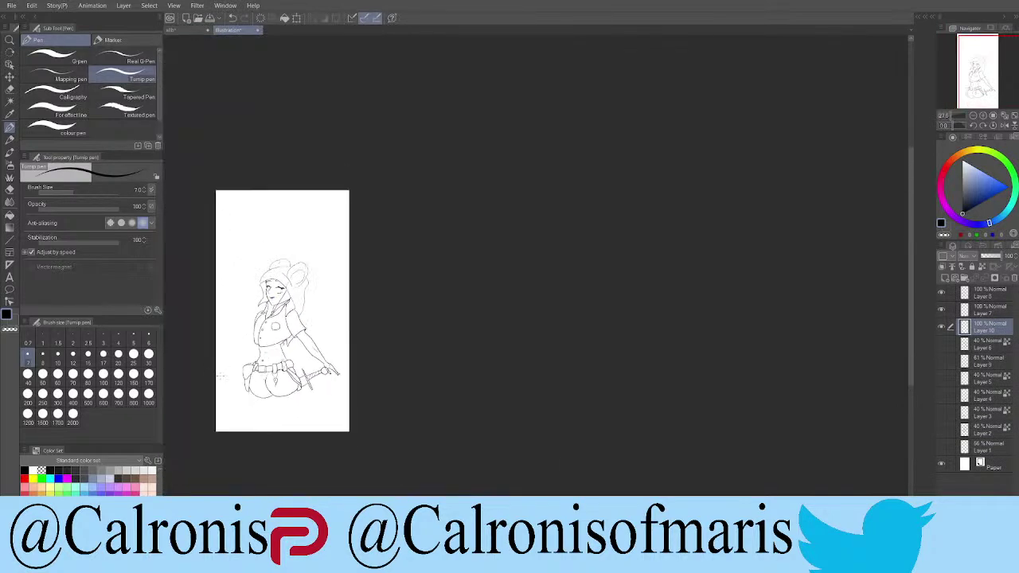
{"action": "scroll", "coordinate": [226, 363], "scroll_direction": "up", "scroll_amount": 4}
{"action": "scroll", "coordinate": [227, 362], "scroll_direction": "up", "scroll_amount": 1}
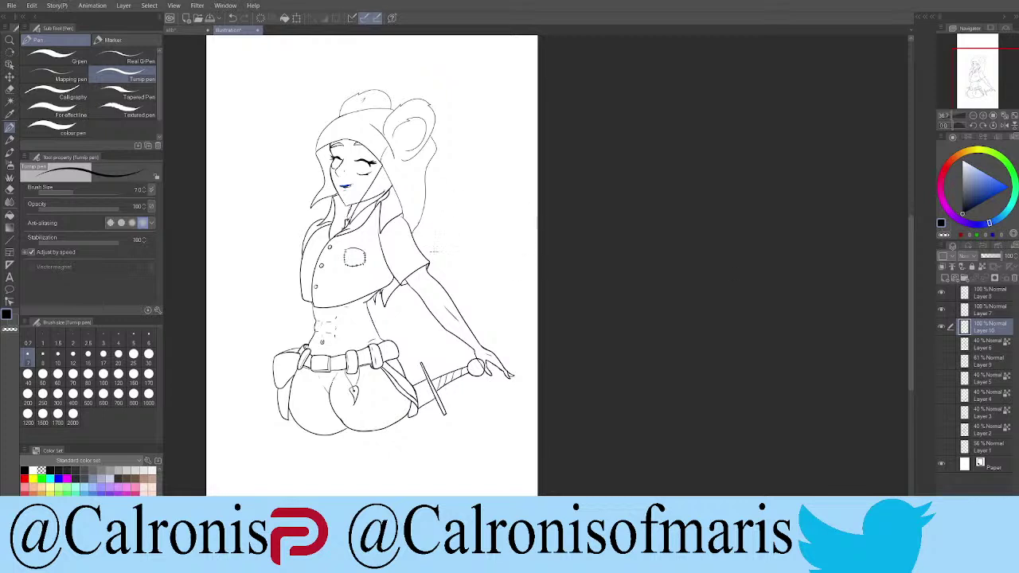
{"action": "scroll", "coordinate": [434, 240], "scroll_direction": "down", "scroll_amount": 1}
{"action": "scroll", "coordinate": [296, 356], "scroll_direction": "up", "scroll_amount": 5}
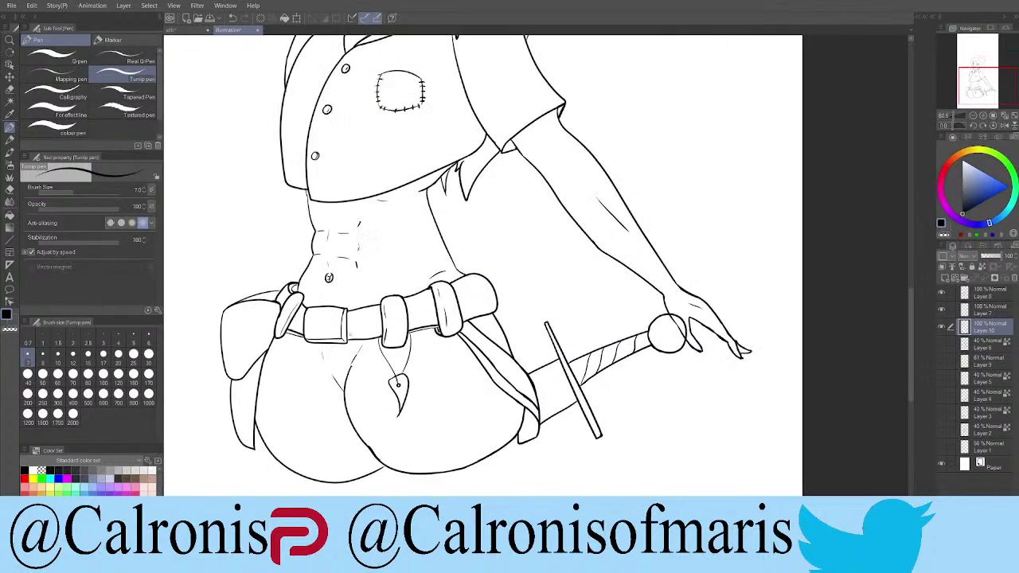
{"action": "scroll", "coordinate": [320, 317], "scroll_direction": "down", "scroll_amount": 4}
{"action": "scroll", "coordinate": [302, 295], "scroll_direction": "up", "scroll_amount": 1}
{"action": "scroll", "coordinate": [359, 239], "scroll_direction": "down", "scroll_amount": 2}
{"action": "scroll", "coordinate": [358, 239], "scroll_direction": "up", "scroll_amount": 3}
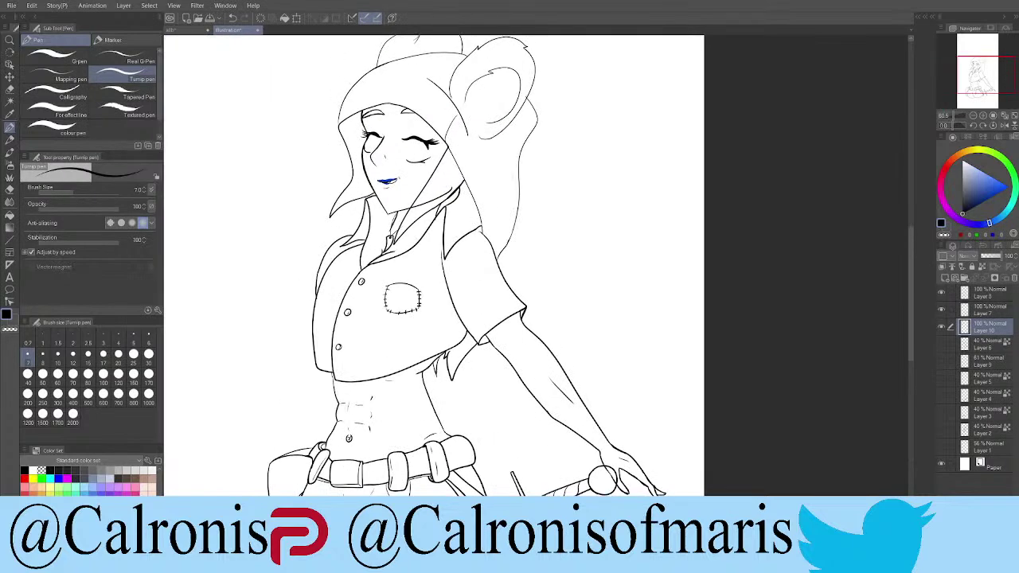
Step: Draw a short fold line on the shirt collar and a curved neckline stroke beside the pendant with the Turnip pen
{"action": "scroll", "coordinate": [367, 217], "scroll_direction": "up", "scroll_amount": 4}
{"action": "left_click_drag", "start_coordinate": [455, 243], "coordinate": [498, 228]}
{"action": "left_click_drag", "start_coordinate": [413, 199], "coordinate": [339, 232]}
Step: Examine the overall proportions and composition of the bear-hat figure on the page
{"action": "scroll", "coordinate": [414, 200], "scroll_direction": "down", "scroll_amount": 10}
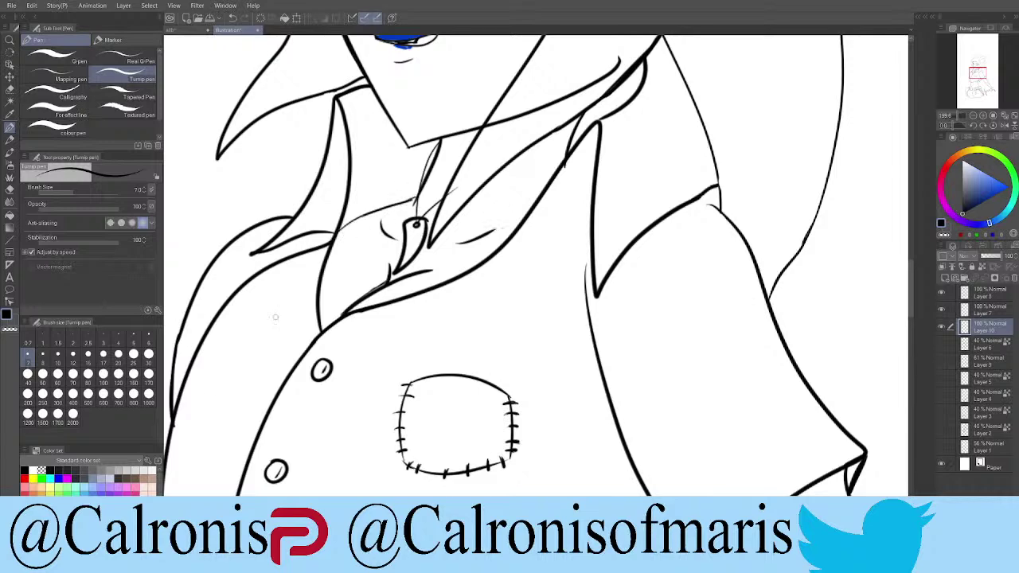
{"action": "scroll", "coordinate": [388, 390], "scroll_direction": "up", "scroll_amount": 5}
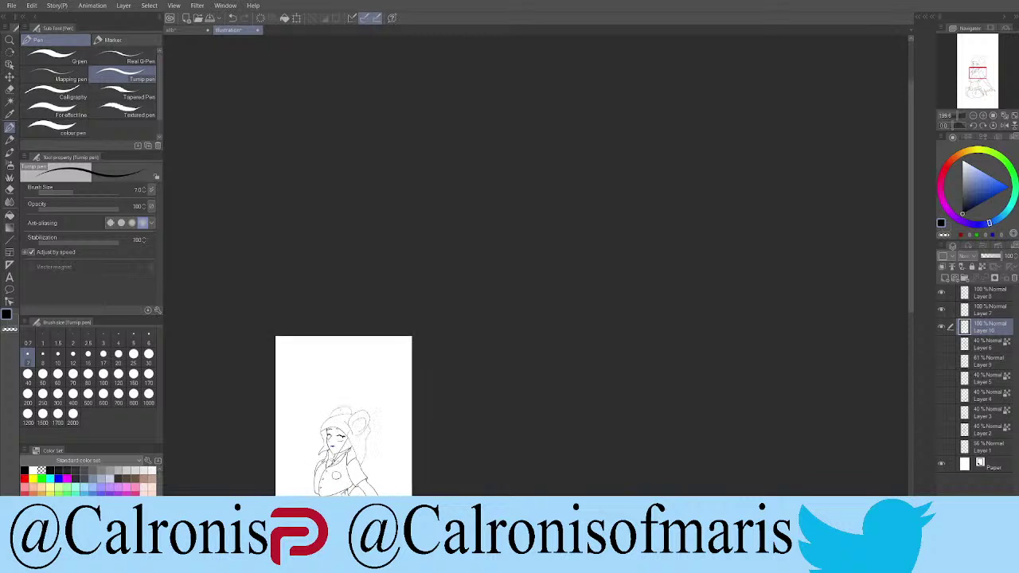
{"action": "scroll", "coordinate": [388, 390], "scroll_direction": "up", "scroll_amount": 2}
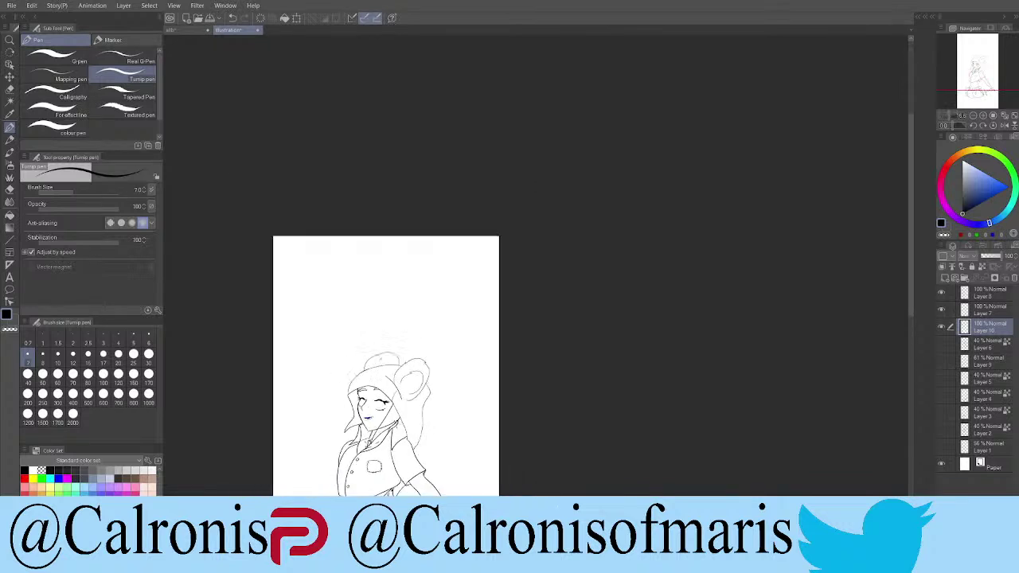
{"action": "scroll", "coordinate": [388, 390], "scroll_direction": "down", "scroll_amount": 5}
{"action": "scroll", "coordinate": [762, 419], "scroll_direction": "up", "scroll_amount": 1}
{"action": "scroll", "coordinate": [781, 398], "scroll_direction": "down", "scroll_amount": 1}
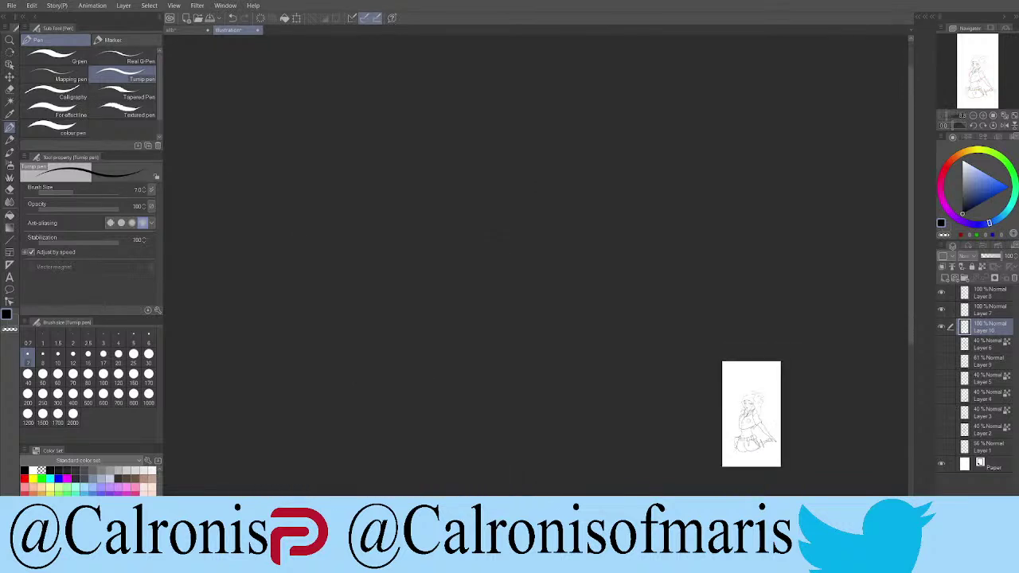
{"action": "scroll", "coordinate": [780, 382], "scroll_direction": "up", "scroll_amount": 8}
{"action": "scroll", "coordinate": [779, 335], "scroll_direction": "down", "scroll_amount": 6}
{"action": "scroll", "coordinate": [797, 366], "scroll_direction": "up", "scroll_amount": 3}
{"action": "scroll", "coordinate": [847, 404], "scroll_direction": "down", "scroll_amount": 2}
{"action": "scroll", "coordinate": [848, 403], "scroll_direction": "down", "scroll_amount": 5}
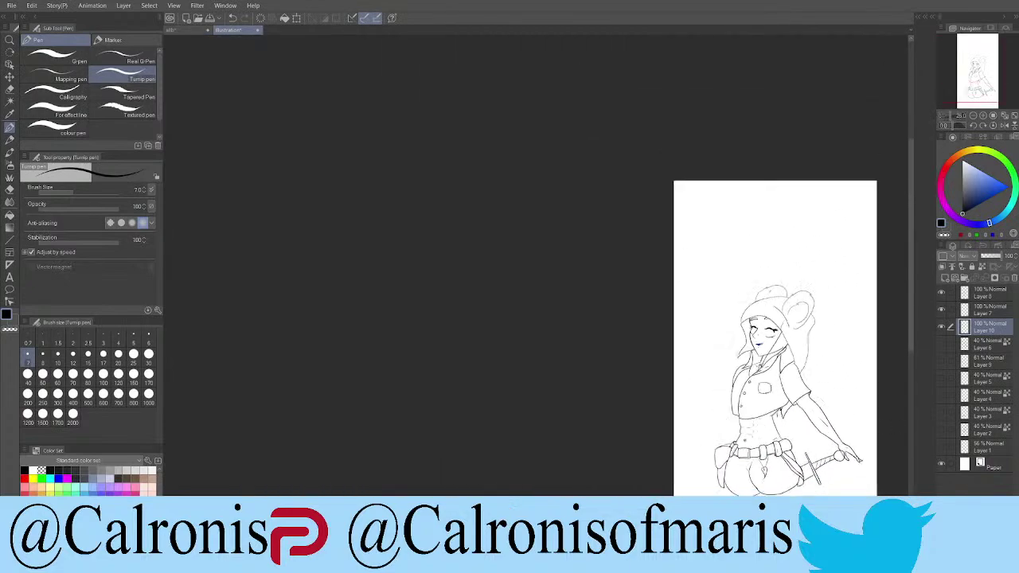
{"action": "scroll", "coordinate": [847, 404], "scroll_direction": "up", "scroll_amount": 2}
{"action": "scroll", "coordinate": [847, 404], "scroll_direction": "up", "scroll_amount": 4}
{"action": "scroll", "coordinate": [847, 404], "scroll_direction": "down", "scroll_amount": 1}
{"action": "mouse_move", "coordinate": [916, 264]}
{"action": "left_mouse_down"}
{"action": "mouse_move", "coordinate": [914, 202]}
{"action": "mouse_move", "coordinate": [914, 350]}
{"action": "left_mouse_up"}
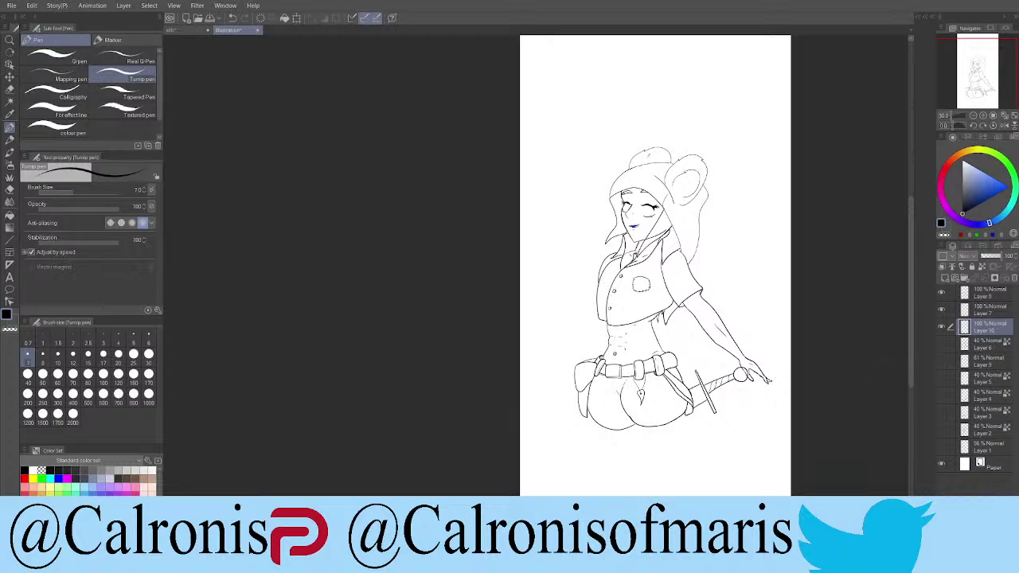
{"action": "scroll", "coordinate": [765, 326], "scroll_direction": "up", "scroll_amount": 3}
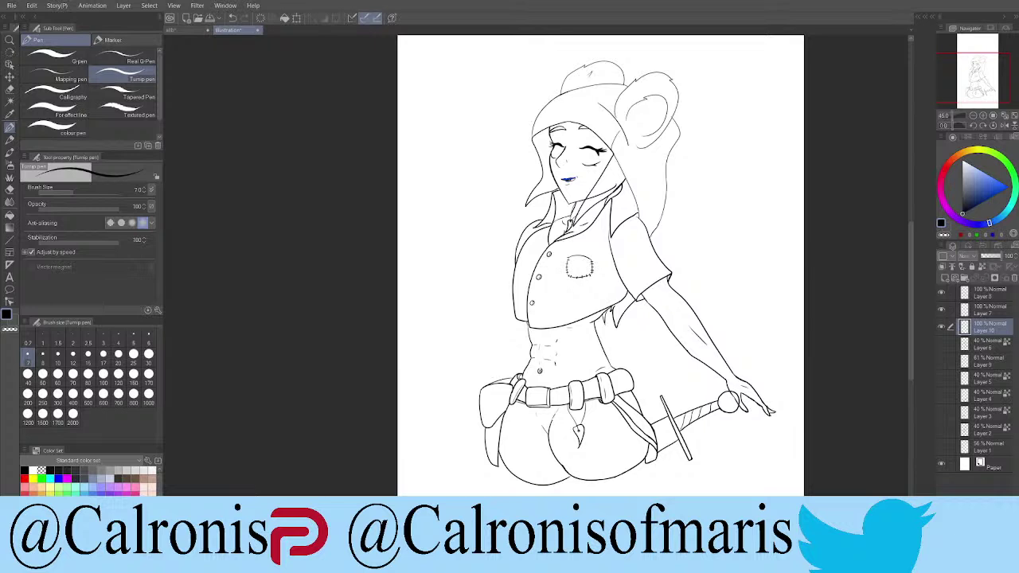
Step: Extend the lower edge of the cloth hanging below the belt pouch across to the hip outline, with a short inner line
{"action": "scroll", "coordinate": [573, 318], "scroll_direction": "up", "scroll_amount": 5}
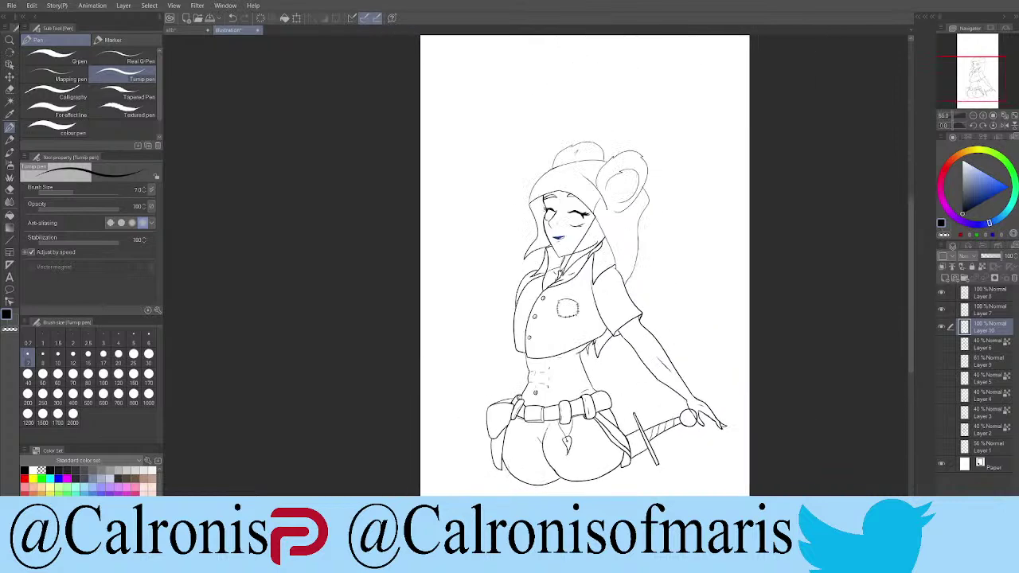
{"action": "scroll", "coordinate": [503, 486], "scroll_direction": "up", "scroll_amount": 5}
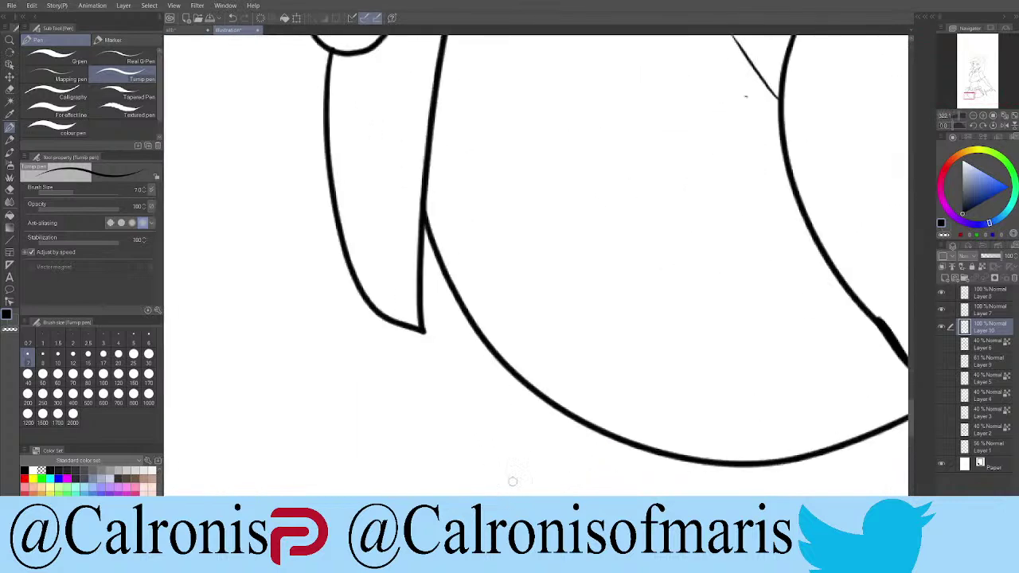
{"action": "mouse_move", "coordinate": [425, 217]}
{"action": "left_mouse_down"}
{"action": "mouse_move", "coordinate": [435, 337]}
{"action": "mouse_move", "coordinate": [491, 340]}
{"action": "left_mouse_up"}
{"action": "left_click_drag", "start_coordinate": [423, 233], "coordinate": [436, 337]}
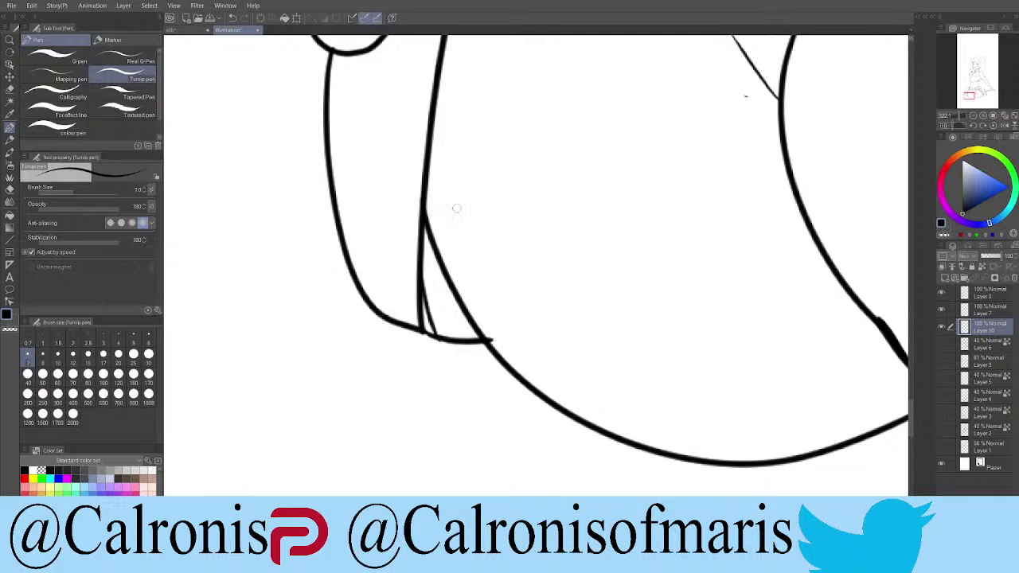
{"action": "mouse_move", "coordinate": [426, 261]}
{"action": "left_mouse_down"}
{"action": "mouse_move", "coordinate": [434, 335]}
{"action": "mouse_move", "coordinate": [430, 319]}
{"action": "left_mouse_up"}
Step: On Layer 8, erase the lower inner edge of the hanging cloth so it joins the newly extended bottom
{"action": "left_click", "coordinate": [942, 310]}
{"action": "left_click", "coordinate": [942, 311]}
{"action": "left_click", "coordinate": [976, 294]}
{"action": "left_click_drag", "start_coordinate": [416, 255], "coordinate": [419, 312]}
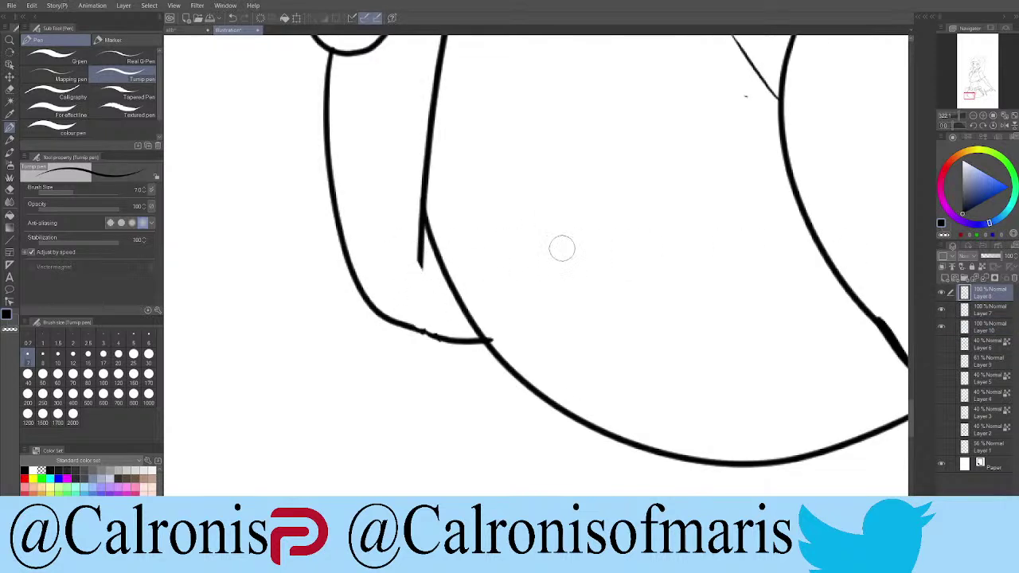
Step: Check which parts of the face and outfit are on Layer 8, Layer 7 and Layer 10 by toggling each layer's visibility
{"action": "scroll", "coordinate": [621, 176], "scroll_direction": "down", "scroll_amount": 8}
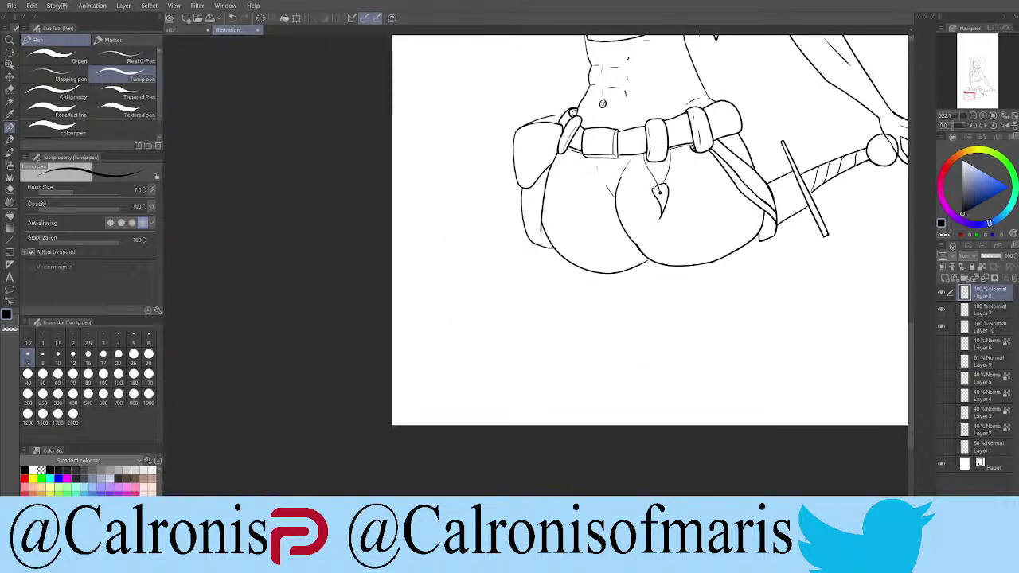
{"action": "scroll", "coordinate": [638, 191], "scroll_direction": "up", "scroll_amount": 3}
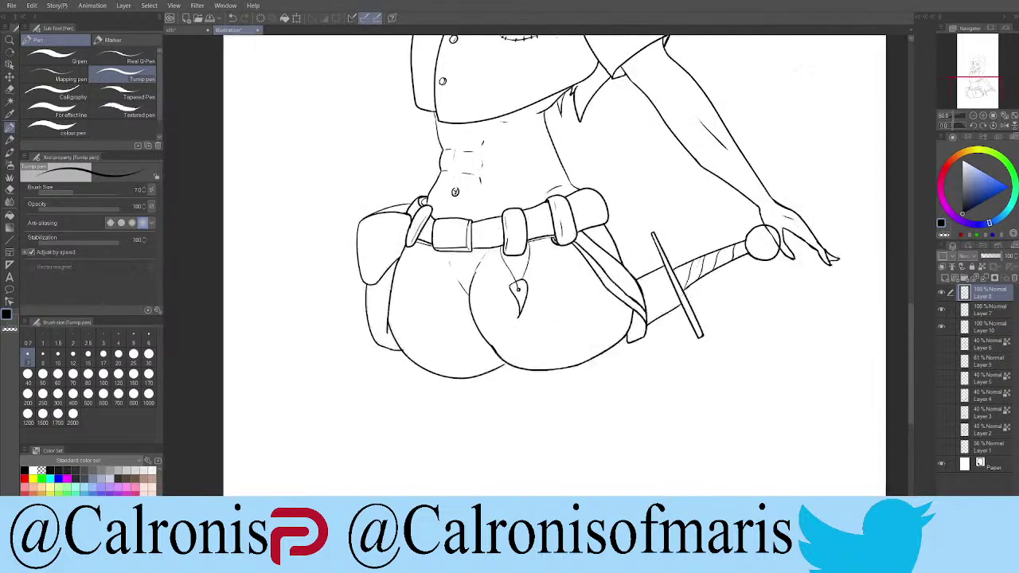
{"action": "scroll", "coordinate": [637, 191], "scroll_direction": "down", "scroll_amount": 4}
{"action": "scroll", "coordinate": [722, 111], "scroll_direction": "down", "scroll_amount": 3}
{"action": "scroll", "coordinate": [722, 111], "scroll_direction": "up", "scroll_amount": 3}
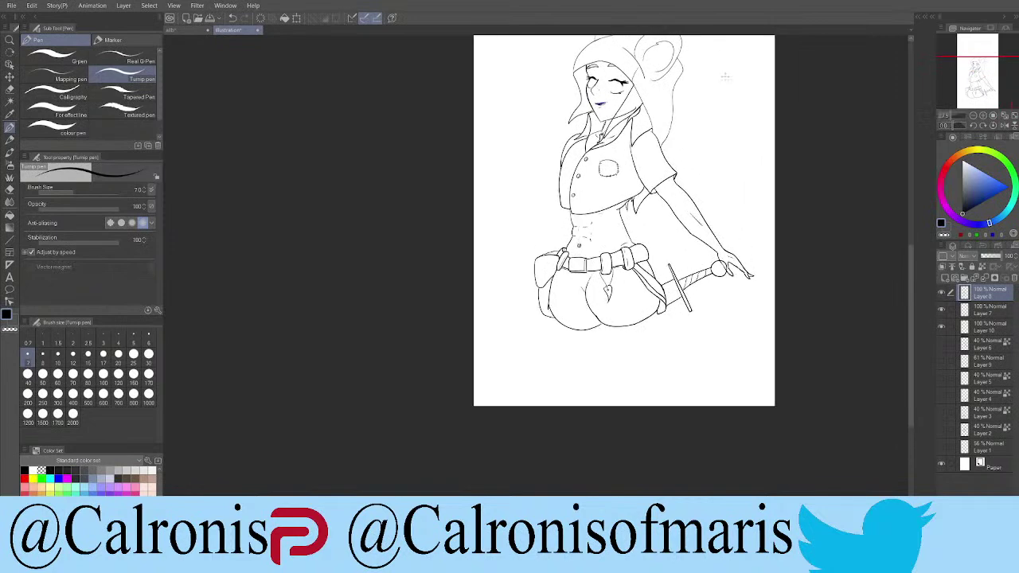
{"action": "scroll", "coordinate": [605, 113], "scroll_direction": "up", "scroll_amount": 5}
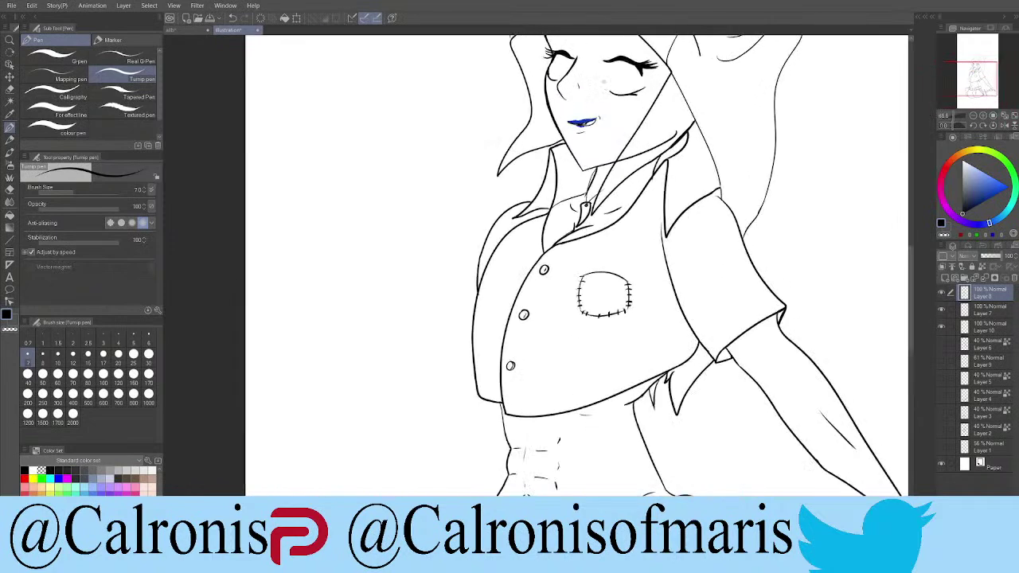
{"action": "scroll", "coordinate": [606, 114], "scroll_direction": "up", "scroll_amount": 2}
{"action": "left_click", "coordinate": [942, 294]}
{"action": "left_click", "coordinate": [941, 294]}
{"action": "left_click", "coordinate": [941, 310]}
{"action": "left_click", "coordinate": [941, 310]}
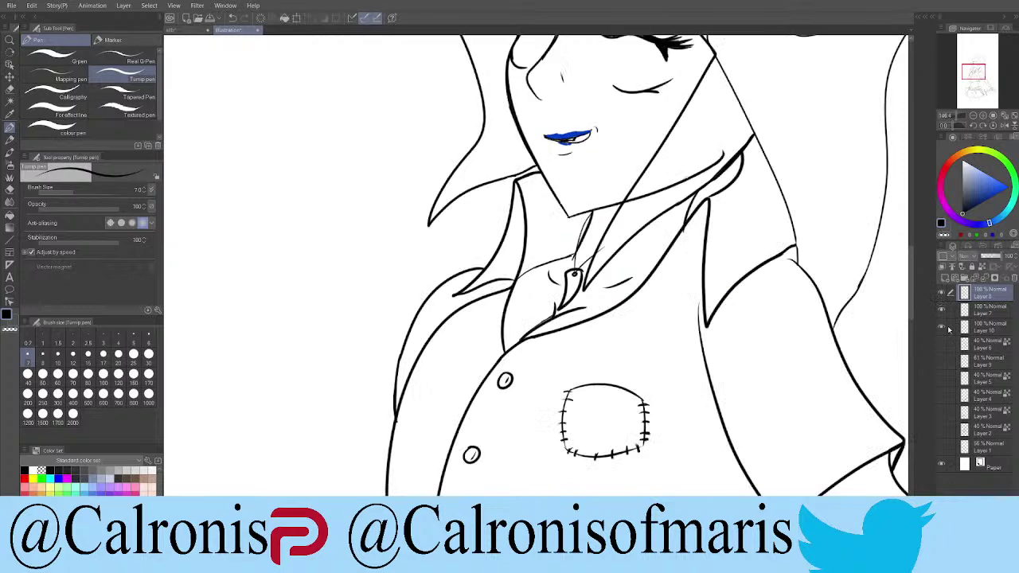
{"action": "left_click", "coordinate": [943, 327]}
{"action": "left_click", "coordinate": [943, 328]}
{"action": "left_click", "coordinate": [943, 327]}
{"action": "left_click", "coordinate": [942, 327]}
{"action": "scroll", "coordinate": [530, 121], "scroll_direction": "up", "scroll_amount": 5}
{"action": "scroll", "coordinate": [529, 121], "scroll_direction": "up", "scroll_amount": 2}
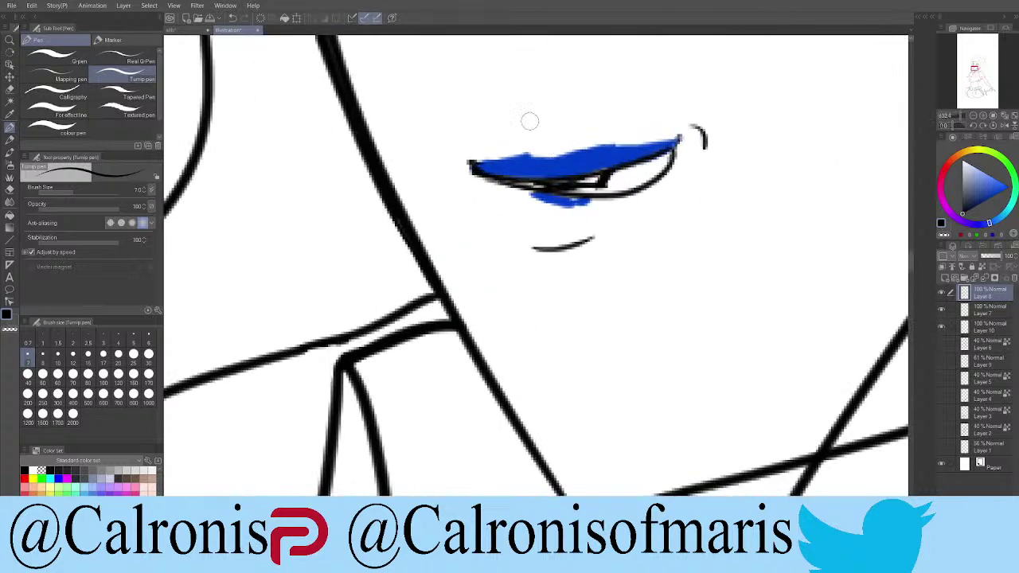
{"action": "left_click", "coordinate": [943, 327]}
{"action": "left_click", "coordinate": [943, 327]}
Step: Review the full figure's line art, from the eared hat down to the belt and sword
{"action": "scroll", "coordinate": [701, 296], "scroll_direction": "down", "scroll_amount": 4}
{"action": "scroll", "coordinate": [692, 294], "scroll_direction": "down", "scroll_amount": 8}
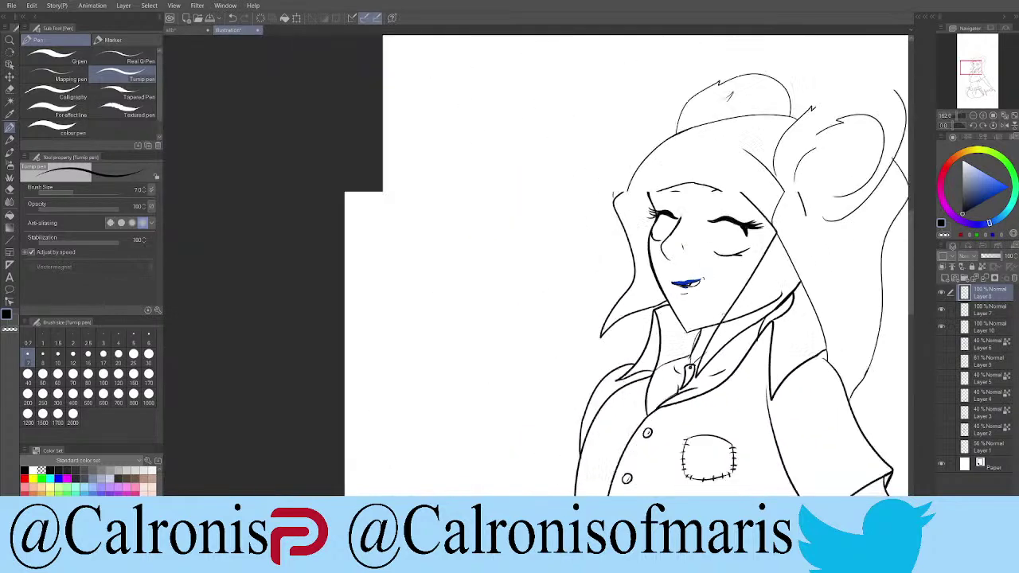
{"action": "scroll", "coordinate": [624, 265], "scroll_direction": "up", "scroll_amount": 3}
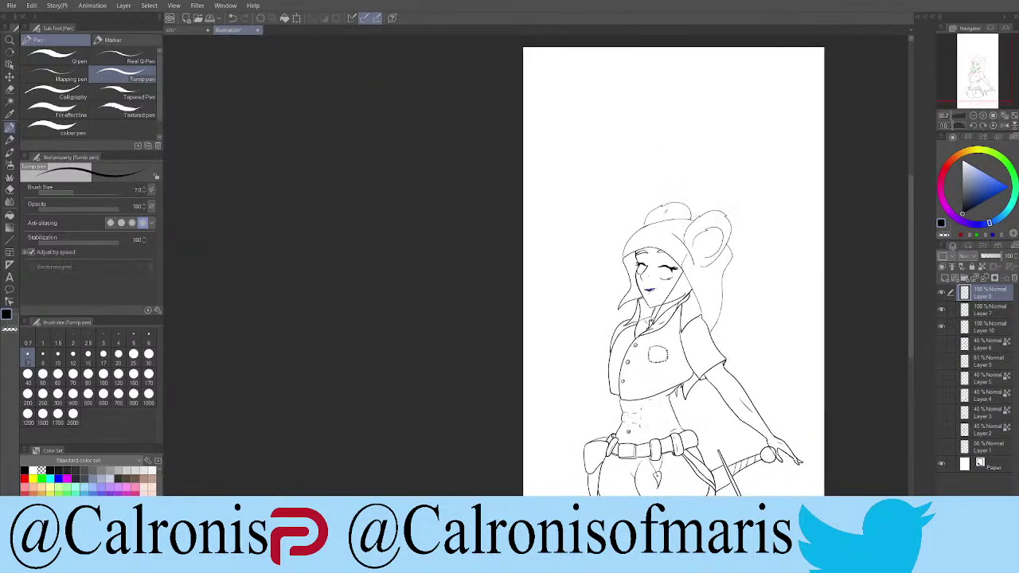
{"action": "scroll", "coordinate": [624, 265], "scroll_direction": "down", "scroll_amount": 5}
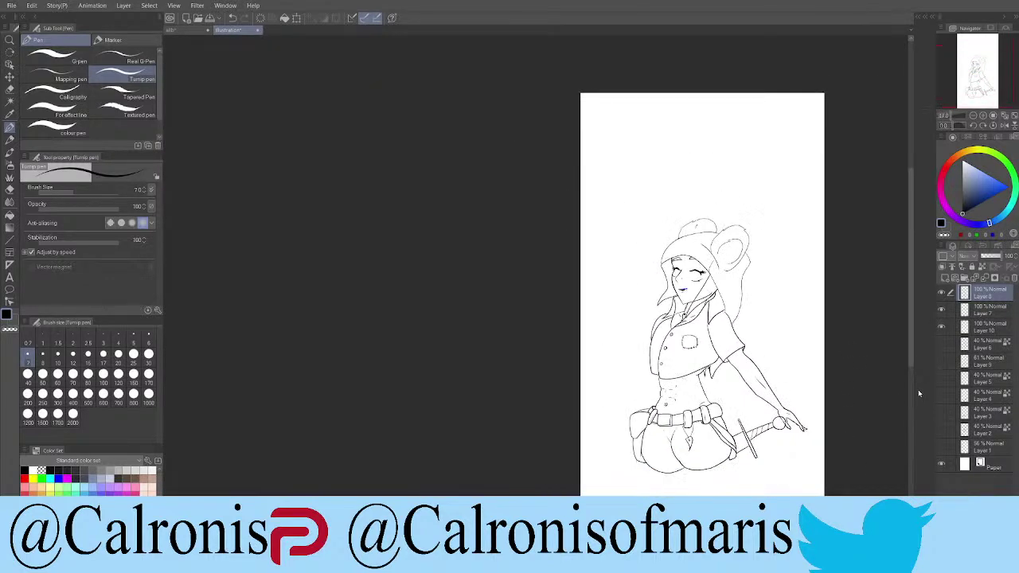
{"action": "scroll", "coordinate": [711, 307], "scroll_direction": "up", "scroll_amount": 3}
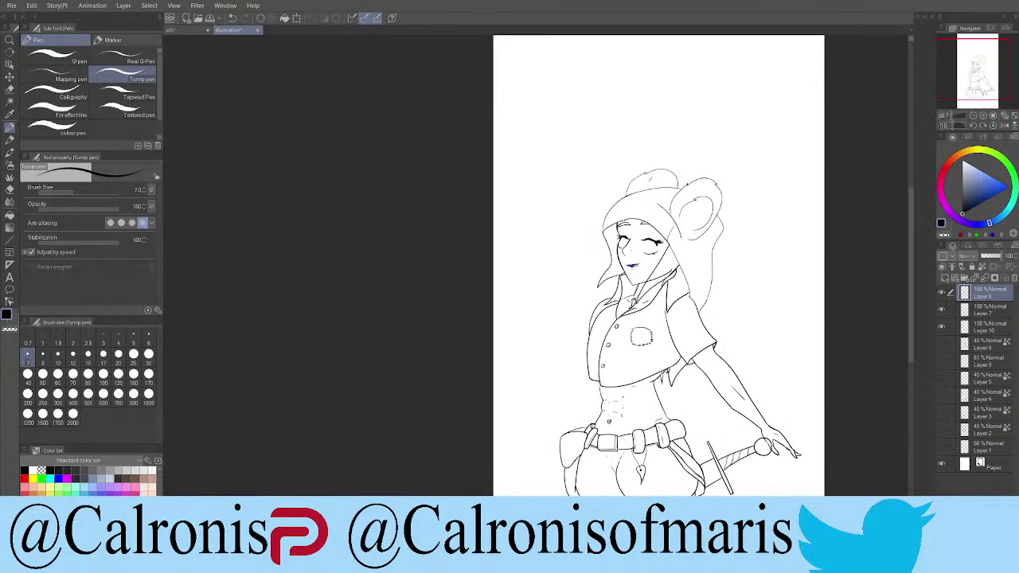
{"action": "scroll", "coordinate": [589, 265], "scroll_direction": "right", "scroll_amount": 2}
{"action": "scroll", "coordinate": [589, 265], "scroll_direction": "down", "scroll_amount": 1}
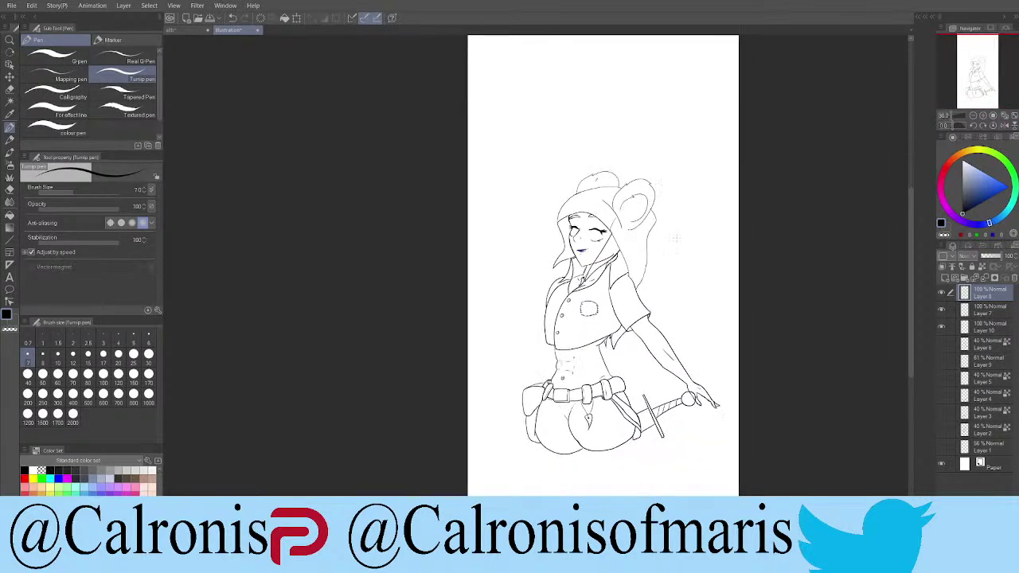
{"action": "scroll", "coordinate": [589, 266], "scroll_direction": "up", "scroll_amount": 1}
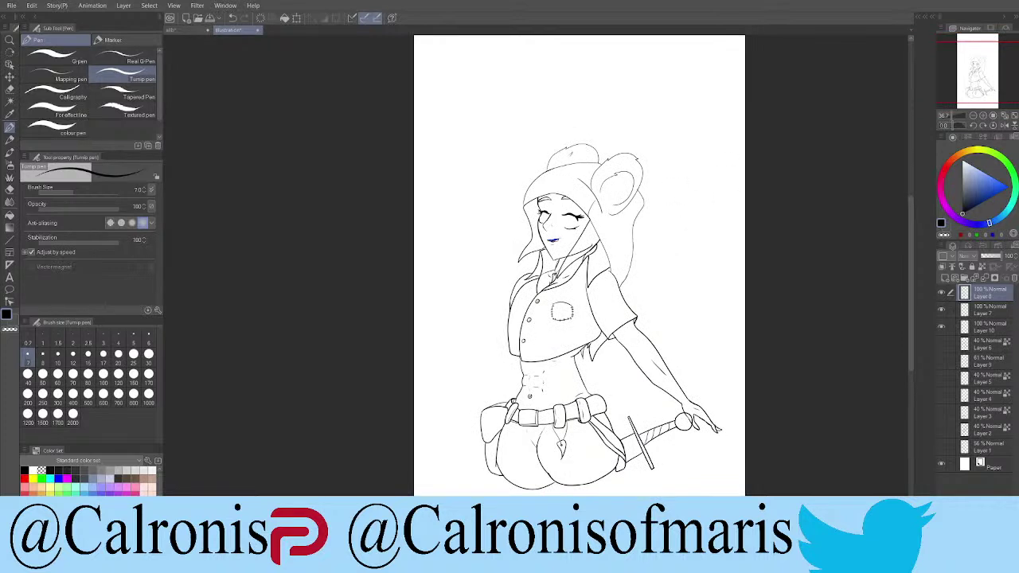
Step: Check Layer 7's visibility, and draw a pointed ear outline over the hat's large round ear on Layer 8
{"action": "scroll", "coordinate": [589, 239], "scroll_direction": "up", "scroll_amount": 4}
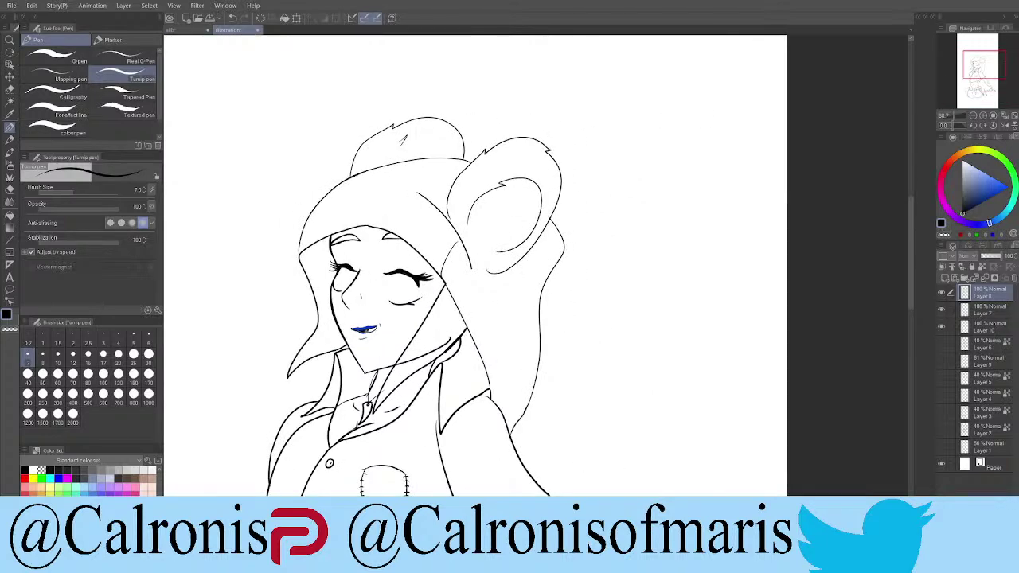
{"action": "left_click", "coordinate": [944, 311]}
{"action": "left_click", "coordinate": [946, 312]}
{"action": "mouse_move", "coordinate": [449, 212]}
{"action": "left_mouse_down"}
{"action": "mouse_move", "coordinate": [526, 143]}
{"action": "mouse_move", "coordinate": [548, 226]}
{"action": "left_mouse_up"}
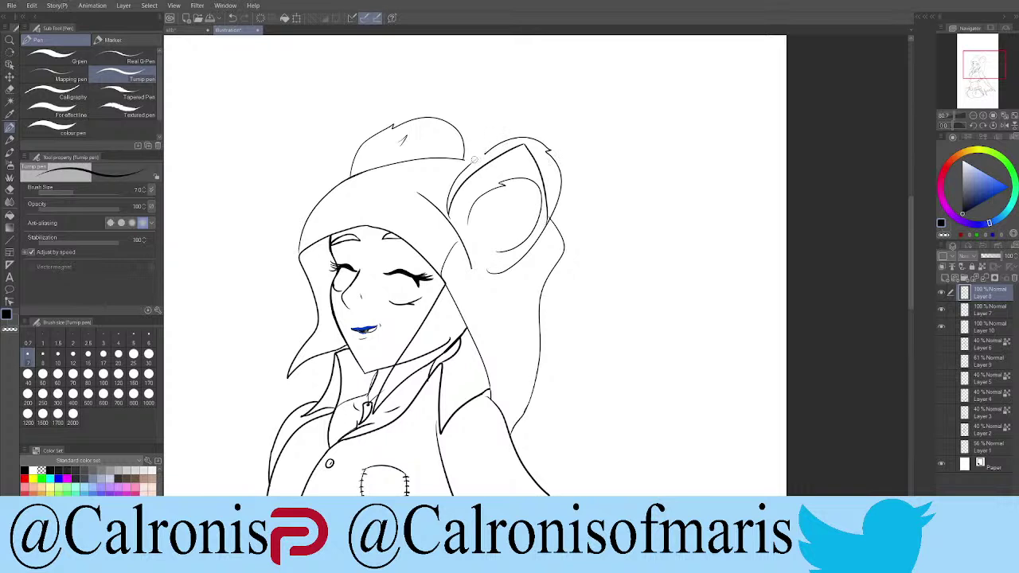
Step: Draw a pointed fur tuft along the outer base of the new ear, undoing the first attempt and redrawing it
{"action": "mouse_move", "coordinate": [466, 167]}
{"action": "left_mouse_down"}
{"action": "mouse_move", "coordinate": [447, 205]}
{"action": "mouse_move", "coordinate": [434, 188]}
{"action": "mouse_move", "coordinate": [412, 322]}
{"action": "left_mouse_up"}
{"action": "scroll", "coordinate": [450, 179], "scroll_direction": "up", "scroll_amount": 4}
{"action": "key", "text": "ctrl+z"}
{"action": "mouse_move", "coordinate": [445, 177]}
{"action": "left_mouse_down"}
{"action": "mouse_move", "coordinate": [429, 201]}
{"action": "mouse_move", "coordinate": [412, 322]}
{"action": "left_mouse_up"}
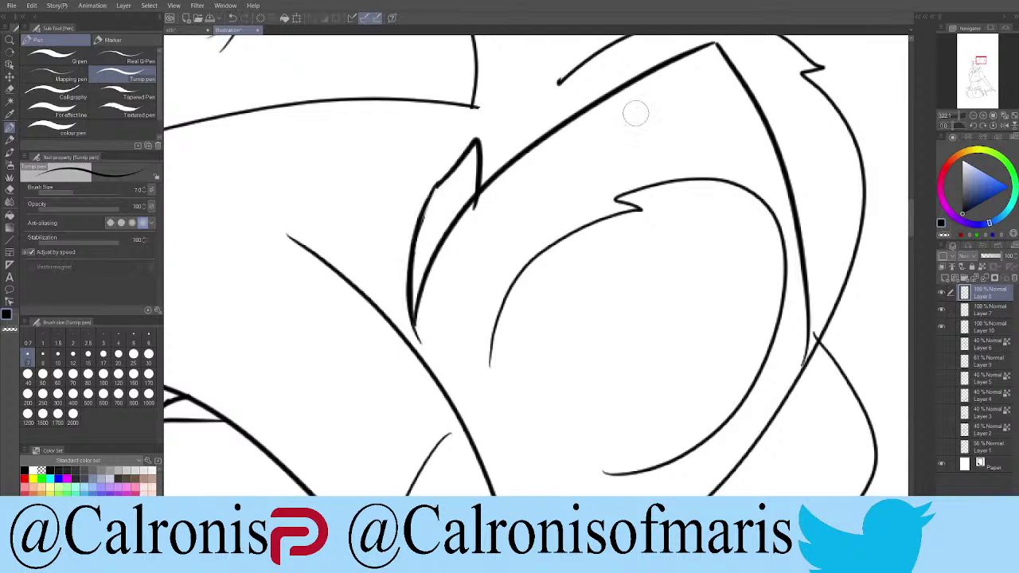
Step: Erase the old rounded outline around the top and outer side of the new pointed ear
{"action": "left_click_drag", "start_coordinate": [603, 198], "coordinate": [485, 321]}
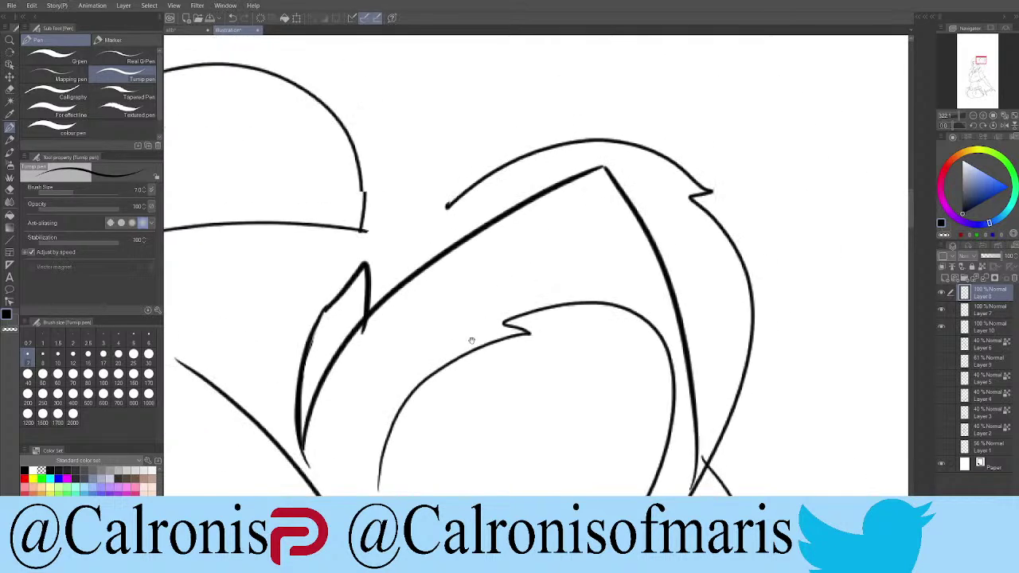
{"action": "mouse_move", "coordinate": [404, 237]}
{"action": "left_mouse_down"}
{"action": "mouse_move", "coordinate": [530, 150]}
{"action": "mouse_move", "coordinate": [432, 216]}
{"action": "mouse_move", "coordinate": [625, 146]}
{"action": "mouse_move", "coordinate": [563, 151]}
{"action": "mouse_move", "coordinate": [611, 151]}
{"action": "mouse_move", "coordinate": [538, 159]}
{"action": "mouse_move", "coordinate": [630, 167]}
{"action": "mouse_move", "coordinate": [684, 194]}
{"action": "left_mouse_up"}
{"action": "mouse_move", "coordinate": [671, 198]}
{"action": "left_mouse_down"}
{"action": "mouse_move", "coordinate": [730, 289]}
{"action": "mouse_move", "coordinate": [724, 391]}
{"action": "mouse_move", "coordinate": [692, 482]}
{"action": "left_mouse_up"}
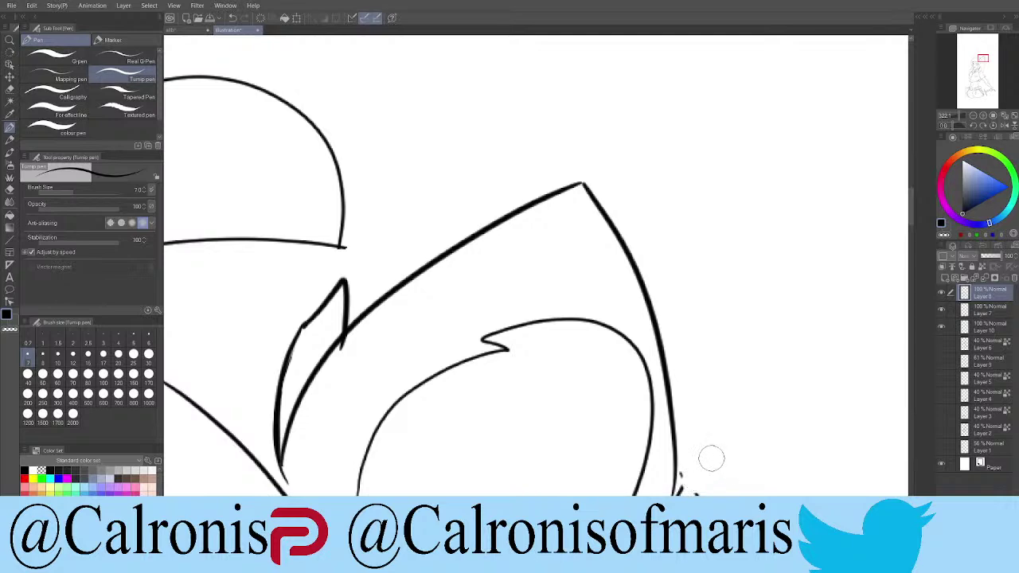
Step: Tidy the lower end of the near ear's outer edge where it meets the curve beneath the ear
{"action": "scroll", "coordinate": [709, 457], "scroll_direction": "down", "scroll_amount": 6}
{"action": "scroll", "coordinate": [705, 412], "scroll_direction": "up", "scroll_amount": 7}
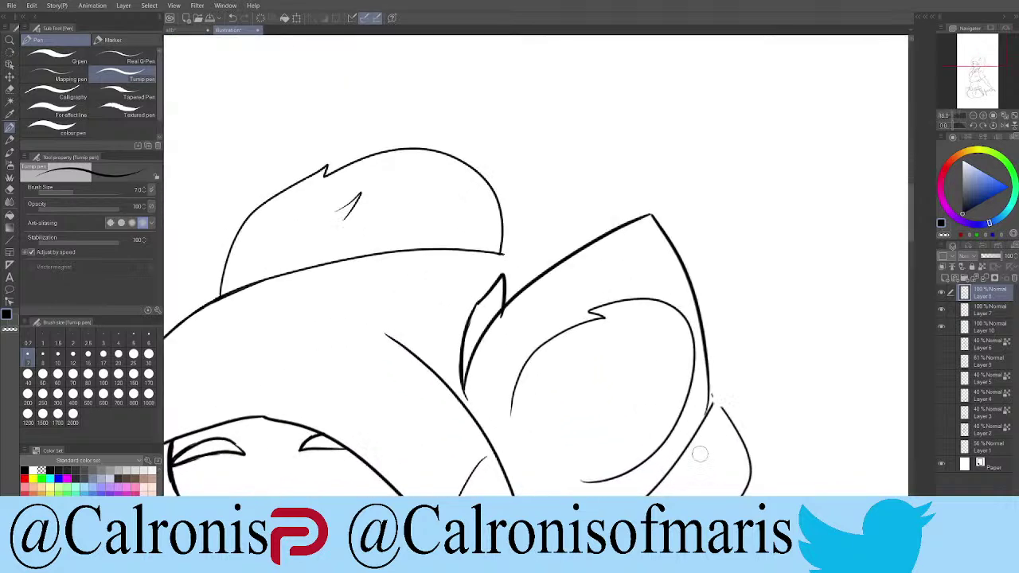
{"action": "left_click_drag", "start_coordinate": [708, 371], "coordinate": [673, 466]}
Step: Draw a pointed outline with a fur tuft at its base over the hat's far round ear on Layer 8
{"action": "scroll", "coordinate": [707, 453], "scroll_direction": "down", "scroll_amount": 5}
{"action": "scroll", "coordinate": [707, 453], "scroll_direction": "down", "scroll_amount": 3}
{"action": "scroll", "coordinate": [587, 378], "scroll_direction": "up", "scroll_amount": 6}
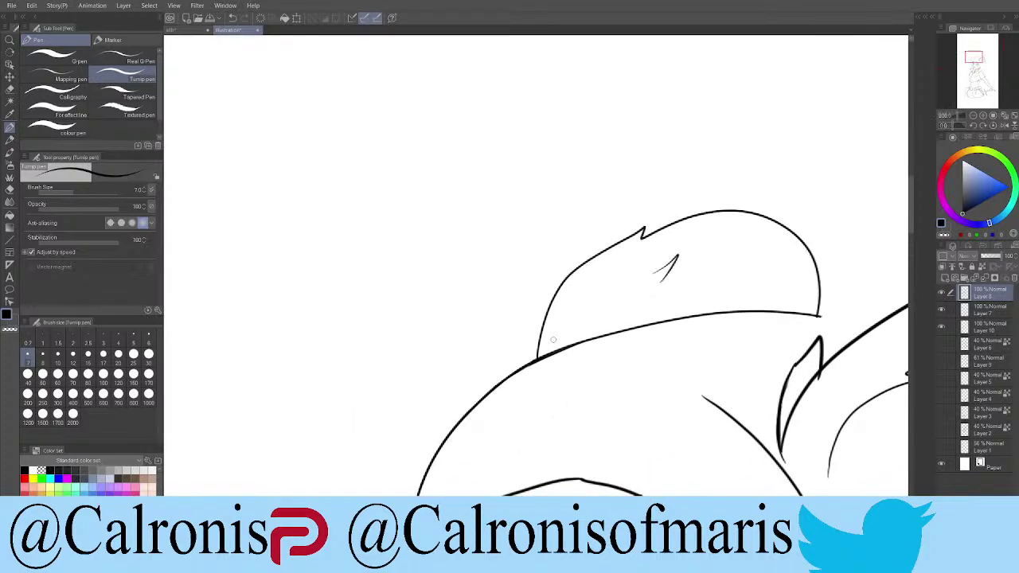
{"action": "mouse_move", "coordinate": [535, 359]}
{"action": "left_mouse_down"}
{"action": "mouse_move", "coordinate": [577, 291]}
{"action": "mouse_move", "coordinate": [579, 326]}
{"action": "mouse_move", "coordinate": [632, 258]}
{"action": "mouse_move", "coordinate": [736, 207]}
{"action": "mouse_move", "coordinate": [794, 269]}
{"action": "mouse_move", "coordinate": [801, 316]}
{"action": "left_mouse_up"}
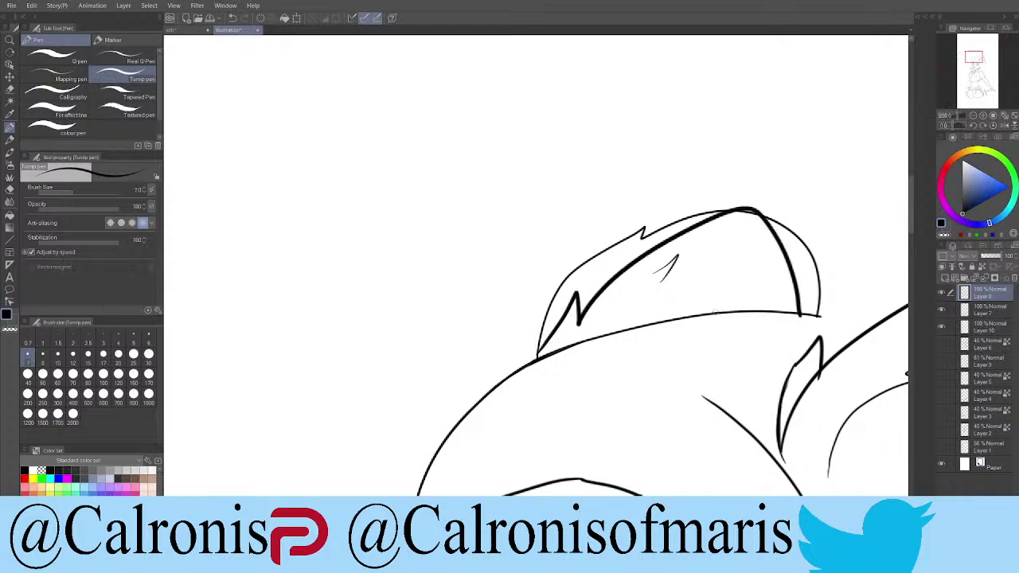
Step: Erase the far ear's old rounded outline on both sides of the new pointed shape
{"action": "scroll", "coordinate": [608, 340], "scroll_direction": "down", "scroll_amount": 2}
{"action": "scroll", "coordinate": [656, 255], "scroll_direction": "up", "scroll_amount": 4}
{"action": "mouse_move", "coordinate": [655, 255]}
{"action": "left_mouse_down"}
{"action": "mouse_move", "coordinate": [678, 241]}
{"action": "mouse_move", "coordinate": [639, 264]}
{"action": "mouse_move", "coordinate": [683, 246]}
{"action": "mouse_move", "coordinate": [542, 295]}
{"action": "mouse_move", "coordinate": [474, 348]}
{"action": "mouse_move", "coordinate": [426, 414]}
{"action": "mouse_move", "coordinate": [408, 470]}
{"action": "left_mouse_up"}
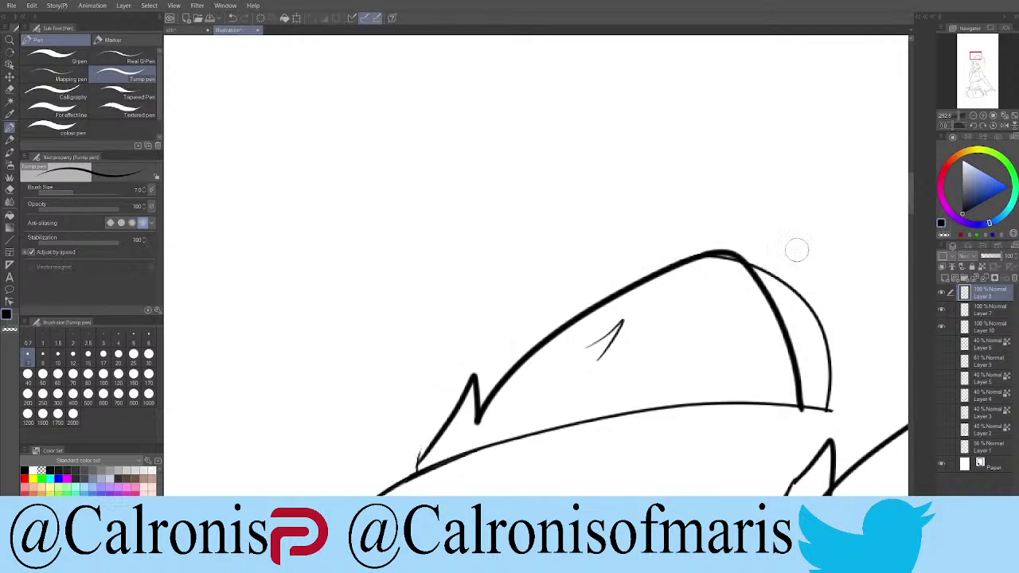
{"action": "mouse_move", "coordinate": [757, 255]}
{"action": "left_mouse_down"}
{"action": "mouse_move", "coordinate": [799, 301]}
{"action": "mouse_move", "coordinate": [833, 407]}
{"action": "left_mouse_up"}
{"action": "left_click_drag", "start_coordinate": [835, 353], "coordinate": [805, 296]}
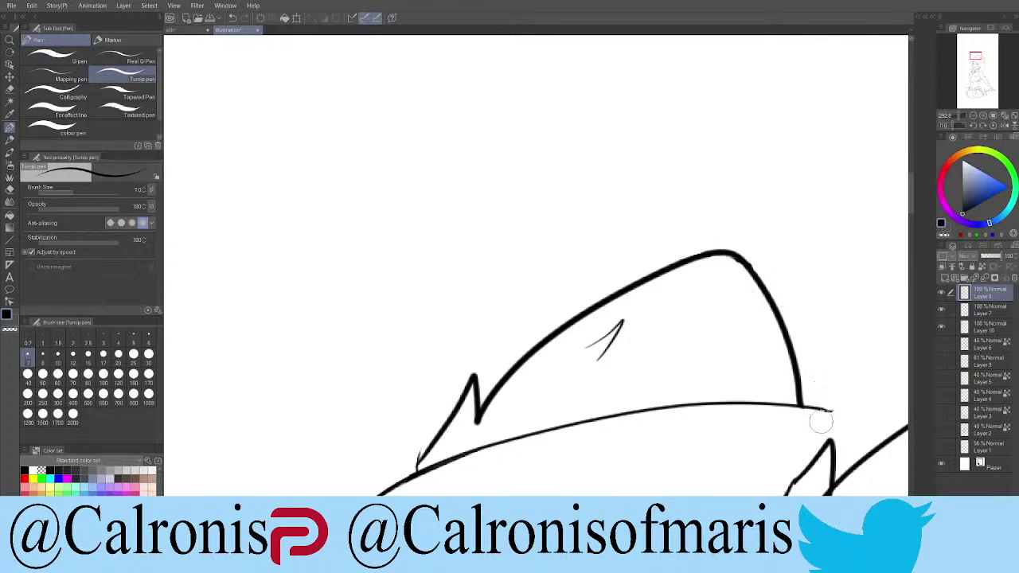
Step: Connect the hat's top line from the far ear to the near ear, and erase the line inside the near ear's fur tuft
{"action": "mouse_move", "coordinate": [829, 403]}
{"action": "left_mouse_down"}
{"action": "mouse_move", "coordinate": [754, 379]}
{"action": "mouse_move", "coordinate": [543, 248]}
{"action": "mouse_move", "coordinate": [548, 237]}
{"action": "mouse_move", "coordinate": [597, 266]}
{"action": "left_mouse_up"}
{"action": "scroll", "coordinate": [619, 390], "scroll_direction": "down", "scroll_amount": 3}
{"action": "scroll", "coordinate": [613, 388], "scroll_direction": "up", "scroll_amount": 3}
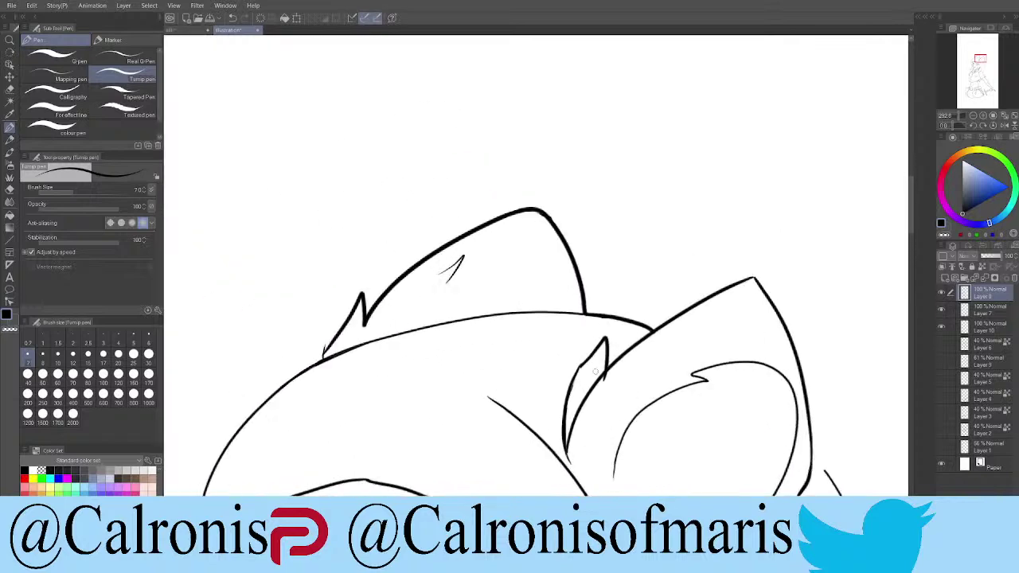
{"action": "mouse_move", "coordinate": [603, 388]}
{"action": "left_mouse_down"}
{"action": "mouse_move", "coordinate": [593, 378]}
{"action": "mouse_move", "coordinate": [578, 418]}
{"action": "mouse_move", "coordinate": [595, 366]}
{"action": "mouse_move", "coordinate": [600, 387]}
{"action": "left_mouse_up"}
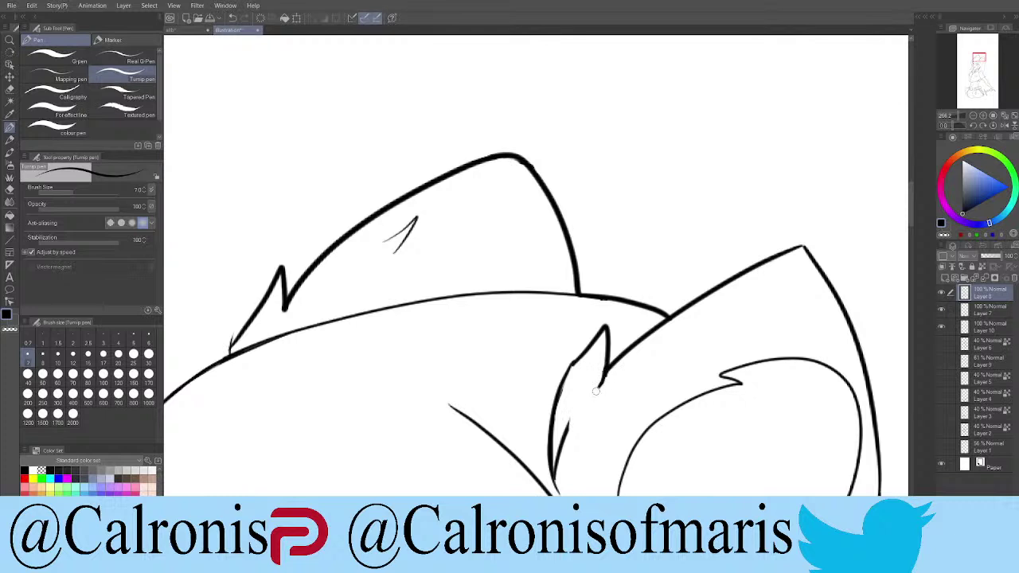
Step: Remove the stray line crossing the lower end of the hanging belt strap beside the sword, undoing the last two strokes
{"action": "scroll", "coordinate": [718, 435], "scroll_direction": "down", "scroll_amount": 10}
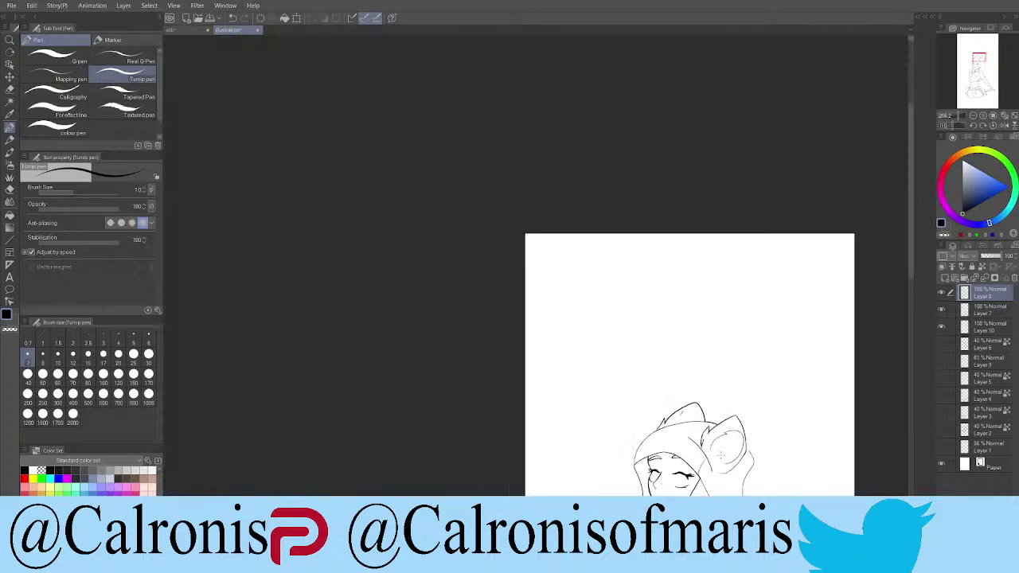
{"action": "scroll", "coordinate": [717, 422], "scroll_direction": "down", "scroll_amount": 3}
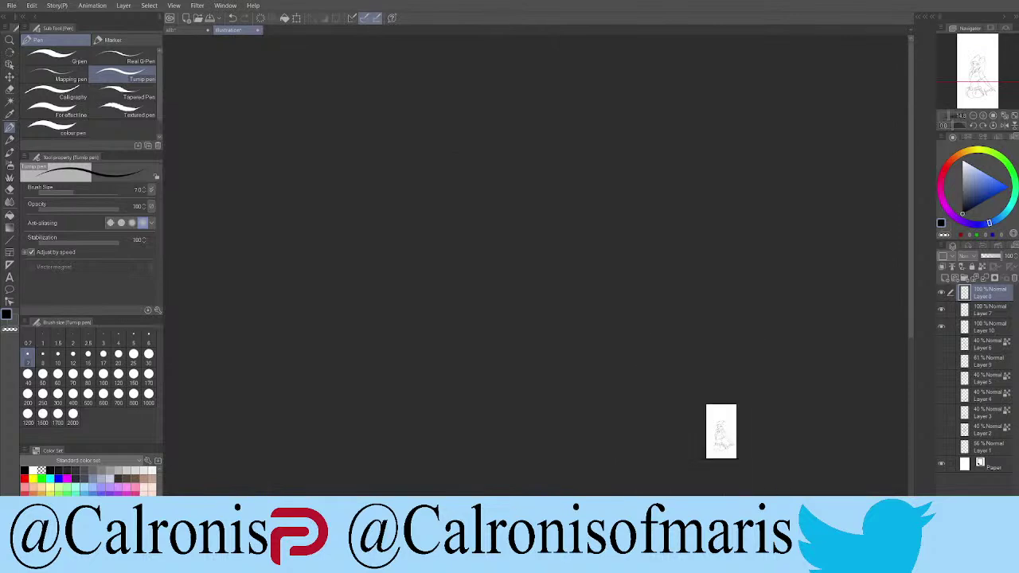
{"action": "scroll", "coordinate": [717, 423], "scroll_direction": "up", "scroll_amount": 5}
{"action": "scroll", "coordinate": [715, 419], "scroll_direction": "up", "scroll_amount": 4}
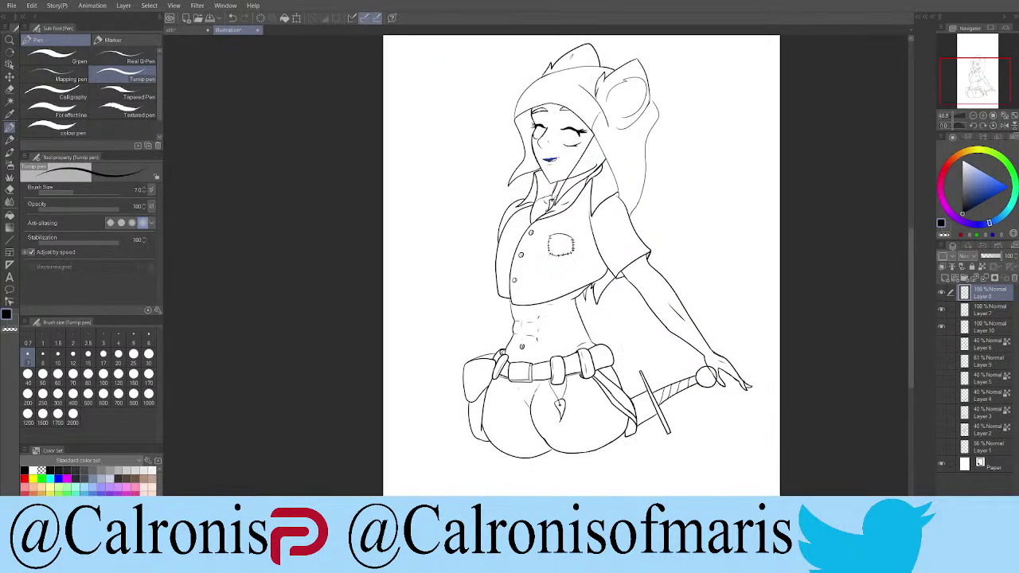
{"action": "scroll", "coordinate": [708, 399], "scroll_direction": "down", "scroll_amount": 1}
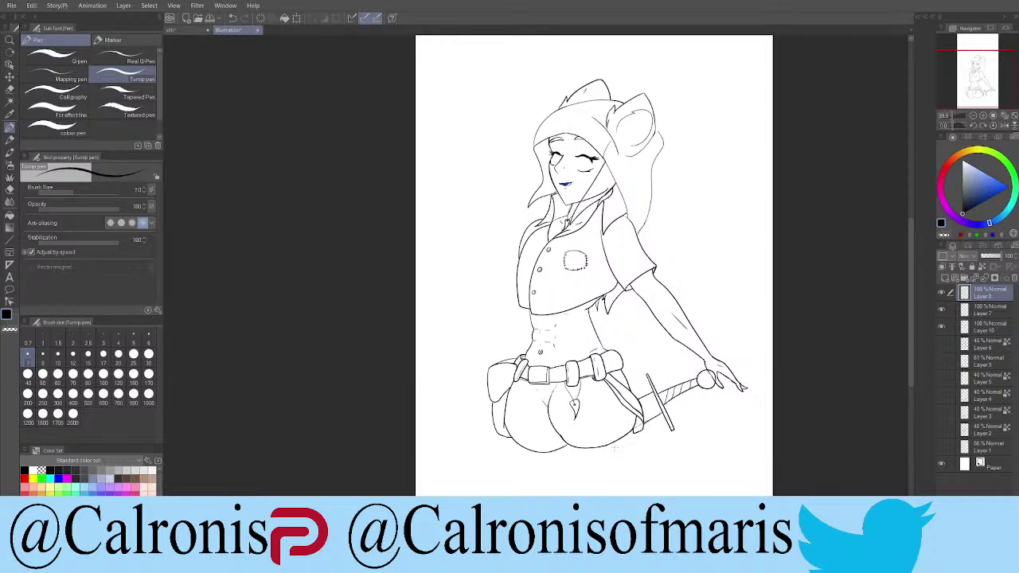
{"action": "scroll", "coordinate": [605, 394], "scroll_direction": "up", "scroll_amount": 5}
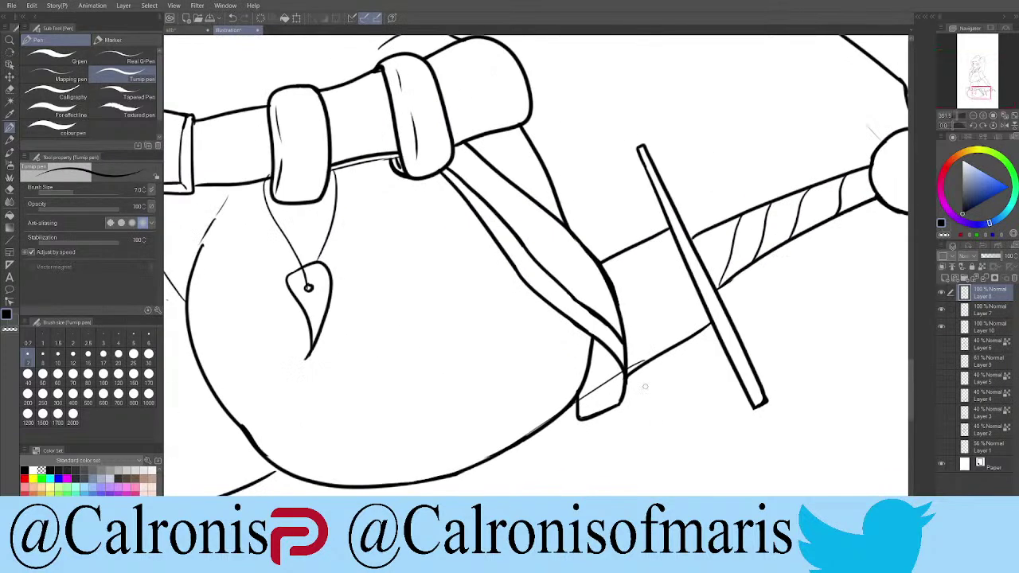
{"action": "left_click_drag", "start_coordinate": [604, 388], "coordinate": [637, 366]}
{"action": "mouse_move", "coordinate": [548, 430]}
{"action": "left_mouse_down"}
{"action": "mouse_move", "coordinate": [641, 365]}
{"action": "mouse_move", "coordinate": [581, 411]}
{"action": "left_mouse_up"}
{"action": "key", "text": "ctrl+z"}
{"action": "key", "text": "ctrl+z"}
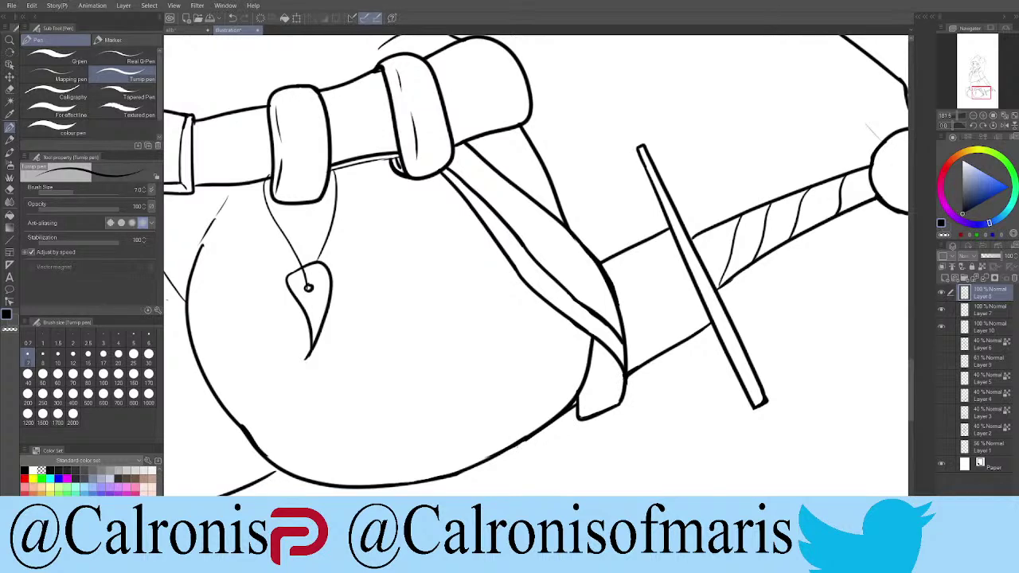
Step: Compare the full eared-hat figure with the sword-bearing figure in the other open illustration, and return to the eared-hat drawing
{"action": "scroll", "coordinate": [535, 263], "scroll_direction": "down", "scroll_amount": 5}
{"action": "scroll", "coordinate": [535, 263], "scroll_direction": "down", "scroll_amount": 6}
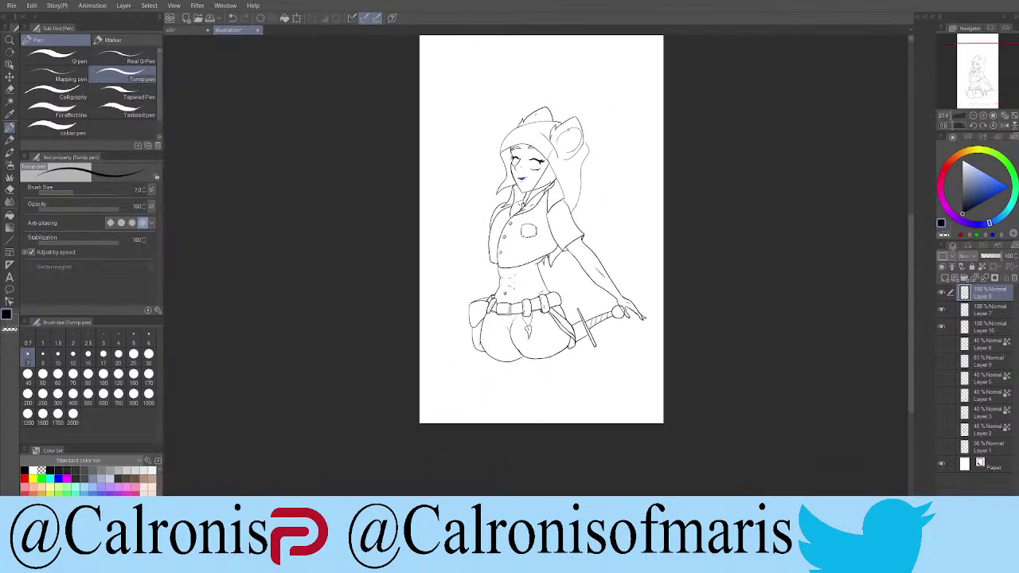
{"action": "scroll", "coordinate": [535, 263], "scroll_direction": "up", "scroll_amount": 4}
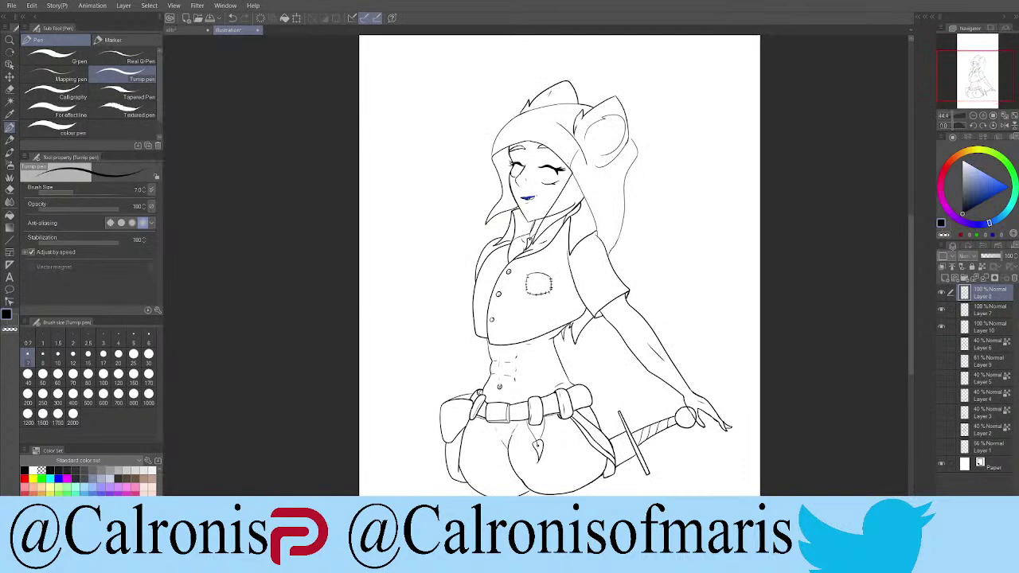
{"action": "scroll", "coordinate": [560, 265], "scroll_direction": "down", "scroll_amount": 1}
{"action": "left_click", "coordinate": [188, 30]}
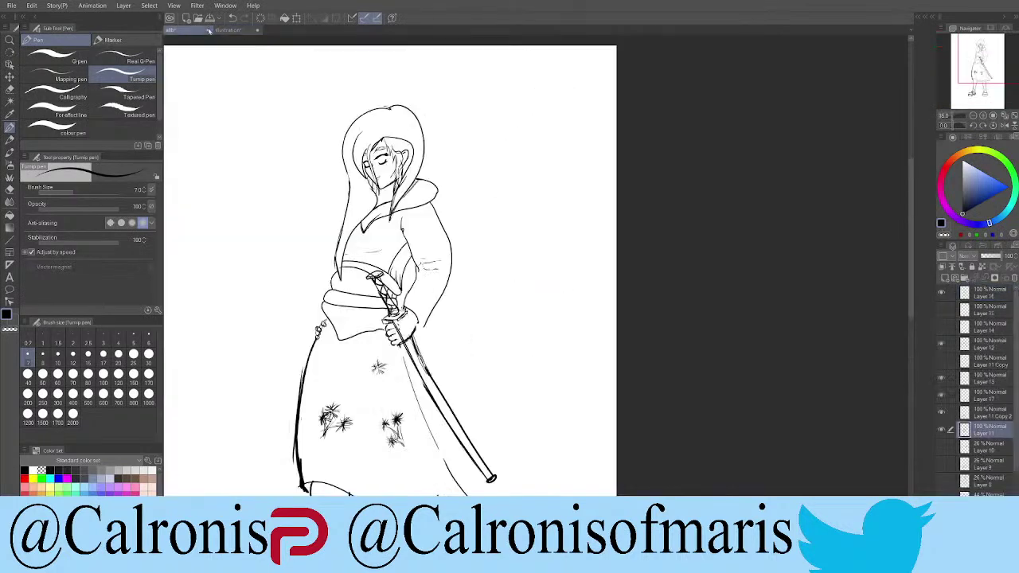
{"action": "left_click", "coordinate": [233, 31]}
{"action": "left_click", "coordinate": [188, 30]}
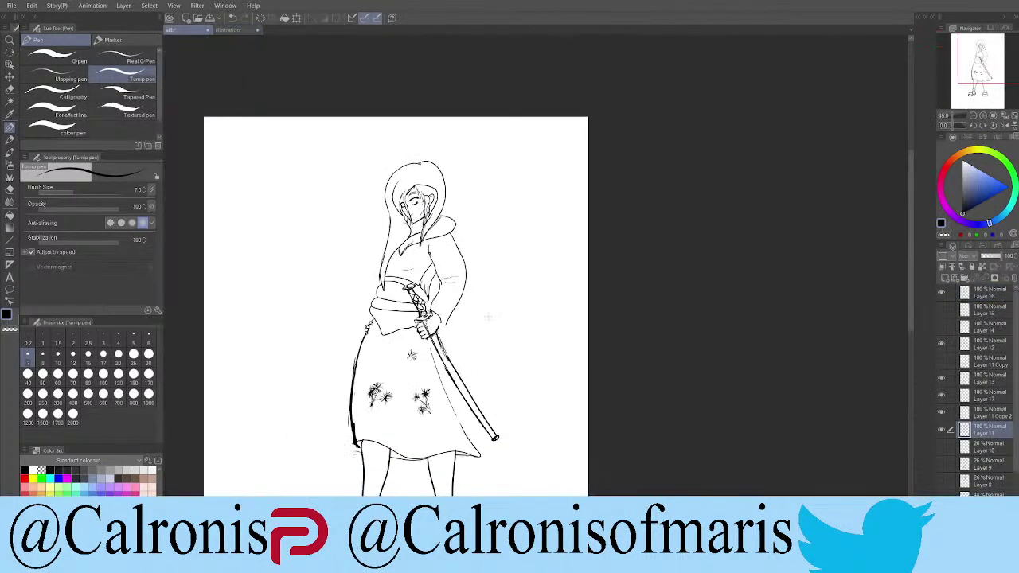
{"action": "scroll", "coordinate": [558, 358], "scroll_direction": "down", "scroll_amount": 3}
{"action": "scroll", "coordinate": [409, 270], "scroll_direction": "up", "scroll_amount": 1}
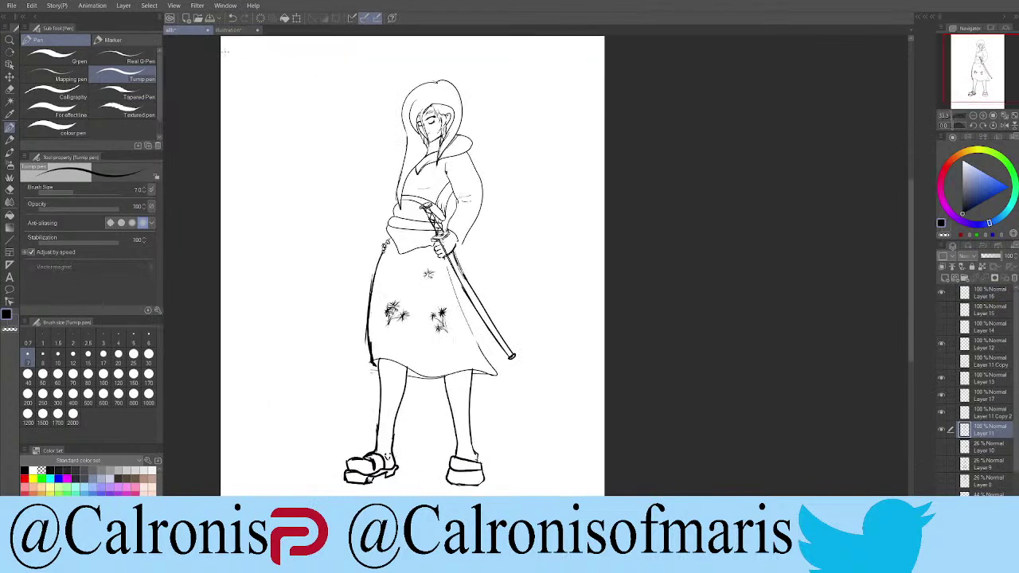
{"action": "left_click", "coordinate": [231, 30]}
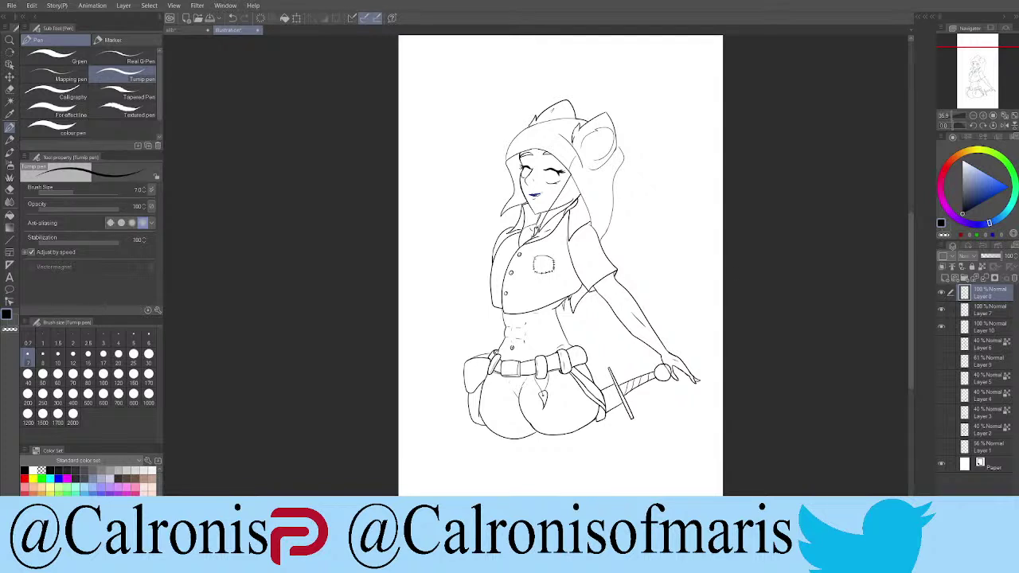
Step: Add a new layer between Layer 7 and Layer 10, and set the drawing colour to a muted orange-brown
{"action": "left_click", "coordinate": [945, 278]}
{"action": "left_click_drag", "start_coordinate": [989, 290], "coordinate": [1001, 341]}
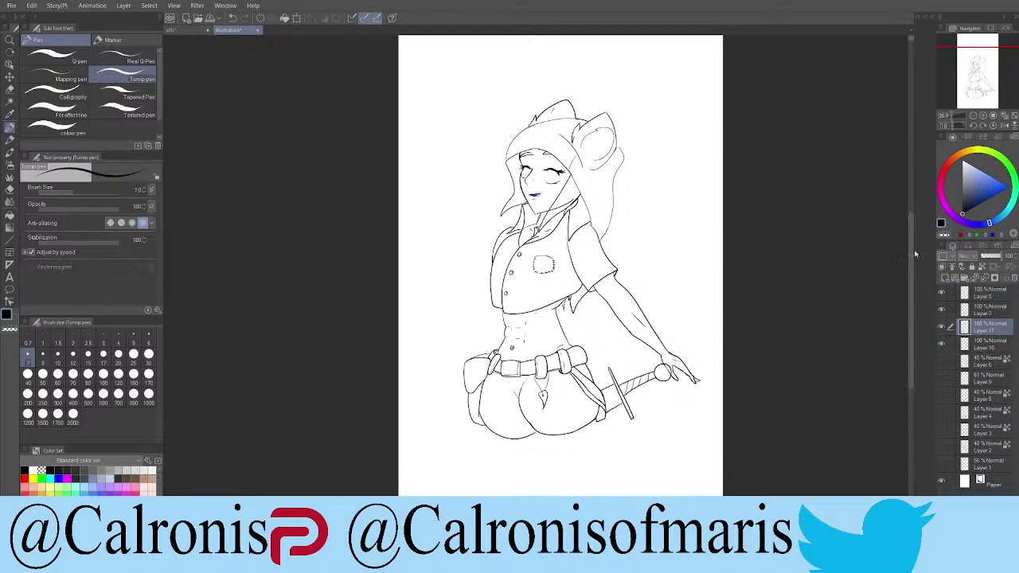
{"action": "left_click", "coordinate": [996, 192]}
{"action": "key", "text": "x"}
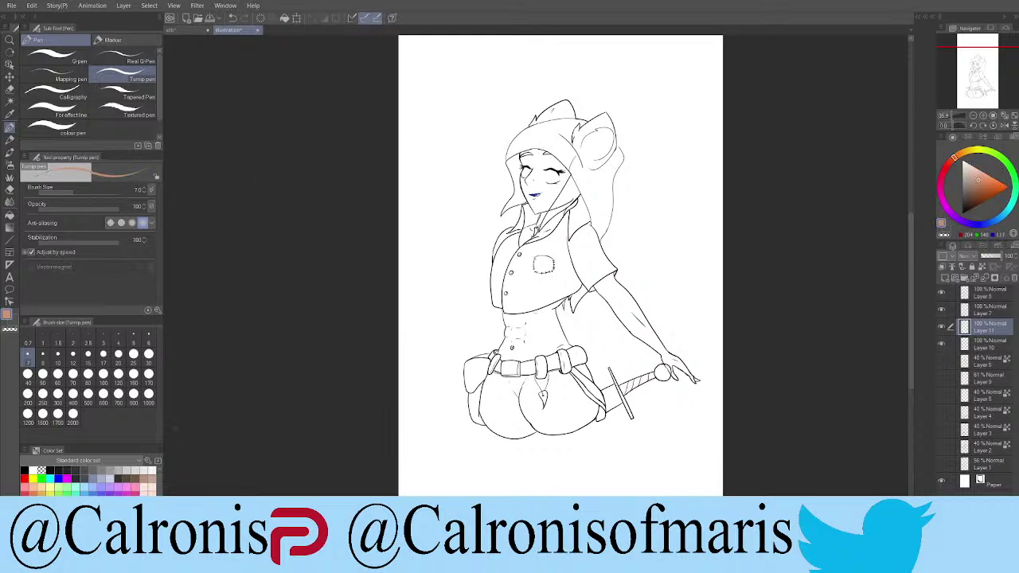
Step: Fill the shirt's body, sleeves and pocket patch with orange-brown, referring to other layers, and undo the fill that covers the background
{"action": "left_click", "coordinate": [10, 215]}
{"action": "left_click", "coordinate": [557, 239]}
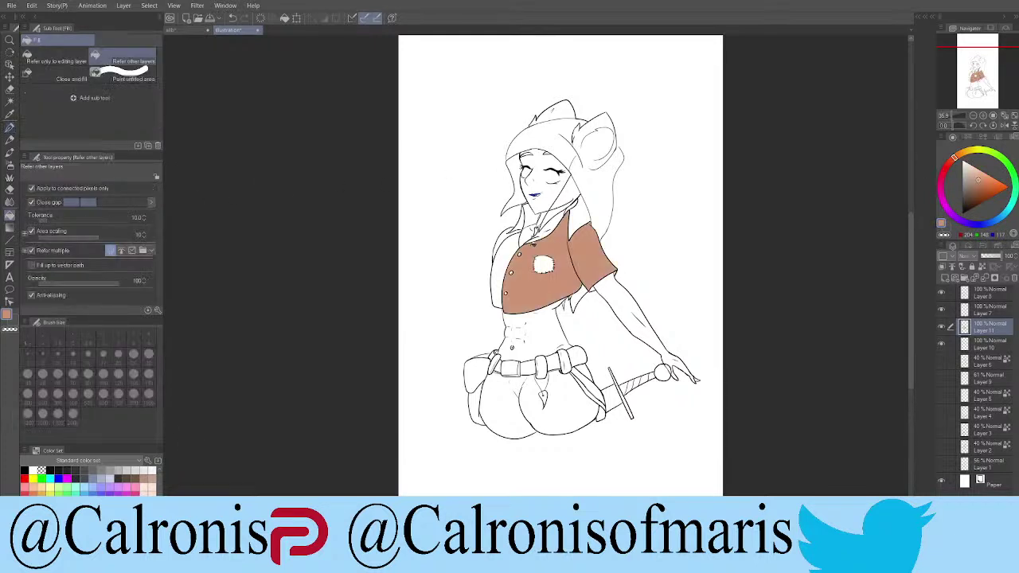
{"action": "left_click", "coordinate": [520, 242]}
{"action": "left_click", "coordinate": [547, 264]}
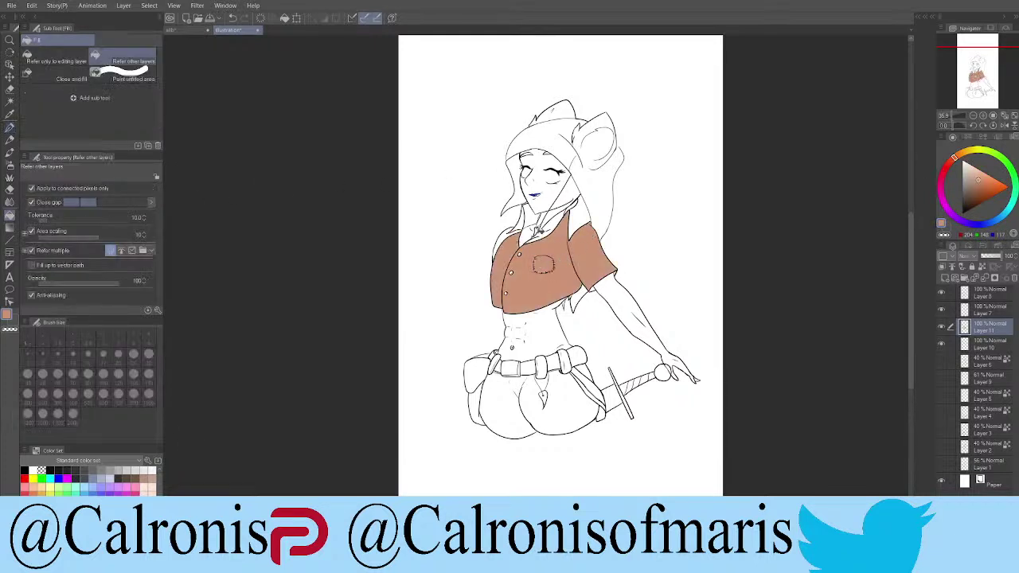
{"action": "left_click", "coordinate": [507, 236]}
{"action": "left_click", "coordinate": [633, 155]}
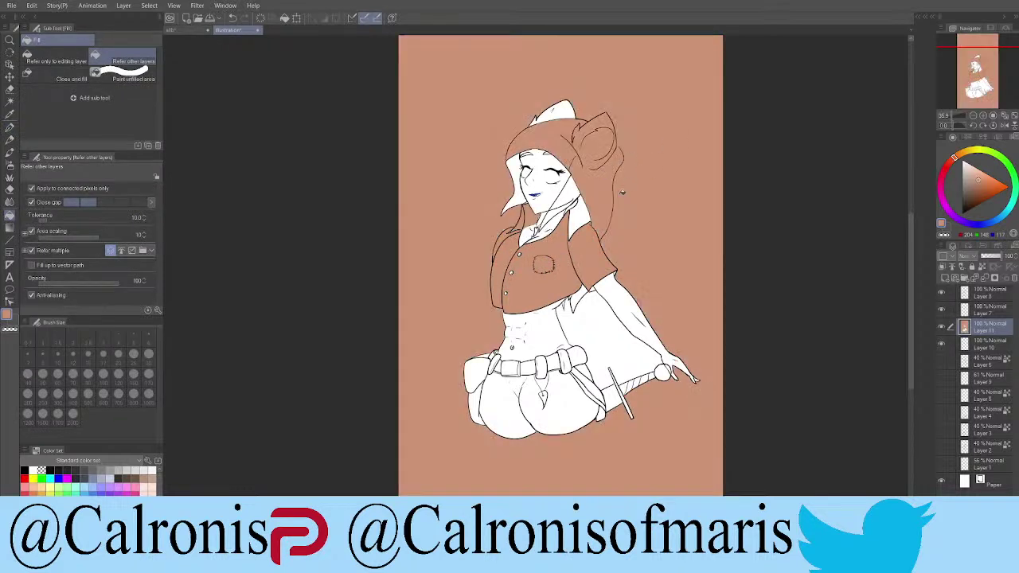
{"action": "key", "text": "ctrl+z"}
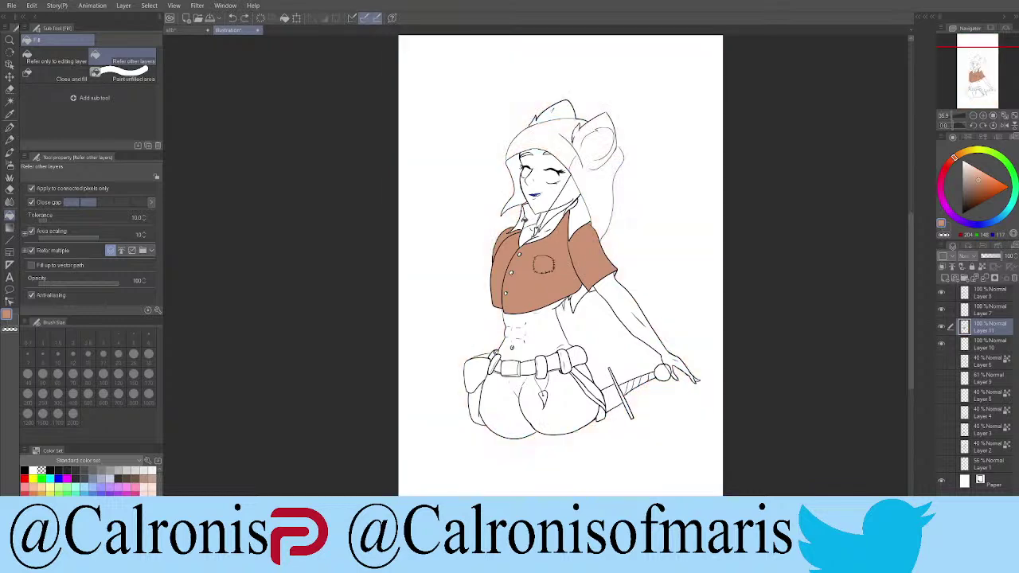
Step: Fill the remaining gap along the inside of the shirt collar with orange-brown, and inspect the colour edges around the neck
{"action": "scroll", "coordinate": [580, 220], "scroll_direction": "up", "scroll_amount": 5}
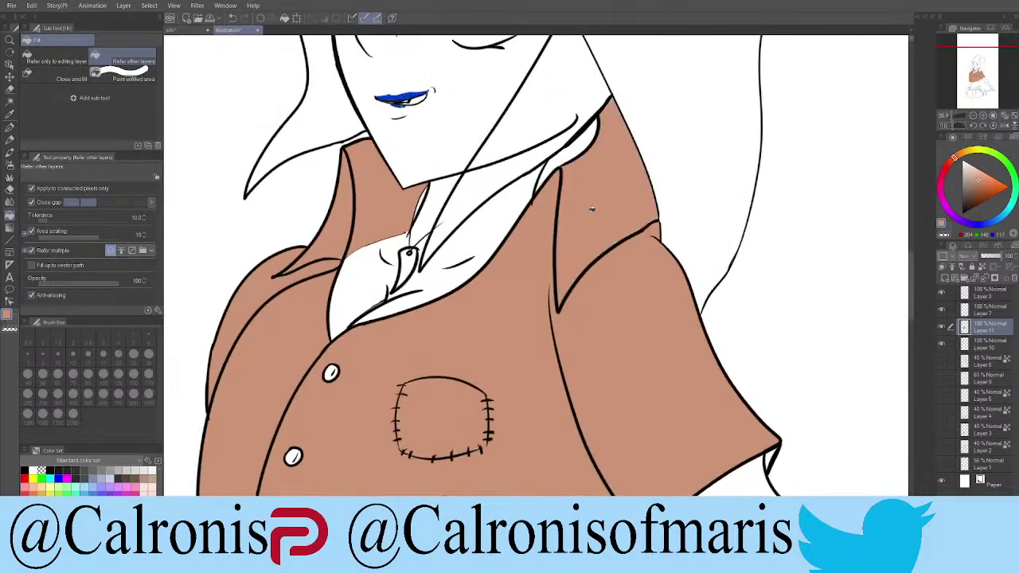
{"action": "left_click", "coordinate": [586, 140]}
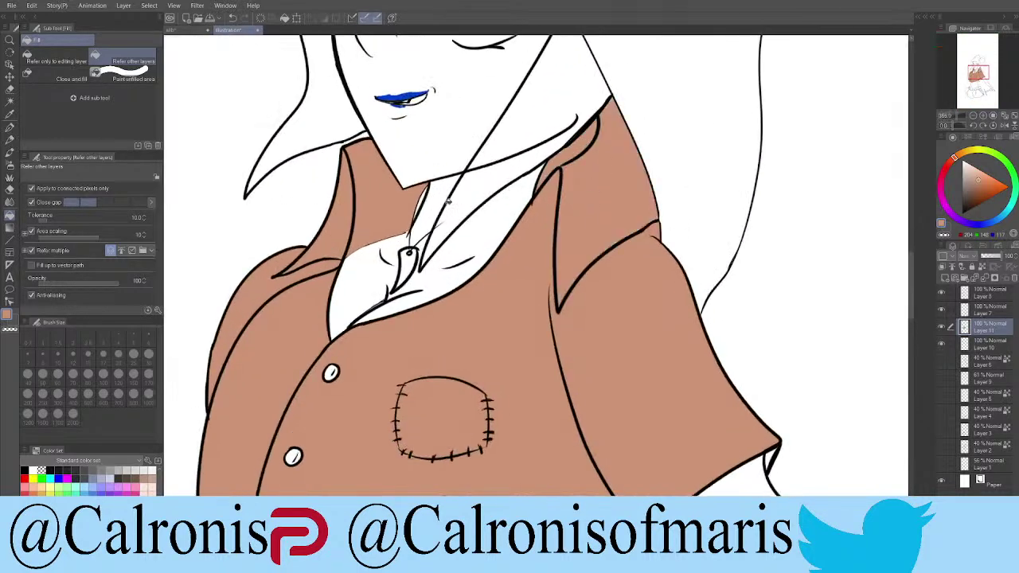
{"action": "scroll", "coordinate": [458, 200], "scroll_direction": "up", "scroll_amount": 3}
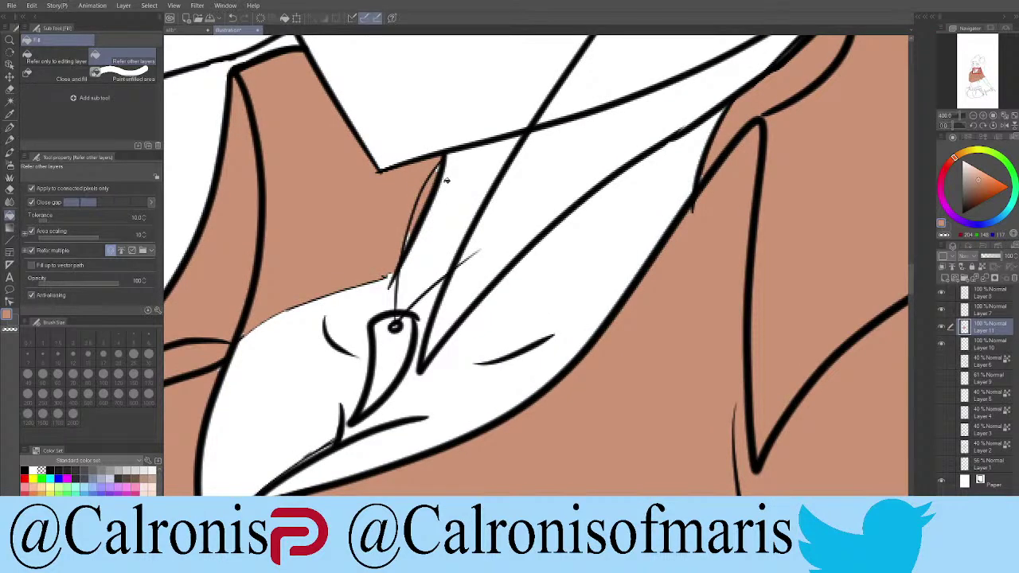
{"action": "key", "text": "p"}
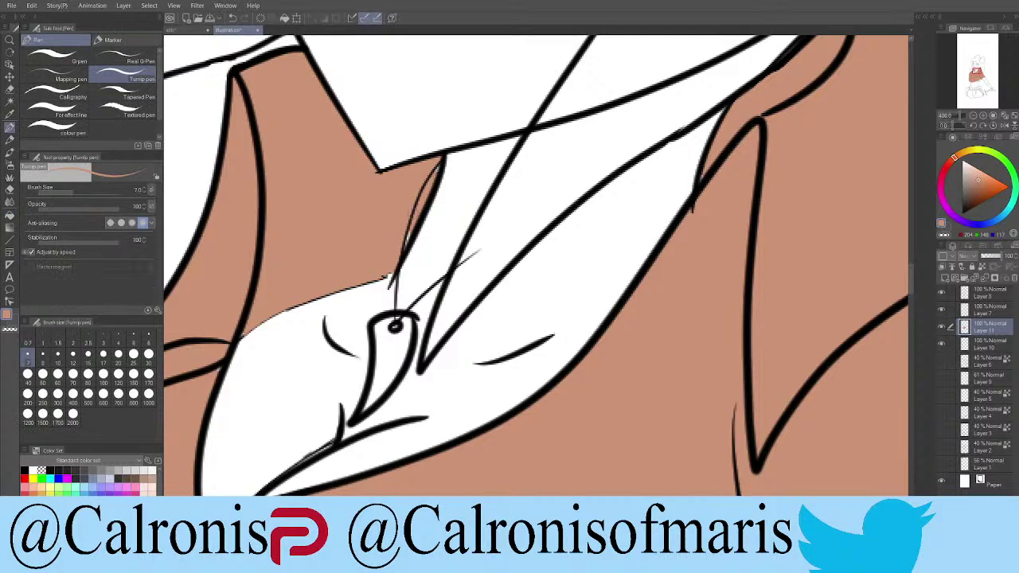
{"action": "scroll", "coordinate": [255, 422], "scroll_direction": "down", "scroll_amount": 5}
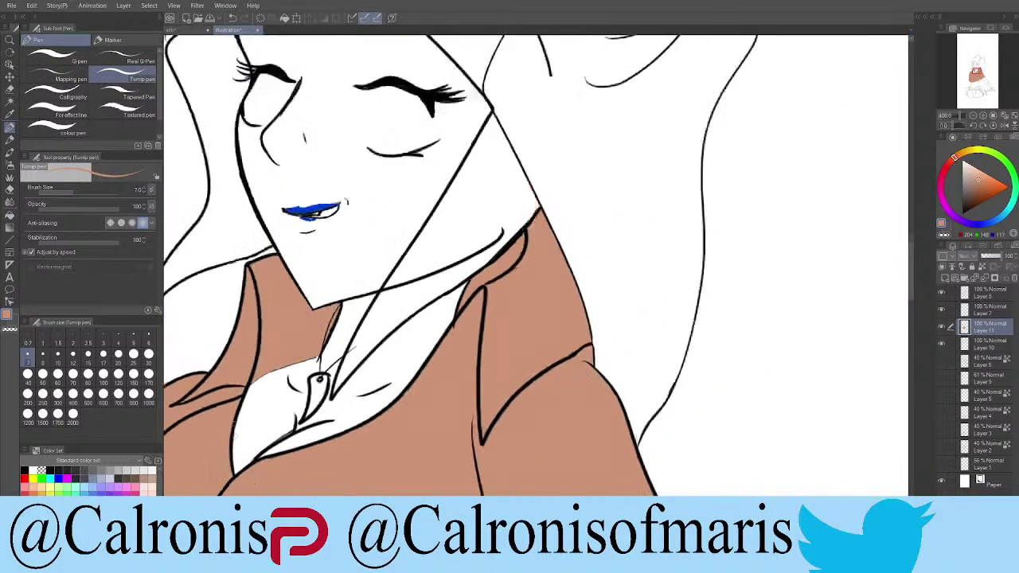
{"action": "scroll", "coordinate": [249, 386], "scroll_direction": "up", "scroll_amount": 3}
{"action": "scroll", "coordinate": [274, 362], "scroll_direction": "down", "scroll_amount": 5}
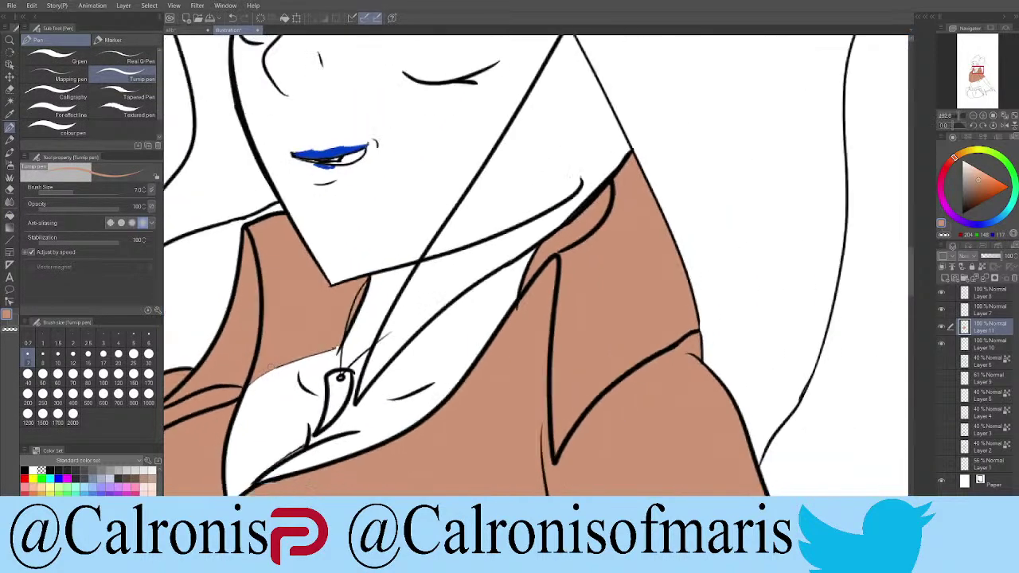
{"action": "scroll", "coordinate": [442, 319], "scroll_direction": "down", "scroll_amount": 3}
{"action": "scroll", "coordinate": [442, 318], "scroll_direction": "up", "scroll_amount": 5}
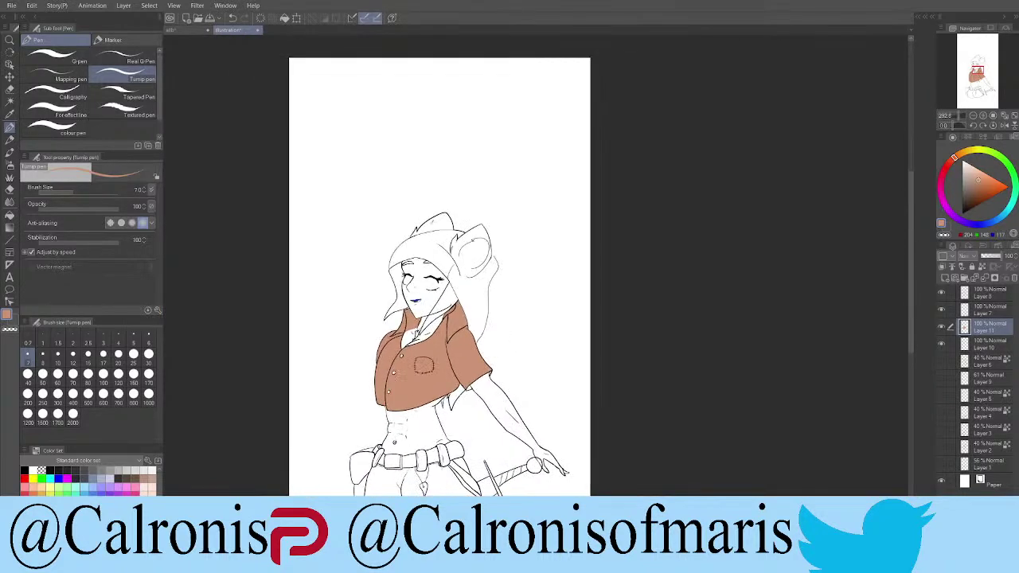
{"action": "scroll", "coordinate": [436, 465], "scroll_direction": "up", "scroll_amount": 2}
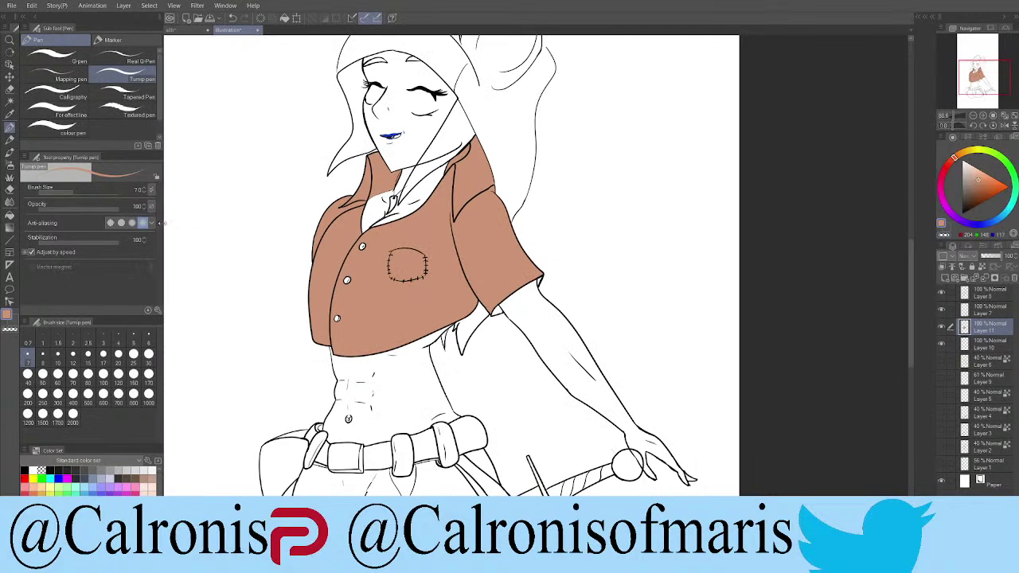
Step: Lock the shirt layer's transparent pixels and brush a lighter orange over the shirt with the Dry Gouache brush at size 250
{"action": "left_click", "coordinate": [9, 215]}
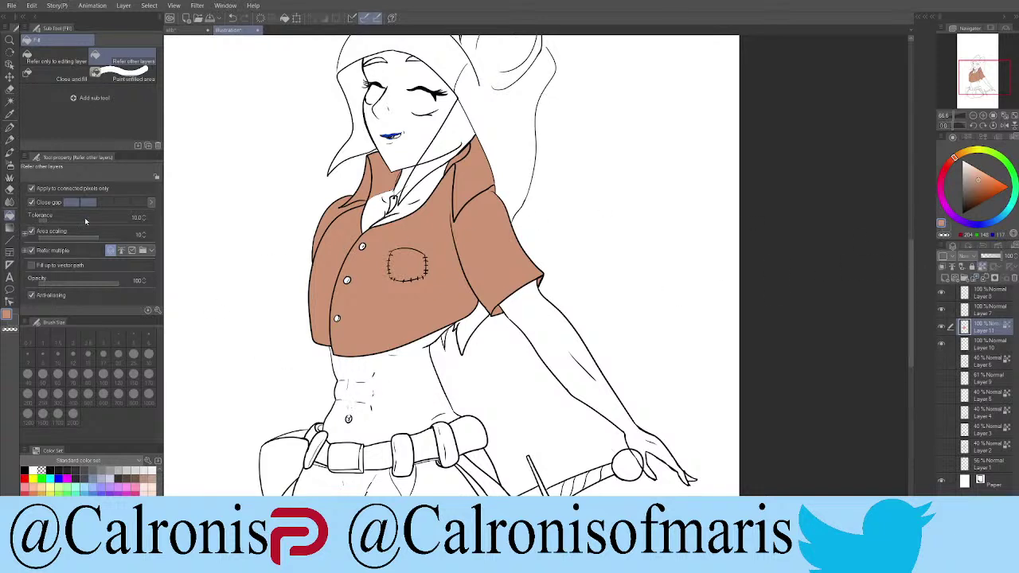
{"action": "left_click", "coordinate": [10, 152]}
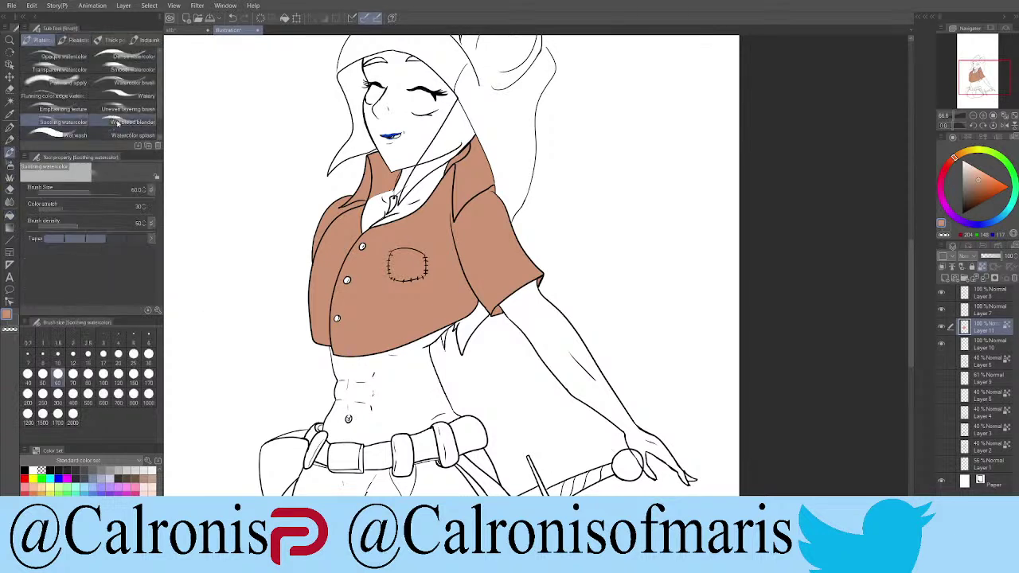
{"action": "left_click", "coordinate": [113, 40]}
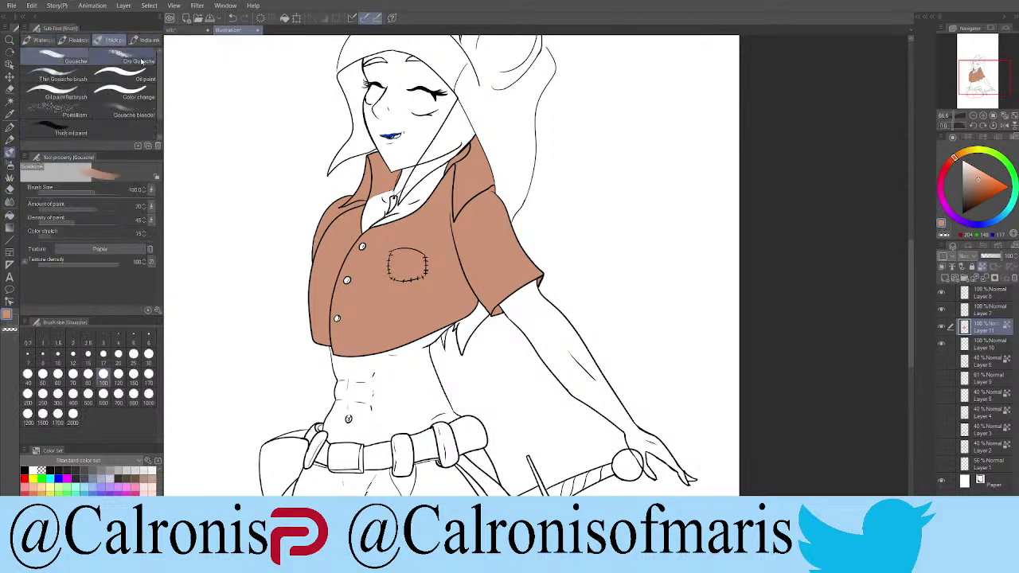
{"action": "left_click", "coordinate": [146, 57]}
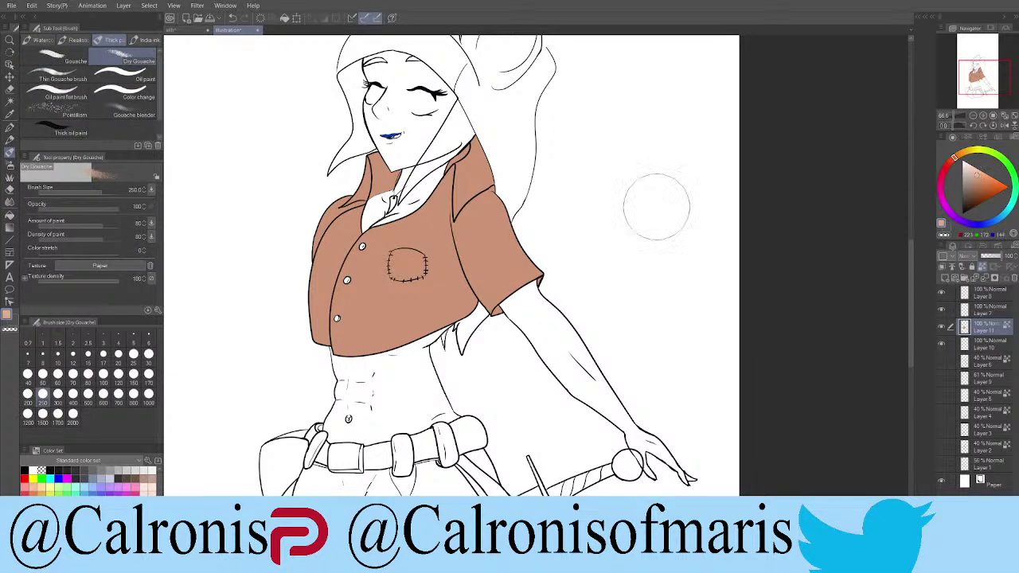
{"action": "left_click", "coordinate": [392, 319]}
{"action": "mouse_move", "coordinate": [391, 319]}
{"action": "left_mouse_down"}
{"action": "mouse_move", "coordinate": [350, 295]}
{"action": "mouse_move", "coordinate": [430, 295]}
{"action": "mouse_move", "coordinate": [490, 178]}
{"action": "left_mouse_up"}
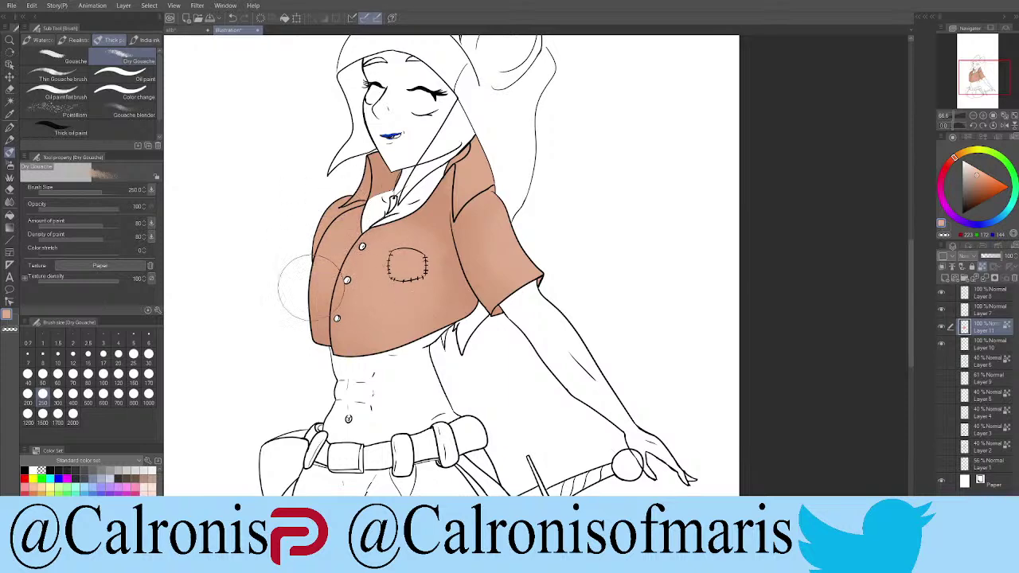
Step: Reduce the Dry Gouache brush to size 40 and shade the inside of the shirt collar with a darker brown
{"action": "scroll", "coordinate": [402, 120], "scroll_direction": "up", "scroll_amount": 5}
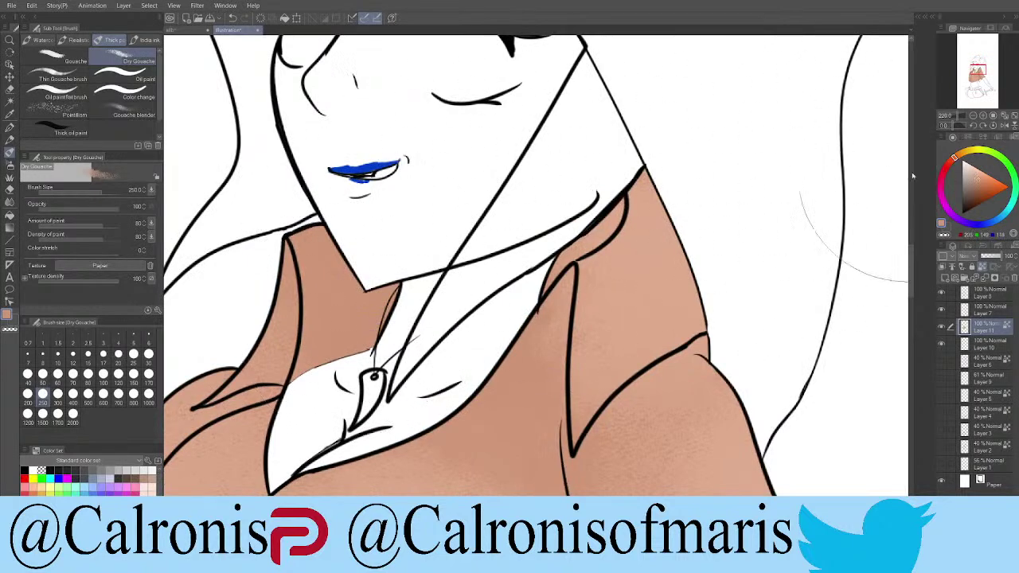
{"action": "key", "text": "bracketleft"}
{"action": "key", "text": "bracketleft"}
{"action": "key", "text": "bracketleft"}
{"action": "key", "text": "bracketleft"}
{"action": "key", "text": "bracketleft"}
{"action": "key", "text": "bracketleft"}
{"action": "key", "text": "bracketleft"}
{"action": "key", "text": "bracketleft"}
{"action": "key", "text": "bracketleft"}
{"action": "key", "text": "bracketleft"}
{"action": "mouse_move", "coordinate": [314, 351]}
{"action": "left_mouse_down"}
{"action": "mouse_move", "coordinate": [322, 311]}
{"action": "mouse_move", "coordinate": [366, 318]}
{"action": "mouse_move", "coordinate": [350, 305]}
{"action": "mouse_move", "coordinate": [334, 239]}
{"action": "mouse_move", "coordinate": [319, 270]}
{"action": "left_mouse_up"}
{"action": "key", "text": "bracketleft"}
{"action": "key", "text": "bracketleft"}
{"action": "key", "text": "bracketleft"}
{"action": "scroll", "coordinate": [388, 425], "scroll_direction": "down", "scroll_amount": 10}
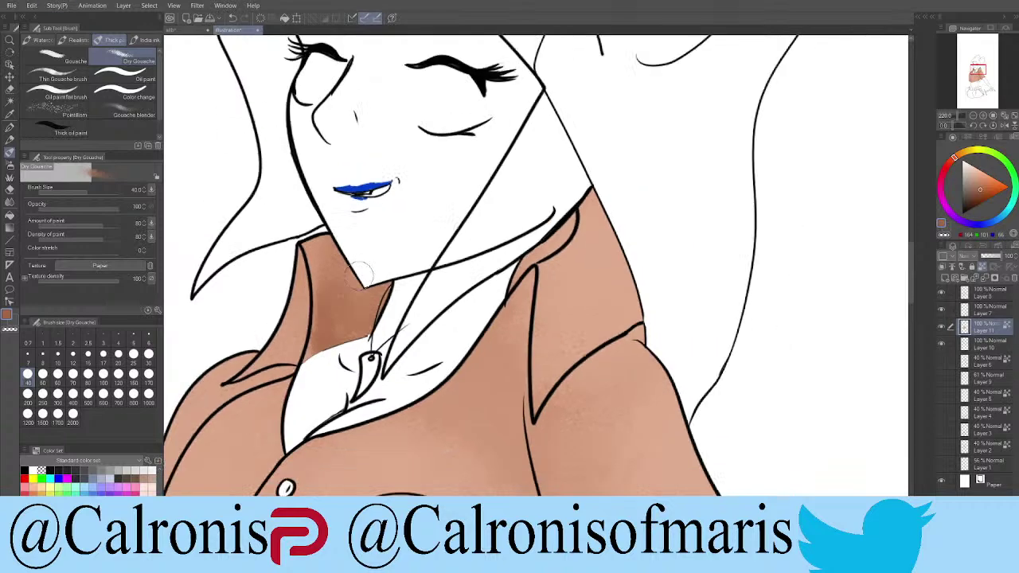
Step: Paint darker brown shadows under the collar fold and on the chest beside the pointed collar flap
{"action": "scroll", "coordinate": [328, 225], "scroll_direction": "up", "scroll_amount": 8}
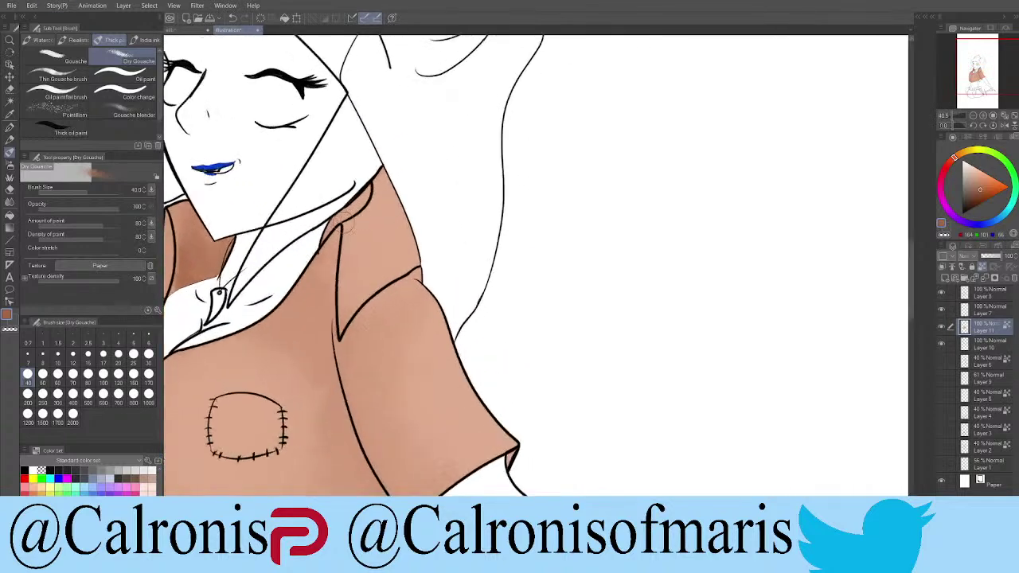
{"action": "left_click_drag", "start_coordinate": [328, 220], "coordinate": [368, 190]}
{"action": "mouse_move", "coordinate": [322, 274]}
{"action": "left_mouse_down"}
{"action": "mouse_move", "coordinate": [328, 263]}
{"action": "mouse_move", "coordinate": [287, 328]}
{"action": "mouse_move", "coordinate": [314, 304]}
{"action": "mouse_move", "coordinate": [321, 318]}
{"action": "left_mouse_up"}
{"action": "mouse_move", "coordinate": [316, 259]}
{"action": "left_mouse_down"}
{"action": "mouse_move", "coordinate": [344, 239]}
{"action": "mouse_move", "coordinate": [330, 358]}
{"action": "left_mouse_up"}
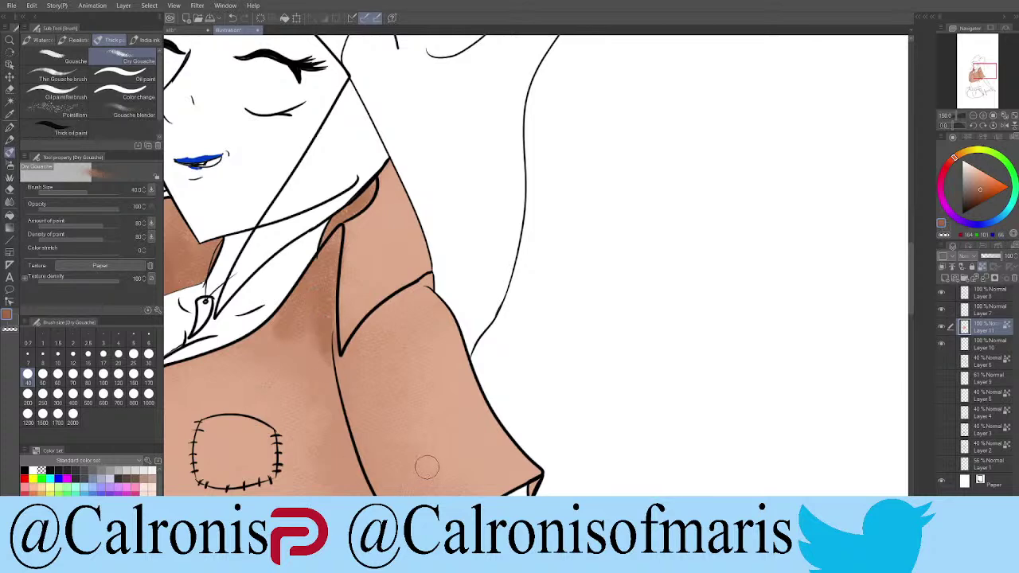
{"action": "mouse_move", "coordinate": [426, 468]}
{"action": "left_mouse_down"}
{"action": "mouse_move", "coordinate": [368, 293]}
{"action": "mouse_move", "coordinate": [350, 310]}
{"action": "mouse_move", "coordinate": [383, 274]}
{"action": "left_mouse_up"}
{"action": "mouse_move", "coordinate": [447, 243]}
{"action": "left_mouse_down"}
{"action": "mouse_move", "coordinate": [453, 230]}
{"action": "mouse_move", "coordinate": [460, 254]}
{"action": "left_mouse_up"}
Step: Shade the side of the shirt body beneath the armpit, next to the sleeve, with the darker brown
{"action": "key", "text": "ctrl+minus"}
{"action": "key", "text": "ctrl+minus"}
{"action": "key", "text": "ctrl+minus"}
{"action": "key", "text": "ctrl+plus"}
{"action": "key", "text": "ctrl+plus"}
{"action": "key", "text": "ctrl+plus"}
{"action": "mouse_move", "coordinate": [371, 344]}
{"action": "left_mouse_down"}
{"action": "mouse_move", "coordinate": [365, 351]}
{"action": "mouse_move", "coordinate": [376, 340]}
{"action": "mouse_move", "coordinate": [368, 329]}
{"action": "left_mouse_up"}
{"action": "mouse_move", "coordinate": [353, 295]}
{"action": "left_mouse_down"}
{"action": "mouse_move", "coordinate": [343, 270]}
{"action": "mouse_move", "coordinate": [367, 325]}
{"action": "mouse_move", "coordinate": [367, 315]}
{"action": "mouse_move", "coordinate": [354, 364]}
{"action": "mouse_move", "coordinate": [321, 372]}
{"action": "mouse_move", "coordinate": [364, 324]}
{"action": "mouse_move", "coordinate": [382, 348]}
{"action": "mouse_move", "coordinate": [377, 308]}
{"action": "mouse_move", "coordinate": [344, 268]}
{"action": "mouse_move", "coordinate": [381, 352]}
{"action": "left_mouse_up"}
{"action": "scroll", "coordinate": [382, 352], "scroll_direction": "down", "scroll_amount": 8}
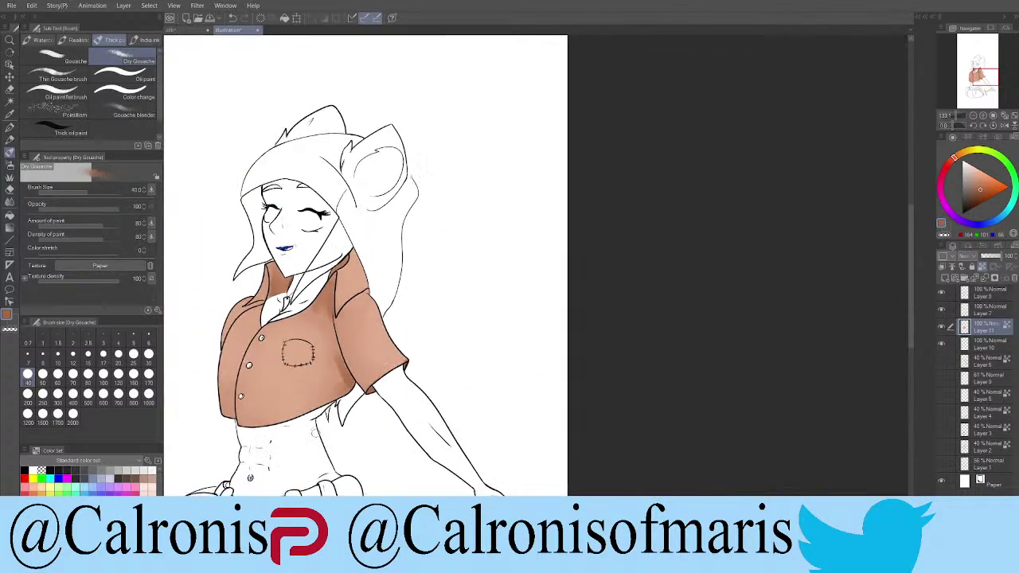
{"action": "scroll", "coordinate": [302, 486], "scroll_direction": "up", "scroll_amount": 2}
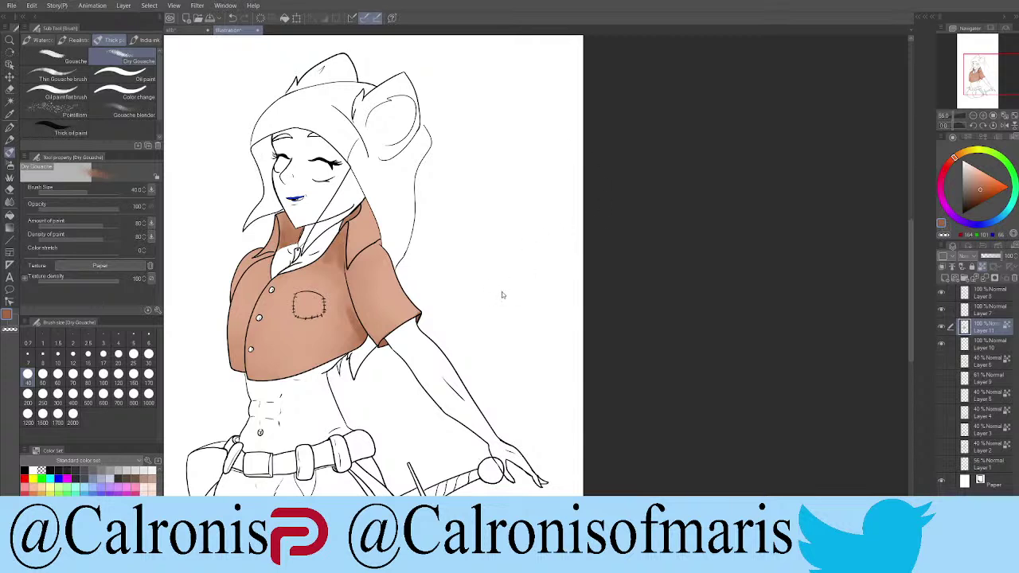
Step: Recolour the shaded shirt layer to a muted medium green
{"action": "key", "text": "ctrl+z"}
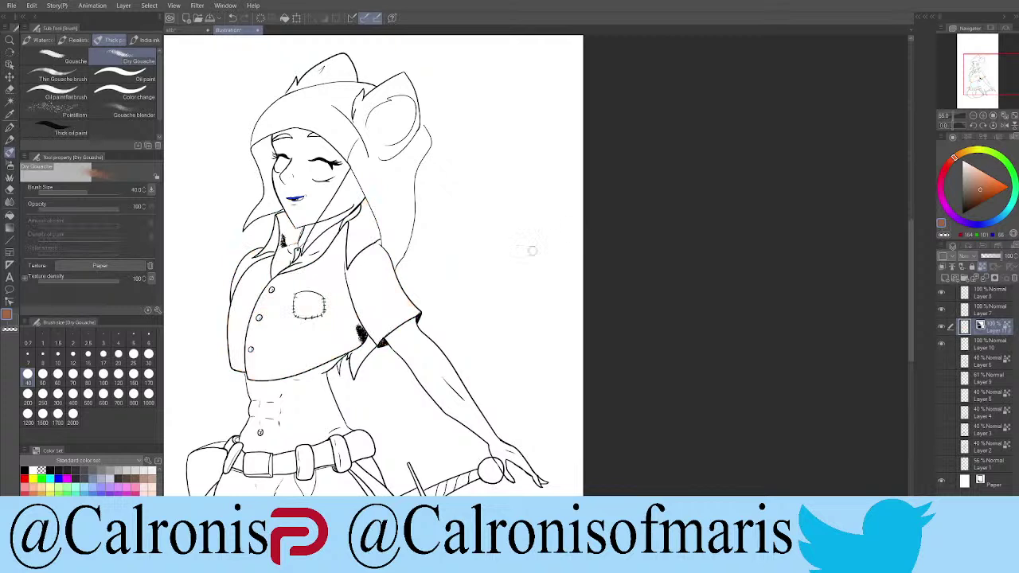
{"action": "key", "text": "ctrl+y"}
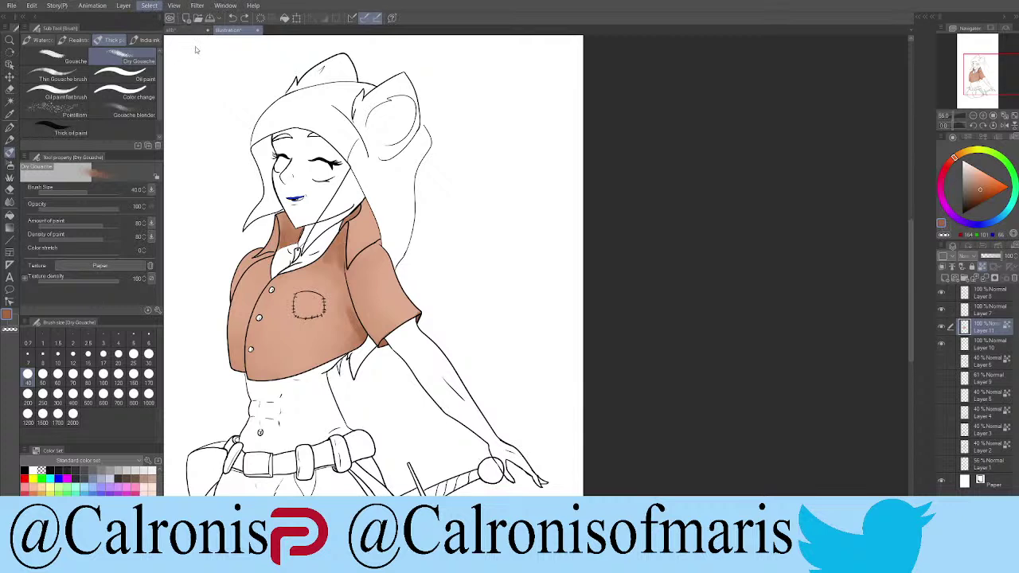
{"action": "key", "text": "Tab"}
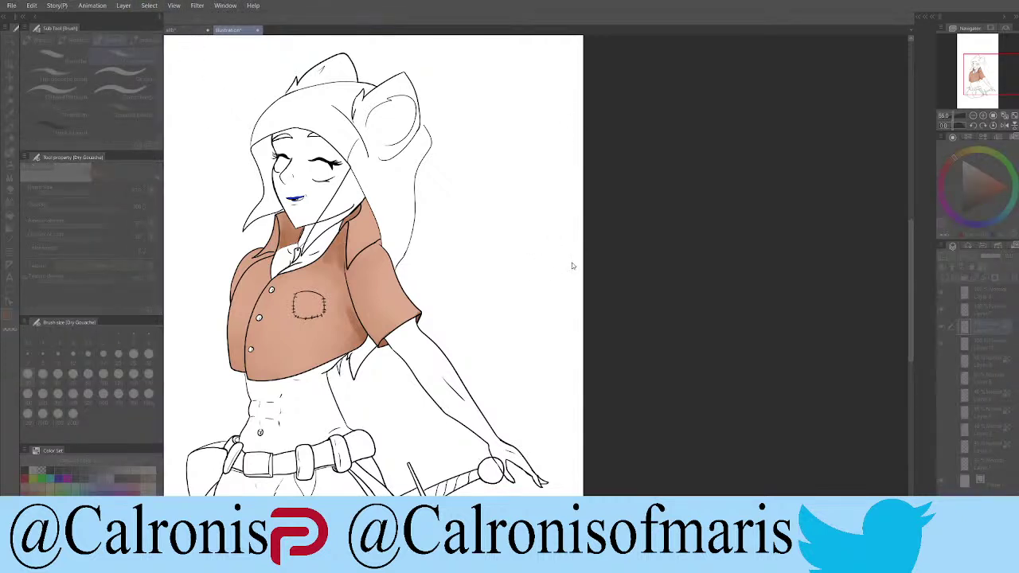
{"action": "key", "text": "Tab"}
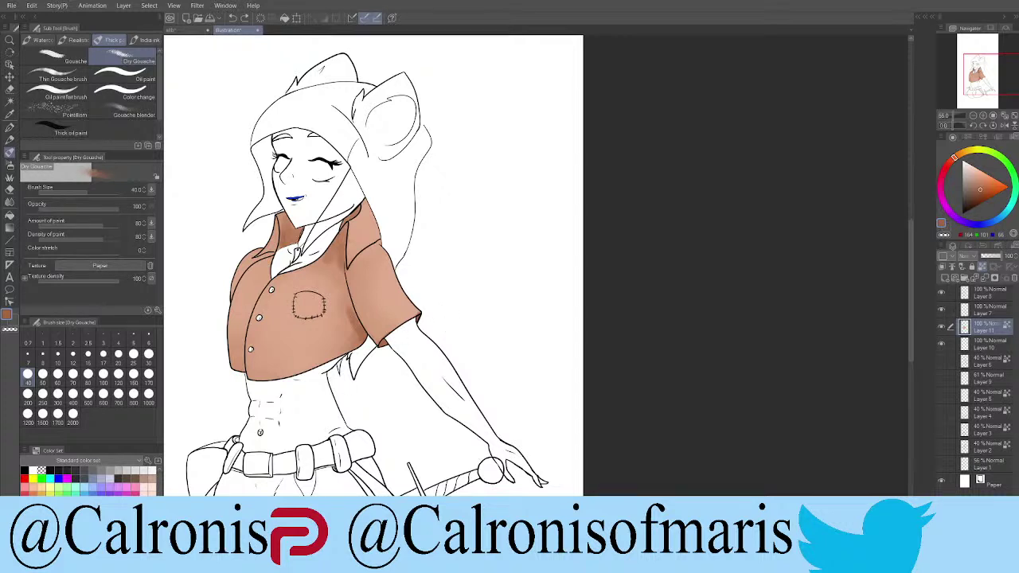
{"action": "scroll", "coordinate": [298, 358], "scroll_direction": "up", "scroll_amount": 3}
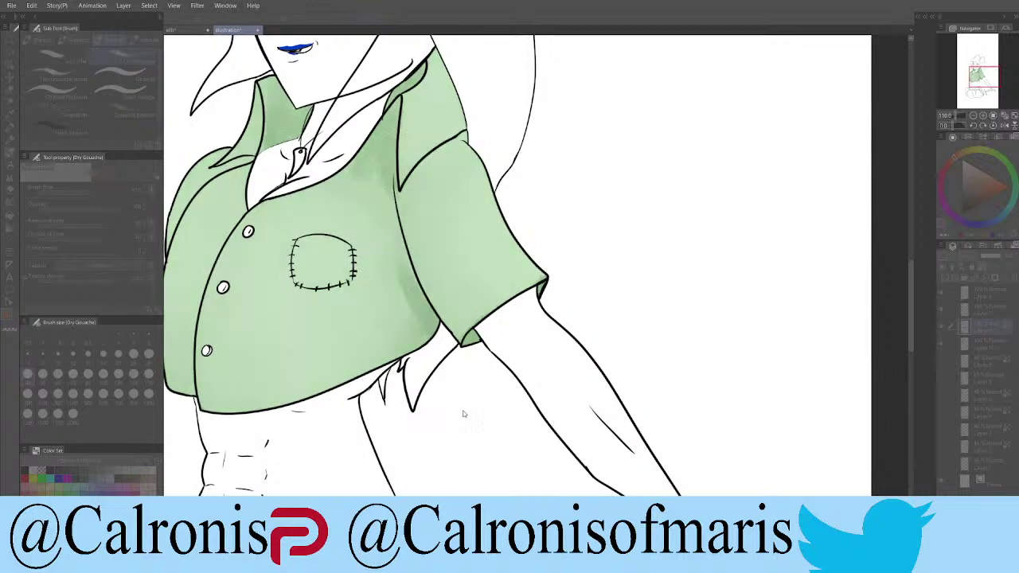
{"action": "key", "text": "ctrl+y"}
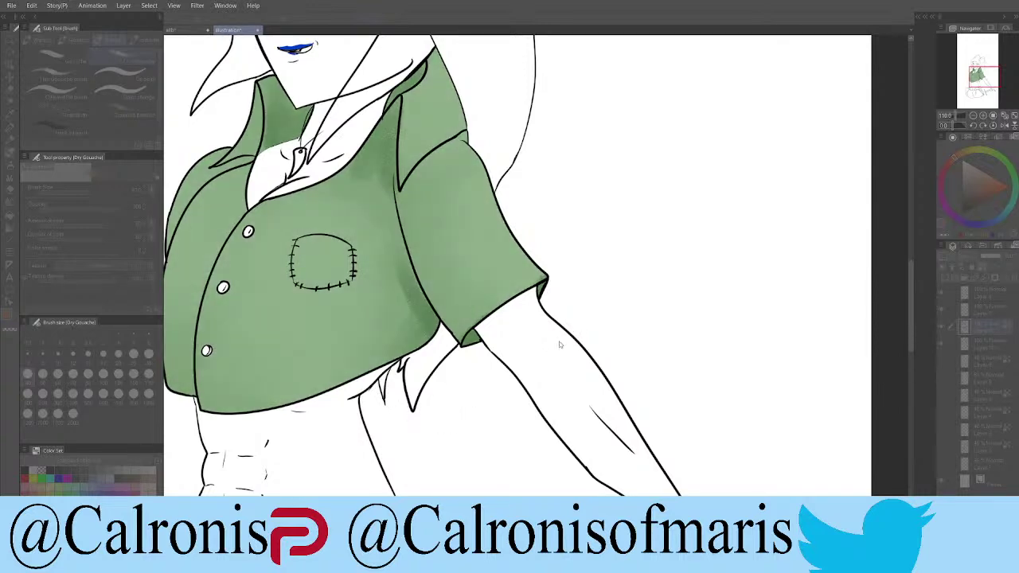
{"action": "scroll", "coordinate": [309, 265], "scroll_direction": "down", "scroll_amount": 4}
{"action": "scroll", "coordinate": [309, 266], "scroll_direction": "up", "scroll_amount": 3}
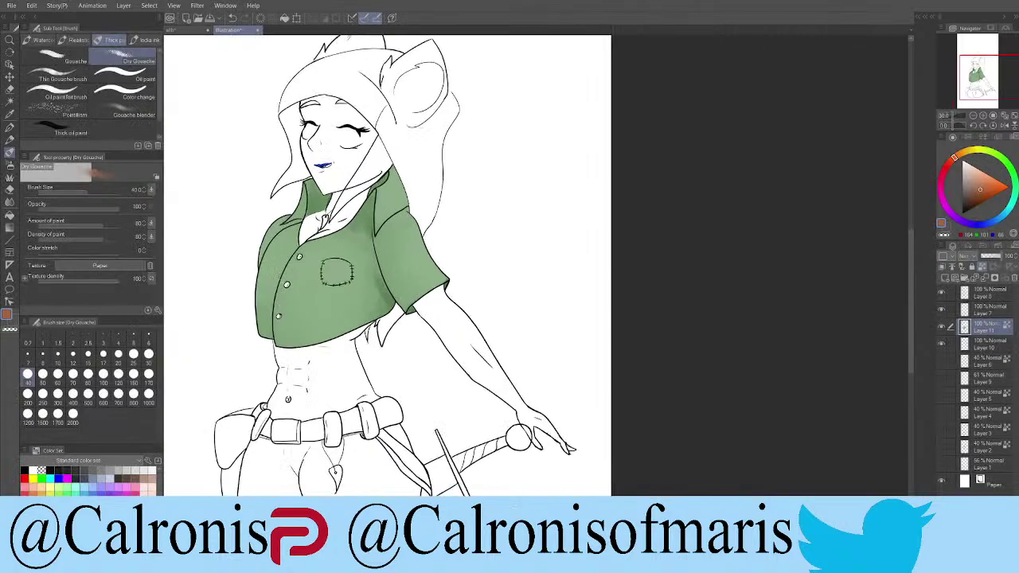
Step: Soften the shirt's shading across the chest and below the collar and armpit with the Gouache blender at size 30
{"action": "scroll", "coordinate": [309, 266], "scroll_direction": "up", "scroll_amount": 3}
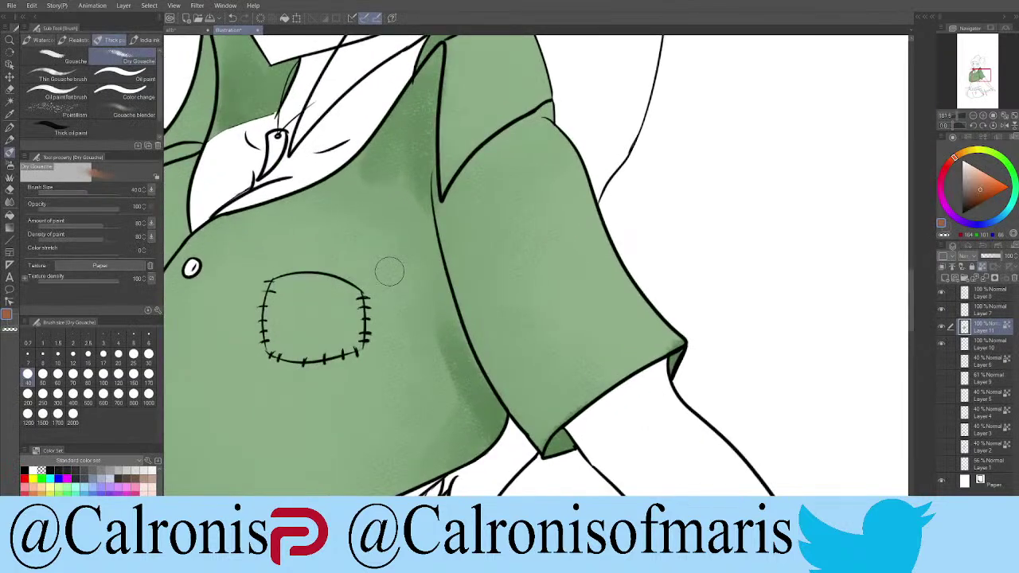
{"action": "left_click", "coordinate": [142, 109]}
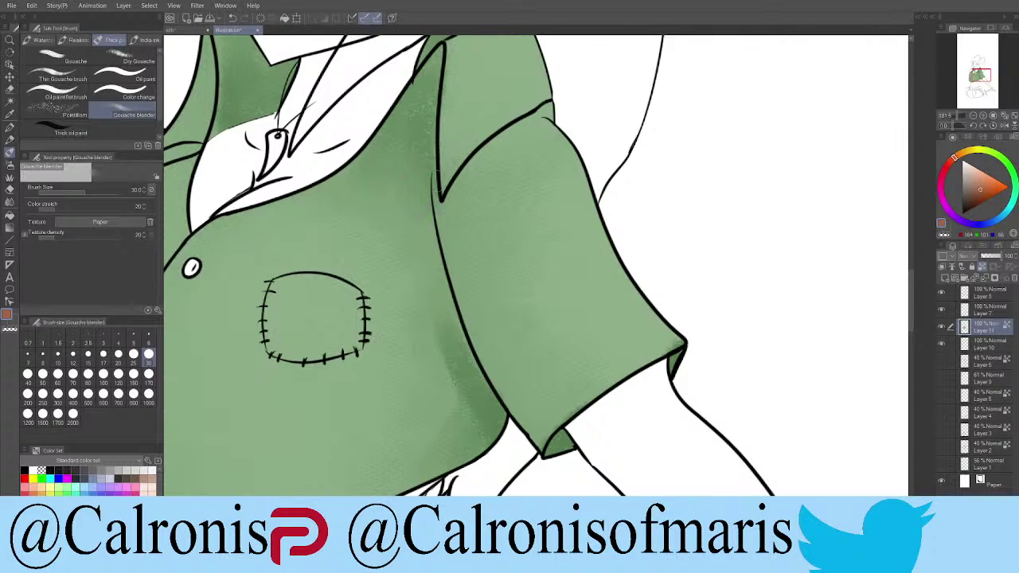
{"action": "mouse_move", "coordinate": [451, 181]}
{"action": "left_mouse_down"}
{"action": "mouse_move", "coordinate": [444, 231]}
{"action": "mouse_move", "coordinate": [396, 246]}
{"action": "mouse_move", "coordinate": [371, 218]}
{"action": "left_mouse_up"}
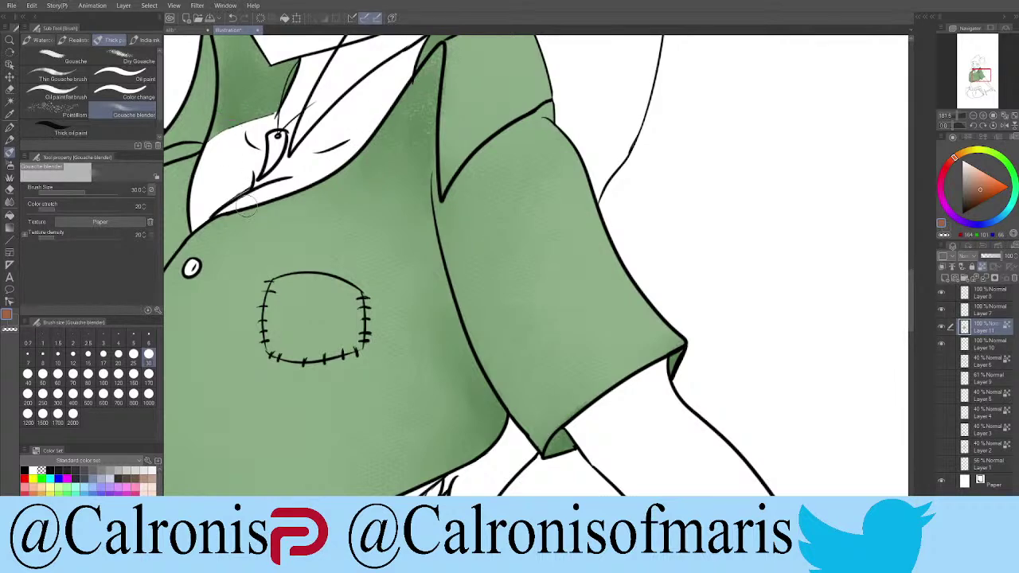
{"action": "left_click_drag", "start_coordinate": [250, 193], "coordinate": [384, 249]}
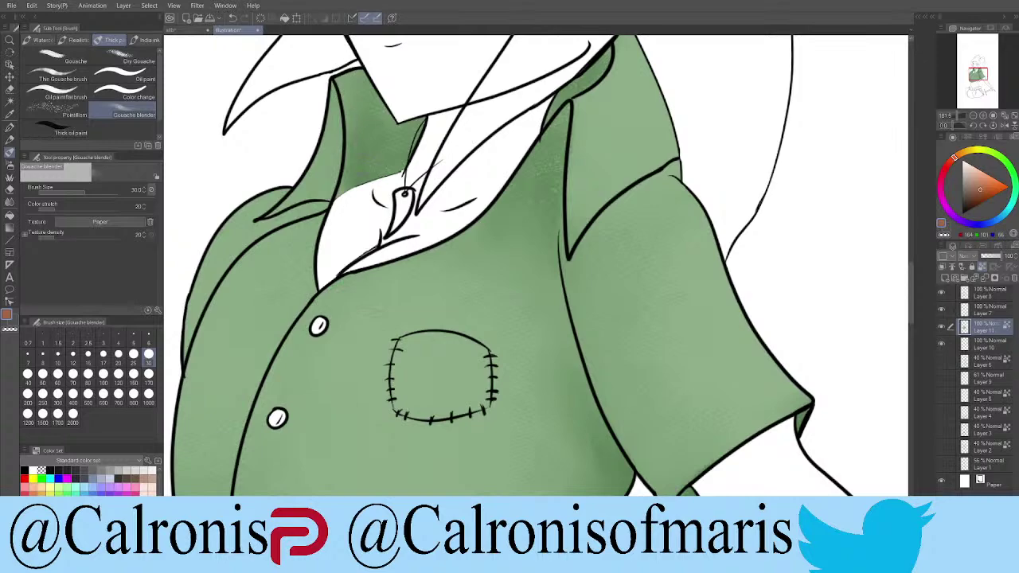
{"action": "scroll", "coordinate": [371, 192], "scroll_direction": "down", "scroll_amount": 10}
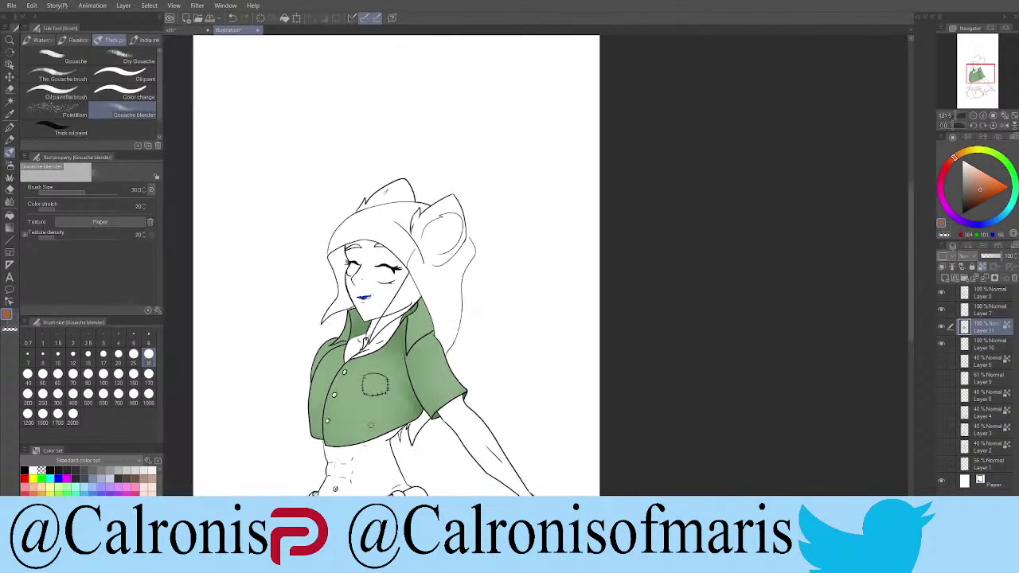
{"action": "scroll", "coordinate": [371, 446], "scroll_direction": "up", "scroll_amount": 10}
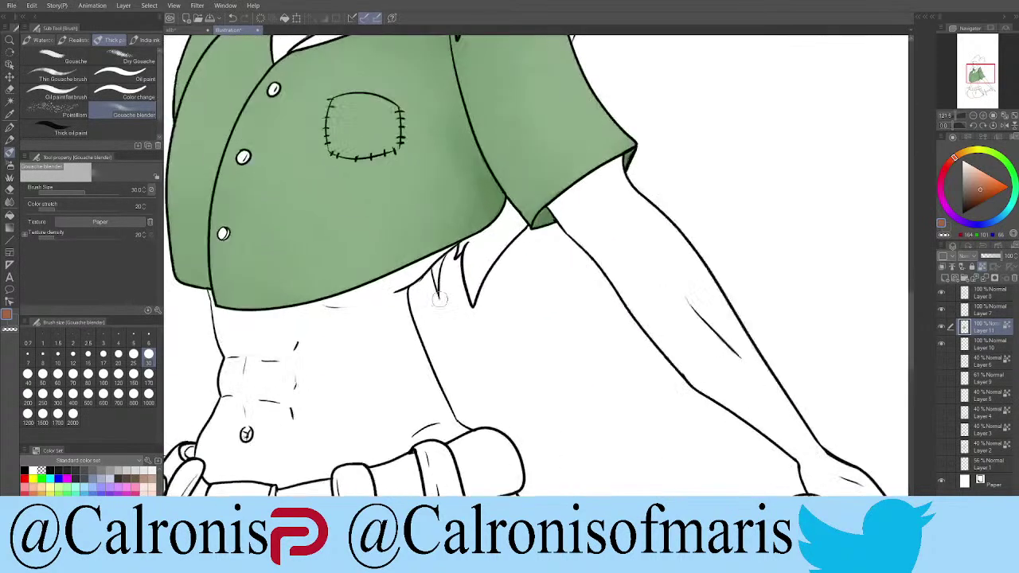
{"action": "scroll", "coordinate": [427, 300], "scroll_direction": "down", "scroll_amount": 5}
{"action": "scroll", "coordinate": [423, 315], "scroll_direction": "up", "scroll_amount": 3}
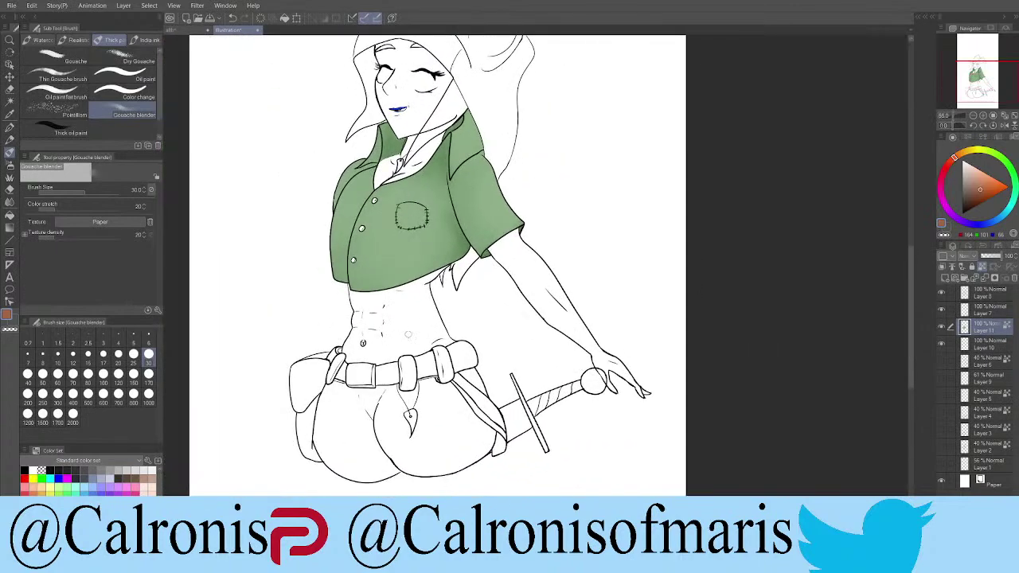
Step: Add a new layer directly above Layer 10, beneath the shirt's colour layer
{"action": "left_click", "coordinate": [943, 344]}
{"action": "left_click", "coordinate": [943, 344]}
{"action": "left_click", "coordinate": [979, 345]}
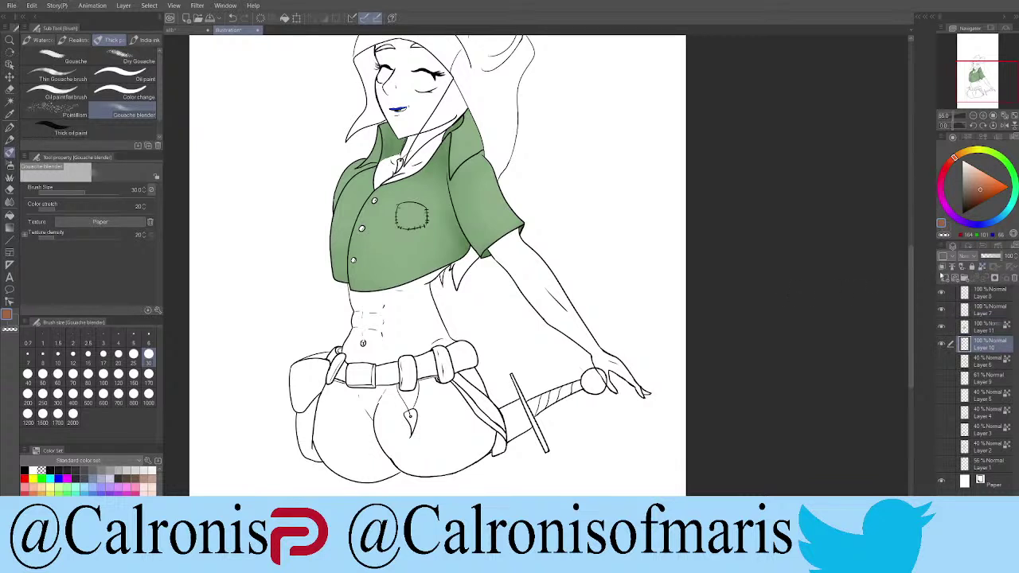
{"action": "left_click", "coordinate": [942, 278]}
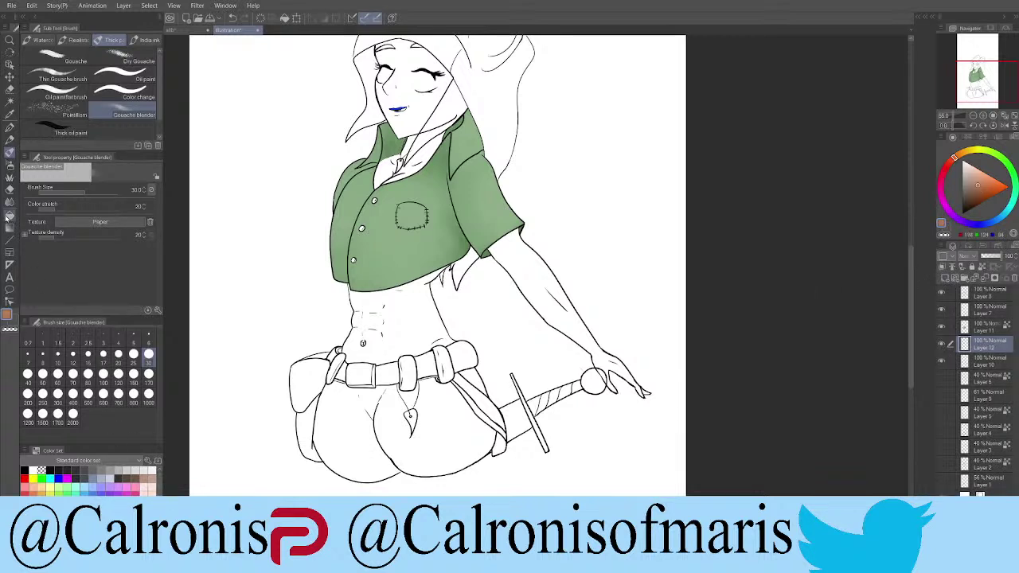
Step: Fill the midriff, face, neck and open chest area with a warm brown skin tone, referring to other layers
{"action": "left_click", "coordinate": [10, 215]}
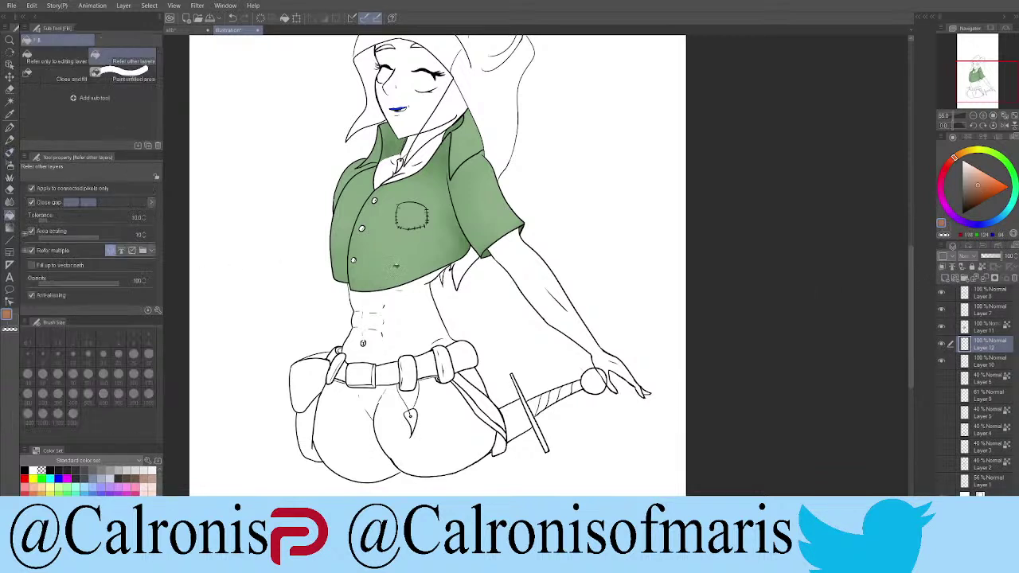
{"action": "left_click", "coordinate": [415, 303]}
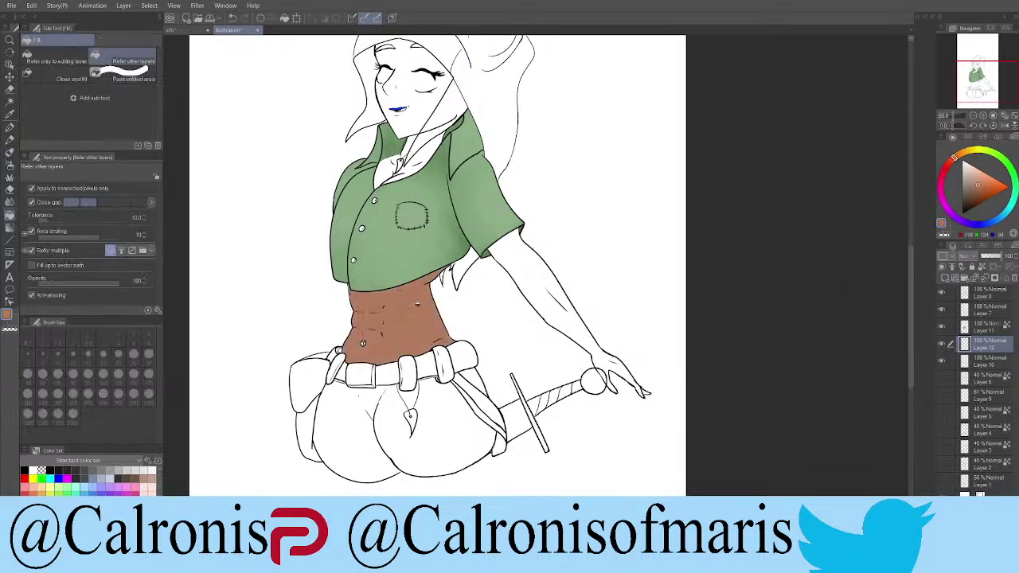
{"action": "left_click", "coordinate": [422, 129]}
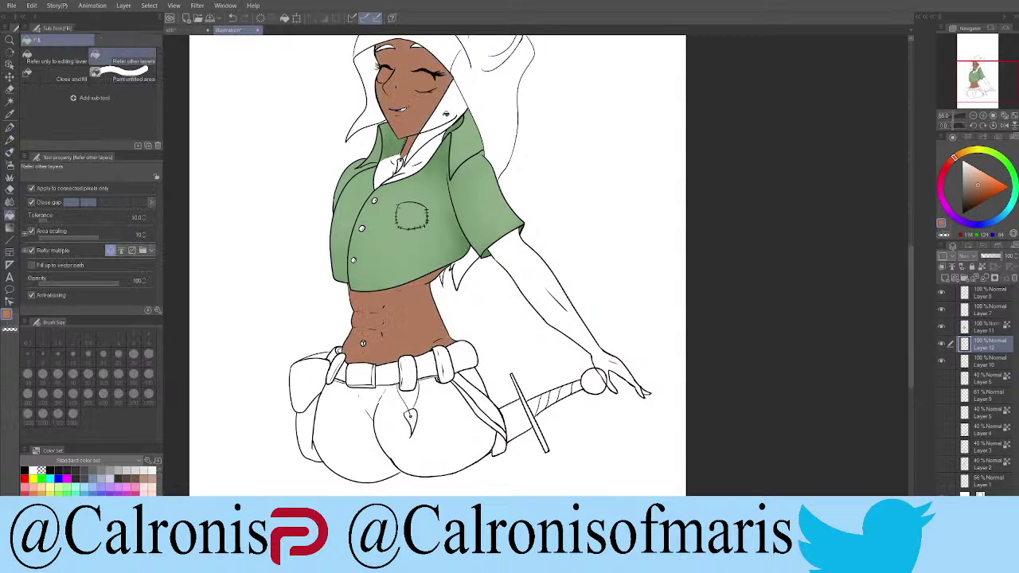
{"action": "left_click", "coordinate": [448, 116]}
{"action": "left_click", "coordinate": [412, 159]}
{"action": "left_click", "coordinate": [387, 166]}
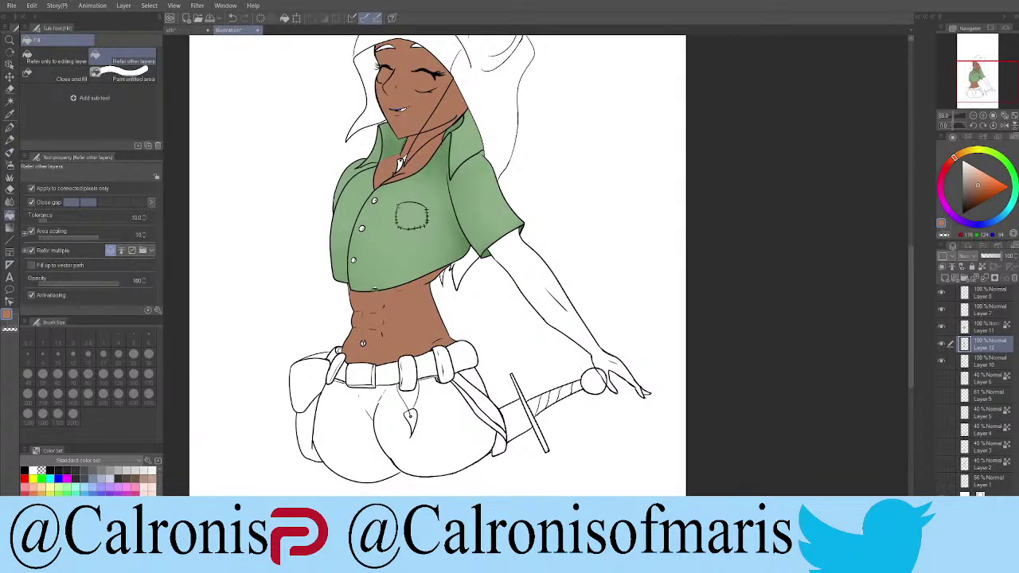
Step: Touch up the brown skin colour along the inner collar edge with the Turnip pen at size 7
{"action": "scroll", "coordinate": [412, 151], "scroll_direction": "up", "scroll_amount": 5}
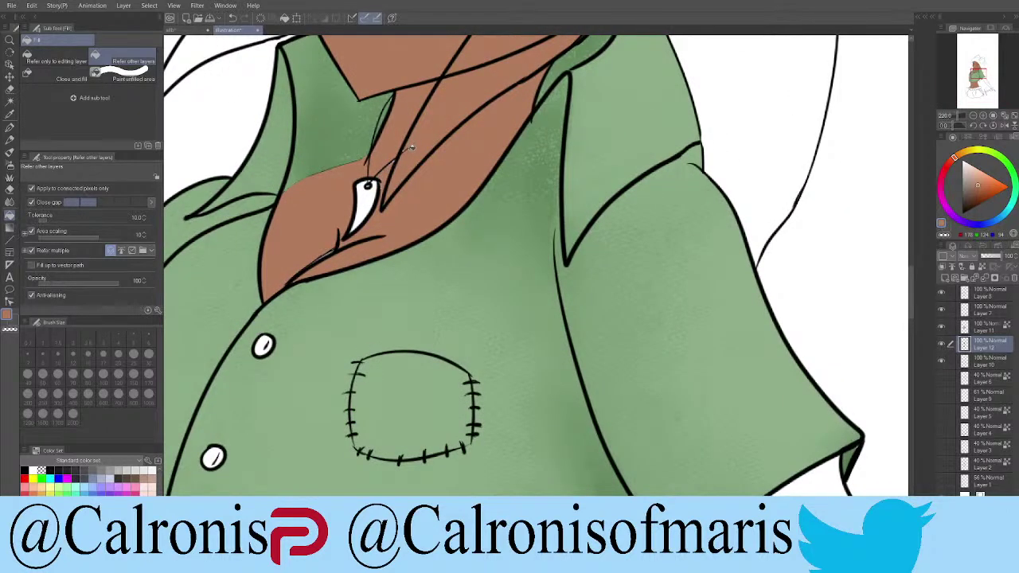
{"action": "key", "text": "e"}
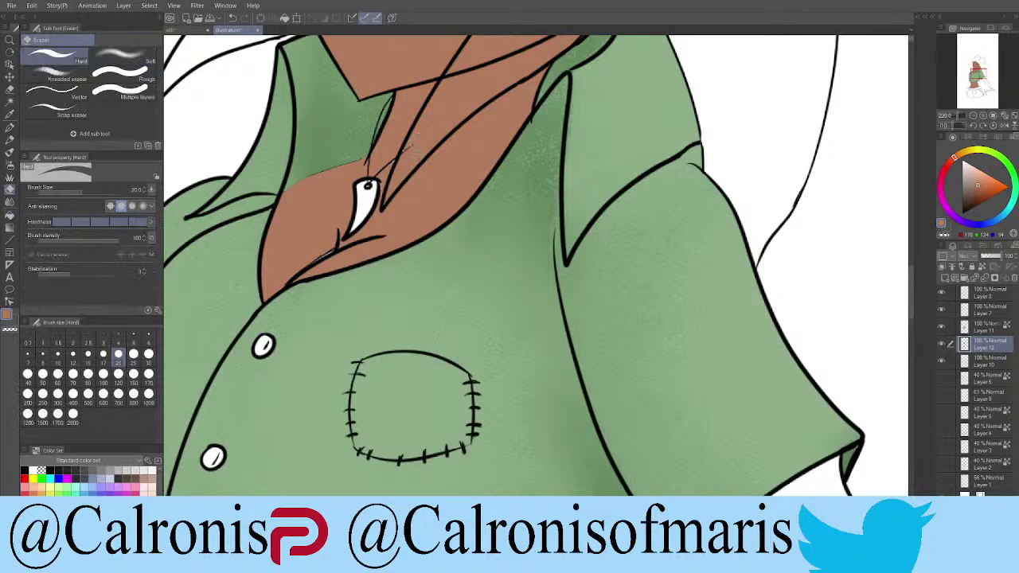
{"action": "key", "text": "p"}
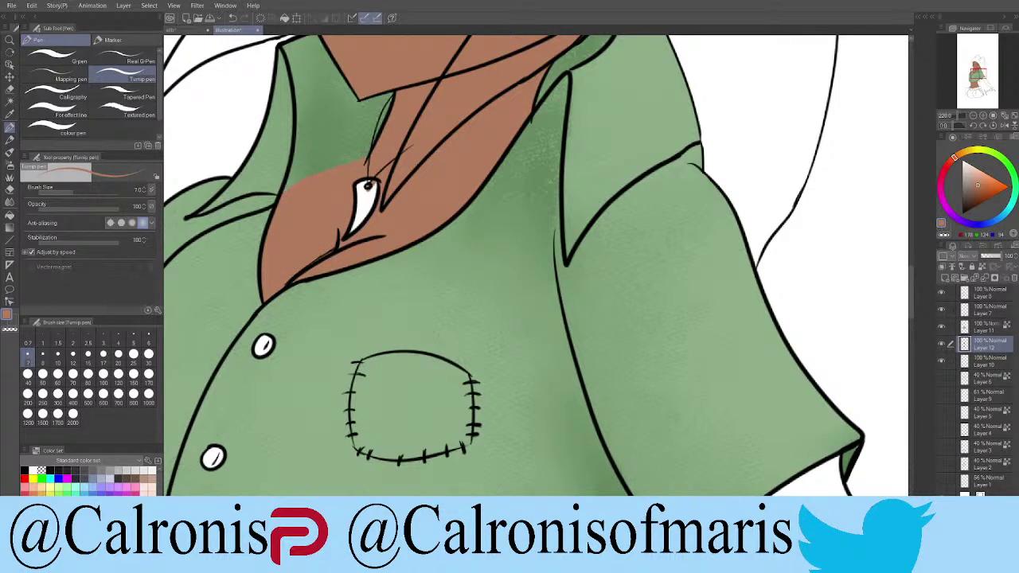
{"action": "scroll", "coordinate": [372, 195], "scroll_direction": "down", "scroll_amount": 6}
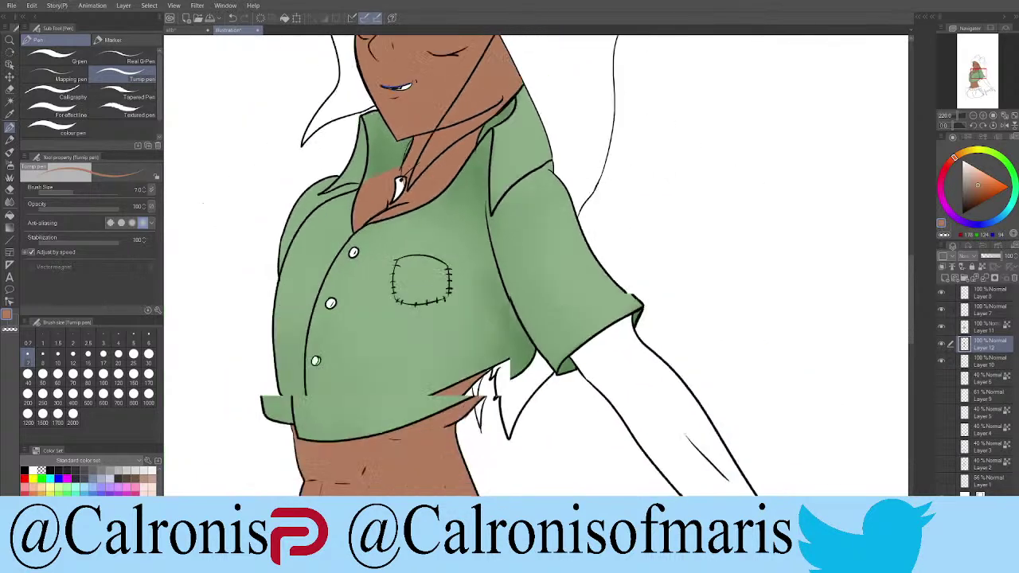
Step: Paint over the white gaps inside the navel with the brown skin colour using the Turnip pen at size 7
{"action": "scroll", "coordinate": [372, 195], "scroll_direction": "up", "scroll_amount": 2}
{"action": "scroll", "coordinate": [413, 318], "scroll_direction": "up", "scroll_amount": 3}
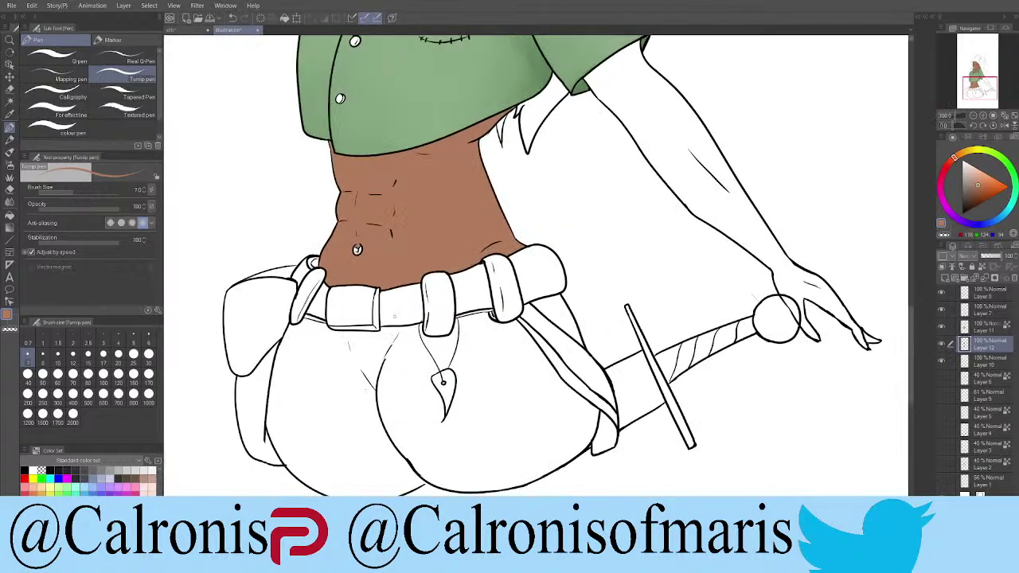
{"action": "scroll", "coordinate": [357, 250], "scroll_direction": "up", "scroll_amount": 5}
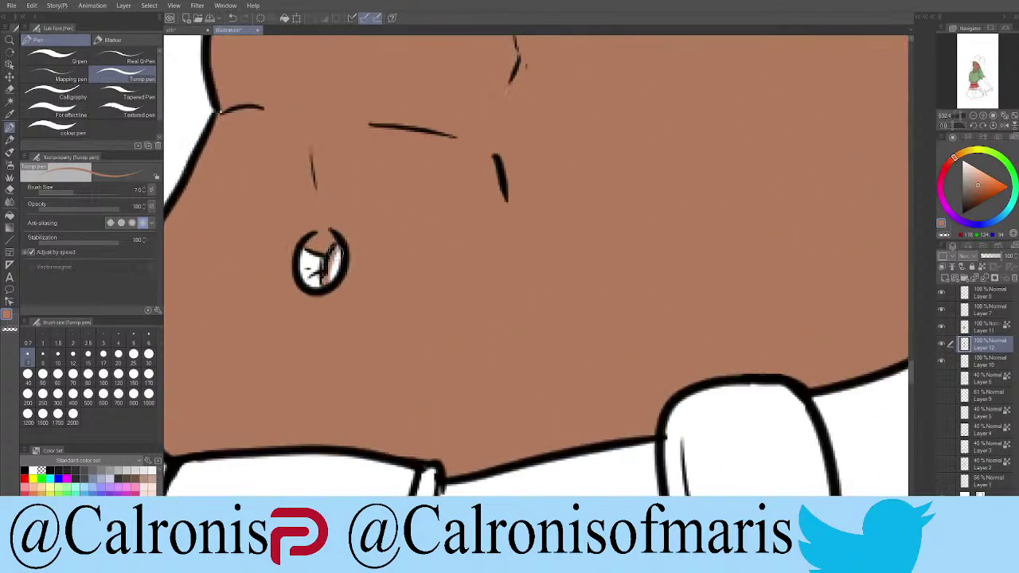
{"action": "mouse_move", "coordinate": [340, 267]}
{"action": "left_mouse_down"}
{"action": "mouse_move", "coordinate": [311, 296]}
{"action": "mouse_move", "coordinate": [327, 231]}
{"action": "mouse_move", "coordinate": [315, 285]}
{"action": "left_mouse_up"}
{"action": "mouse_move", "coordinate": [299, 247]}
{"action": "left_mouse_down"}
{"action": "mouse_move", "coordinate": [310, 288]}
{"action": "mouse_move", "coordinate": [317, 280]}
{"action": "left_mouse_up"}
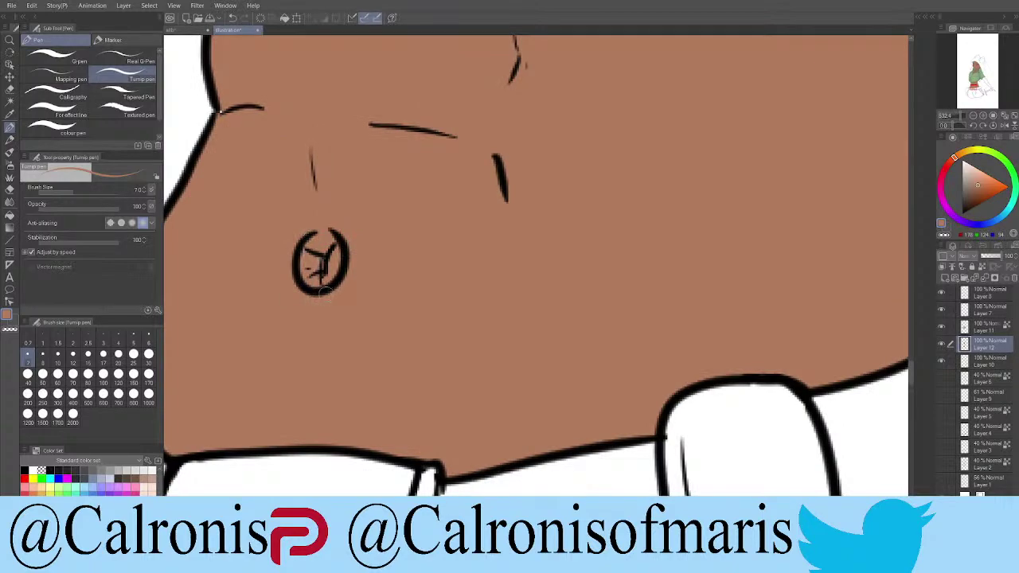
Step: Fill the outstretched arm, the hand and the thumb section overlapping the sword pommel with the brown skin tone, referring to other layers
{"action": "scroll", "coordinate": [318, 263], "scroll_direction": "down", "scroll_amount": 5}
{"action": "scroll", "coordinate": [411, 263], "scroll_direction": "up", "scroll_amount": 1}
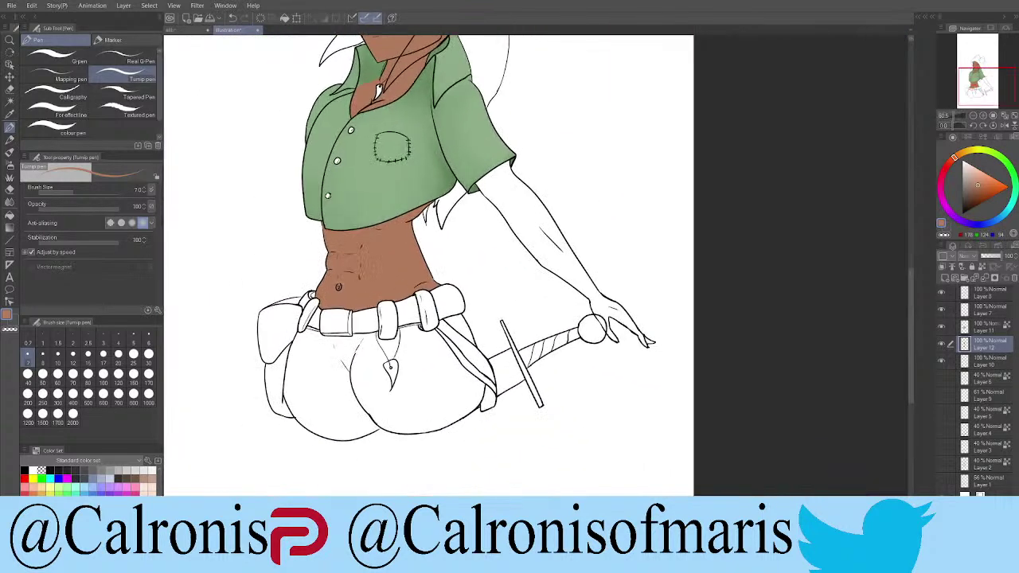
{"action": "scroll", "coordinate": [410, 263], "scroll_direction": "down", "scroll_amount": 3}
{"action": "scroll", "coordinate": [410, 263], "scroll_direction": "up", "scroll_amount": 4}
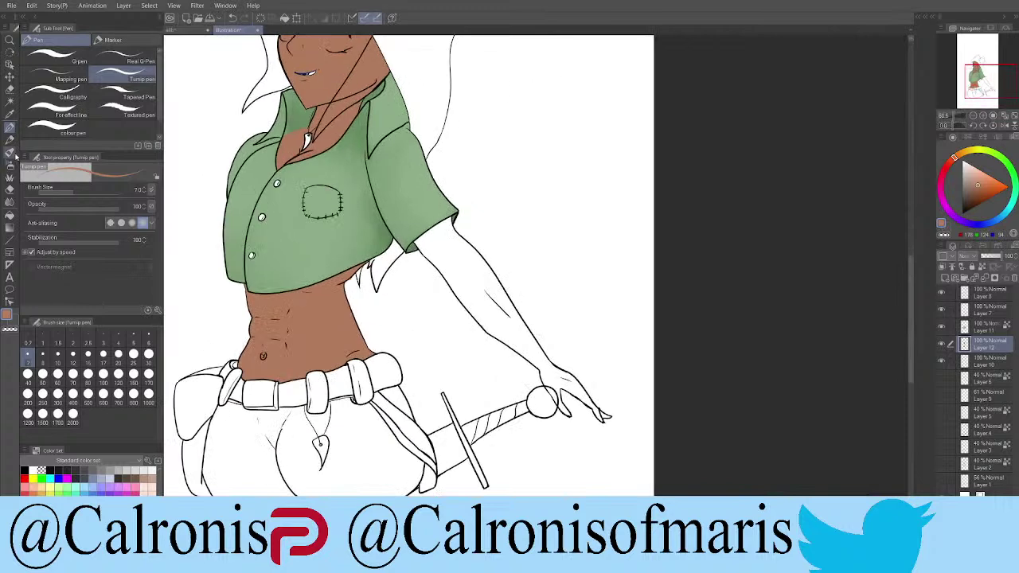
{"action": "left_click", "coordinate": [10, 215]}
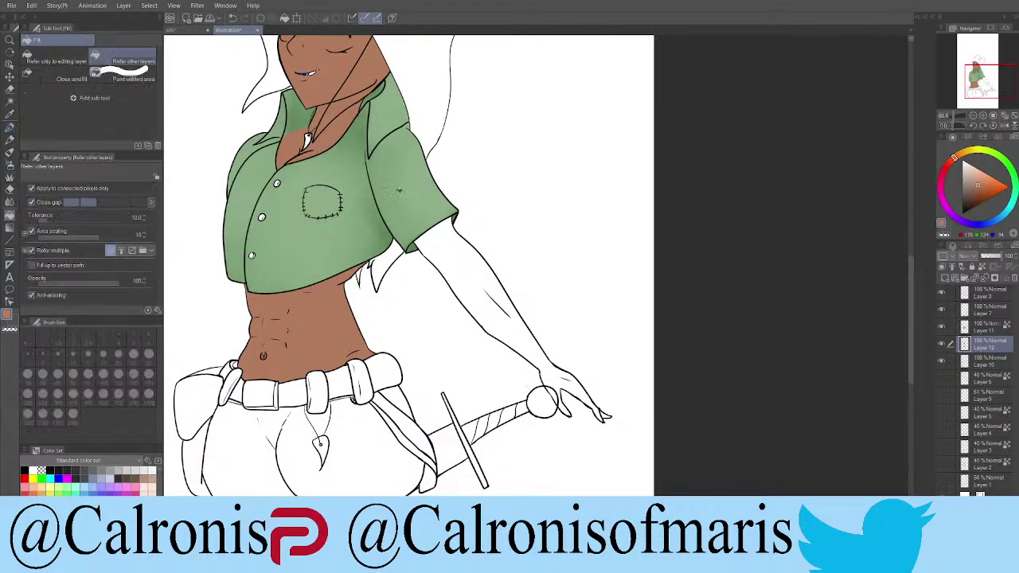
{"action": "left_click", "coordinate": [460, 247]}
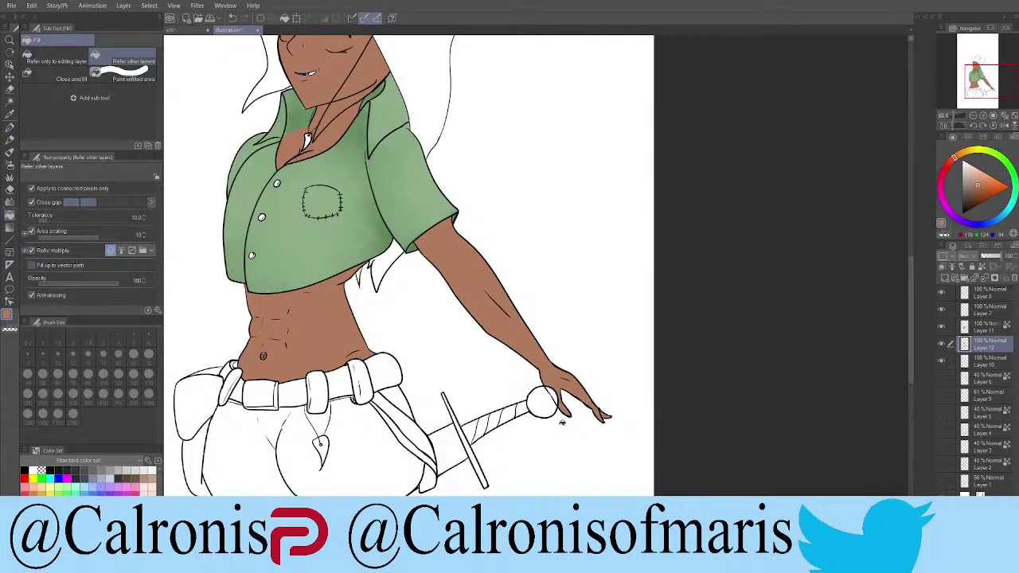
{"action": "left_click", "coordinate": [554, 395]}
Step: Select the area where the thumb overlaps the sword pommel with the Lasso, after checking which layer holds the pommel outline
{"action": "left_click", "coordinate": [941, 312]}
{"action": "left_click", "coordinate": [942, 311]}
{"action": "left_click", "coordinate": [8, 90]}
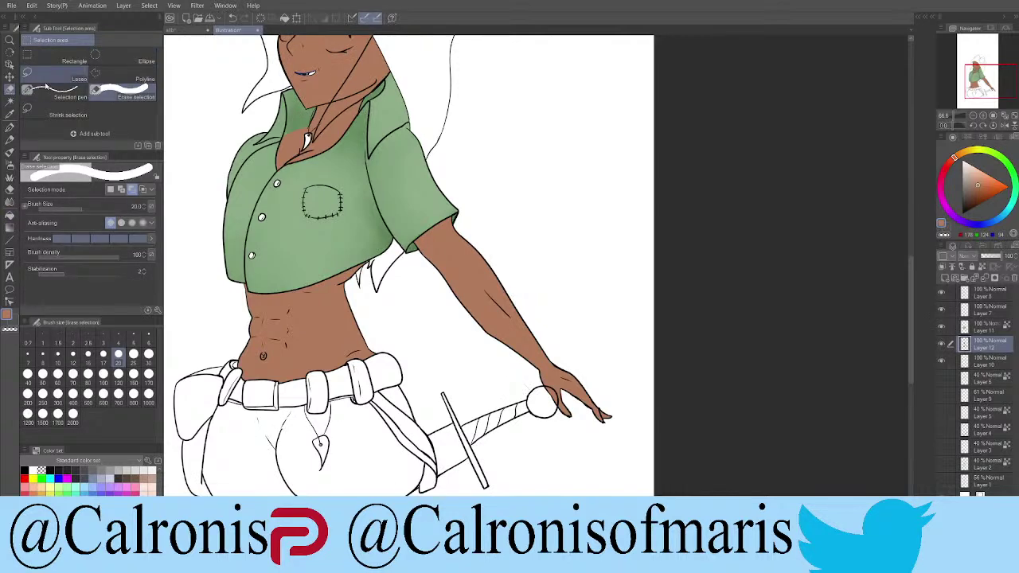
{"action": "left_click", "coordinate": [70, 75]}
{"action": "scroll", "coordinate": [555, 401], "scroll_direction": "up", "scroll_amount": 5}
{"action": "scroll", "coordinate": [519, 343], "scroll_direction": "up", "scroll_amount": 2}
{"action": "mouse_move", "coordinate": [564, 424]}
{"action": "left_mouse_down"}
{"action": "mouse_move", "coordinate": [578, 372]}
{"action": "mouse_move", "coordinate": [516, 344]}
{"action": "left_mouse_up"}
{"action": "scroll", "coordinate": [568, 369], "scroll_direction": "up", "scroll_amount": 3}
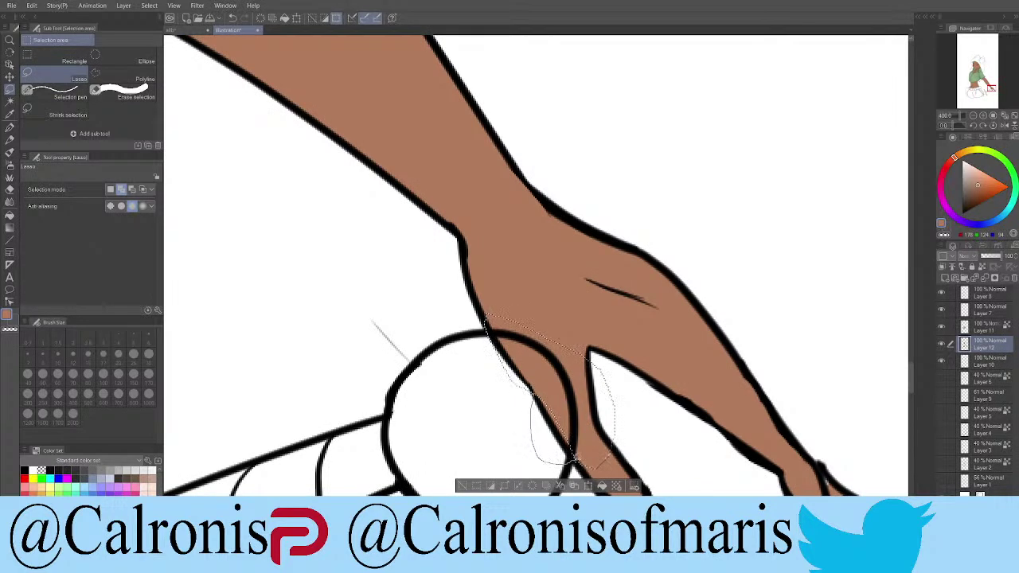
{"action": "left_click", "coordinate": [561, 487]}
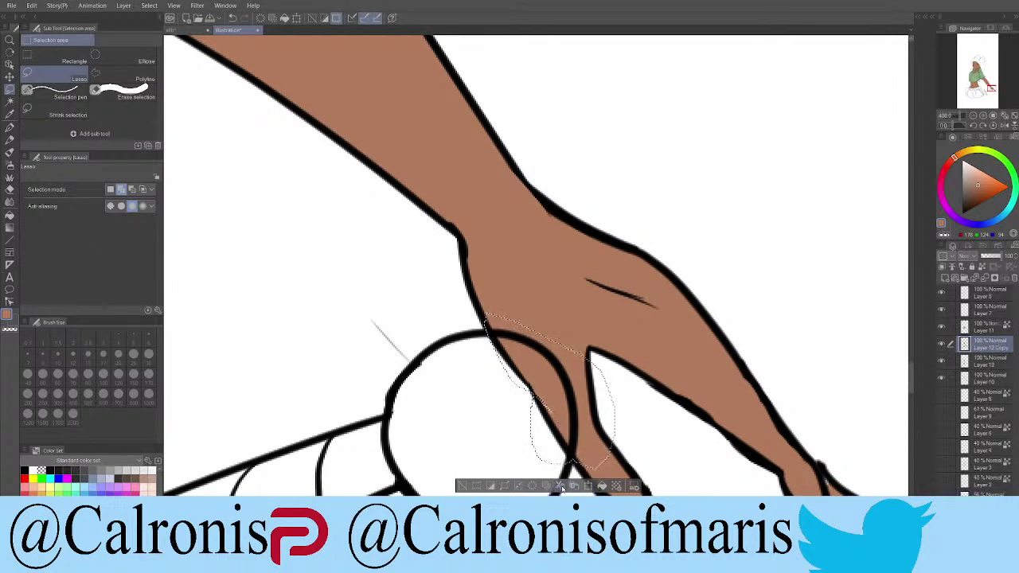
{"action": "left_click", "coordinate": [943, 344]}
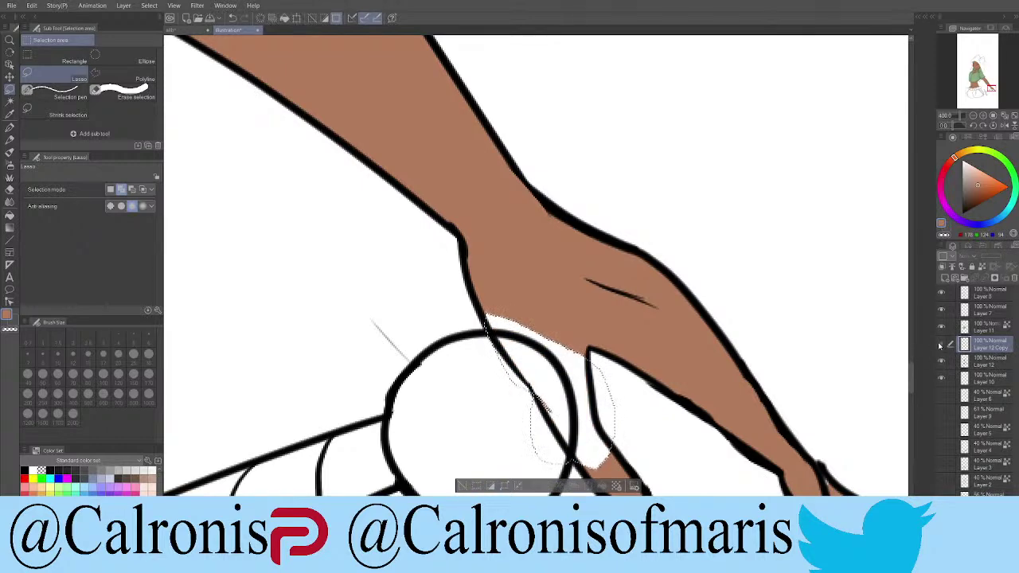
{"action": "left_click", "coordinate": [941, 345]}
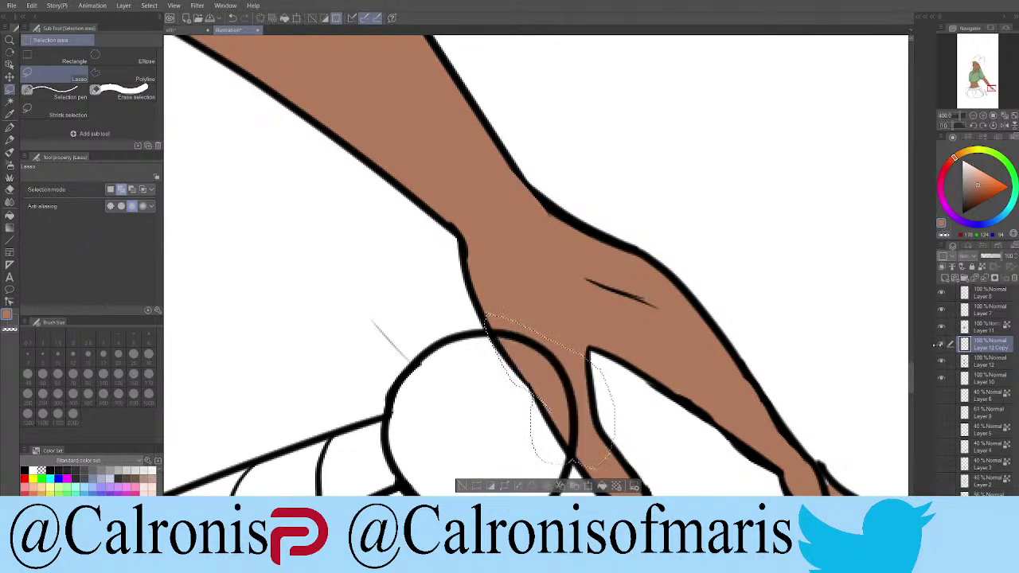
{"action": "key", "text": "ctrl+e"}
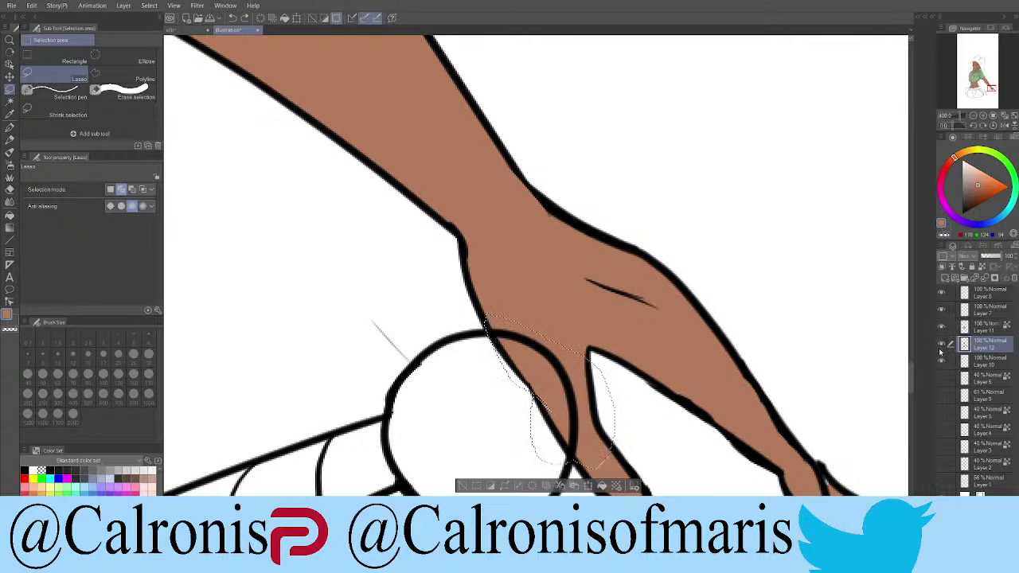
Step: Cut the selected pommel outline crossing the thumb from Layer 7 onto its own layer, hide that layer and clear the selection
{"action": "left_click", "coordinate": [941, 312]}
{"action": "left_click", "coordinate": [941, 312]}
{"action": "left_click", "coordinate": [942, 312]}
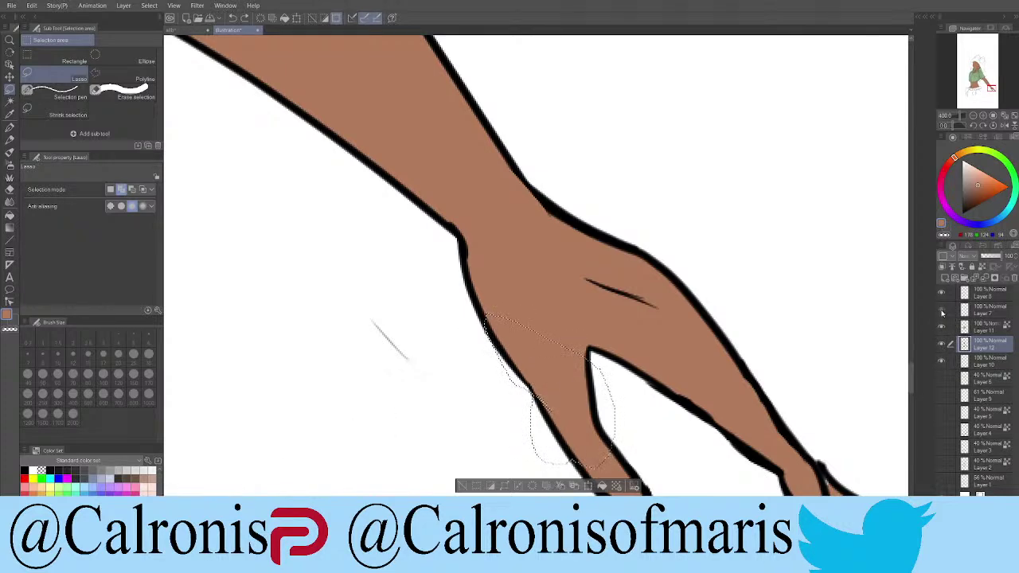
{"action": "left_click", "coordinate": [942, 312]}
{"action": "left_click", "coordinate": [965, 318]}
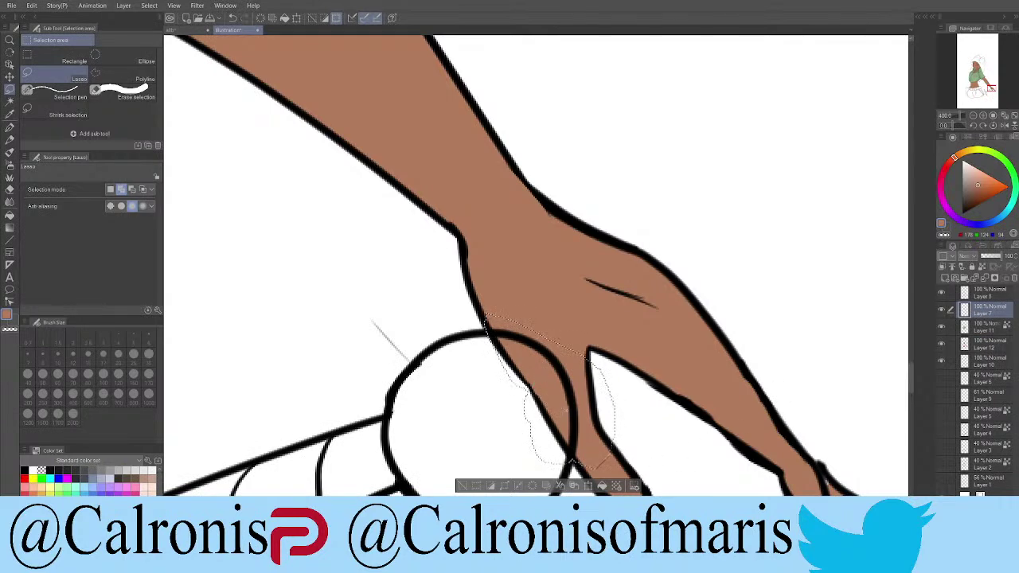
{"action": "left_click", "coordinate": [561, 488]}
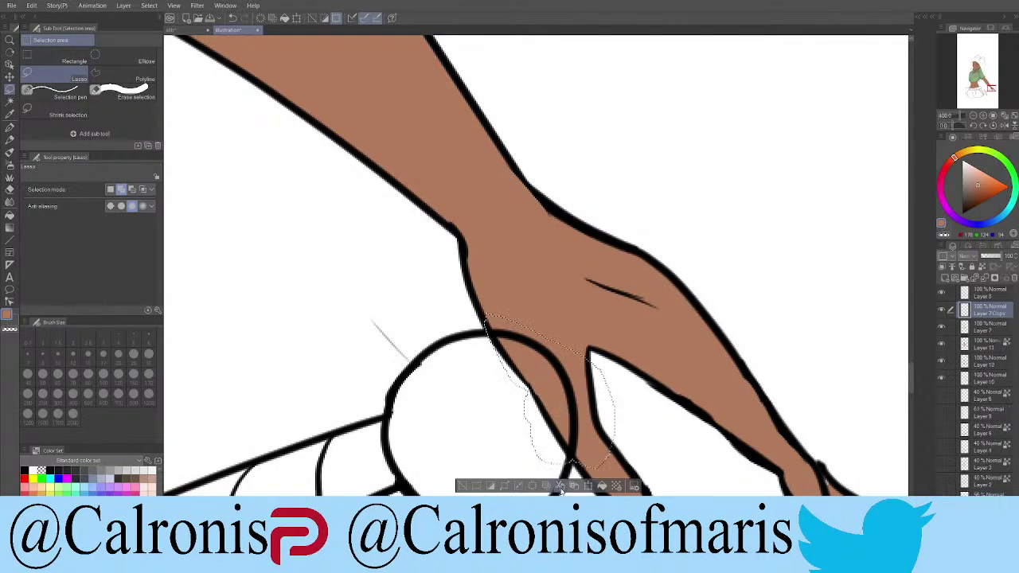
{"action": "left_click", "coordinate": [943, 313]}
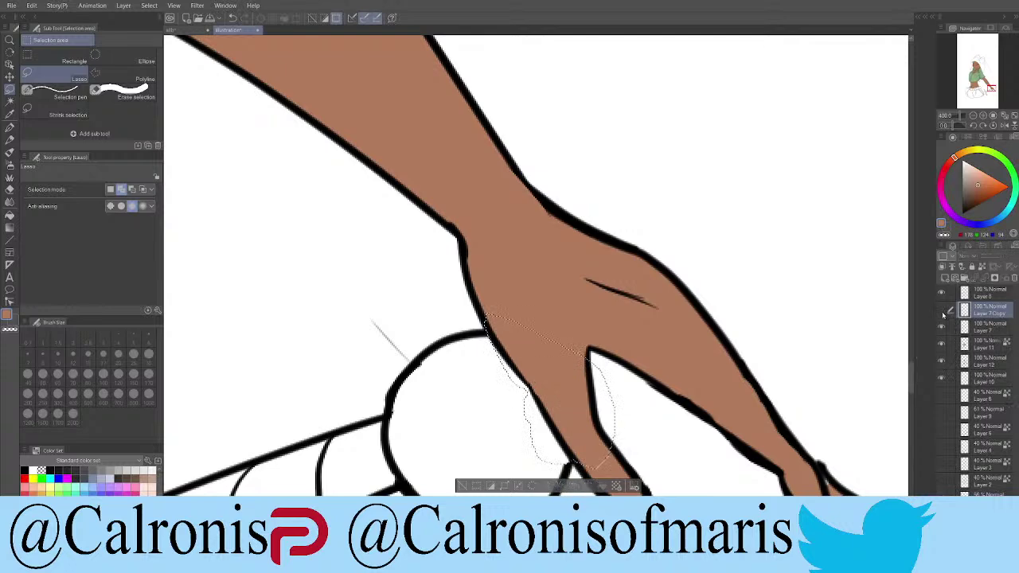
{"action": "left_click", "coordinate": [465, 485]}
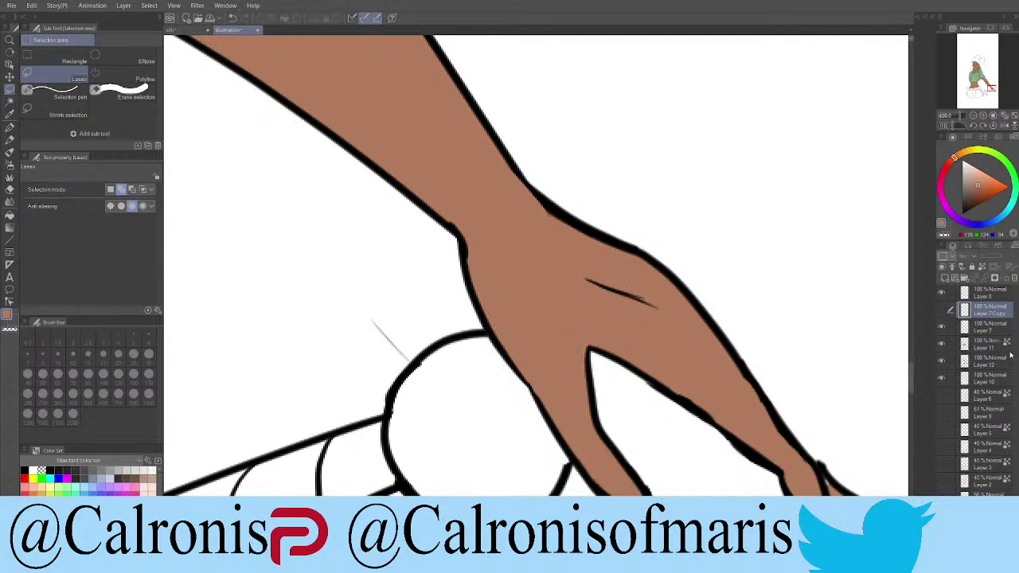
Step: Return to Layer 7 with black and erase the stray grey line beside the pommel with the Multiple layers eraser at size 40
{"action": "left_click", "coordinate": [978, 329]}
{"action": "left_click", "coordinate": [962, 236]}
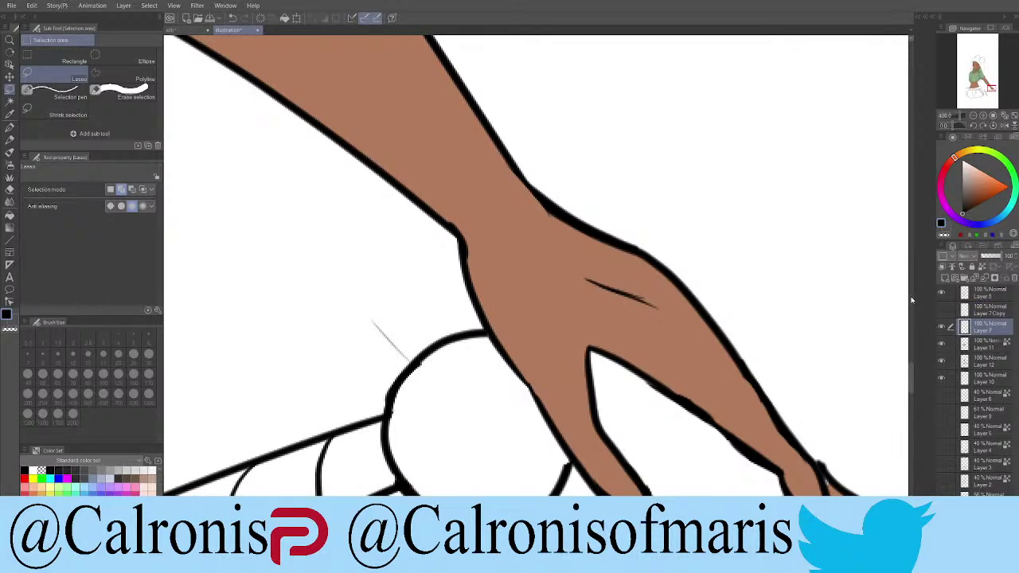
{"action": "scroll", "coordinate": [485, 442], "scroll_direction": "down", "scroll_amount": 10}
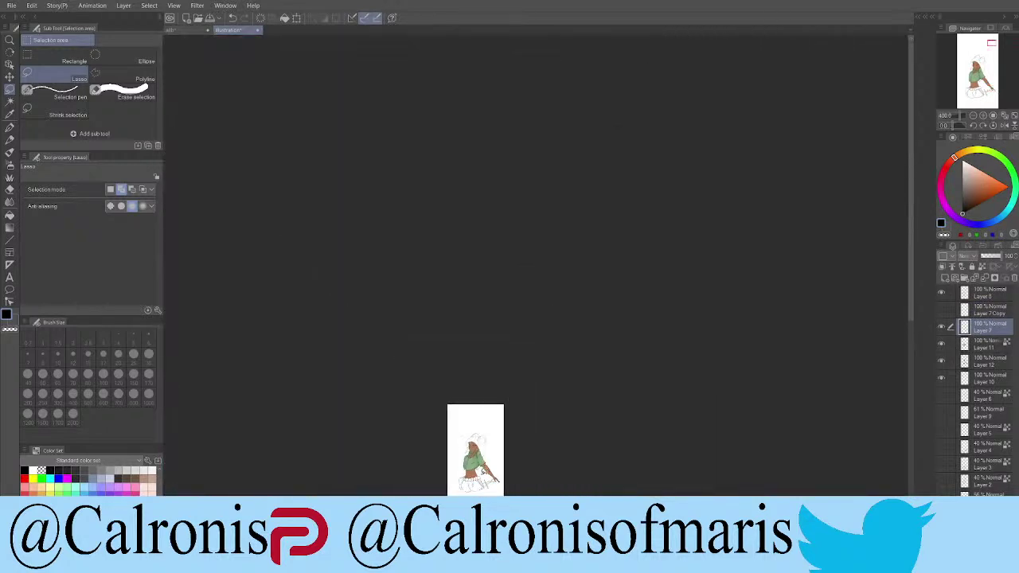
{"action": "key", "text": "p"}
{"action": "scroll", "coordinate": [516, 406], "scroll_direction": "up", "scroll_amount": 10}
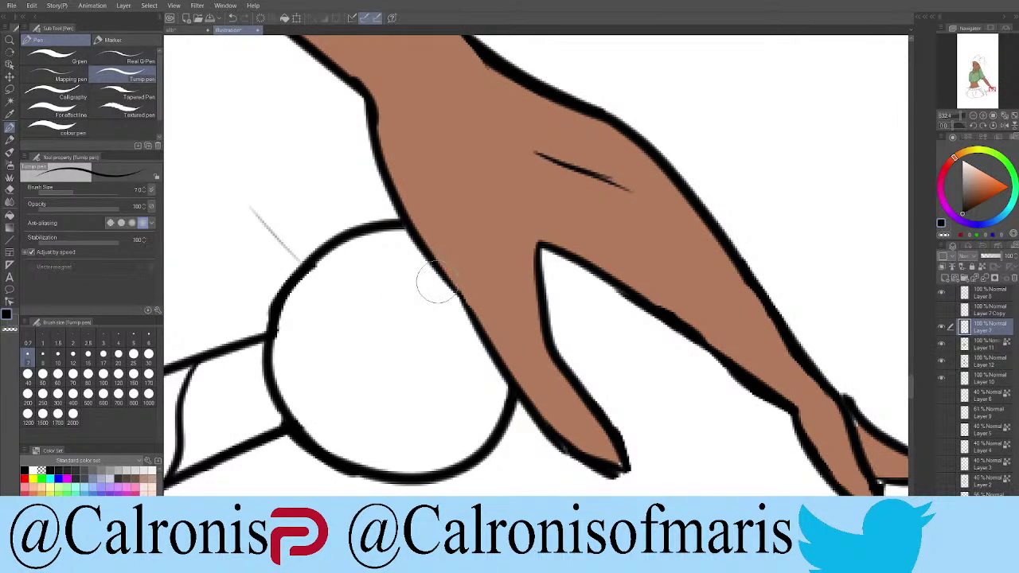
{"action": "key", "text": "e"}
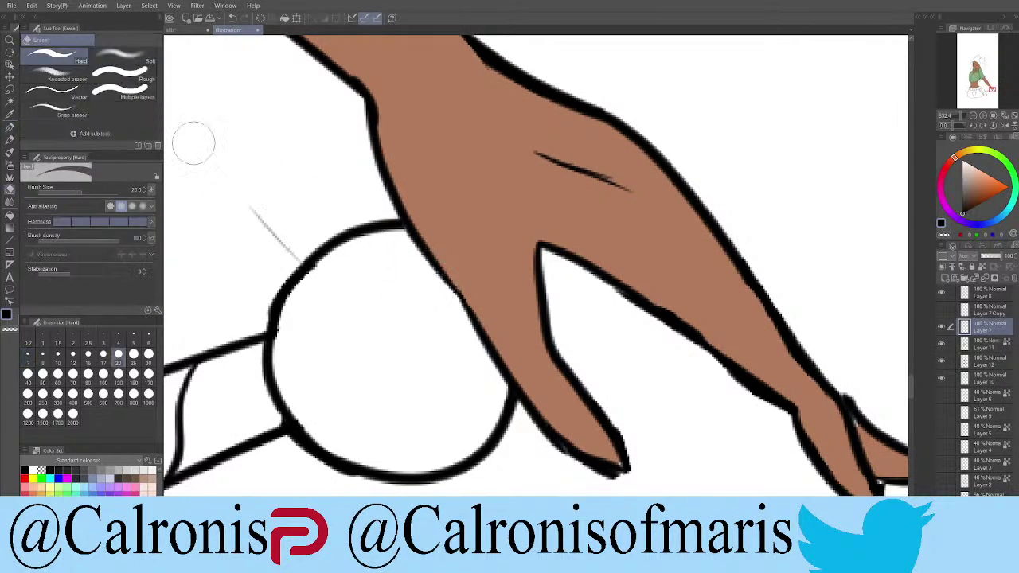
{"action": "left_click", "coordinate": [142, 91]}
{"action": "left_click_drag", "start_coordinate": [282, 195], "coordinate": [278, 218]}
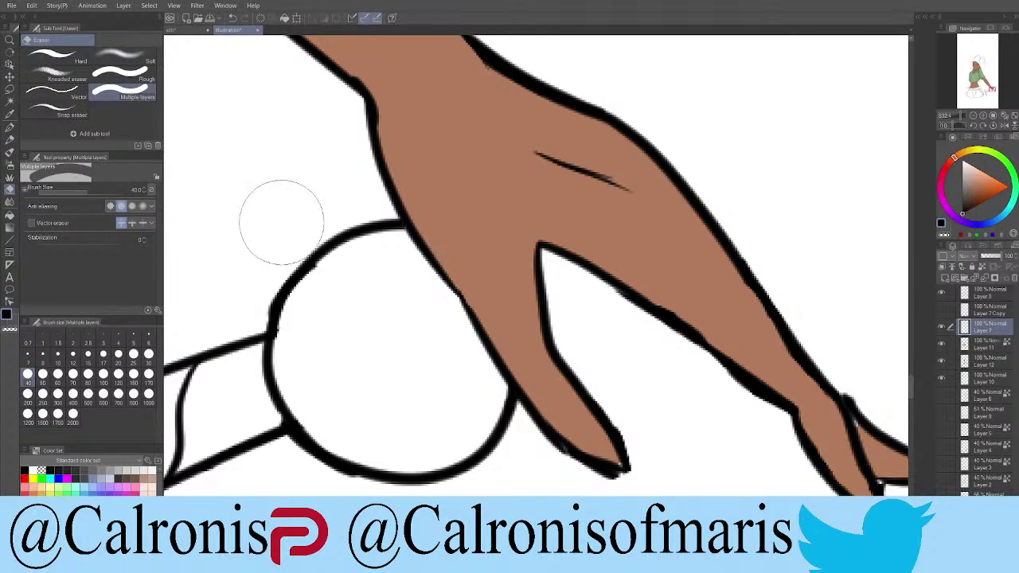
{"action": "left_click", "coordinate": [56, 56]}
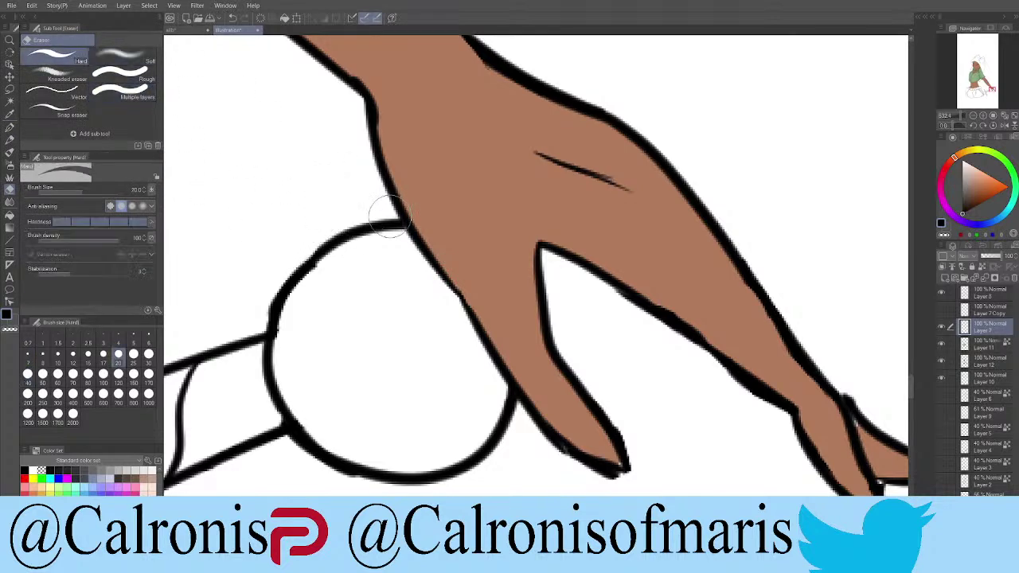
Step: Fill the small white gaps around the nose bridge and eyelashes on Layer 12 with the sampled brown skin colour, using the Turnip pen
{"action": "key", "text": "p"}
{"action": "scroll", "coordinate": [444, 141], "scroll_direction": "down", "scroll_amount": 8}
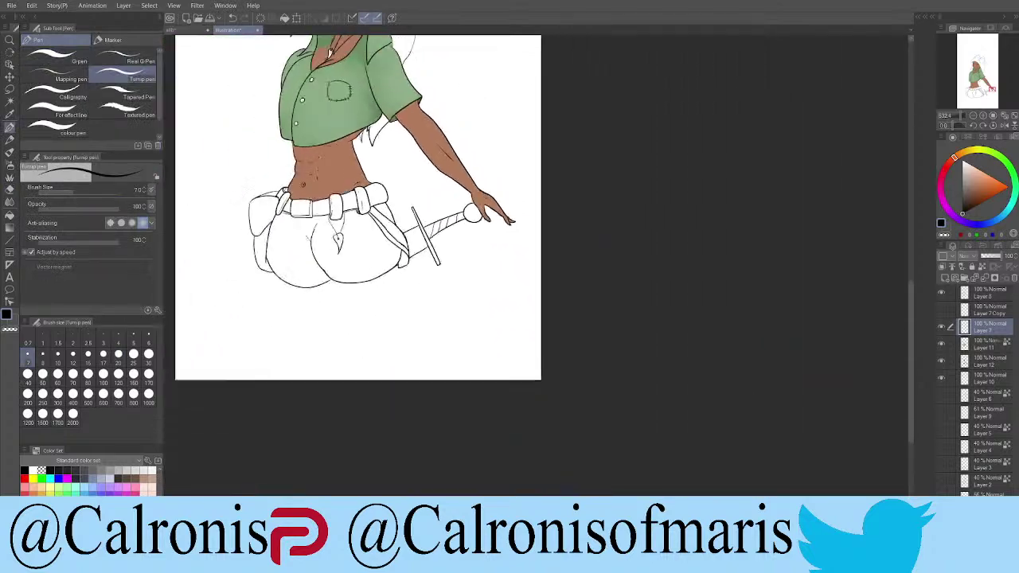
{"action": "scroll", "coordinate": [454, 131], "scroll_direction": "up", "scroll_amount": 8}
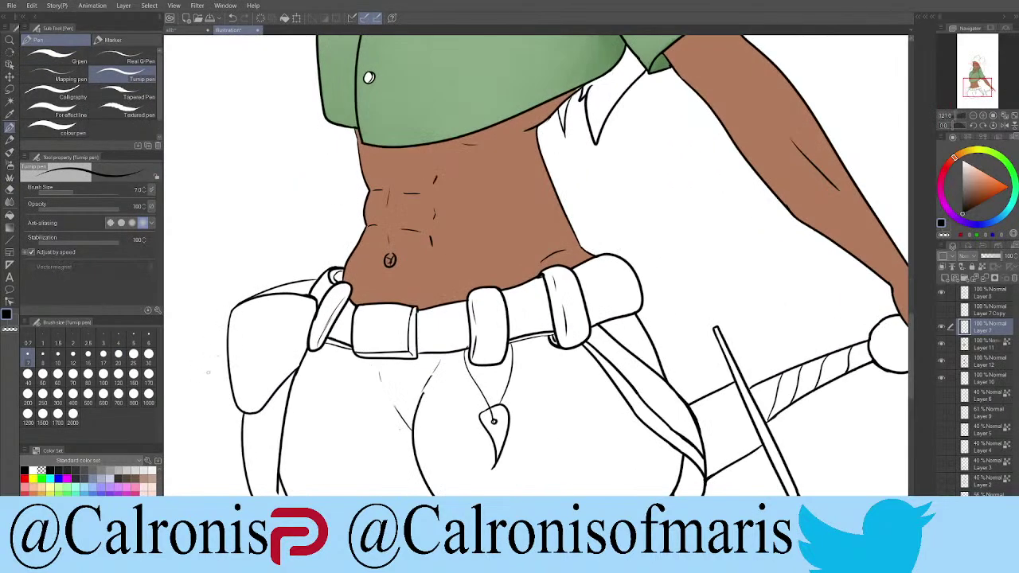
{"action": "scroll", "coordinate": [208, 370], "scroll_direction": "down", "scroll_amount": 5}
{"action": "scroll", "coordinate": [203, 370], "scroll_direction": "up", "scroll_amount": 4}
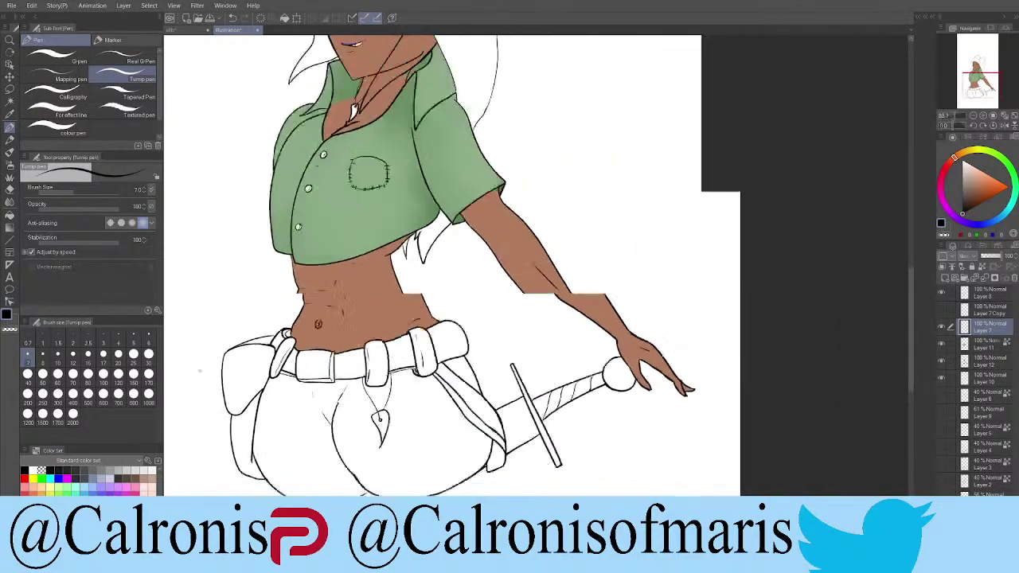
{"action": "scroll", "coordinate": [199, 370], "scroll_direction": "down", "scroll_amount": 5}
{"action": "scroll", "coordinate": [199, 370], "scroll_direction": "up", "scroll_amount": 6}
{"action": "scroll", "coordinate": [199, 371], "scroll_direction": "down", "scroll_amount": 4}
{"action": "scroll", "coordinate": [265, 252], "scroll_direction": "up", "scroll_amount": 8}
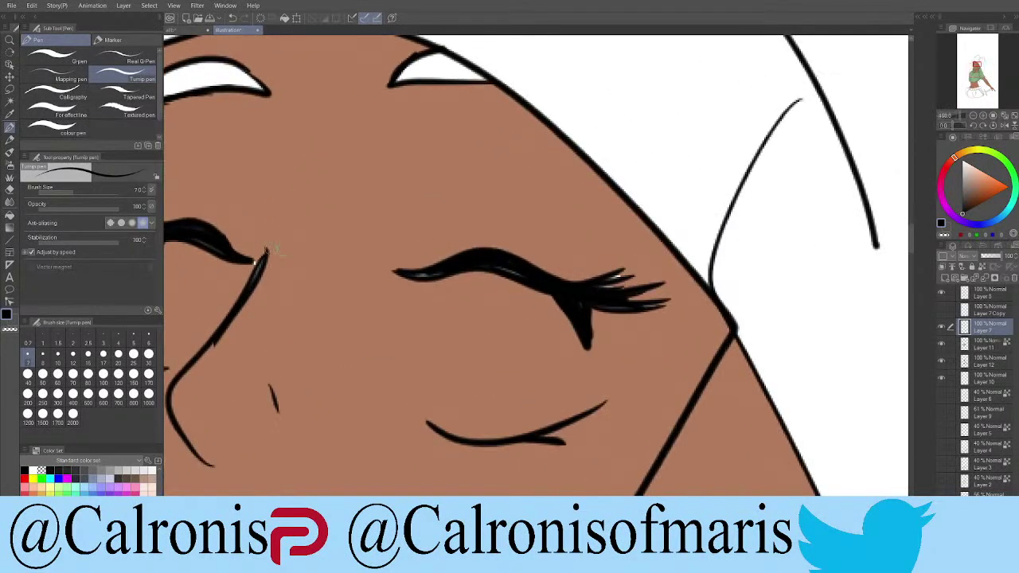
{"action": "left_click_drag", "start_coordinate": [248, 281], "coordinate": [265, 247]}
{"action": "key", "text": "ctrl+z"}
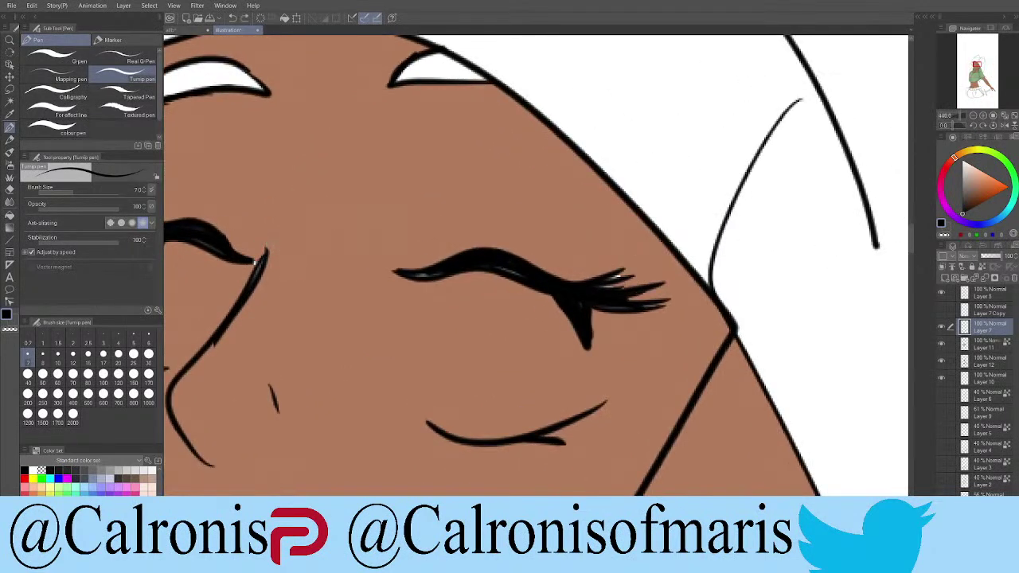
{"action": "left_click", "coordinate": [942, 363]}
{"action": "left_click", "coordinate": [942, 363]}
{"action": "left_click", "coordinate": [987, 363]}
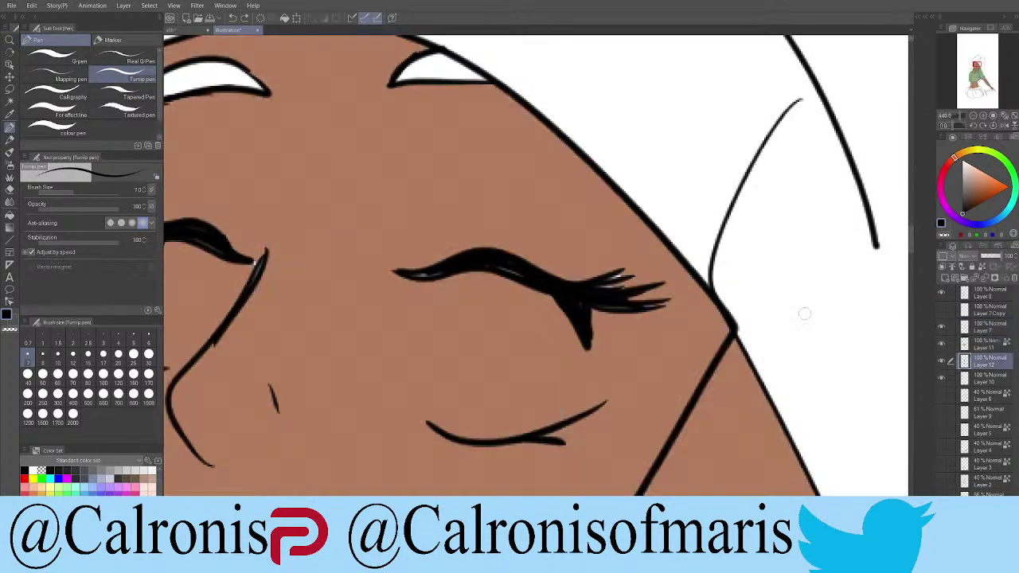
{"action": "left_click", "coordinate": [349, 308], "text": "alt"}
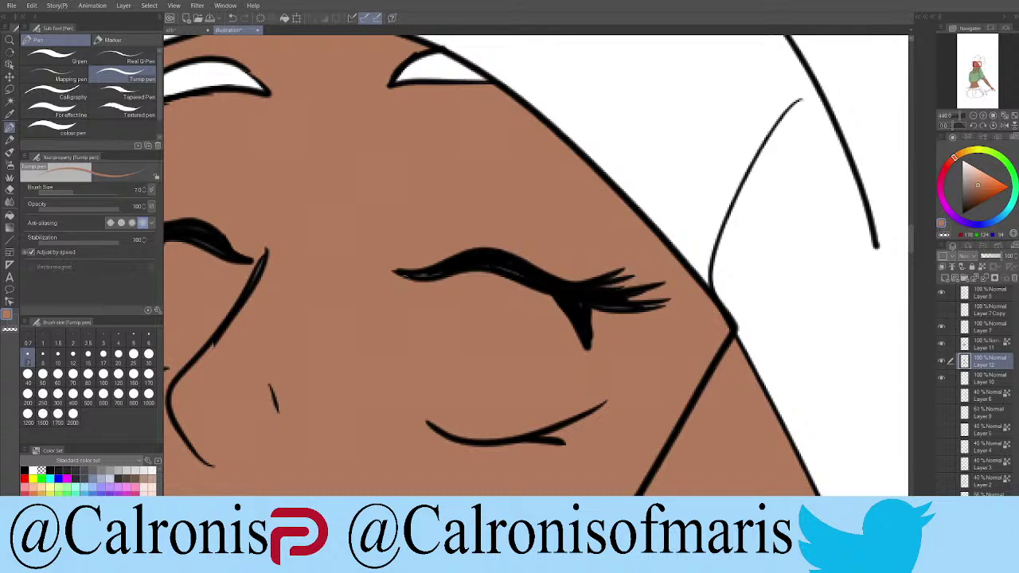
Step: Fill in and thicken both closed eyelid lines in black on Layer 7 with the Turnip pen at size 7
{"action": "left_click", "coordinate": [942, 328]}
{"action": "left_click", "coordinate": [942, 328]}
{"action": "left_click", "coordinate": [966, 327]}
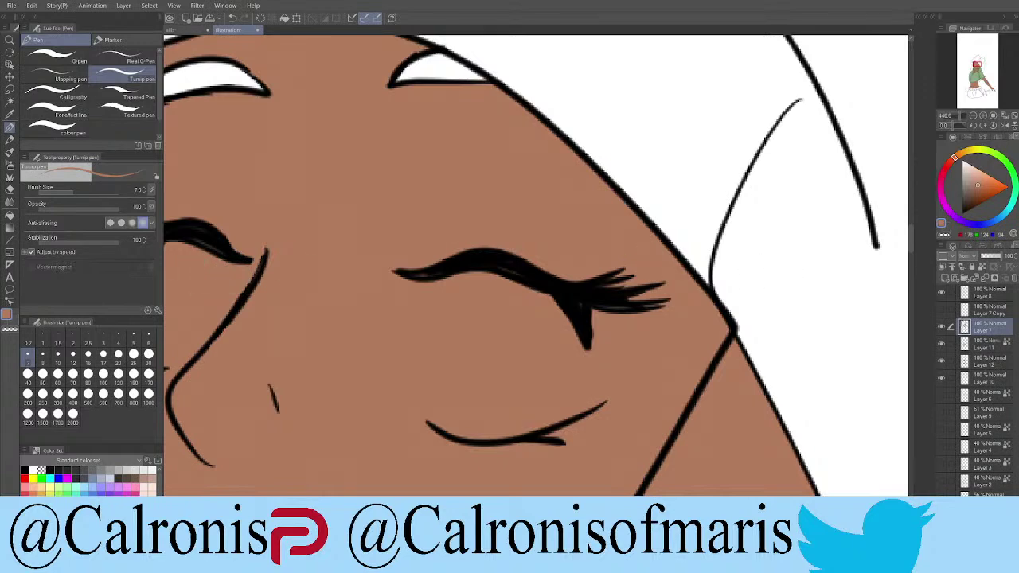
{"action": "key", "text": "x"}
{"action": "mouse_move", "coordinate": [414, 276]}
{"action": "left_mouse_down"}
{"action": "mouse_move", "coordinate": [520, 264]}
{"action": "mouse_move", "coordinate": [541, 278]}
{"action": "mouse_move", "coordinate": [505, 261]}
{"action": "mouse_move", "coordinate": [572, 309]}
{"action": "mouse_move", "coordinate": [658, 305]}
{"action": "mouse_move", "coordinate": [558, 303]}
{"action": "mouse_move", "coordinate": [584, 310]}
{"action": "mouse_move", "coordinate": [596, 308]}
{"action": "mouse_move", "coordinate": [550, 289]}
{"action": "mouse_move", "coordinate": [566, 310]}
{"action": "mouse_move", "coordinate": [558, 302]}
{"action": "mouse_move", "coordinate": [557, 312]}
{"action": "mouse_move", "coordinate": [462, 267]}
{"action": "mouse_move", "coordinate": [566, 307]}
{"action": "mouse_move", "coordinate": [507, 285]}
{"action": "left_mouse_up"}
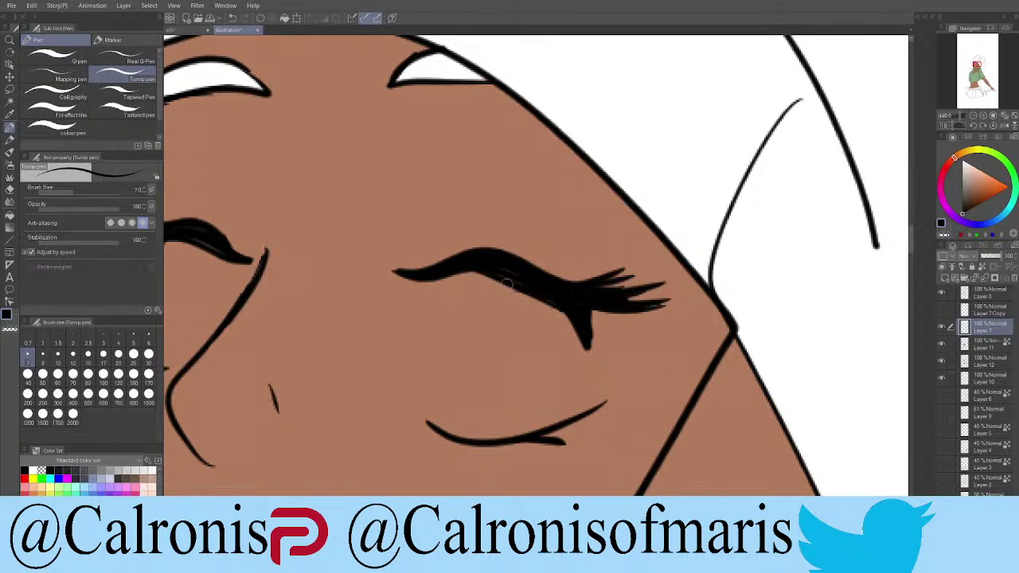
{"action": "left_click_drag", "start_coordinate": [413, 334], "coordinate": [656, 345]}
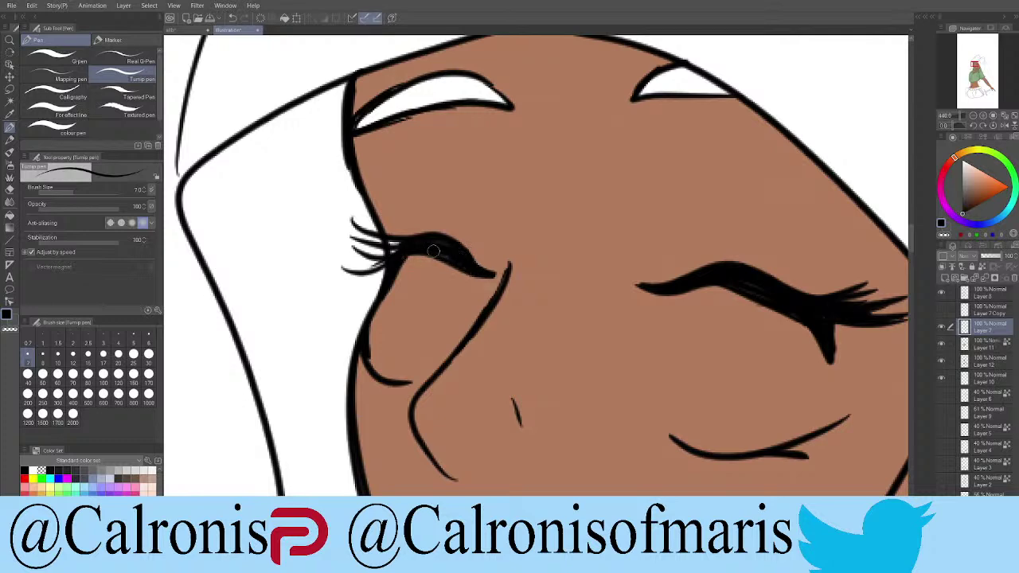
Step: Sample the brown skin colour on Layer 12, and erase the jawline segment crossing the pointed hair lock on Layer 7
{"action": "left_click", "coordinate": [985, 349]}
{"action": "left_click", "coordinate": [987, 367]}
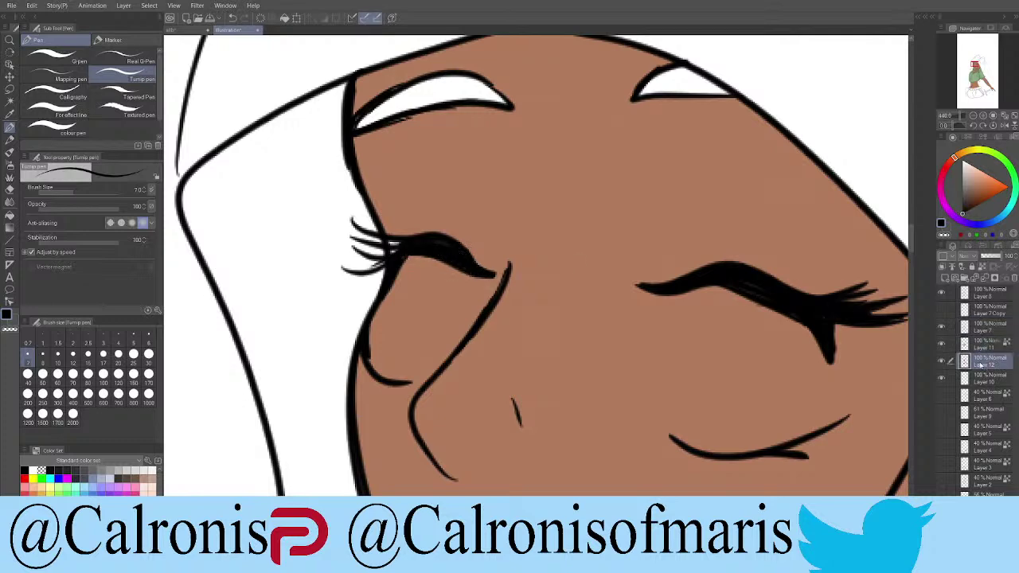
{"action": "left_click", "coordinate": [671, 346], "text": "alt"}
{"action": "scroll", "coordinate": [562, 386], "scroll_direction": "down", "scroll_amount": 15}
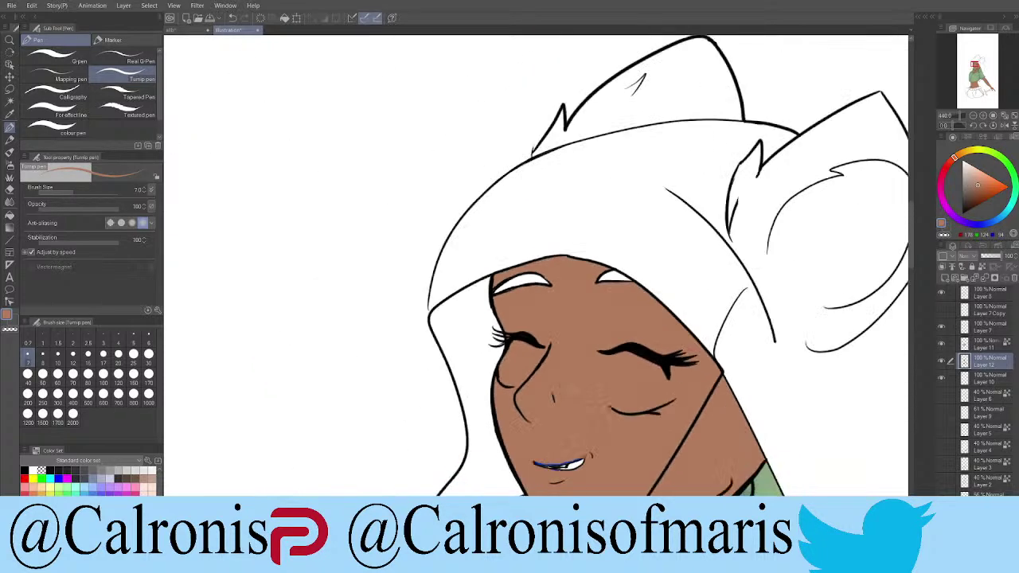
{"action": "scroll", "coordinate": [593, 460], "scroll_direction": "up", "scroll_amount": 12}
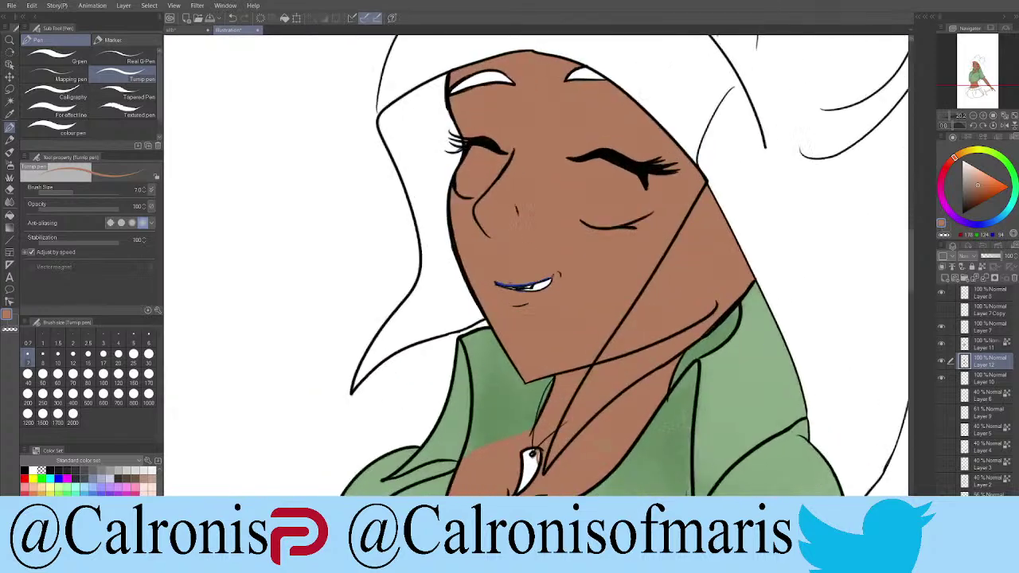
{"action": "left_click", "coordinate": [943, 327]}
{"action": "left_click", "coordinate": [942, 326]}
{"action": "left_click", "coordinate": [983, 327]}
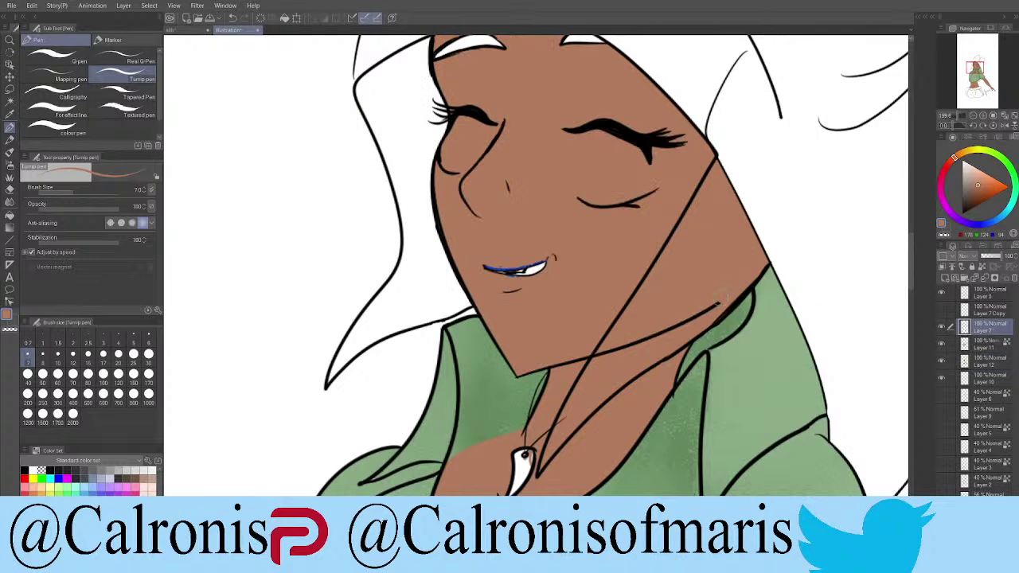
{"action": "left_click_drag", "start_coordinate": [651, 337], "coordinate": [691, 318]}
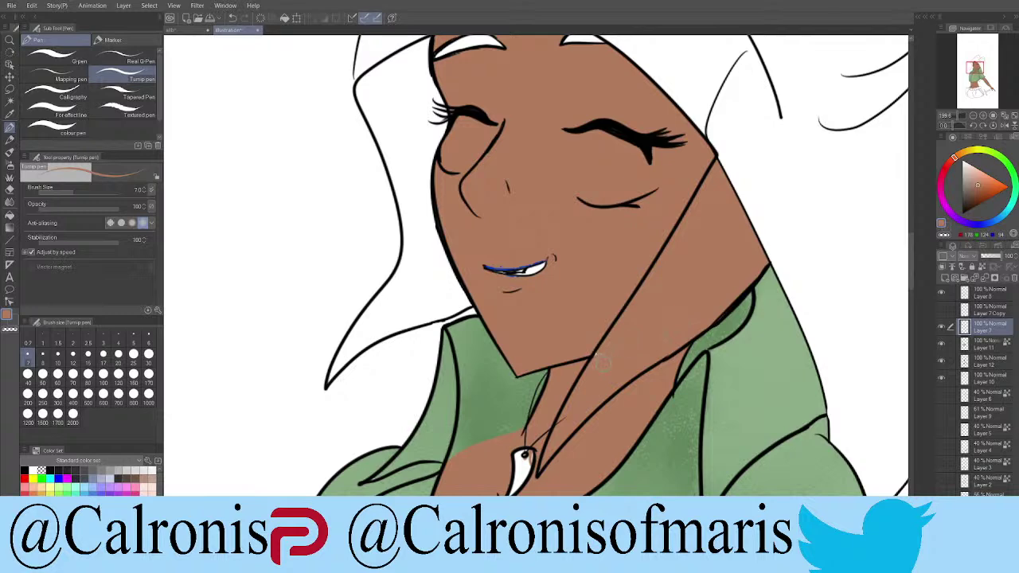
Step: Paint over the small white gap where the jawline meets the hair lock in brown on Layer 12
{"action": "left_click", "coordinate": [986, 360]}
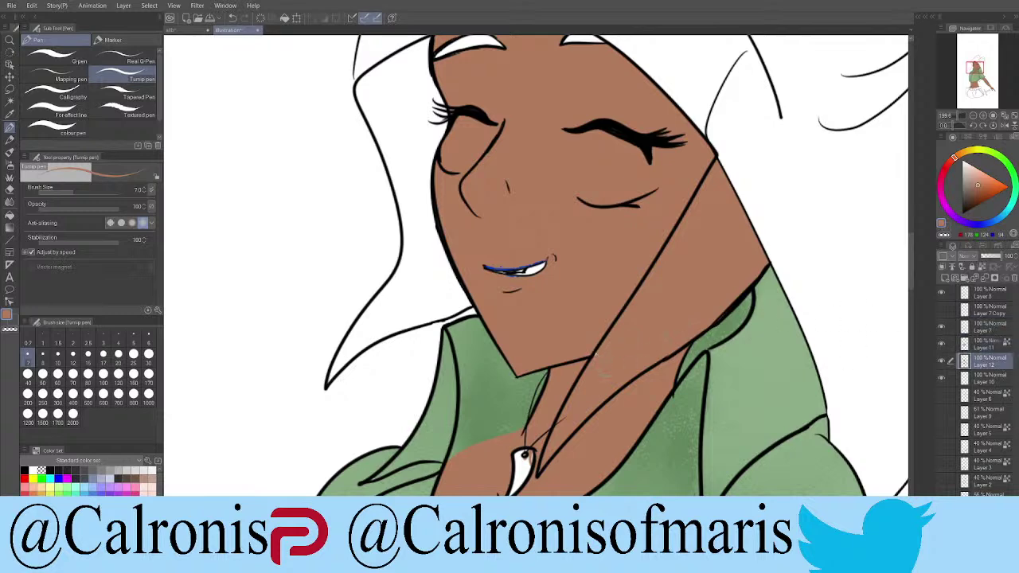
{"action": "scroll", "coordinate": [609, 362], "scroll_direction": "up", "scroll_amount": 2}
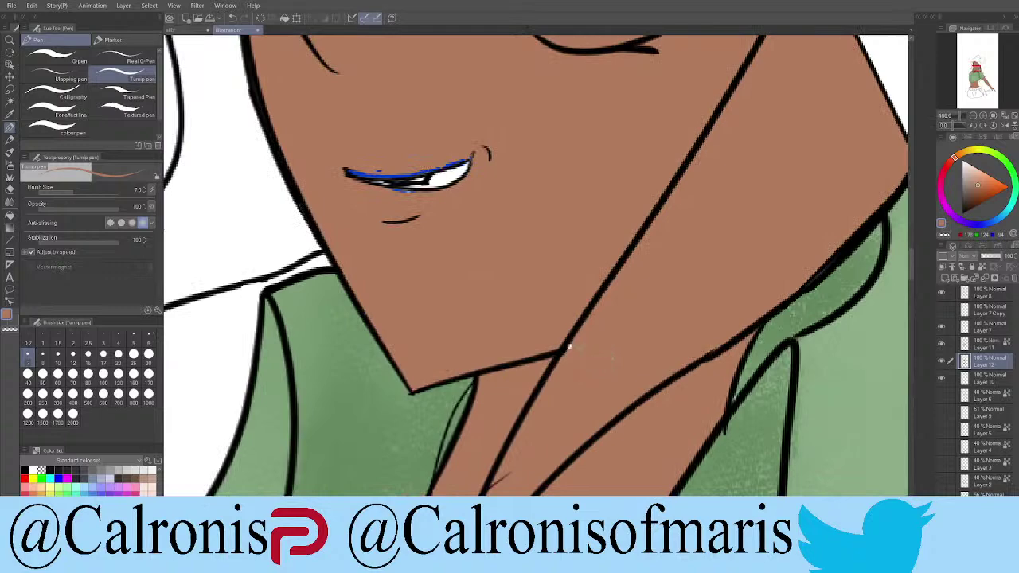
{"action": "scroll", "coordinate": [534, 263], "scroll_direction": "down", "scroll_amount": 8}
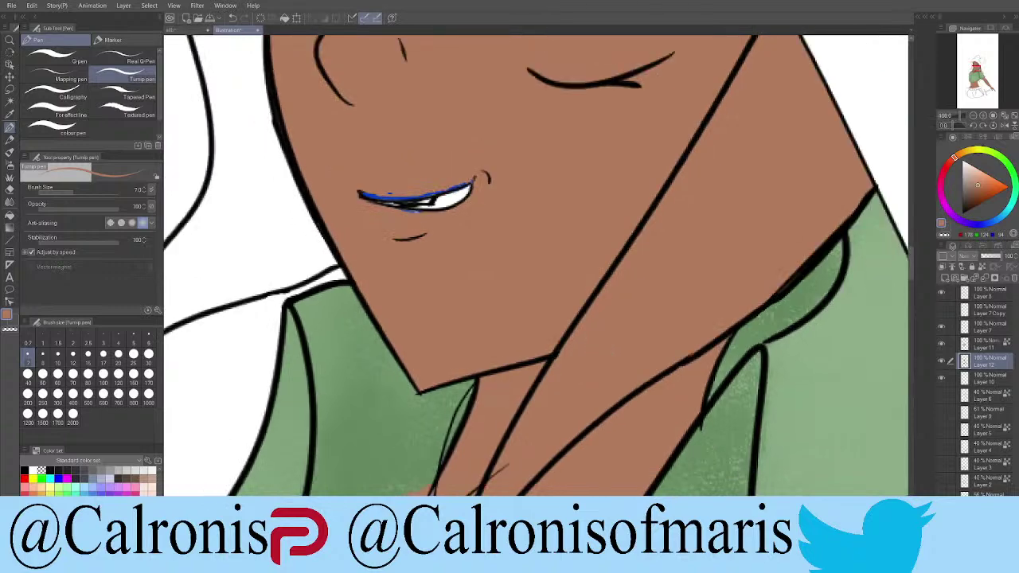
{"action": "scroll", "coordinate": [534, 262], "scroll_direction": "up", "scroll_amount": 1}
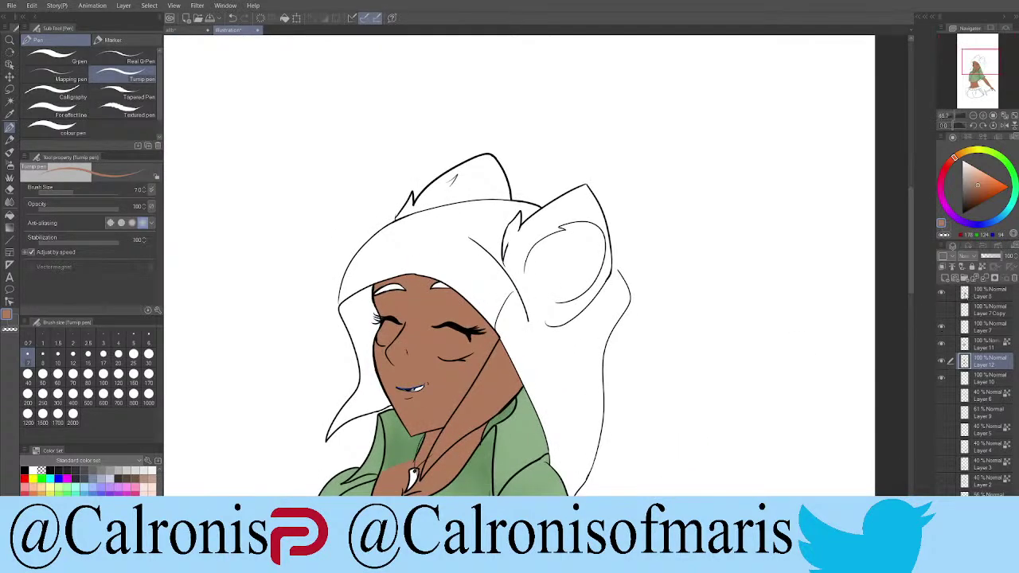
Step: Draw a curved black line on Layer 8 separating the chest from the green inside of the collar, ending at the necklace
{"action": "left_click", "coordinate": [985, 292]}
{"action": "scroll", "coordinate": [414, 374], "scroll_direction": "up", "scroll_amount": 3}
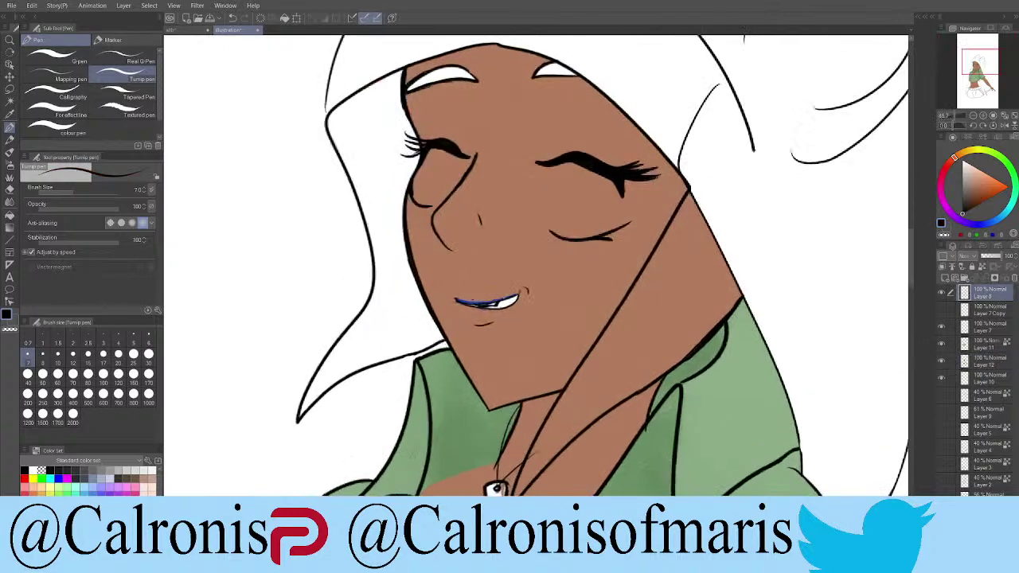
{"action": "scroll", "coordinate": [414, 374], "scroll_direction": "down", "scroll_amount": 4}
{"action": "scroll", "coordinate": [414, 374], "scroll_direction": "up", "scroll_amount": 6}
{"action": "scroll", "coordinate": [542, 263], "scroll_direction": "up", "scroll_amount": 2}
{"action": "mouse_move", "coordinate": [404, 493]}
{"action": "left_mouse_down"}
{"action": "mouse_move", "coordinate": [434, 449]}
{"action": "mouse_move", "coordinate": [506, 404]}
{"action": "mouse_move", "coordinate": [594, 372]}
{"action": "left_mouse_up"}
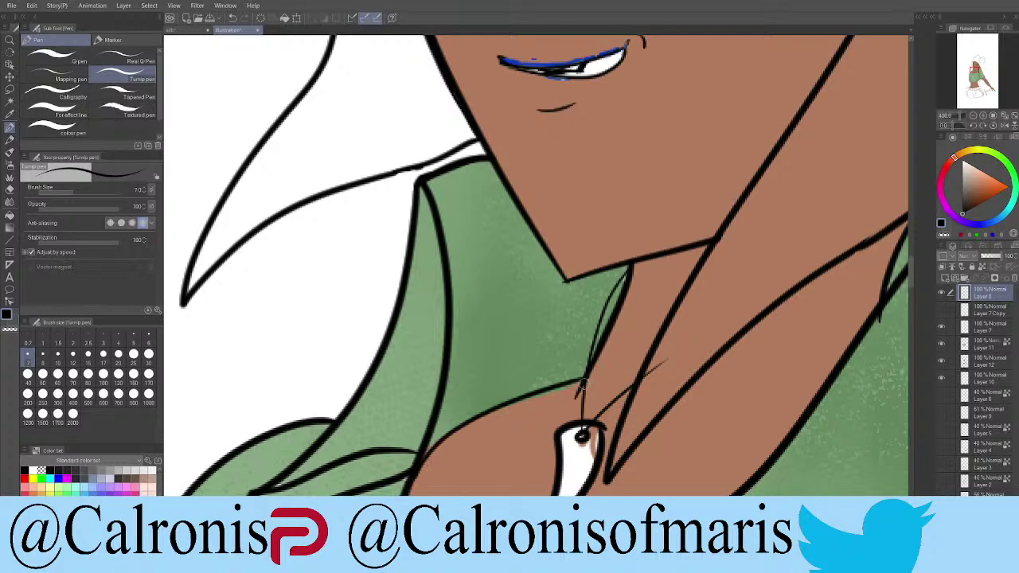
Step: Erase the stray end of the necklace cord that crosses the hair lock on Layer 8
{"action": "scroll", "coordinate": [589, 375], "scroll_direction": "down", "scroll_amount": 8}
{"action": "scroll", "coordinate": [589, 412], "scroll_direction": "up", "scroll_amount": 8}
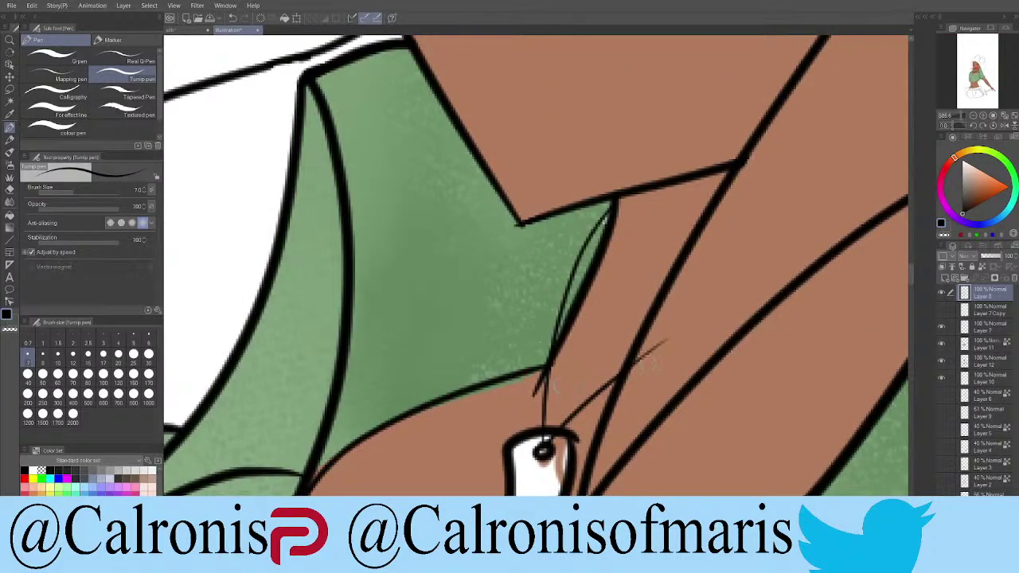
{"action": "scroll", "coordinate": [653, 350], "scroll_direction": "down", "scroll_amount": 4}
{"action": "scroll", "coordinate": [650, 363], "scroll_direction": "up", "scroll_amount": 4}
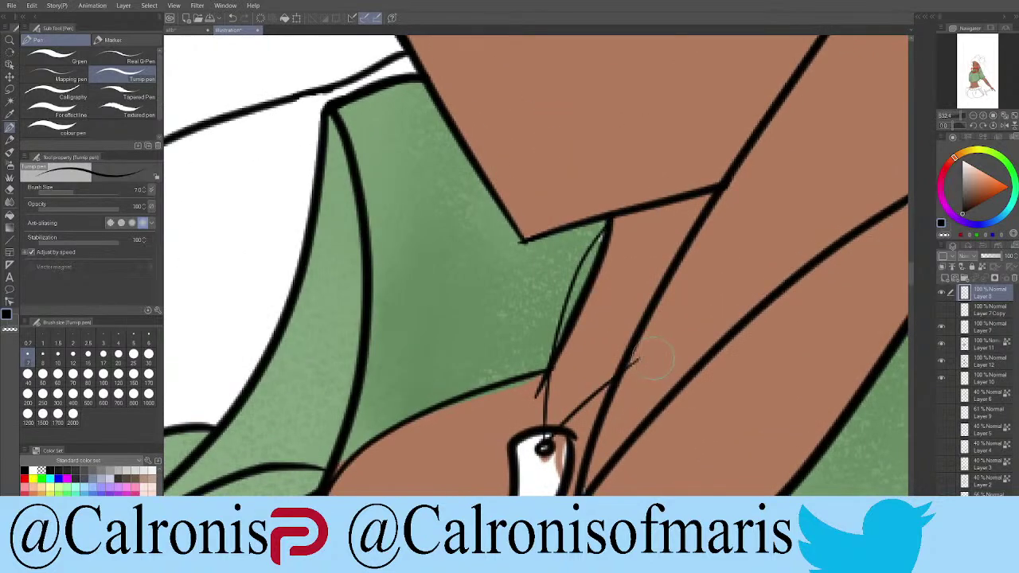
{"action": "scroll", "coordinate": [647, 368], "scroll_direction": "down", "scroll_amount": 5}
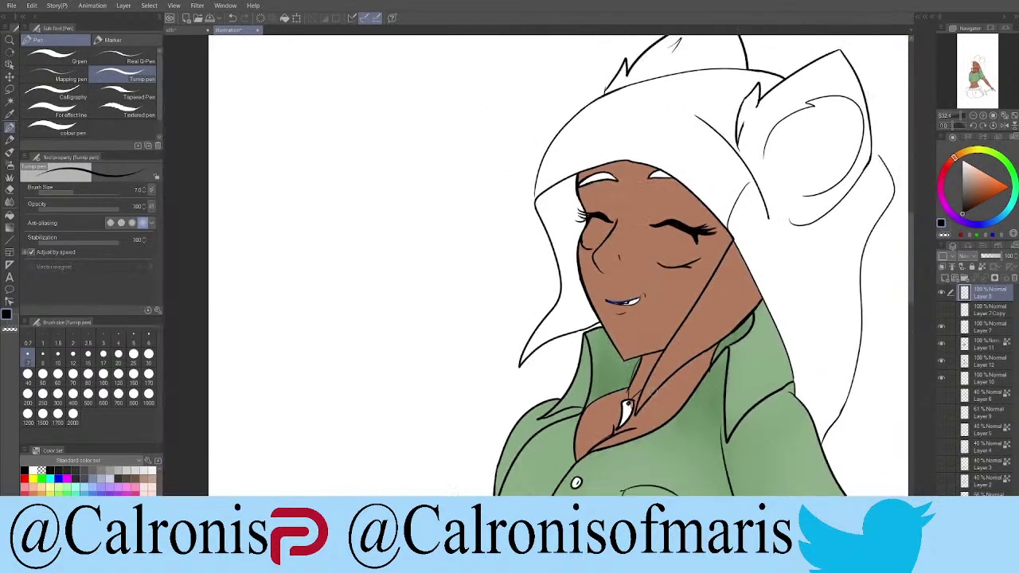
{"action": "scroll", "coordinate": [671, 395], "scroll_direction": "up", "scroll_amount": 5}
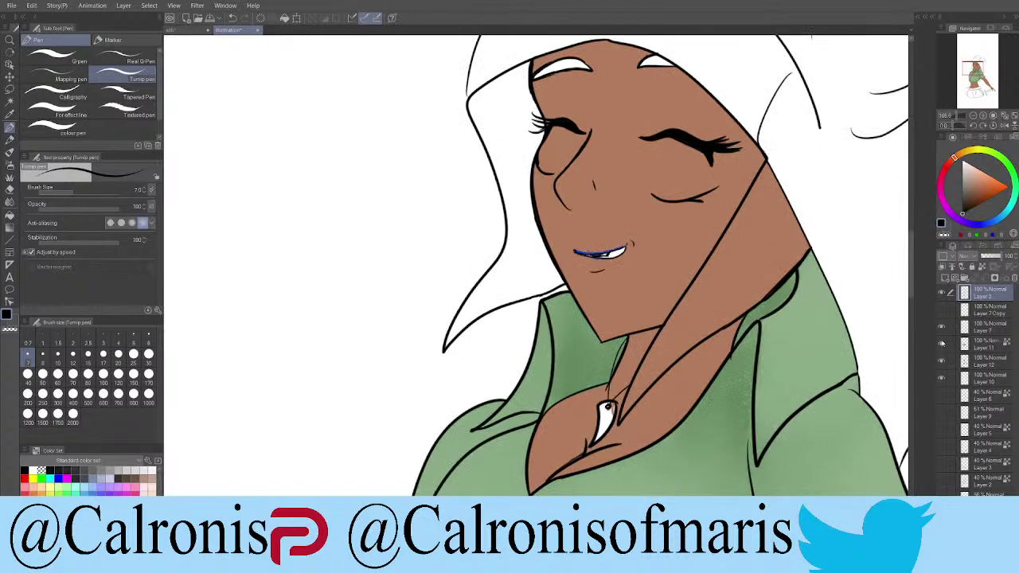
Step: Identify the skin layer by toggling visibility, and erase the brown paint spilling into the white pendant on Layer 12
{"action": "left_click", "coordinate": [941, 343]}
{"action": "left_click", "coordinate": [941, 344]}
{"action": "left_click", "coordinate": [941, 363]}
{"action": "left_click", "coordinate": [941, 362]}
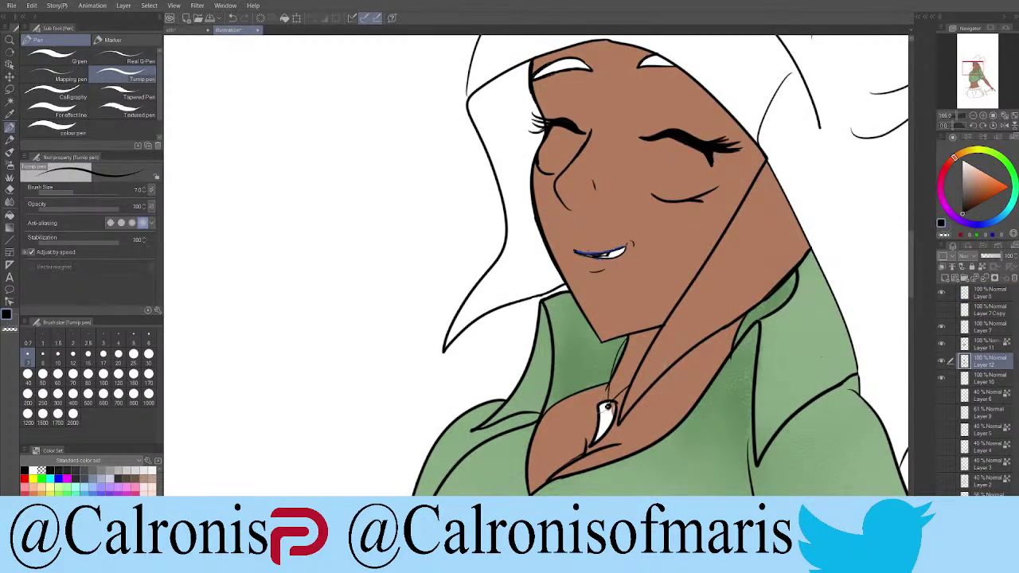
{"action": "left_click_drag", "start_coordinate": [607, 404], "coordinate": [613, 406]}
{"action": "scroll", "coordinate": [655, 450], "scroll_direction": "down", "scroll_amount": 10}
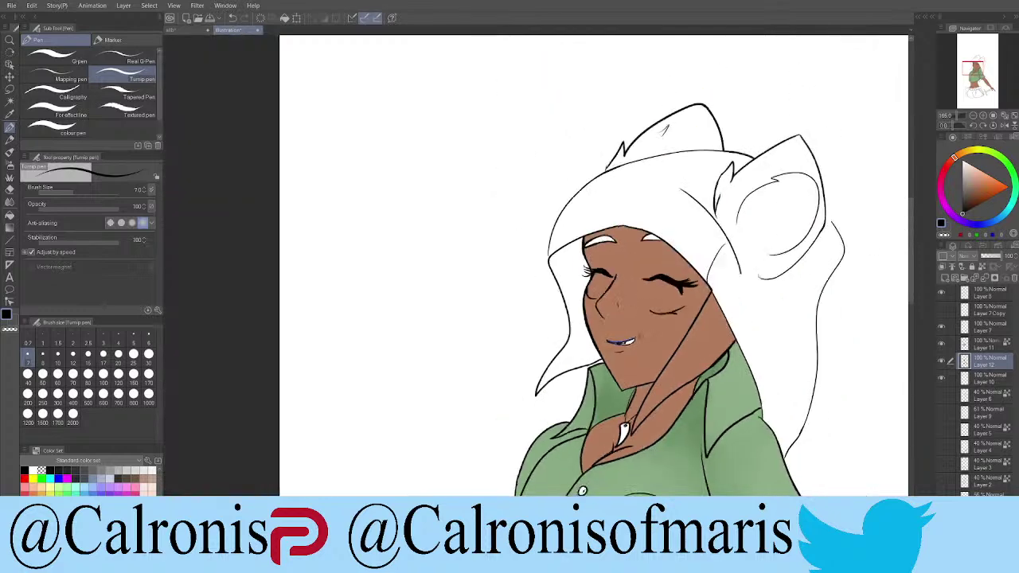
{"action": "scroll", "coordinate": [662, 459], "scroll_direction": "up", "scroll_amount": 6}
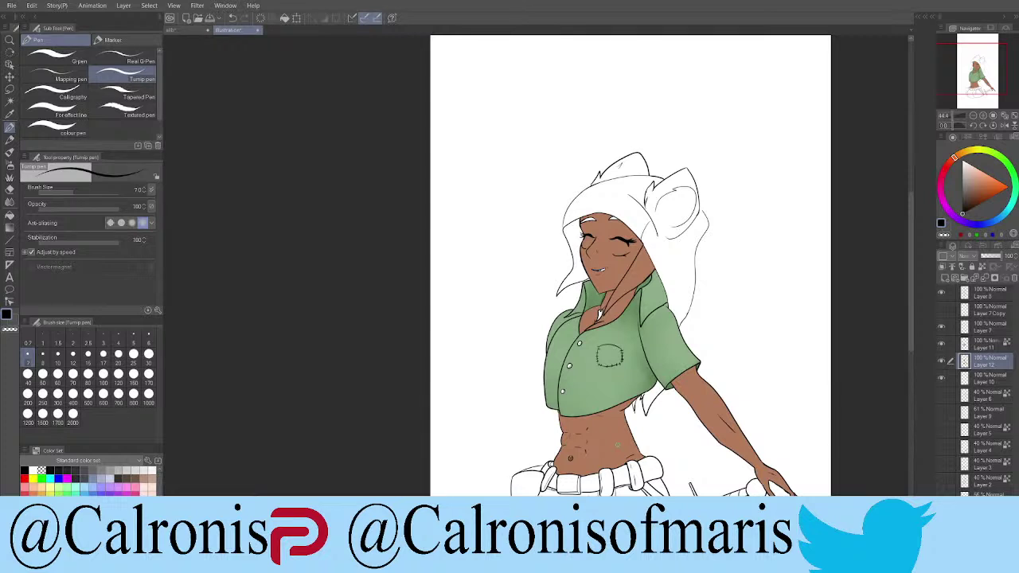
Step: Move Layer 10 with the blue lip colour above Layers 11 and 12, directly beneath Layer 7
{"action": "left_click", "coordinate": [943, 345]}
{"action": "left_click", "coordinate": [943, 345]}
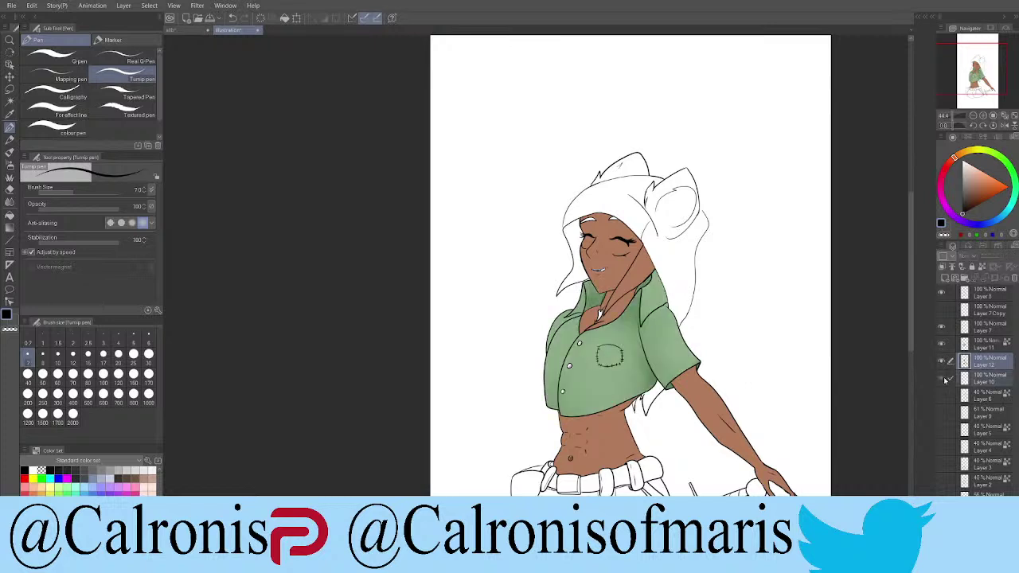
{"action": "left_click", "coordinate": [970, 380]}
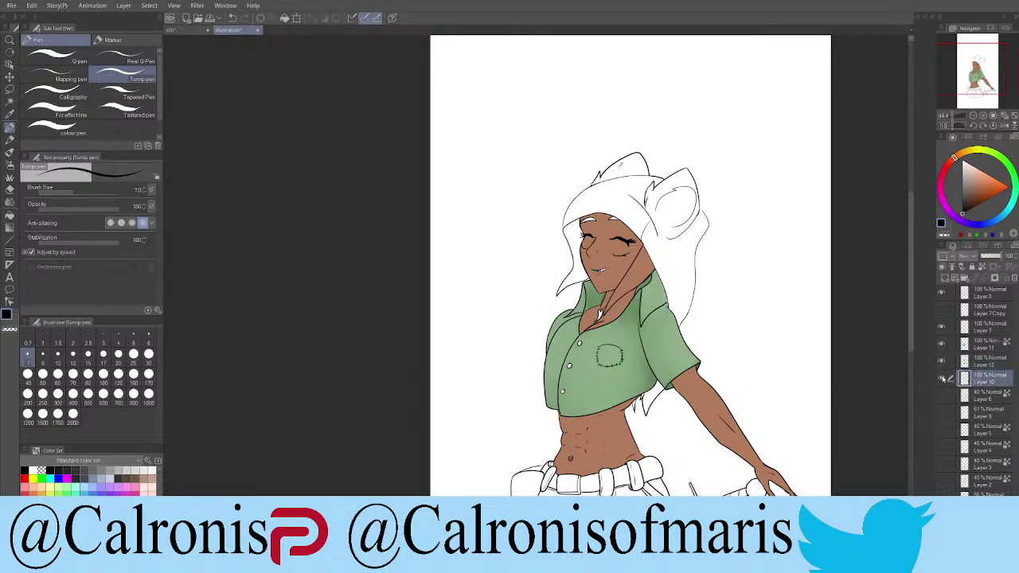
{"action": "scroll", "coordinate": [613, 263], "scroll_direction": "up", "scroll_amount": 3}
{"action": "scroll", "coordinate": [613, 262], "scroll_direction": "down", "scroll_amount": 2}
{"action": "scroll", "coordinate": [613, 263], "scroll_direction": "up", "scroll_amount": 3}
{"action": "scroll", "coordinate": [446, 136], "scroll_direction": "up", "scroll_amount": 2}
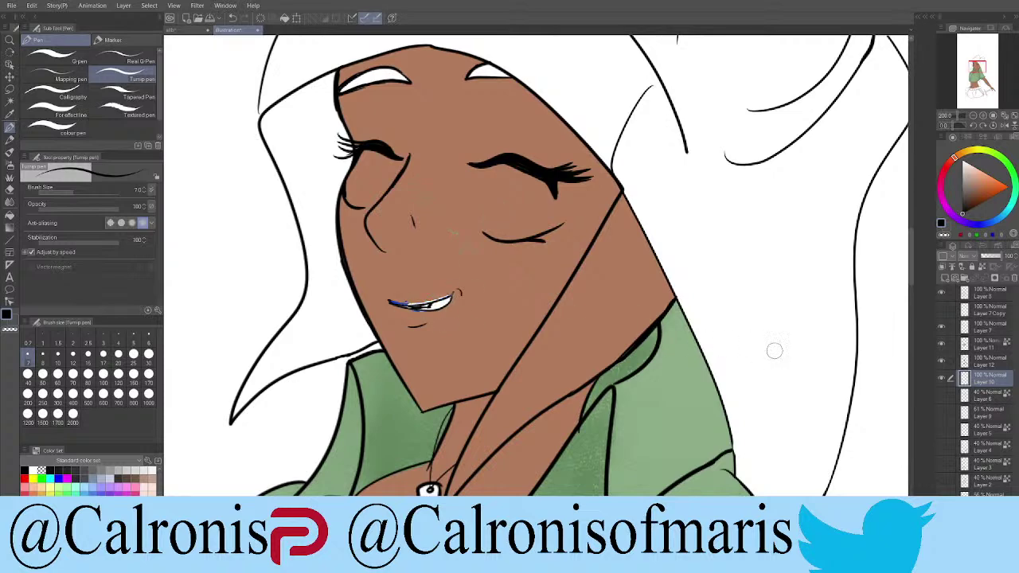
{"action": "left_click_drag", "start_coordinate": [974, 371], "coordinate": [975, 347]}
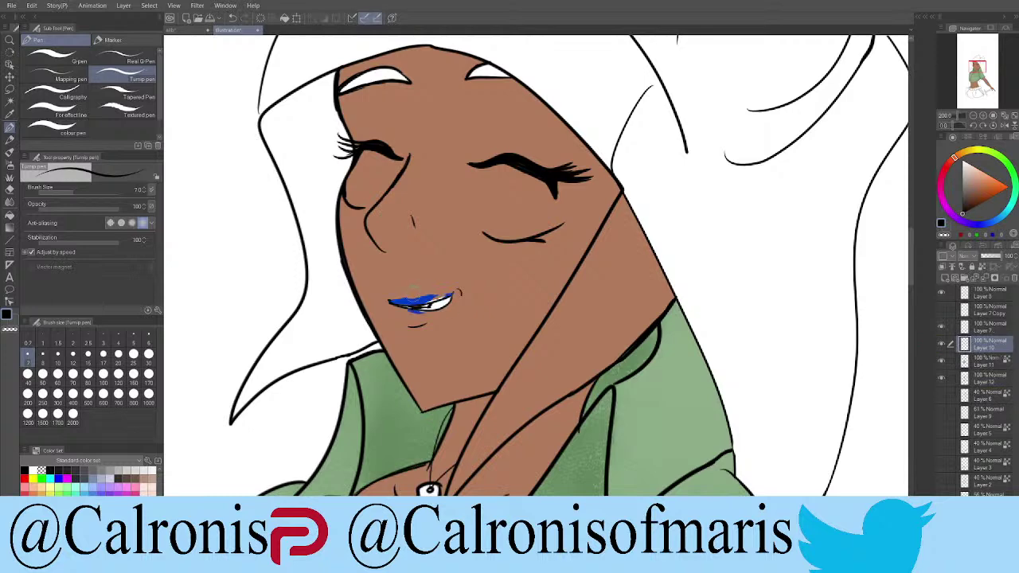
Step: Fill the upper and lower lips out to the mouth corners on Layer 10 with the sampled blue, using the Turnip pen at size 7
{"action": "scroll", "coordinate": [422, 299], "scroll_direction": "up", "scroll_amount": 5}
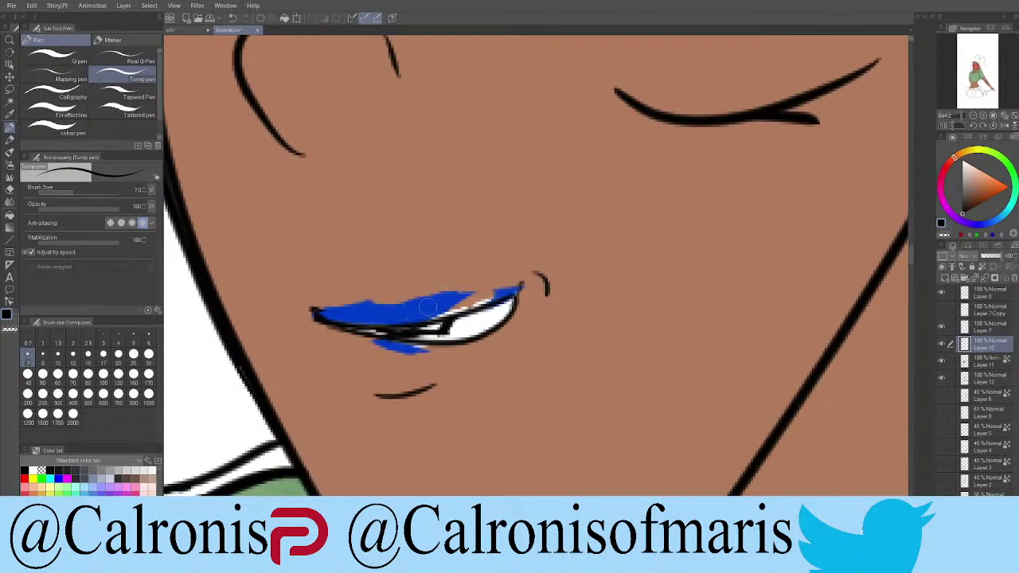
{"action": "left_click", "coordinate": [433, 301], "text": "alt"}
{"action": "mouse_move", "coordinate": [433, 301]}
{"action": "left_mouse_down"}
{"action": "mouse_move", "coordinate": [504, 292]}
{"action": "mouse_move", "coordinate": [414, 323]}
{"action": "mouse_move", "coordinate": [490, 298]}
{"action": "mouse_move", "coordinate": [400, 316]}
{"action": "left_mouse_up"}
{"action": "left_click_drag", "start_coordinate": [490, 296], "coordinate": [519, 286]}
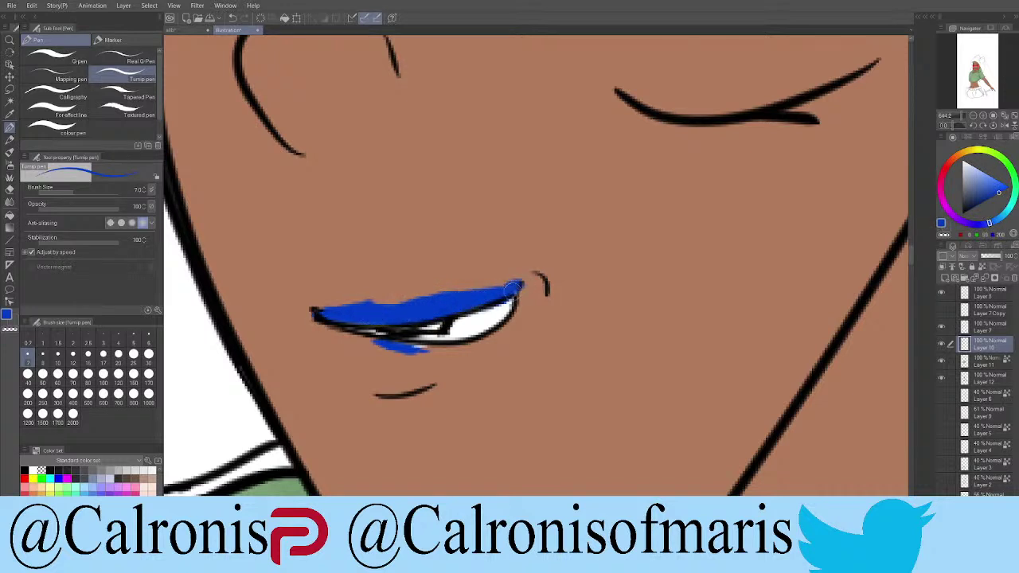
{"action": "mouse_move", "coordinate": [395, 344]}
{"action": "left_mouse_down"}
{"action": "mouse_move", "coordinate": [442, 349]}
{"action": "mouse_move", "coordinate": [362, 336]}
{"action": "mouse_move", "coordinate": [415, 348]}
{"action": "mouse_move", "coordinate": [464, 340]}
{"action": "mouse_move", "coordinate": [401, 350]}
{"action": "mouse_move", "coordinate": [426, 352]}
{"action": "mouse_move", "coordinate": [382, 344]}
{"action": "left_mouse_up"}
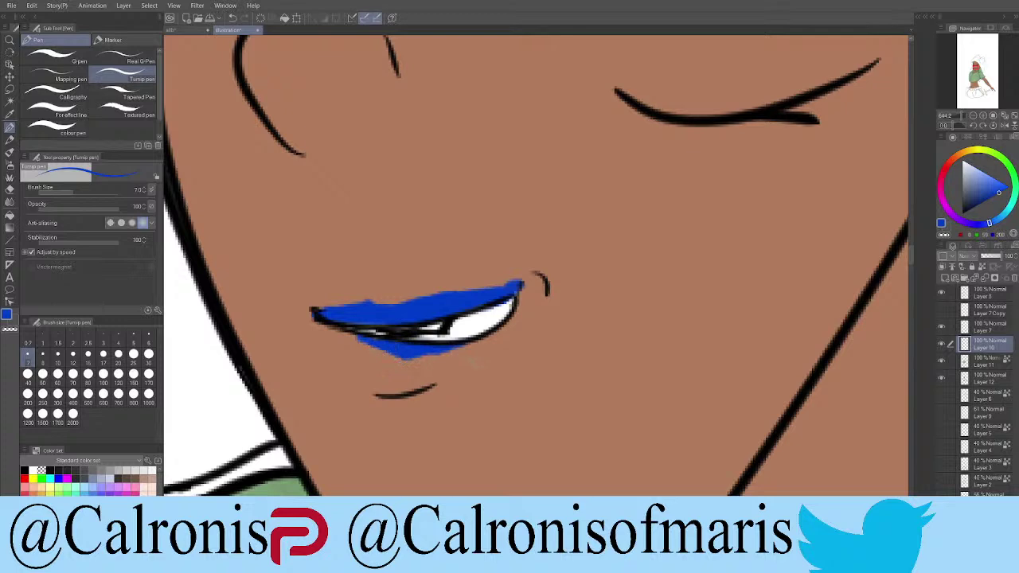
{"action": "scroll", "coordinate": [483, 363], "scroll_direction": "down", "scroll_amount": 1}
{"action": "scroll", "coordinate": [483, 364], "scroll_direction": "down", "scroll_amount": 2}
{"action": "scroll", "coordinate": [446, 351], "scroll_direction": "up", "scroll_amount": 3}
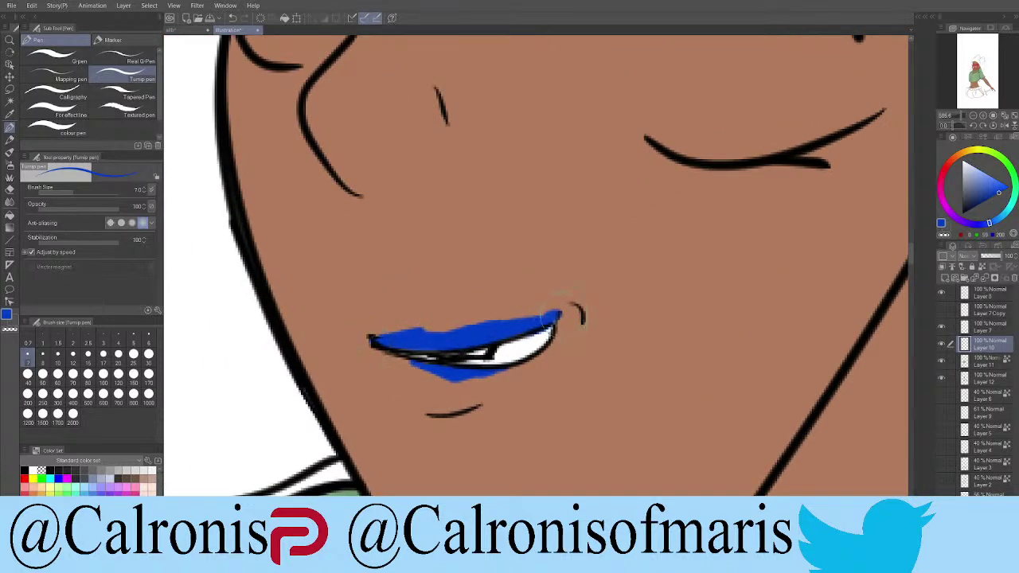
{"action": "left_click_drag", "start_coordinate": [545, 321], "coordinate": [558, 315]}
{"action": "scroll", "coordinate": [549, 319], "scroll_direction": "down", "scroll_amount": 5}
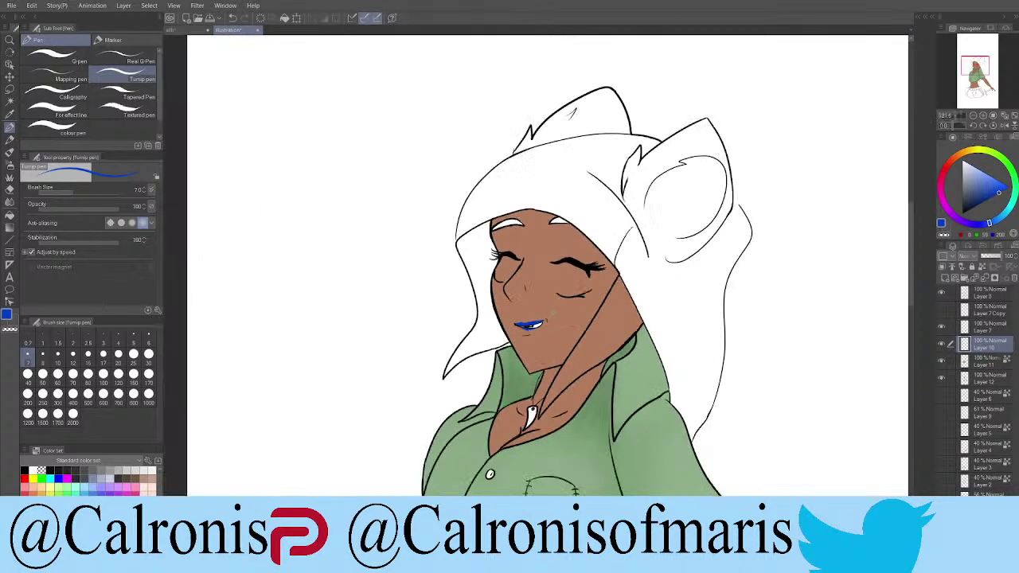
Step: Lock the transparent pixels of Layer 12 and recolour all the skin with a lighter peach tone
{"action": "scroll", "coordinate": [694, 239], "scroll_direction": "down", "scroll_amount": 1}
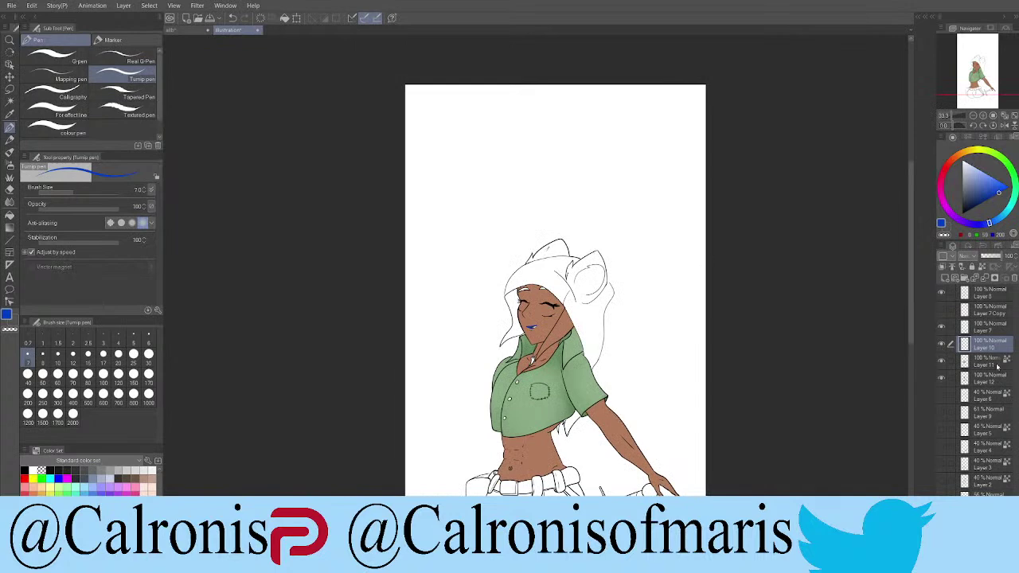
{"action": "left_click", "coordinate": [943, 379]}
{"action": "left_click", "coordinate": [943, 379]}
{"action": "left_click", "coordinate": [984, 363]}
{"action": "left_click", "coordinate": [984, 379]}
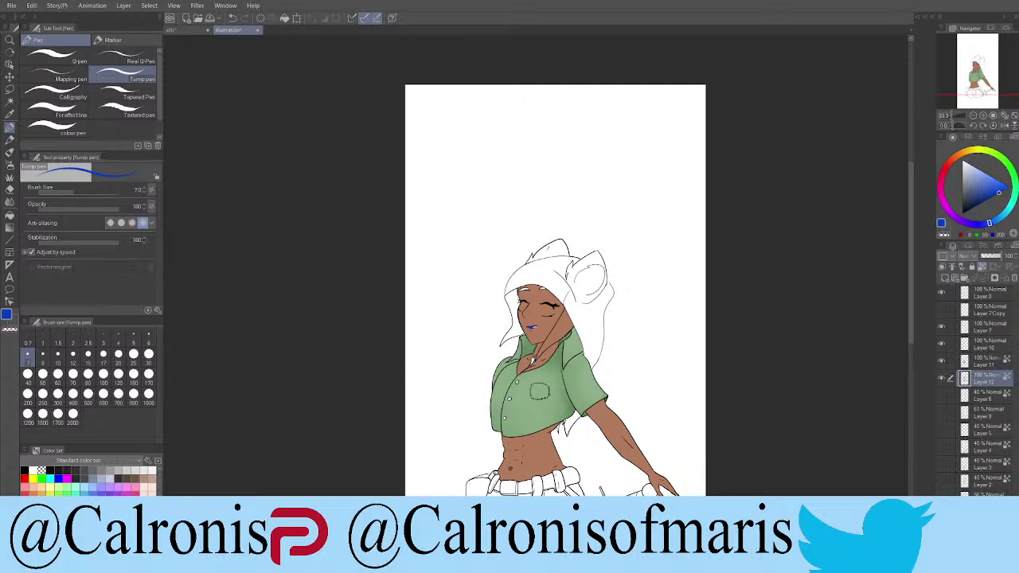
{"action": "key", "text": "x"}
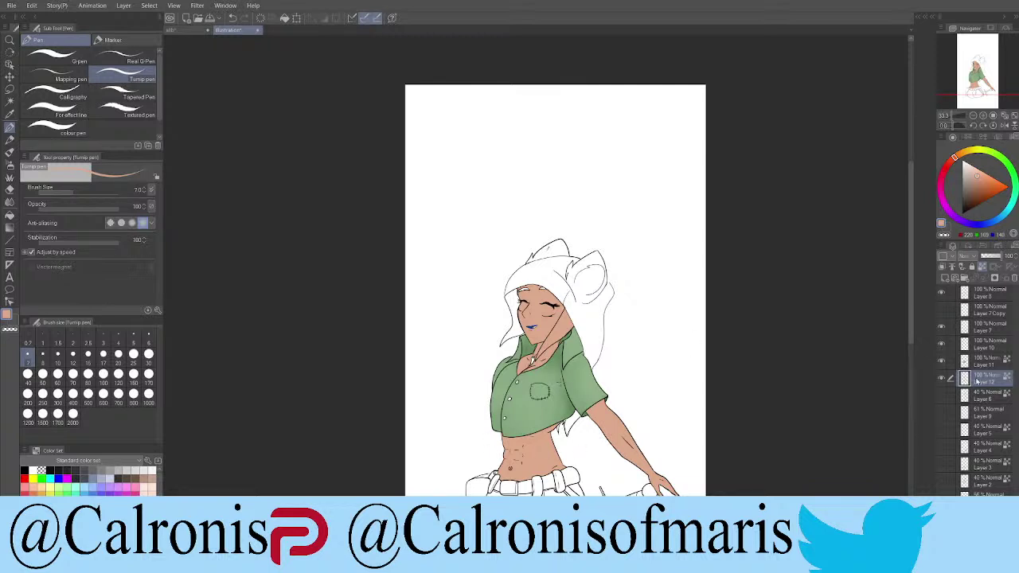
{"action": "left_click", "coordinate": [942, 379]}
{"action": "left_click", "coordinate": [942, 379]}
Step: Erase the skin colour from inside the pointed hair lock beside the face and neck on Layer 12
{"action": "left_click_drag", "start_coordinate": [567, 314], "coordinate": [558, 330]}
{"action": "scroll", "coordinate": [560, 332], "scroll_direction": "up", "scroll_amount": 5}
{"action": "mouse_move", "coordinate": [559, 271]}
{"action": "left_mouse_down"}
{"action": "mouse_move", "coordinate": [497, 349]}
{"action": "mouse_move", "coordinate": [456, 438]}
{"action": "mouse_move", "coordinate": [512, 366]}
{"action": "mouse_move", "coordinate": [475, 400]}
{"action": "mouse_move", "coordinate": [516, 337]}
{"action": "mouse_move", "coordinate": [492, 381]}
{"action": "left_mouse_up"}
{"action": "left_click_drag", "start_coordinate": [579, 295], "coordinate": [549, 323]}
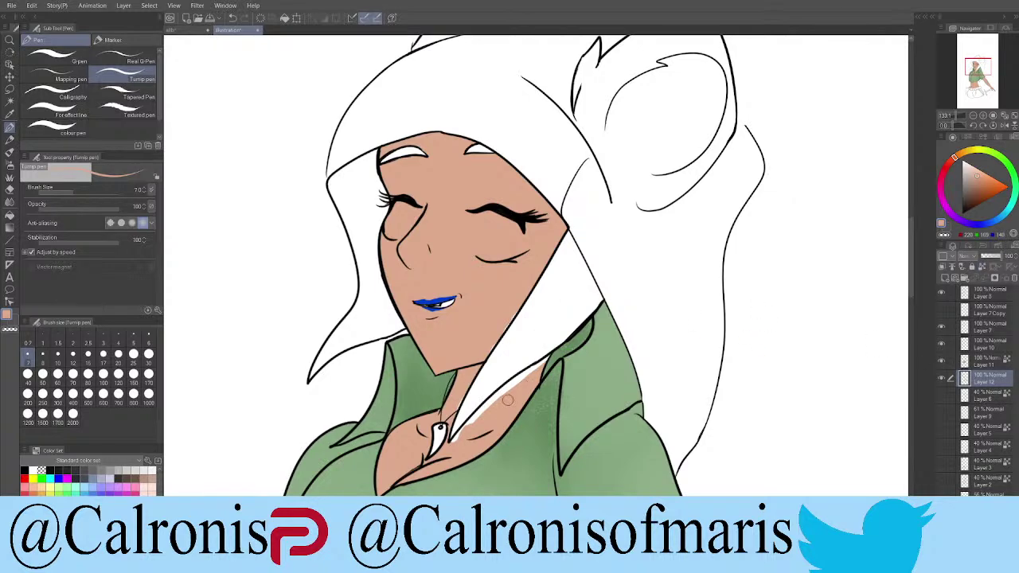
Step: Fill the white gap between the hair lock and the neck in peach with the Refer other layers fill, and return to the Turnip pen
{"action": "scroll", "coordinate": [503, 398], "scroll_direction": "up", "scroll_amount": 2}
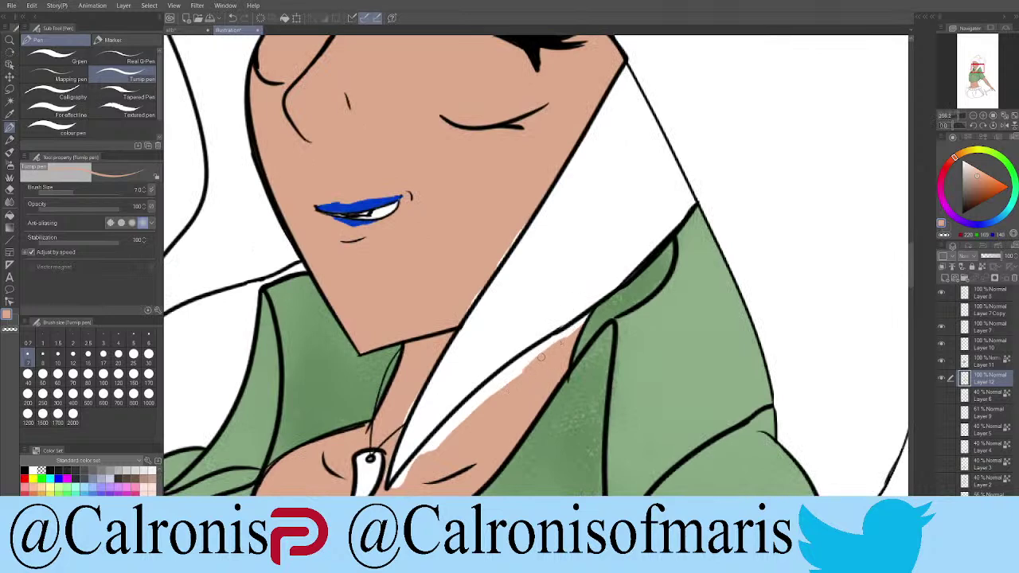
{"action": "left_click", "coordinate": [10, 215]}
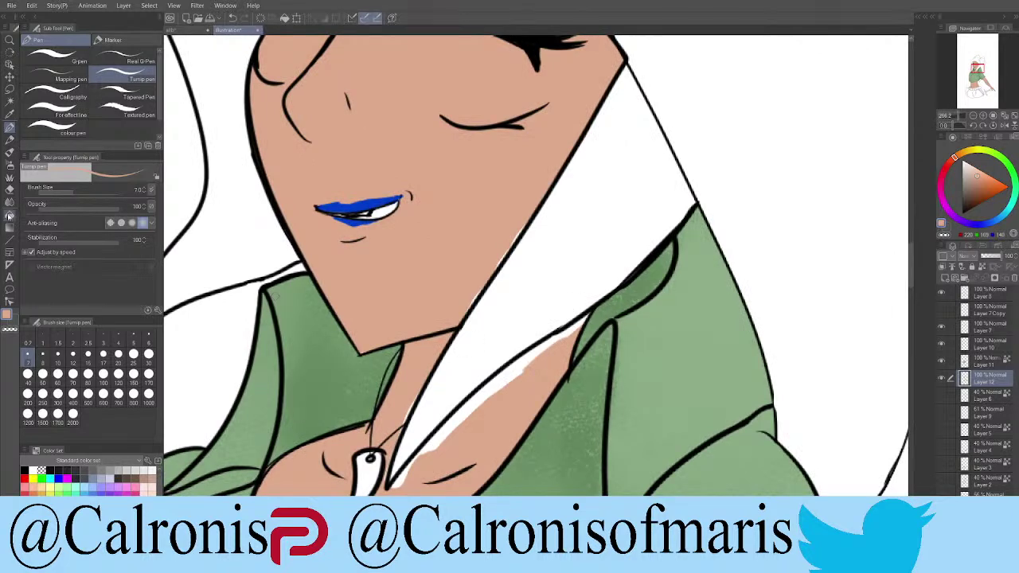
{"action": "left_click", "coordinate": [460, 416]}
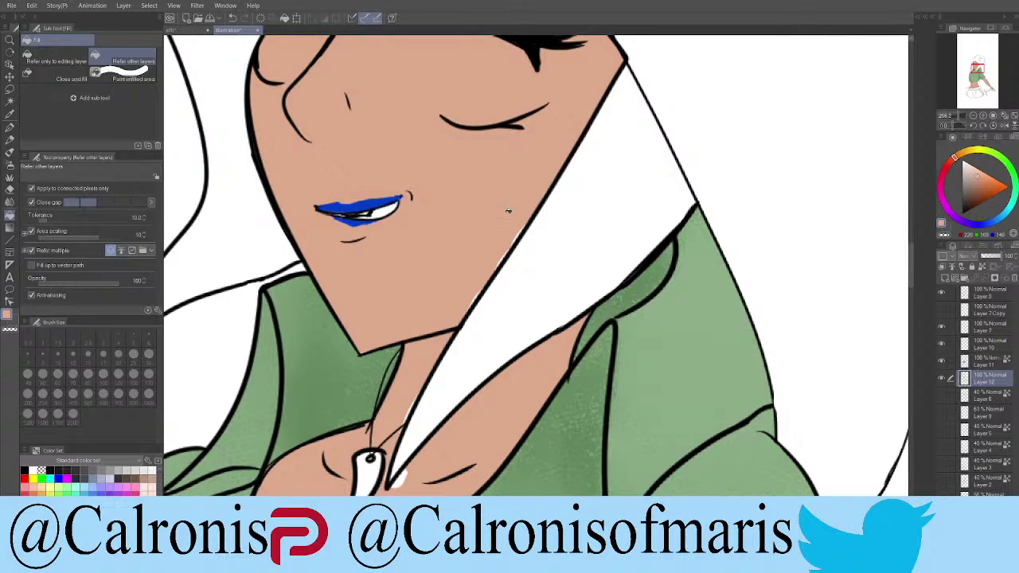
{"action": "left_click", "coordinate": [10, 127]}
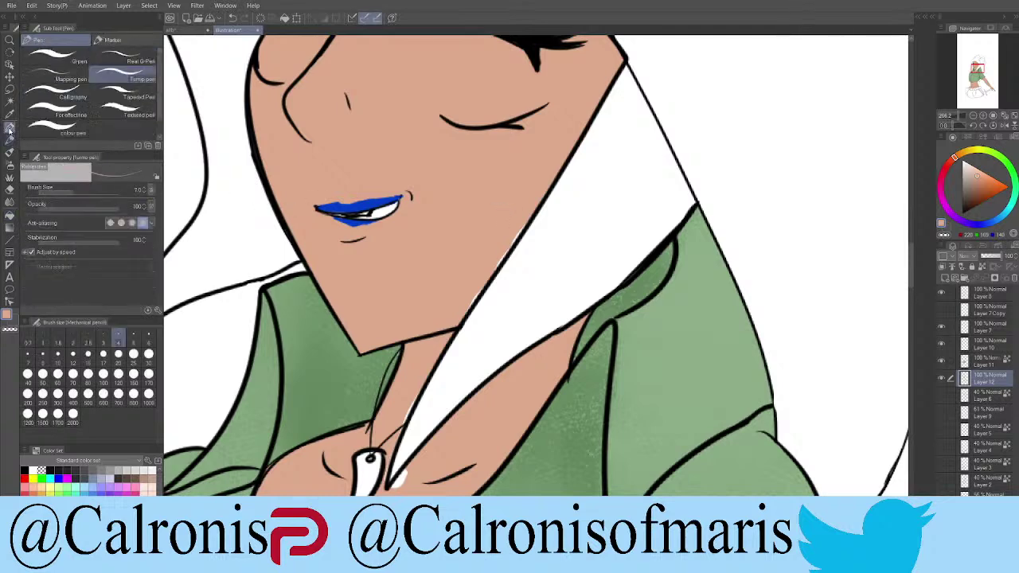
Step: Paint peach over the remaining white slivers along the edge of the pointed hair lock on Layer 12
{"action": "left_click_drag", "start_coordinate": [526, 216], "coordinate": [466, 306]}
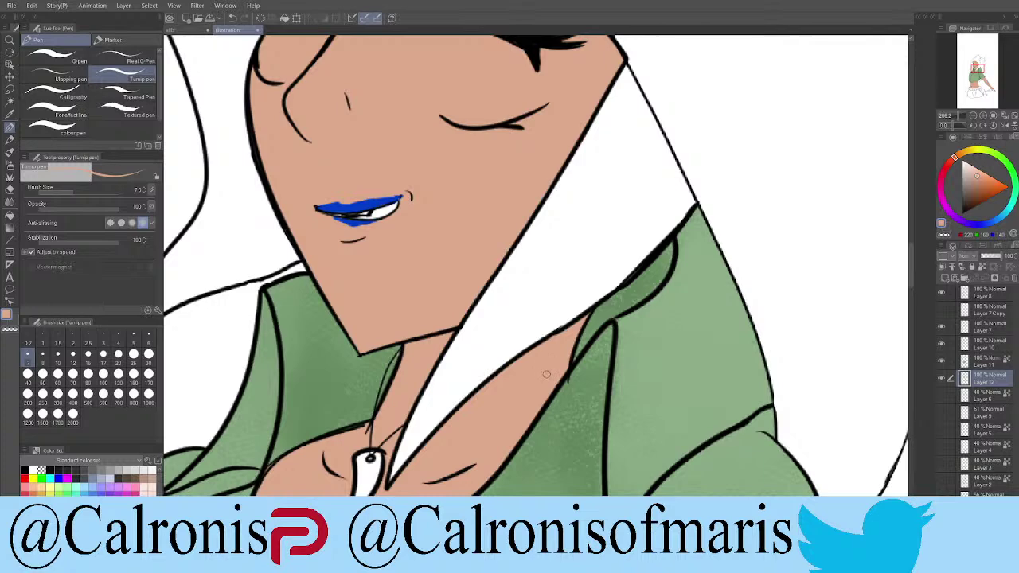
Step: Examine the whole coloured figure from the head down to the belt and hand for missed skin areas
{"action": "scroll", "coordinate": [537, 385], "scroll_direction": "down", "scroll_amount": 6}
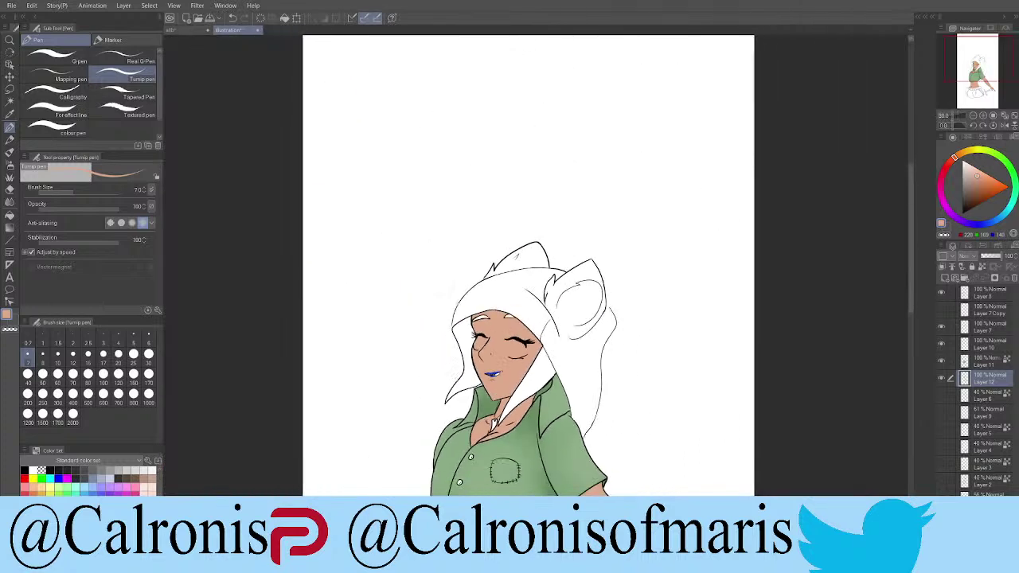
{"action": "scroll", "coordinate": [536, 385], "scroll_direction": "down", "scroll_amount": 2}
{"action": "scroll", "coordinate": [527, 334], "scroll_direction": "down", "scroll_amount": 3}
{"action": "scroll", "coordinate": [527, 335], "scroll_direction": "up", "scroll_amount": 3}
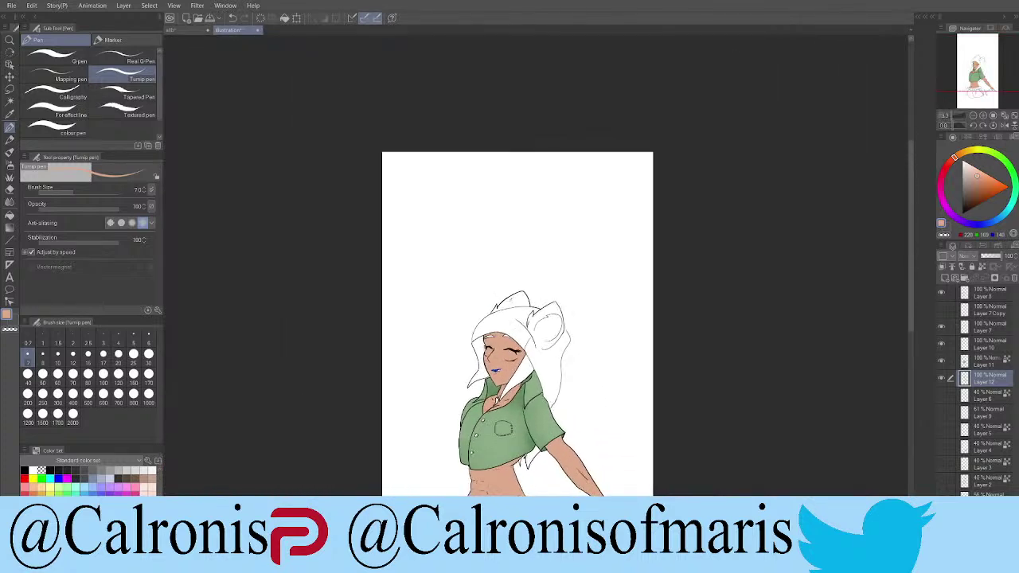
{"action": "scroll", "coordinate": [528, 334], "scroll_direction": "down", "scroll_amount": 1}
{"action": "scroll", "coordinate": [589, 442], "scroll_direction": "down", "scroll_amount": 4}
{"action": "scroll", "coordinate": [589, 442], "scroll_direction": "up", "scroll_amount": 5}
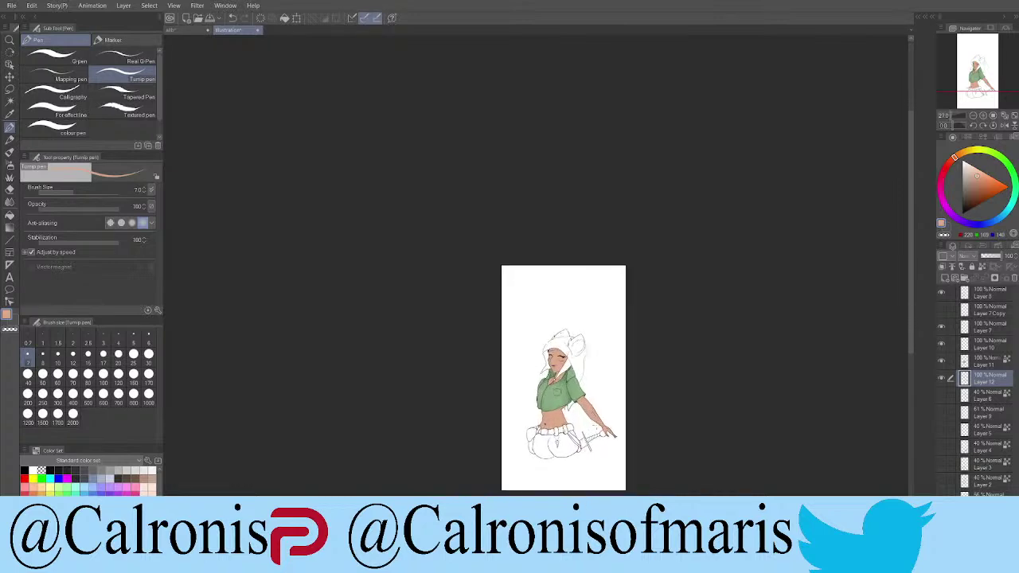
{"action": "scroll", "coordinate": [606, 415], "scroll_direction": "up", "scroll_amount": 4}
{"action": "scroll", "coordinate": [606, 415], "scroll_direction": "down", "scroll_amount": 3}
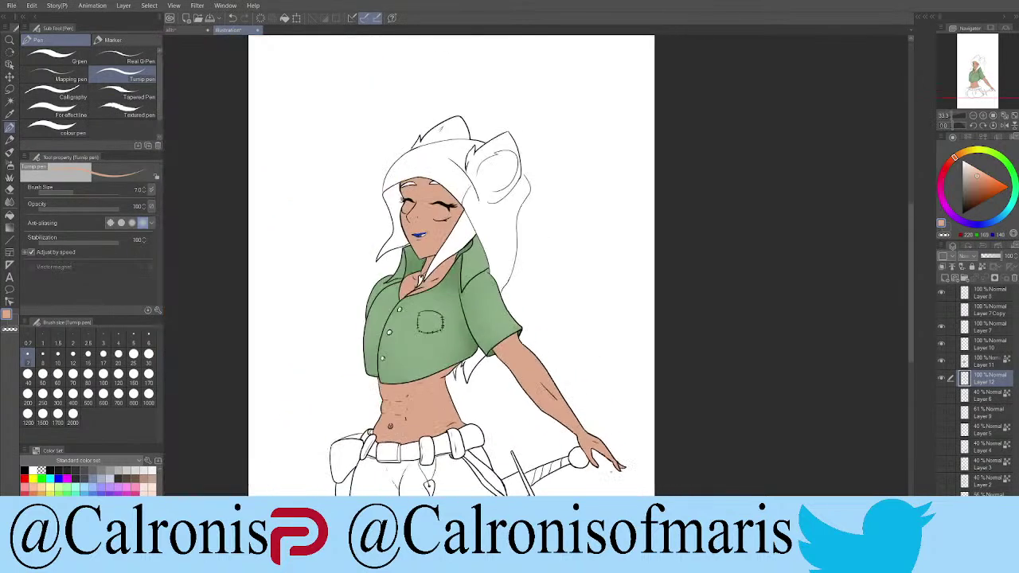
{"action": "scroll", "coordinate": [477, 318], "scroll_direction": "down", "scroll_amount": 2}
{"action": "scroll", "coordinate": [478, 319], "scroll_direction": "up", "scroll_amount": 3}
{"action": "scroll", "coordinate": [439, 275], "scroll_direction": "up", "scroll_amount": 5}
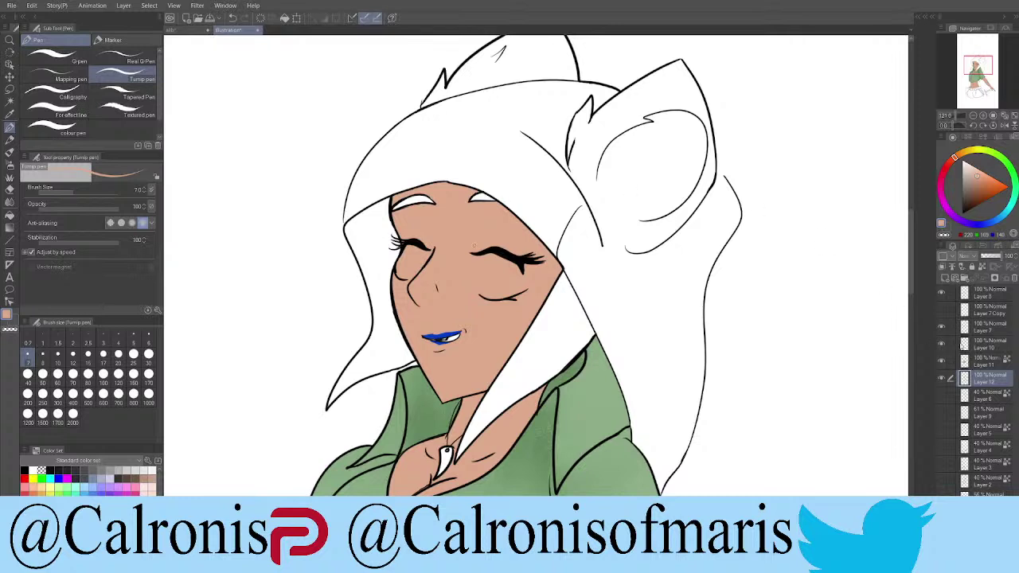
Step: Hide and show Layers 7, 8, 10, 11 and 12 in turn to examine what each one holds
{"action": "left_click", "coordinate": [942, 328]}
{"action": "left_click", "coordinate": [942, 328]}
{"action": "left_click", "coordinate": [942, 297]}
{"action": "left_click", "coordinate": [942, 296]}
{"action": "left_click", "coordinate": [942, 295]}
{"action": "left_click", "coordinate": [975, 295]}
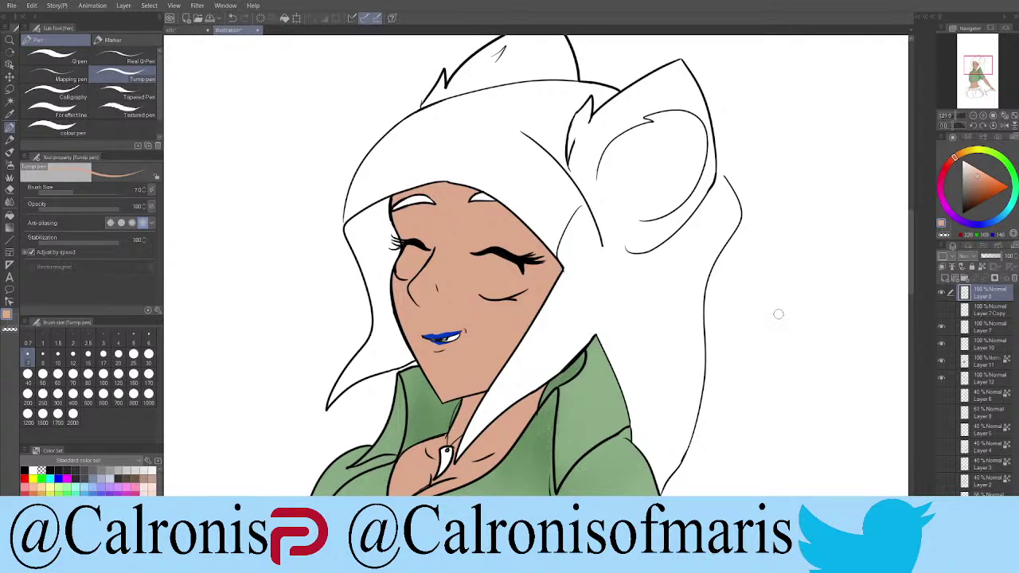
{"action": "left_click", "coordinate": [942, 380]}
{"action": "left_click", "coordinate": [942, 380]}
{"action": "left_click", "coordinate": [943, 363]}
{"action": "left_click", "coordinate": [943, 363]}
{"action": "left_click", "coordinate": [944, 347]}
{"action": "left_click", "coordinate": [943, 348]}
{"action": "left_click", "coordinate": [942, 328]}
{"action": "left_click", "coordinate": [943, 328]}
Step: Add a new layer directly above Layer 12 and set up the Refer other layers fill with a golden brown
{"action": "left_click", "coordinate": [987, 378]}
{"action": "left_click", "coordinate": [955, 278]}
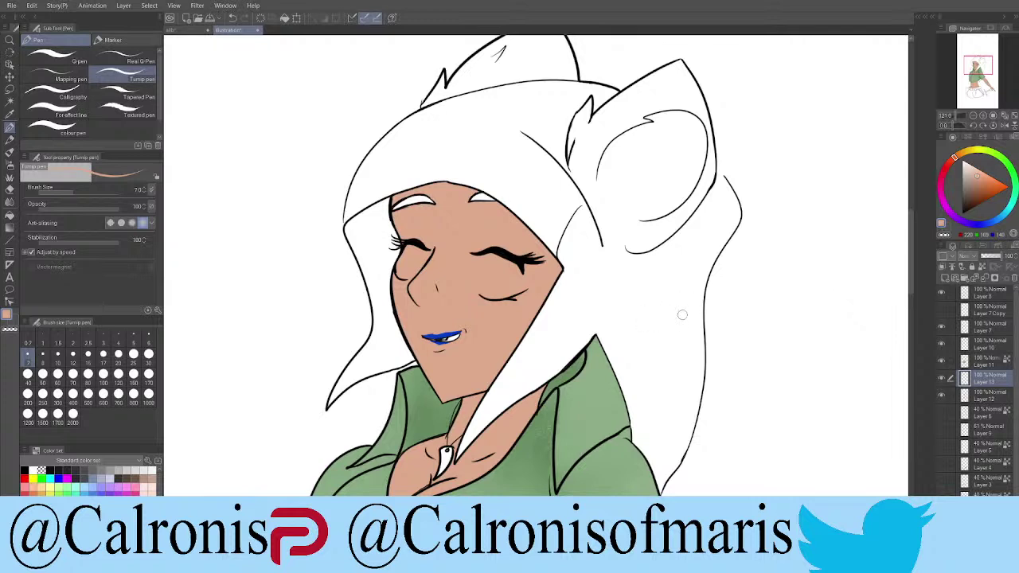
{"action": "left_click", "coordinate": [965, 152]}
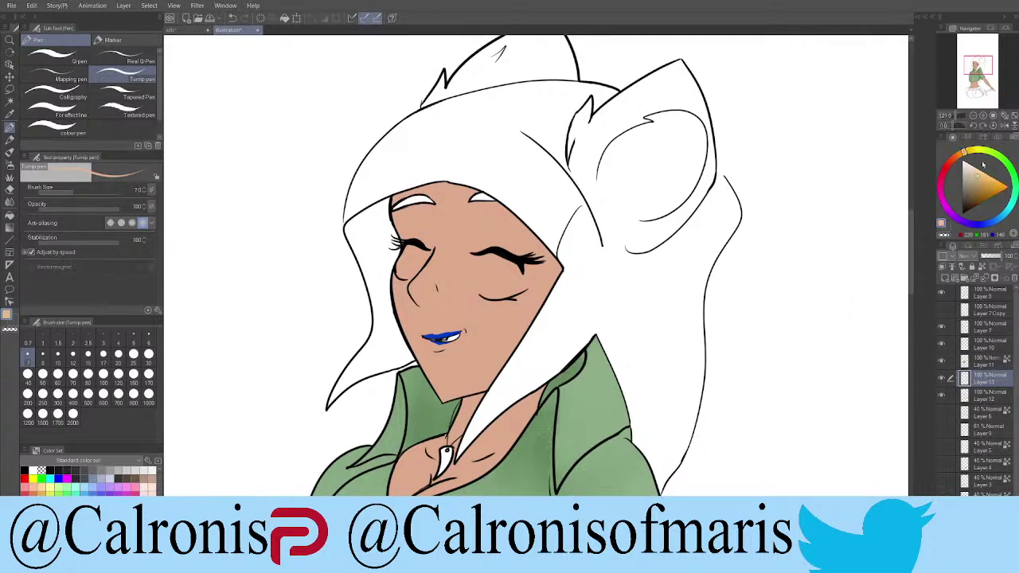
{"action": "left_click", "coordinate": [988, 186]}
{"action": "left_click", "coordinate": [9, 215]}
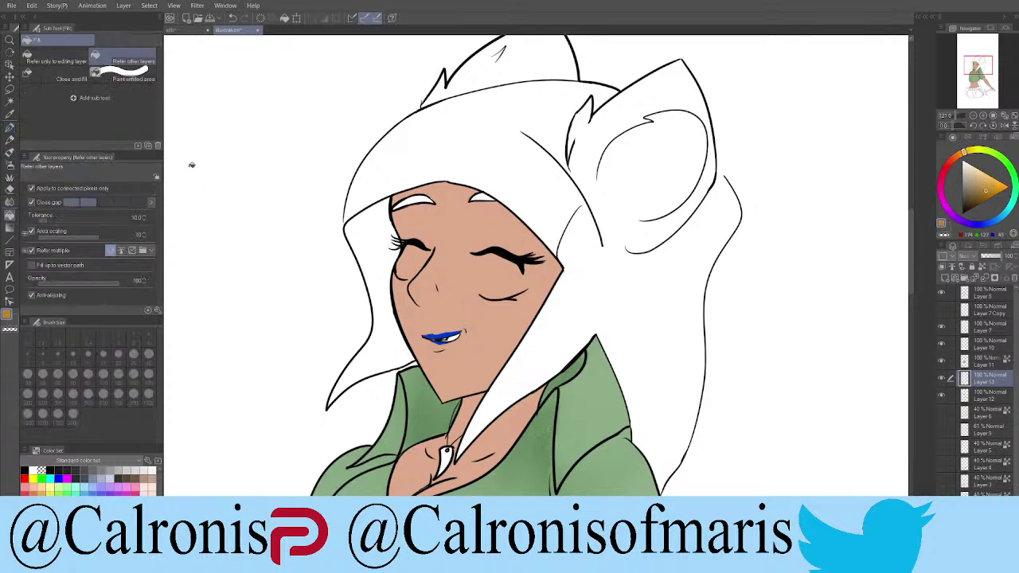
{"action": "left_click", "coordinate": [602, 196]}
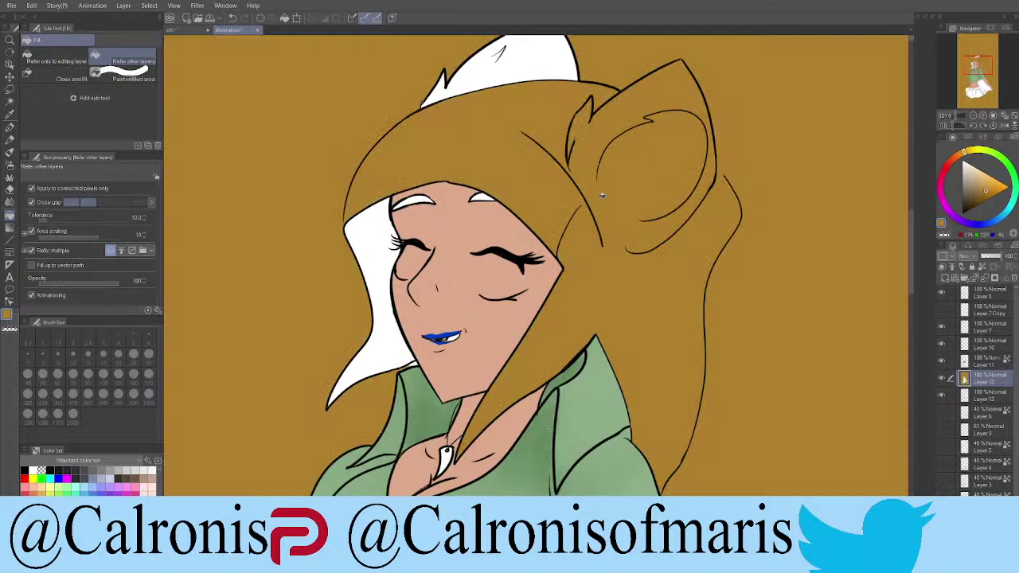
{"action": "left_click", "coordinate": [392, 341]}
{"action": "key", "text": "ctrl+z"}
{"action": "key", "text": "ctrl+z"}
Step: Fill the closed hair section beside the cheek, both eyebrows and the far ear with golden brown on Layer 13
{"action": "left_click", "coordinate": [398, 355]}
{"action": "left_click", "coordinate": [416, 197]}
{"action": "left_click", "coordinate": [483, 196]}
{"action": "left_click", "coordinate": [544, 59]}
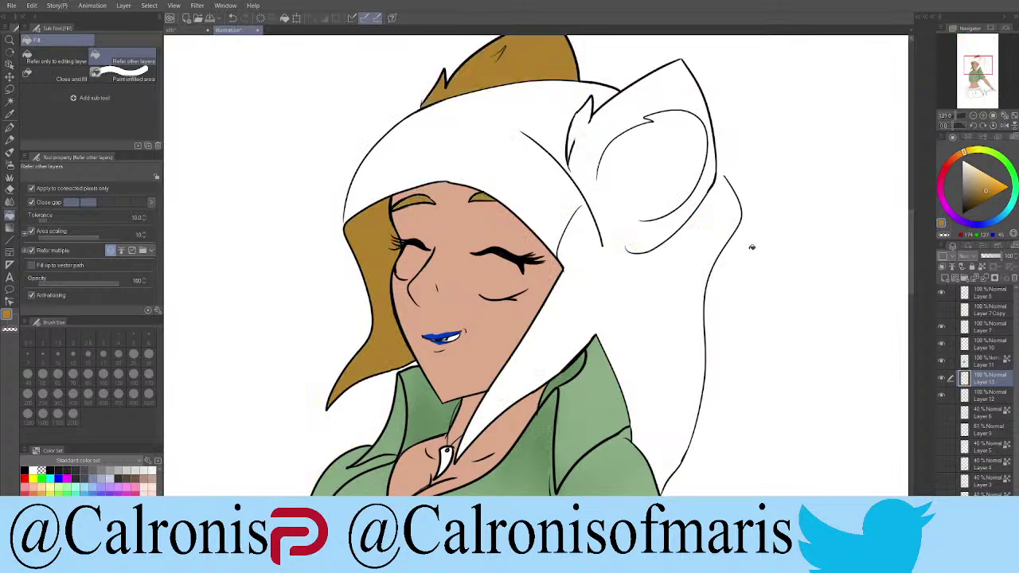
Step: Join the back hair outline to the near ear's outline on Layer 8 in black with the Turnip pen
{"action": "left_click", "coordinate": [952, 329]}
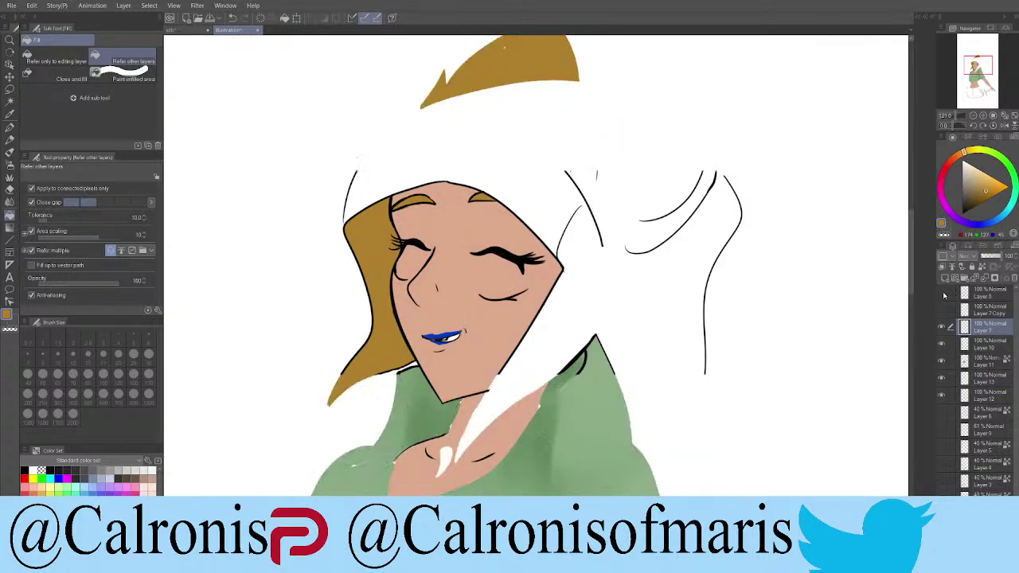
{"action": "left_click", "coordinate": [956, 295]}
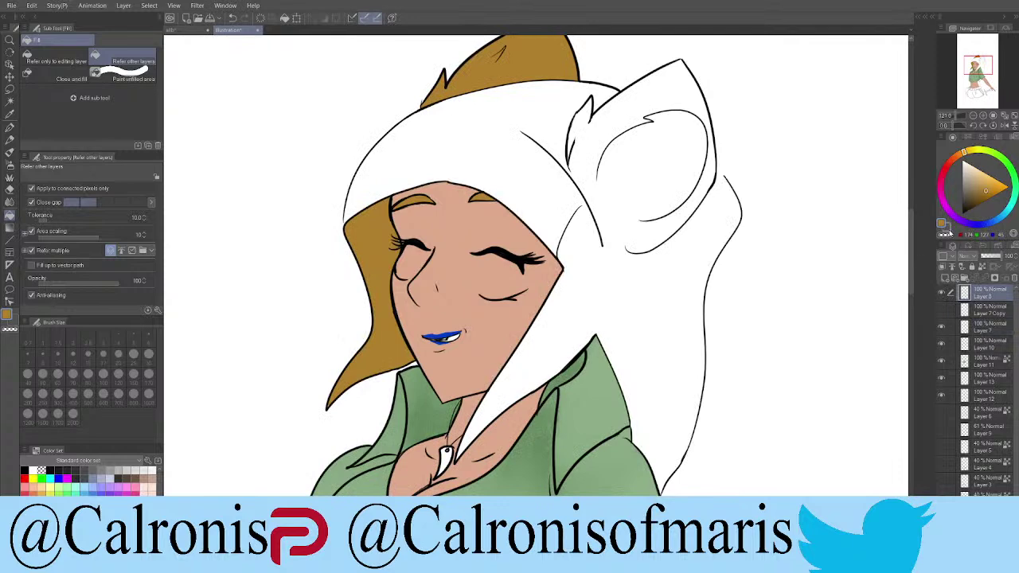
{"action": "left_click", "coordinate": [947, 228]}
{"action": "scroll", "coordinate": [743, 169], "scroll_direction": "up", "scroll_amount": 5}
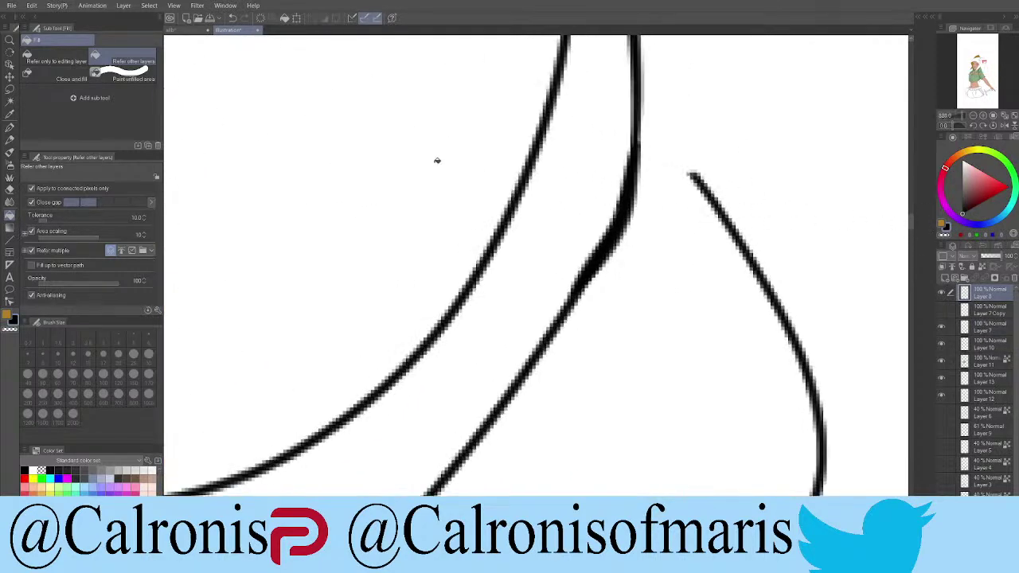
{"action": "left_click", "coordinate": [9, 127]}
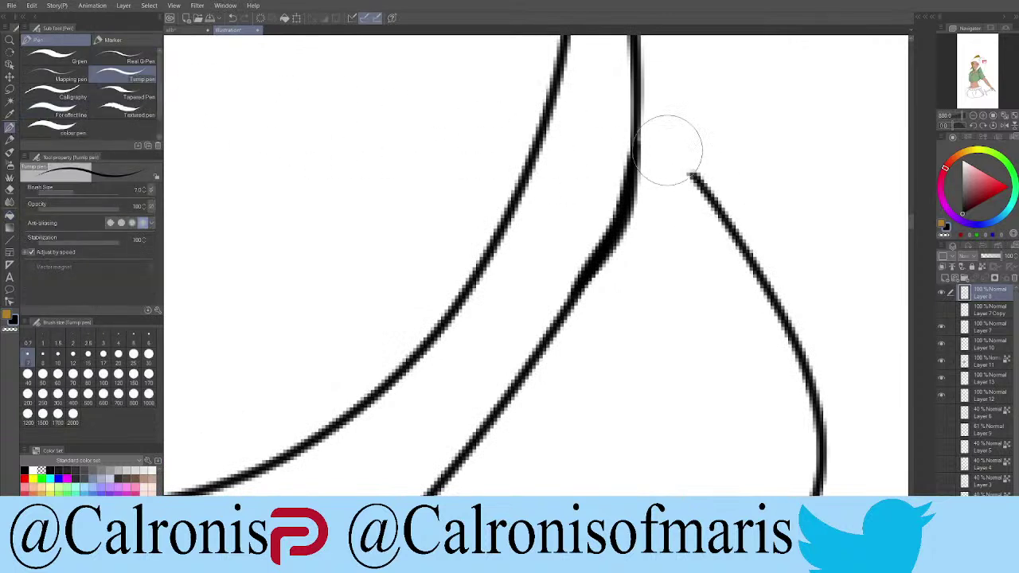
{"action": "mouse_move", "coordinate": [641, 137]}
{"action": "left_mouse_down"}
{"action": "mouse_move", "coordinate": [724, 193]}
{"action": "mouse_move", "coordinate": [642, 145]}
{"action": "left_mouse_up"}
{"action": "key", "text": "ctrl+z"}
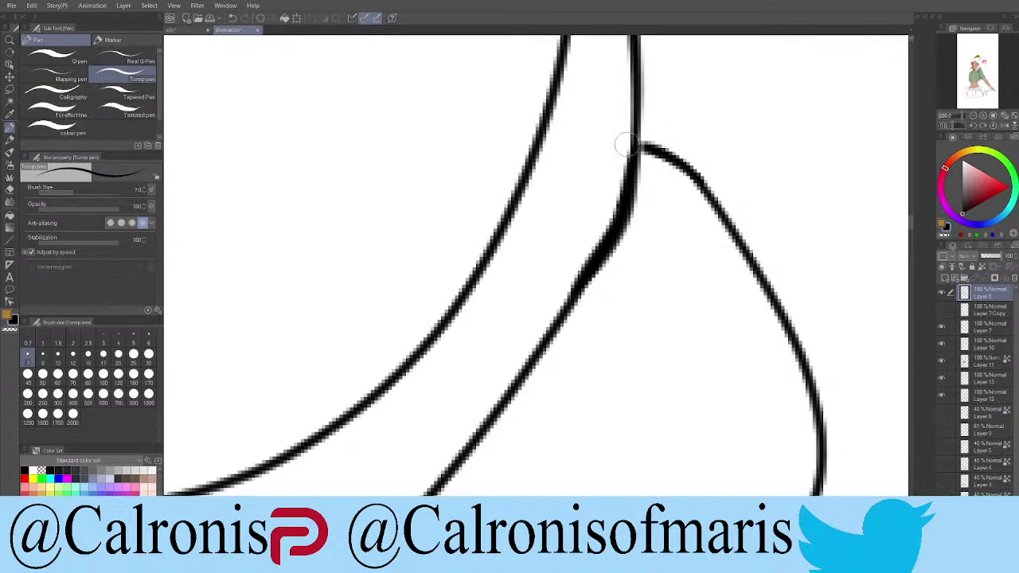
{"action": "scroll", "coordinate": [630, 144], "scroll_direction": "down", "scroll_amount": 3}
{"action": "scroll", "coordinate": [639, 153], "scroll_direction": "up", "scroll_amount": 4}
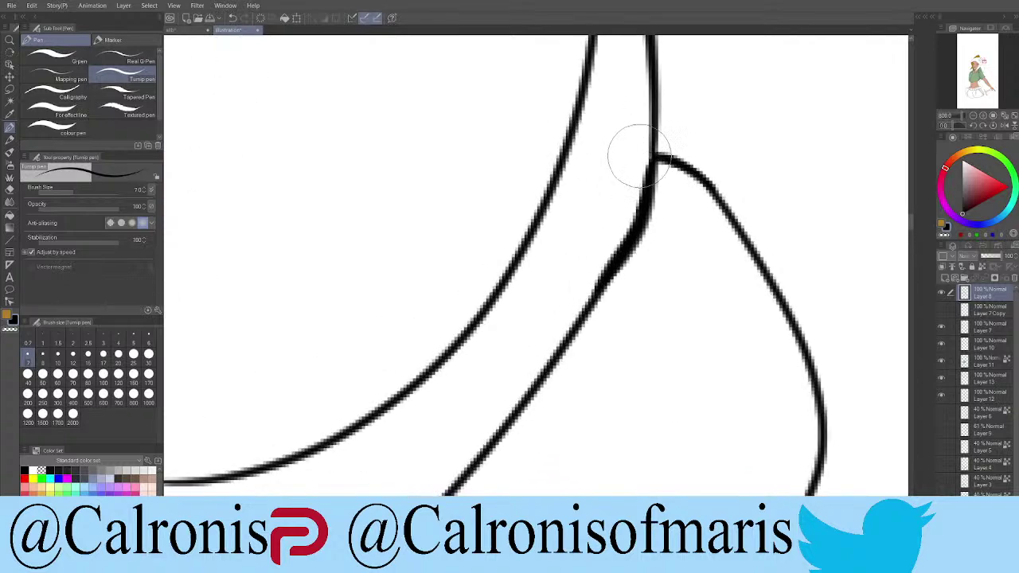
{"action": "scroll", "coordinate": [683, 148], "scroll_direction": "down", "scroll_amount": 5}
Step: Reinforce the black outline on Layer 8 with two short downward strokes to close off the area for filling
{"action": "scroll", "coordinate": [398, 229], "scroll_direction": "up", "scroll_amount": 8}
{"action": "left_click_drag", "start_coordinate": [388, 279], "coordinate": [385, 353]}
{"action": "left_click_drag", "start_coordinate": [391, 236], "coordinate": [387, 319]}
{"action": "scroll", "coordinate": [394, 341], "scroll_direction": "down", "scroll_amount": 2}
{"action": "scroll", "coordinate": [517, 342], "scroll_direction": "down", "scroll_amount": 2}
Step: Paint the white gaps between the outer eyelashes with the sampled golden brown on Layer 13
{"action": "scroll", "coordinate": [517, 342], "scroll_direction": "up", "scroll_amount": 5}
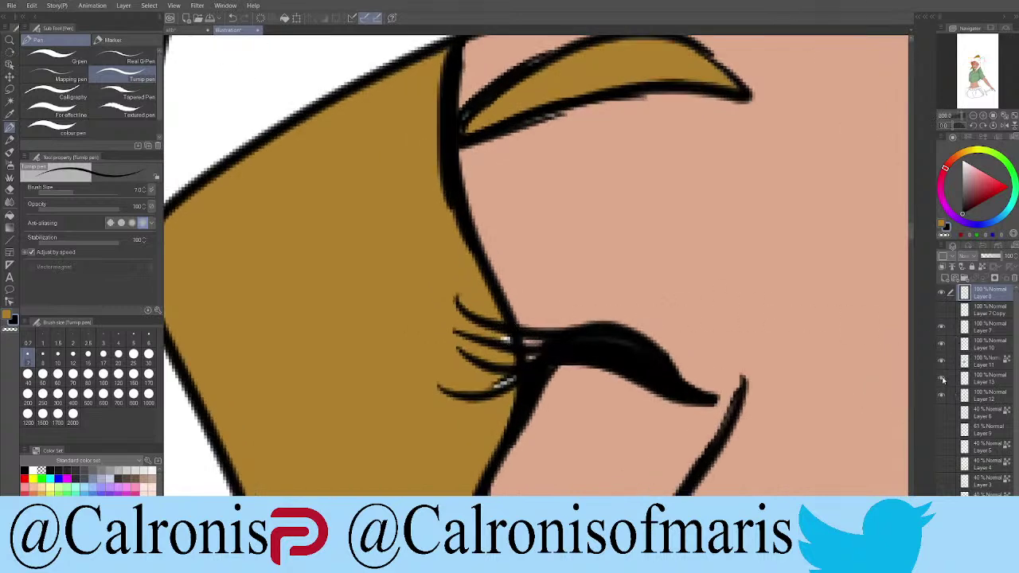
{"action": "left_click", "coordinate": [979, 379]}
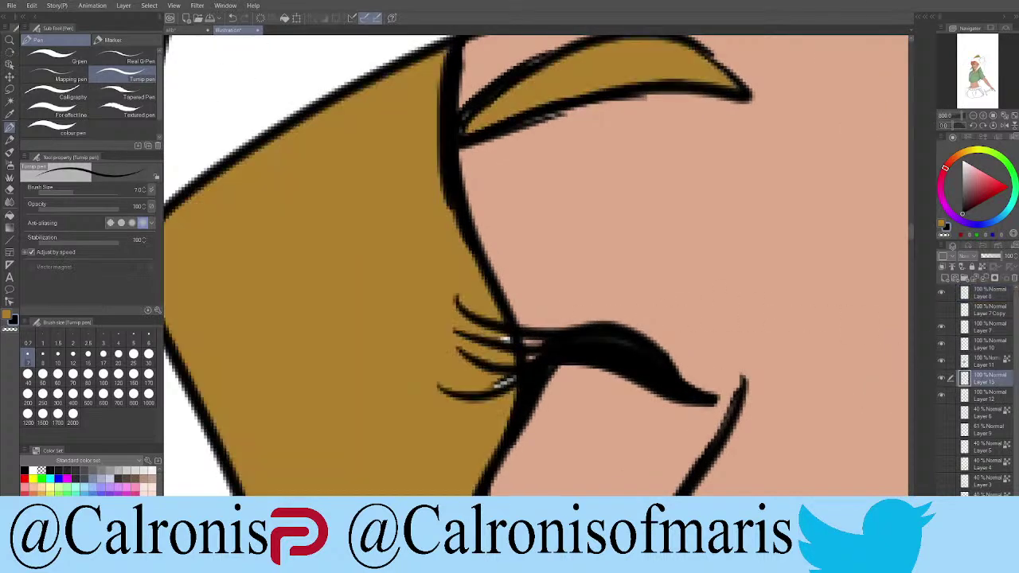
{"action": "left_click", "coordinate": [396, 410], "text": "alt"}
{"action": "mouse_move", "coordinate": [453, 403]}
{"action": "left_mouse_down"}
{"action": "mouse_move", "coordinate": [490, 371]}
{"action": "mouse_move", "coordinate": [506, 376]}
{"action": "mouse_move", "coordinate": [472, 367]}
{"action": "mouse_move", "coordinate": [462, 406]}
{"action": "mouse_move", "coordinate": [489, 366]}
{"action": "mouse_move", "coordinate": [478, 410]}
{"action": "mouse_move", "coordinate": [478, 358]}
{"action": "mouse_move", "coordinate": [481, 402]}
{"action": "left_mouse_up"}
{"action": "mouse_move", "coordinate": [479, 361]}
{"action": "left_mouse_down"}
{"action": "mouse_move", "coordinate": [482, 402]}
{"action": "mouse_move", "coordinate": [458, 404]}
{"action": "left_mouse_up"}
{"action": "mouse_move", "coordinate": [504, 340]}
{"action": "left_mouse_down"}
{"action": "mouse_move", "coordinate": [504, 382]}
{"action": "mouse_move", "coordinate": [501, 334]}
{"action": "mouse_move", "coordinate": [482, 346]}
{"action": "mouse_move", "coordinate": [505, 388]}
{"action": "left_mouse_up"}
{"action": "scroll", "coordinate": [504, 389], "scroll_direction": "down", "scroll_amount": 6}
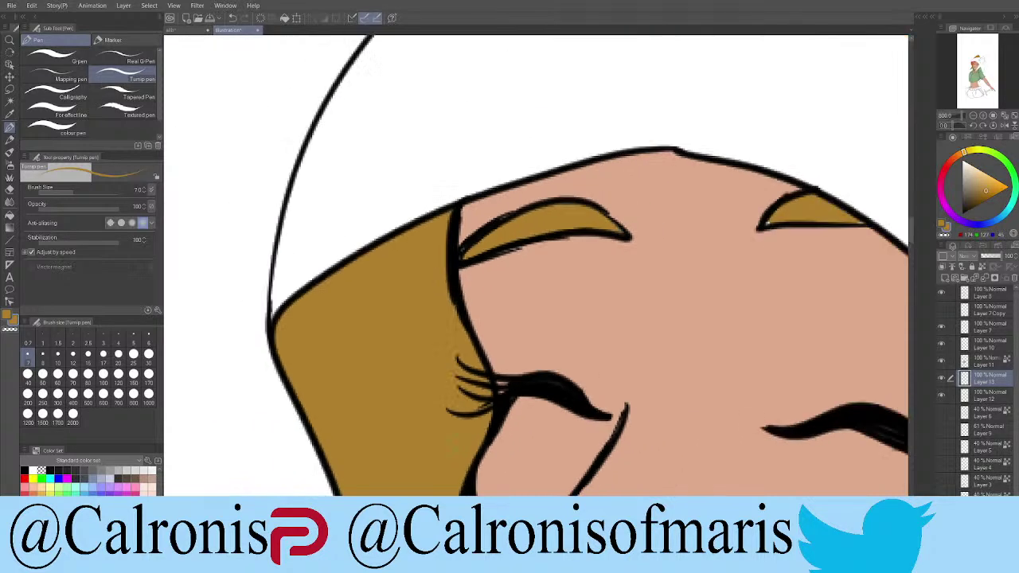
Step: Fill the top of the head, near ear and long back hair with golden brown using Refer other layers
{"action": "scroll", "coordinate": [573, 301], "scroll_direction": "up", "scroll_amount": 6}
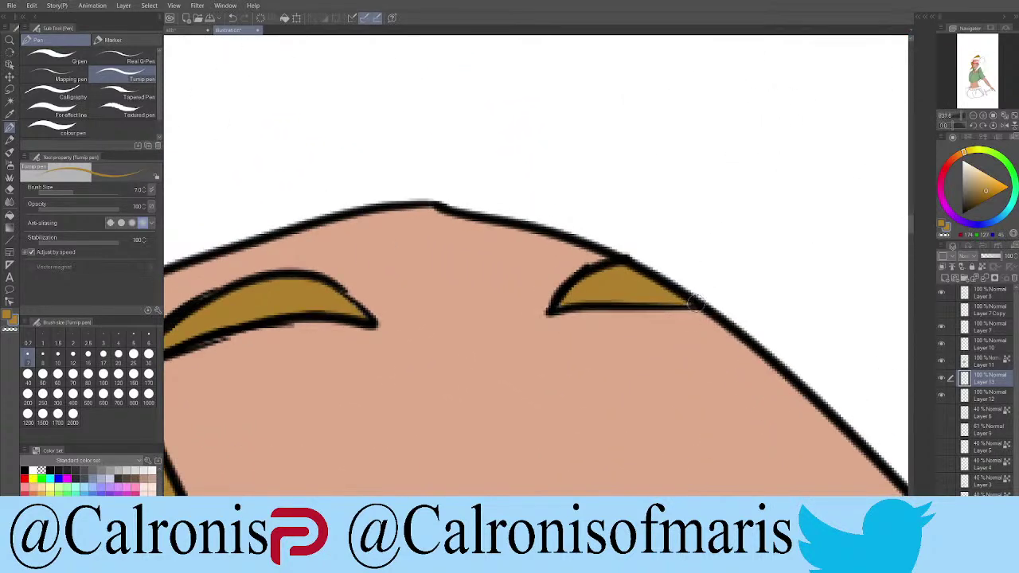
{"action": "scroll", "coordinate": [709, 334], "scroll_direction": "down", "scroll_amount": 6}
{"action": "scroll", "coordinate": [719, 368], "scroll_direction": "up", "scroll_amount": 5}
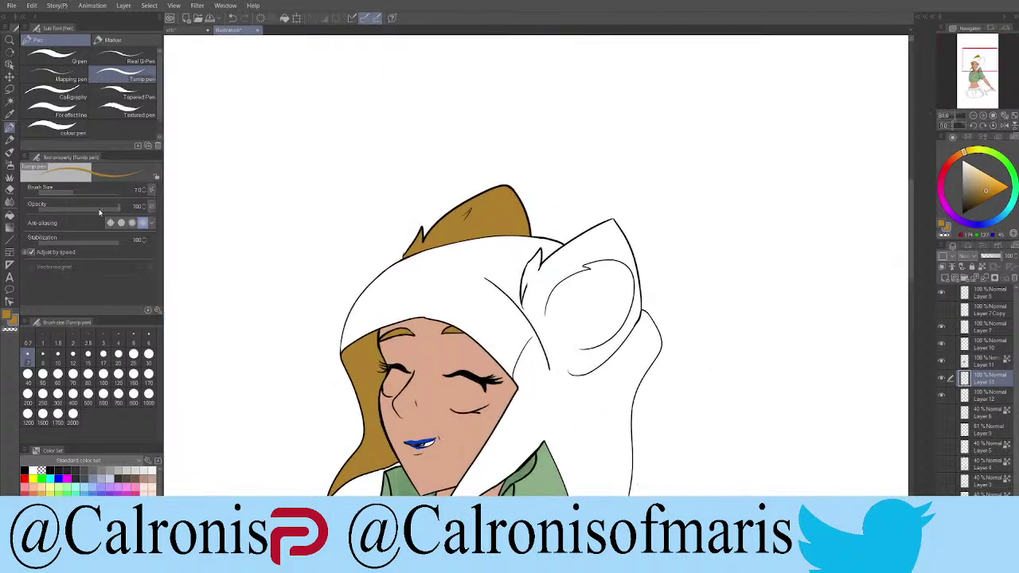
{"action": "left_click", "coordinate": [10, 215]}
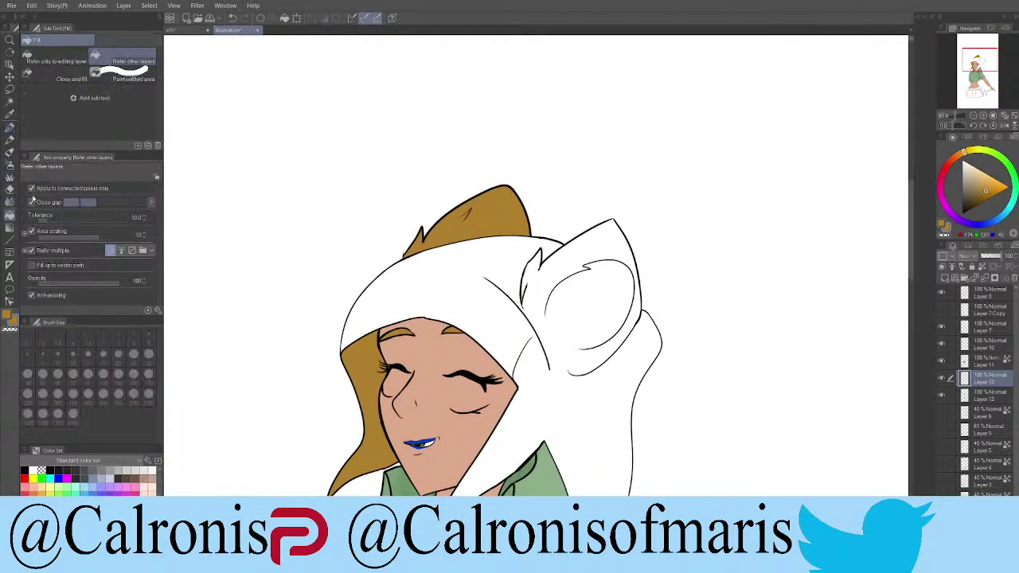
{"action": "left_click", "coordinate": [473, 283]}
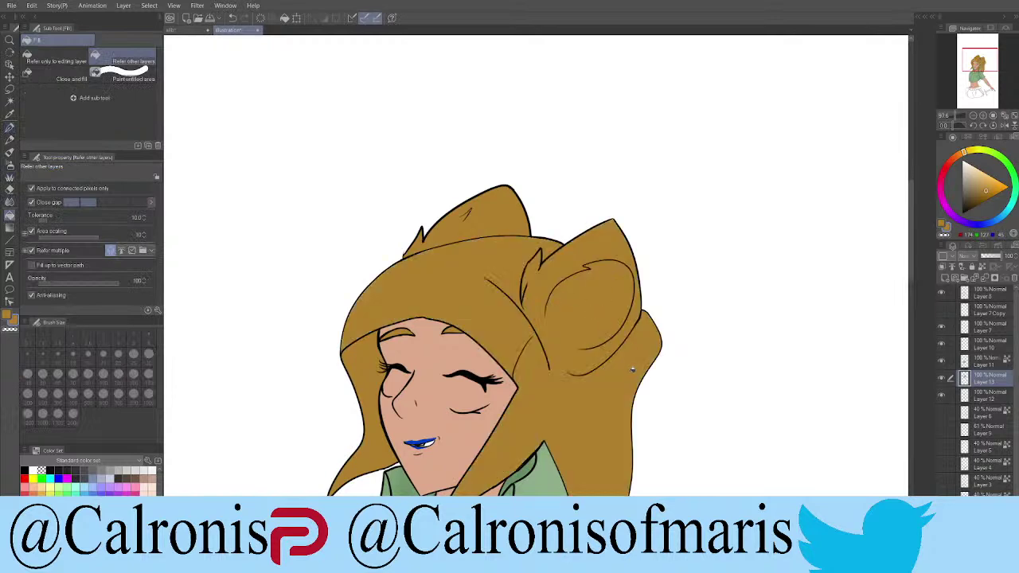
{"action": "scroll", "coordinate": [633, 369], "scroll_direction": "down", "scroll_amount": 4}
{"action": "scroll", "coordinate": [593, 442], "scroll_direction": "up", "scroll_amount": 3}
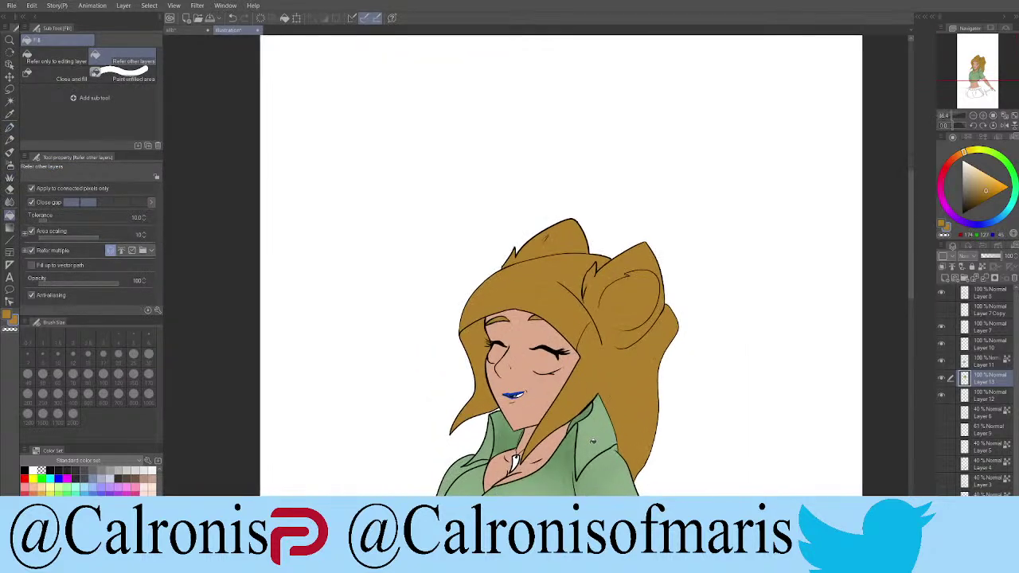
{"action": "scroll", "coordinate": [592, 442], "scroll_direction": "up", "scroll_amount": 3}
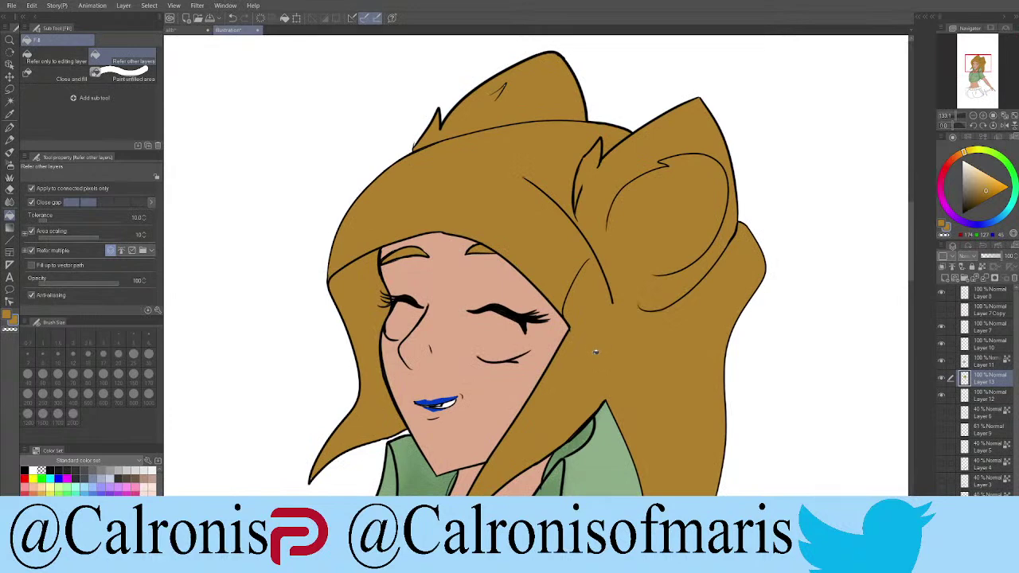
Step: Add a new layer directly above Layer 13
{"action": "left_click", "coordinate": [946, 278]}
{"action": "left_click", "coordinate": [941, 397]}
{"action": "left_click", "coordinate": [943, 397]}
{"action": "scroll", "coordinate": [942, 396], "scroll_direction": "down", "scroll_amount": 1}
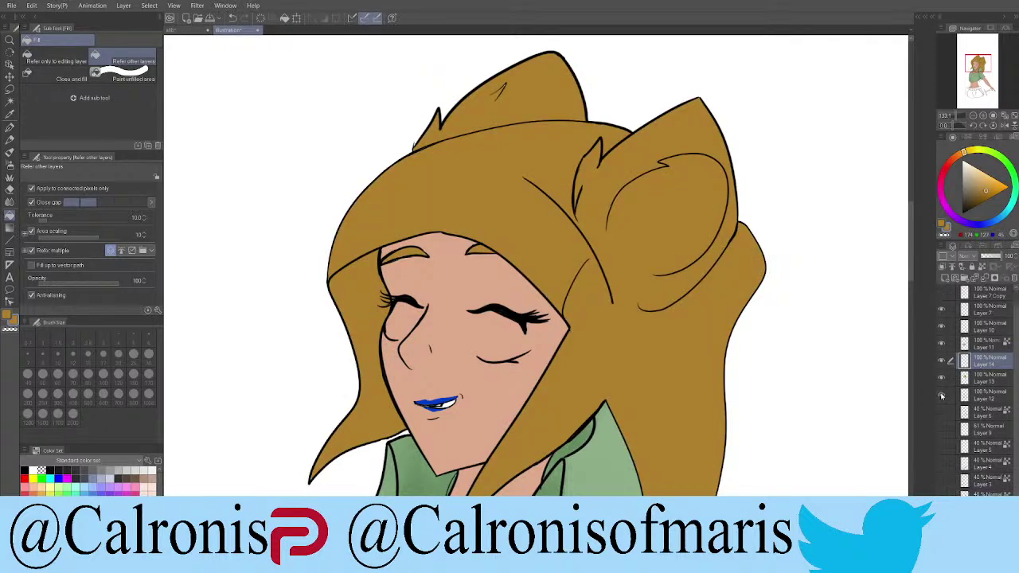
{"action": "scroll", "coordinate": [879, 373], "scroll_direction": "down", "scroll_amount": 6}
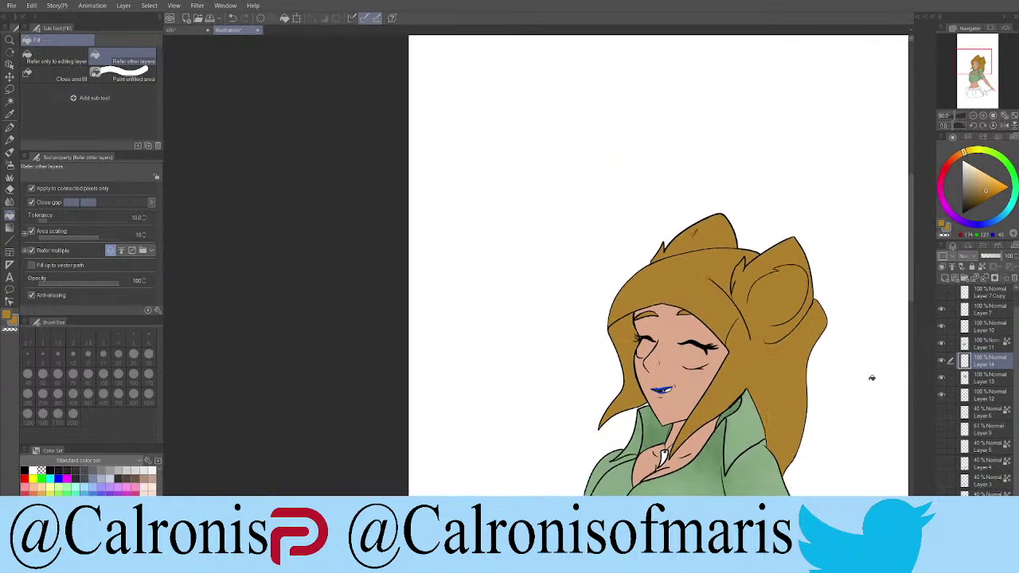
{"action": "scroll", "coordinate": [852, 382], "scroll_direction": "up", "scroll_amount": 4}
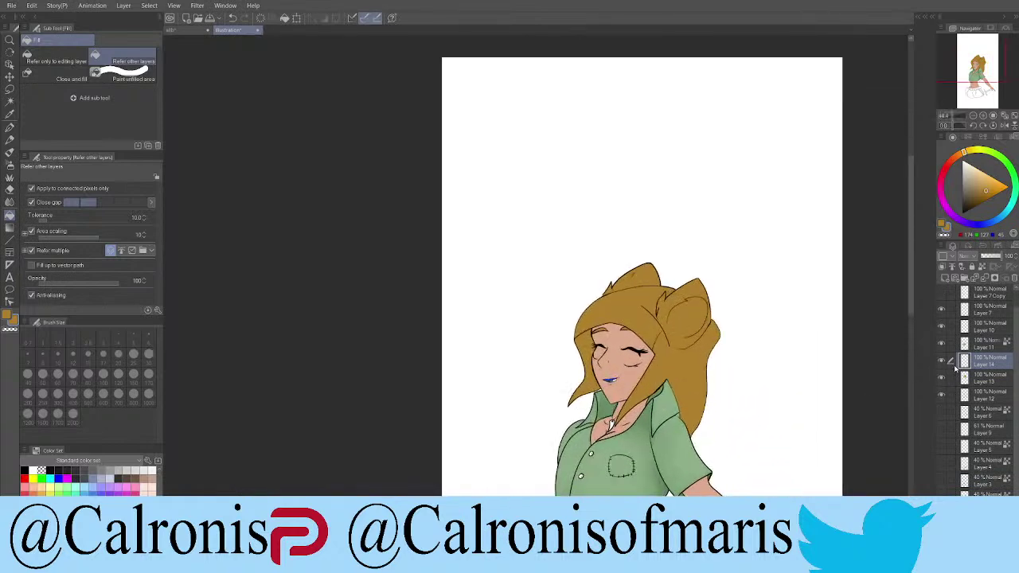
Step: Identify the hair layer by toggling Layers 13 and 14, then lock the transparent pixels of Layer 13
{"action": "left_click", "coordinate": [945, 362]}
{"action": "left_click", "coordinate": [943, 380]}
{"action": "left_click", "coordinate": [943, 380]}
{"action": "left_click", "coordinate": [944, 363]}
{"action": "left_click", "coordinate": [973, 377]}
{"action": "left_click", "coordinate": [943, 377]}
{"action": "left_click", "coordinate": [942, 379]}
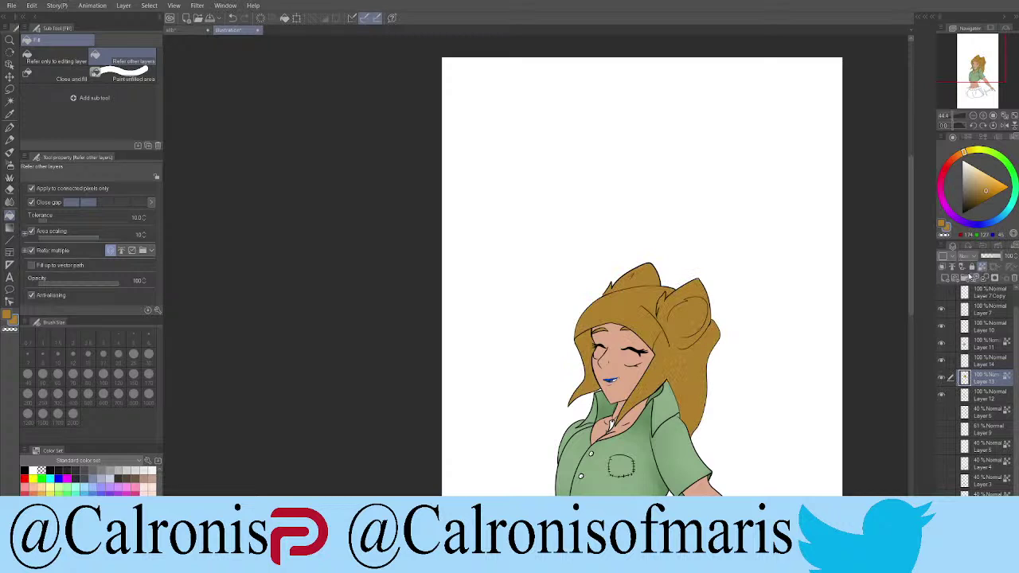
Step: Try recolouring the hair on Layer 13 with a darker golden brown and with a dark greyish brown
{"action": "left_click", "coordinate": [981, 193]}
{"action": "left_click", "coordinate": [284, 17]}
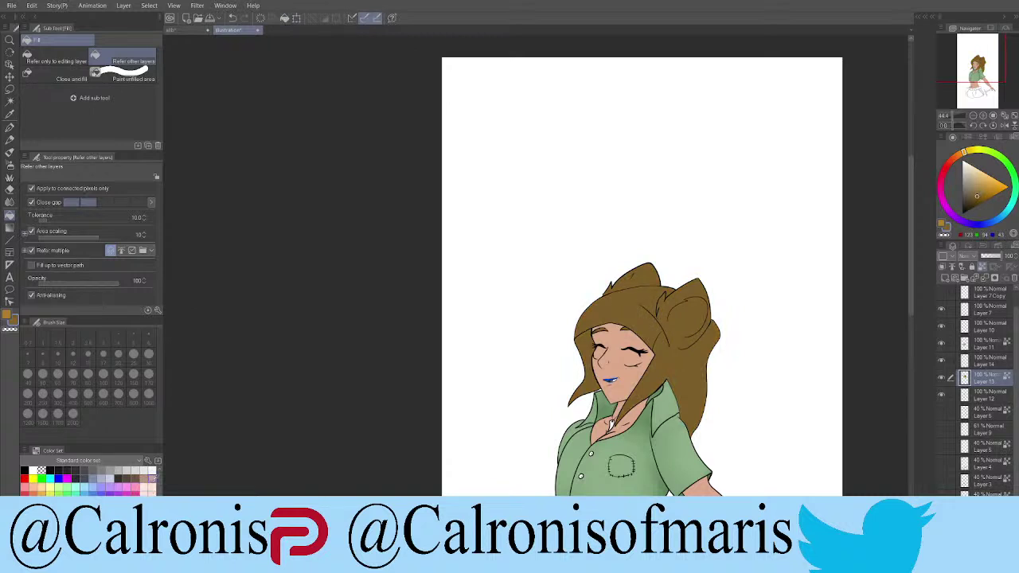
{"action": "left_click", "coordinate": [126, 471]}
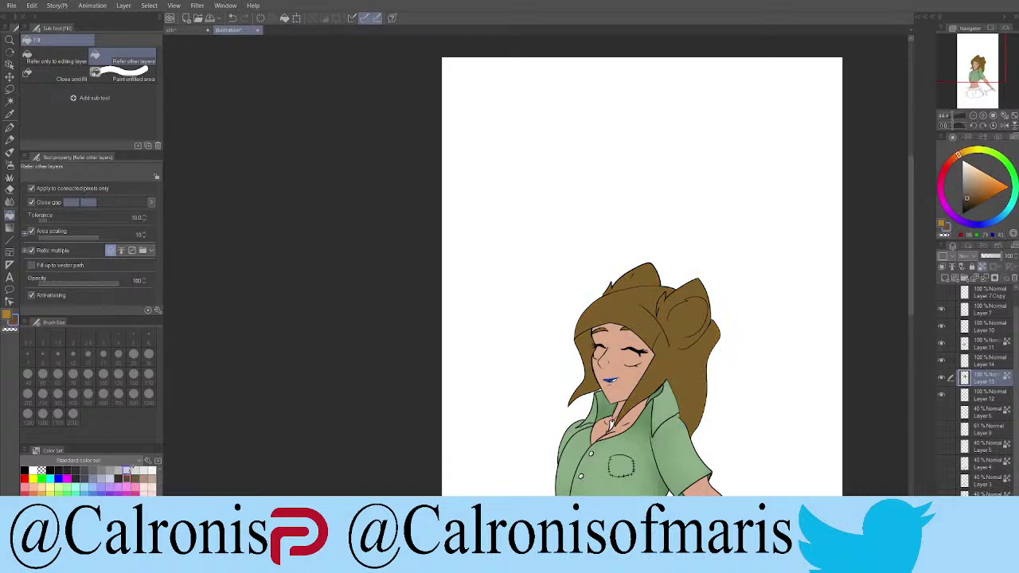
{"action": "left_click", "coordinate": [285, 17]}
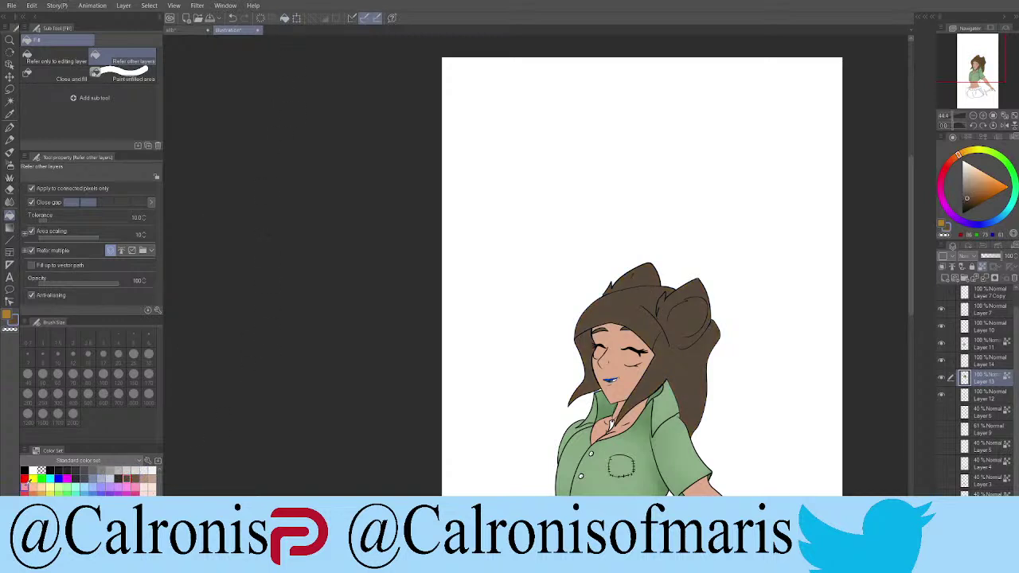
Step: Recolour all the hair, ears and eyebrows on Layer 13 with a reddish brown swatch
{"action": "left_click", "coordinate": [128, 479]}
{"action": "left_click", "coordinate": [284, 17]}
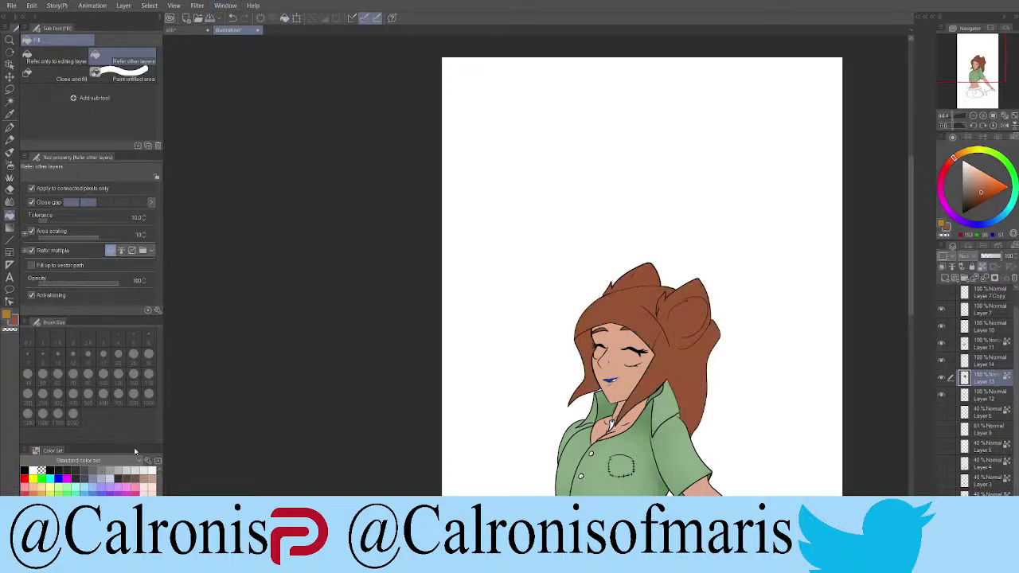
Step: Outline the inner edges of both eyes in white on Layer 14 with the Turnip pen
{"action": "left_click", "coordinate": [988, 360]}
{"action": "key", "text": "x"}
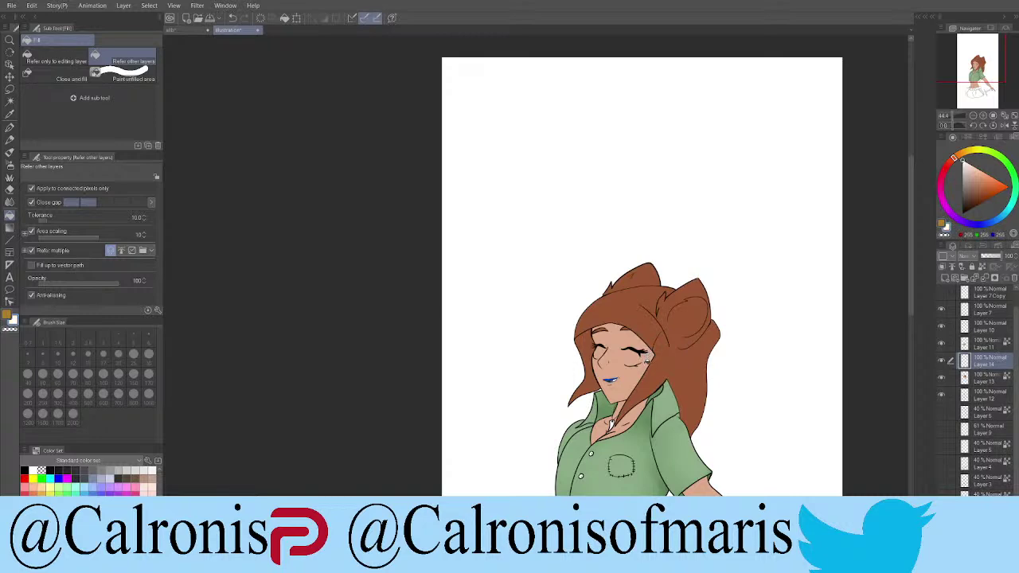
{"action": "key", "text": "p"}
{"action": "scroll", "coordinate": [644, 360], "scroll_direction": "up", "scroll_amount": 10}
{"action": "mouse_move", "coordinate": [515, 299]}
{"action": "left_mouse_down"}
{"action": "mouse_move", "coordinate": [490, 324]}
{"action": "mouse_move", "coordinate": [483, 365]}
{"action": "mouse_move", "coordinate": [497, 411]}
{"action": "left_mouse_up"}
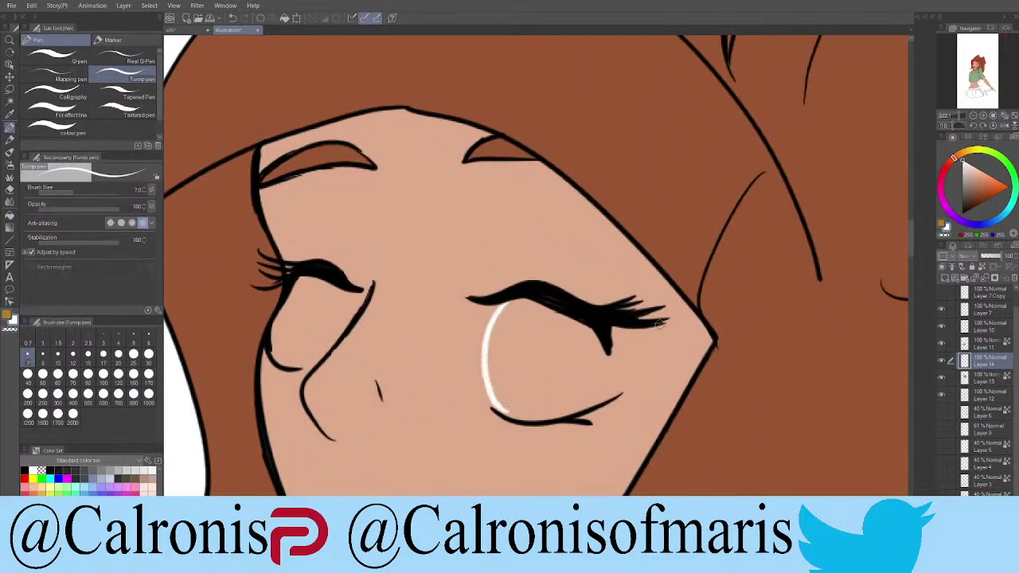
{"action": "left_click_drag", "start_coordinate": [599, 344], "coordinate": [613, 403]}
{"action": "mouse_move", "coordinate": [508, 301]}
{"action": "left_mouse_down"}
{"action": "mouse_move", "coordinate": [489, 356]}
{"action": "mouse_move", "coordinate": [489, 384]}
{"action": "mouse_move", "coordinate": [517, 410]}
{"action": "mouse_move", "coordinate": [504, 400]}
{"action": "mouse_move", "coordinate": [508, 412]}
{"action": "mouse_move", "coordinate": [527, 420]}
{"action": "mouse_move", "coordinate": [612, 395]}
{"action": "mouse_move", "coordinate": [608, 371]}
{"action": "mouse_move", "coordinate": [625, 328]}
{"action": "mouse_move", "coordinate": [618, 393]}
{"action": "left_mouse_up"}
{"action": "mouse_move", "coordinate": [346, 270]}
{"action": "left_mouse_down"}
{"action": "mouse_move", "coordinate": [362, 285]}
{"action": "mouse_move", "coordinate": [295, 368]}
{"action": "left_mouse_up"}
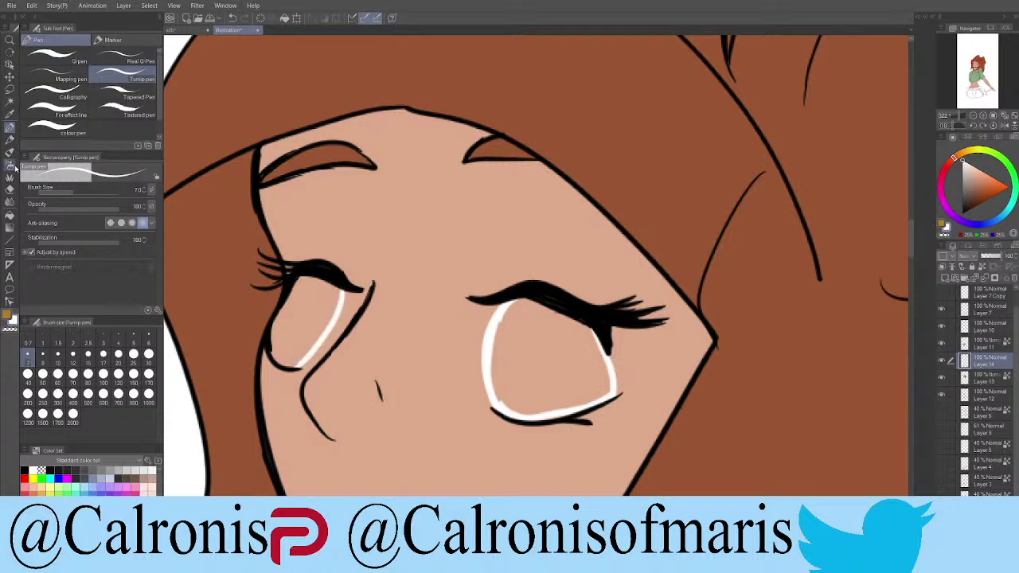
Step: Fill the outlined insides of both eyes with white on Layer 14
{"action": "left_click", "coordinate": [9, 215]}
{"action": "left_click", "coordinate": [310, 312]}
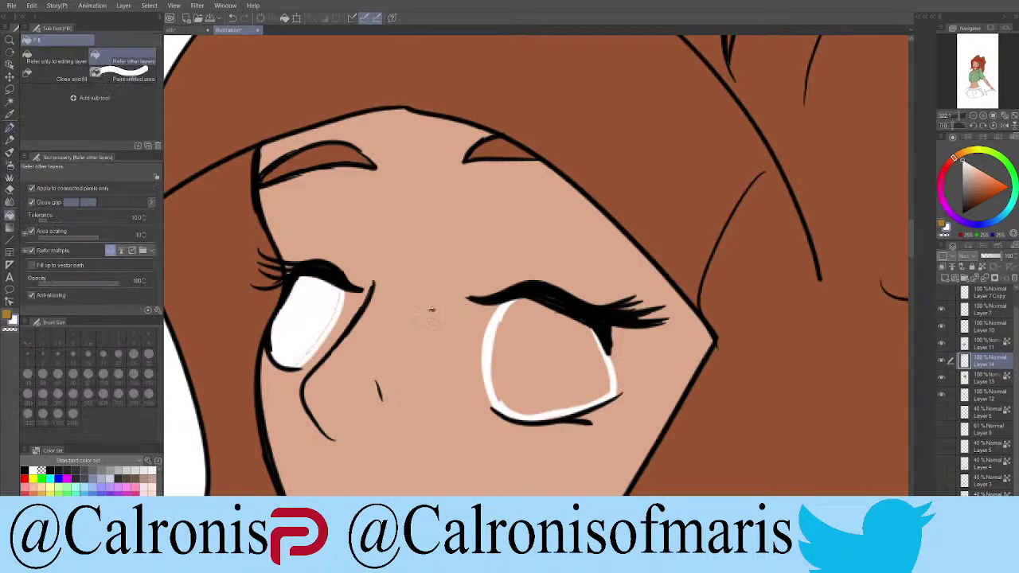
{"action": "left_click", "coordinate": [576, 356]}
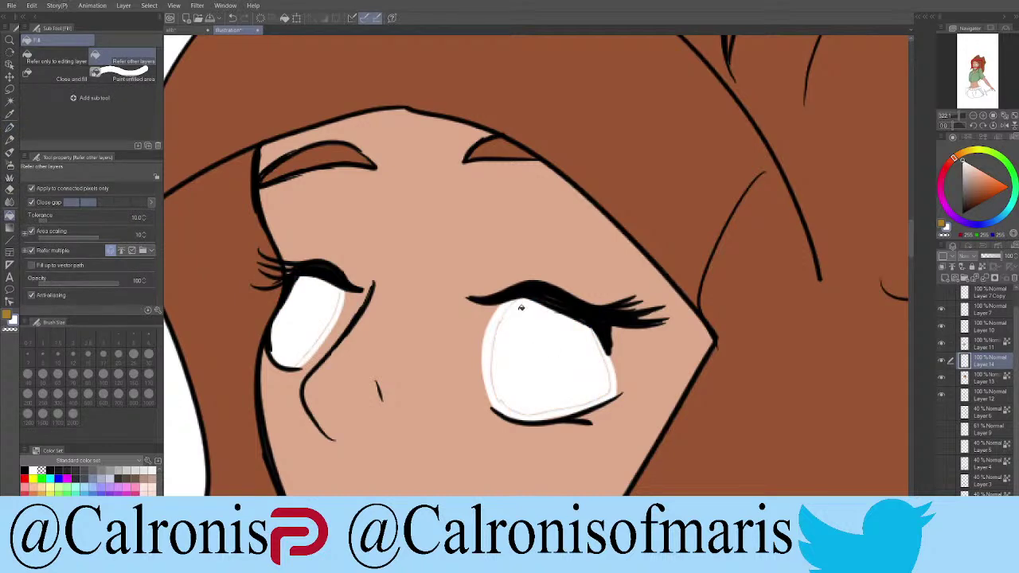
Step: Paint over the faint seams along the edges of both eye whites with white pen strokes
{"action": "key", "text": "p"}
{"action": "left_click_drag", "start_coordinate": [519, 307], "coordinate": [500, 338]}
{"action": "key", "text": "ctrl+z"}
{"action": "key", "text": "ctrl+z"}
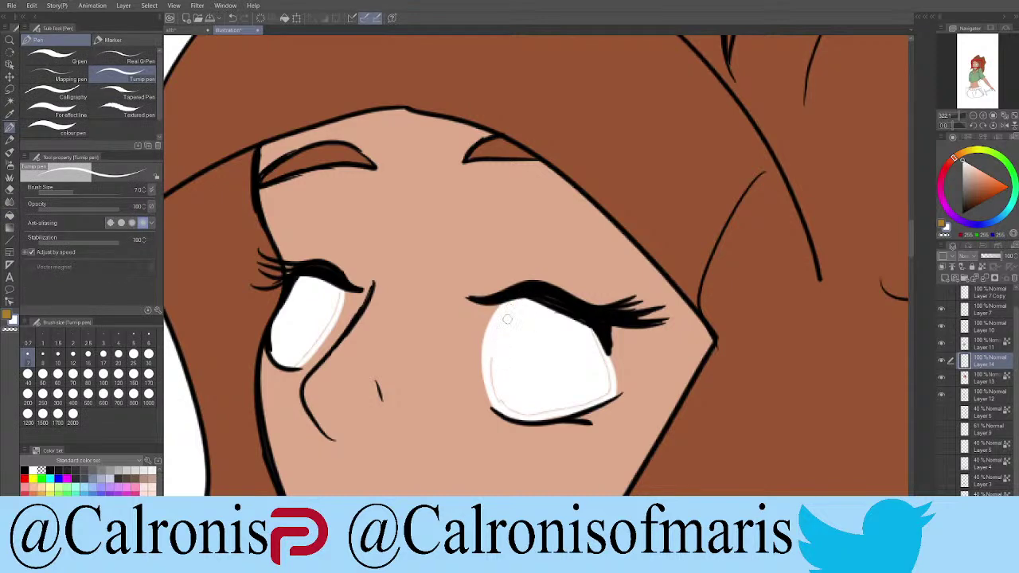
{"action": "mouse_move", "coordinate": [491, 381]}
{"action": "left_mouse_down"}
{"action": "mouse_move", "coordinate": [504, 407]}
{"action": "mouse_move", "coordinate": [565, 419]}
{"action": "mouse_move", "coordinate": [543, 403]}
{"action": "mouse_move", "coordinate": [523, 411]}
{"action": "mouse_move", "coordinate": [600, 399]}
{"action": "mouse_move", "coordinate": [609, 375]}
{"action": "mouse_move", "coordinate": [610, 339]}
{"action": "left_mouse_up"}
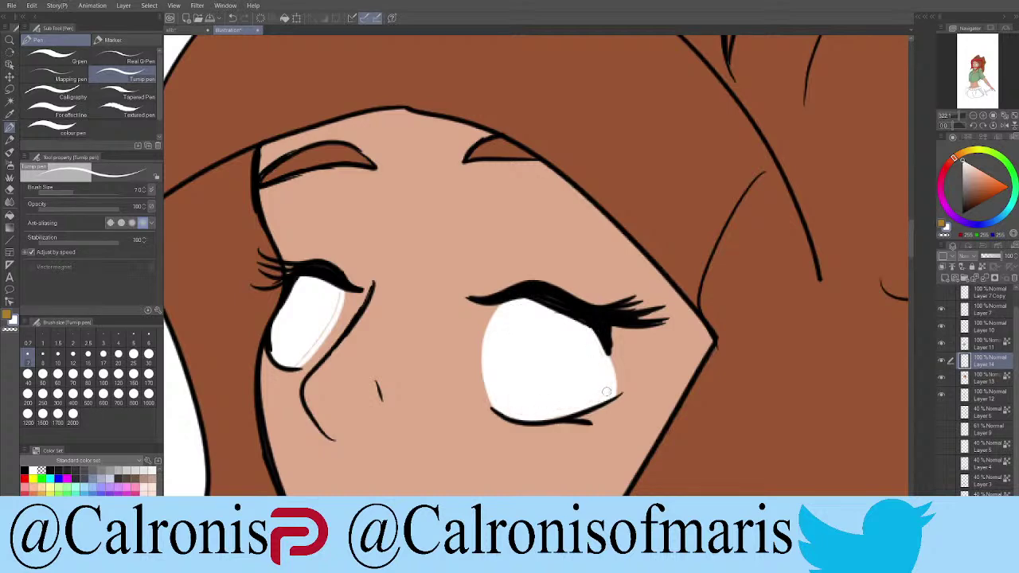
{"action": "left_click_drag", "start_coordinate": [338, 290], "coordinate": [289, 370]}
Step: Add a new layer directly above Layer 14
{"action": "scroll", "coordinate": [280, 422], "scroll_direction": "down", "scroll_amount": 10}
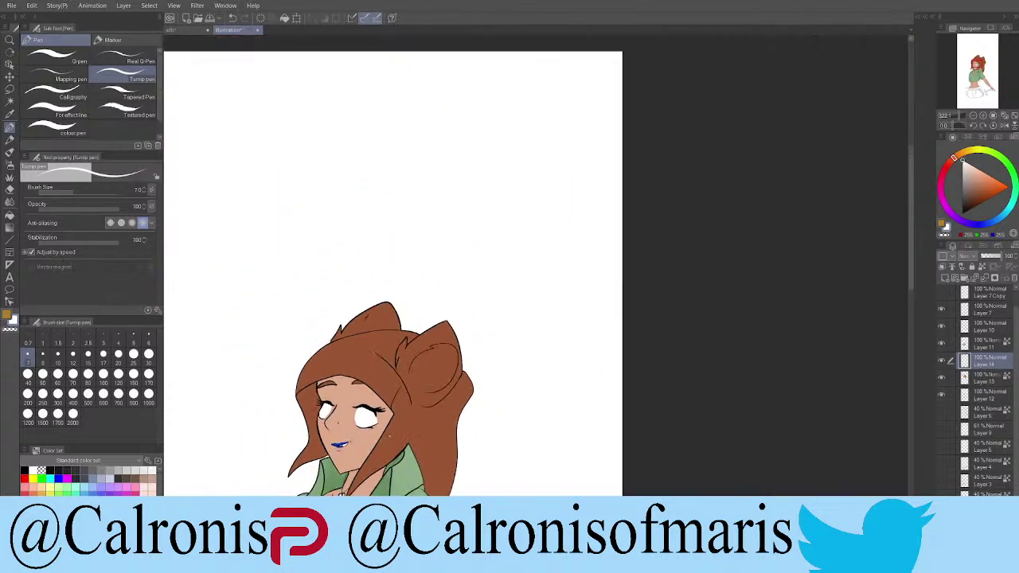
{"action": "scroll", "coordinate": [320, 492], "scroll_direction": "up", "scroll_amount": 3}
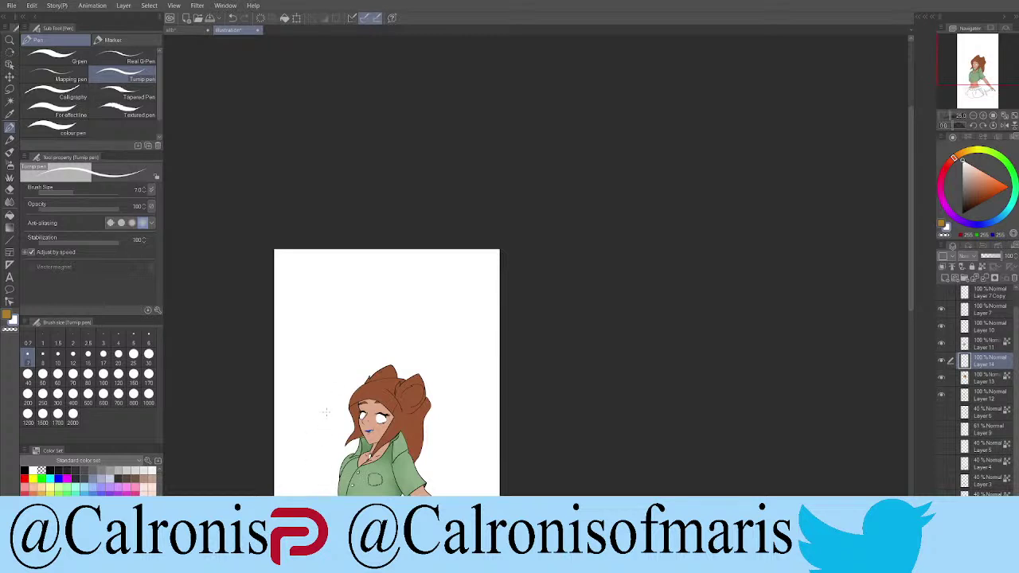
{"action": "scroll", "coordinate": [346, 443], "scroll_direction": "up", "scroll_amount": 3}
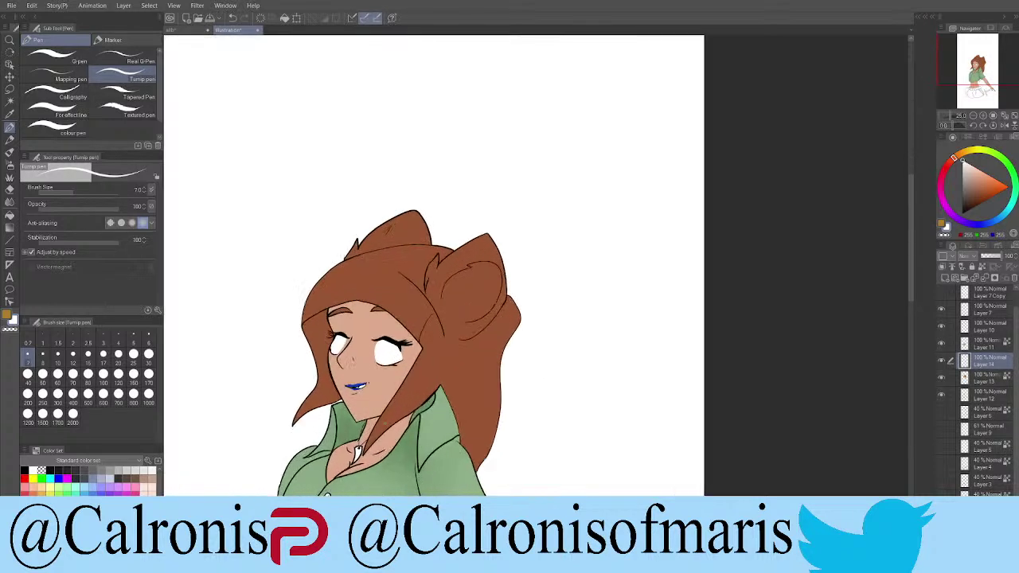
{"action": "scroll", "coordinate": [346, 444], "scroll_direction": "down", "scroll_amount": 6}
{"action": "scroll", "coordinate": [354, 446], "scroll_direction": "up", "scroll_amount": 8}
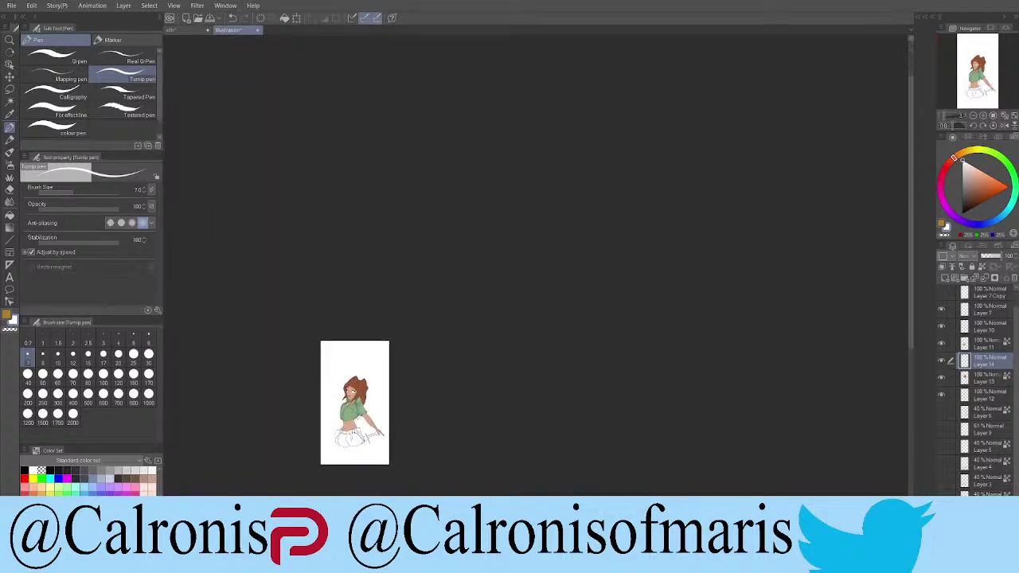
{"action": "scroll", "coordinate": [354, 446], "scroll_direction": "down", "scroll_amount": 5}
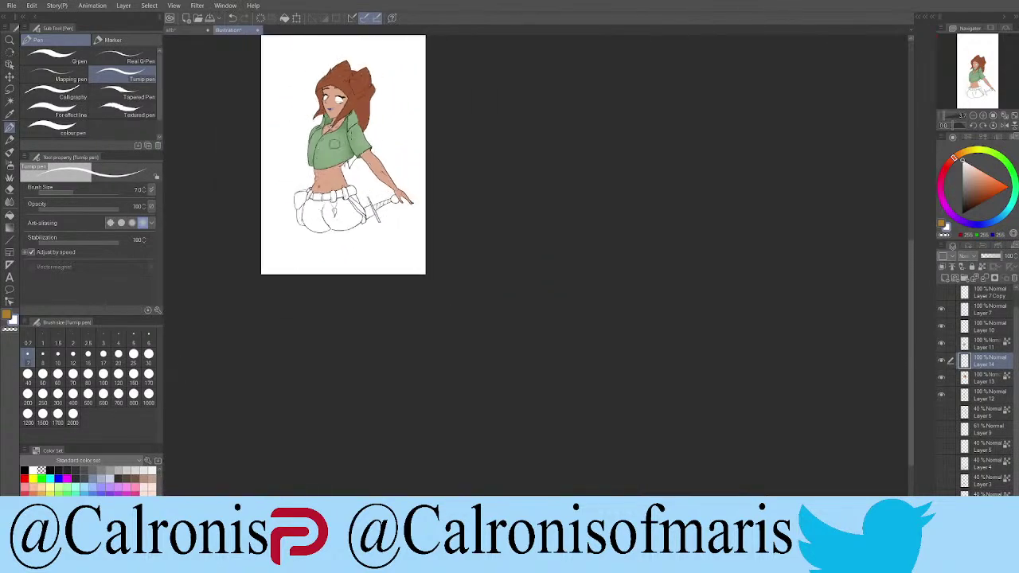
{"action": "scroll", "coordinate": [353, 446], "scroll_direction": "up", "scroll_amount": 4}
{"action": "scroll", "coordinate": [528, 495], "scroll_direction": "up", "scroll_amount": 1}
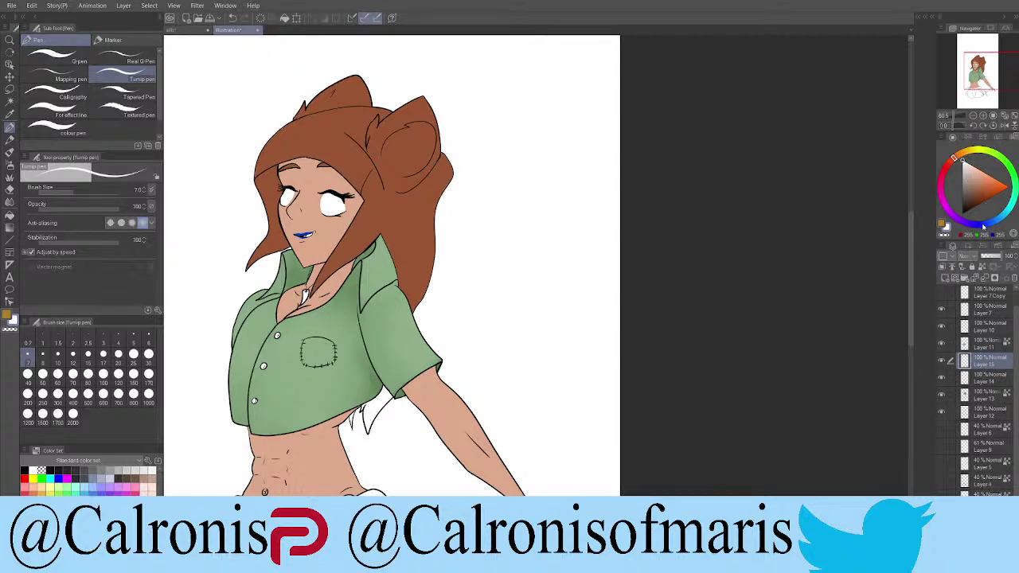
Step: Outline the irises of both eyes in dark blue on Layer 15 with the Turnip pen
{"action": "left_click", "coordinate": [984, 226]}
{"action": "left_click", "coordinate": [985, 196]}
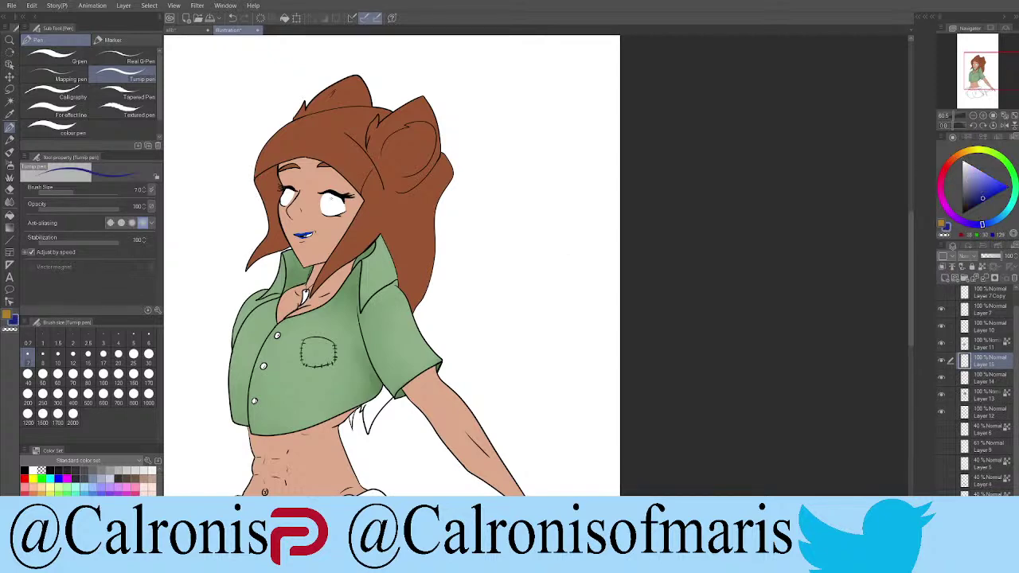
{"action": "scroll", "coordinate": [328, 203], "scroll_direction": "up", "scroll_amount": 4}
{"action": "mouse_move", "coordinate": [336, 180]}
{"action": "left_mouse_down"}
{"action": "mouse_move", "coordinate": [338, 248]}
{"action": "mouse_move", "coordinate": [376, 253]}
{"action": "mouse_move", "coordinate": [396, 222]}
{"action": "left_mouse_up"}
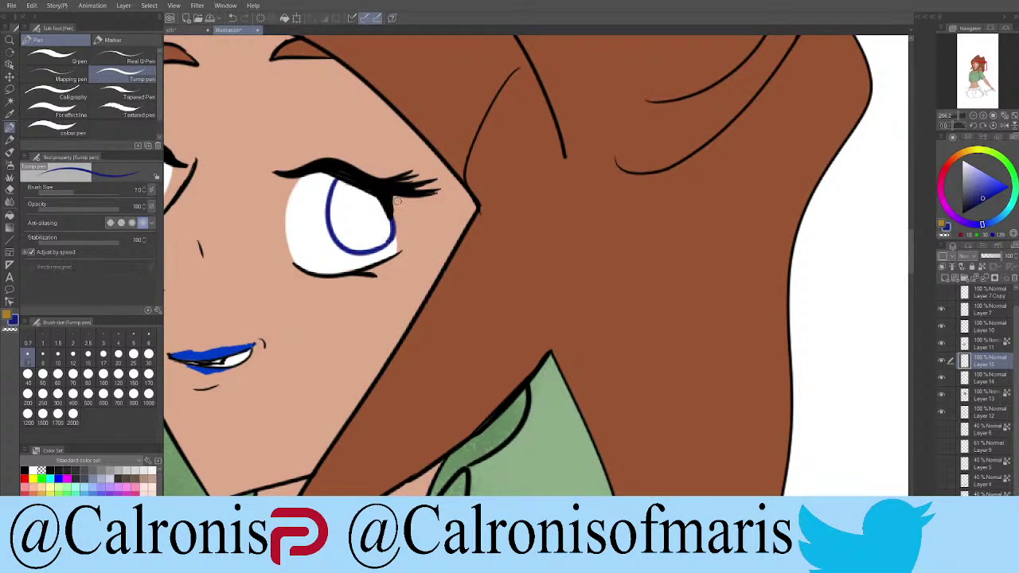
{"action": "scroll", "coordinate": [397, 203], "scroll_direction": "down", "scroll_amount": 3}
{"action": "scroll", "coordinate": [364, 97], "scroll_direction": "up", "scroll_amount": 5}
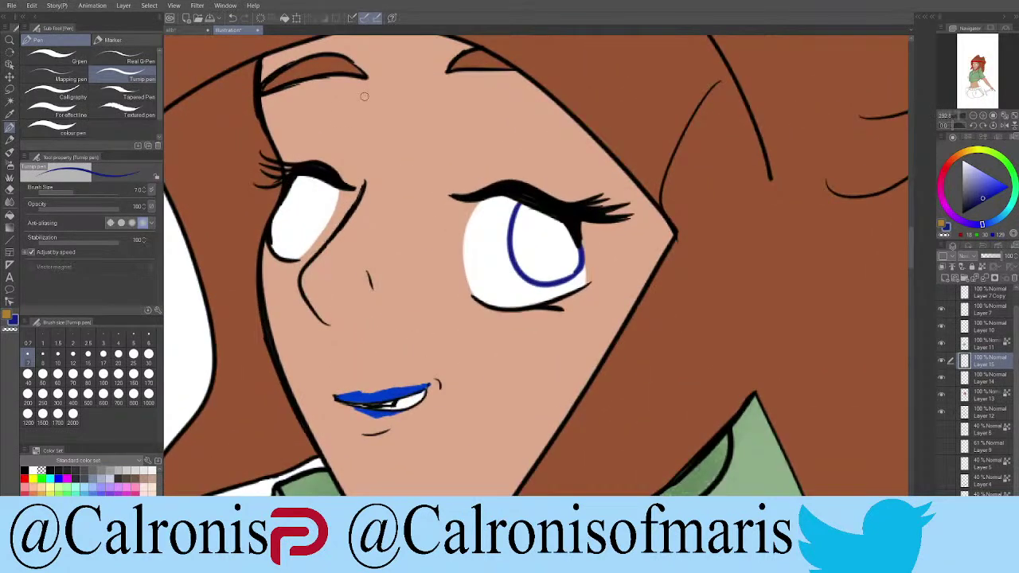
{"action": "mouse_move", "coordinate": [314, 178]}
{"action": "left_mouse_down"}
{"action": "mouse_move", "coordinate": [291, 223]}
{"action": "mouse_move", "coordinate": [312, 253]}
{"action": "left_mouse_up"}
{"action": "left_click_drag", "start_coordinate": [334, 195], "coordinate": [304, 249]}
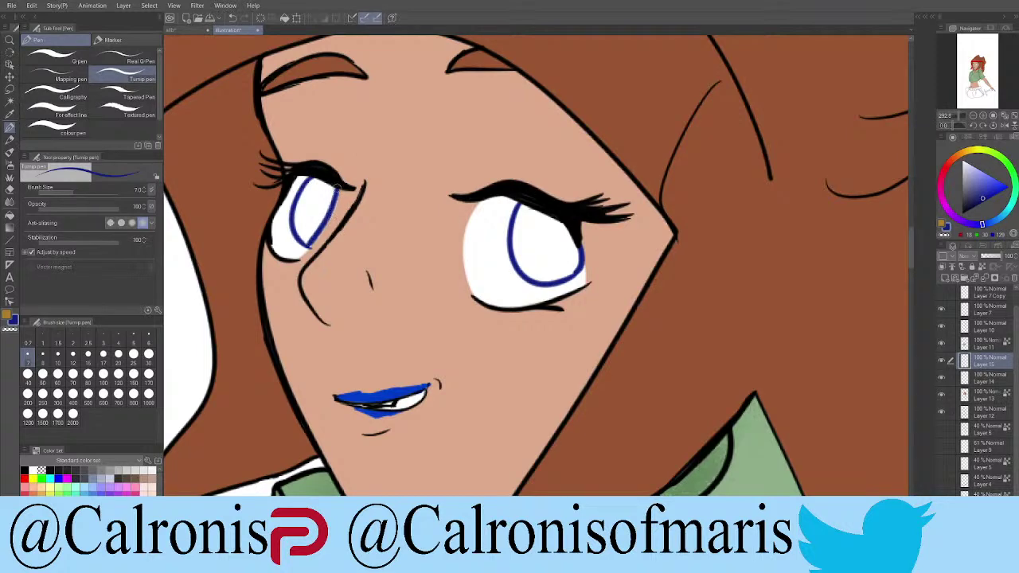
{"action": "left_click_drag", "start_coordinate": [335, 189], "coordinate": [314, 241]}
Step: Fill the irises of both eyes with dark blue on Layer 15
{"action": "left_click", "coordinate": [9, 215]}
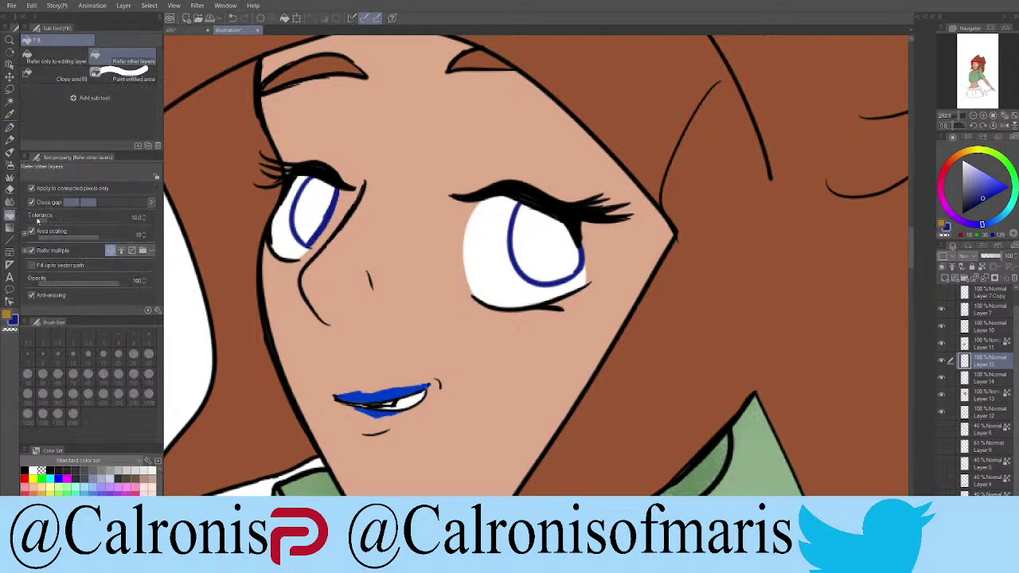
{"action": "left_click", "coordinate": [319, 208]}
{"action": "left_click", "coordinate": [549, 258]}
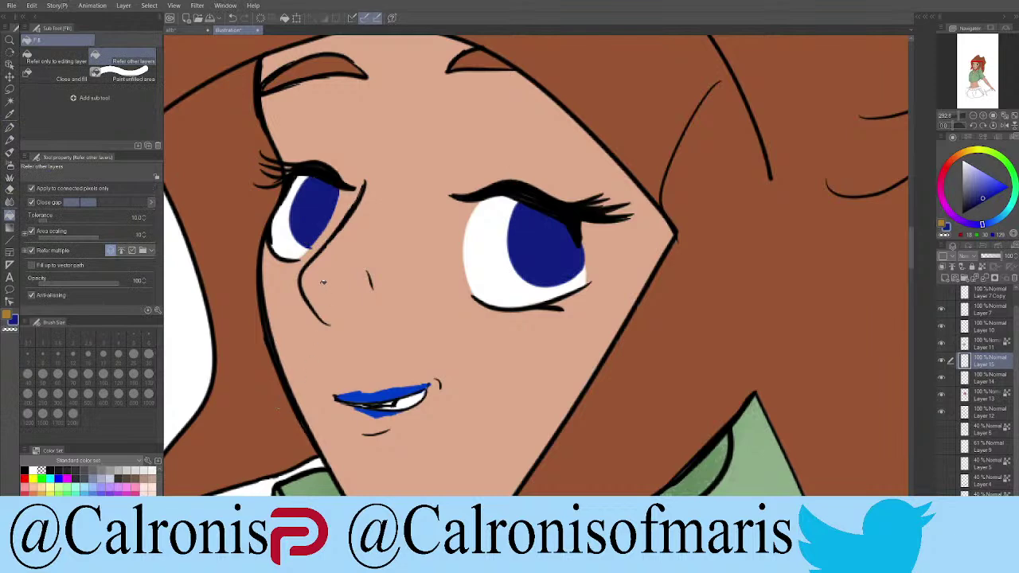
Step: Try filling the gap beside the smaller eye's iris, undo back past the larger iris's fill, and refill that iris in dark blue
{"action": "left_click", "coordinate": [317, 246]}
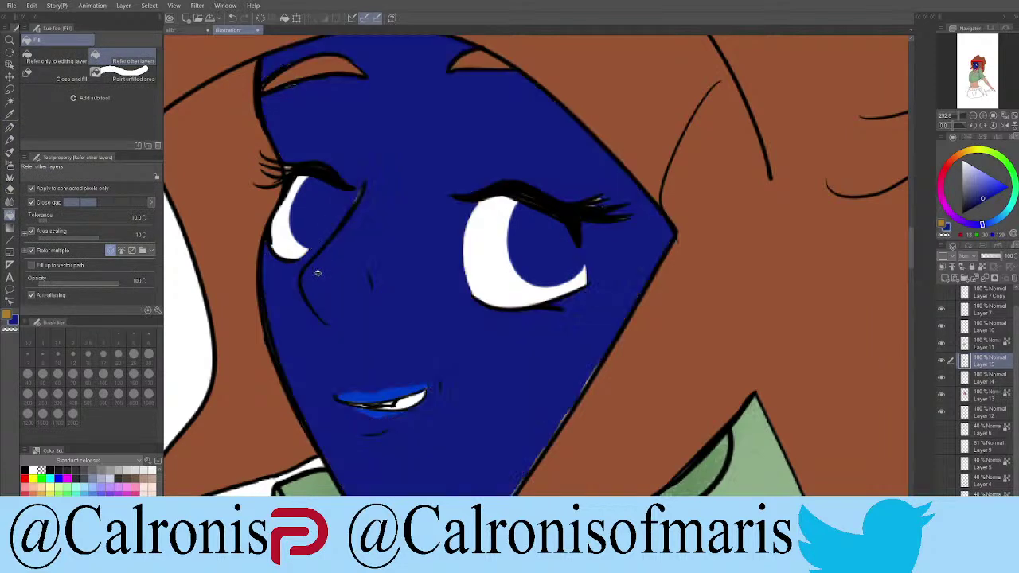
{"action": "key", "text": "ctrl+z"}
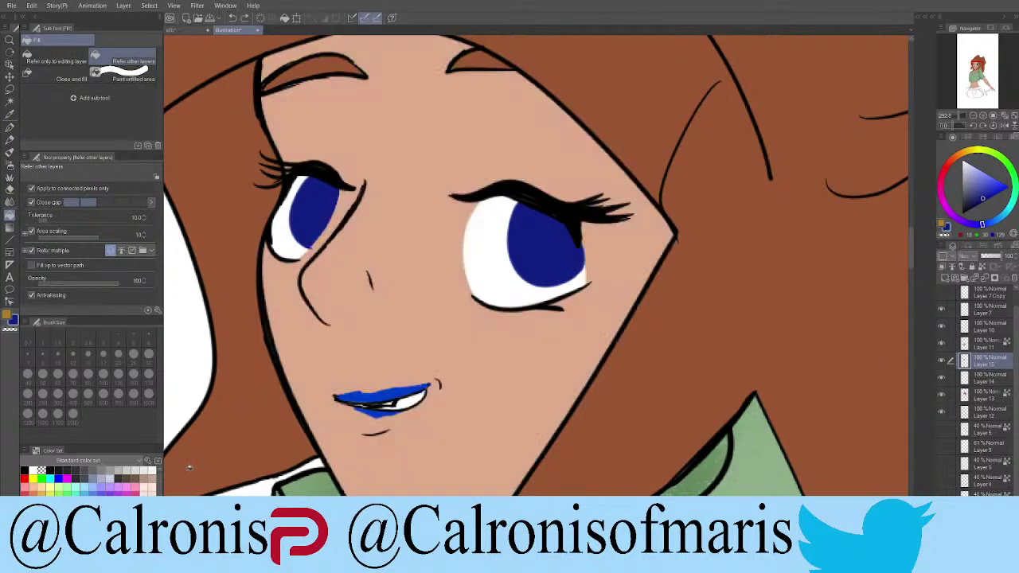
{"action": "key", "text": "p"}
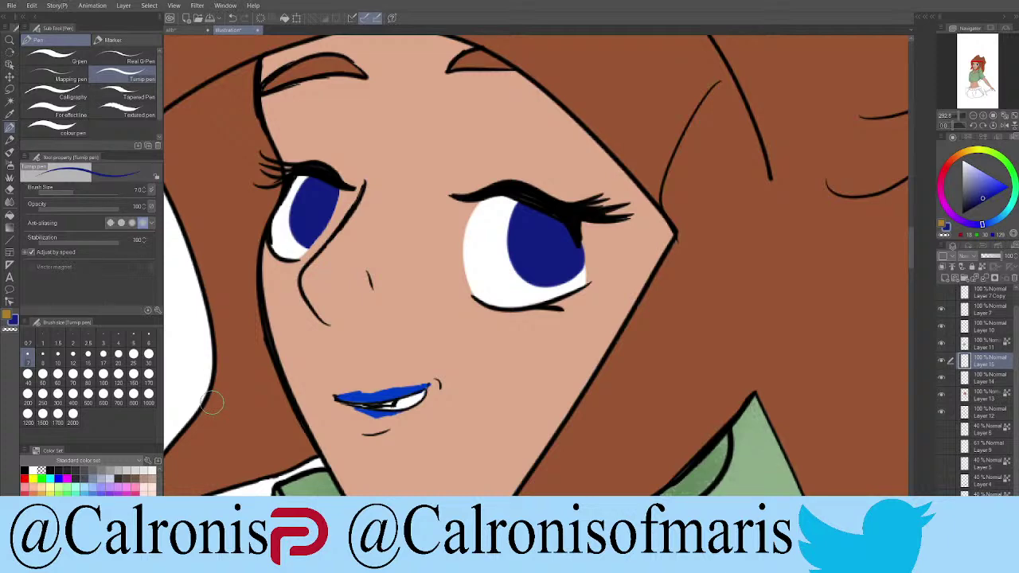
{"action": "key", "text": "ctrl+z"}
{"action": "scroll", "coordinate": [212, 402], "scroll_direction": "down", "scroll_amount": 2}
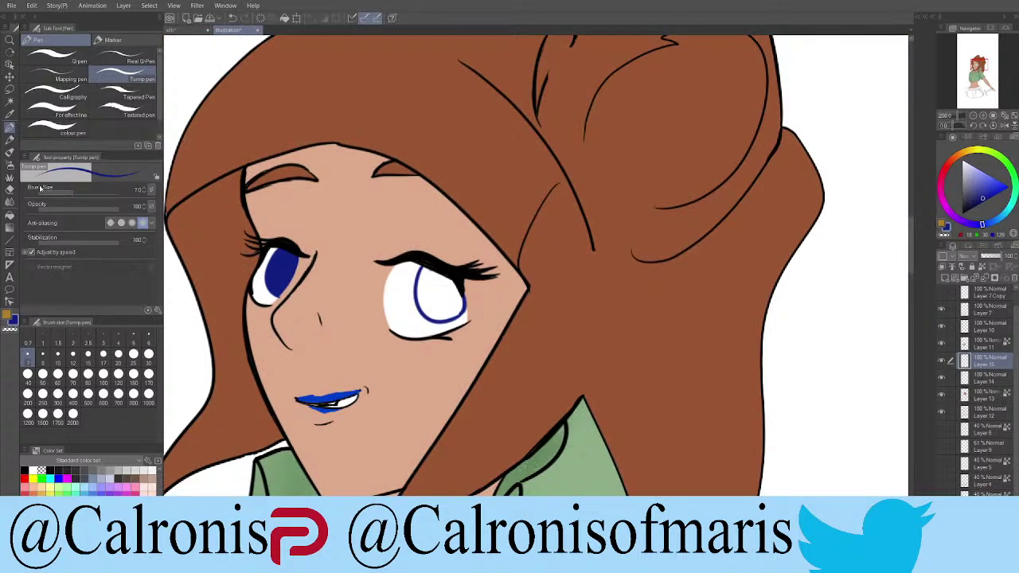
{"action": "left_click", "coordinate": [10, 215]}
{"action": "left_click", "coordinate": [454, 297]}
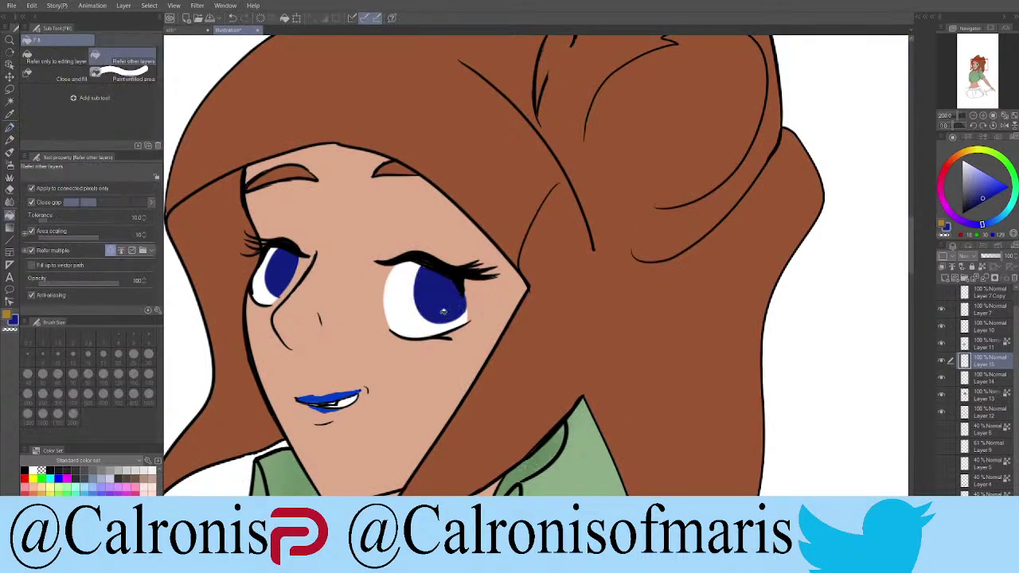
Step: Toggle the visibility of Layers 13 and 12 to identify the skin layer, and add a new layer directly above Layer 12
{"action": "scroll", "coordinate": [372, 298], "scroll_direction": "down", "scroll_amount": 8}
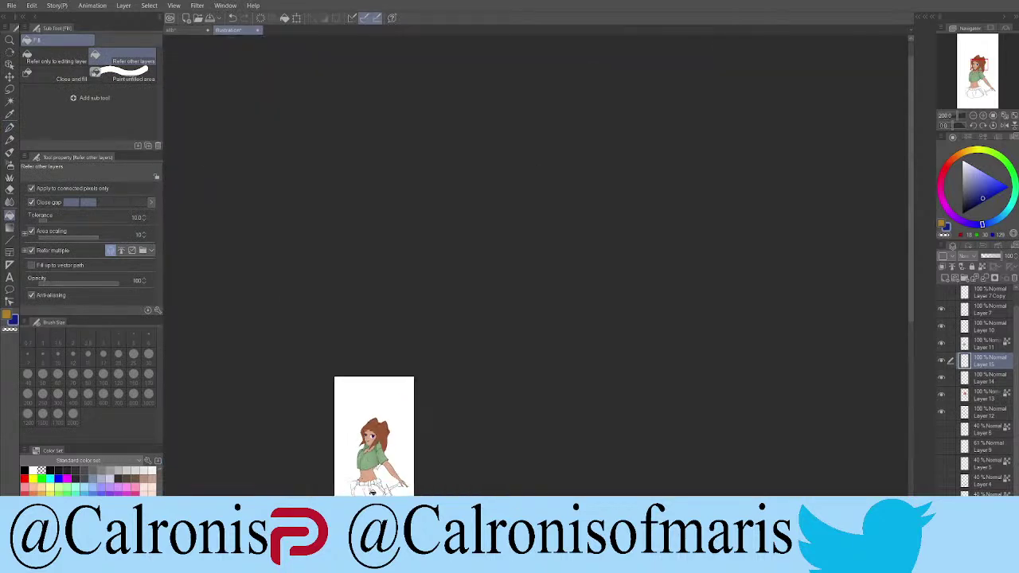
{"action": "scroll", "coordinate": [366, 278], "scroll_direction": "up", "scroll_amount": 2}
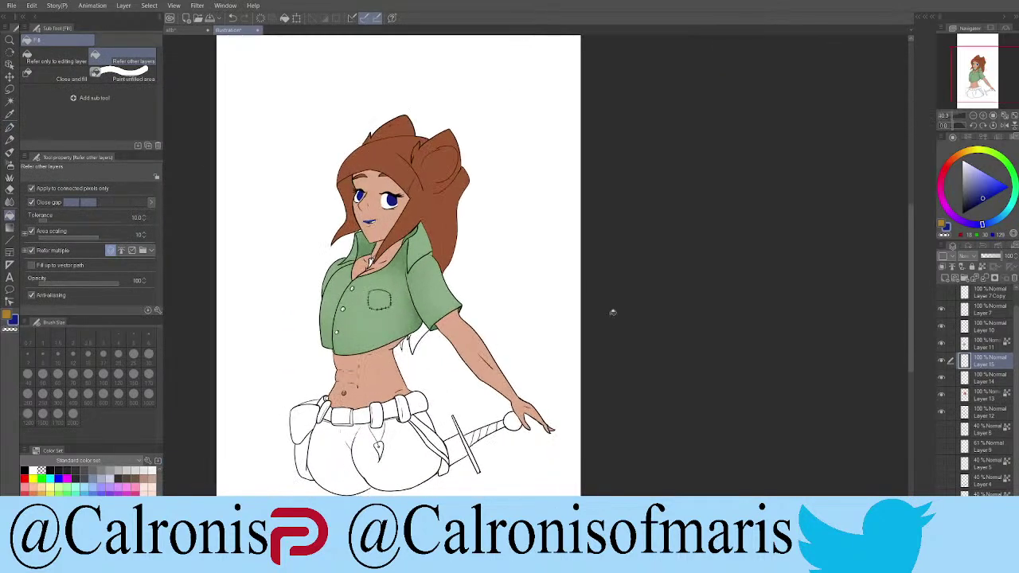
{"action": "left_click", "coordinate": [941, 396]}
{"action": "left_click", "coordinate": [942, 397]}
{"action": "left_click", "coordinate": [942, 414]}
{"action": "left_click", "coordinate": [942, 413]}
{"action": "left_click", "coordinate": [981, 414]}
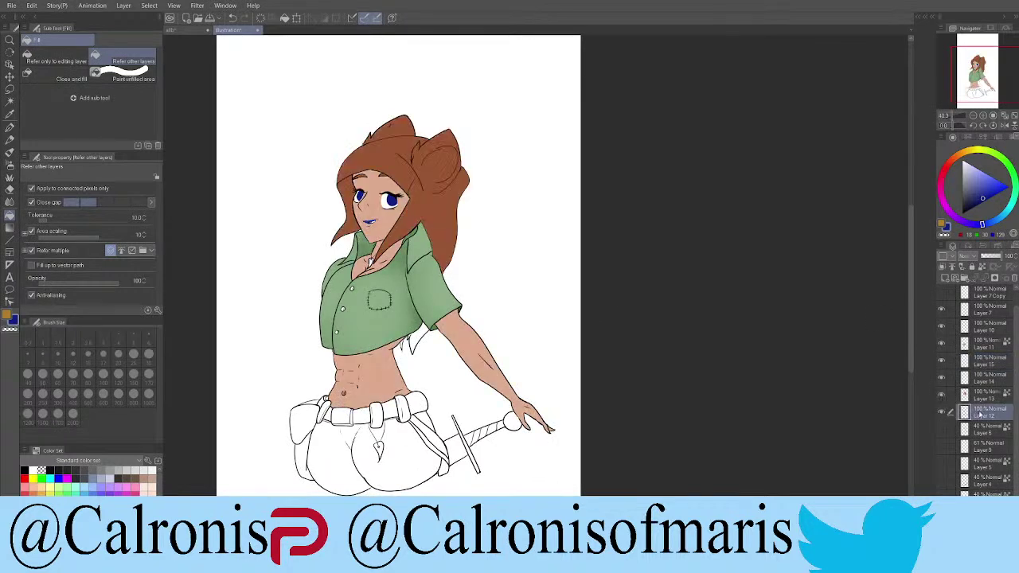
{"action": "left_click", "coordinate": [945, 277]}
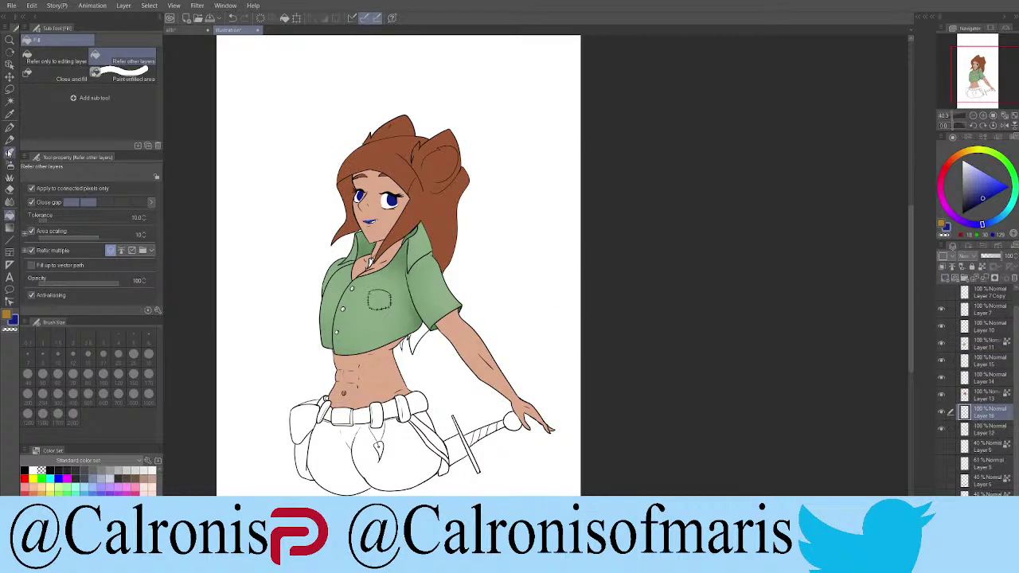
Step: Choose the Smooth watercolor brush and sample the skin colour from the midriff
{"action": "left_click", "coordinate": [10, 153]}
{"action": "left_click", "coordinate": [42, 40]}
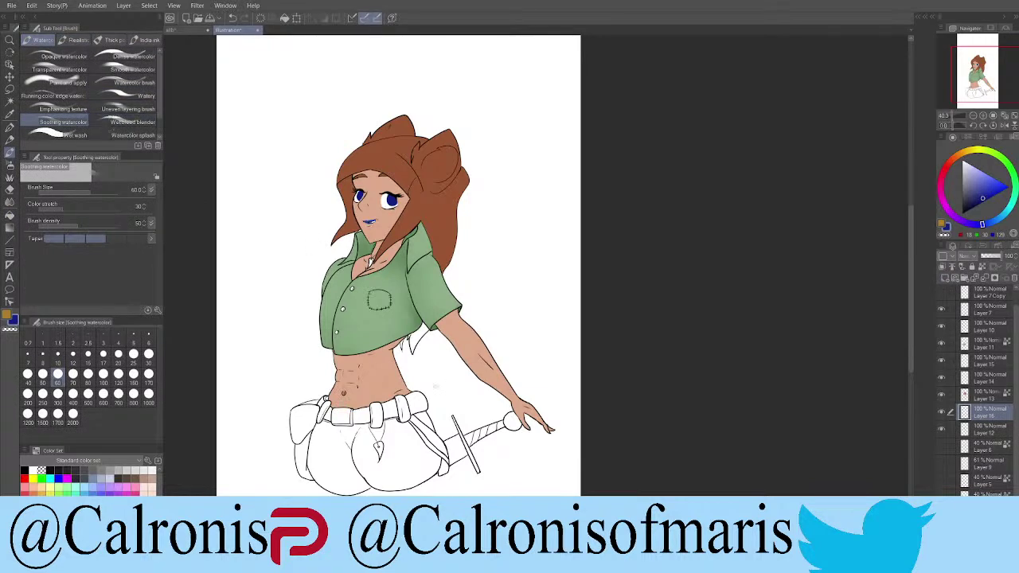
{"action": "scroll", "coordinate": [404, 414], "scroll_direction": "up", "scroll_amount": 5}
{"action": "scroll", "coordinate": [405, 409], "scroll_direction": "up", "scroll_amount": 1}
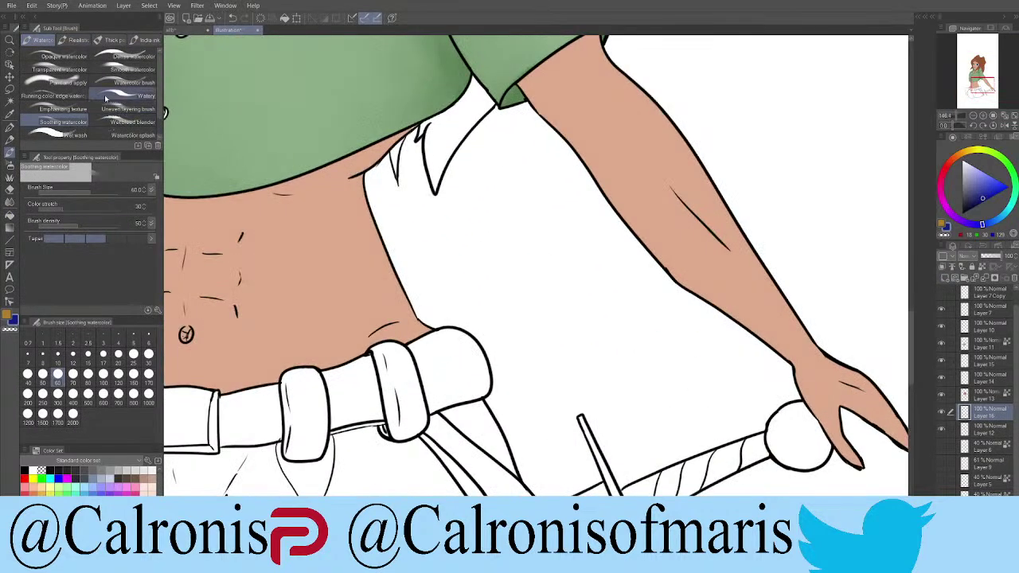
{"action": "left_click", "coordinate": [132, 70]}
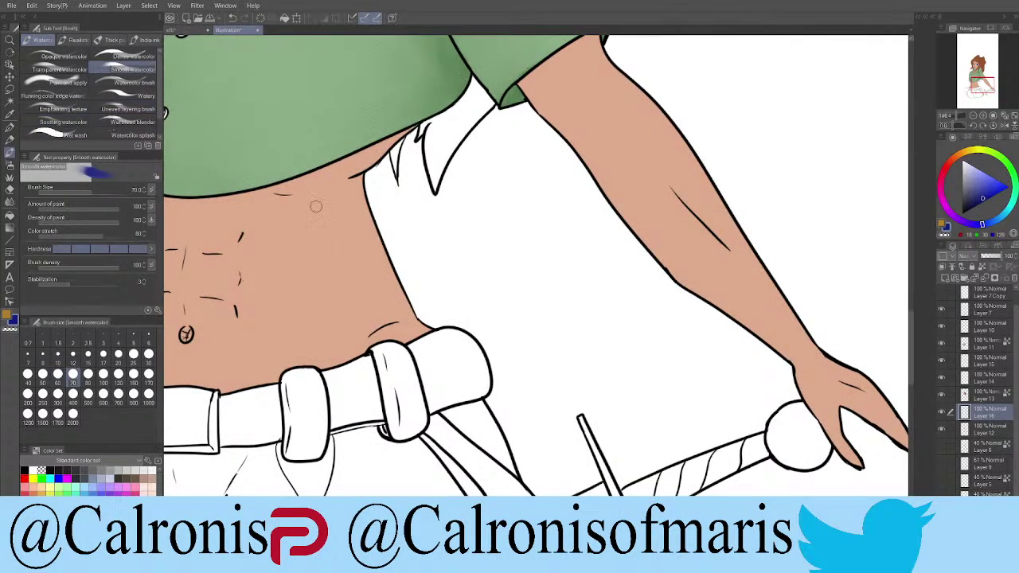
{"action": "left_click", "coordinate": [326, 230], "text": "alt"}
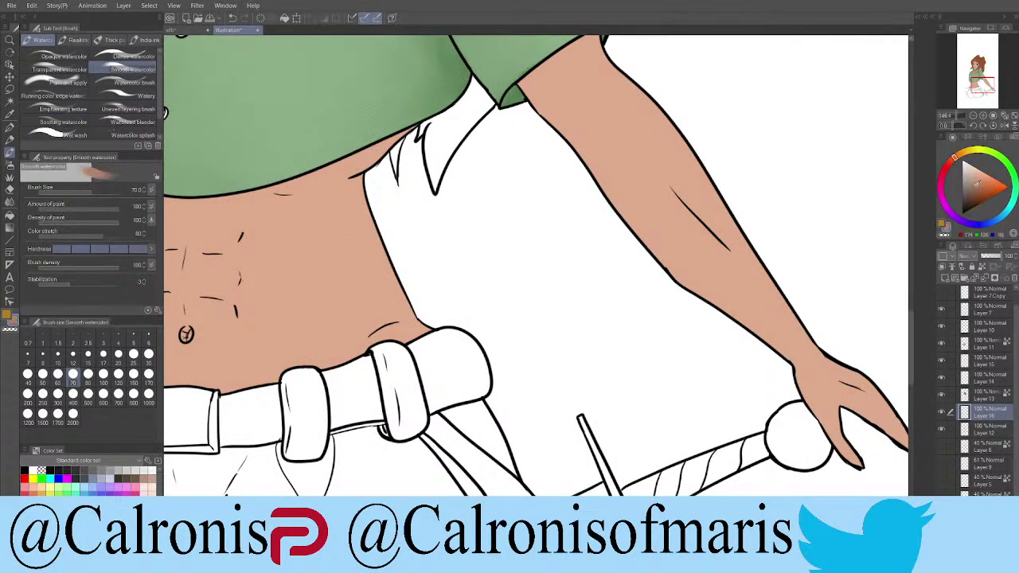
Step: Try a darker skin-tone shading stroke on the midriff just below the shirt hem on Layer 16
{"action": "scroll", "coordinate": [361, 152], "scroll_direction": "up", "scroll_amount": 2}
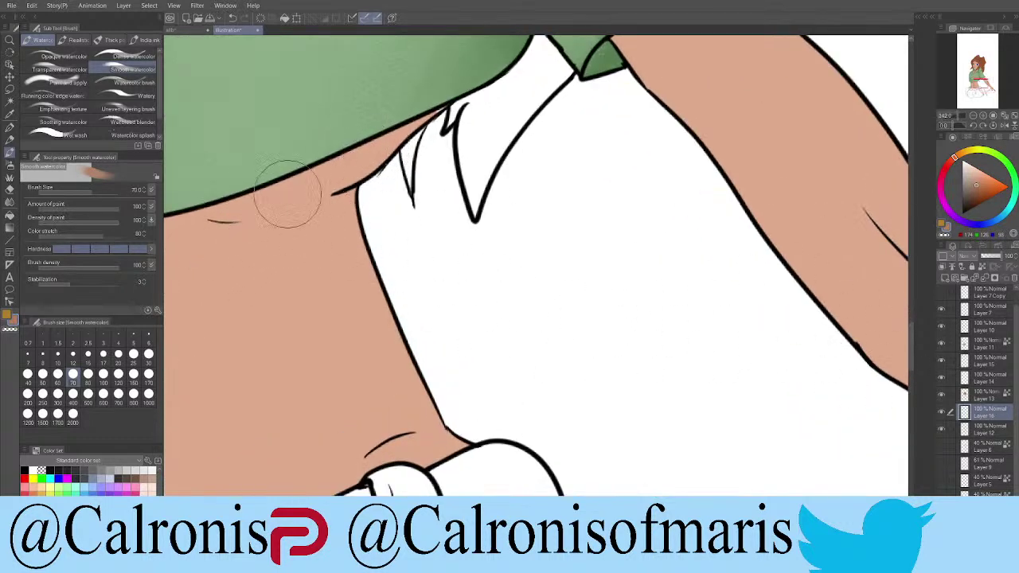
{"action": "mouse_move", "coordinate": [269, 205]}
{"action": "left_mouse_down"}
{"action": "mouse_move", "coordinate": [259, 231]}
{"action": "mouse_move", "coordinate": [265, 214]}
{"action": "left_mouse_up"}
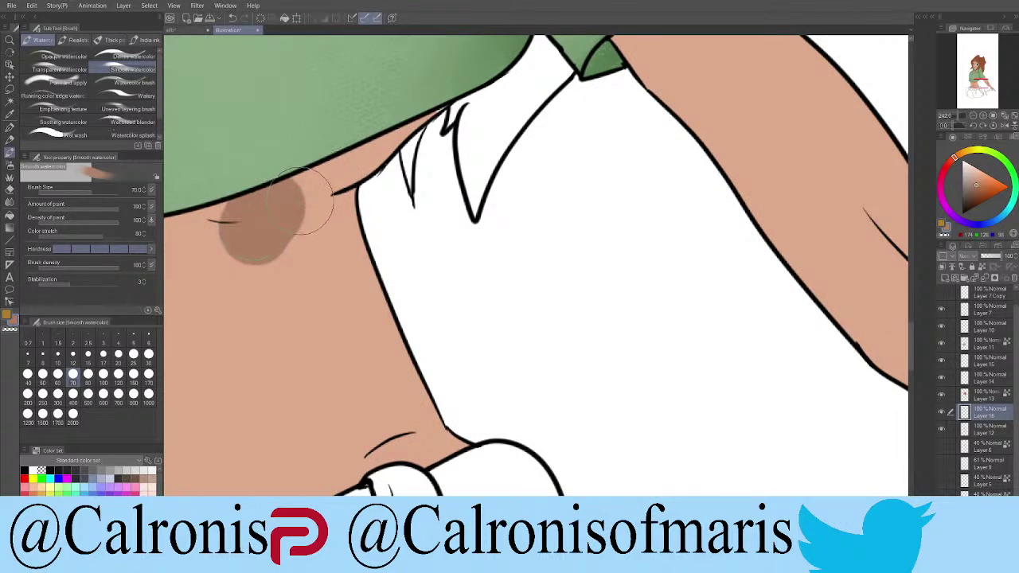
{"action": "key", "text": "ctrl+minus"}
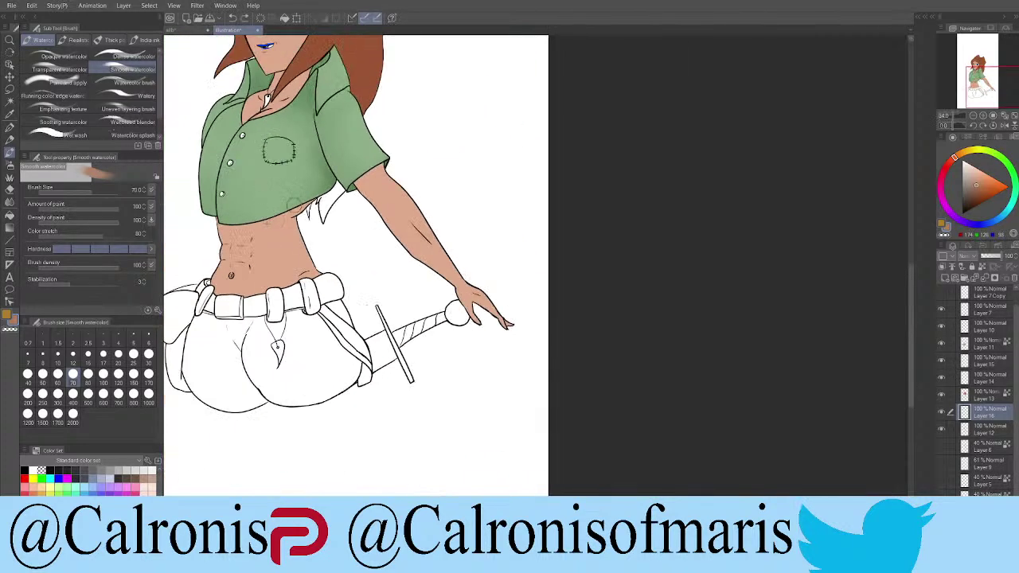
Step: Auto-select the midriff skin area between the shirt hem and belt using Refer to all layers, including the corner below the hem and the navel
{"action": "left_click", "coordinate": [10, 102]}
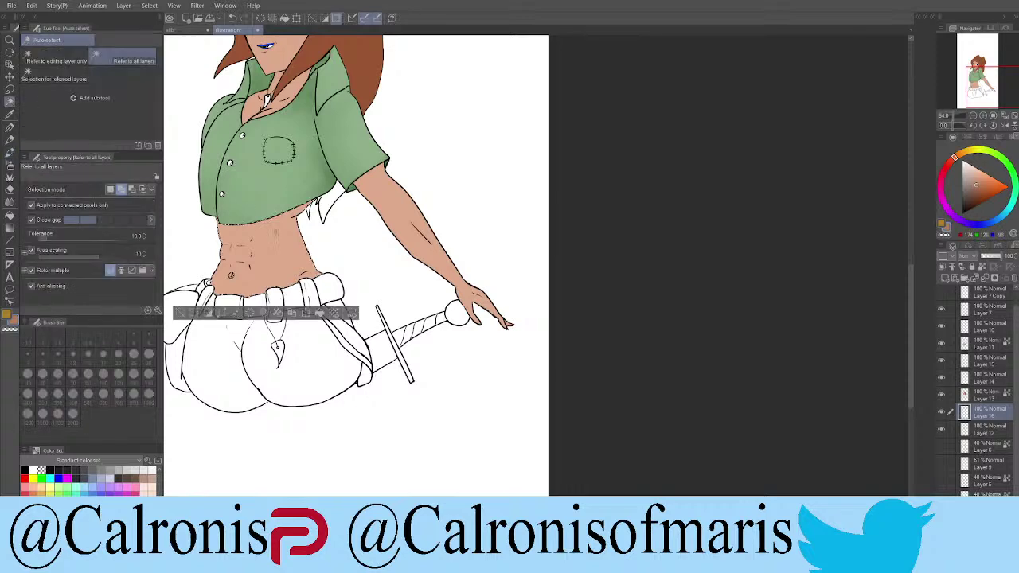
{"action": "left_click", "coordinate": [293, 193]}
{"action": "scroll", "coordinate": [293, 193], "scroll_direction": "up", "scroll_amount": 5}
{"action": "scroll", "coordinate": [293, 192], "scroll_direction": "up", "scroll_amount": 2}
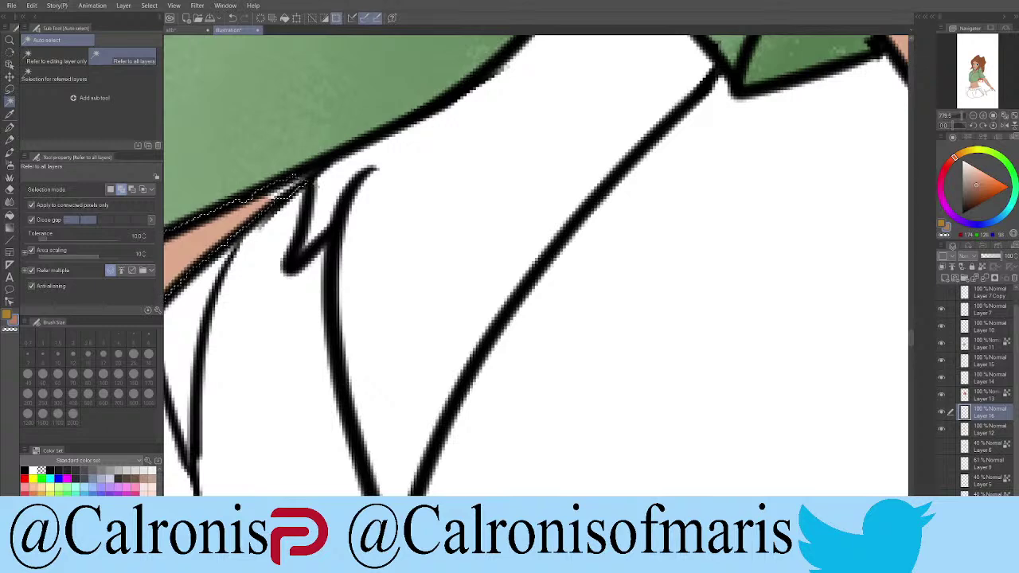
{"action": "scroll", "coordinate": [302, 185], "scroll_direction": "down", "scroll_amount": 10}
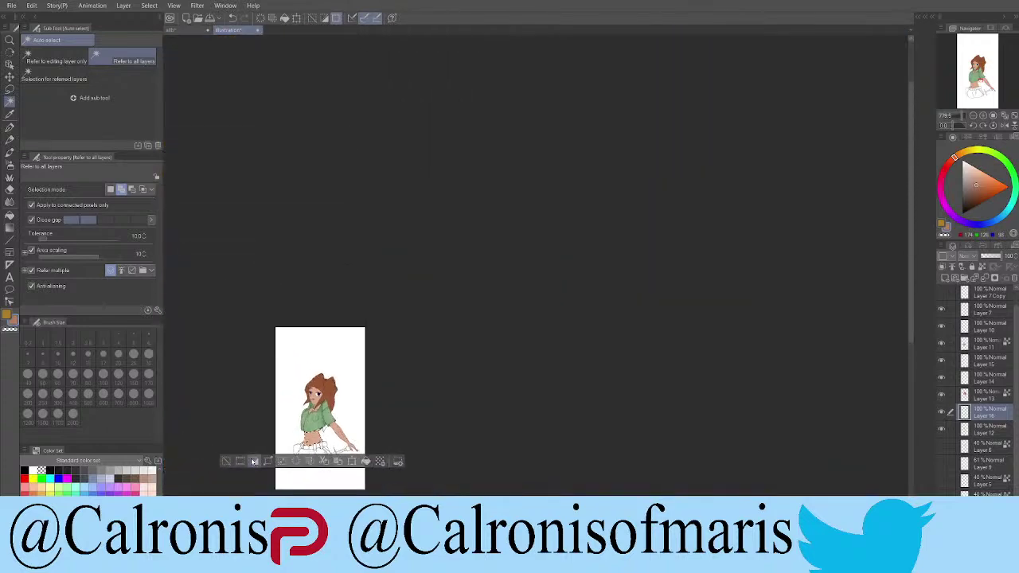
{"action": "scroll", "coordinate": [315, 459], "scroll_direction": "up", "scroll_amount": 10}
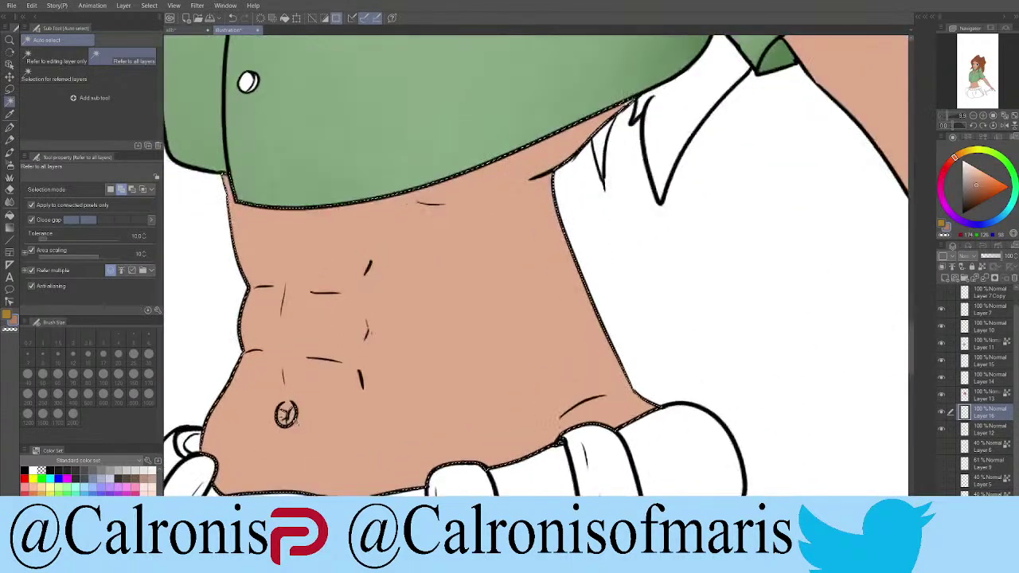
{"action": "scroll", "coordinate": [288, 415], "scroll_direction": "up", "scroll_amount": 5}
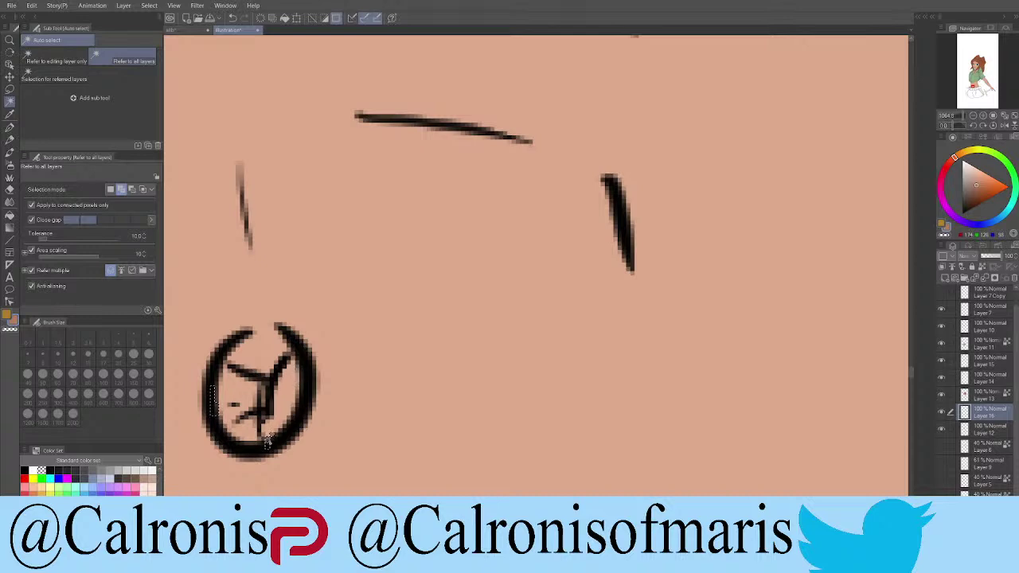
{"action": "scroll", "coordinate": [269, 441], "scroll_direction": "down", "scroll_amount": 8}
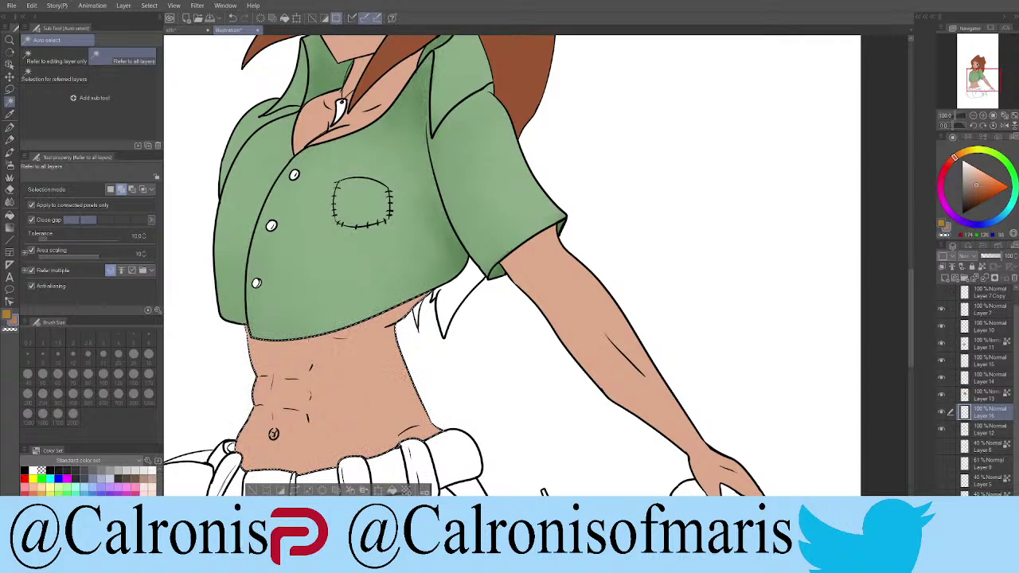
Step: Shade the midriff directly beneath the shirt hem on Layer 16 with the Smooth watercolor brush at size 70
{"action": "left_click", "coordinate": [10, 152]}
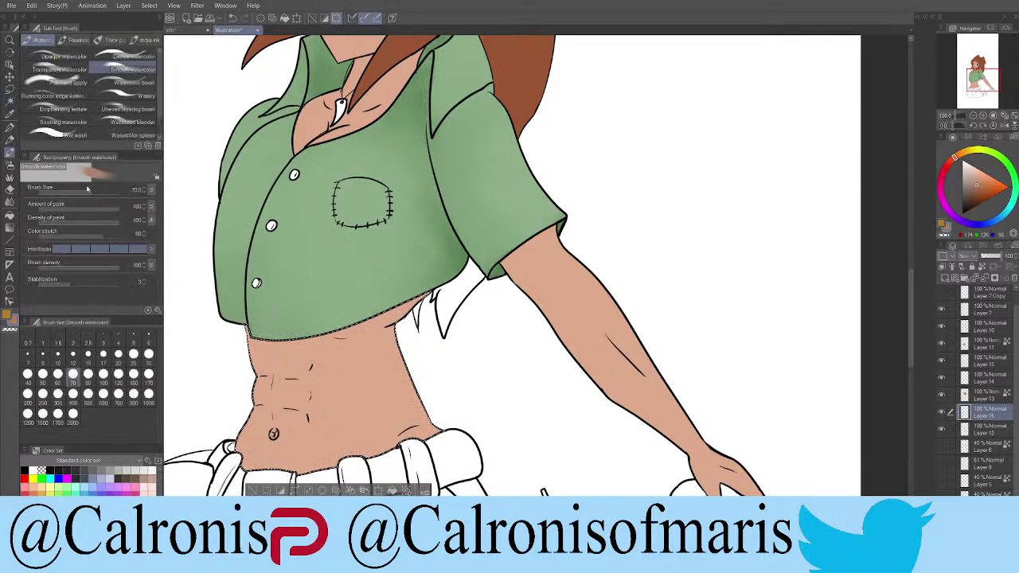
{"action": "mouse_move", "coordinate": [418, 298]}
{"action": "left_mouse_down"}
{"action": "mouse_move", "coordinate": [300, 344]}
{"action": "mouse_move", "coordinate": [312, 332]}
{"action": "mouse_move", "coordinate": [286, 338]}
{"action": "mouse_move", "coordinate": [336, 326]}
{"action": "mouse_move", "coordinate": [235, 330]}
{"action": "mouse_move", "coordinate": [366, 312]}
{"action": "mouse_move", "coordinate": [255, 330]}
{"action": "left_mouse_up"}
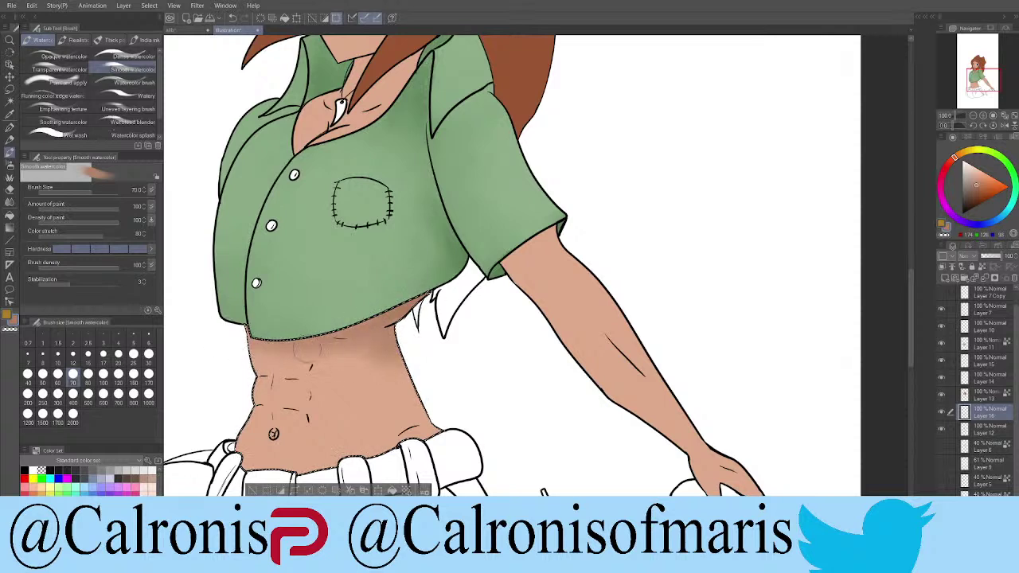
{"action": "mouse_move", "coordinate": [254, 341]}
{"action": "left_mouse_down"}
{"action": "mouse_move", "coordinate": [353, 338]}
{"action": "mouse_move", "coordinate": [250, 339]}
{"action": "mouse_move", "coordinate": [309, 322]}
{"action": "mouse_move", "coordinate": [259, 362]}
{"action": "mouse_move", "coordinate": [405, 337]}
{"action": "mouse_move", "coordinate": [263, 364]}
{"action": "mouse_move", "coordinate": [421, 331]}
{"action": "mouse_move", "coordinate": [353, 348]}
{"action": "mouse_move", "coordinate": [219, 348]}
{"action": "mouse_move", "coordinate": [415, 330]}
{"action": "mouse_move", "coordinate": [266, 358]}
{"action": "mouse_move", "coordinate": [323, 357]}
{"action": "mouse_move", "coordinate": [383, 348]}
{"action": "mouse_move", "coordinate": [266, 340]}
{"action": "mouse_move", "coordinate": [295, 383]}
{"action": "mouse_move", "coordinate": [289, 424]}
{"action": "mouse_move", "coordinate": [302, 424]}
{"action": "mouse_move", "coordinate": [321, 398]}
{"action": "mouse_move", "coordinate": [318, 376]}
{"action": "mouse_move", "coordinate": [321, 384]}
{"action": "mouse_move", "coordinate": [283, 369]}
{"action": "left_mouse_up"}
Step: Reduce the brush size to 12 and paint short shadows under the upper abdominal lines and on both sides of the navel
{"action": "key", "text": "bracketleft"}
{"action": "key", "text": "bracketleft"}
{"action": "key", "text": "bracketleft"}
{"action": "key", "text": "bracketleft"}
{"action": "key", "text": "bracketleft"}
{"action": "key", "text": "bracketleft"}
{"action": "key", "text": "bracketleft"}
{"action": "key", "text": "bracketleft"}
{"action": "key", "text": "bracketleft"}
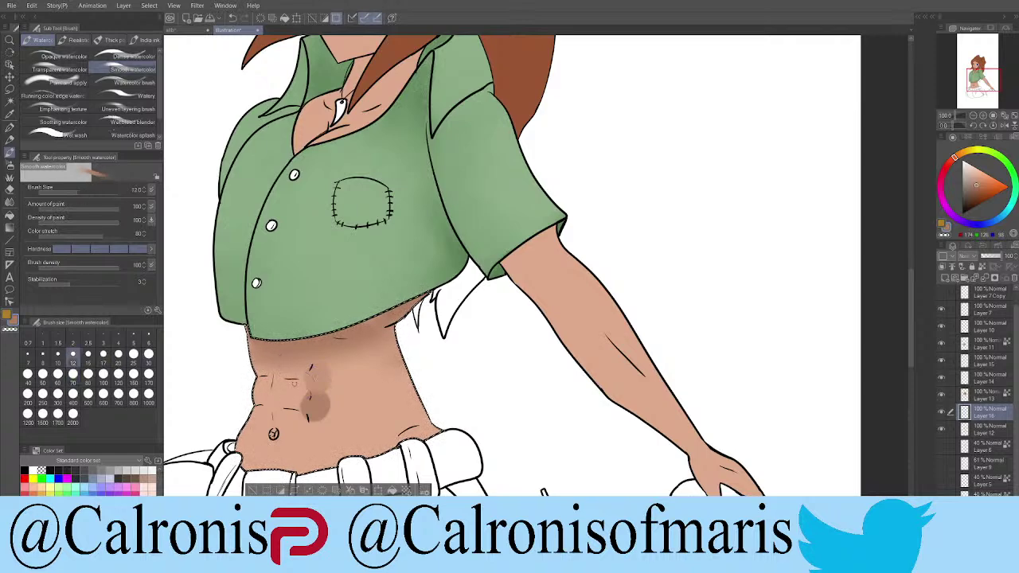
{"action": "mouse_move", "coordinate": [280, 382]}
{"action": "left_mouse_down"}
{"action": "mouse_move", "coordinate": [302, 384]}
{"action": "mouse_move", "coordinate": [254, 384]}
{"action": "left_mouse_up"}
{"action": "left_click_drag", "start_coordinate": [254, 426], "coordinate": [296, 435]}
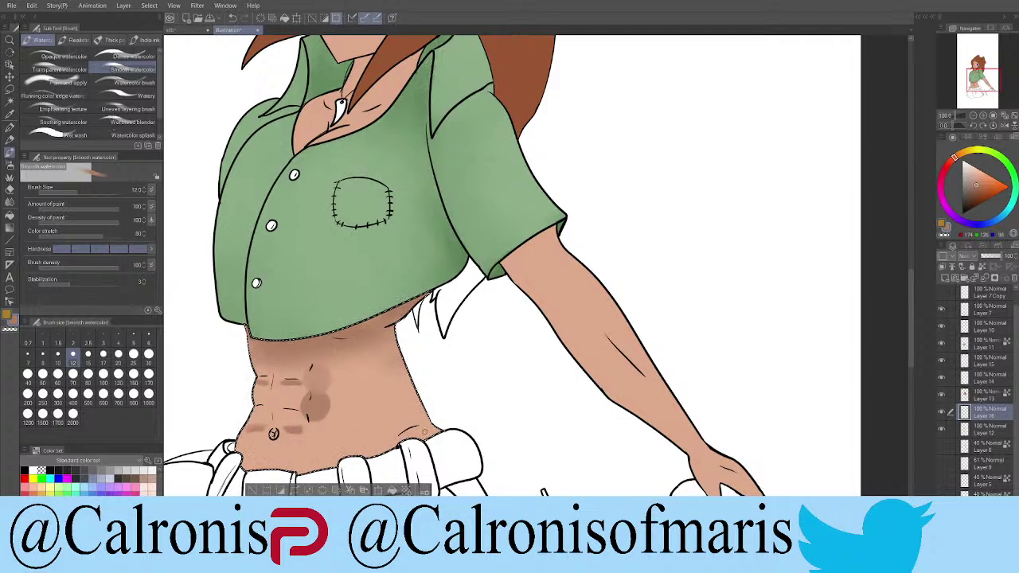
Step: Shade the waist's outer edge above the belt, and soften the dark patches beside the abdominal muscles with brush size 50
{"action": "mouse_move", "coordinate": [420, 430]}
{"action": "left_mouse_down"}
{"action": "mouse_move", "coordinate": [438, 433]}
{"action": "mouse_move", "coordinate": [415, 420]}
{"action": "mouse_move", "coordinate": [400, 372]}
{"action": "mouse_move", "coordinate": [415, 380]}
{"action": "left_mouse_up"}
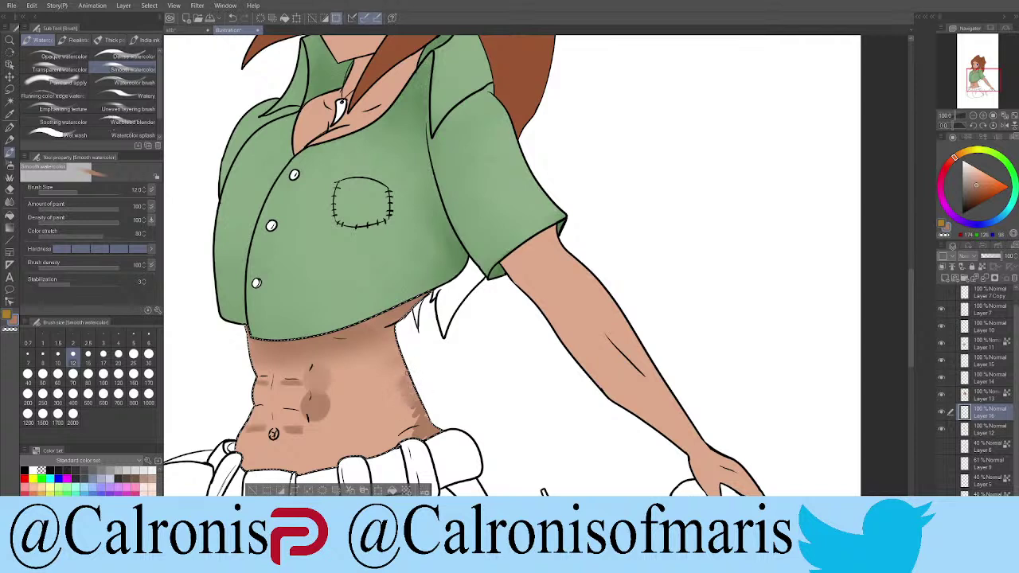
{"action": "left_click_drag", "start_coordinate": [413, 365], "coordinate": [416, 391]}
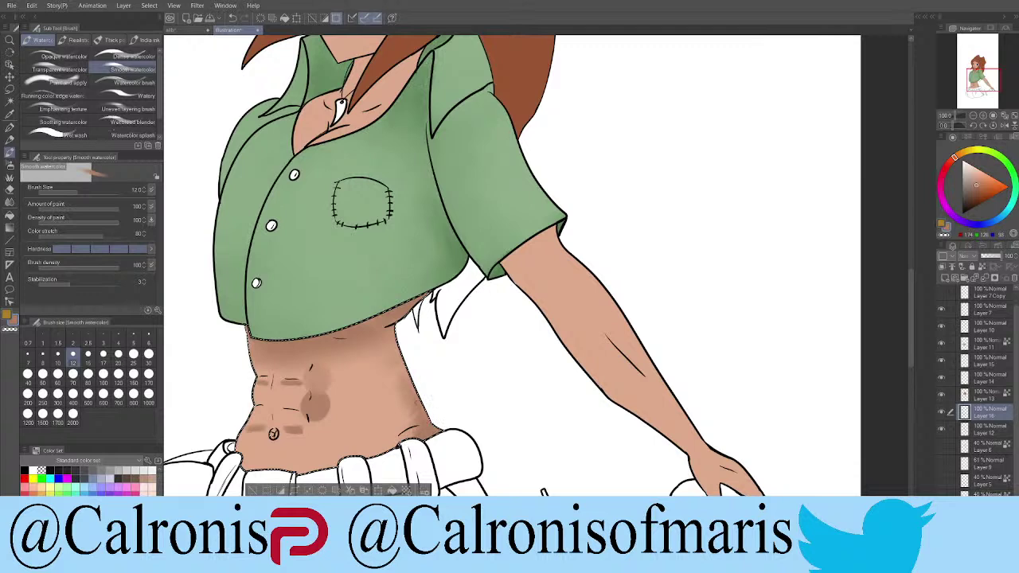
{"action": "key", "text": "bracketright"}
{"action": "key", "text": "bracketright"}
{"action": "key", "text": "bracketright"}
{"action": "key", "text": "bracketright"}
{"action": "key", "text": "bracketright"}
{"action": "key", "text": "bracketright"}
{"action": "key", "text": "bracketright"}
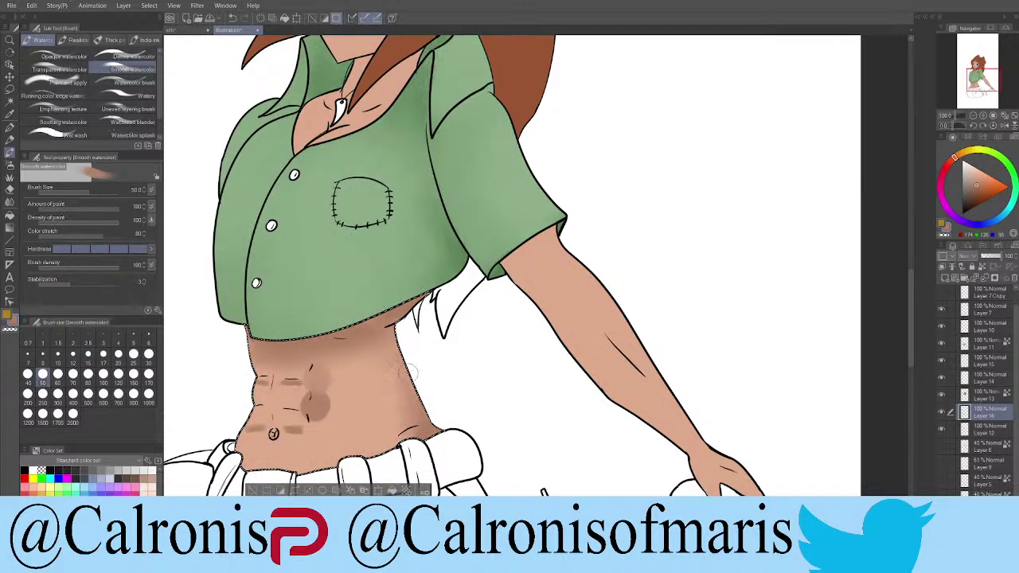
{"action": "left_click_drag", "start_coordinate": [329, 370], "coordinate": [329, 408]}
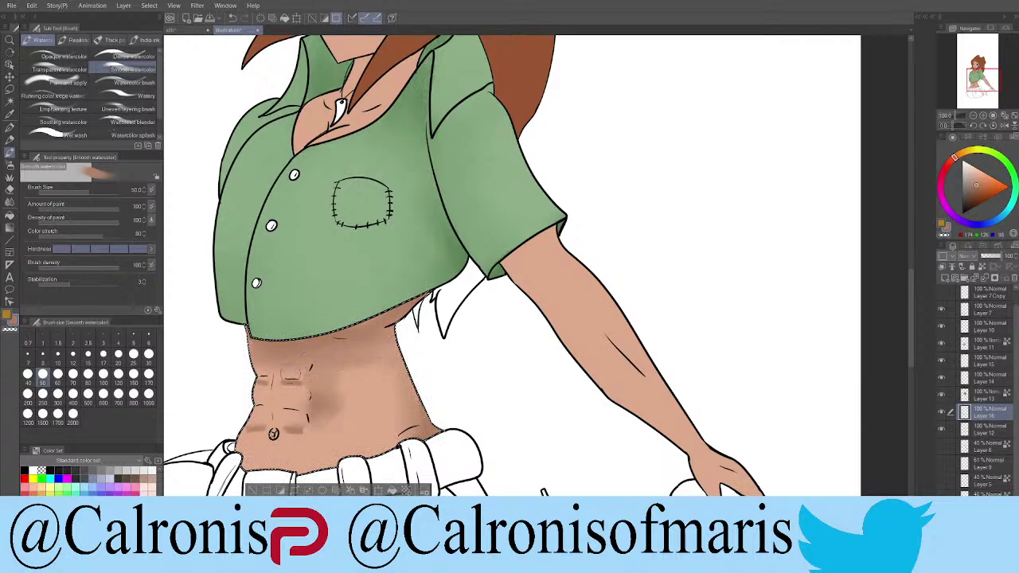
{"action": "scroll", "coordinate": [308, 456], "scroll_direction": "down", "scroll_amount": 3}
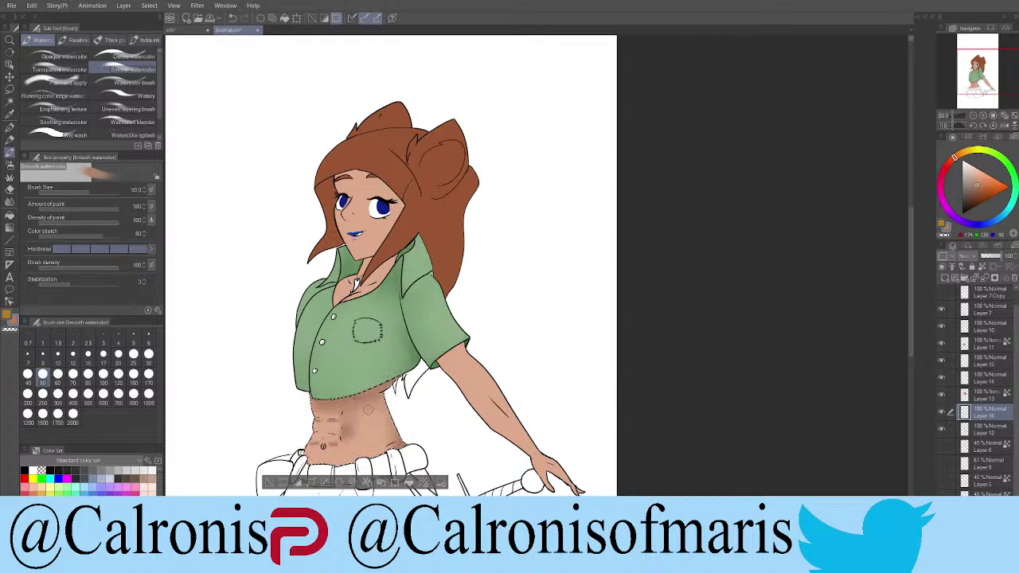
{"action": "key", "text": "bracketright"}
{"action": "key", "text": "bracketright"}
{"action": "key", "text": "bracketright"}
{"action": "key", "text": "bracketright"}
{"action": "key", "text": "bracketright"}
{"action": "key", "text": "bracketright"}
{"action": "key", "text": "bracketright"}
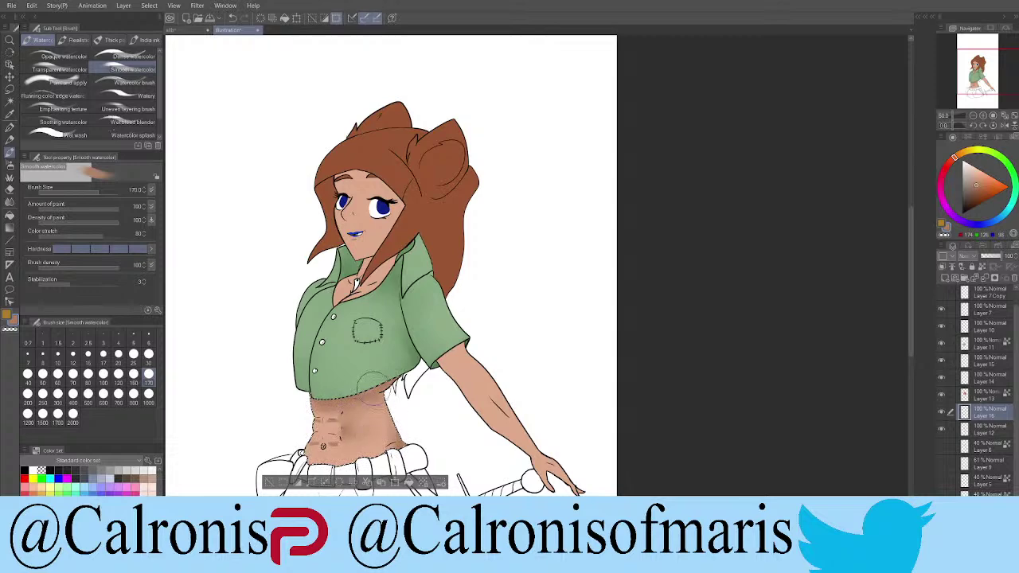
Step: Set the brush size to 20 and blend the shadows beneath the upper abdominal lines and around the navel into the skin
{"action": "left_click", "coordinate": [118, 353]}
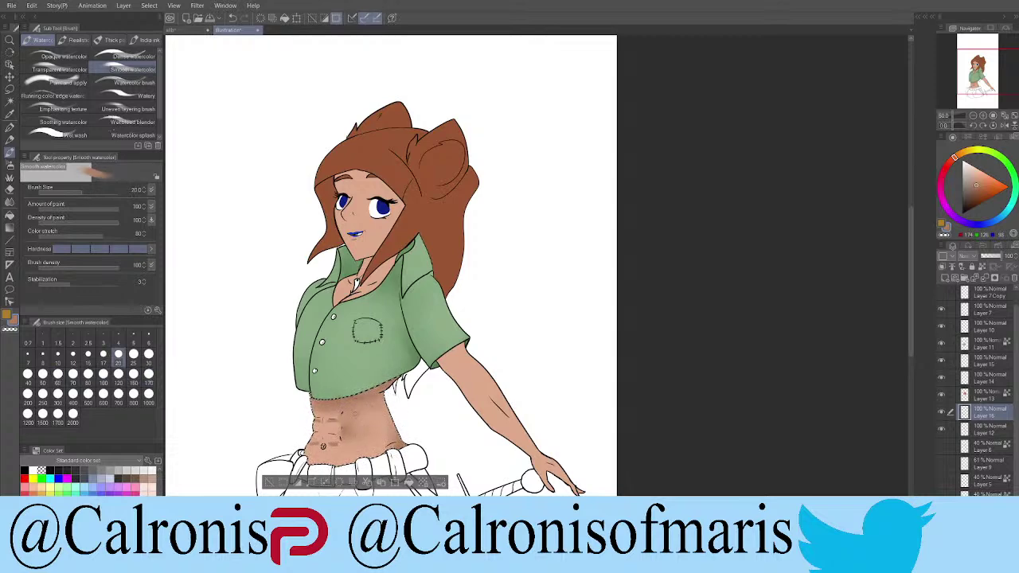
{"action": "scroll", "coordinate": [323, 446], "scroll_direction": "up", "scroll_amount": 6}
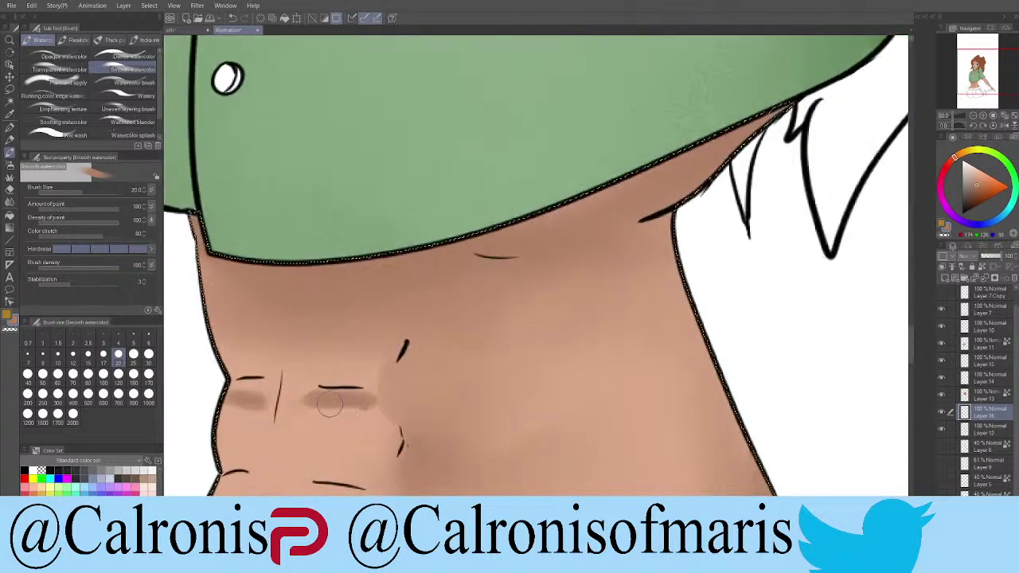
{"action": "mouse_move", "coordinate": [329, 399]}
{"action": "left_mouse_down"}
{"action": "mouse_move", "coordinate": [305, 410]}
{"action": "mouse_move", "coordinate": [301, 400]}
{"action": "mouse_move", "coordinate": [364, 395]}
{"action": "mouse_move", "coordinate": [349, 389]}
{"action": "mouse_move", "coordinate": [322, 395]}
{"action": "mouse_move", "coordinate": [322, 407]}
{"action": "mouse_move", "coordinate": [379, 395]}
{"action": "mouse_move", "coordinate": [330, 400]}
{"action": "mouse_move", "coordinate": [396, 405]}
{"action": "mouse_move", "coordinate": [352, 392]}
{"action": "mouse_move", "coordinate": [401, 413]}
{"action": "mouse_move", "coordinate": [304, 404]}
{"action": "mouse_move", "coordinate": [381, 411]}
{"action": "mouse_move", "coordinate": [336, 401]}
{"action": "mouse_move", "coordinate": [376, 403]}
{"action": "mouse_move", "coordinate": [276, 406]}
{"action": "mouse_move", "coordinate": [218, 385]}
{"action": "mouse_move", "coordinate": [236, 380]}
{"action": "mouse_move", "coordinate": [260, 383]}
{"action": "mouse_move", "coordinate": [244, 400]}
{"action": "mouse_move", "coordinate": [254, 403]}
{"action": "mouse_move", "coordinate": [248, 394]}
{"action": "mouse_move", "coordinate": [232, 402]}
{"action": "mouse_move", "coordinate": [263, 411]}
{"action": "mouse_move", "coordinate": [231, 411]}
{"action": "mouse_move", "coordinate": [267, 405]}
{"action": "mouse_move", "coordinate": [223, 352]}
{"action": "mouse_move", "coordinate": [235, 391]}
{"action": "mouse_move", "coordinate": [249, 392]}
{"action": "mouse_move", "coordinate": [230, 397]}
{"action": "mouse_move", "coordinate": [272, 391]}
{"action": "mouse_move", "coordinate": [248, 384]}
{"action": "mouse_move", "coordinate": [275, 368]}
{"action": "left_mouse_up"}
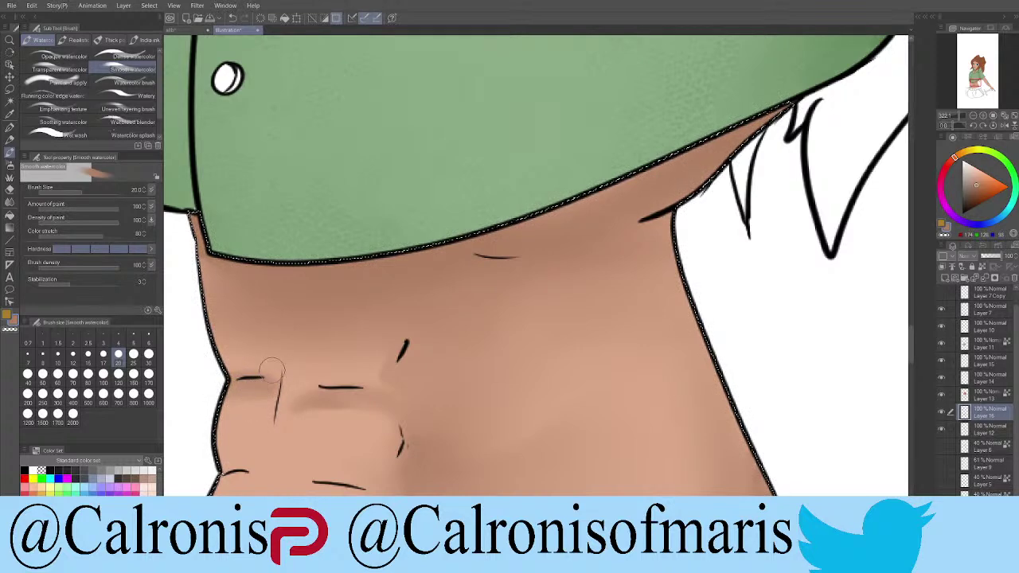
{"action": "scroll", "coordinate": [309, 422], "scroll_direction": "down", "scroll_amount": 4}
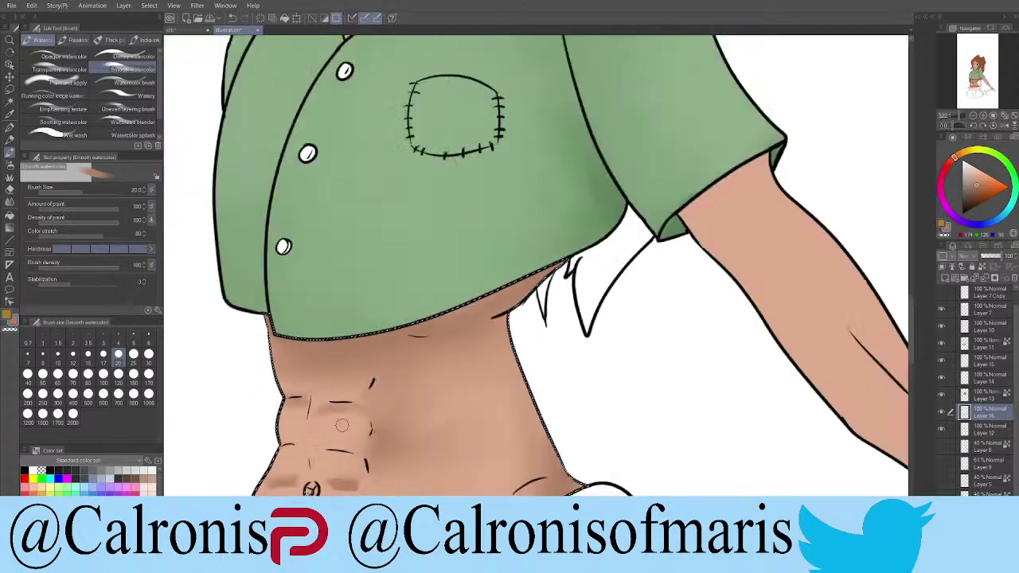
{"action": "scroll", "coordinate": [307, 474], "scroll_direction": "up", "scroll_amount": 4}
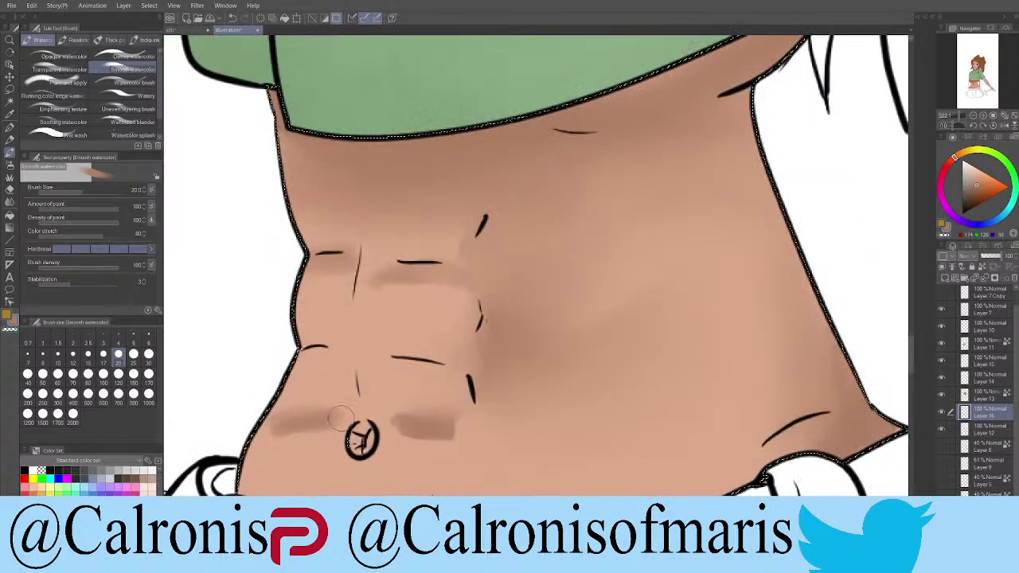
{"action": "mouse_move", "coordinate": [330, 427]}
{"action": "left_mouse_down"}
{"action": "mouse_move", "coordinate": [256, 437]}
{"action": "mouse_move", "coordinate": [322, 424]}
{"action": "mouse_move", "coordinate": [297, 410]}
{"action": "mouse_move", "coordinate": [328, 415]}
{"action": "mouse_move", "coordinate": [289, 428]}
{"action": "mouse_move", "coordinate": [361, 415]}
{"action": "mouse_move", "coordinate": [407, 428]}
{"action": "mouse_move", "coordinate": [387, 429]}
{"action": "mouse_move", "coordinate": [443, 429]}
{"action": "mouse_move", "coordinate": [372, 432]}
{"action": "mouse_move", "coordinate": [438, 426]}
{"action": "mouse_move", "coordinate": [379, 423]}
{"action": "mouse_move", "coordinate": [433, 418]}
{"action": "mouse_move", "coordinate": [395, 426]}
{"action": "mouse_move", "coordinate": [466, 423]}
{"action": "mouse_move", "coordinate": [397, 432]}
{"action": "mouse_move", "coordinate": [468, 426]}
{"action": "mouse_move", "coordinate": [434, 414]}
{"action": "mouse_move", "coordinate": [438, 407]}
{"action": "mouse_move", "coordinate": [450, 412]}
{"action": "mouse_move", "coordinate": [414, 411]}
{"action": "mouse_move", "coordinate": [458, 393]}
{"action": "mouse_move", "coordinate": [469, 417]}
{"action": "mouse_move", "coordinate": [446, 429]}
{"action": "mouse_move", "coordinate": [461, 434]}
{"action": "mouse_move", "coordinate": [419, 422]}
{"action": "mouse_move", "coordinate": [367, 426]}
{"action": "mouse_move", "coordinate": [377, 444]}
{"action": "mouse_move", "coordinate": [482, 452]}
{"action": "left_mouse_up"}
{"action": "scroll", "coordinate": [673, 417], "scroll_direction": "down", "scroll_amount": 5}
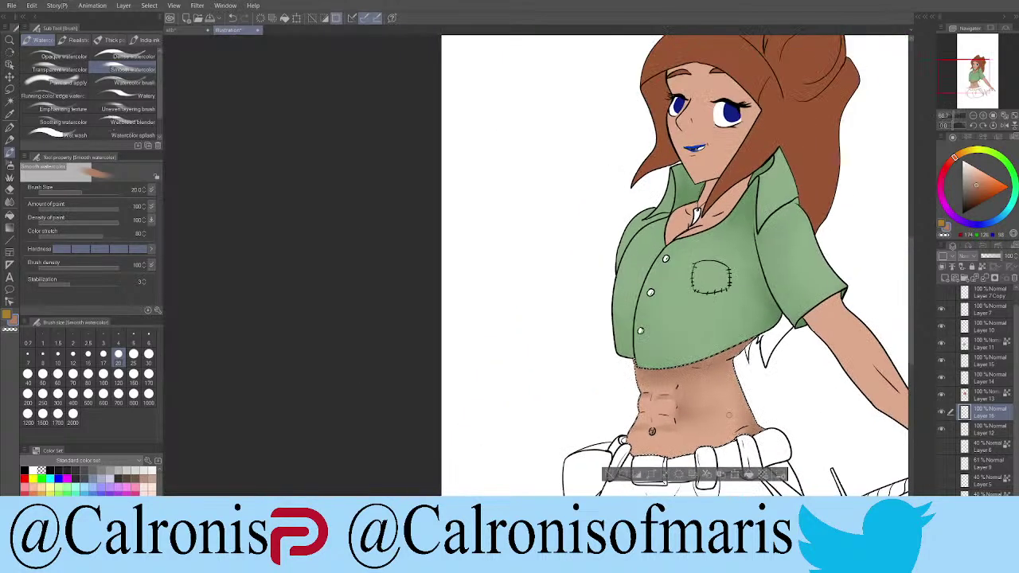
{"action": "scroll", "coordinate": [694, 408], "scroll_direction": "up", "scroll_amount": 3}
{"action": "scroll", "coordinate": [696, 409], "scroll_direction": "up", "scroll_amount": 1}
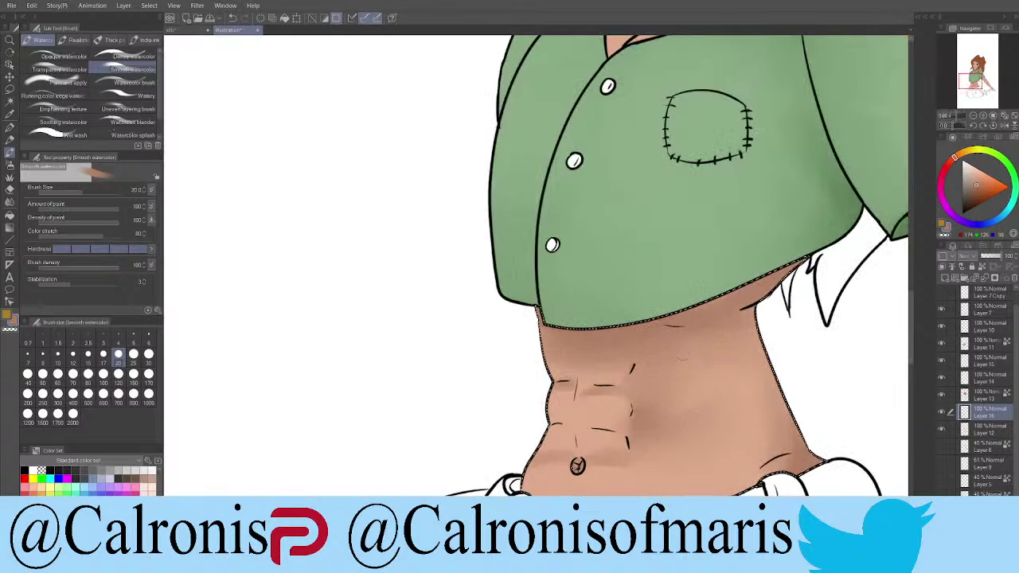
{"action": "scroll", "coordinate": [675, 393], "scroll_direction": "down", "scroll_amount": 2}
{"action": "scroll", "coordinate": [613, 390], "scroll_direction": "down", "scroll_amount": 3}
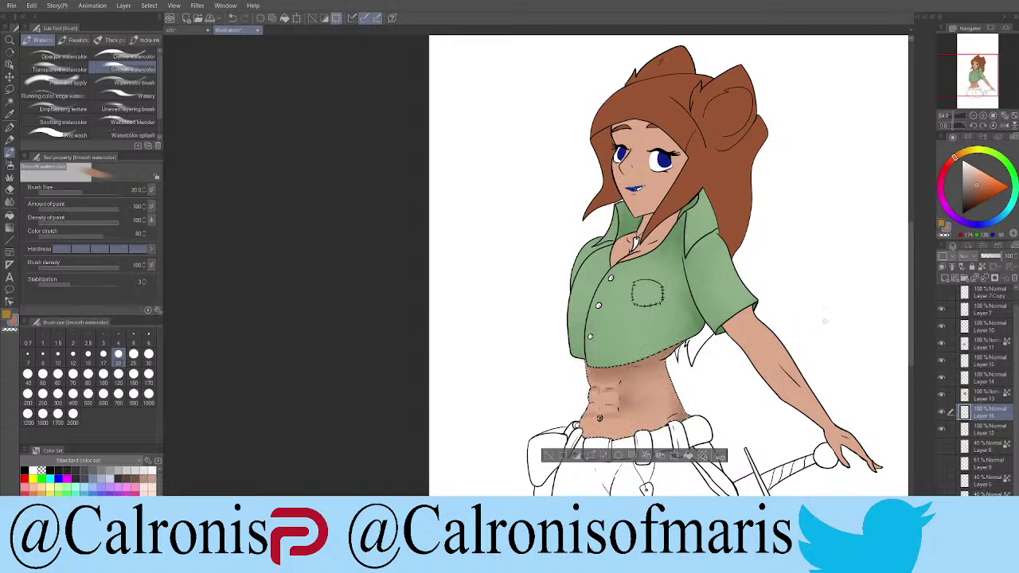
Step: Activate Layer 7 for line art and choose the Turnip pen at size 7 with black
{"action": "left_click", "coordinate": [976, 309]}
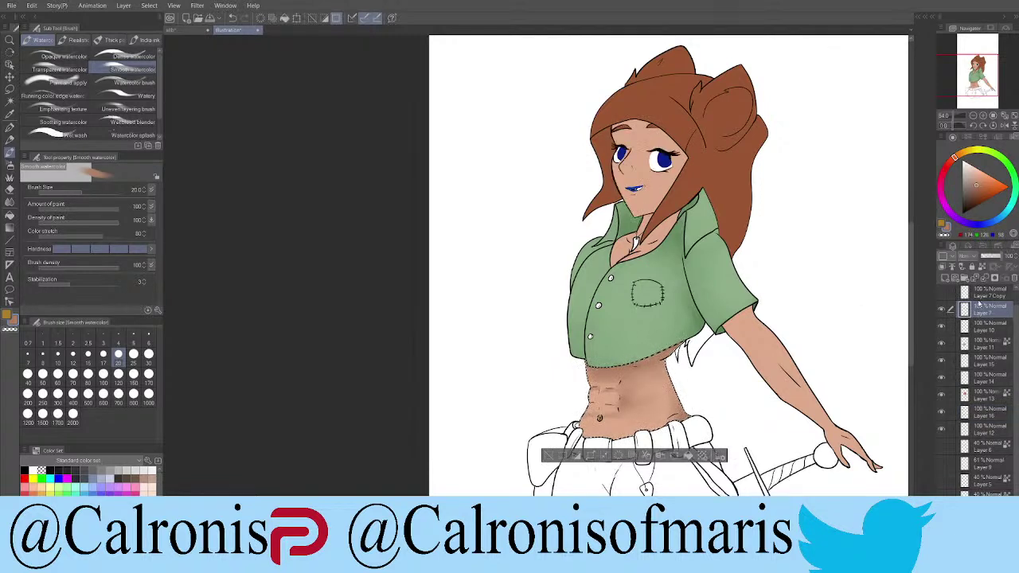
{"action": "left_click", "coordinate": [962, 213]}
{"action": "key", "text": "p"}
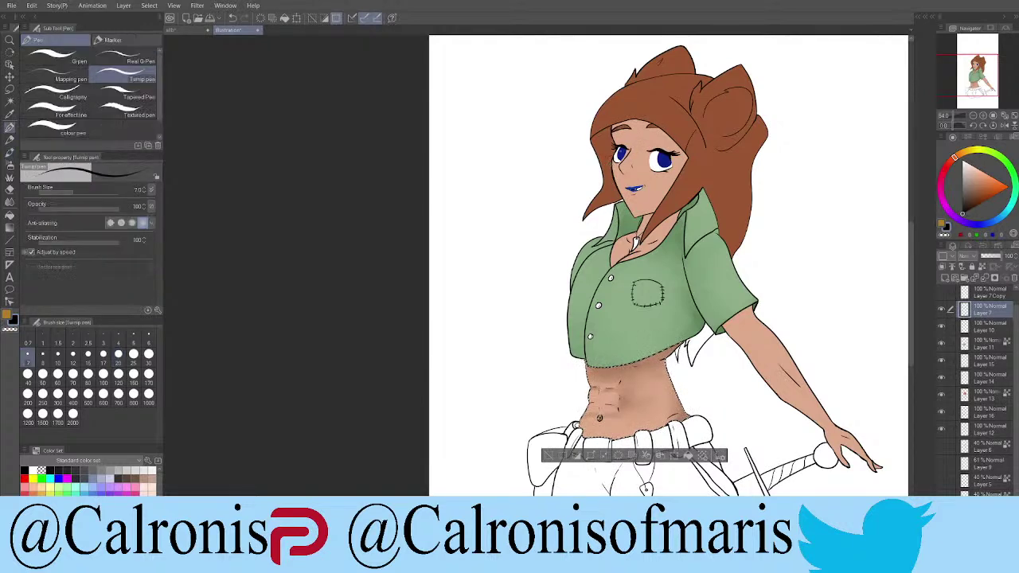
{"action": "scroll", "coordinate": [613, 128], "scroll_direction": "down", "scroll_amount": 2}
{"action": "scroll", "coordinate": [614, 127], "scroll_direction": "up", "scroll_amount": 6}
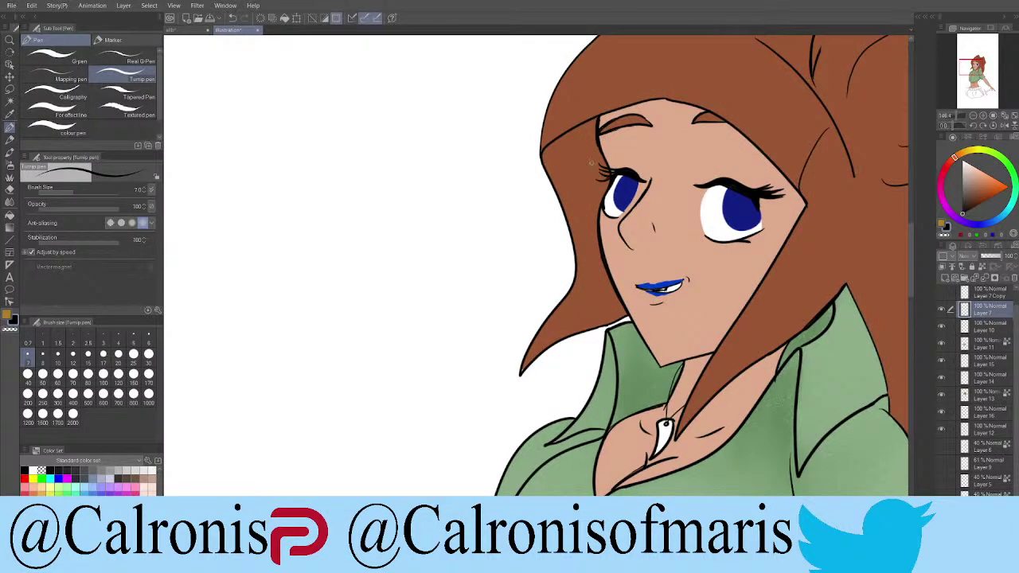
{"action": "scroll", "coordinate": [980, 390], "scroll_direction": "up", "scroll_amount": 1}
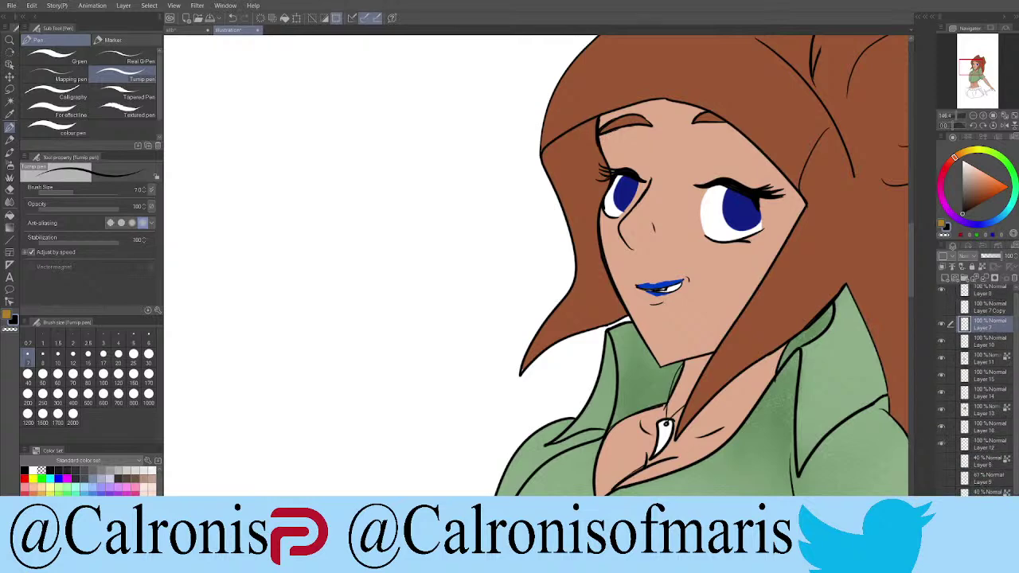
Step: Try redrawing the face's outline from beside the smaller eye down to the chin in black
{"action": "left_click_drag", "start_coordinate": [596, 118], "coordinate": [599, 214]}
{"action": "key", "text": "ctrl+z"}
{"action": "mouse_move", "coordinate": [595, 114]}
{"action": "left_mouse_down"}
{"action": "mouse_move", "coordinate": [609, 185]}
{"action": "mouse_move", "coordinate": [603, 238]}
{"action": "mouse_move", "coordinate": [674, 387]}
{"action": "left_mouse_up"}
{"action": "key", "text": "ctrl+z"}
{"action": "left_click_drag", "start_coordinate": [603, 208], "coordinate": [661, 368]}
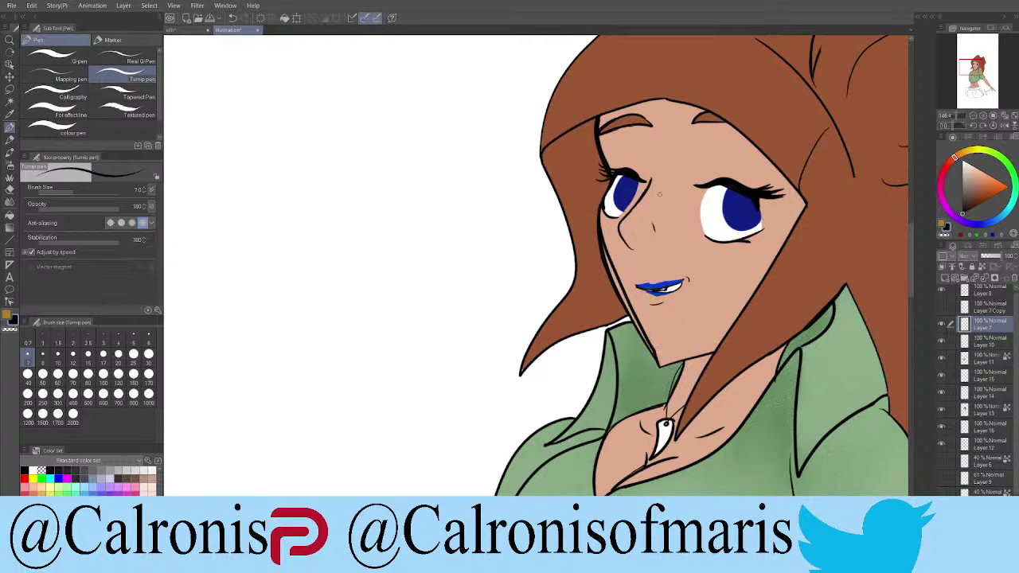
Step: Erase the face's outline from the smaller eye to the chin and redraw it as a straighter cheek and jaw line
{"action": "mouse_move", "coordinate": [604, 267]}
{"action": "left_mouse_down"}
{"action": "mouse_move", "coordinate": [613, 286]}
{"action": "mouse_move", "coordinate": [591, 226]}
{"action": "left_mouse_up"}
{"action": "mouse_move", "coordinate": [595, 209]}
{"action": "left_mouse_down"}
{"action": "mouse_move", "coordinate": [614, 277]}
{"action": "mouse_move", "coordinate": [654, 338]}
{"action": "mouse_move", "coordinate": [619, 291]}
{"action": "left_mouse_up"}
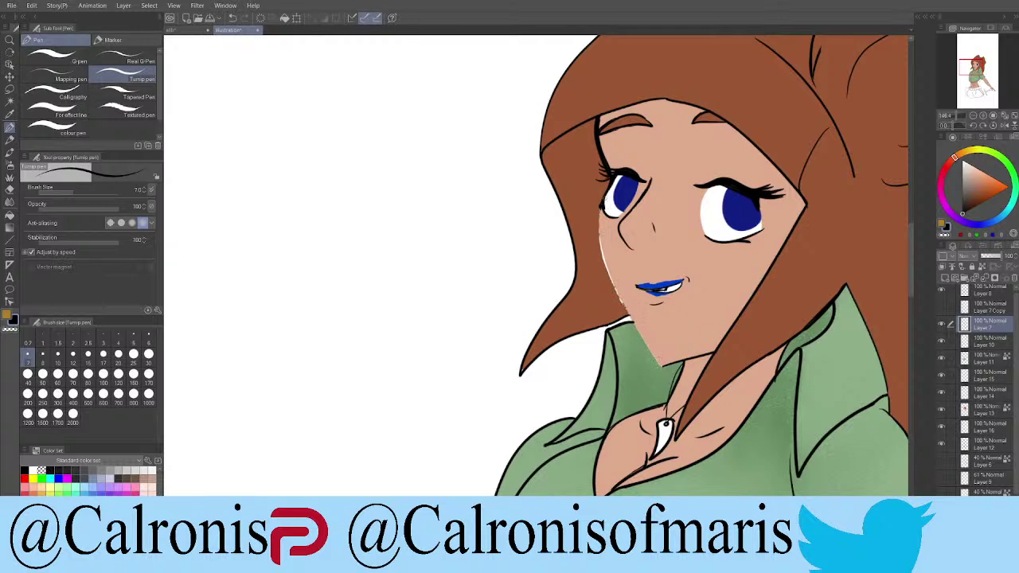
{"action": "mouse_move", "coordinate": [610, 185]}
{"action": "left_mouse_down"}
{"action": "mouse_move", "coordinate": [600, 227]}
{"action": "mouse_move", "coordinate": [635, 304]}
{"action": "left_mouse_up"}
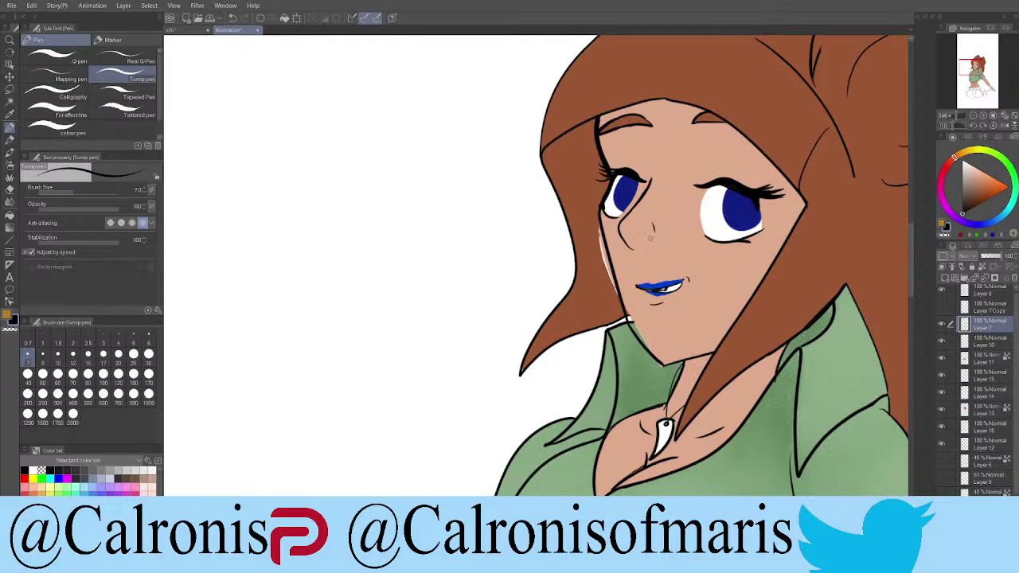
Step: Undo the lower jaw stroke and redraw the jawline from the shirt collar down to the chin
{"action": "scroll", "coordinate": [644, 226], "scroll_direction": "up", "scroll_amount": 1}
{"action": "key", "text": "ctrl+z"}
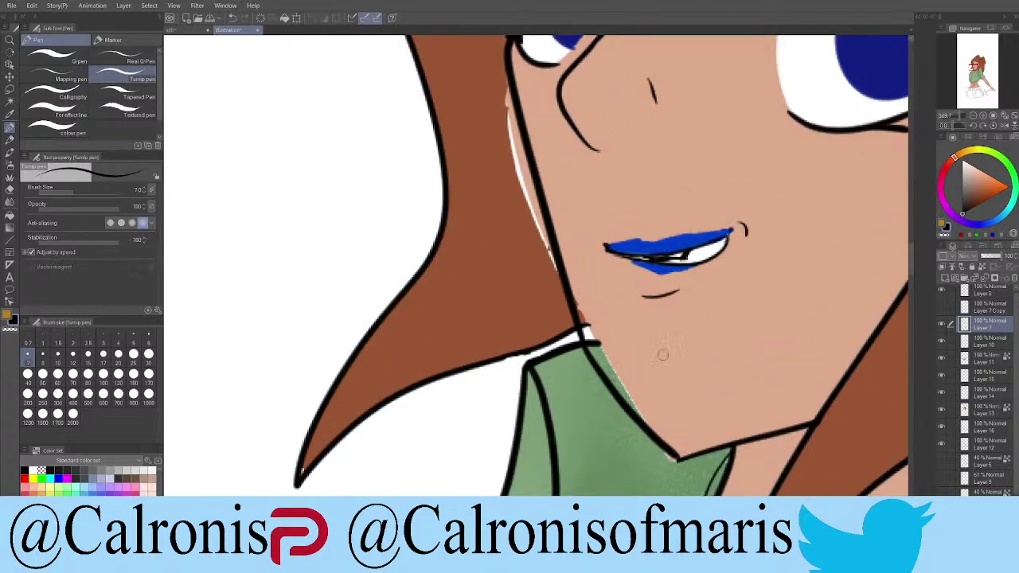
{"action": "scroll", "coordinate": [613, 185], "scroll_direction": "down", "scroll_amount": 2}
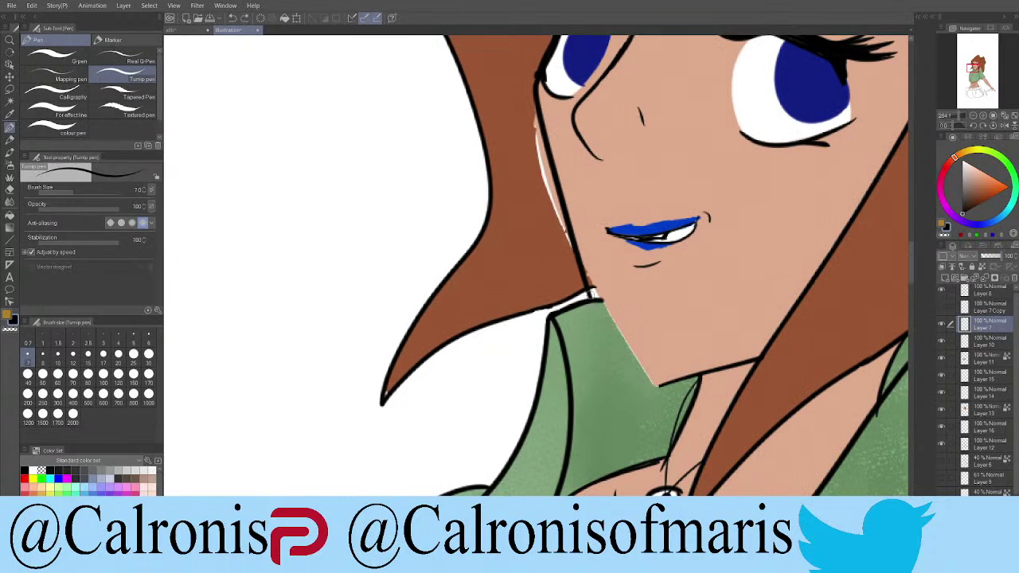
{"action": "left_click_drag", "start_coordinate": [590, 298], "coordinate": [658, 382]}
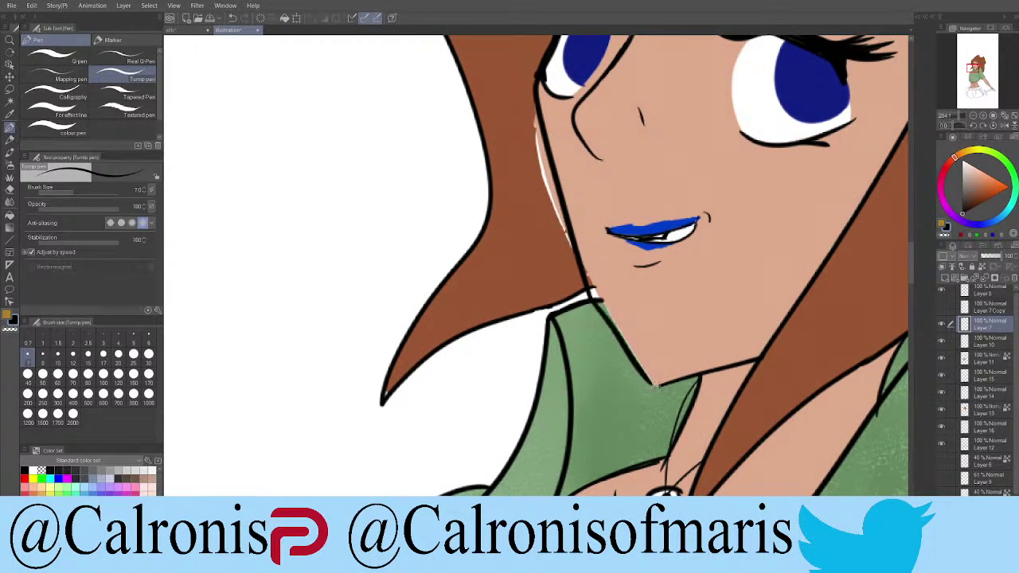
{"action": "key", "text": "ctrl+z"}
{"action": "mouse_move", "coordinate": [589, 297]}
{"action": "left_mouse_down"}
{"action": "mouse_move", "coordinate": [661, 384]}
{"action": "mouse_move", "coordinate": [787, 355]}
{"action": "left_mouse_up"}
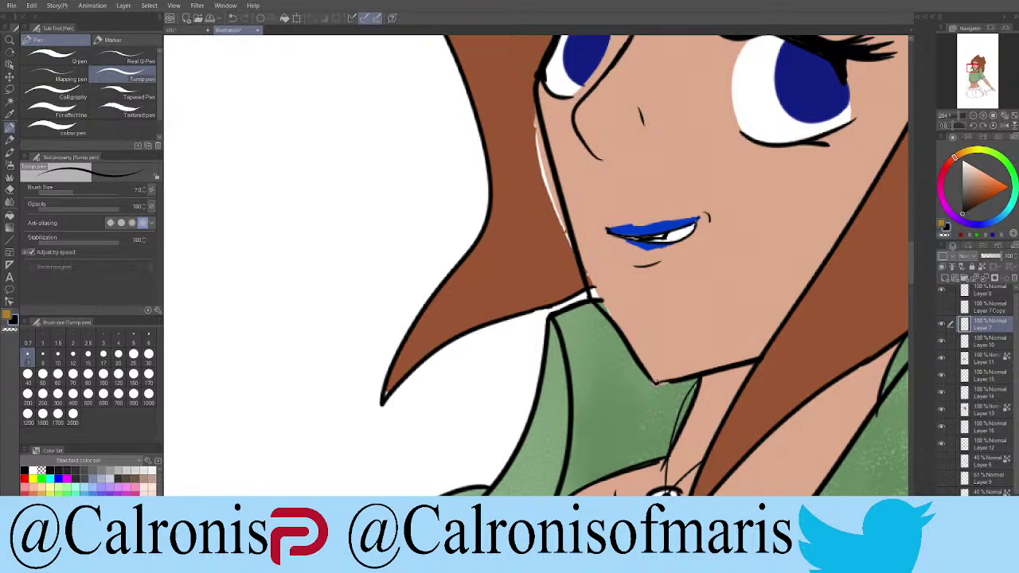
Step: Activate Layer 8 and erase the stray end of the shirt collar line that crosses the jaw outline
{"action": "scroll", "coordinate": [600, 279], "scroll_direction": "up", "scroll_amount": 2}
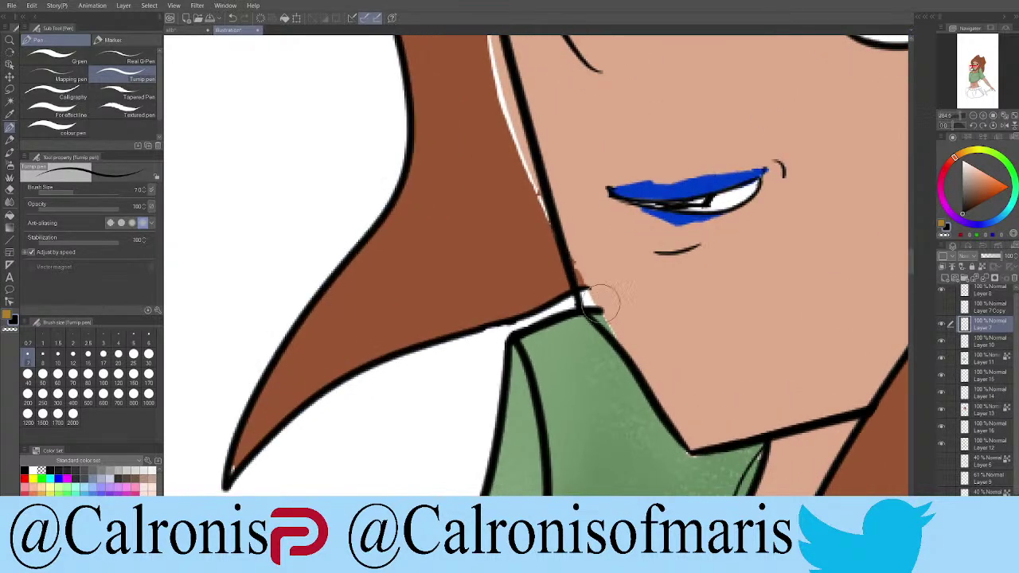
{"action": "left_click", "coordinate": [941, 292]}
{"action": "mouse_move", "coordinate": [627, 284]}
{"action": "left_mouse_down"}
{"action": "mouse_move", "coordinate": [606, 304]}
{"action": "mouse_move", "coordinate": [605, 269]}
{"action": "left_mouse_up"}
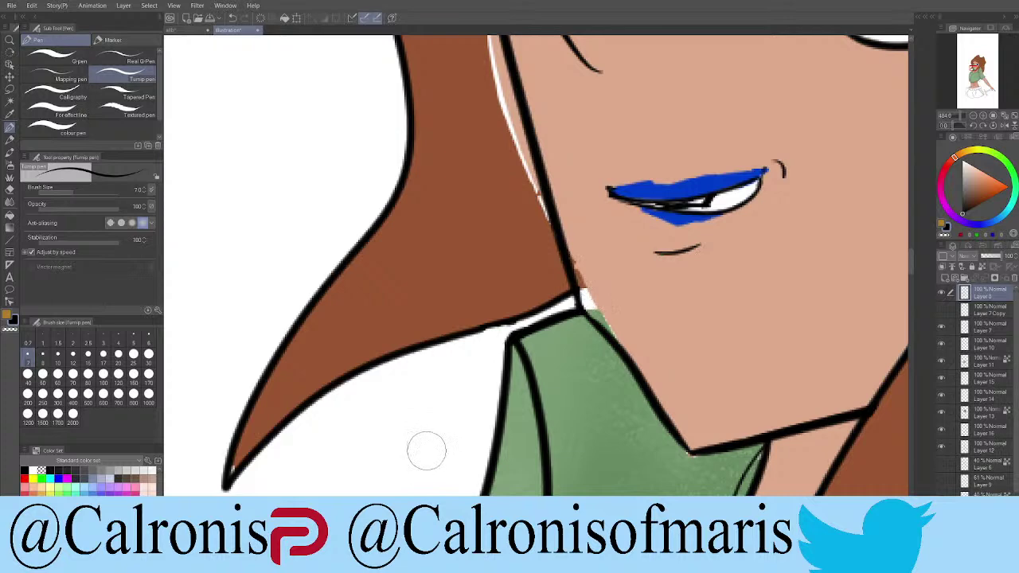
{"action": "scroll", "coordinate": [426, 451], "scroll_direction": "down", "scroll_amount": 4}
{"action": "scroll", "coordinate": [491, 207], "scroll_direction": "up", "scroll_amount": 5}
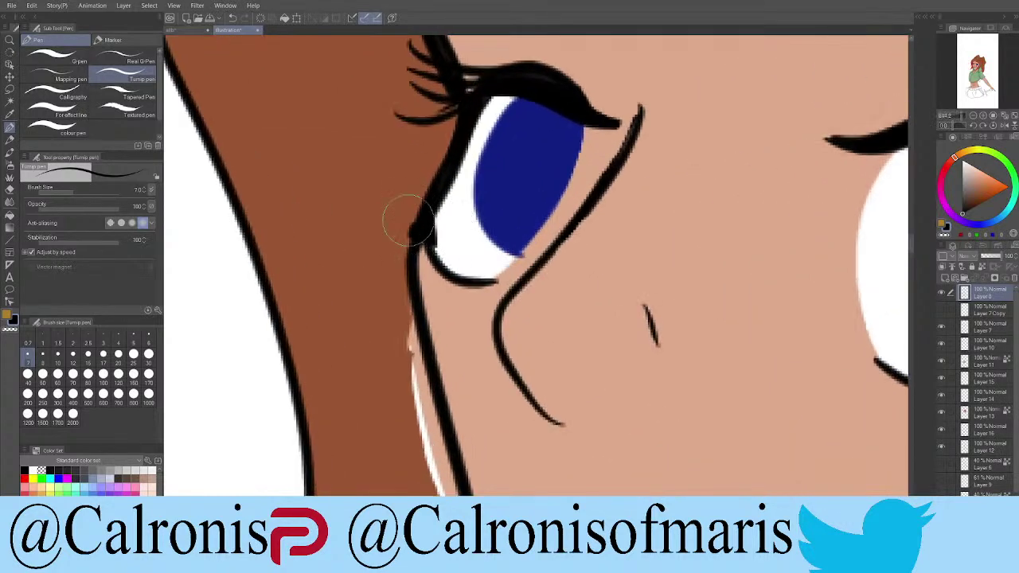
{"action": "scroll", "coordinate": [462, 437], "scroll_direction": "down", "scroll_amount": 5}
{"action": "scroll", "coordinate": [517, 417], "scroll_direction": "up", "scroll_amount": 5}
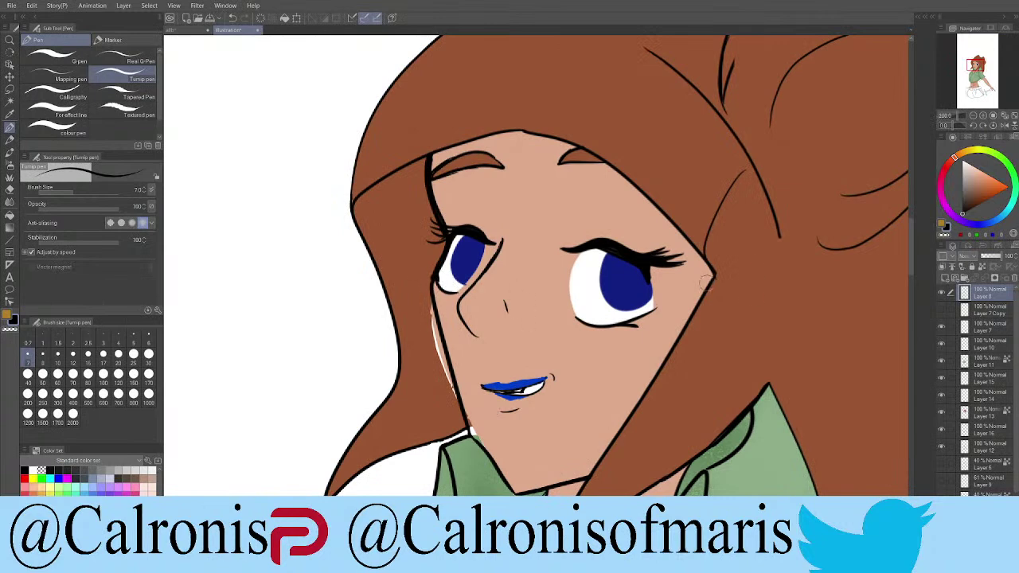
Step: On Layer 7, erase the cheek outline beside the smaller eye and redraw it in black down to and along the chin
{"action": "left_click", "coordinate": [988, 327]}
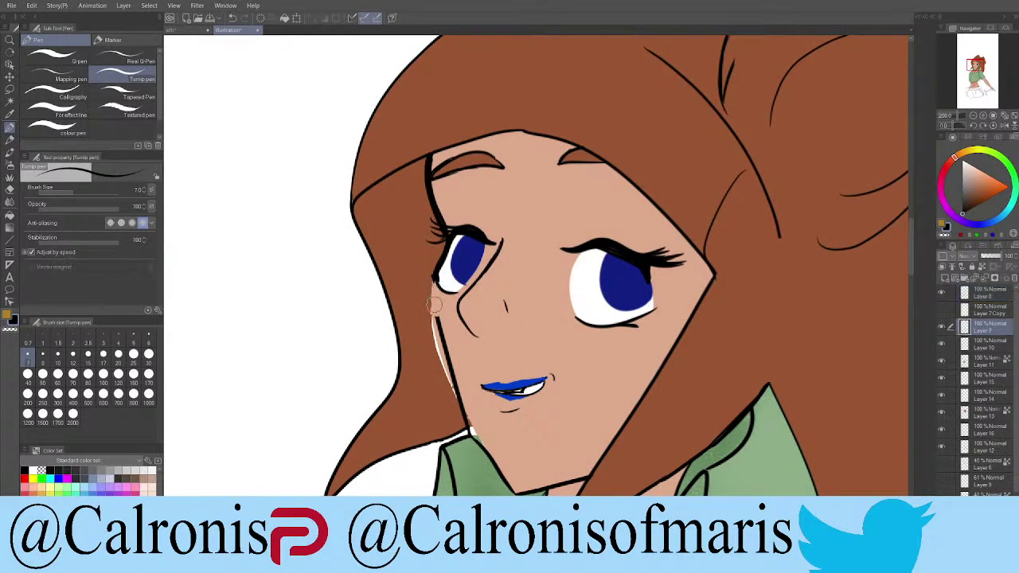
{"action": "left_click_drag", "start_coordinate": [431, 307], "coordinate": [478, 444]}
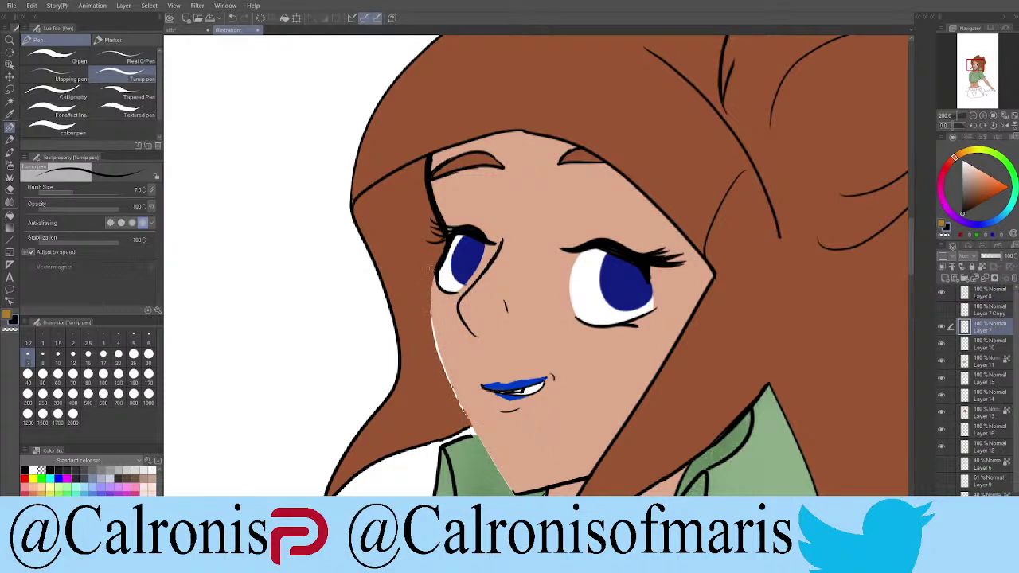
{"action": "mouse_move", "coordinate": [436, 270]}
{"action": "left_mouse_down"}
{"action": "mouse_move", "coordinate": [453, 371]}
{"action": "mouse_move", "coordinate": [516, 490]}
{"action": "left_mouse_up"}
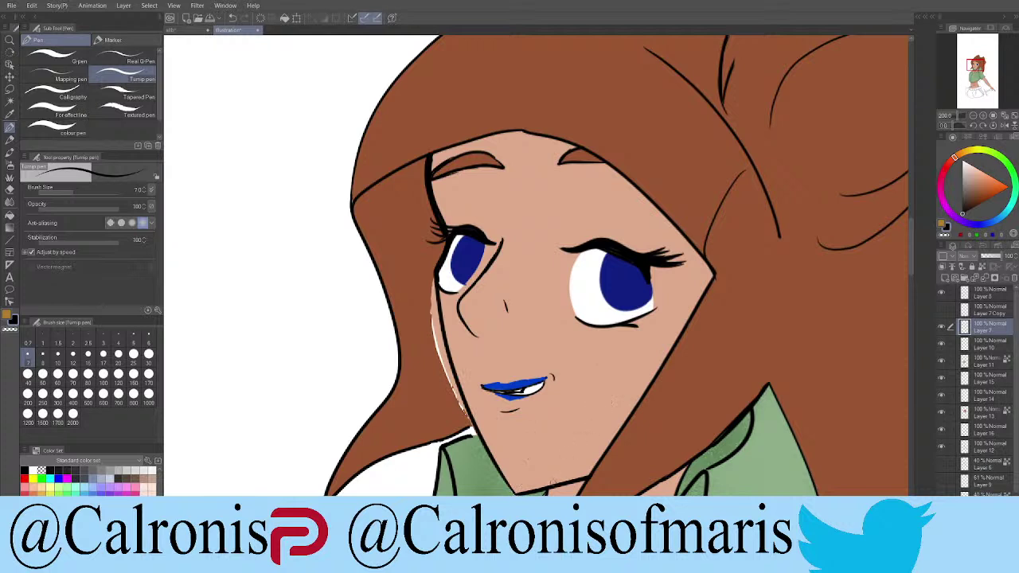
{"action": "left_click_drag", "start_coordinate": [516, 490], "coordinate": [557, 482]}
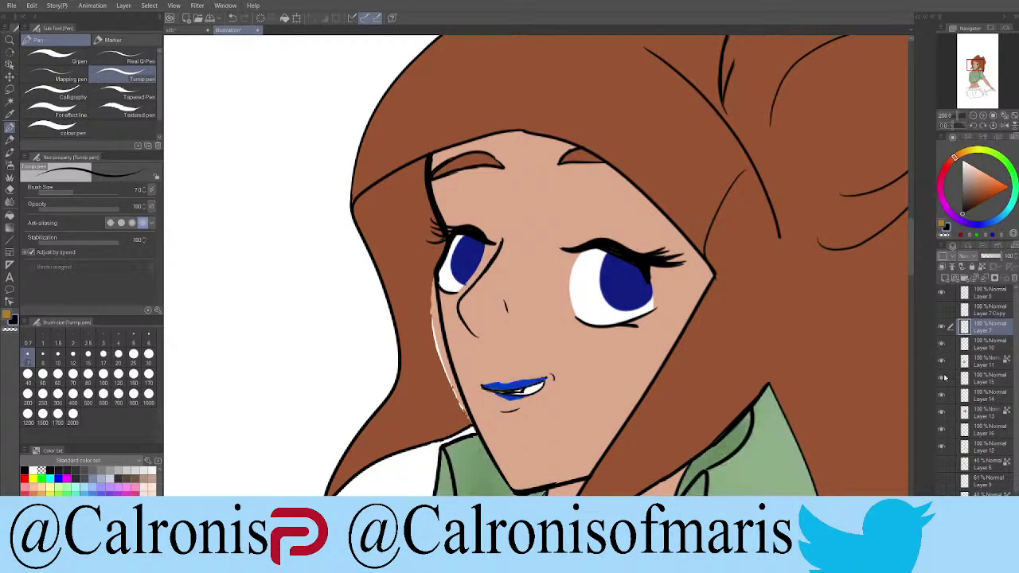
Step: Identify the hair colour layer by toggling the visibility of Layers 15, 14 and 13, and activate Layer 13
{"action": "left_click", "coordinate": [943, 377]}
{"action": "left_click", "coordinate": [943, 379]}
{"action": "left_click", "coordinate": [944, 397]}
{"action": "left_click", "coordinate": [943, 399]}
{"action": "left_click", "coordinate": [943, 414]}
{"action": "left_click", "coordinate": [943, 414]}
{"action": "left_click", "coordinate": [965, 413]}
{"action": "left_click", "coordinate": [943, 413]}
{"action": "left_click", "coordinate": [942, 414]}
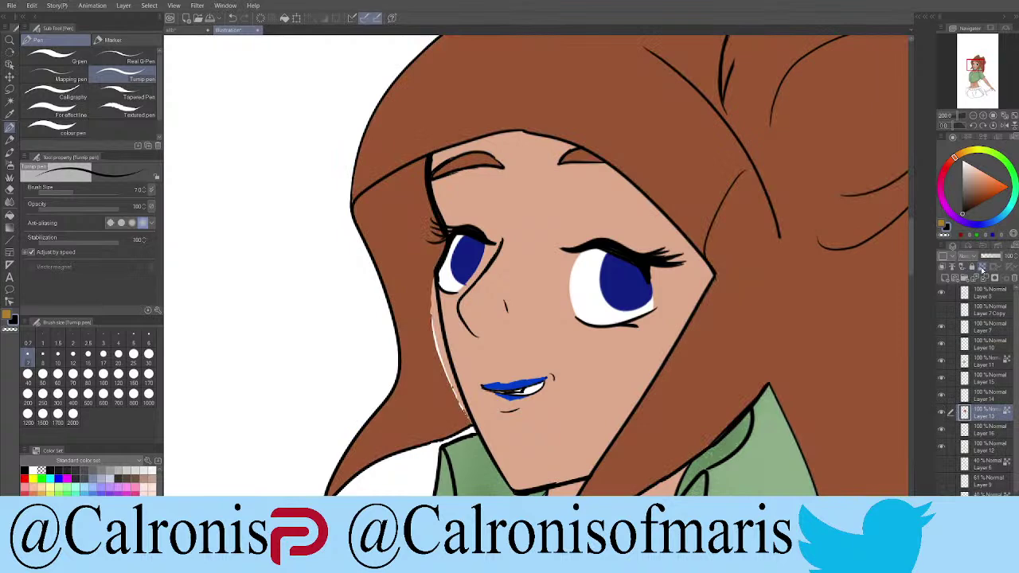
Step: Sample the hair's brown and paint over the white and skin-coloured gap between the hair and the new cheek outline
{"action": "left_click", "coordinate": [425, 326], "text": "alt"}
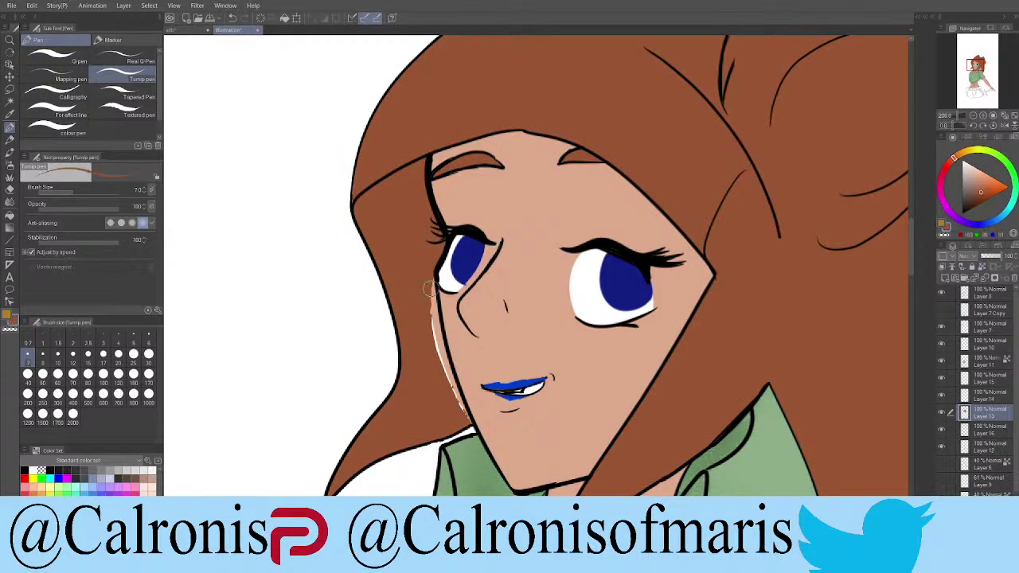
{"action": "mouse_move", "coordinate": [431, 287]}
{"action": "left_mouse_down"}
{"action": "mouse_move", "coordinate": [432, 277]}
{"action": "mouse_move", "coordinate": [434, 320]}
{"action": "left_mouse_up"}
{"action": "mouse_move", "coordinate": [430, 274]}
{"action": "left_mouse_down"}
{"action": "mouse_move", "coordinate": [436, 334]}
{"action": "mouse_move", "coordinate": [432, 317]}
{"action": "left_mouse_up"}
{"action": "left_click_drag", "start_coordinate": [434, 286], "coordinate": [462, 409]}
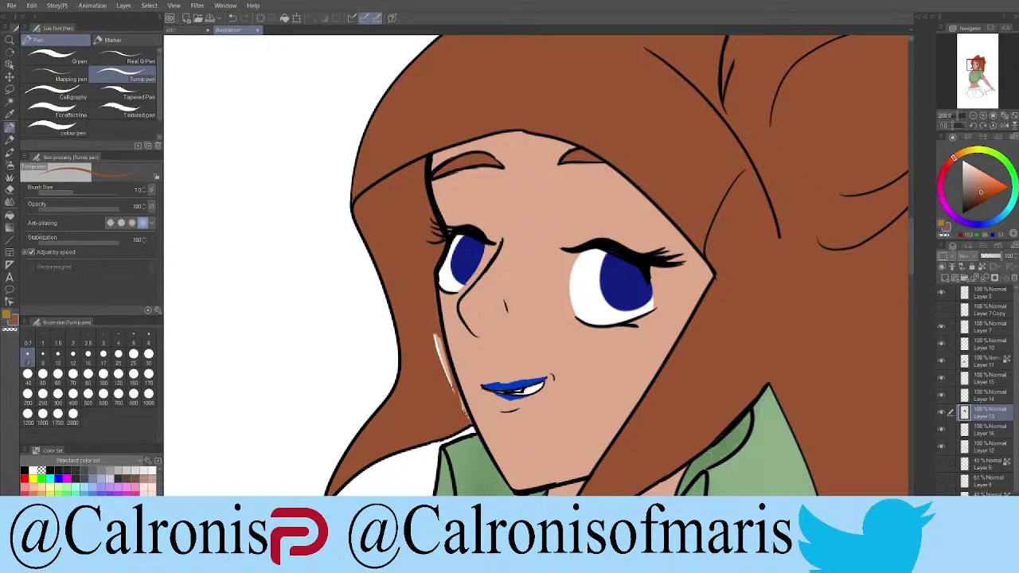
{"action": "scroll", "coordinate": [537, 439], "scroll_direction": "down", "scroll_amount": 1}
{"action": "scroll", "coordinate": [503, 423], "scroll_direction": "up", "scroll_amount": 3}
{"action": "scroll", "coordinate": [504, 422], "scroll_direction": "down", "scroll_amount": 2}
{"action": "scroll", "coordinate": [378, 249], "scroll_direction": "up", "scroll_amount": 1}
{"action": "left_click_drag", "start_coordinate": [377, 249], "coordinate": [402, 338]}
{"action": "mouse_move", "coordinate": [390, 302]}
{"action": "left_mouse_down"}
{"action": "mouse_move", "coordinate": [381, 263]}
{"action": "mouse_move", "coordinate": [376, 293]}
{"action": "left_mouse_up"}
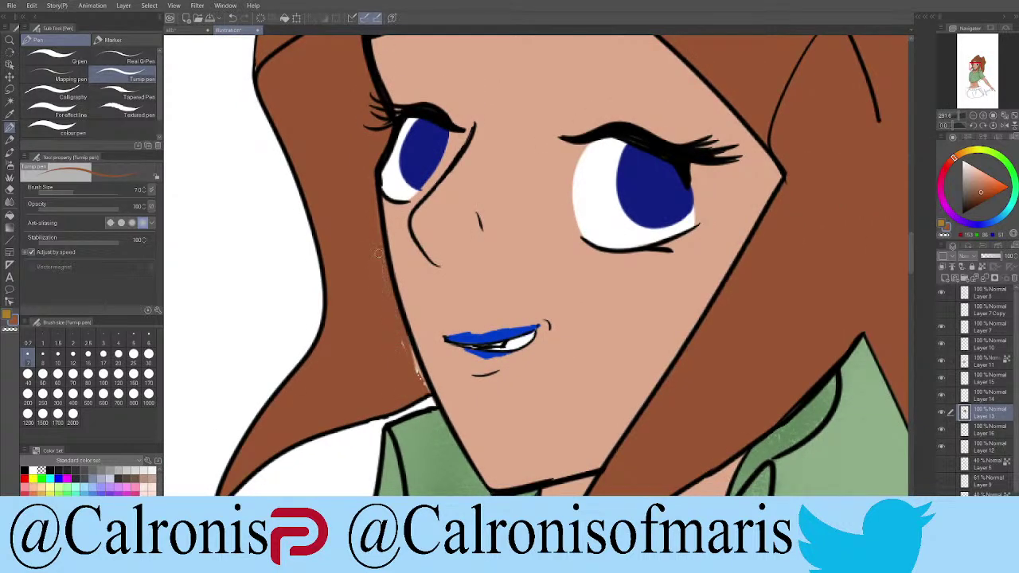
{"action": "mouse_move", "coordinate": [404, 333]}
{"action": "left_mouse_down"}
{"action": "mouse_move", "coordinate": [417, 384]}
{"action": "mouse_move", "coordinate": [397, 324]}
{"action": "left_mouse_up"}
{"action": "scroll", "coordinate": [471, 405], "scroll_direction": "down", "scroll_amount": 14}
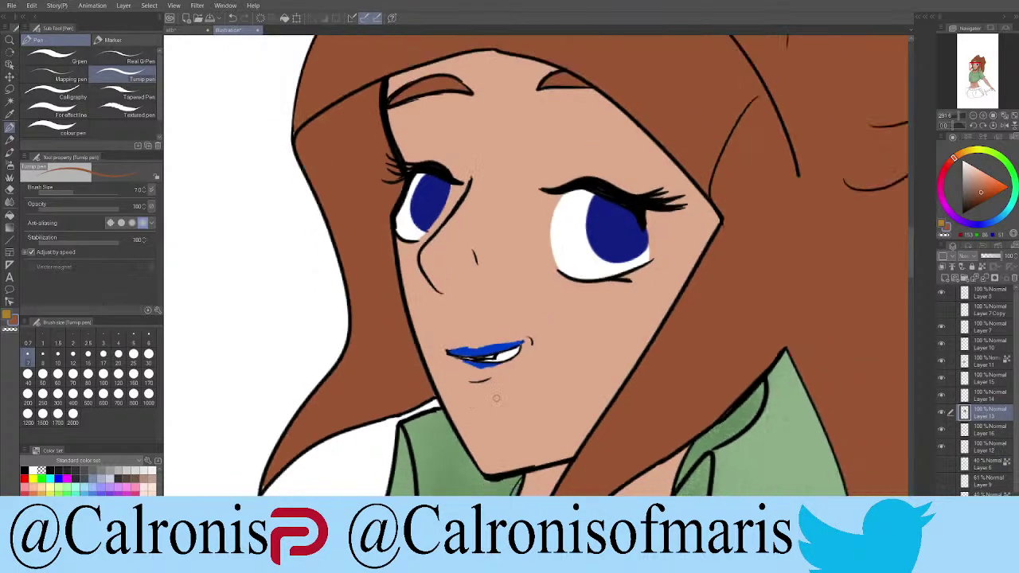
{"action": "scroll", "coordinate": [556, 388], "scroll_direction": "down", "scroll_amount": 3}
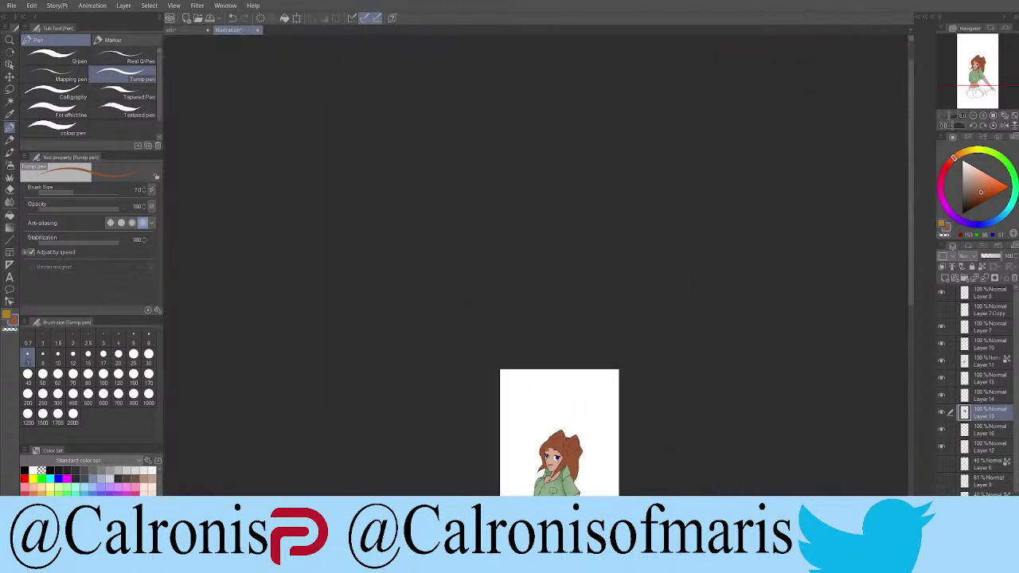
{"action": "scroll", "coordinate": [564, 354], "scroll_direction": "up", "scroll_amount": 8}
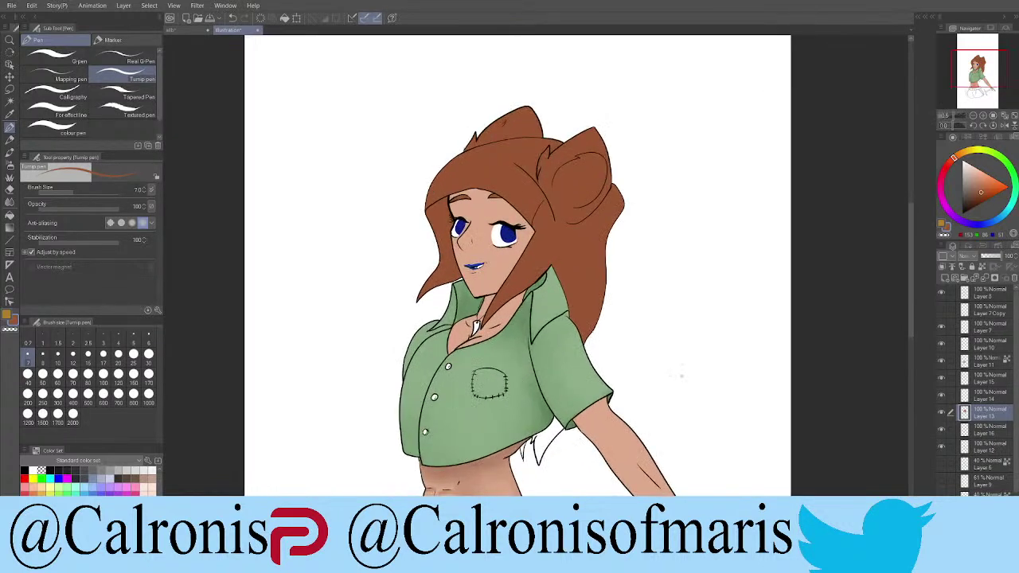
Step: On Layer 16, sample the midriff's darker skin tone and paint forehead shadows under the hair with the Smooth watercolor brush at size 20
{"action": "left_click", "coordinate": [942, 430]}
{"action": "left_click", "coordinate": [942, 431]}
{"action": "left_click", "coordinate": [949, 432]}
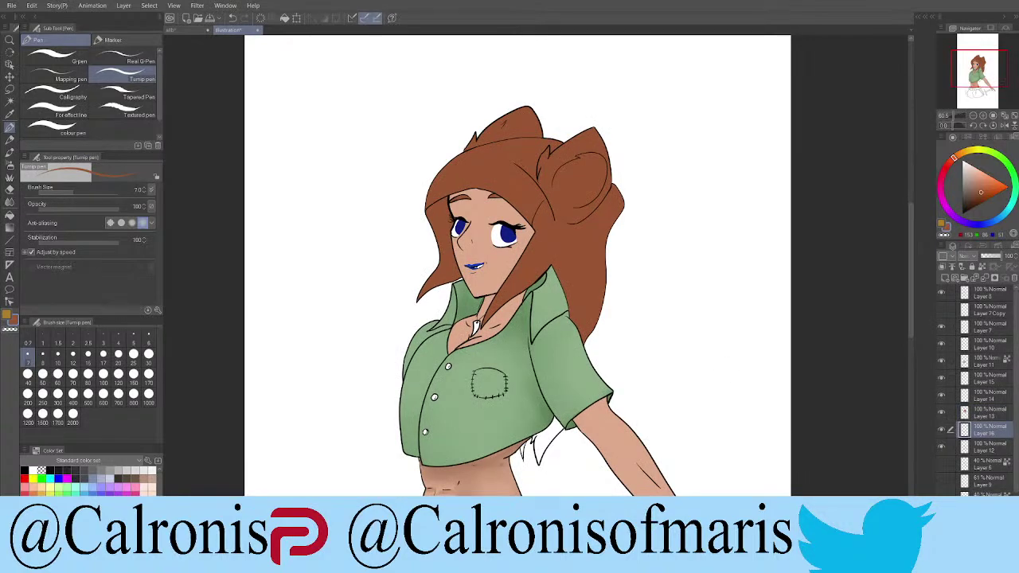
{"action": "scroll", "coordinate": [513, 449], "scroll_direction": "up", "scroll_amount": 5}
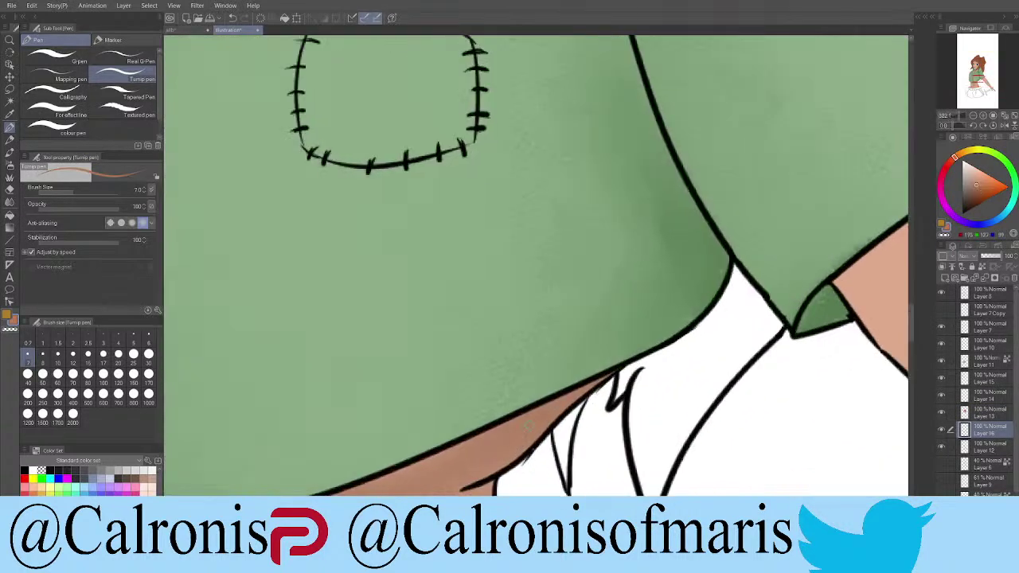
{"action": "scroll", "coordinate": [535, 265], "scroll_direction": "down", "scroll_amount": 6}
{"action": "scroll", "coordinate": [522, 234], "scroll_direction": "up", "scroll_amount": 4}
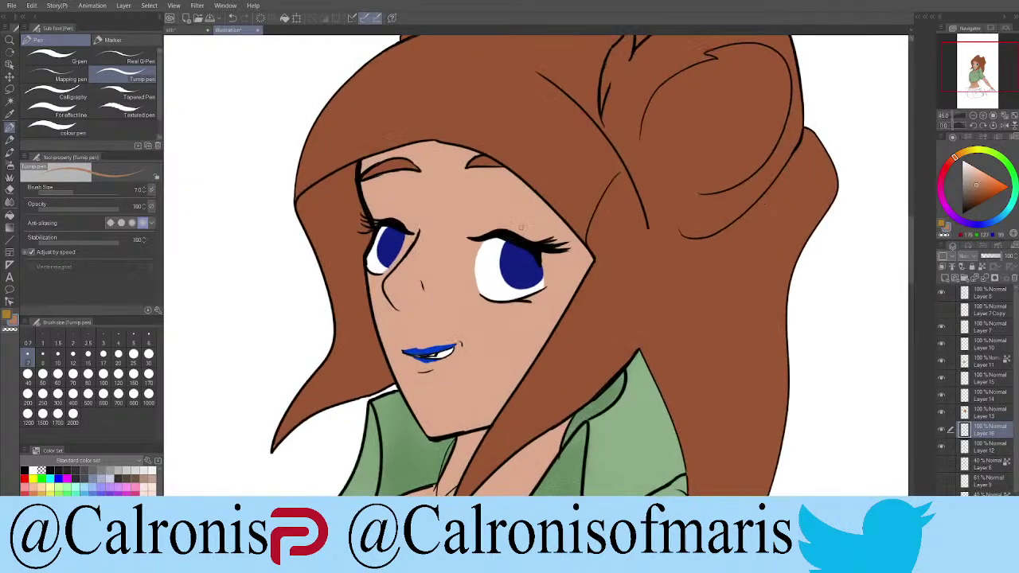
{"action": "key", "text": "b"}
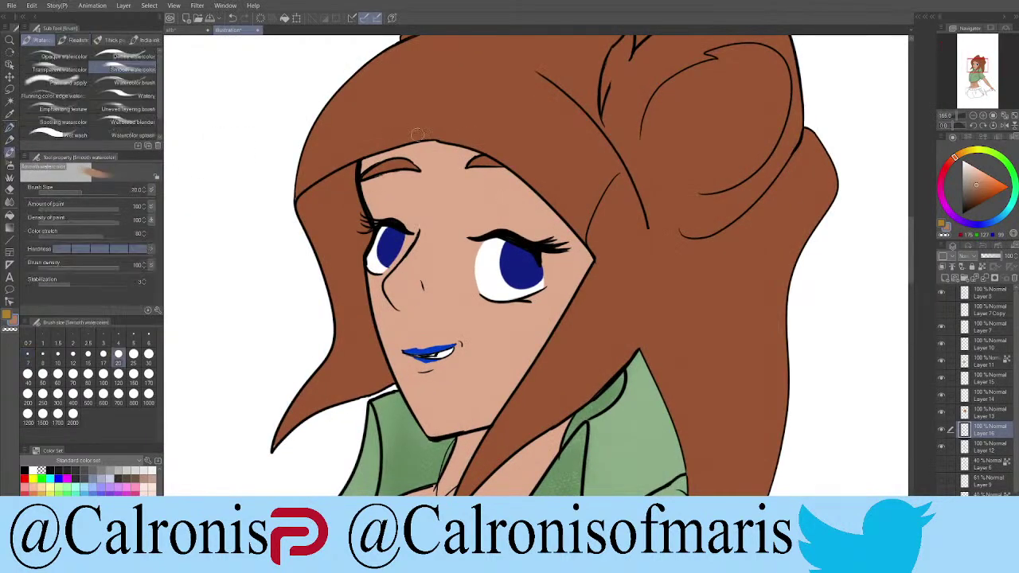
{"action": "mouse_move", "coordinate": [454, 160]}
{"action": "left_mouse_down"}
{"action": "mouse_move", "coordinate": [503, 178]}
{"action": "mouse_move", "coordinate": [466, 183]}
{"action": "mouse_move", "coordinate": [514, 176]}
{"action": "mouse_move", "coordinate": [509, 200]}
{"action": "mouse_move", "coordinate": [538, 201]}
{"action": "mouse_move", "coordinate": [521, 179]}
{"action": "left_mouse_up"}
{"action": "mouse_move", "coordinate": [398, 192]}
{"action": "left_mouse_down"}
{"action": "mouse_move", "coordinate": [373, 200]}
{"action": "mouse_move", "coordinate": [418, 197]}
{"action": "mouse_move", "coordinate": [374, 191]}
{"action": "mouse_move", "coordinate": [382, 176]}
{"action": "left_mouse_up"}
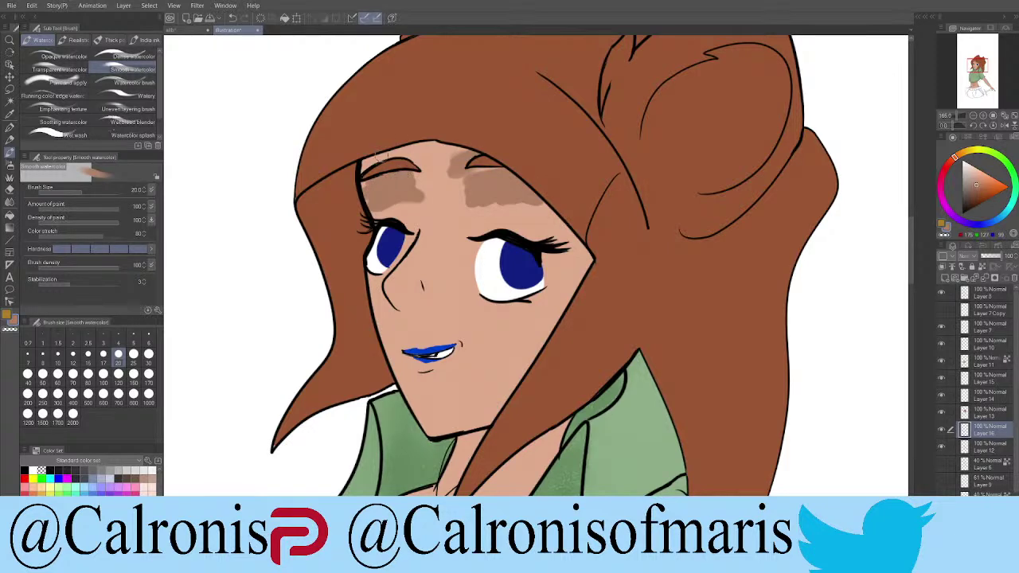
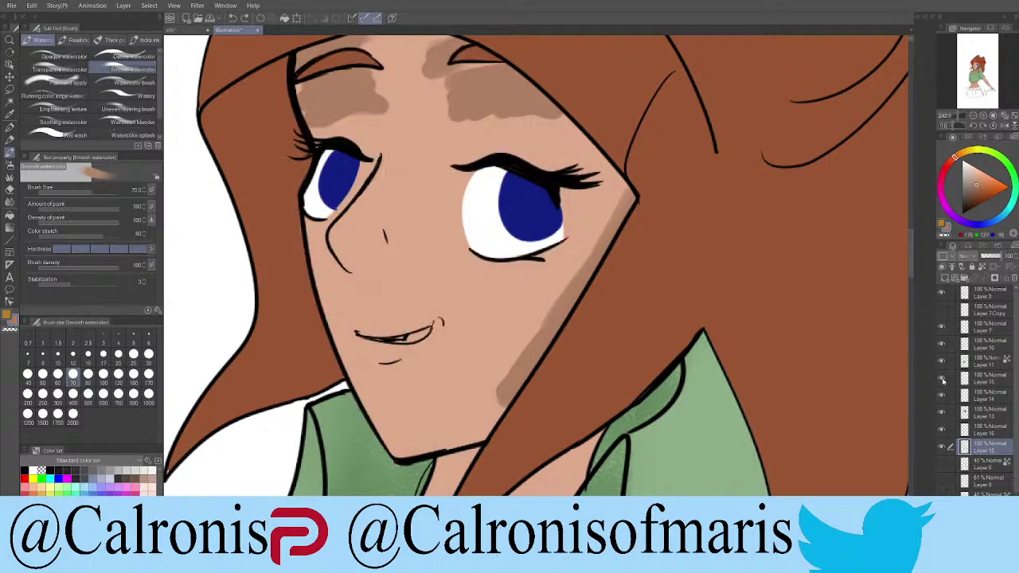
Step: Check the colour layers' visibility, reactivate Layer 16, and blend soft shadows on the forehead and along the hair-side cheek at brush size 70
{"action": "left_click", "coordinate": [943, 381]}
{"action": "left_click", "coordinate": [943, 382]}
{"action": "left_click", "coordinate": [943, 397]}
{"action": "left_click", "coordinate": [943, 397]}
{"action": "left_click", "coordinate": [943, 413]}
{"action": "left_click", "coordinate": [943, 414]}
{"action": "left_click", "coordinate": [943, 431]}
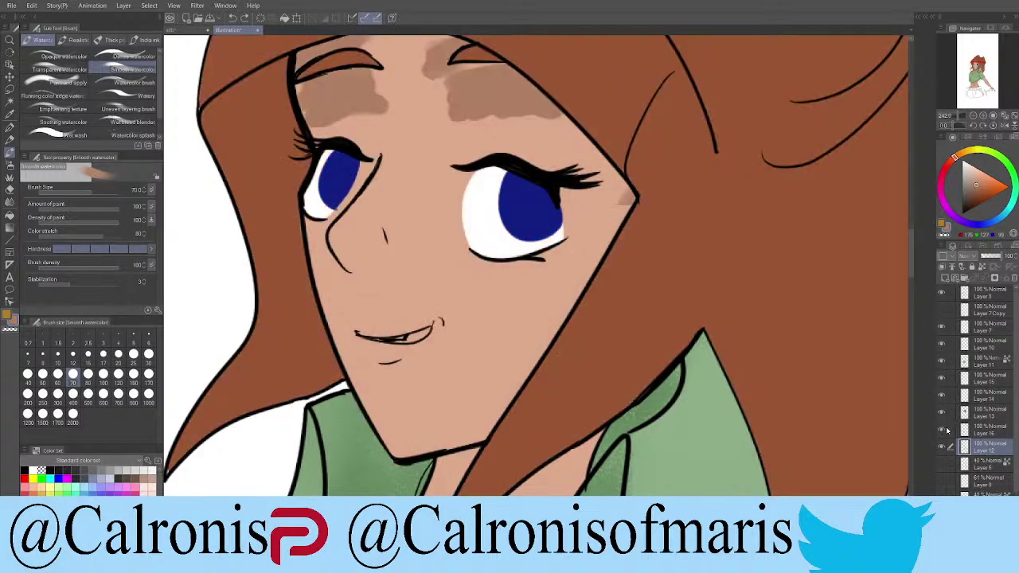
{"action": "left_click", "coordinate": [943, 431]}
{"action": "left_click", "coordinate": [983, 430]}
{"action": "mouse_move", "coordinate": [525, 362]}
{"action": "left_mouse_down"}
{"action": "mouse_move", "coordinate": [586, 231]}
{"action": "mouse_move", "coordinate": [558, 293]}
{"action": "mouse_move", "coordinate": [583, 283]}
{"action": "mouse_move", "coordinate": [605, 199]}
{"action": "left_mouse_up"}
{"action": "mouse_move", "coordinate": [481, 96]}
{"action": "left_mouse_down"}
{"action": "mouse_move", "coordinate": [567, 71]}
{"action": "mouse_move", "coordinate": [480, 57]}
{"action": "mouse_move", "coordinate": [345, 66]}
{"action": "mouse_move", "coordinate": [336, 50]}
{"action": "mouse_move", "coordinate": [445, 84]}
{"action": "mouse_move", "coordinate": [477, 66]}
{"action": "left_mouse_up"}
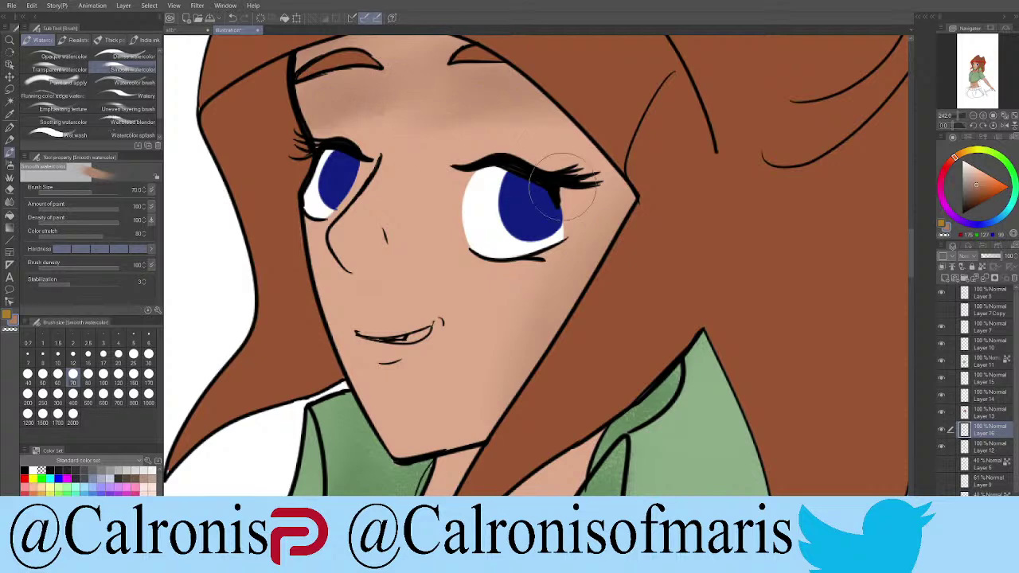
Step: Try shading the arm from the sleeve downward and undo the last stroke
{"action": "scroll", "coordinate": [390, 378], "scroll_direction": "down", "scroll_amount": 6}
{"action": "scroll", "coordinate": [468, 426], "scroll_direction": "down", "scroll_amount": 3}
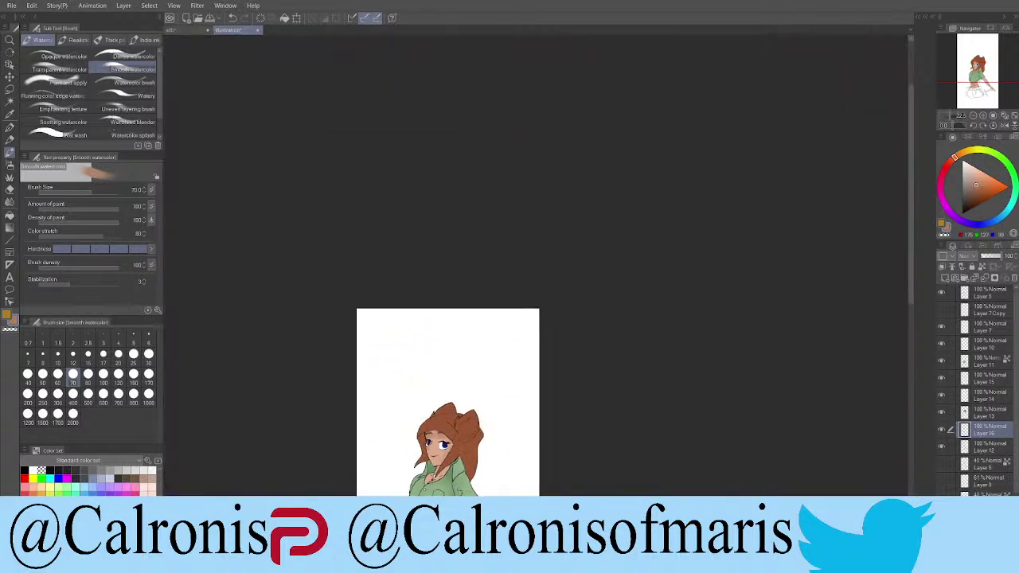
{"action": "scroll", "coordinate": [467, 426], "scroll_direction": "up", "scroll_amount": 8}
{"action": "scroll", "coordinate": [467, 426], "scroll_direction": "up", "scroll_amount": 4}
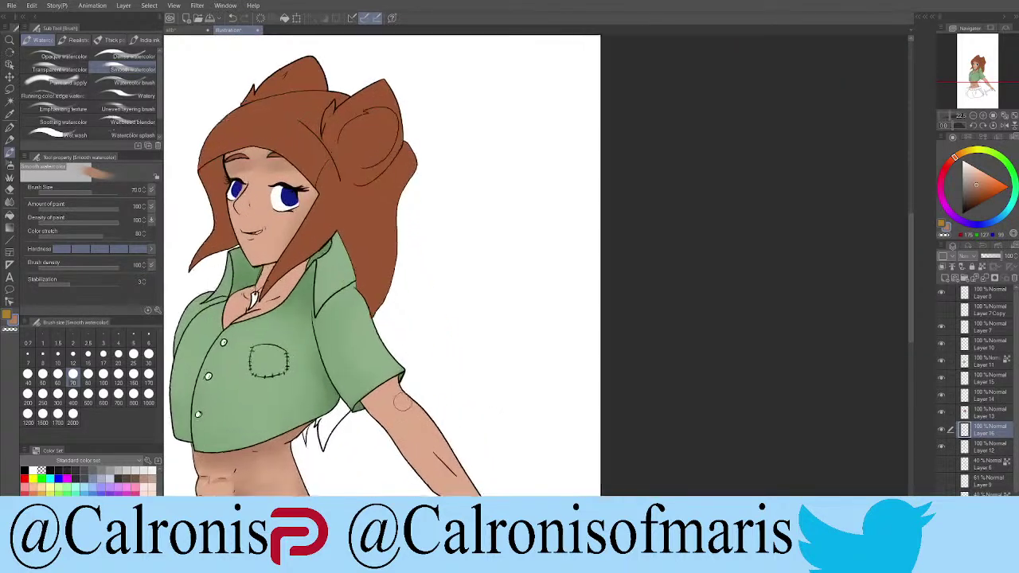
{"action": "mouse_move", "coordinate": [371, 388]}
{"action": "left_mouse_down"}
{"action": "mouse_move", "coordinate": [380, 434]}
{"action": "mouse_move", "coordinate": [437, 484]}
{"action": "left_mouse_up"}
{"action": "key", "text": "ctrl+z"}
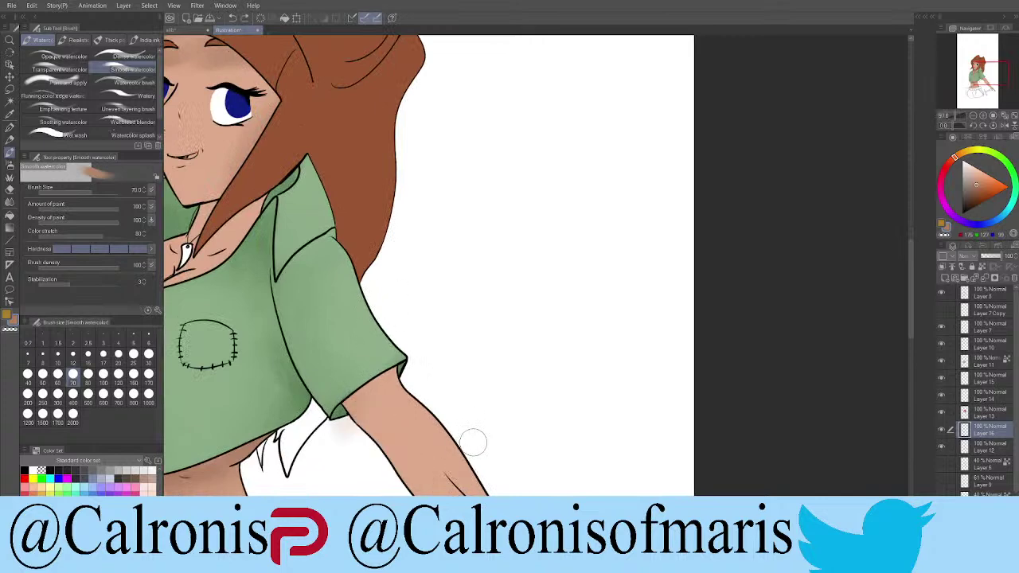
Step: Shade the neck and collarbone skin beneath the hair and chin with the Smooth watercolor brush
{"action": "mouse_move", "coordinate": [203, 208]}
{"action": "left_mouse_down"}
{"action": "mouse_move", "coordinate": [227, 206]}
{"action": "mouse_move", "coordinate": [219, 213]}
{"action": "mouse_move", "coordinate": [251, 225]}
{"action": "left_mouse_up"}
{"action": "scroll", "coordinate": [253, 223], "scroll_direction": "down", "scroll_amount": 5}
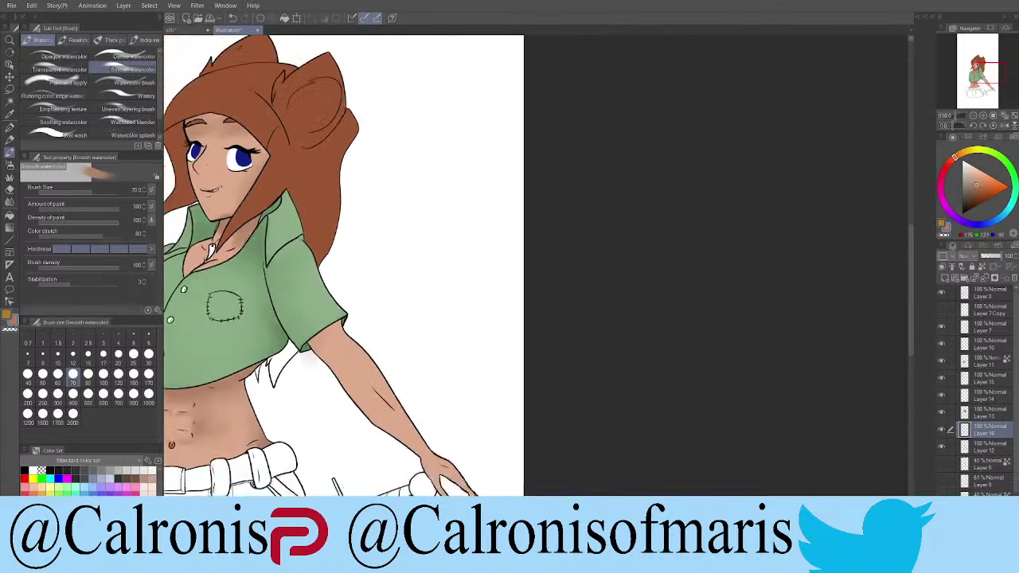
{"action": "scroll", "coordinate": [271, 207], "scroll_direction": "up", "scroll_amount": 6}
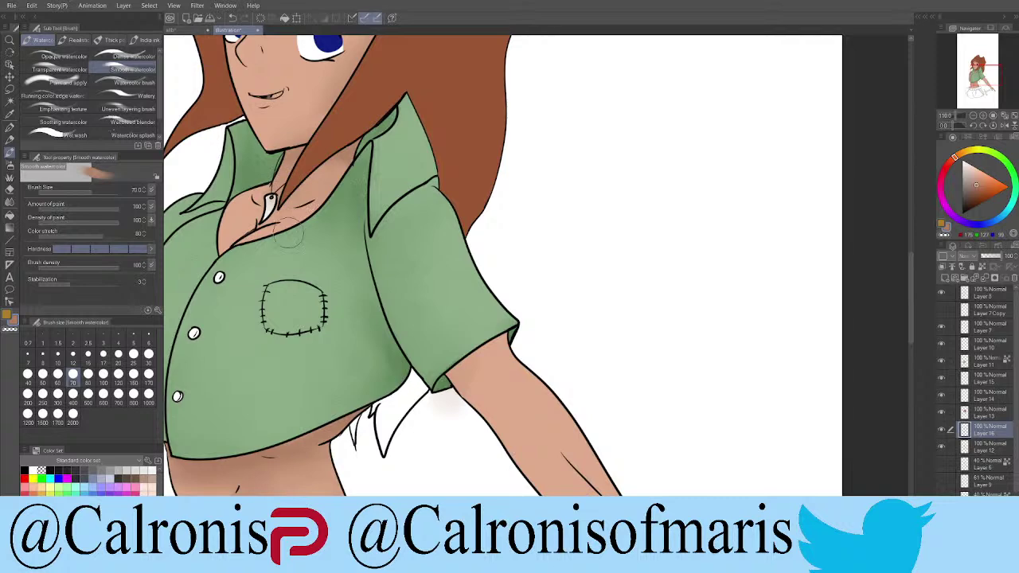
{"action": "scroll", "coordinate": [291, 199], "scroll_direction": "down", "scroll_amount": 5}
{"action": "scroll", "coordinate": [290, 335], "scroll_direction": "down", "scroll_amount": 2}
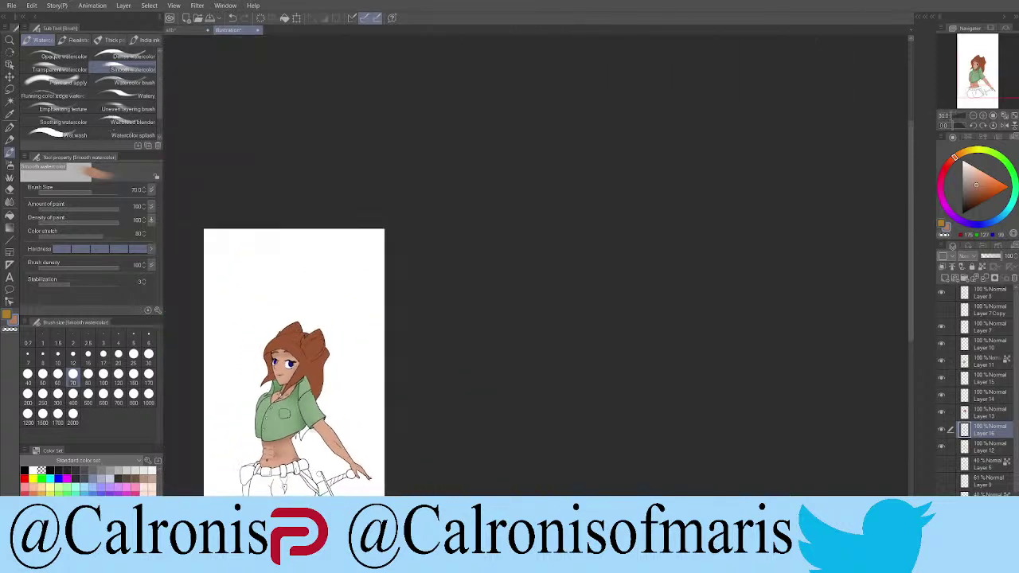
{"action": "scroll", "coordinate": [290, 335], "scroll_direction": "up", "scroll_amount": 1}
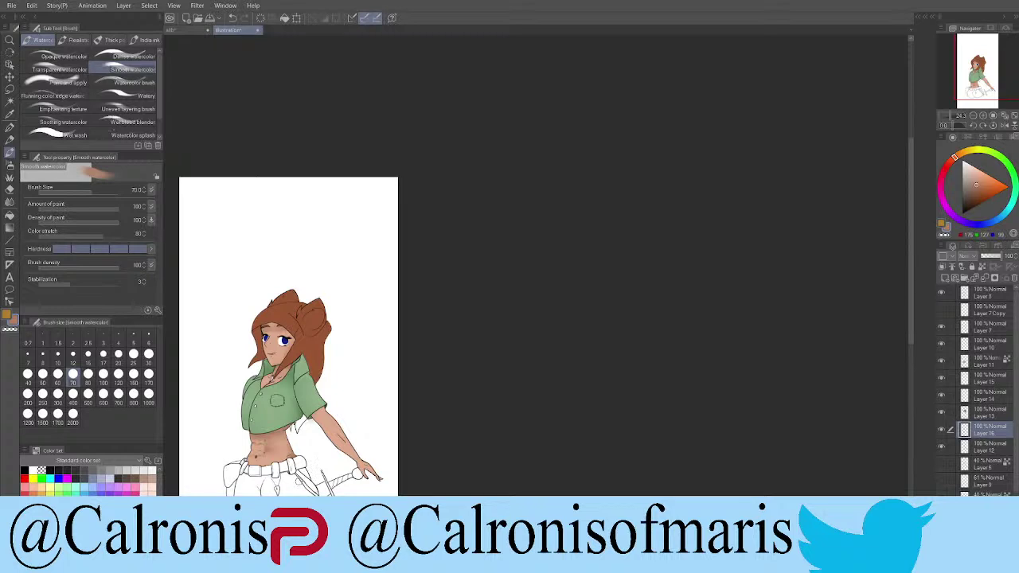
{"action": "scroll", "coordinate": [287, 359], "scroll_direction": "up", "scroll_amount": 6}
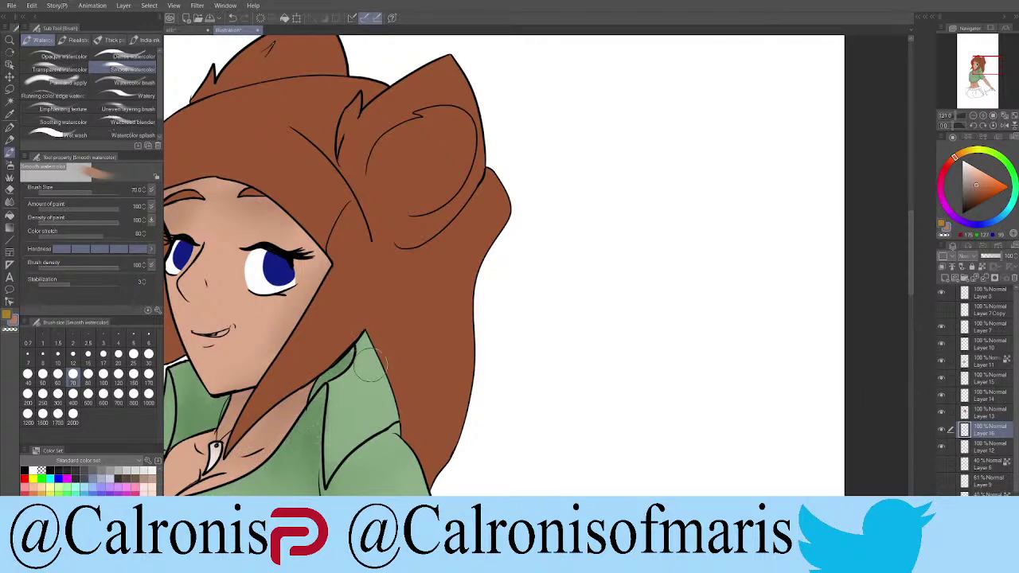
Step: Try a shadow stroke across the upper arm just below the sleeve hem, and undo it
{"action": "scroll", "coordinate": [305, 374], "scroll_direction": "down", "scroll_amount": 8}
{"action": "scroll", "coordinate": [305, 375], "scroll_direction": "up", "scroll_amount": 4}
{"action": "scroll", "coordinate": [347, 266], "scroll_direction": "up", "scroll_amount": 2}
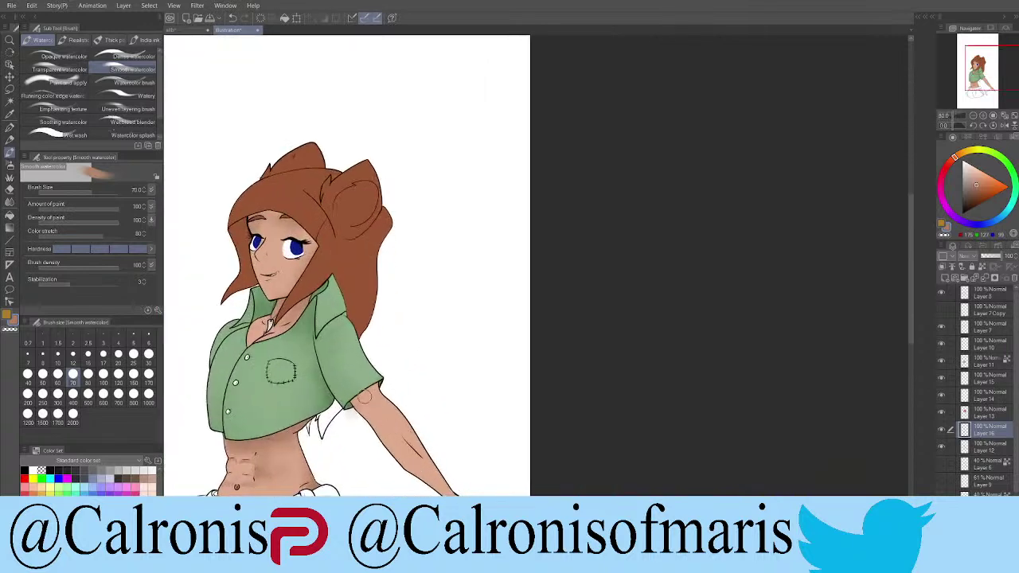
{"action": "mouse_move", "coordinate": [347, 408]}
{"action": "left_mouse_down"}
{"action": "mouse_move", "coordinate": [363, 387]}
{"action": "mouse_move", "coordinate": [383, 421]}
{"action": "left_mouse_up"}
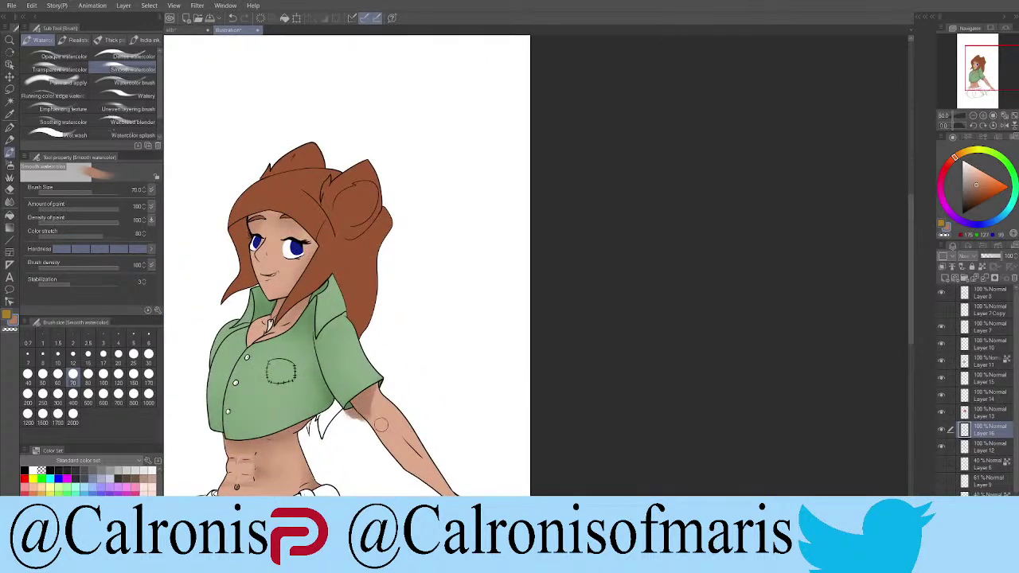
{"action": "key", "text": "ctrl+z"}
Step: Auto-select the arm's skin area with reference to all layers and shade the upper arm with the Smooth watercolor brush
{"action": "key", "text": "w"}
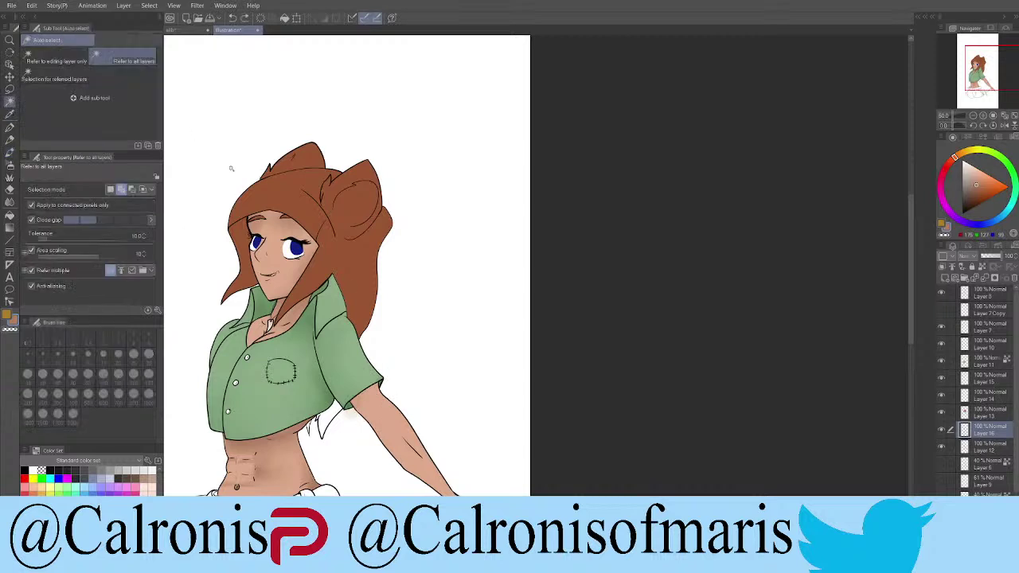
{"action": "left_click", "coordinate": [374, 396]}
{"action": "left_click", "coordinate": [10, 152]}
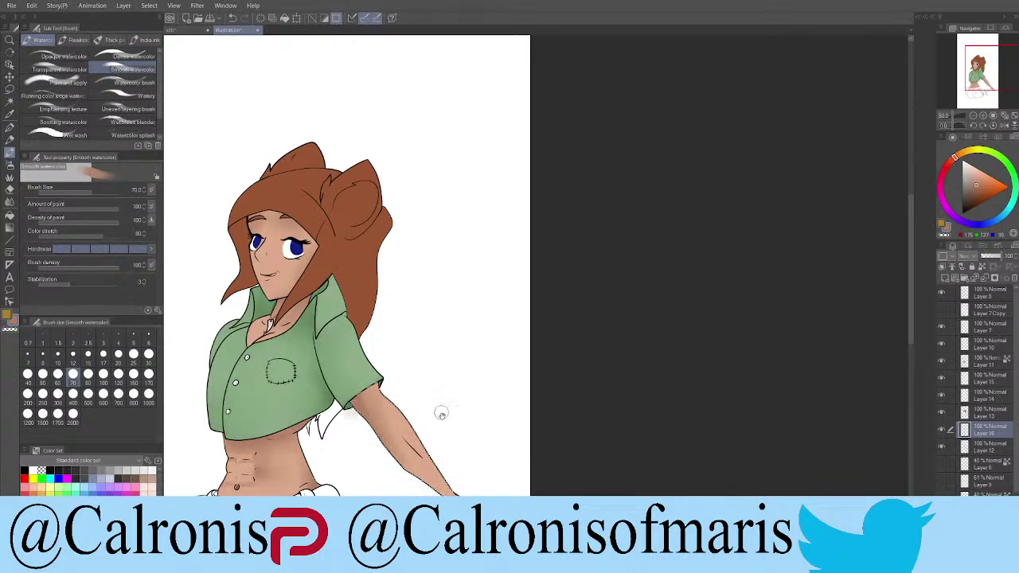
Step: Clear the selection around the arm's skin area
{"action": "left_click_drag", "start_coordinate": [441, 414], "coordinate": [330, 310]}
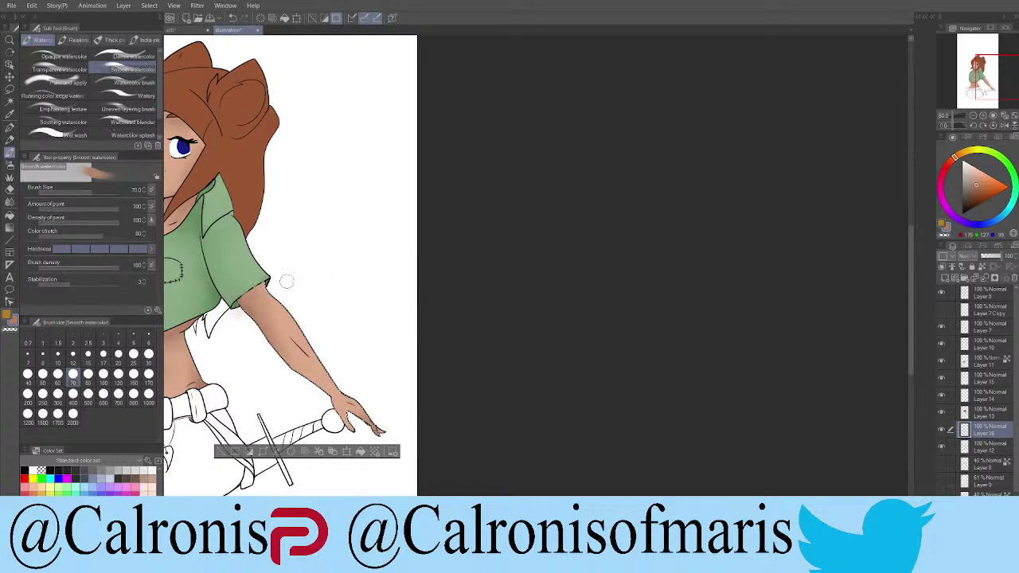
{"action": "scroll", "coordinate": [221, 473], "scroll_direction": "down", "scroll_amount": 4}
{"action": "scroll", "coordinate": [260, 471], "scroll_direction": "up", "scroll_amount": 3}
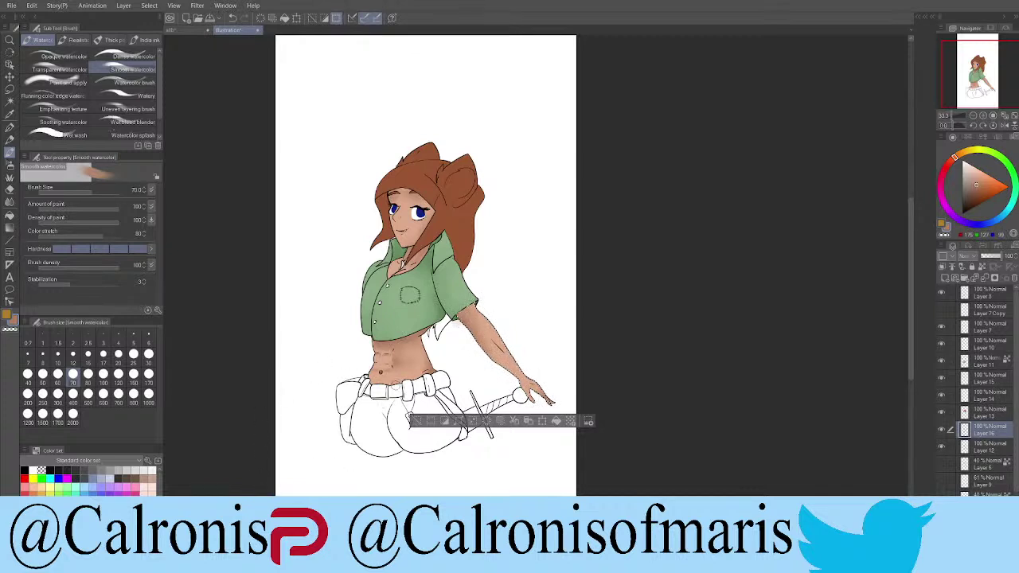
{"action": "left_click", "coordinate": [418, 421]}
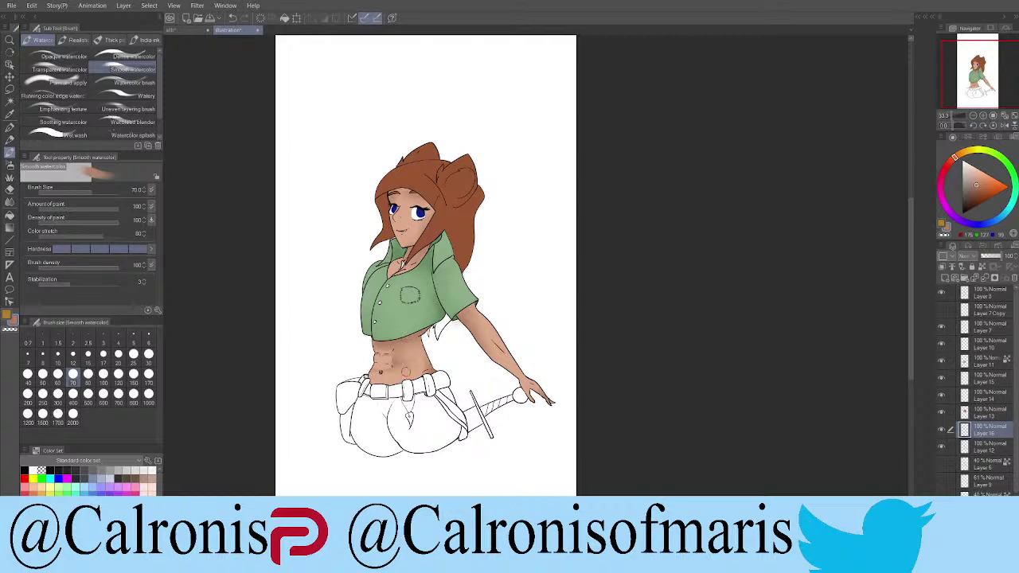
{"action": "scroll", "coordinate": [413, 159], "scroll_direction": "up", "scroll_amount": 3}
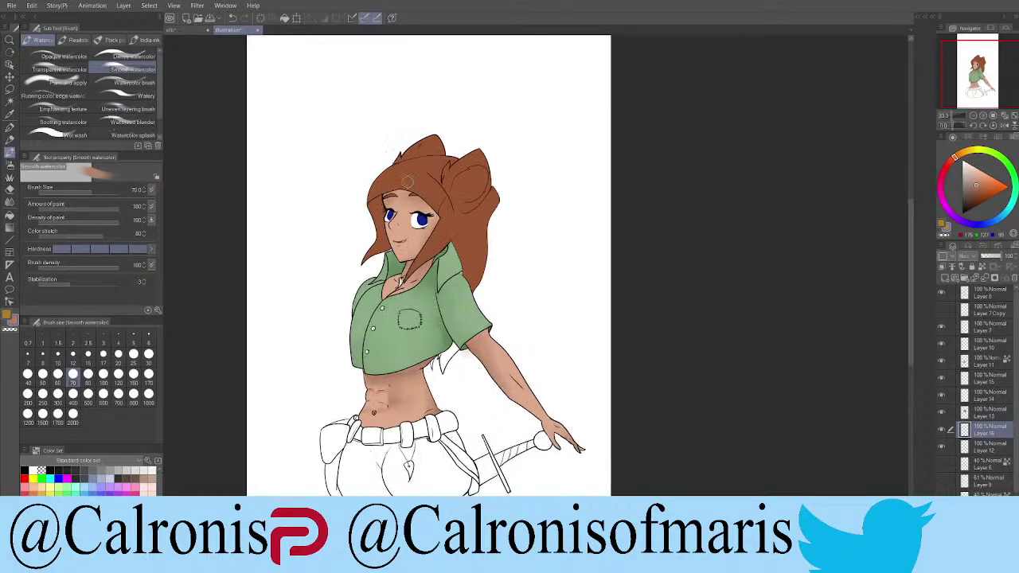
{"action": "mouse_move", "coordinate": [371, 187]}
{"action": "left_mouse_down"}
{"action": "mouse_move", "coordinate": [428, 201]}
{"action": "mouse_move", "coordinate": [383, 211]}
{"action": "mouse_move", "coordinate": [437, 193]}
{"action": "mouse_move", "coordinate": [380, 216]}
{"action": "left_mouse_up"}
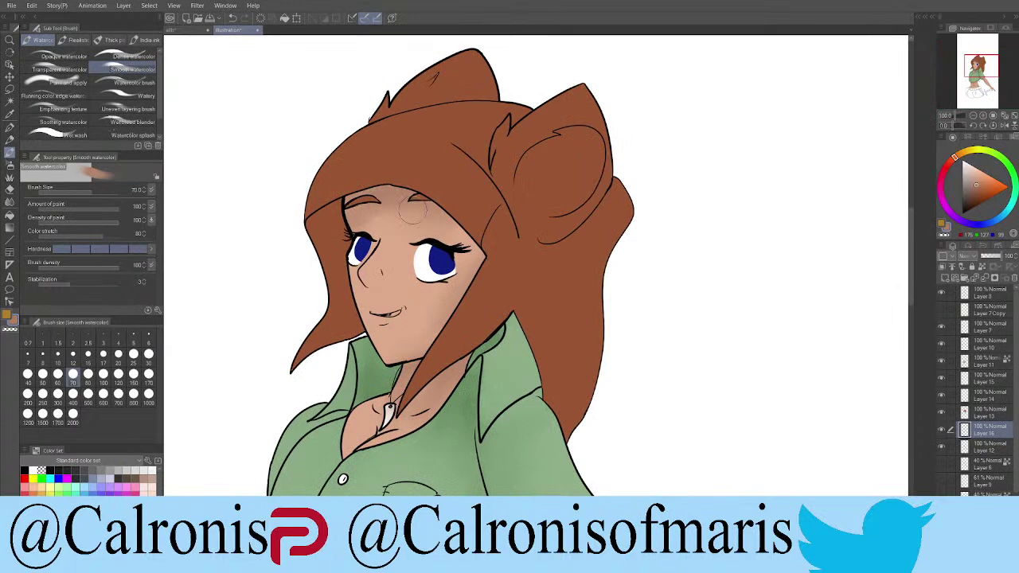
{"action": "scroll", "coordinate": [484, 210], "scroll_direction": "down", "scroll_amount": 5}
{"action": "scroll", "coordinate": [383, 382], "scroll_direction": "up", "scroll_amount": 2}
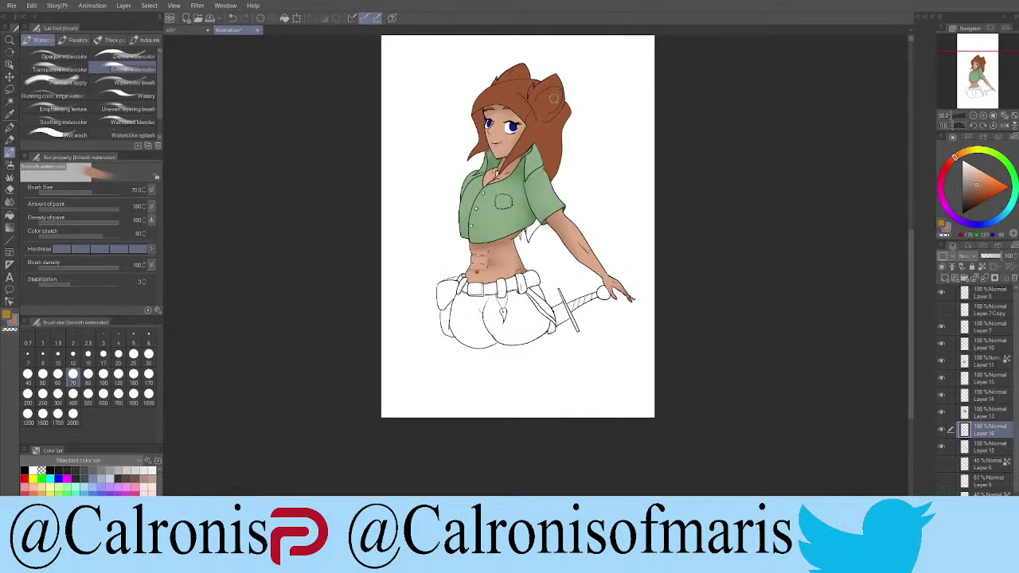
{"action": "scroll", "coordinate": [554, 98], "scroll_direction": "down", "scroll_amount": 5}
{"action": "scroll", "coordinate": [559, 43], "scroll_direction": "up", "scroll_amount": 2}
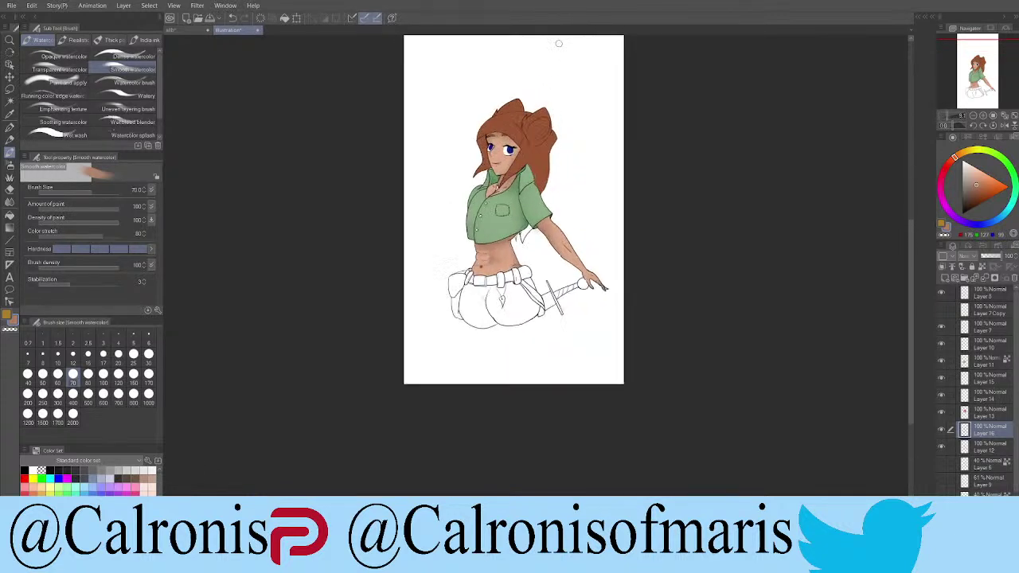
{"action": "scroll", "coordinate": [559, 43], "scroll_direction": "up", "scroll_amount": 2}
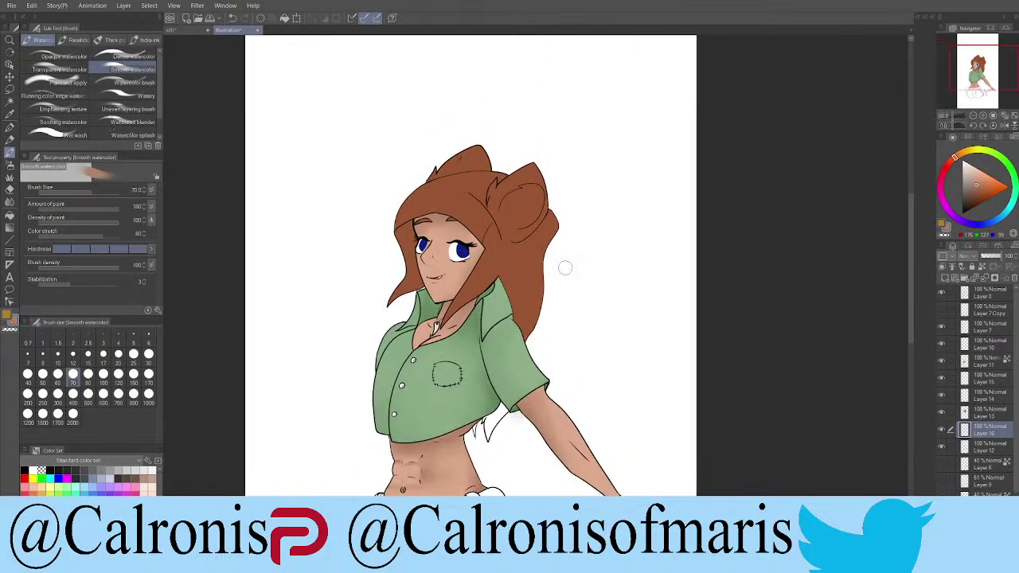
Step: Lock transparent pixels on the hair layer and shade the outer edge of the back hair in a darker brown
{"action": "left_click", "coordinate": [942, 414]}
{"action": "left_click", "coordinate": [942, 414]}
{"action": "left_click", "coordinate": [965, 412]}
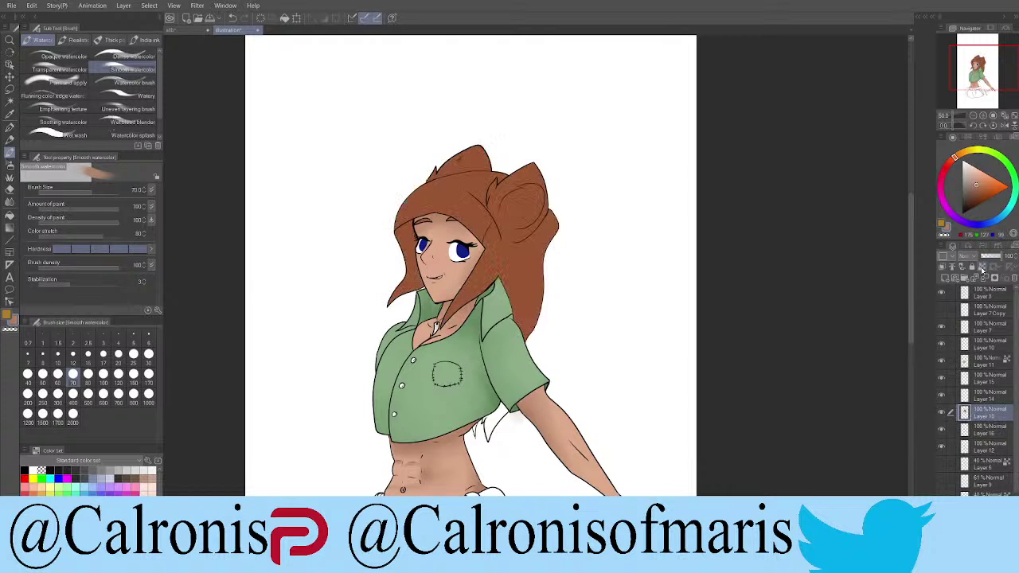
{"action": "left_click", "coordinate": [982, 269]}
{"action": "left_click", "coordinate": [519, 255], "text": "alt"}
{"action": "left_click", "coordinate": [547, 192], "text": "alt"}
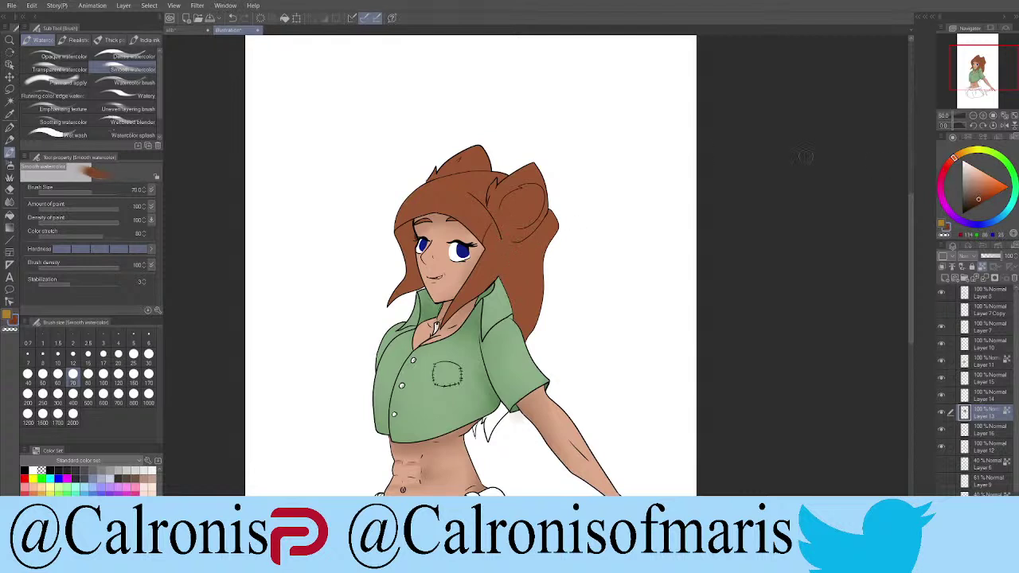
{"action": "mouse_move", "coordinate": [542, 230]}
{"action": "left_mouse_down"}
{"action": "mouse_move", "coordinate": [532, 330]}
{"action": "mouse_move", "coordinate": [517, 354]}
{"action": "left_mouse_up"}
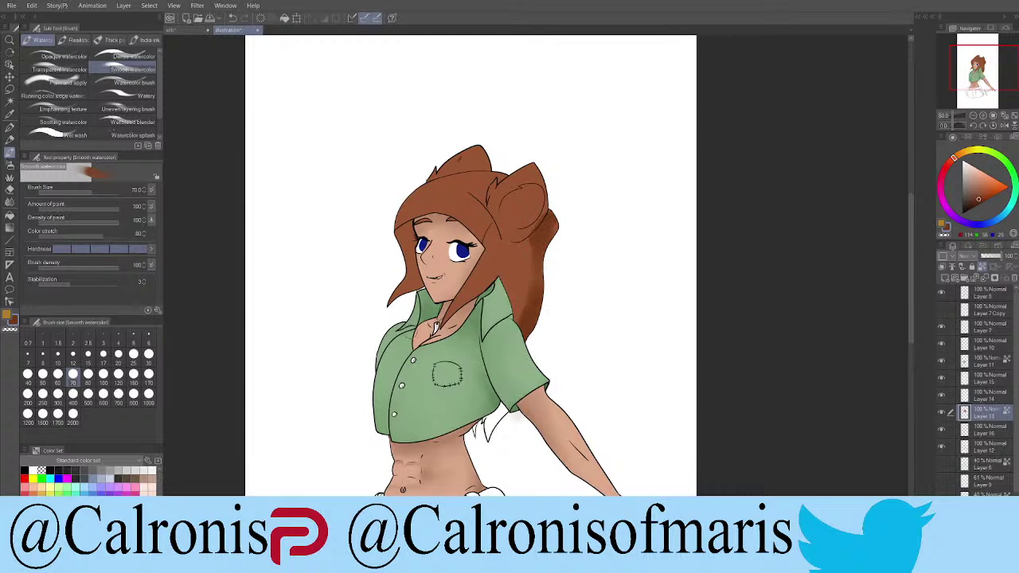
Step: Unlock the hair layer's transparency and fill the uncoloured hair tips below the shirt with the dark brown, referring to other layers
{"action": "left_click", "coordinate": [984, 267]}
{"action": "left_click", "coordinate": [10, 215]}
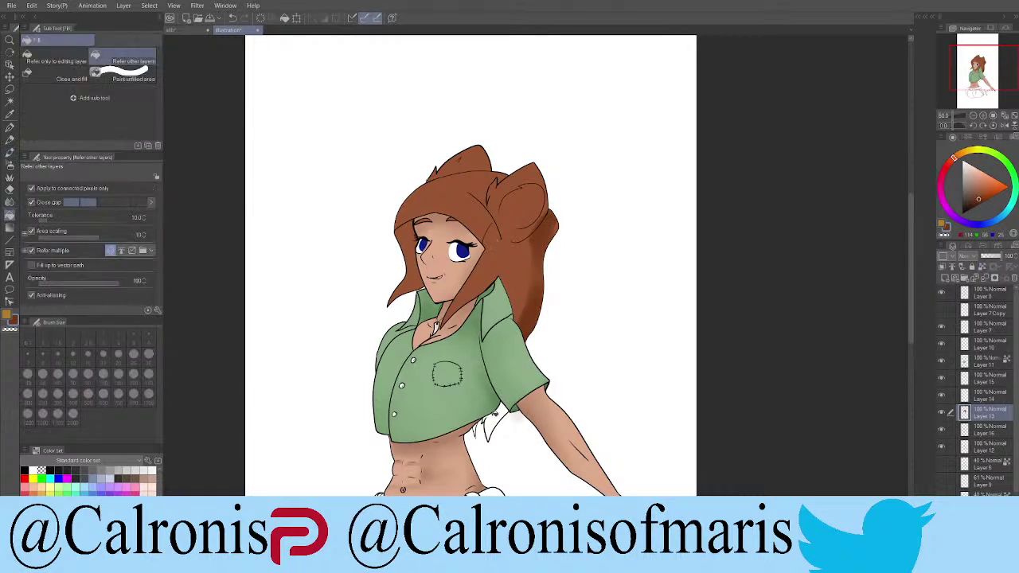
{"action": "left_click", "coordinate": [492, 416]}
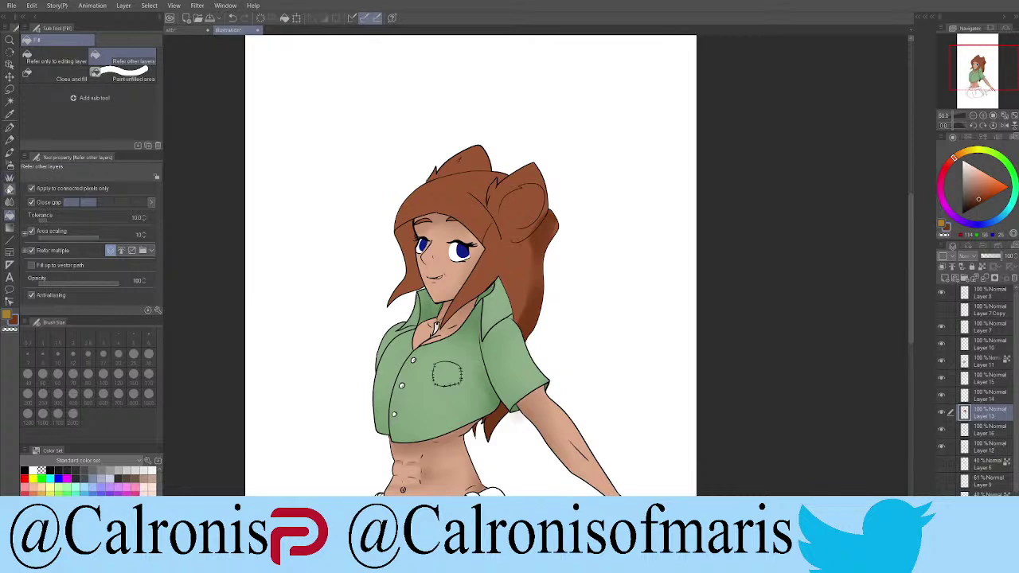
Step: Relock the hair layer's transparent pixels and shade the back hair, inner ear and crown with the Smooth watercolor brush at size 70
{"action": "left_click", "coordinate": [10, 152]}
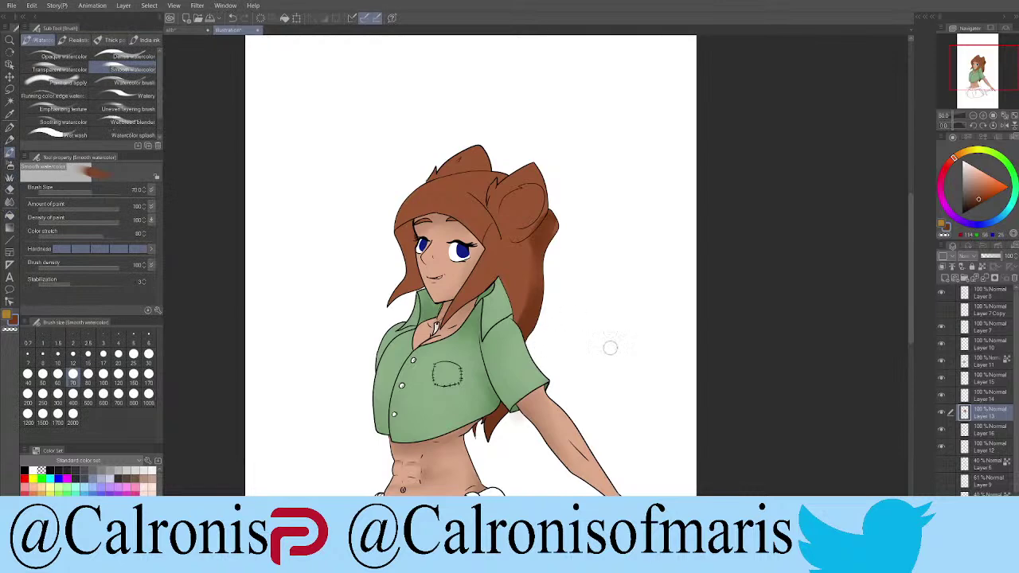
{"action": "left_click", "coordinate": [942, 412]}
{"action": "left_click", "coordinate": [972, 266]}
{"action": "mouse_move", "coordinate": [560, 213]}
{"action": "left_mouse_down"}
{"action": "mouse_move", "coordinate": [542, 265]}
{"action": "mouse_move", "coordinate": [542, 249]}
{"action": "mouse_move", "coordinate": [527, 336]}
{"action": "left_mouse_up"}
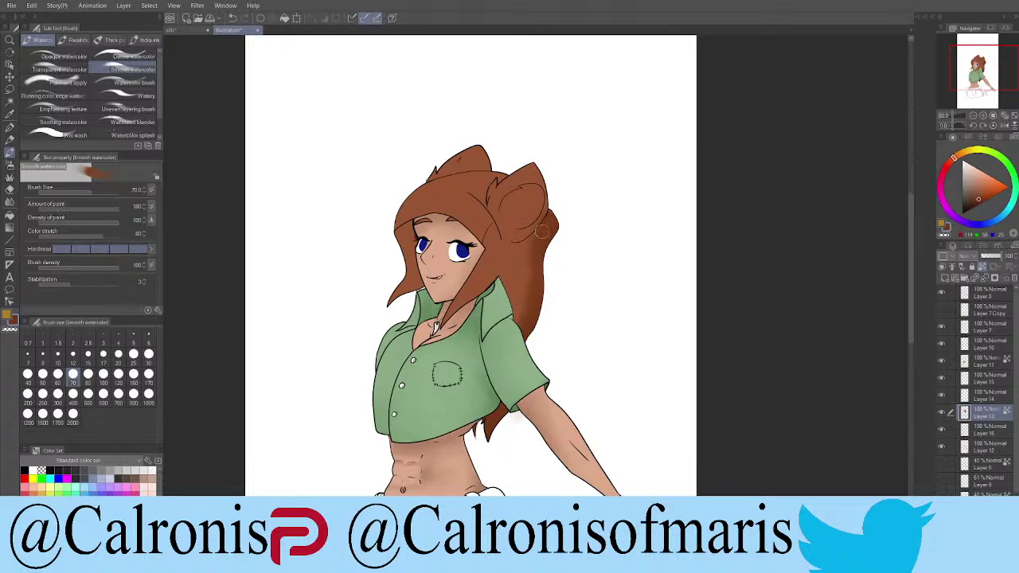
{"action": "mouse_move", "coordinate": [536, 239]}
{"action": "left_mouse_down"}
{"action": "mouse_move", "coordinate": [516, 254]}
{"action": "mouse_move", "coordinate": [538, 220]}
{"action": "mouse_move", "coordinate": [517, 238]}
{"action": "mouse_move", "coordinate": [519, 299]}
{"action": "mouse_move", "coordinate": [529, 242]}
{"action": "left_mouse_up"}
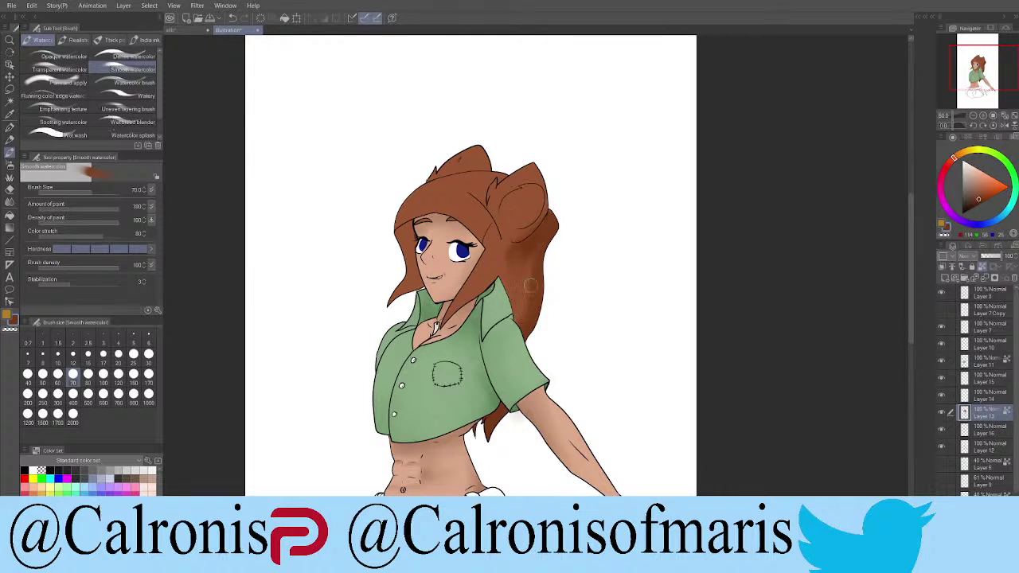
{"action": "mouse_move", "coordinate": [542, 280]}
{"action": "left_mouse_down"}
{"action": "mouse_move", "coordinate": [523, 305]}
{"action": "mouse_move", "coordinate": [534, 236]}
{"action": "mouse_move", "coordinate": [524, 246]}
{"action": "mouse_move", "coordinate": [520, 335]}
{"action": "left_mouse_up"}
{"action": "mouse_move", "coordinate": [522, 198]}
{"action": "left_mouse_down"}
{"action": "mouse_move", "coordinate": [510, 200]}
{"action": "mouse_move", "coordinate": [535, 198]}
{"action": "mouse_move", "coordinate": [512, 223]}
{"action": "left_mouse_up"}
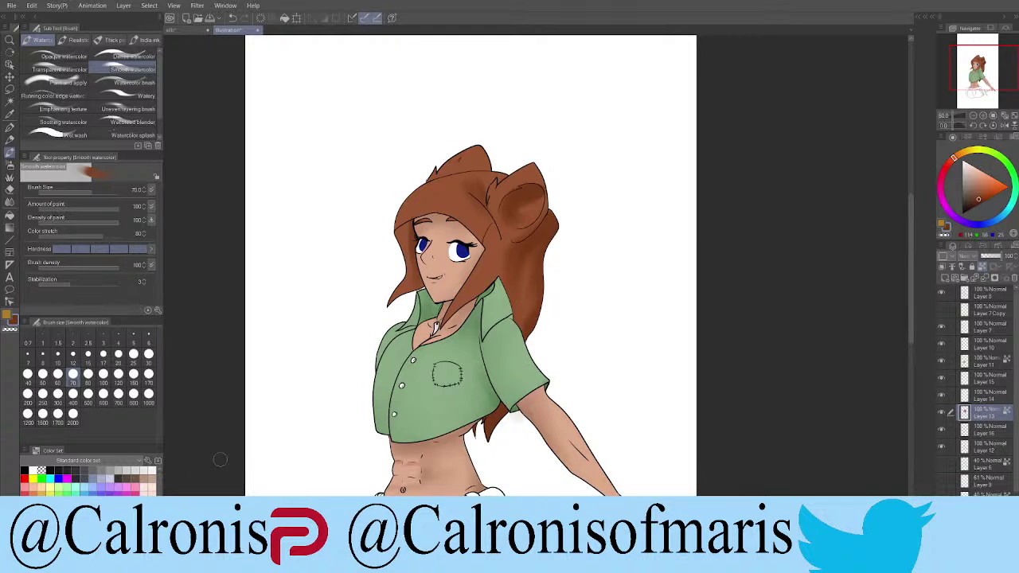
Step: Undo a mistakenly added vector layer and add a new raster layer above the hair layer
{"action": "left_click", "coordinate": [942, 414]}
{"action": "left_click", "coordinate": [941, 414]}
{"action": "left_click", "coordinate": [955, 278]}
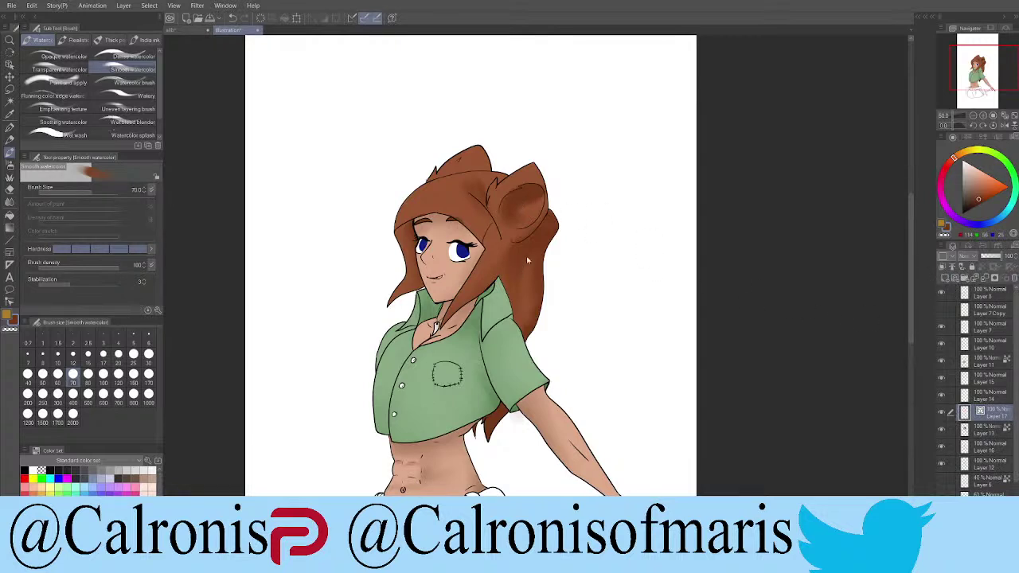
{"action": "key", "text": "ctrl+z"}
{"action": "left_click", "coordinate": [944, 278]}
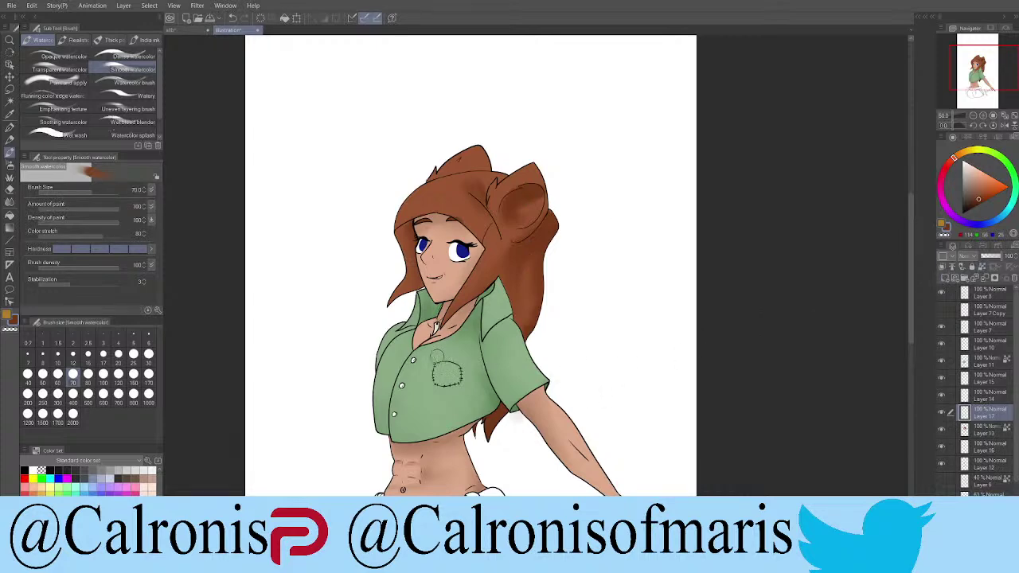
Step: Paint white teeth inside the smiling mouth with the Turnip pen at size 7
{"action": "scroll", "coordinate": [407, 318], "scroll_direction": "up", "scroll_amount": 2}
{"action": "scroll", "coordinate": [477, 255], "scroll_direction": "up", "scroll_amount": 5}
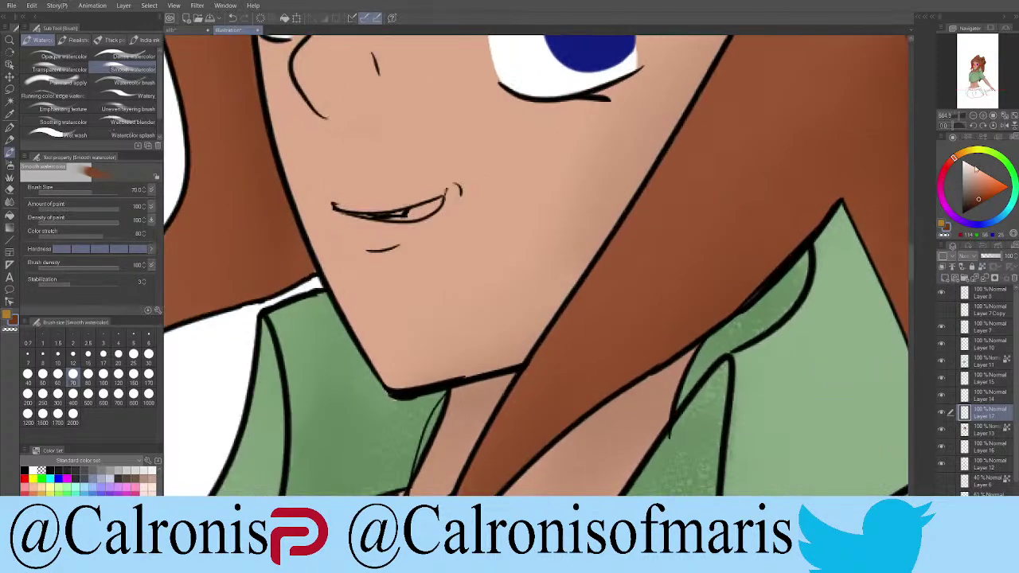
{"action": "key", "text": "x"}
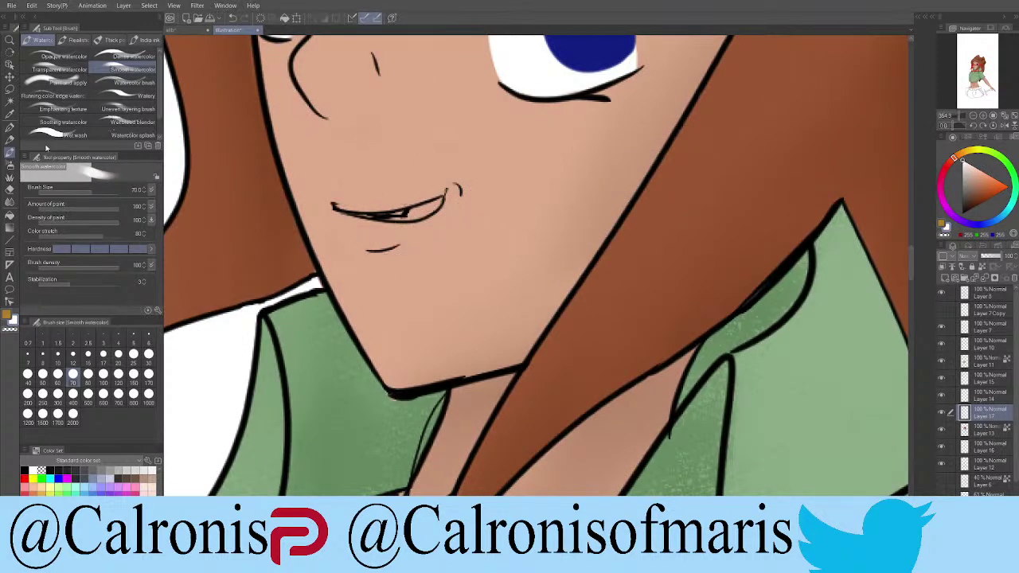
{"action": "left_click", "coordinate": [9, 128]}
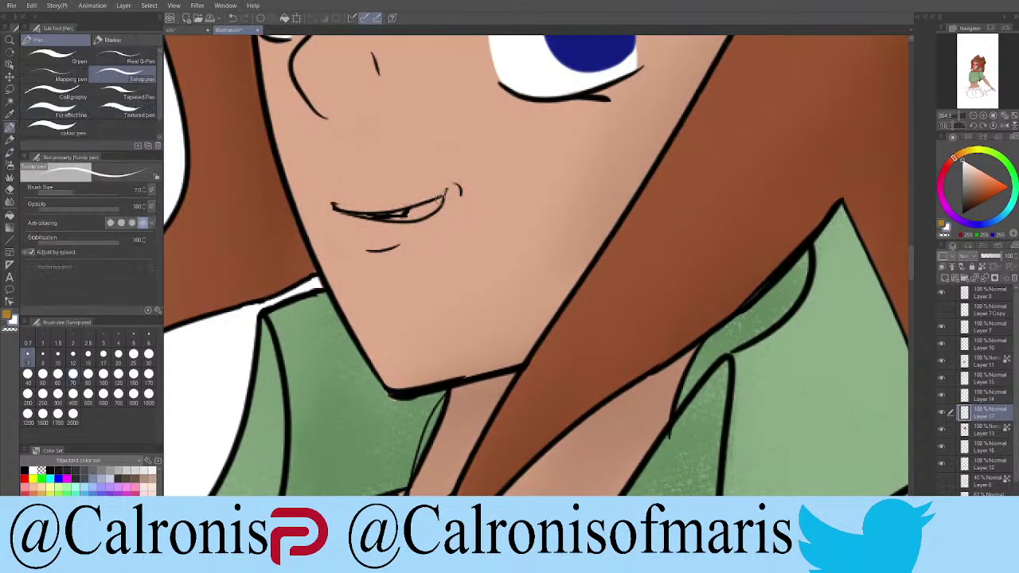
{"action": "mouse_move", "coordinate": [440, 199]}
{"action": "left_mouse_down"}
{"action": "mouse_move", "coordinate": [387, 210]}
{"action": "mouse_move", "coordinate": [425, 214]}
{"action": "mouse_move", "coordinate": [396, 214]}
{"action": "mouse_move", "coordinate": [452, 200]}
{"action": "mouse_move", "coordinate": [367, 212]}
{"action": "mouse_move", "coordinate": [446, 189]}
{"action": "mouse_move", "coordinate": [375, 213]}
{"action": "mouse_move", "coordinate": [443, 204]}
{"action": "left_mouse_up"}
{"action": "key", "text": "ctrl+z"}
{"action": "scroll", "coordinate": [304, 380], "scroll_direction": "down", "scroll_amount": 3}
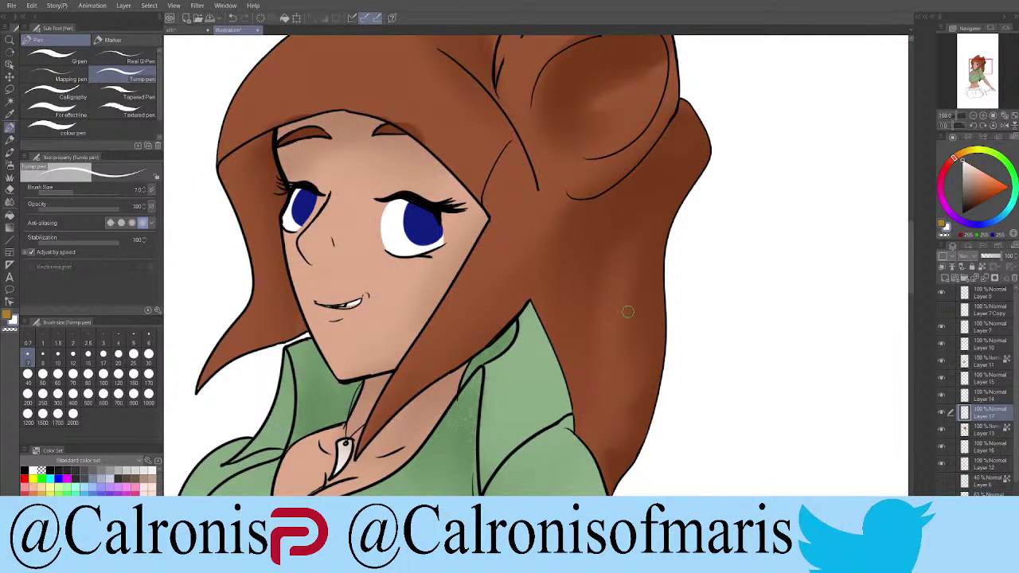
{"action": "scroll", "coordinate": [628, 312], "scroll_direction": "down", "scroll_amount": 8}
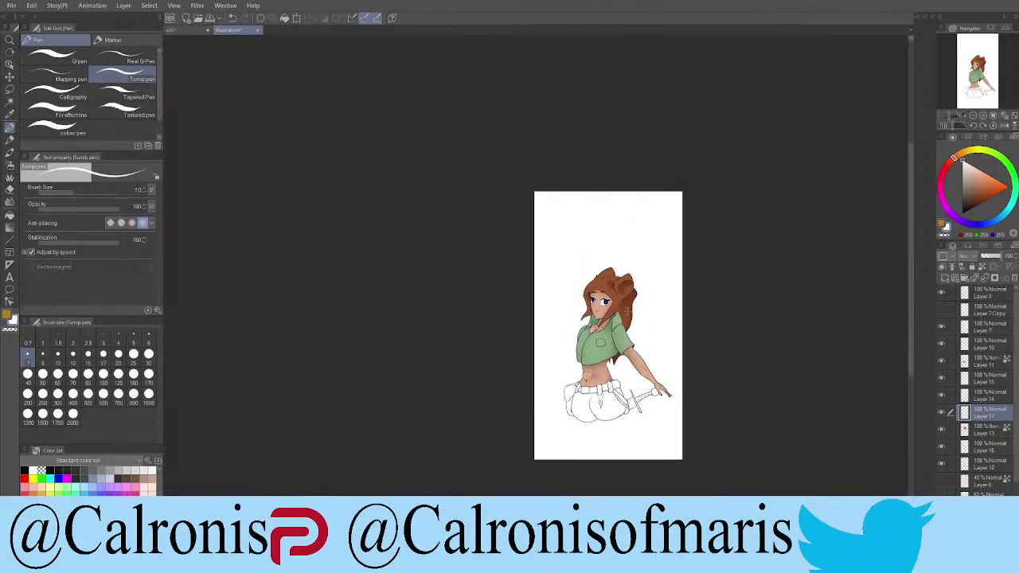
{"action": "scroll", "coordinate": [628, 311], "scroll_direction": "up", "scroll_amount": 2}
{"action": "scroll", "coordinate": [599, 301], "scroll_direction": "up", "scroll_amount": 5}
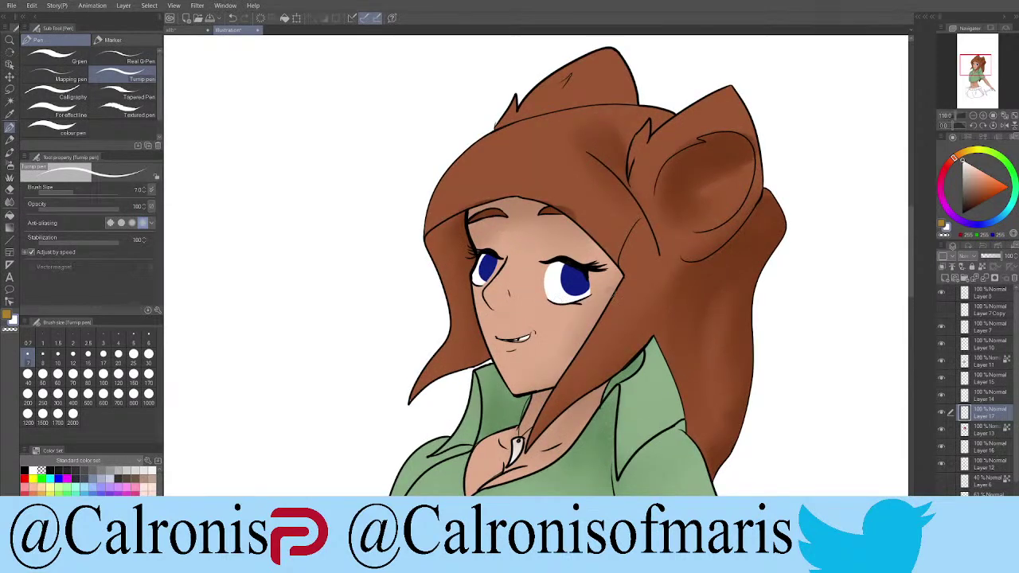
Step: Redraw the underside of the nose in black at a shallower angle on Layer 7 with the Turnip pen
{"action": "left_click", "coordinate": [941, 412]}
{"action": "left_click", "coordinate": [941, 412]}
{"action": "left_click", "coordinate": [941, 327]}
{"action": "left_click", "coordinate": [941, 326]}
{"action": "left_click", "coordinate": [983, 326]}
{"action": "scroll", "coordinate": [528, 277], "scroll_direction": "up", "scroll_amount": 4}
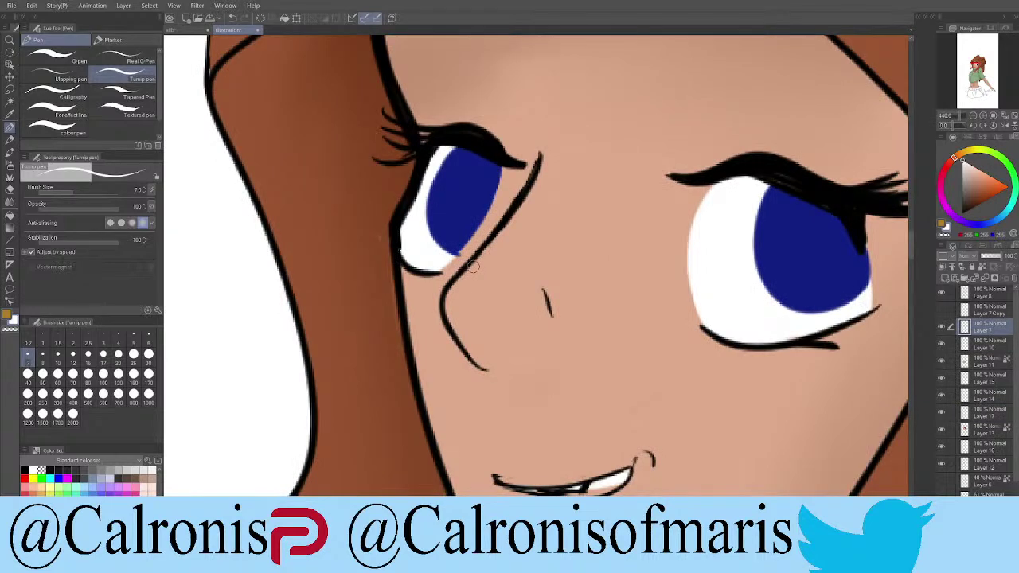
{"action": "key", "text": "x"}
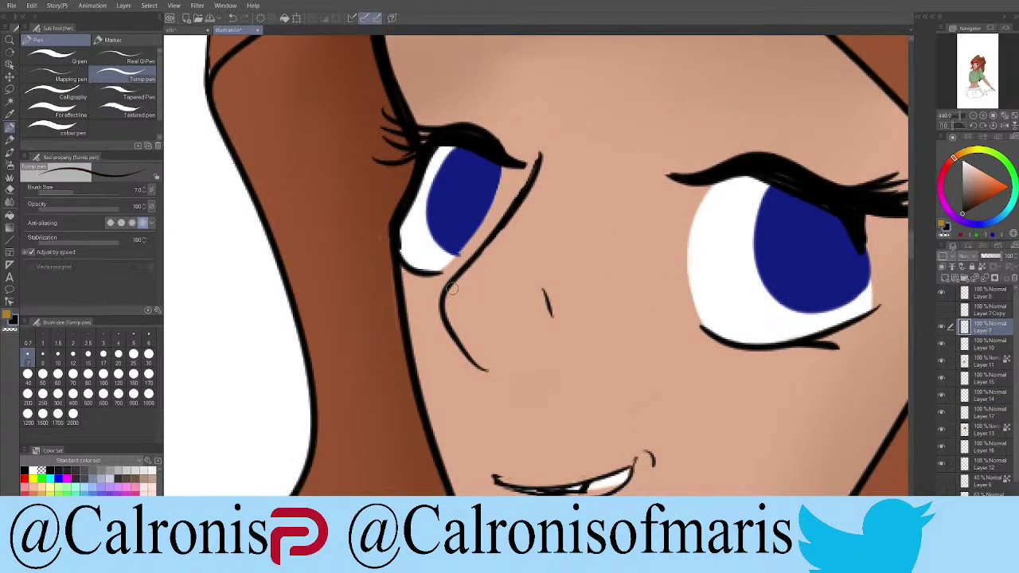
{"action": "left_click_drag", "start_coordinate": [448, 294], "coordinate": [522, 356]}
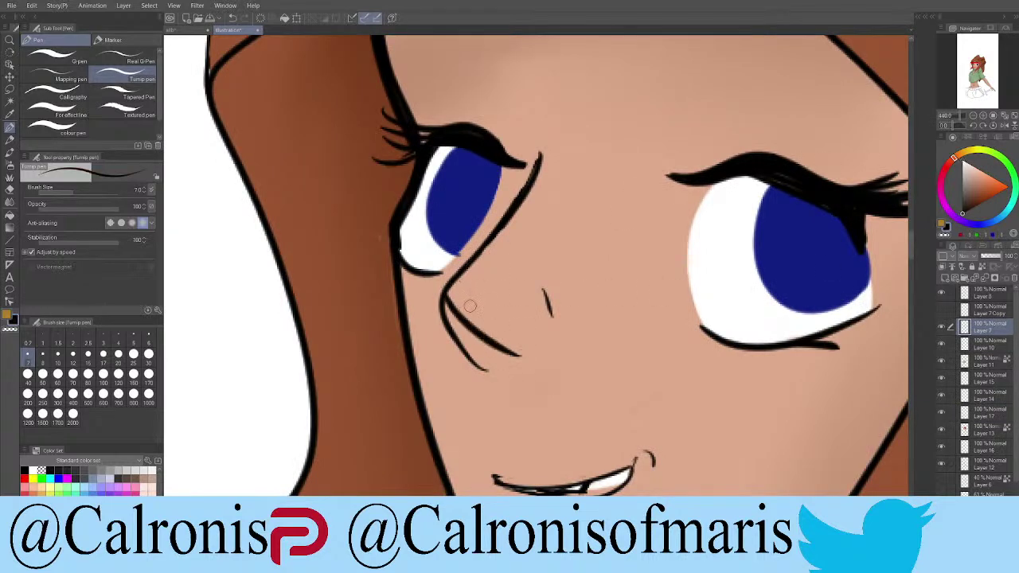
{"action": "key", "text": "ctrl+z"}
{"action": "mouse_move", "coordinate": [444, 295]}
{"action": "left_mouse_down"}
{"action": "mouse_move", "coordinate": [494, 353]}
{"action": "mouse_move", "coordinate": [540, 348]}
{"action": "mouse_move", "coordinate": [445, 335]}
{"action": "mouse_move", "coordinate": [463, 368]}
{"action": "left_mouse_up"}
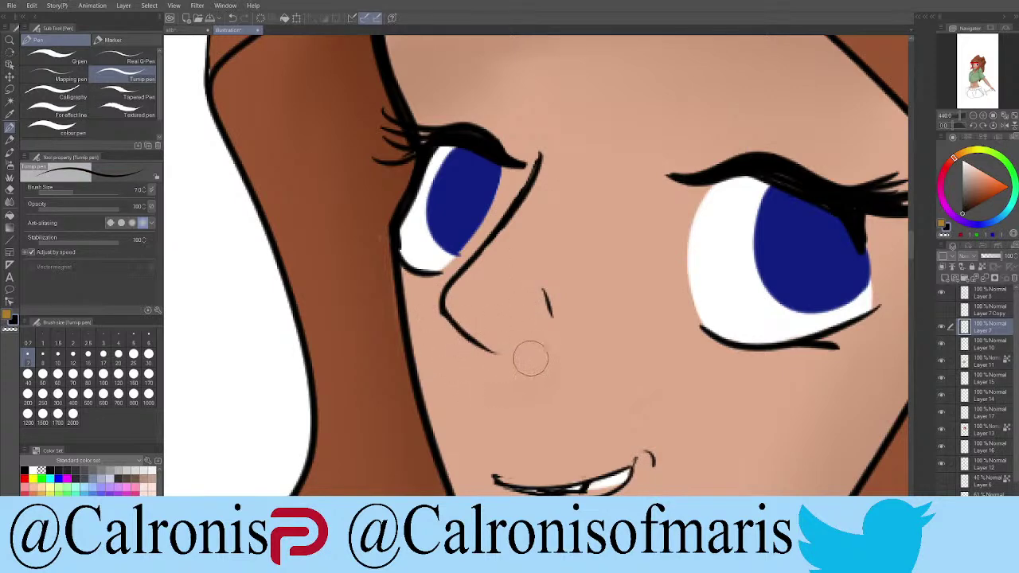
Step: Lasso the nose lines and move them slightly away from the far eye, toward the centre of the face
{"action": "scroll", "coordinate": [531, 358], "scroll_direction": "down", "scroll_amount": 10}
{"action": "scroll", "coordinate": [560, 429], "scroll_direction": "up", "scroll_amount": 10}
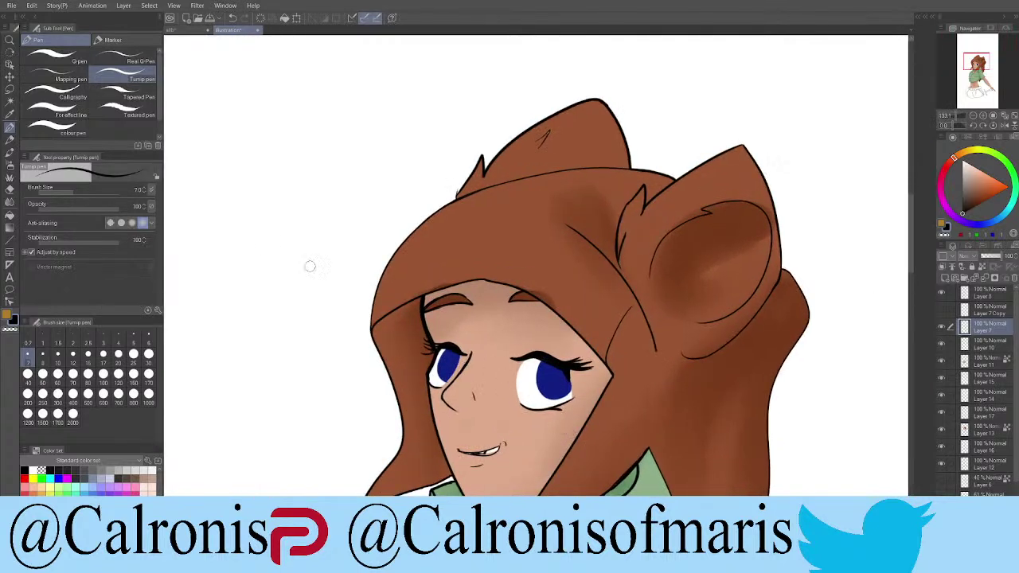
{"action": "left_click", "coordinate": [10, 89]}
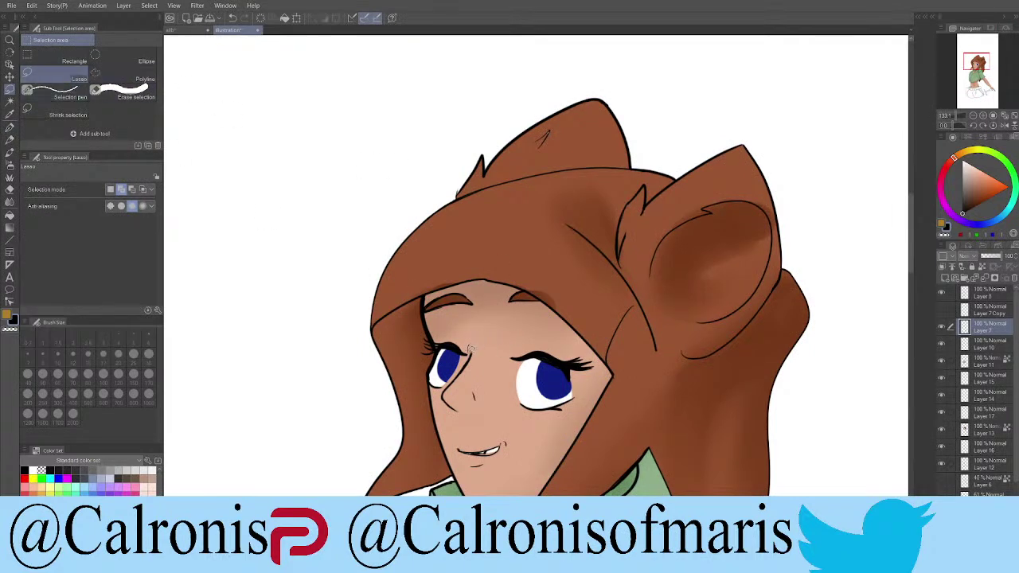
{"action": "mouse_move", "coordinate": [453, 416]}
{"action": "left_mouse_down"}
{"action": "mouse_move", "coordinate": [484, 410]}
{"action": "mouse_move", "coordinate": [481, 338]}
{"action": "mouse_move", "coordinate": [482, 400]}
{"action": "left_mouse_up"}
{"action": "key", "text": "ctrl+t"}
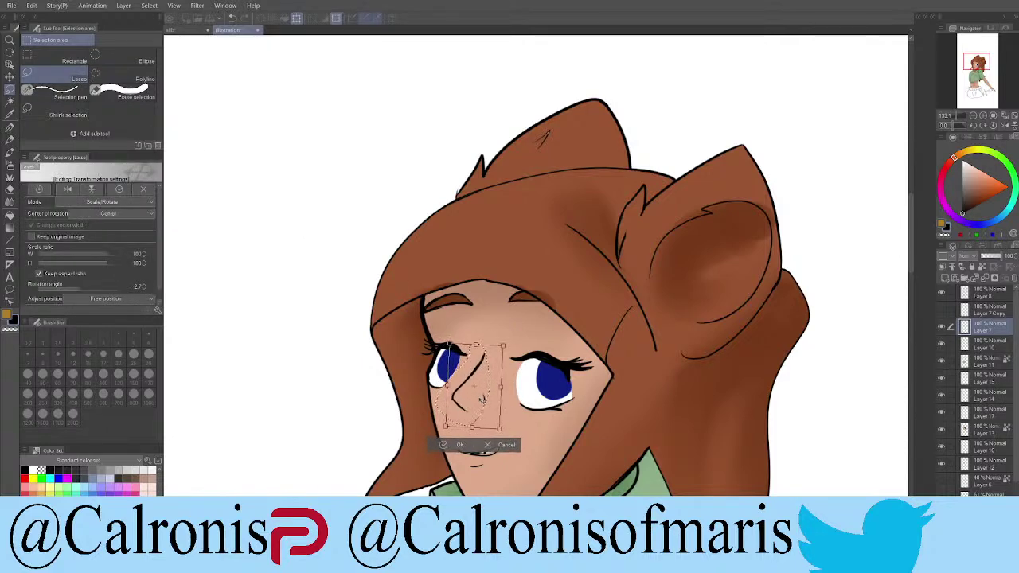
{"action": "key", "text": "Return"}
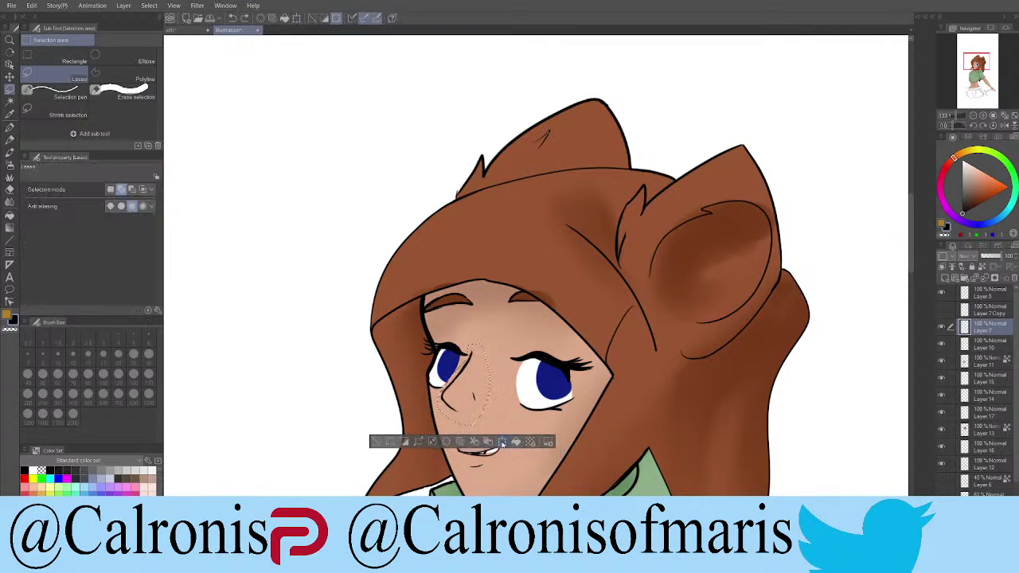
{"action": "left_click", "coordinate": [514, 443]}
{"action": "left_click_drag", "start_coordinate": [484, 413], "coordinate": [490, 423]}
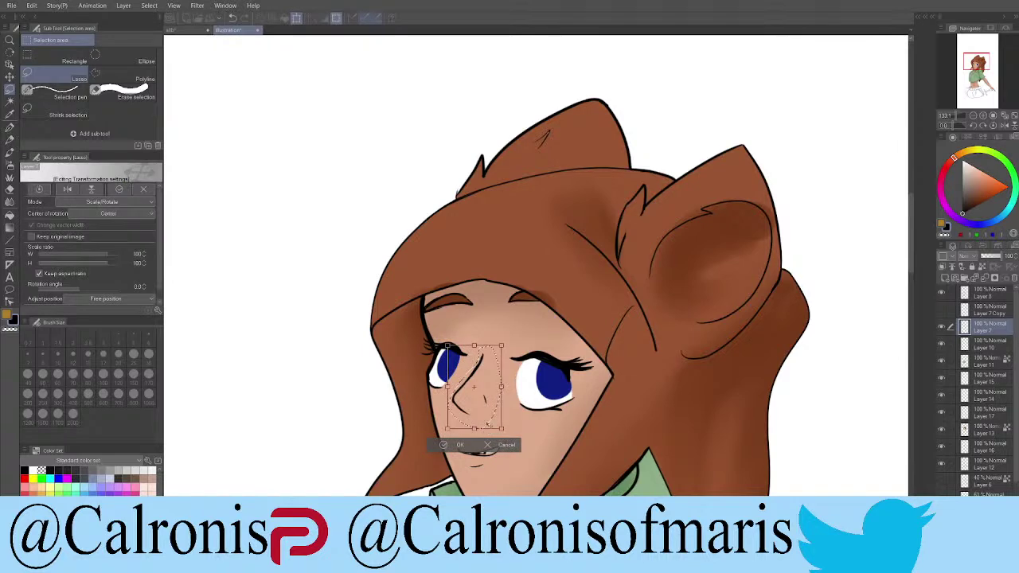
{"action": "key", "text": "Return"}
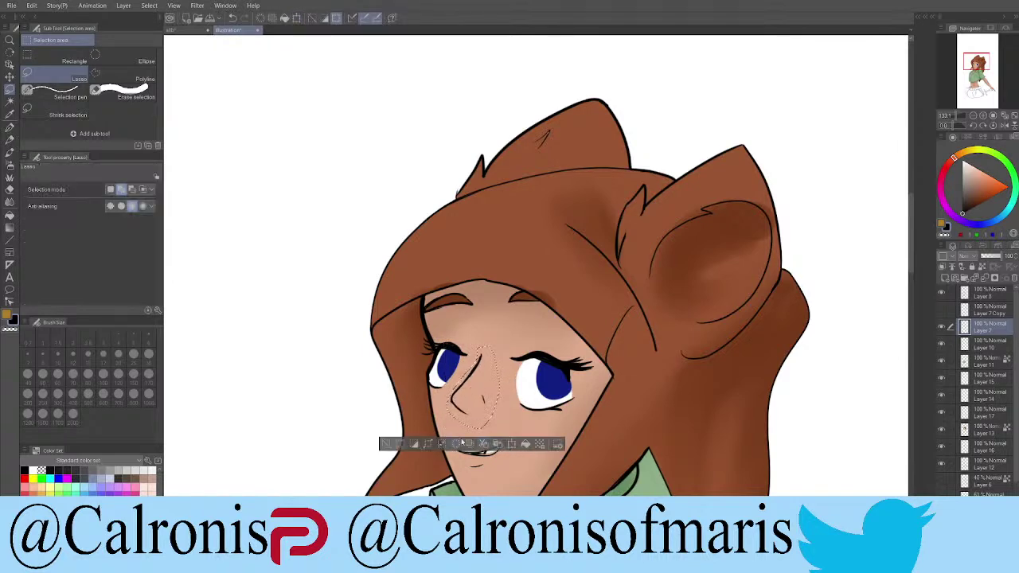
Step: Lasso the near eye's lower lid line on Layer 7, move it slightly upward, and clear the selection
{"action": "key", "text": "ctrl+d"}
{"action": "scroll", "coordinate": [575, 375], "scroll_direction": "down", "scroll_amount": 5}
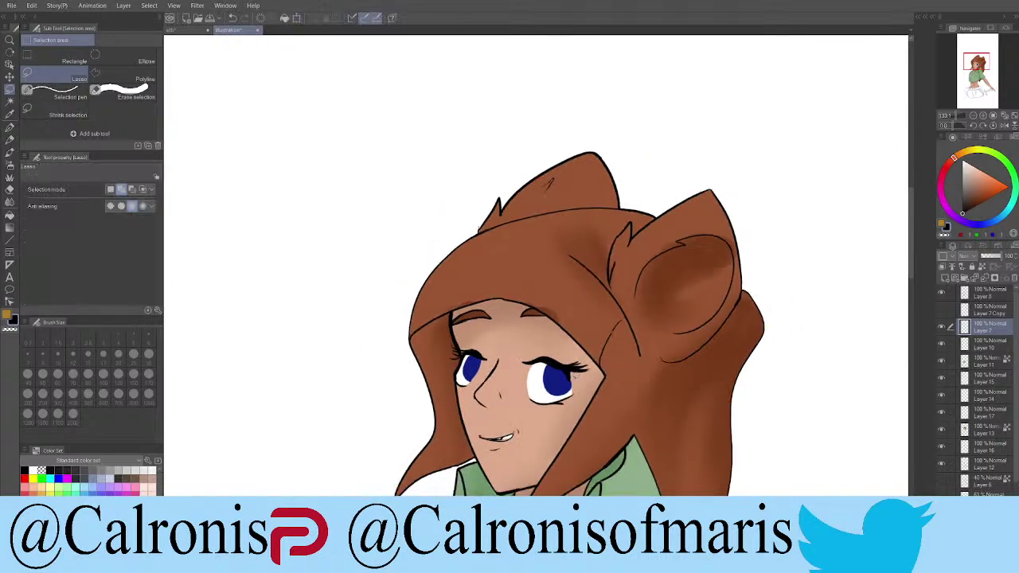
{"action": "scroll", "coordinate": [580, 380], "scroll_direction": "up", "scroll_amount": 7}
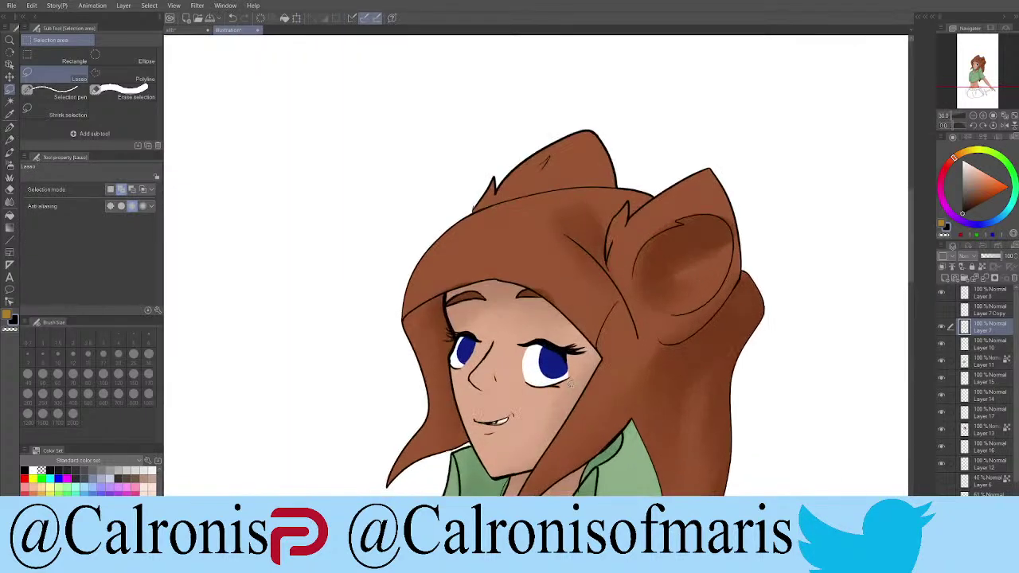
{"action": "mouse_move", "coordinate": [478, 368]}
{"action": "left_mouse_down"}
{"action": "mouse_move", "coordinate": [609, 374]}
{"action": "mouse_move", "coordinate": [478, 372]}
{"action": "left_mouse_up"}
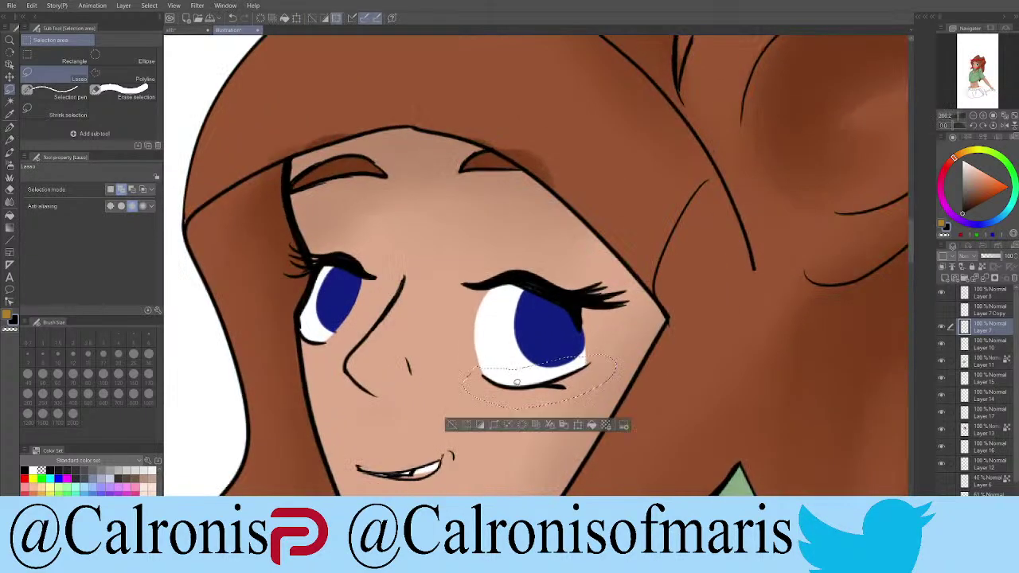
{"action": "left_click", "coordinate": [578, 426]}
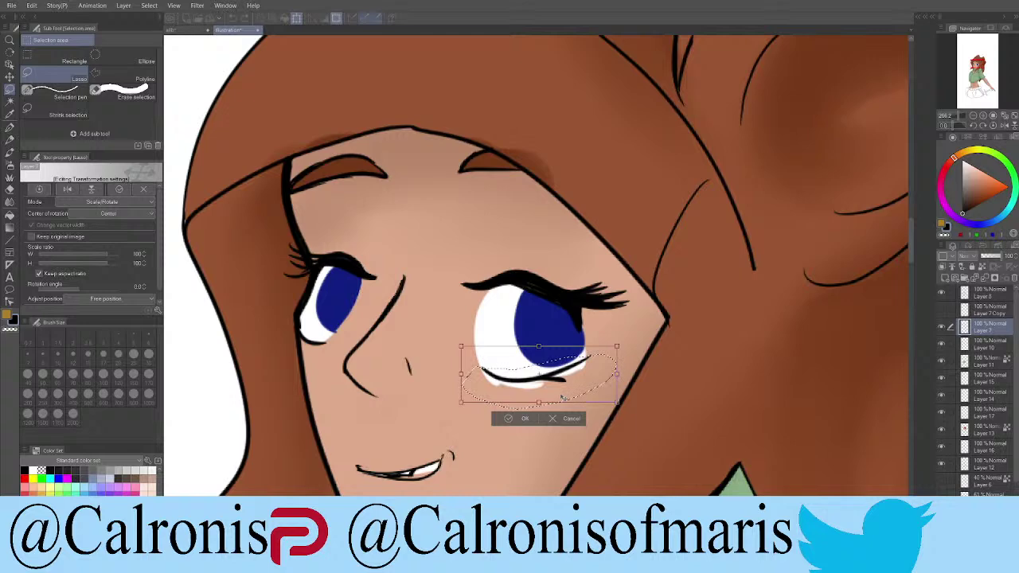
{"action": "left_click", "coordinate": [525, 419]}
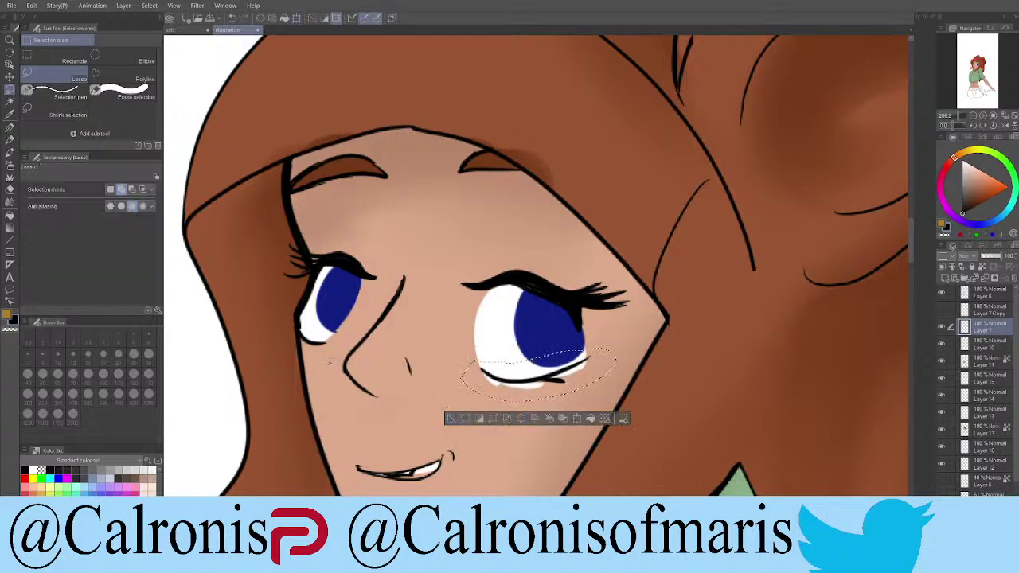
{"action": "scroll", "coordinate": [534, 440], "scroll_direction": "down", "scroll_amount": 2}
{"action": "scroll", "coordinate": [534, 441], "scroll_direction": "down", "scroll_amount": 6}
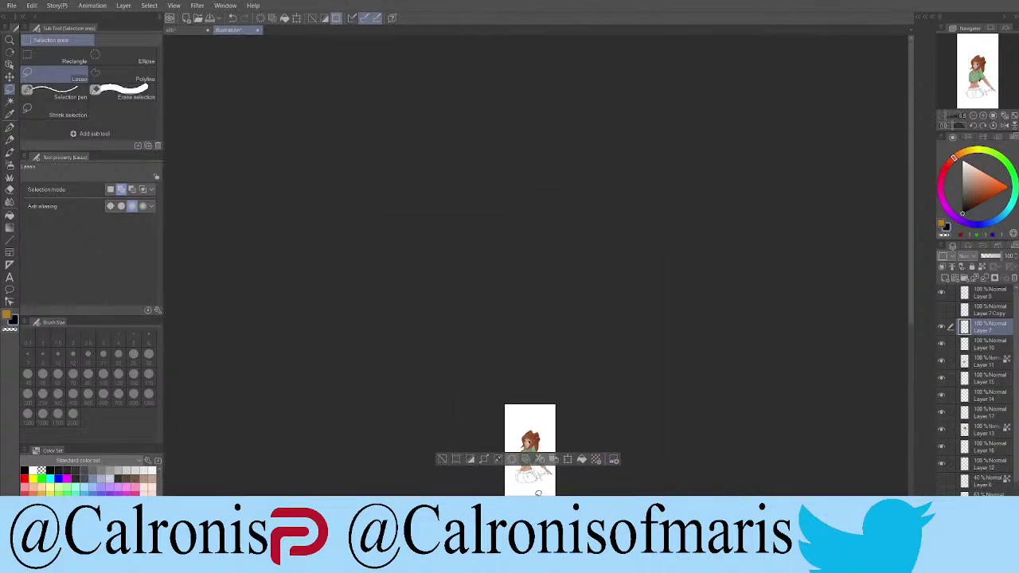
{"action": "key", "text": "ctrl+0"}
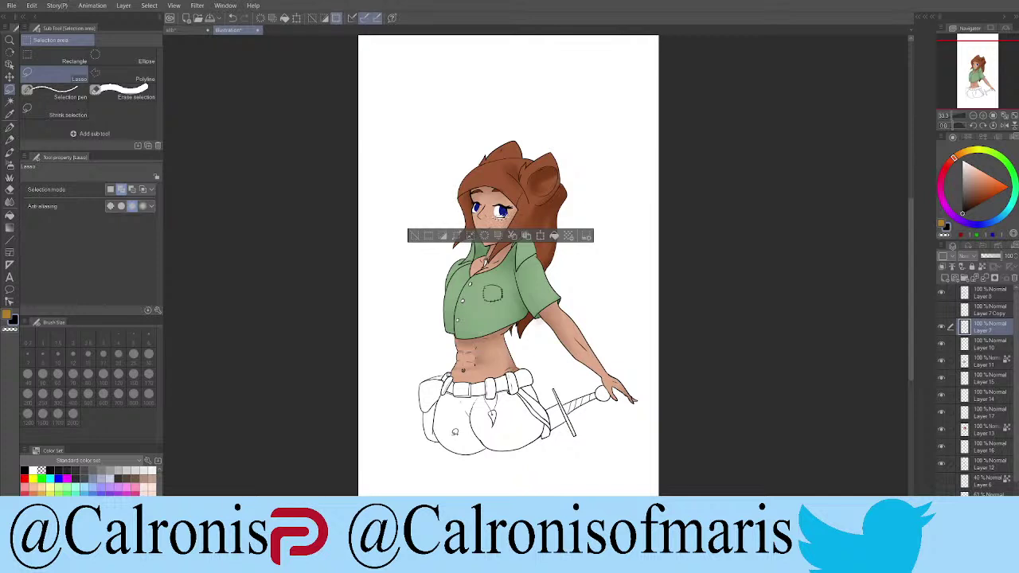
{"action": "left_click", "coordinate": [415, 236]}
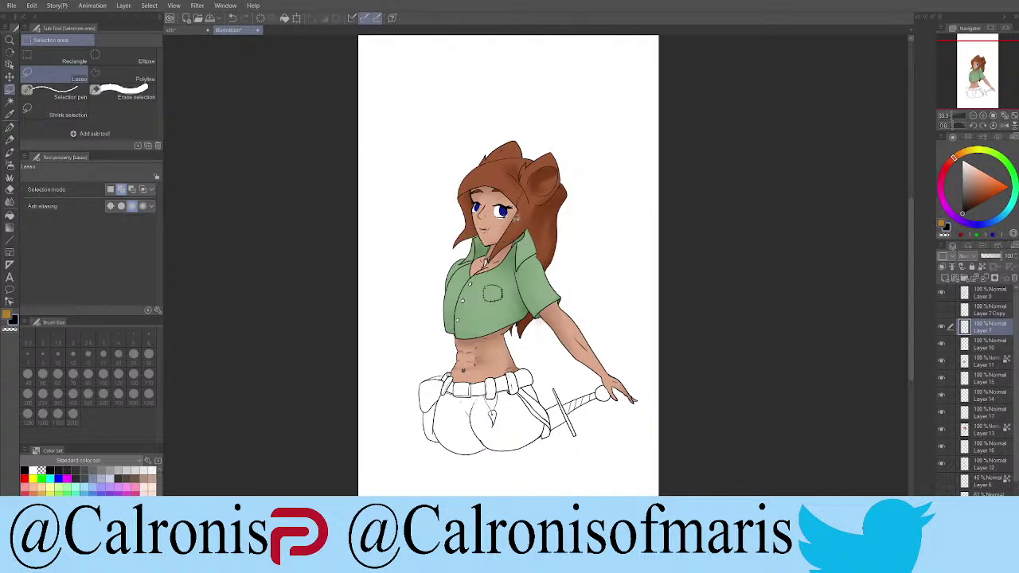
Step: Find the eye-white layer by toggling layer visibility, and erase the white spilling below the near eye's lower lid on Layer 14
{"action": "left_click", "coordinate": [942, 467]}
{"action": "left_click", "coordinate": [942, 466]}
{"action": "left_click", "coordinate": [942, 450]}
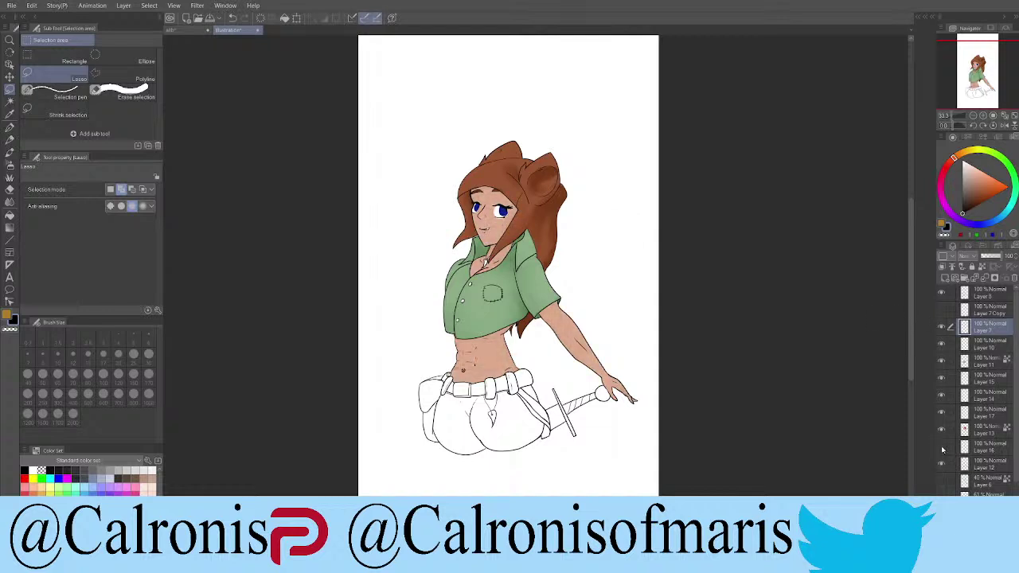
{"action": "left_click", "coordinate": [942, 450]}
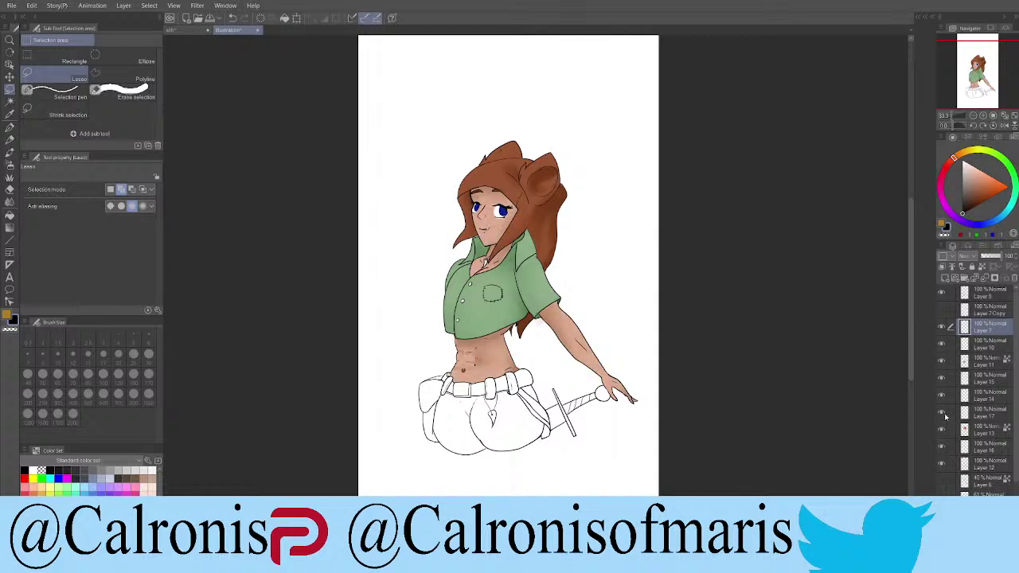
{"action": "left_click", "coordinate": [943, 362]}
{"action": "left_click", "coordinate": [941, 364]}
{"action": "left_click", "coordinate": [942, 380]}
{"action": "left_click", "coordinate": [942, 380]}
{"action": "left_click", "coordinate": [942, 396]}
{"action": "left_click", "coordinate": [984, 396]}
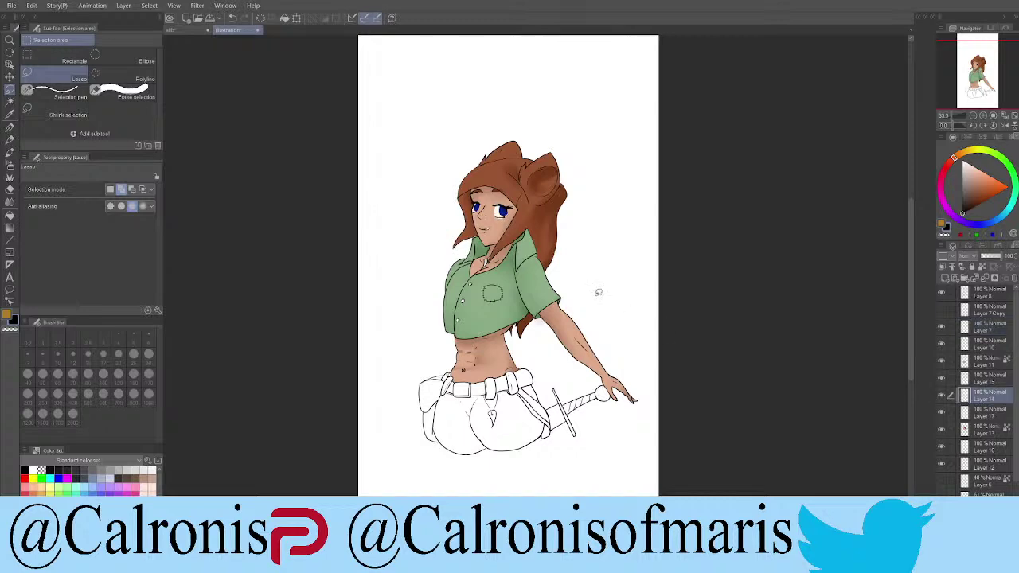
{"action": "scroll", "coordinate": [508, 212], "scroll_direction": "up", "scroll_amount": 10}
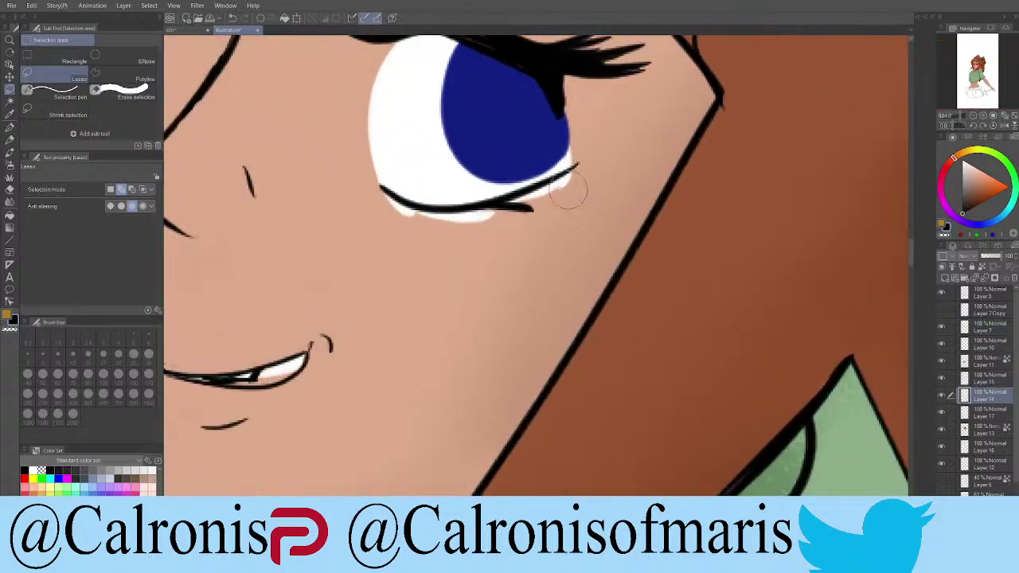
{"action": "mouse_move", "coordinate": [591, 177]}
{"action": "left_mouse_down"}
{"action": "mouse_move", "coordinate": [485, 219]}
{"action": "mouse_move", "coordinate": [396, 212]}
{"action": "left_mouse_up"}
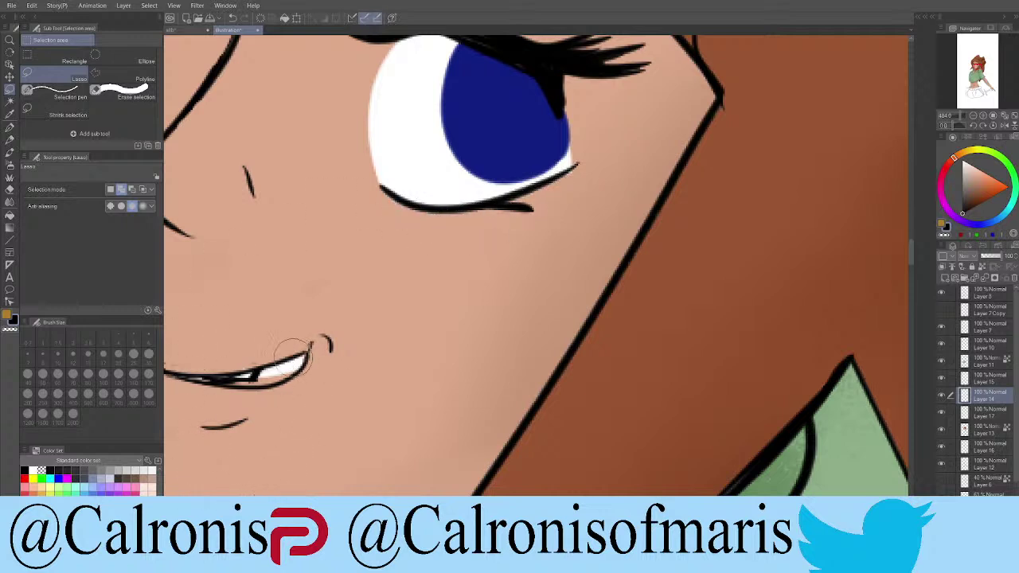
Step: Erase the far eye's lashes and lid lines from the line art on Layer 7
{"action": "left_click", "coordinate": [942, 413]}
{"action": "left_click", "coordinate": [943, 414]}
{"action": "left_click", "coordinate": [978, 419]}
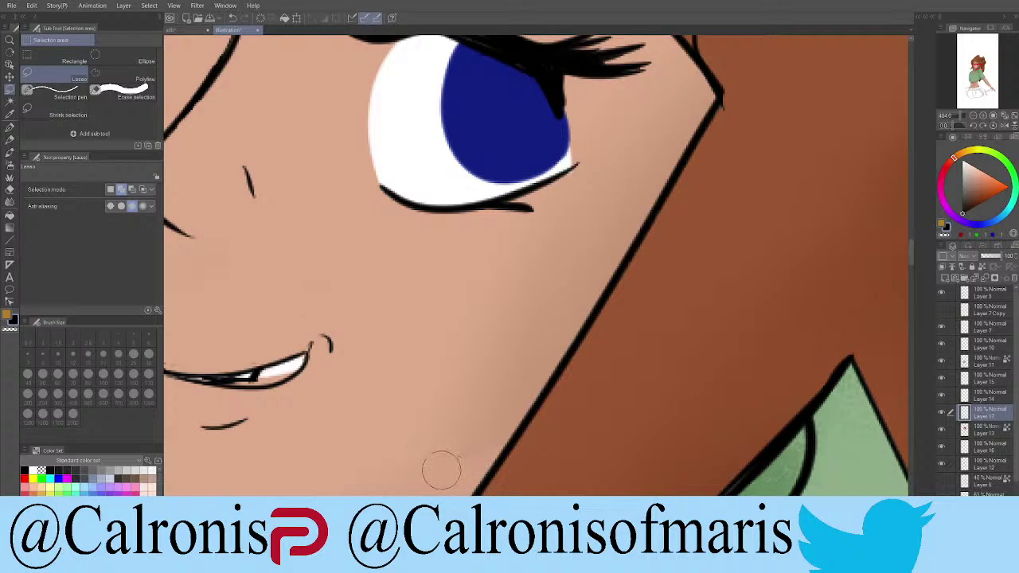
{"action": "scroll", "coordinate": [439, 467], "scroll_direction": "down", "scroll_amount": 5}
{"action": "scroll", "coordinate": [422, 488], "scroll_direction": "up", "scroll_amount": 4}
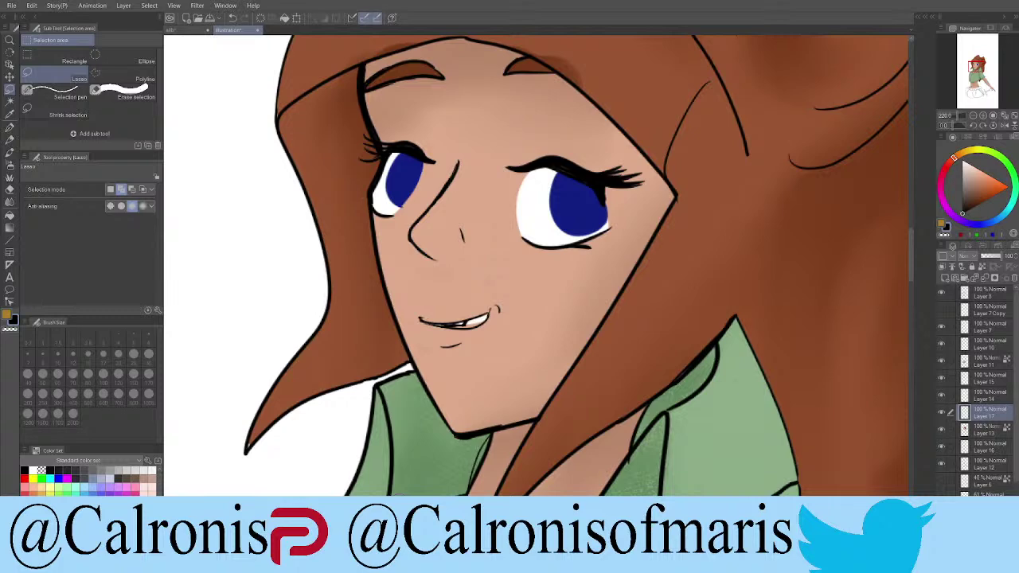
{"action": "left_click", "coordinate": [942, 294]}
{"action": "left_click", "coordinate": [942, 295]}
{"action": "left_click", "coordinate": [942, 328]}
{"action": "left_click", "coordinate": [943, 328]}
{"action": "left_click", "coordinate": [959, 333]}
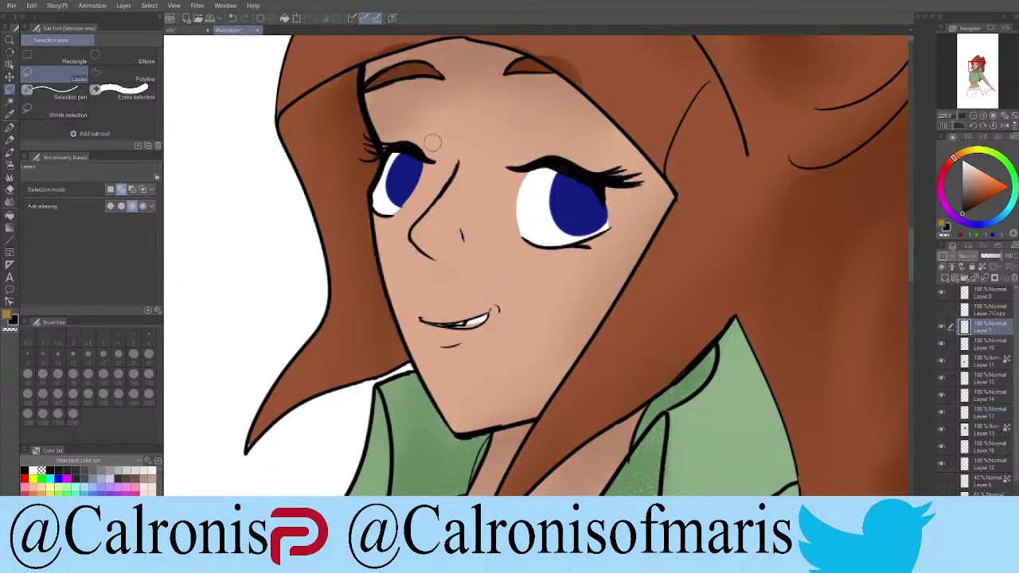
{"action": "mouse_move", "coordinate": [433, 142]}
{"action": "left_mouse_down"}
{"action": "mouse_move", "coordinate": [423, 173]}
{"action": "mouse_move", "coordinate": [406, 178]}
{"action": "mouse_move", "coordinate": [394, 139]}
{"action": "mouse_move", "coordinate": [360, 138]}
{"action": "mouse_move", "coordinate": [372, 165]}
{"action": "mouse_move", "coordinate": [380, 146]}
{"action": "mouse_move", "coordinate": [386, 224]}
{"action": "mouse_move", "coordinate": [404, 157]}
{"action": "left_mouse_up"}
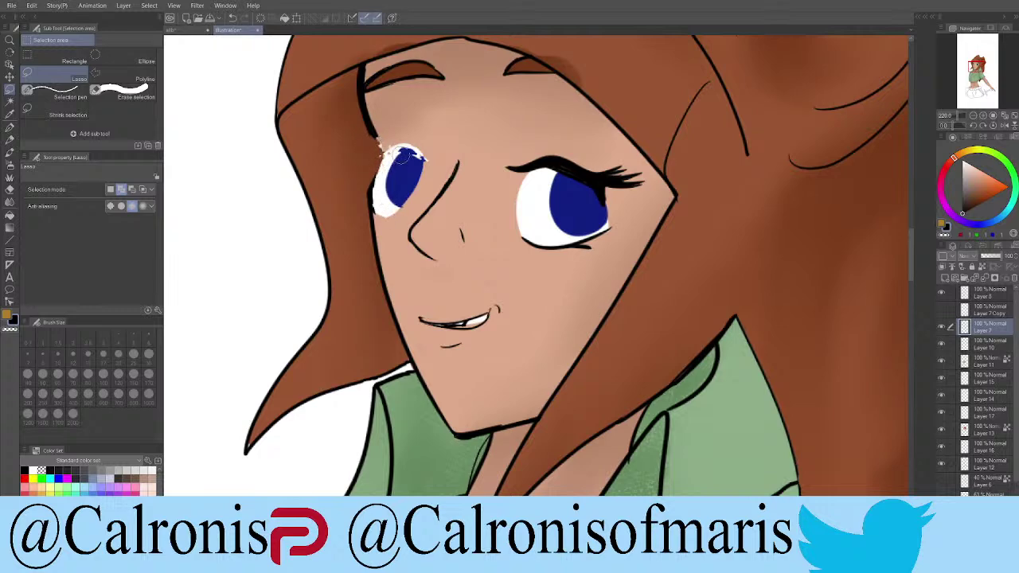
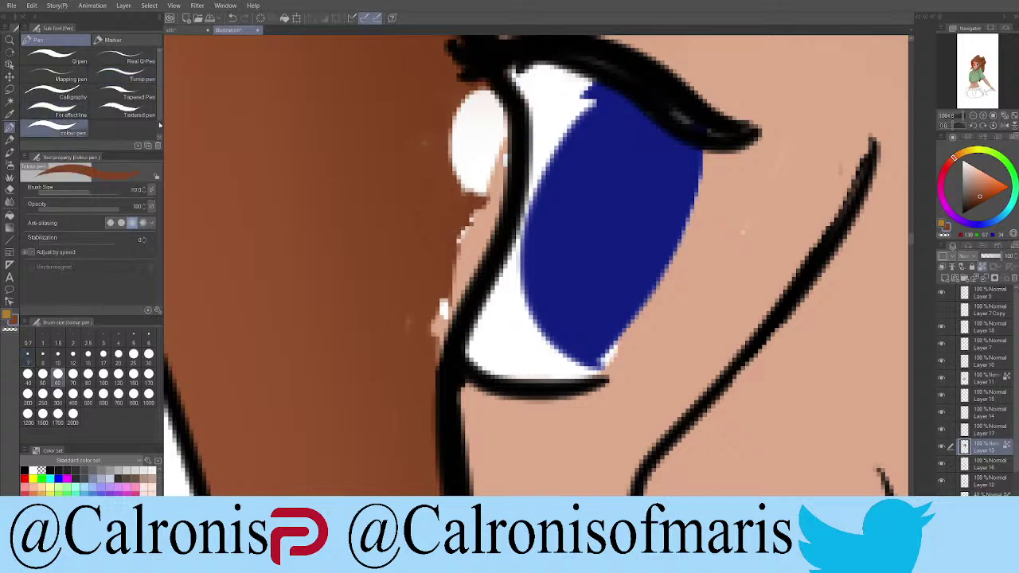
Step: Cover the white and skin-coloured spill outside the far eye's outline with hair brown on Layer 13, using the colour pen at size 6
{"action": "left_click", "coordinate": [393, 215]}
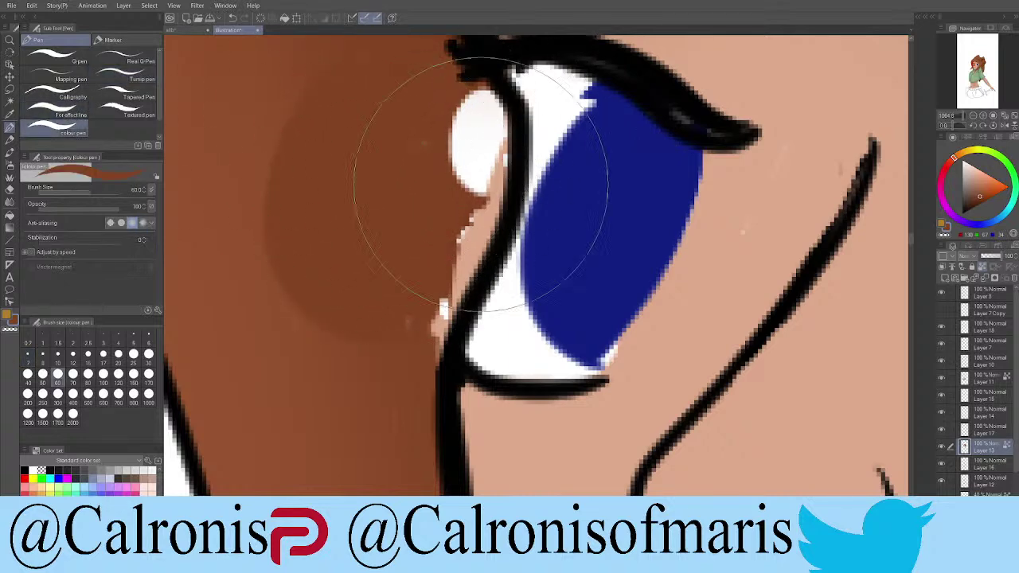
{"action": "key", "text": "bracketleft"}
{"action": "key", "text": "bracketleft"}
{"action": "key", "text": "bracketleft"}
{"action": "key", "text": "bracketleft"}
{"action": "key", "text": "bracketleft"}
{"action": "key", "text": "bracketleft"}
{"action": "key", "text": "bracketleft"}
{"action": "key", "text": "bracketleft"}
{"action": "key", "text": "bracketleft"}
{"action": "key", "text": "bracketleft"}
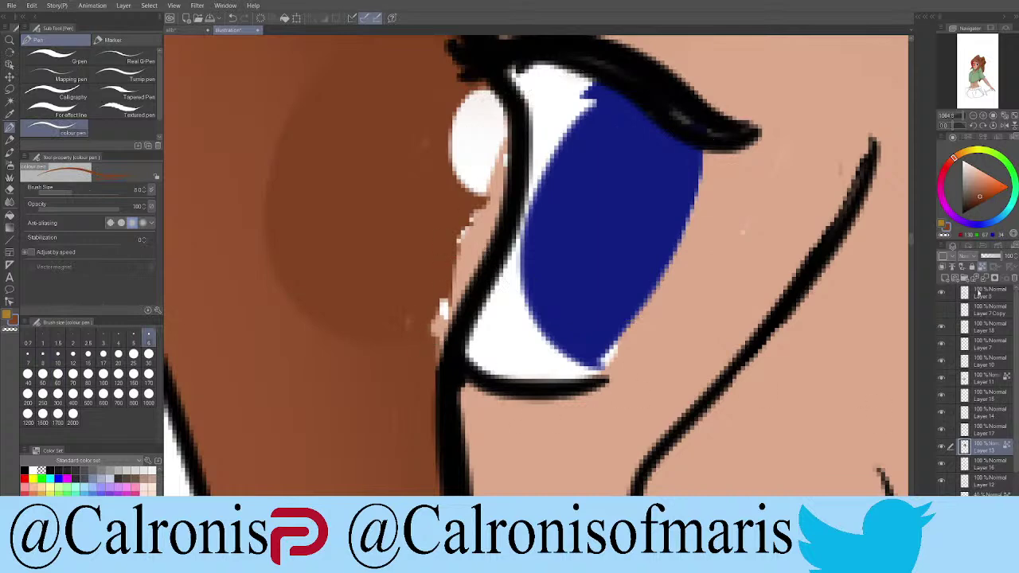
{"action": "key", "text": "bracketleft"}
{"action": "mouse_move", "coordinate": [466, 90]}
{"action": "left_mouse_down"}
{"action": "mouse_move", "coordinate": [458, 136]}
{"action": "mouse_move", "coordinate": [483, 91]}
{"action": "mouse_move", "coordinate": [504, 129]}
{"action": "mouse_move", "coordinate": [507, 191]}
{"action": "mouse_move", "coordinate": [422, 390]}
{"action": "left_mouse_up"}
{"action": "left_click_drag", "start_coordinate": [494, 211], "coordinate": [428, 365]}
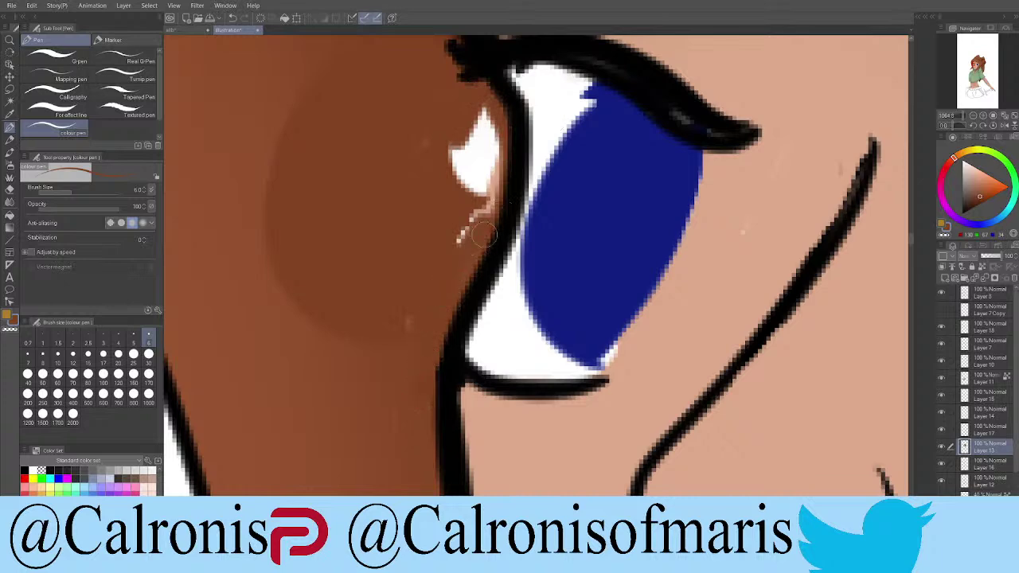
{"action": "mouse_move", "coordinate": [431, 227]}
{"action": "left_mouse_down"}
{"action": "mouse_move", "coordinate": [493, 187]}
{"action": "mouse_move", "coordinate": [454, 258]}
{"action": "mouse_move", "coordinate": [472, 229]}
{"action": "mouse_move", "coordinate": [497, 121]}
{"action": "mouse_move", "coordinate": [471, 120]}
{"action": "left_mouse_up"}
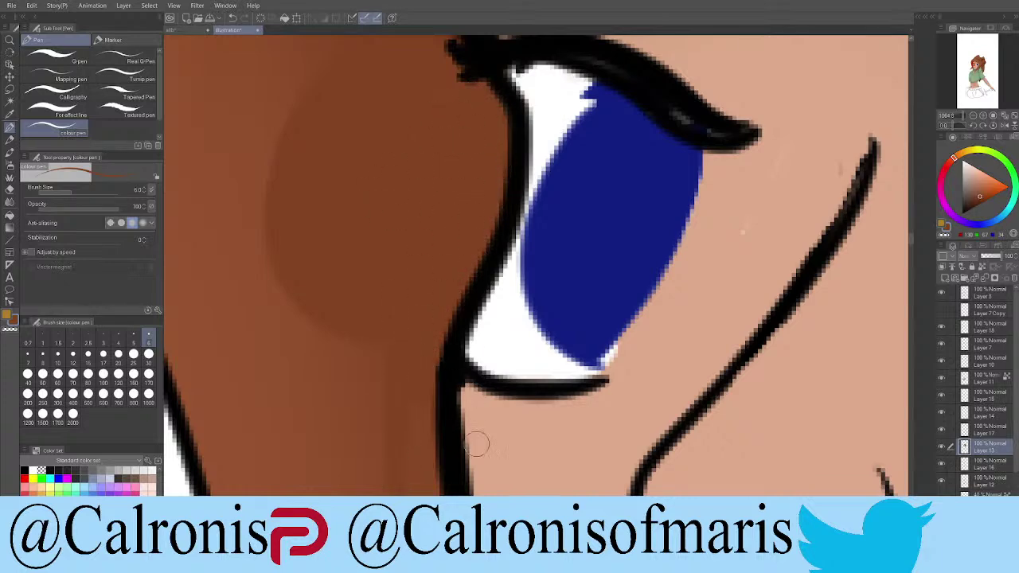
Step: Soften the hair colour along the forehead hairline with the Smooth watercolor brush at size 70
{"action": "scroll", "coordinate": [481, 440], "scroll_direction": "down", "scroll_amount": 2}
{"action": "scroll", "coordinate": [482, 440], "scroll_direction": "down", "scroll_amount": 4}
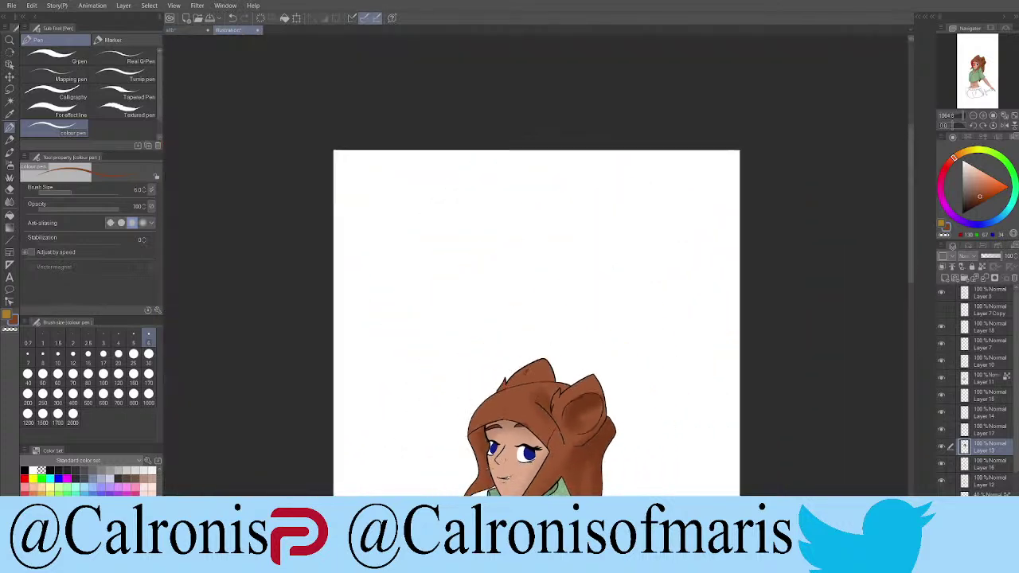
{"action": "scroll", "coordinate": [482, 440], "scroll_direction": "up", "scroll_amount": 5}
{"action": "scroll", "coordinate": [492, 489], "scroll_direction": "down", "scroll_amount": 1}
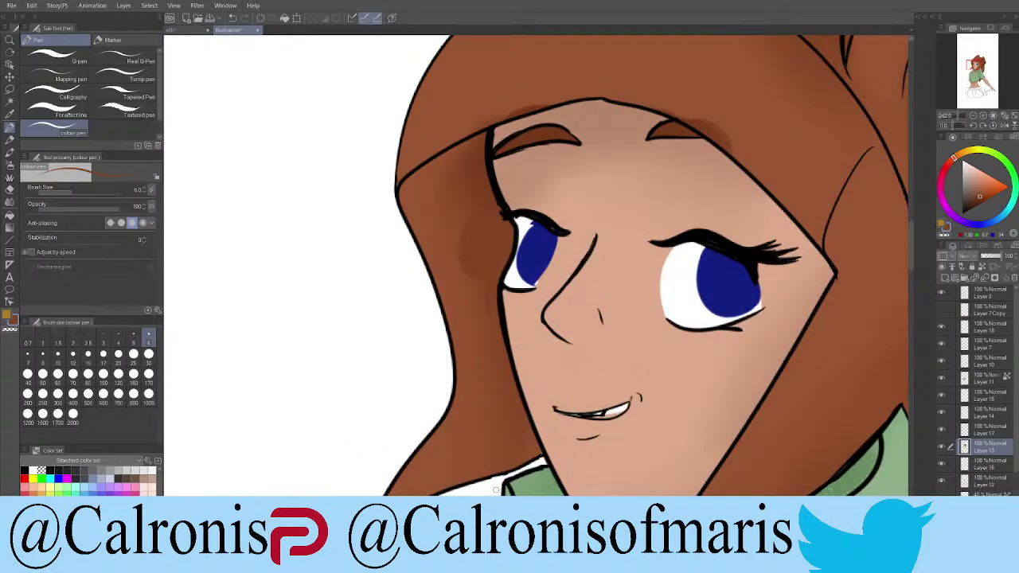
{"action": "scroll", "coordinate": [492, 489], "scroll_direction": "down", "scroll_amount": 5}
{"action": "scroll", "coordinate": [575, 481], "scroll_direction": "up", "scroll_amount": 5}
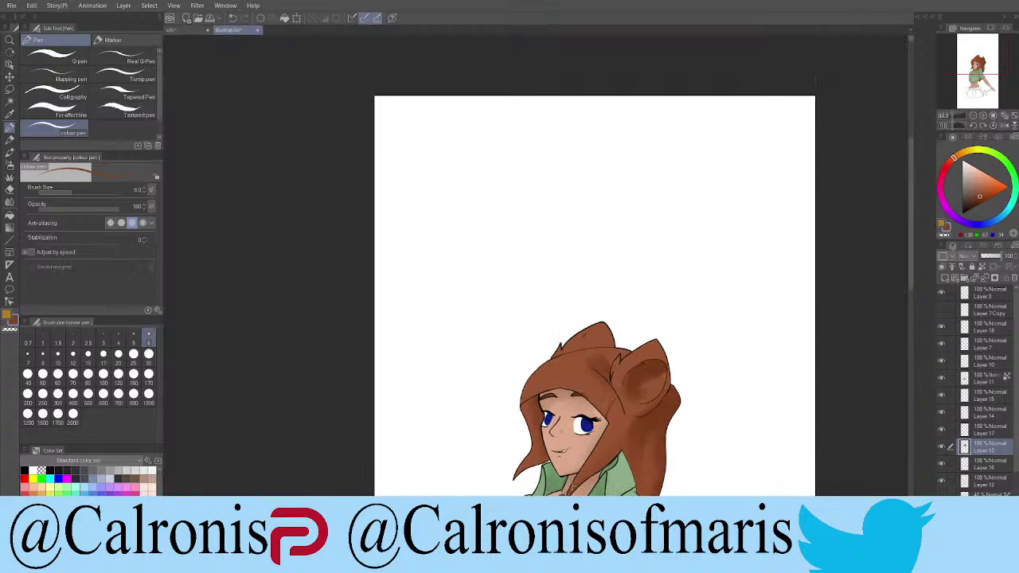
{"action": "scroll", "coordinate": [567, 481], "scroll_direction": "up", "scroll_amount": 1}
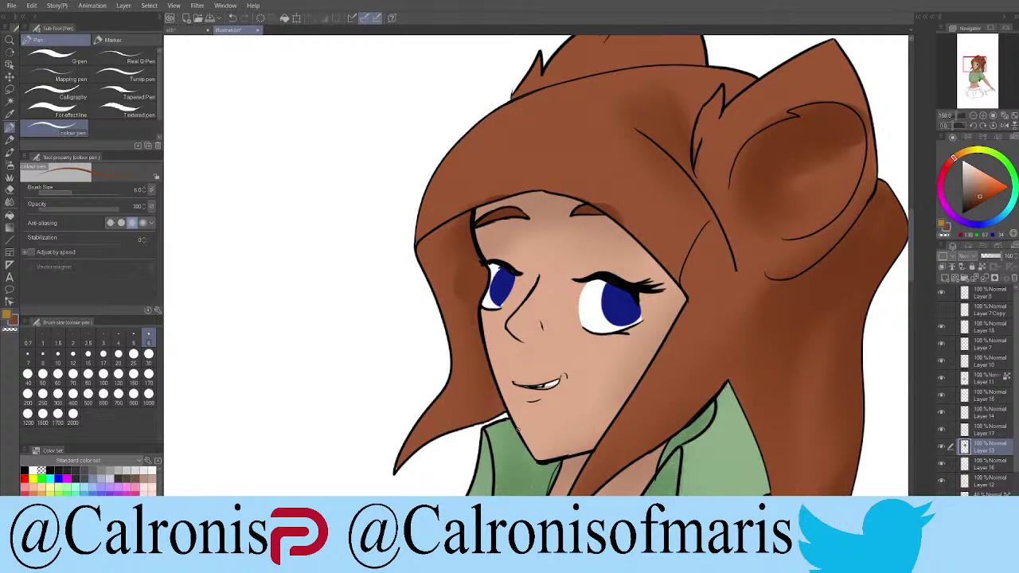
{"action": "key", "text": "b"}
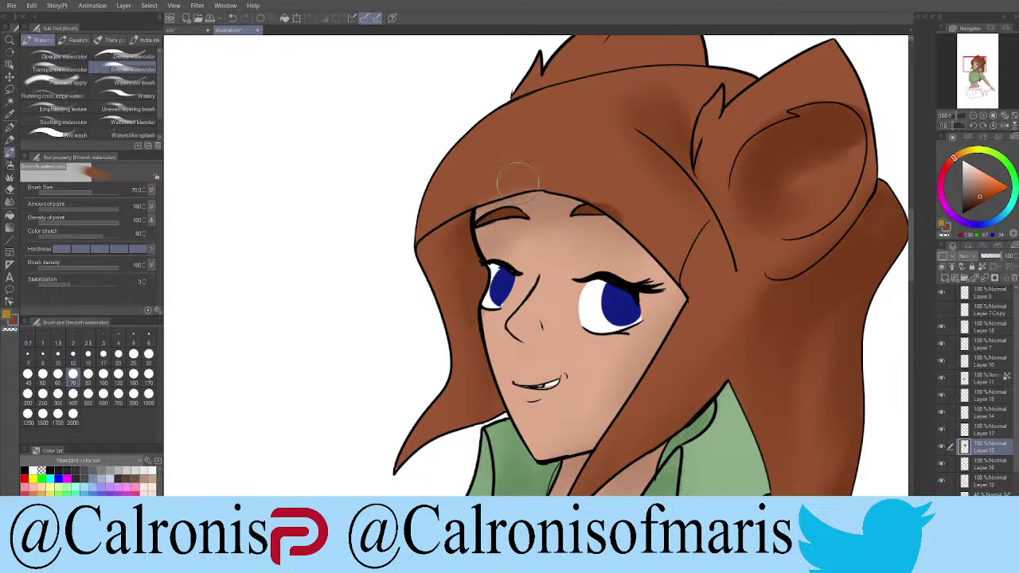
{"action": "mouse_move", "coordinate": [534, 164]}
{"action": "left_mouse_down"}
{"action": "mouse_move", "coordinate": [472, 211]}
{"action": "mouse_move", "coordinate": [523, 208]}
{"action": "mouse_move", "coordinate": [508, 191]}
{"action": "left_mouse_up"}
{"action": "mouse_move", "coordinate": [575, 209]}
{"action": "left_mouse_down"}
{"action": "mouse_move", "coordinate": [585, 210]}
{"action": "mouse_move", "coordinate": [569, 199]}
{"action": "left_mouse_up"}
Step: Sample the brown of the near eyebrow and fill its pale area with the Smooth watercolor brush at size 8
{"action": "scroll", "coordinate": [545, 213], "scroll_direction": "up", "scroll_amount": 3}
{"action": "left_click", "coordinate": [629, 239], "text": "alt"}
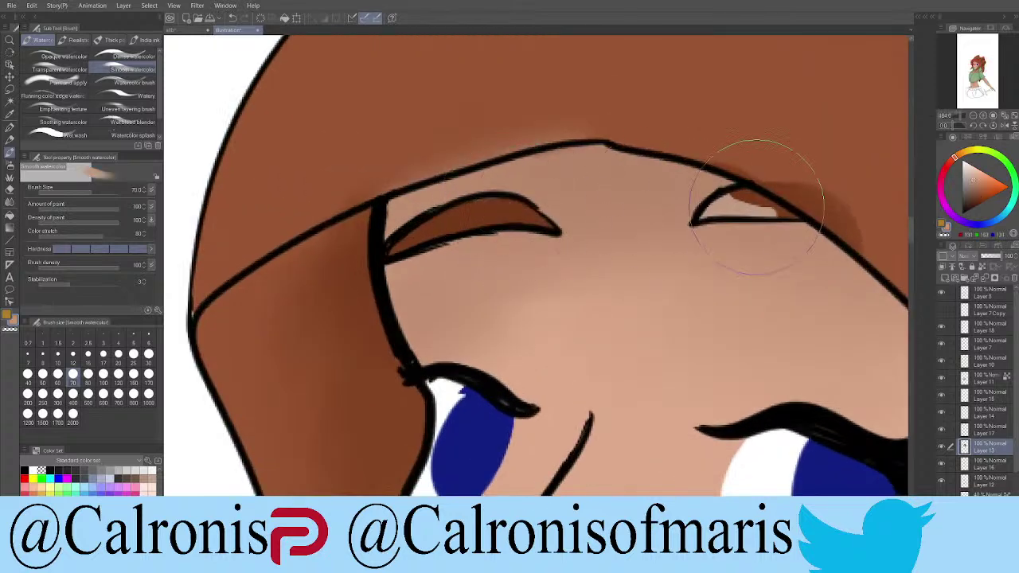
{"action": "left_click", "coordinate": [761, 187], "text": "alt"}
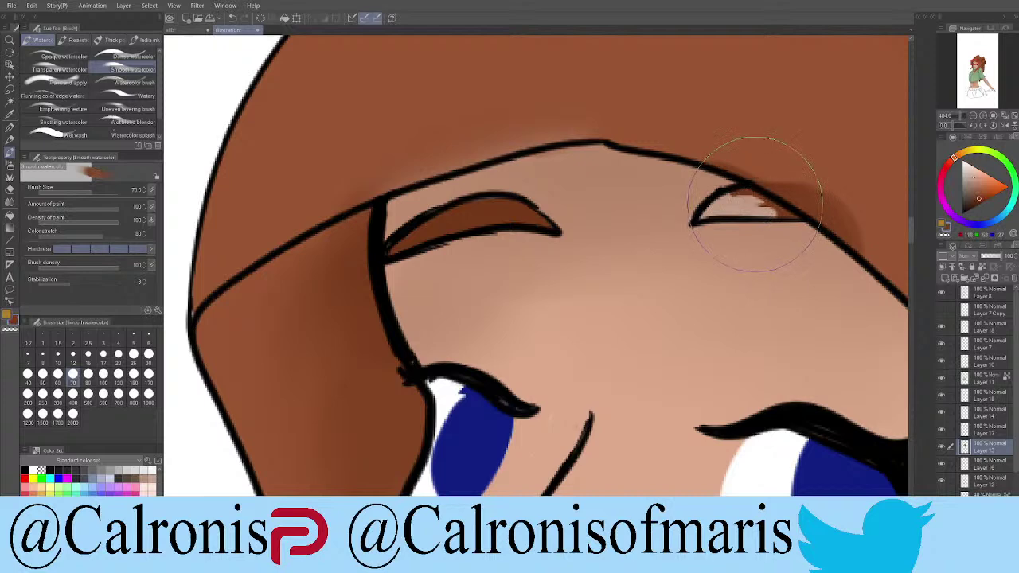
{"action": "key", "text": "bracketleft"}
{"action": "key", "text": "bracketleft"}
{"action": "key", "text": "bracketleft"}
{"action": "key", "text": "bracketleft"}
{"action": "key", "text": "bracketleft"}
{"action": "key", "text": "bracketleft"}
{"action": "key", "text": "bracketleft"}
{"action": "key", "text": "bracketleft"}
{"action": "key", "text": "bracketleft"}
{"action": "key", "text": "bracketleft"}
{"action": "key", "text": "bracketleft"}
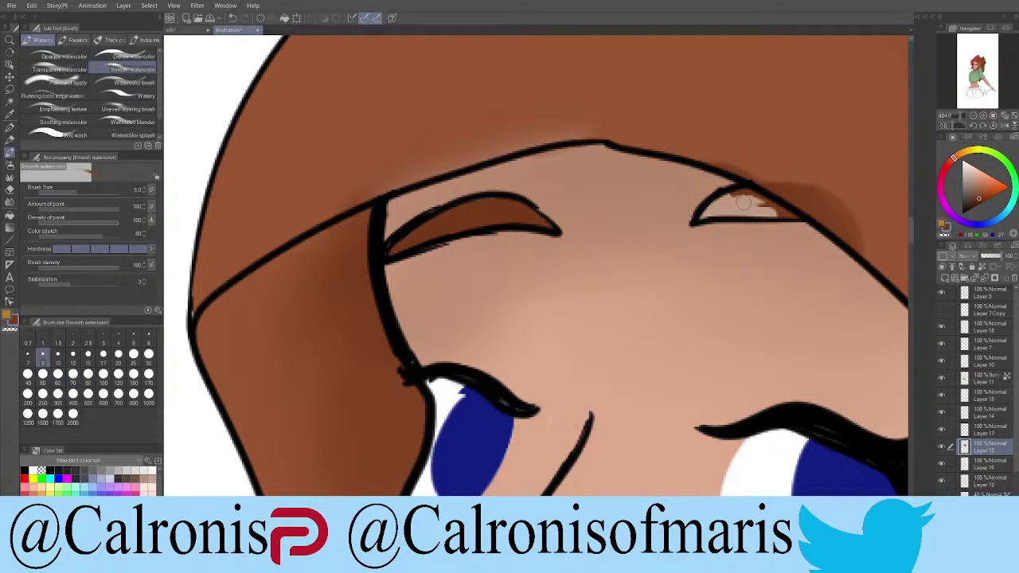
{"action": "mouse_move", "coordinate": [726, 198]}
{"action": "left_mouse_down"}
{"action": "mouse_move", "coordinate": [714, 208]}
{"action": "mouse_move", "coordinate": [739, 196]}
{"action": "mouse_move", "coordinate": [706, 212]}
{"action": "mouse_move", "coordinate": [769, 209]}
{"action": "mouse_move", "coordinate": [711, 215]}
{"action": "mouse_move", "coordinate": [739, 200]}
{"action": "mouse_move", "coordinate": [712, 215]}
{"action": "left_mouse_up"}
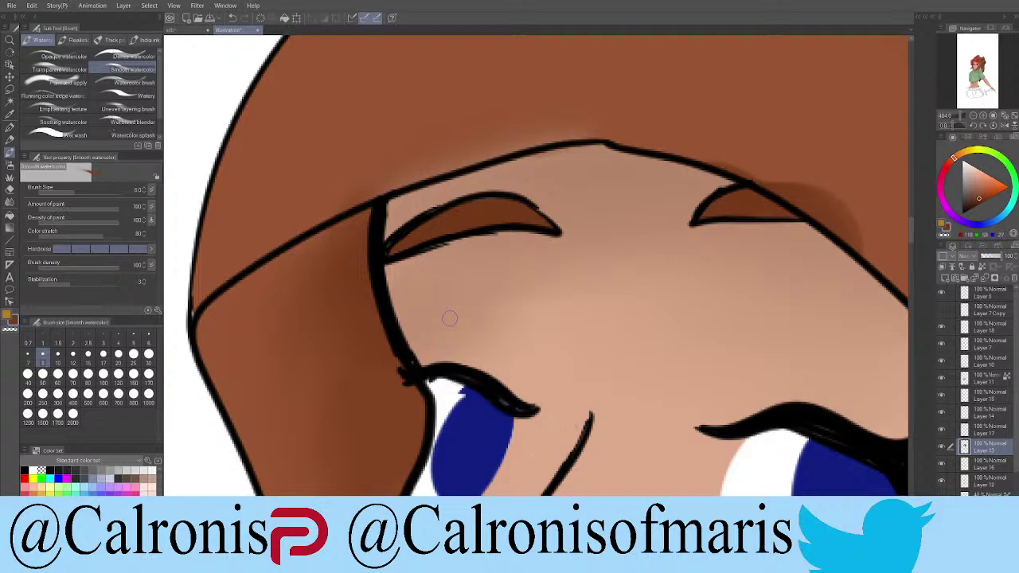
Step: Add a new layer above Layer 10 and paint the tooth pendant white with the colour pen at size 6
{"action": "scroll", "coordinate": [450, 319], "scroll_direction": "down", "scroll_amount": 10}
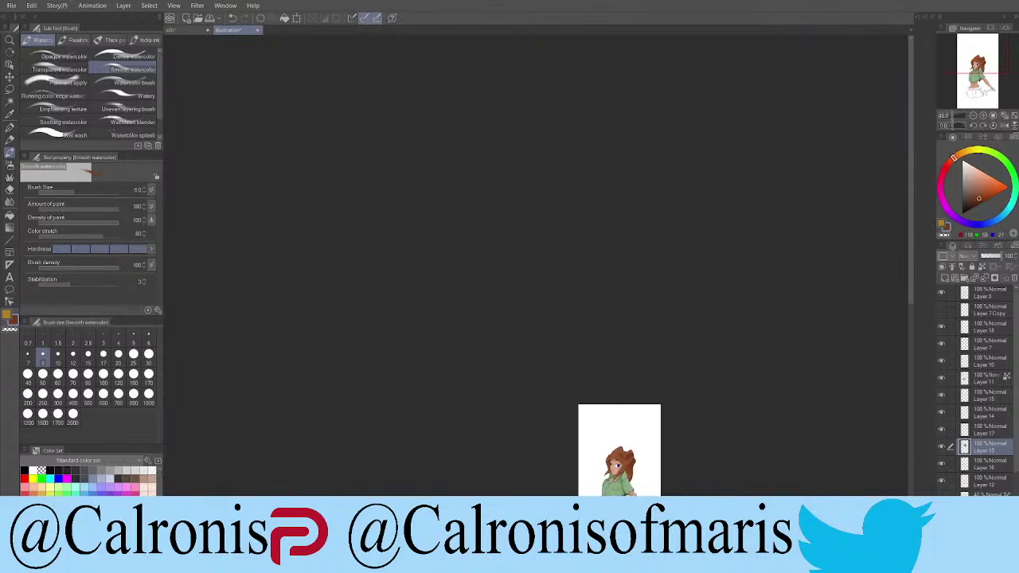
{"action": "scroll", "coordinate": [605, 318], "scroll_direction": "up", "scroll_amount": 5}
{"action": "scroll", "coordinate": [605, 318], "scroll_direction": "up", "scroll_amount": 1}
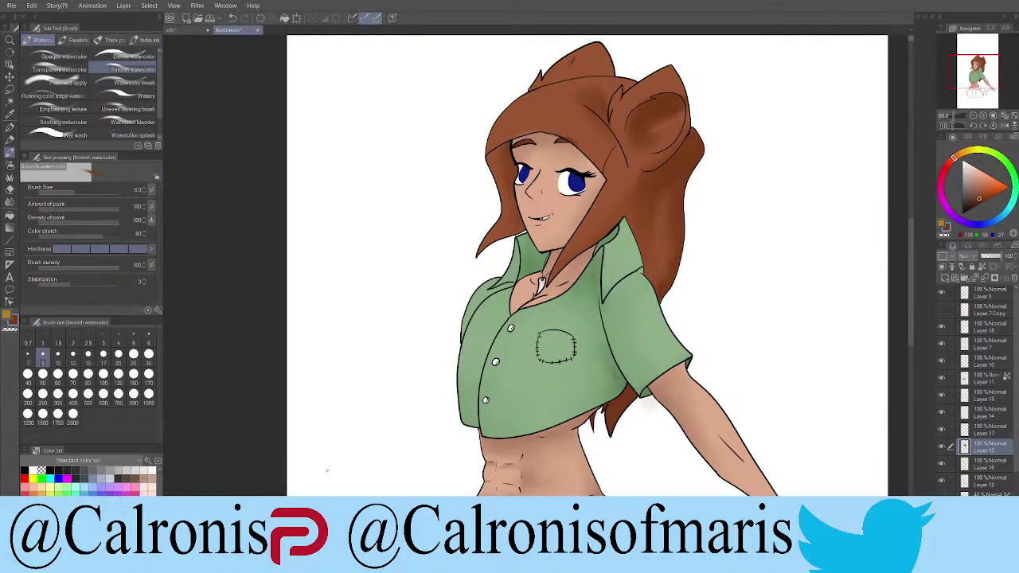
{"action": "left_click", "coordinate": [981, 357]}
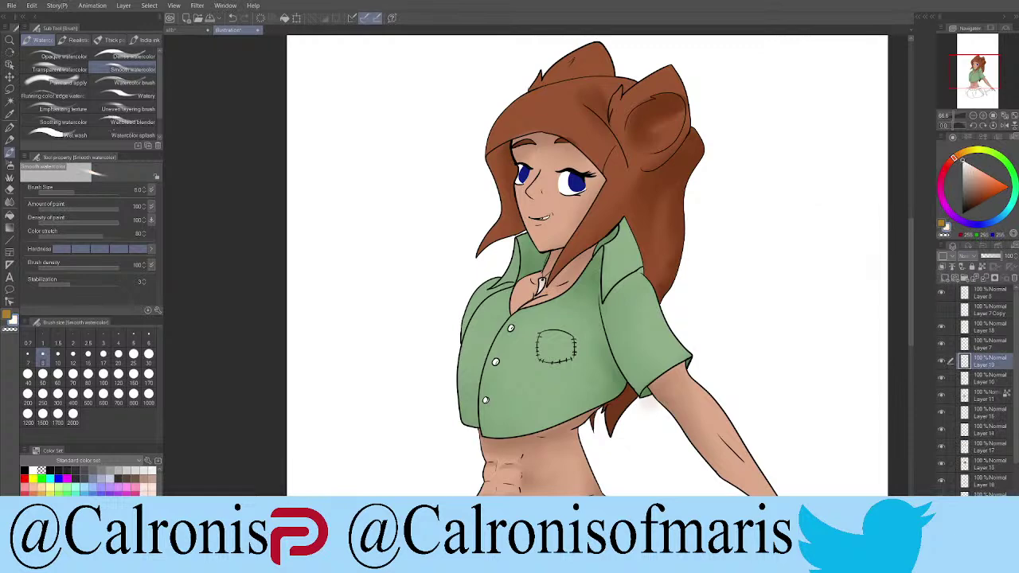
{"action": "scroll", "coordinate": [535, 283], "scroll_direction": "up", "scroll_amount": 6}
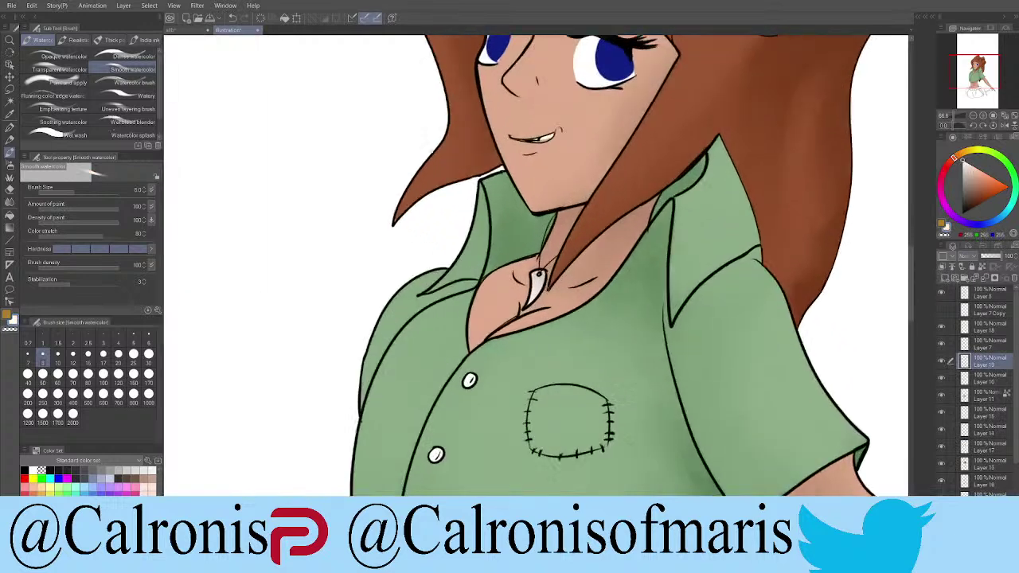
{"action": "key", "text": "p"}
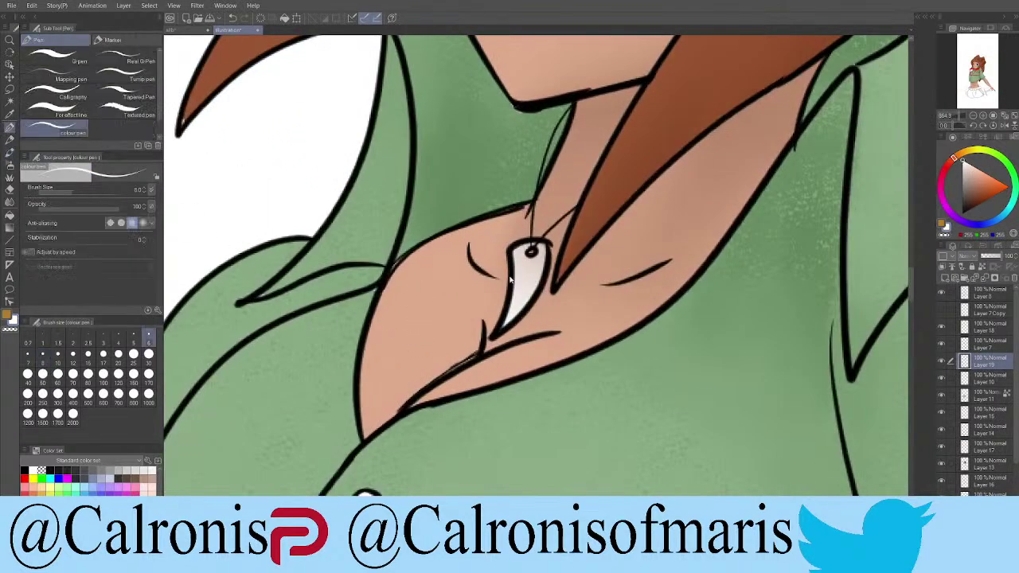
{"action": "mouse_move", "coordinate": [526, 255]}
{"action": "left_mouse_down"}
{"action": "mouse_move", "coordinate": [526, 273]}
{"action": "mouse_move", "coordinate": [516, 250]}
{"action": "mouse_move", "coordinate": [510, 322]}
{"action": "mouse_move", "coordinate": [540, 271]}
{"action": "mouse_move", "coordinate": [531, 242]}
{"action": "mouse_move", "coordinate": [532, 286]}
{"action": "mouse_move", "coordinate": [528, 270]}
{"action": "left_mouse_up"}
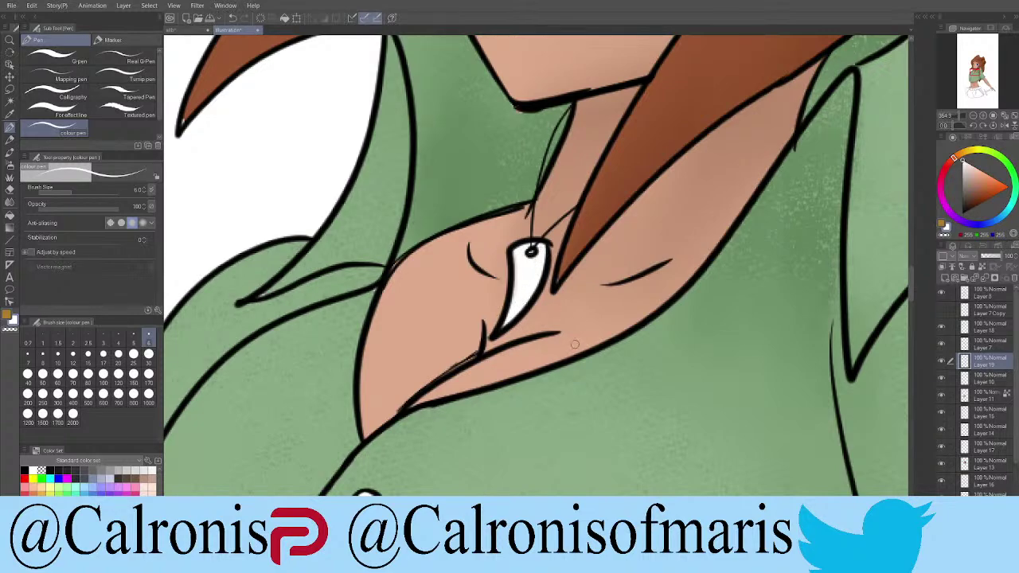
{"action": "scroll", "coordinate": [575, 346], "scroll_direction": "down", "scroll_amount": 10}
{"action": "scroll", "coordinate": [575, 346], "scroll_direction": "up", "scroll_amount": 10}
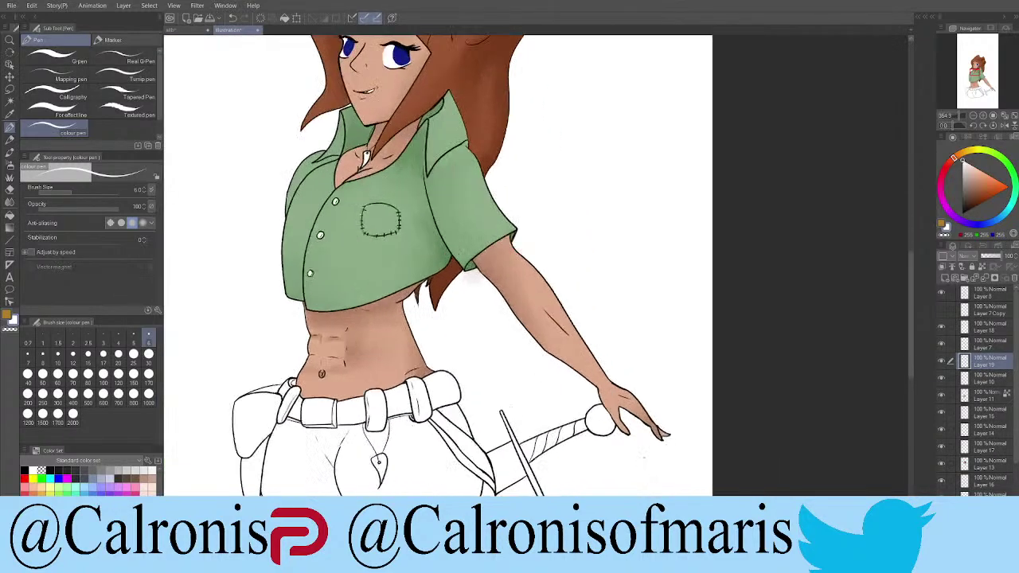
{"action": "scroll", "coordinate": [404, 478], "scroll_direction": "up", "scroll_amount": 5}
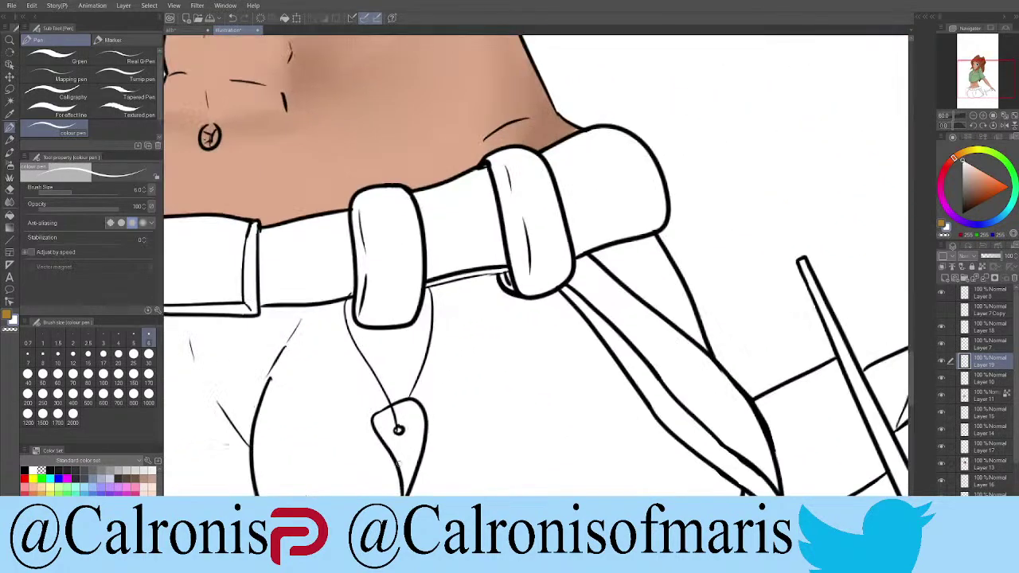
{"action": "left_click", "coordinate": [9, 216]}
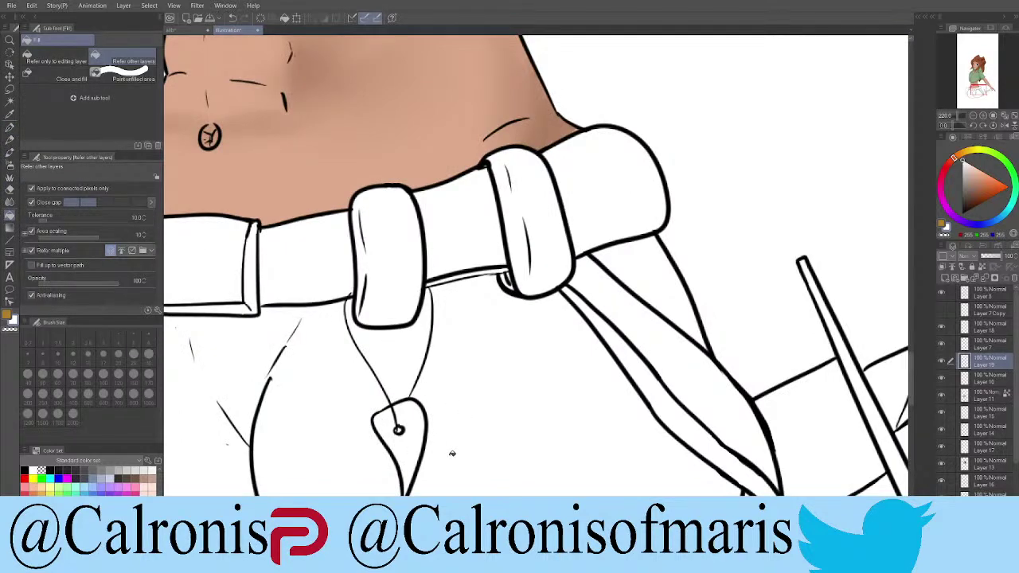
{"action": "scroll", "coordinate": [449, 457], "scroll_direction": "down", "scroll_amount": 6}
{"action": "scroll", "coordinate": [454, 455], "scroll_direction": "up", "scroll_amount": 2}
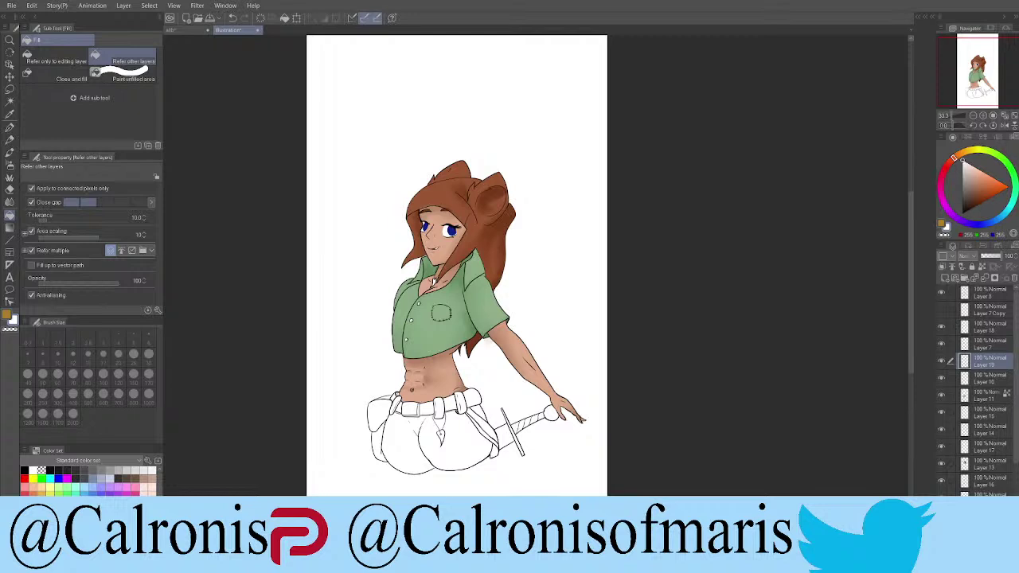
Step: Hide and re-show Layers 13, 16, 14, 15, 11 and 10 one by one to check what each contains
{"action": "left_click", "coordinate": [941, 467]}
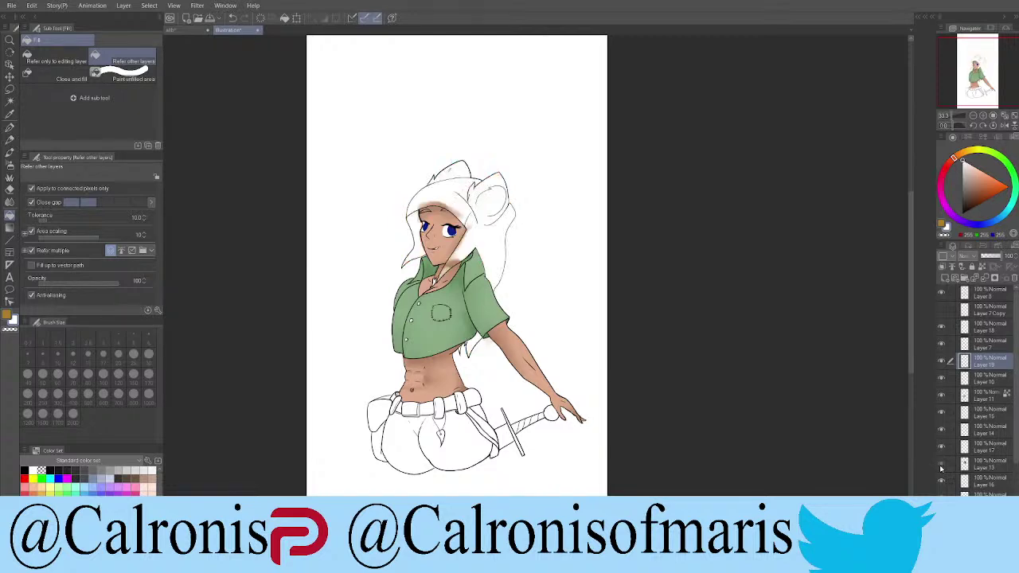
{"action": "left_click", "coordinate": [941, 467]}
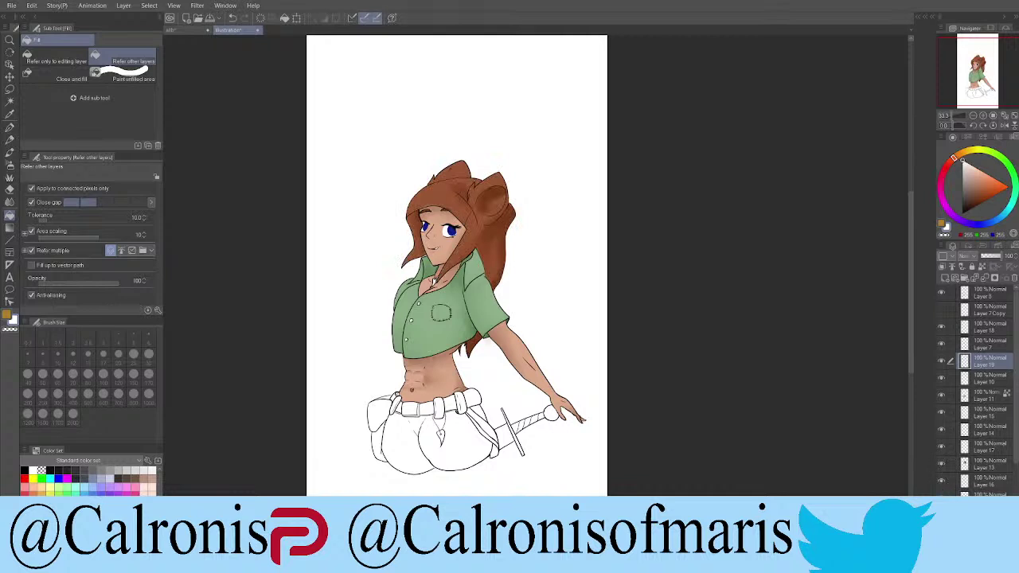
{"action": "left_click", "coordinate": [941, 482]}
{"action": "left_click", "coordinate": [941, 482]}
{"action": "left_click", "coordinate": [943, 466]}
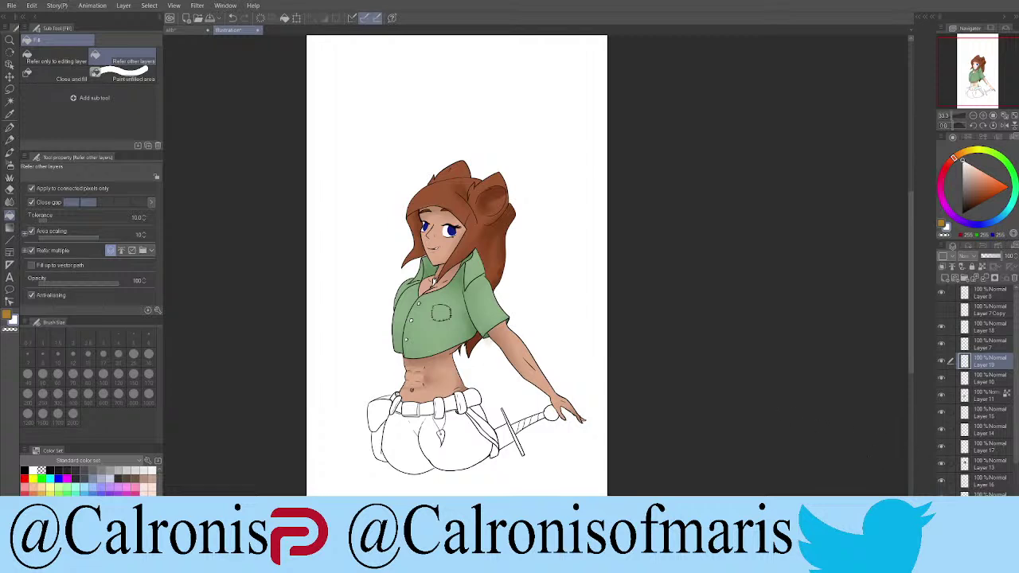
{"action": "left_click", "coordinate": [942, 469]}
{"action": "left_click", "coordinate": [942, 470]}
{"action": "left_click", "coordinate": [943, 433]}
{"action": "left_click", "coordinate": [943, 433]}
{"action": "left_click", "coordinate": [942, 414]}
{"action": "left_click", "coordinate": [942, 413]}
{"action": "left_click", "coordinate": [944, 397]}
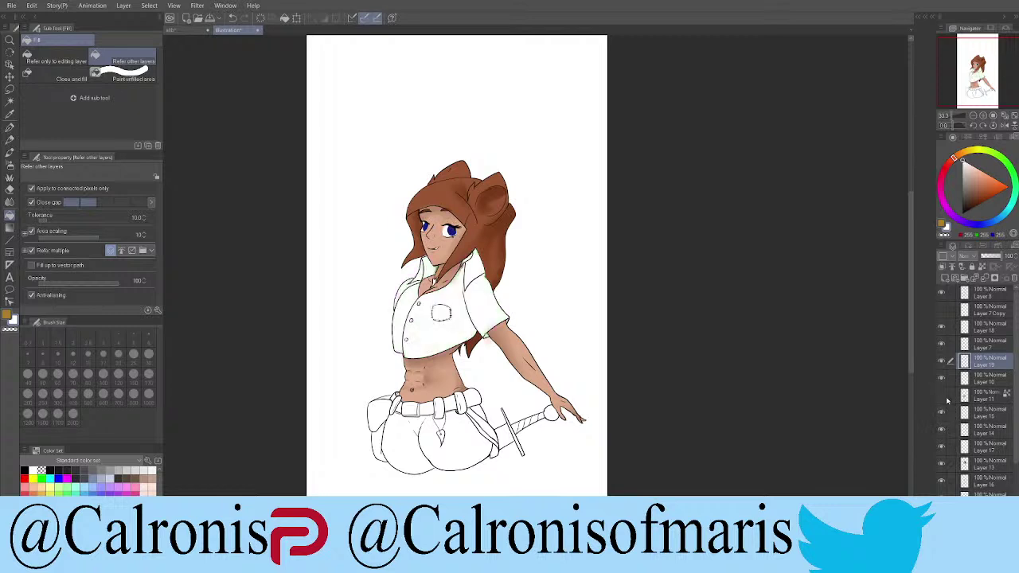
{"action": "left_click", "coordinate": [943, 397]}
{"action": "left_click", "coordinate": [943, 382]}
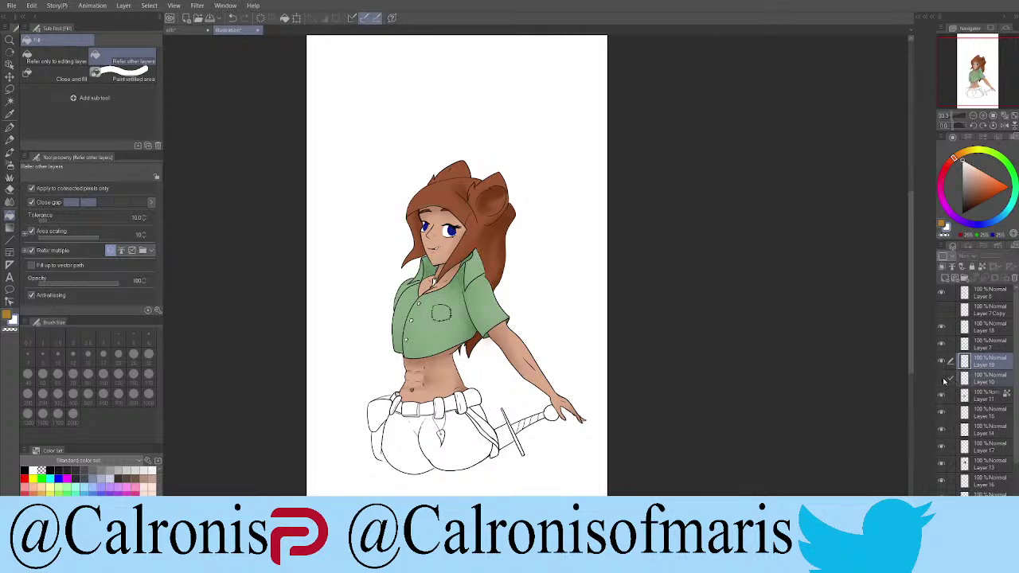
Step: Make Layer 10 active with the colour pen and check Layer 16's contents by hiding and re-showing it
{"action": "left_click", "coordinate": [973, 382]}
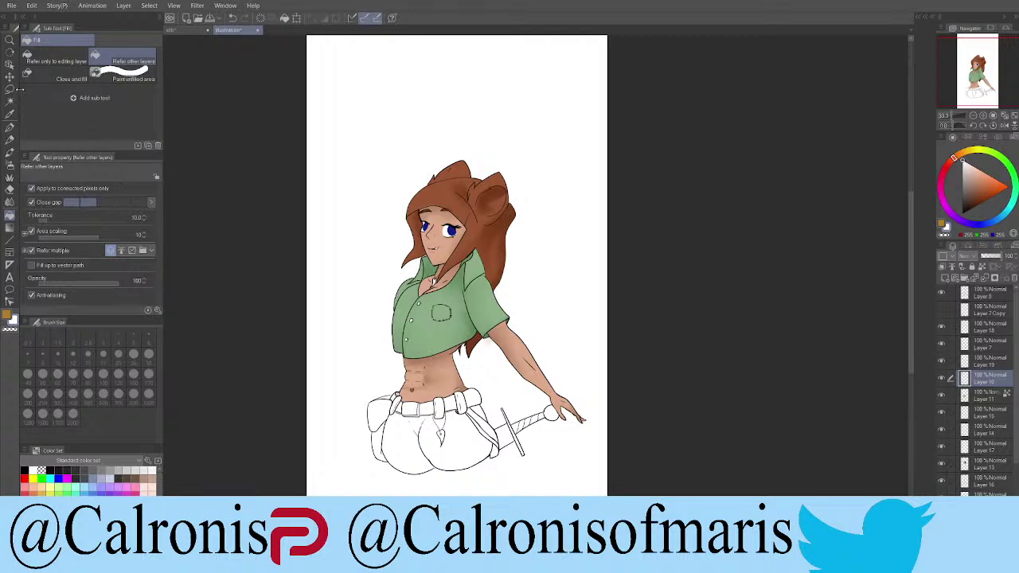
{"action": "left_click", "coordinate": [10, 142]}
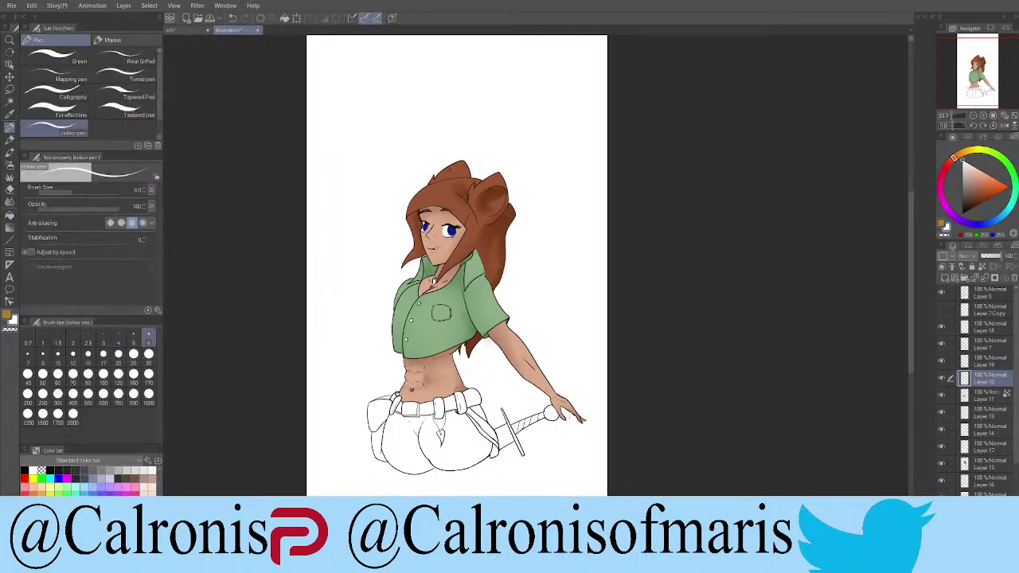
{"action": "left_click", "coordinate": [941, 481]}
{"action": "left_click", "coordinate": [942, 482]}
{"action": "left_click", "coordinate": [941, 482]}
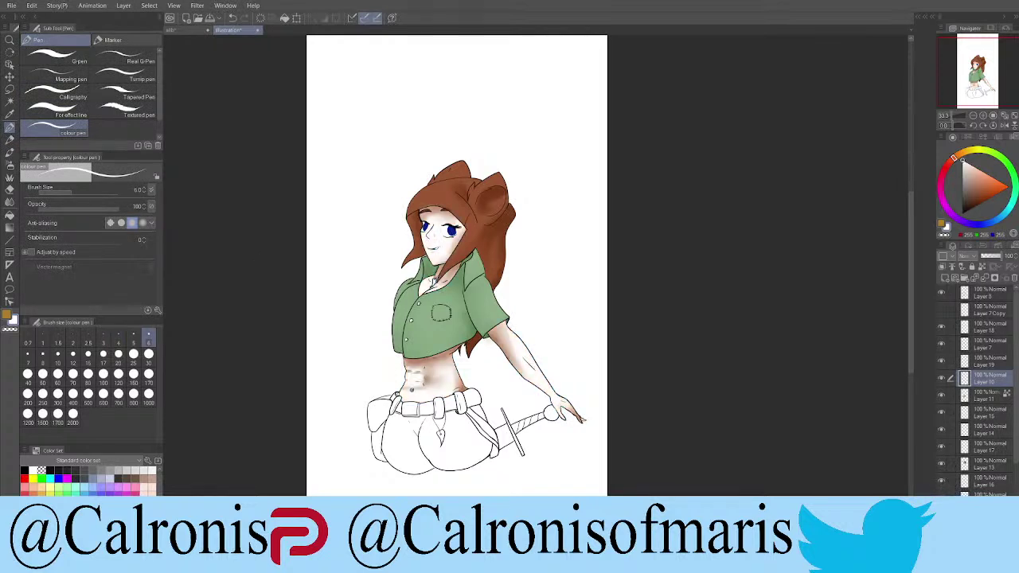
{"action": "left_click", "coordinate": [942, 482]}
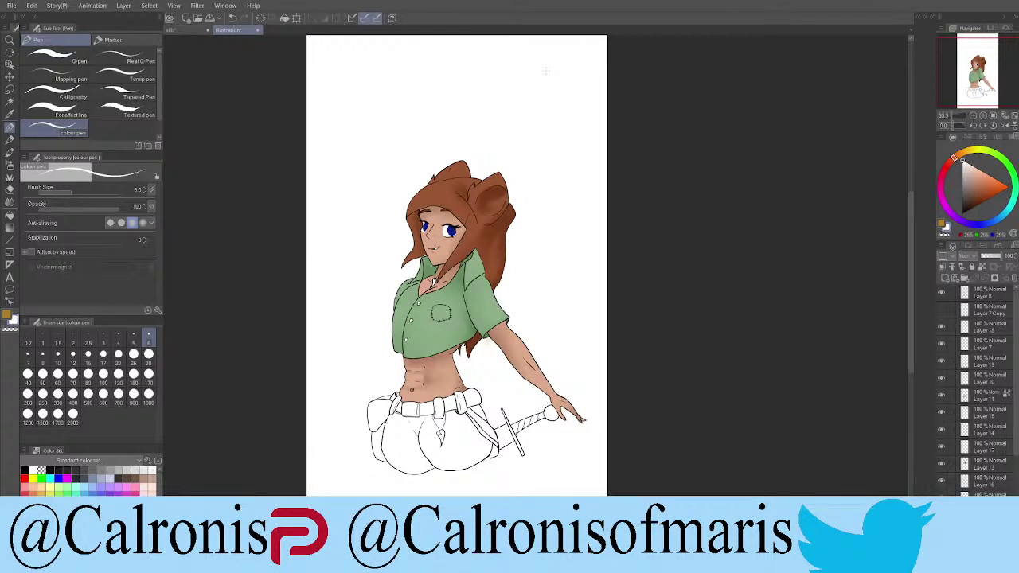
Step: Save the standing sword character's drawing and return to the eared character's illustration
{"action": "left_click", "coordinate": [189, 30]}
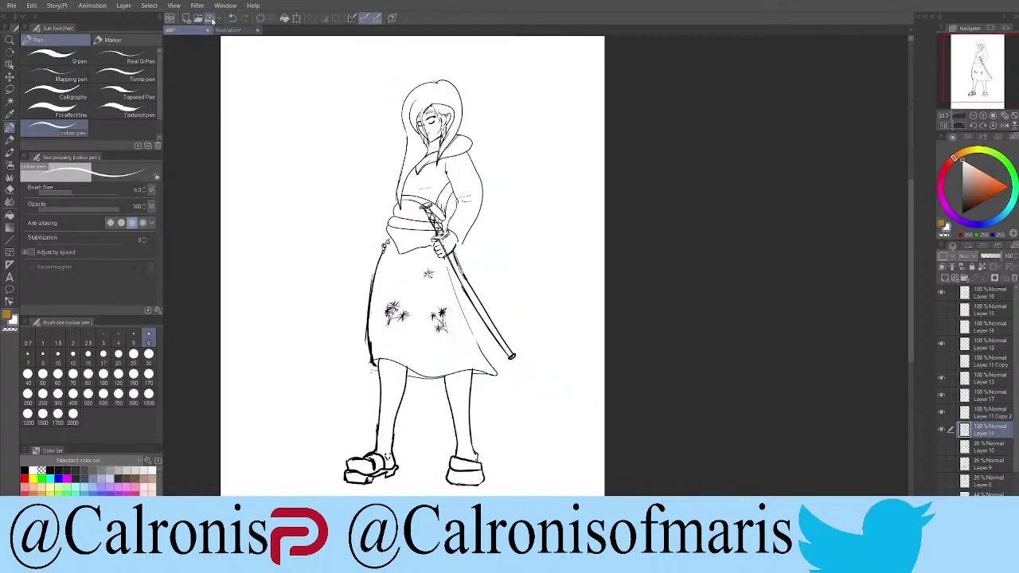
{"action": "left_click", "coordinate": [231, 29]}
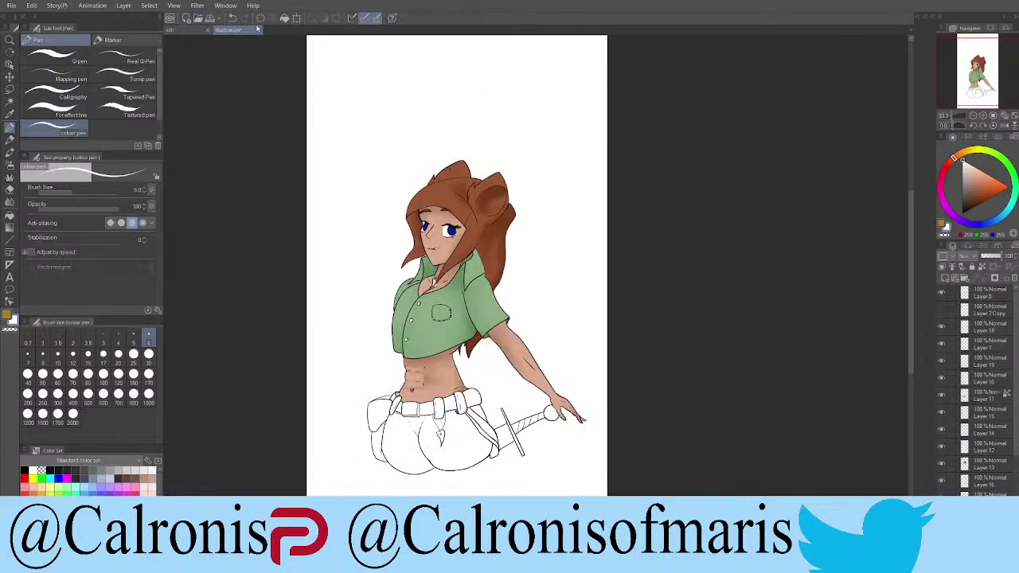